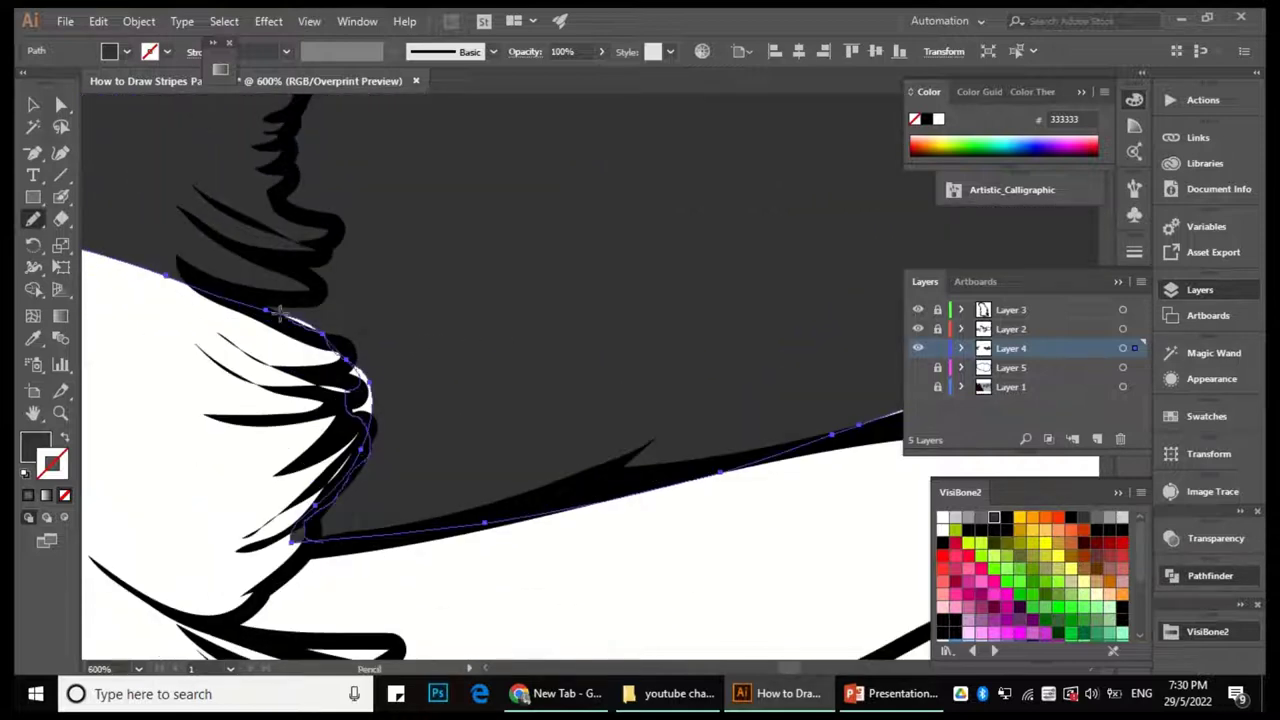
Redraw the dark torso shape's edge along the fur trim with the Pencil tool, undoing the stroke that bulges out.
key("ctrl+minus")
key("ctrl+minus")
key("ctrl+minus")
key("ctrl+plus")
key("ctrl+plus")
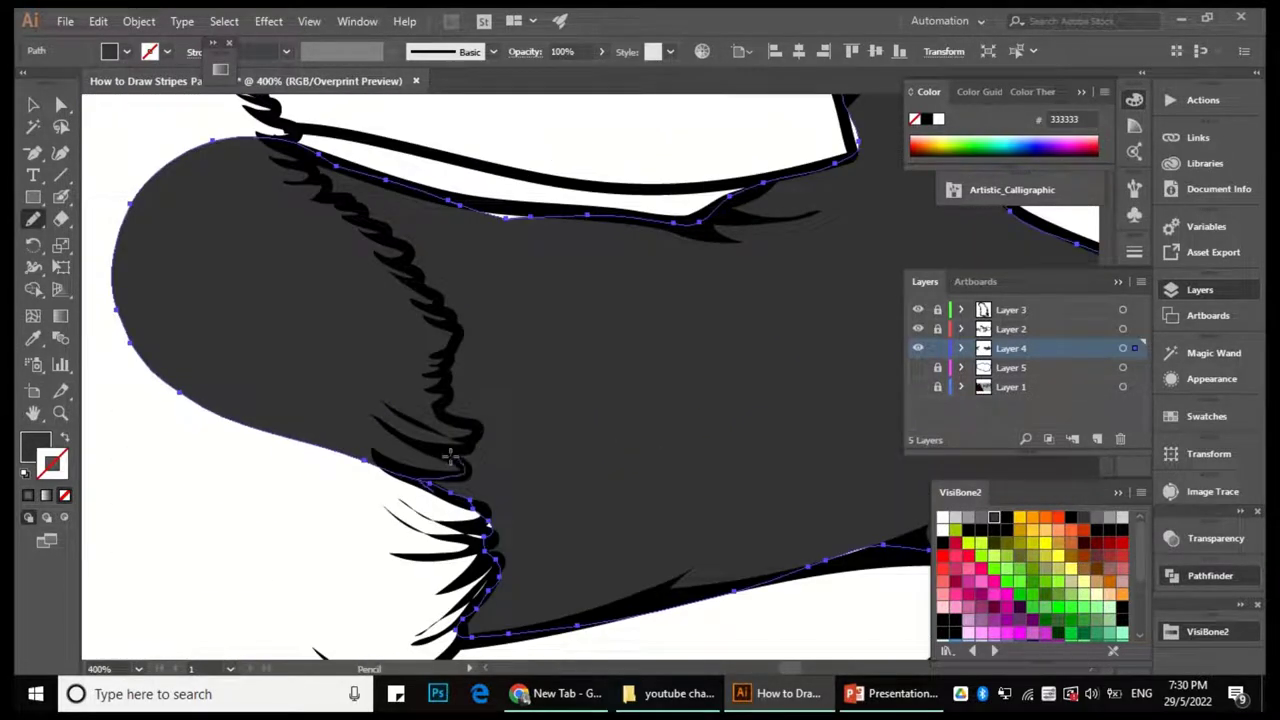
key("ctrl+z")
scroll(556, 324, "up", 3)
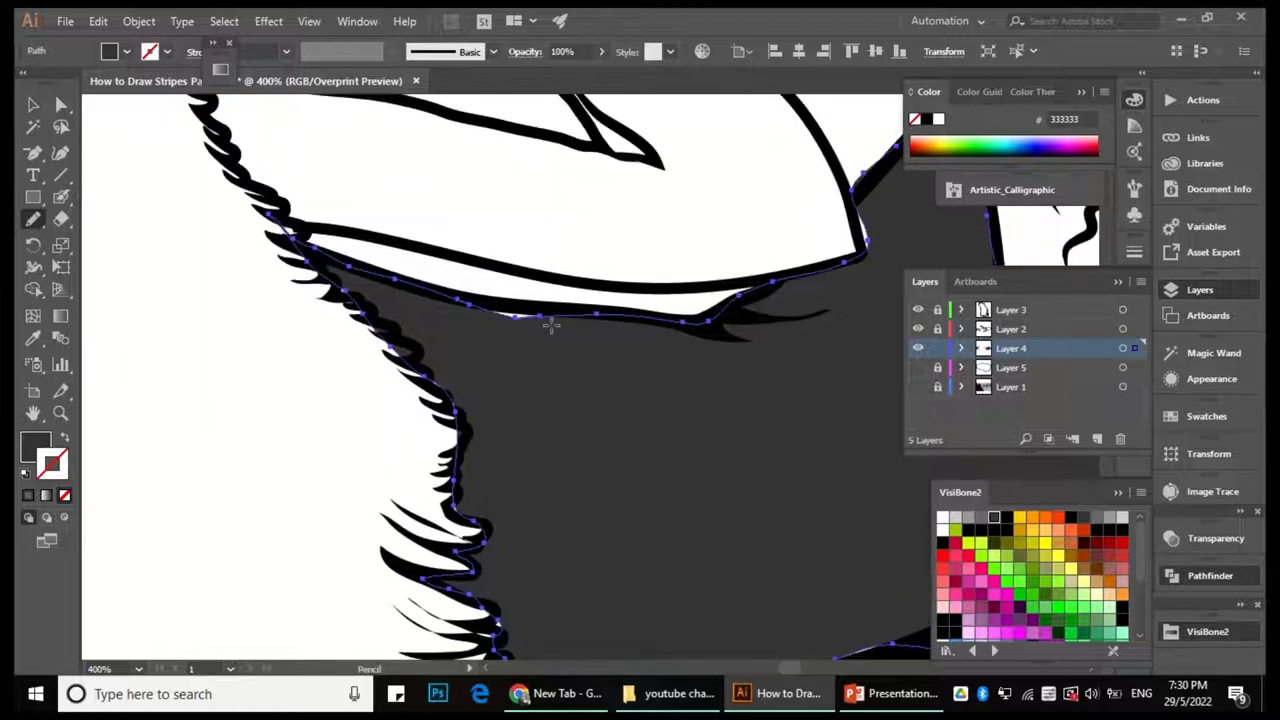
Reselect the dark torso shape and redraw its edges beside the forearm and the raised arm's elbow with the Pencil tool.
key("ctrl+minus")
key("ctrl+minus")
key("ctrl+shift+a")
key("a")
key("ctrl+plus")
key("ctrl+plus")
left_click(476, 425)
key("n")
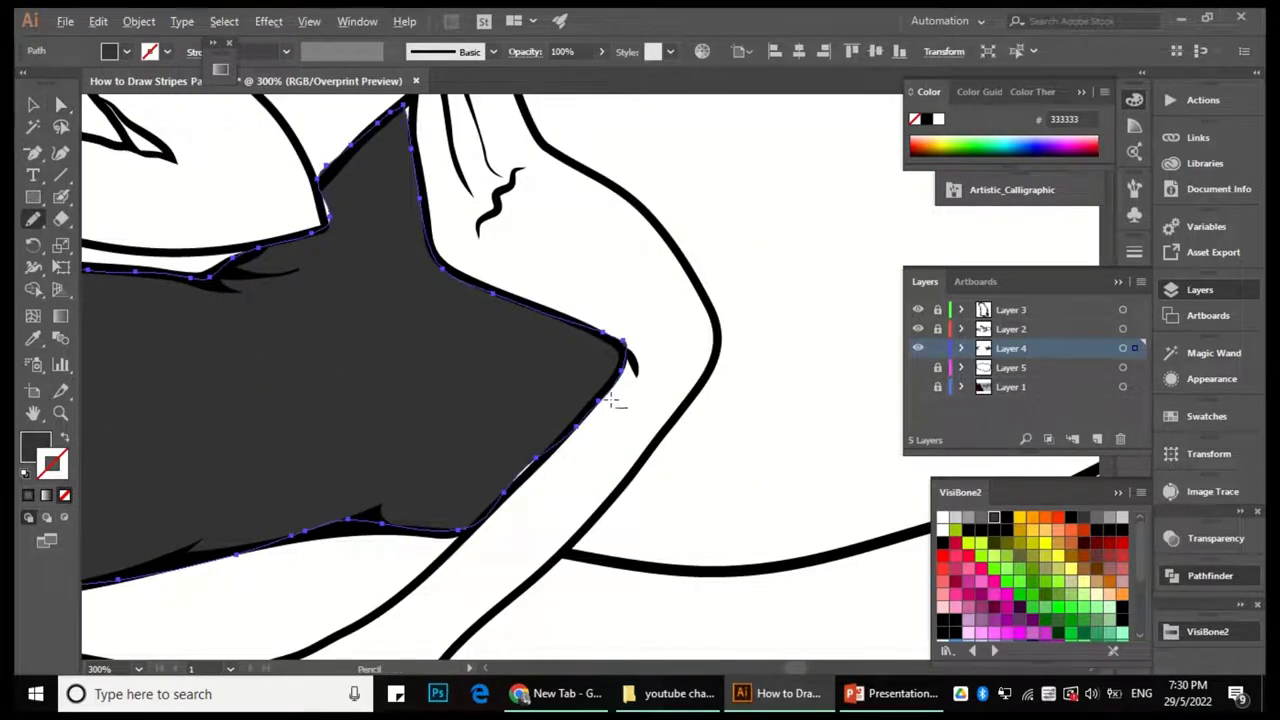
key("ctrl+minus")
key("ctrl+minus")
key("ctrl+plus")
key("ctrl+plus")
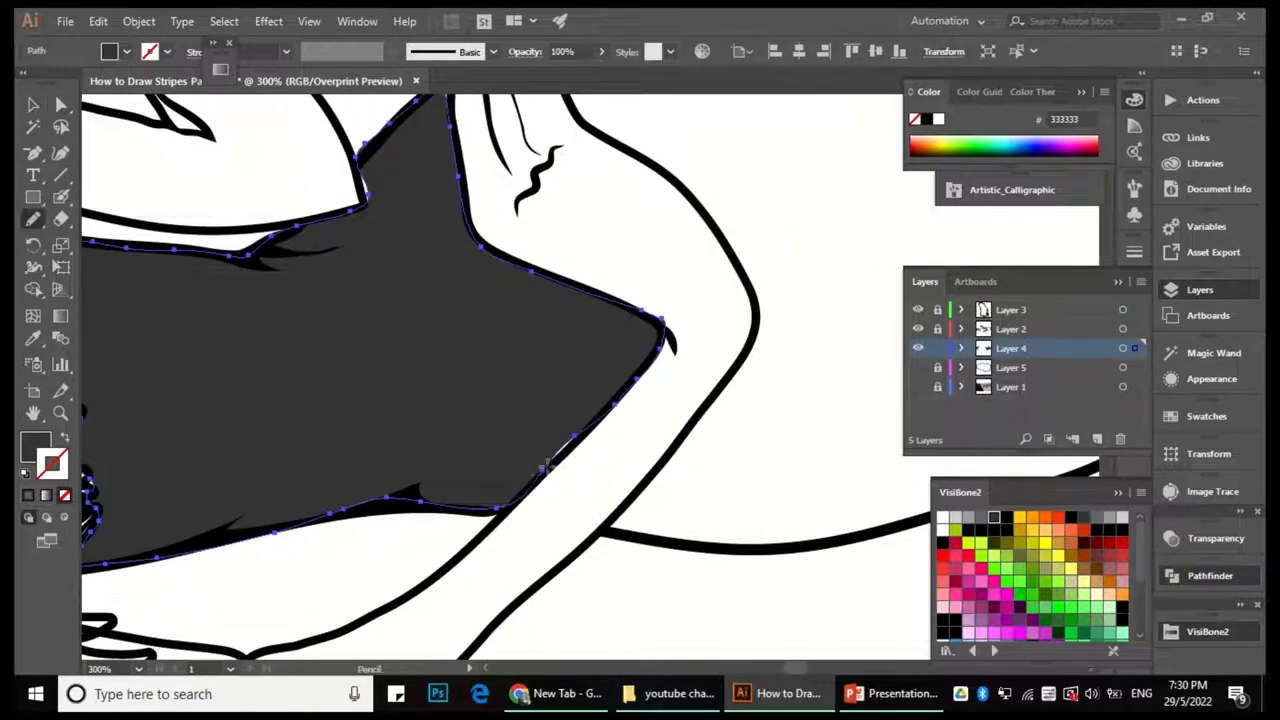
scroll(549, 389, "up", 1)
key("ctrl+plus")
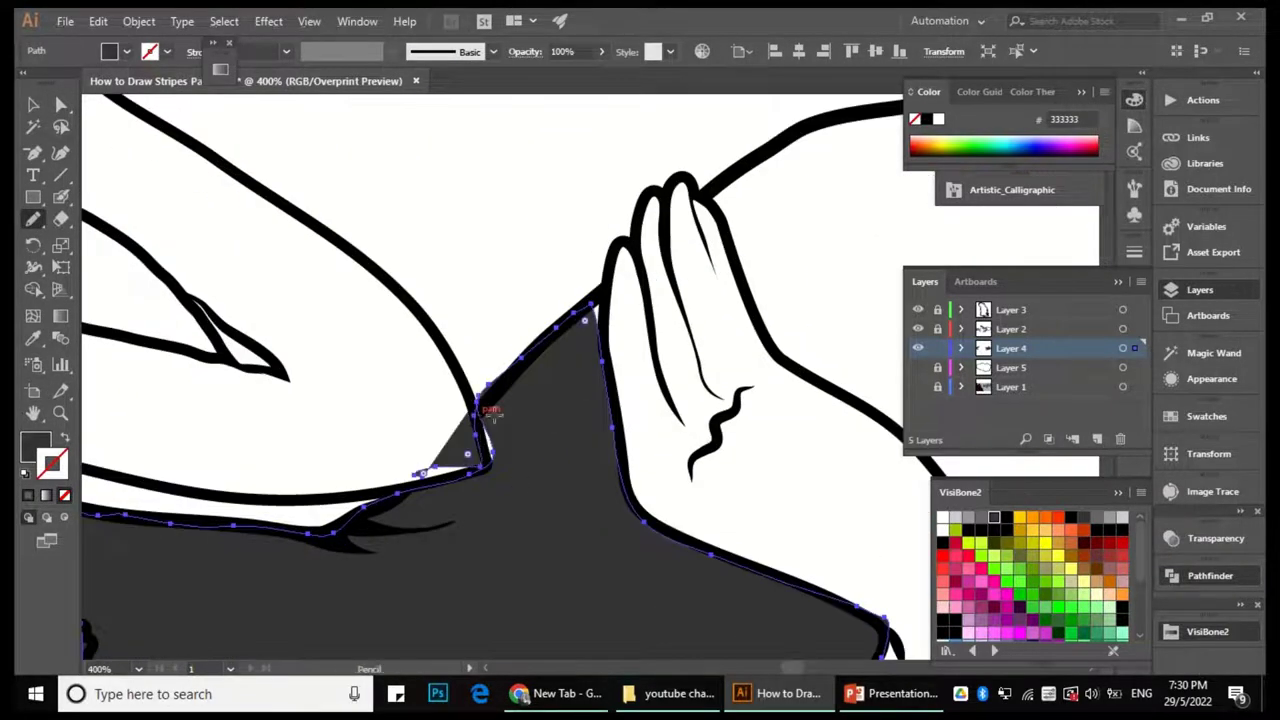
Delete the hand-traced dark torso shape and unlock Layers 3 and 2.
key("ctrl+minus")
key("ctrl+minus")
key("ctrl+minus")
key("Delete")
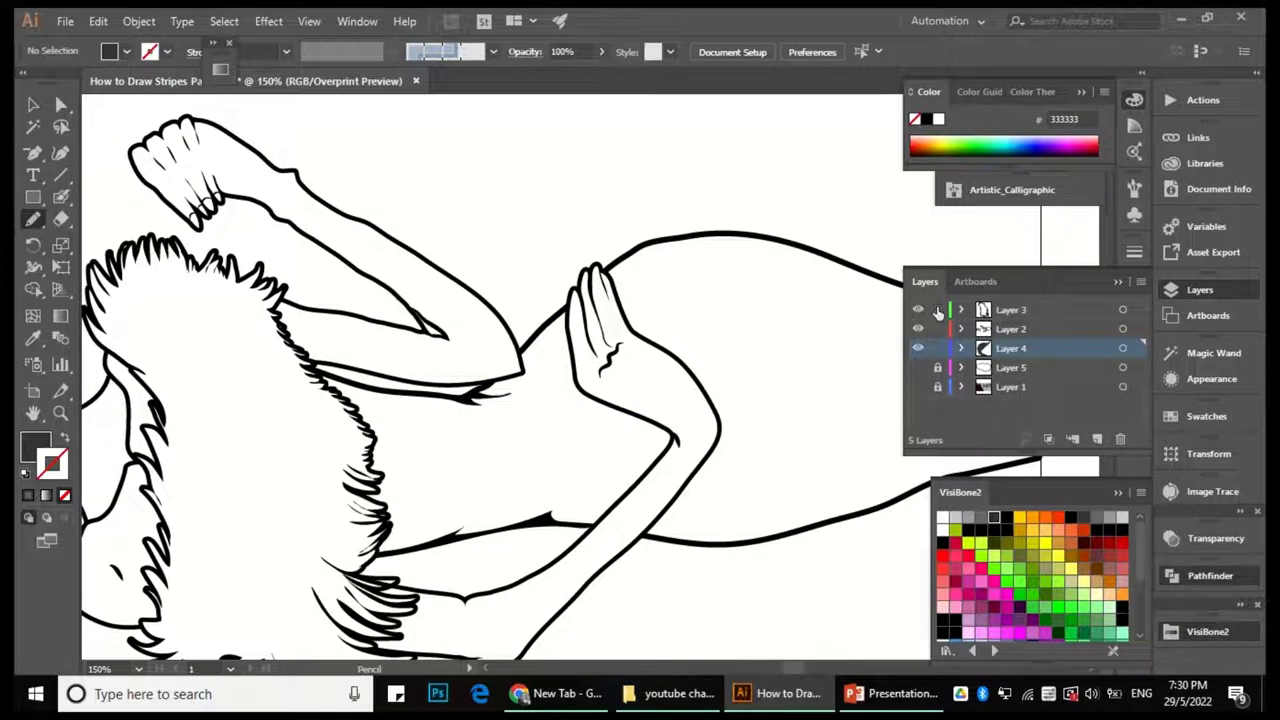
key("ctrl+minus")
key("ctrl+minus")
Select all the unlocked artwork and create dark grey lower-body and torso shapes with the Shape Builder.
key("ctrl+a")
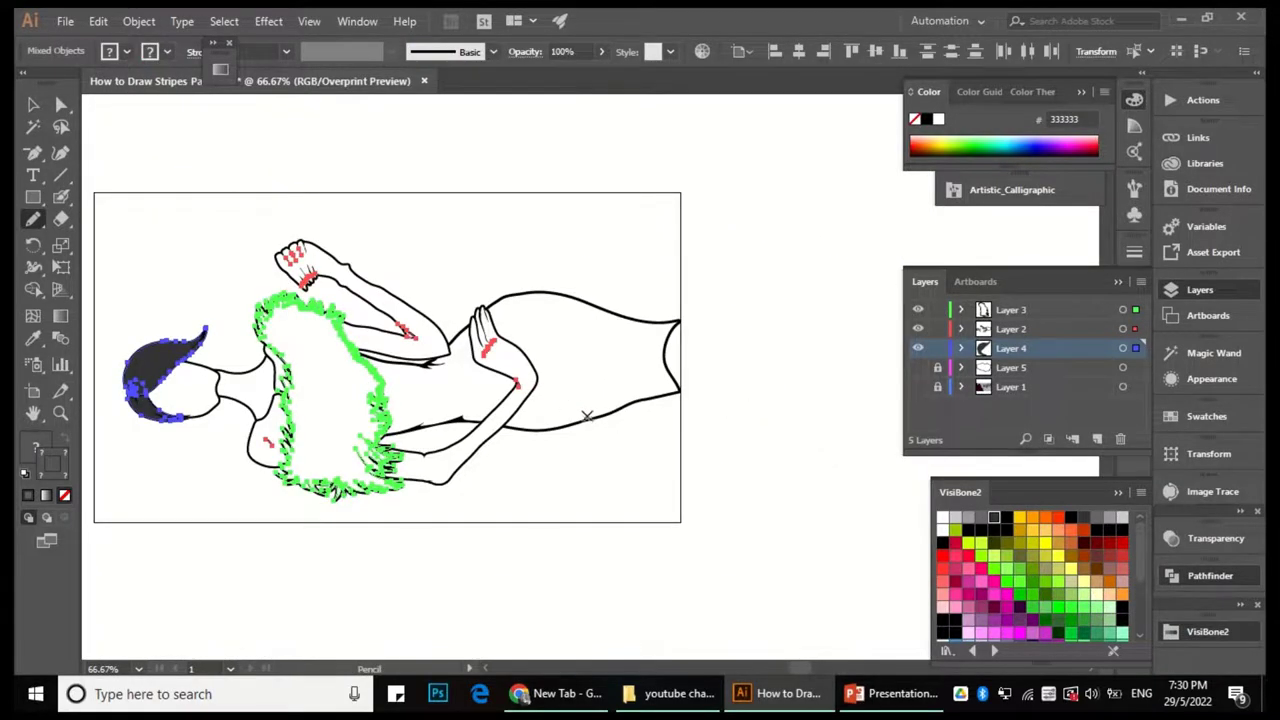
left_click(961, 329)
scroll(298, 320, "up", 3)
scroll(478, 158, "down", 3)
key("ctrl+shift+a")
key("ctrl+a")
key("shift+m")
left_click(677, 260)
scroll(677, 260, "up", 1)
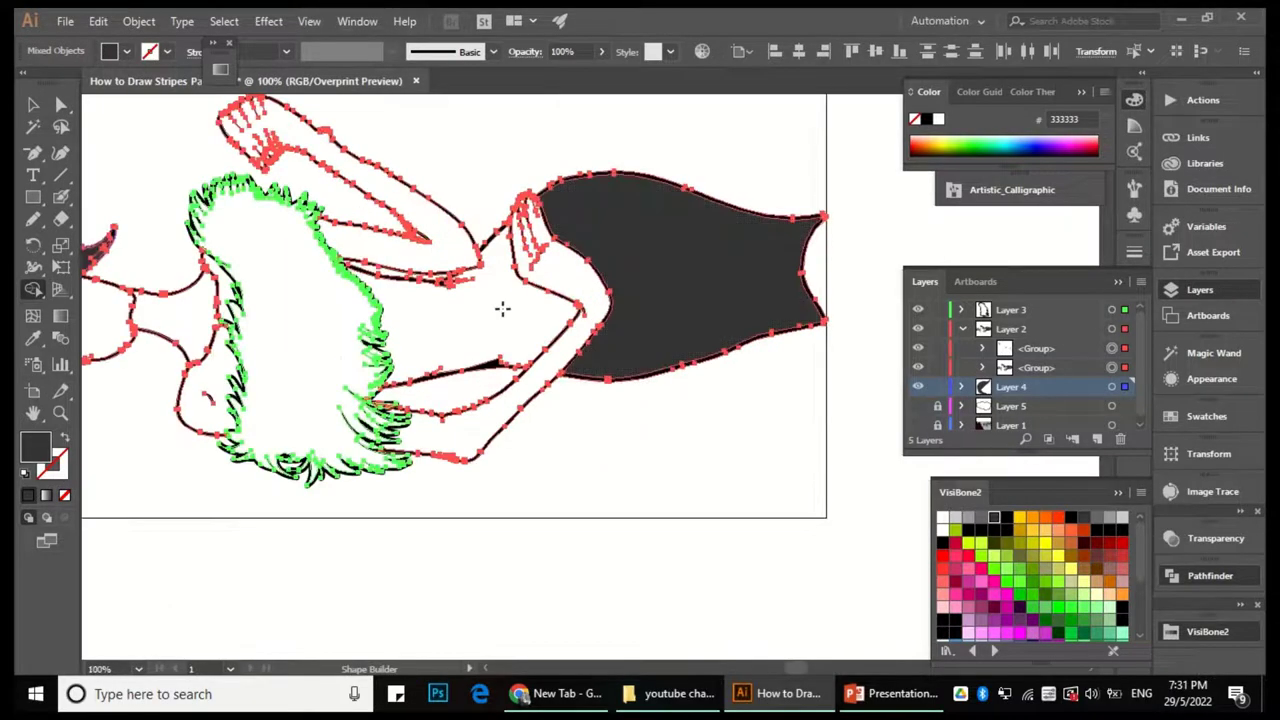
left_click(560, 285)
scroll(604, 457, "up", 1)
scroll(760, 506, "down", 1)
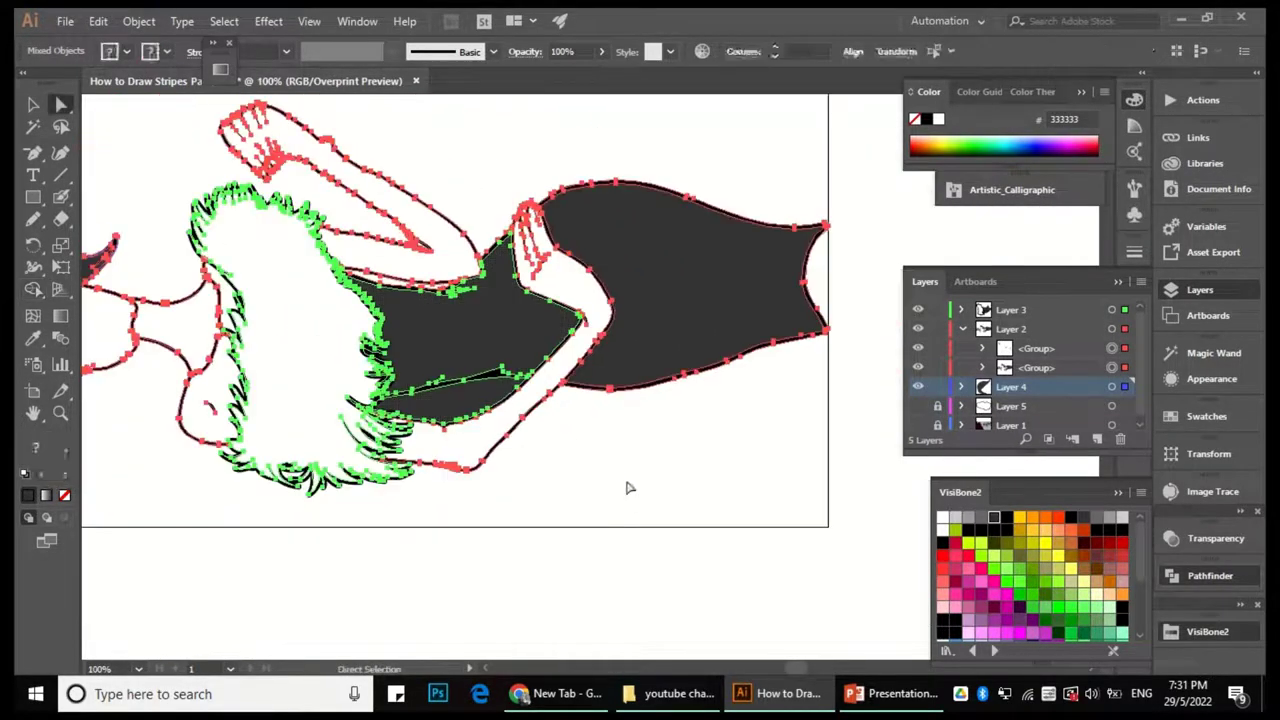
Shift the torso shape's anchor point where the waist line meets the fur toward the fur outline.
key("a")
left_click(470, 330)
key("ctrl+plus")
key("ctrl+plus")
key("ctrl+plus")
key("ctrl+shift+a")
key("ctrl+minus")
scroll(508, 400, "up", 2)
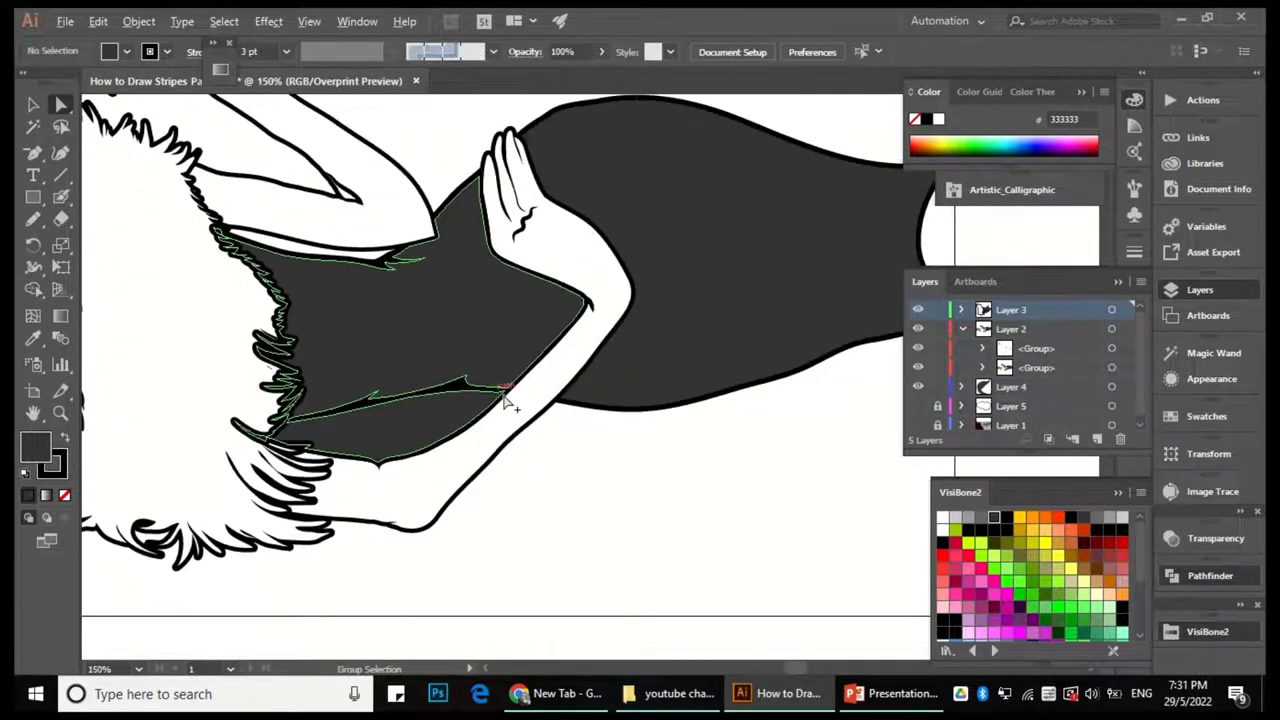
scroll(514, 451, "down", 2)
scroll(508, 491, "up", 2)
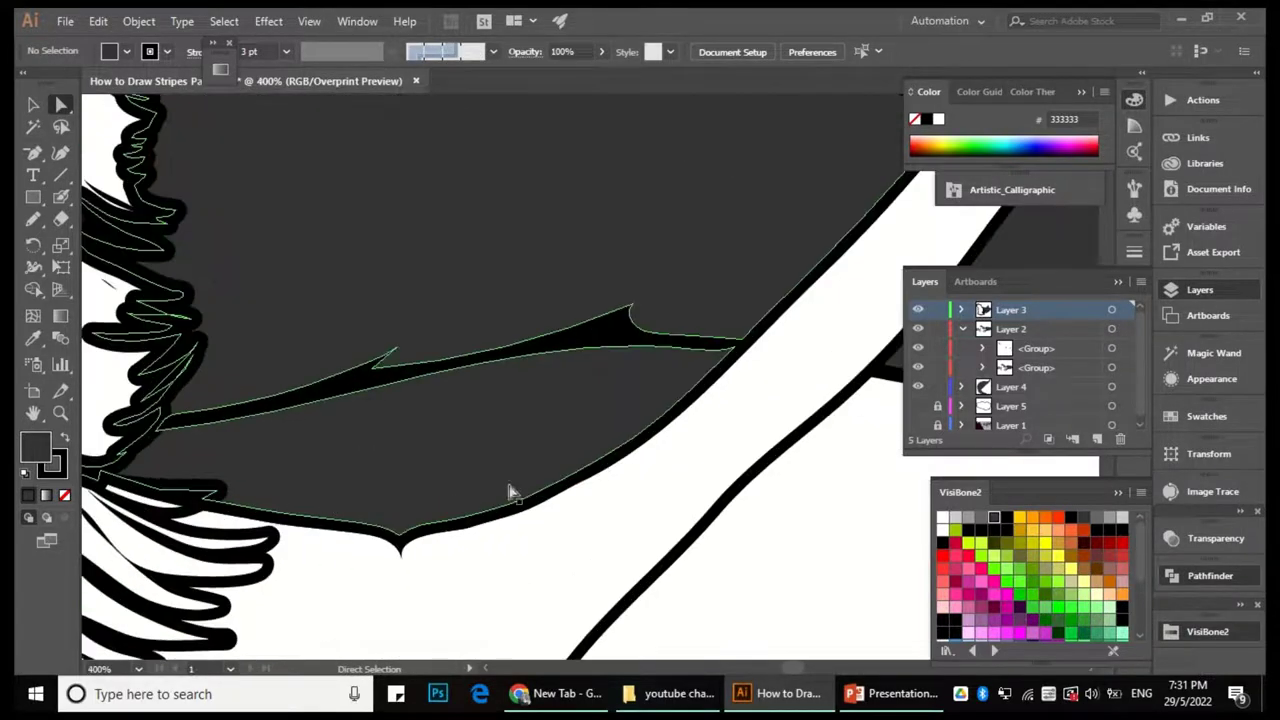
scroll(270, 415, "up", 2)
left_click(273, 480)
scroll(273, 480, "down", 2)
left_click_drag(378, 478, 362, 455)
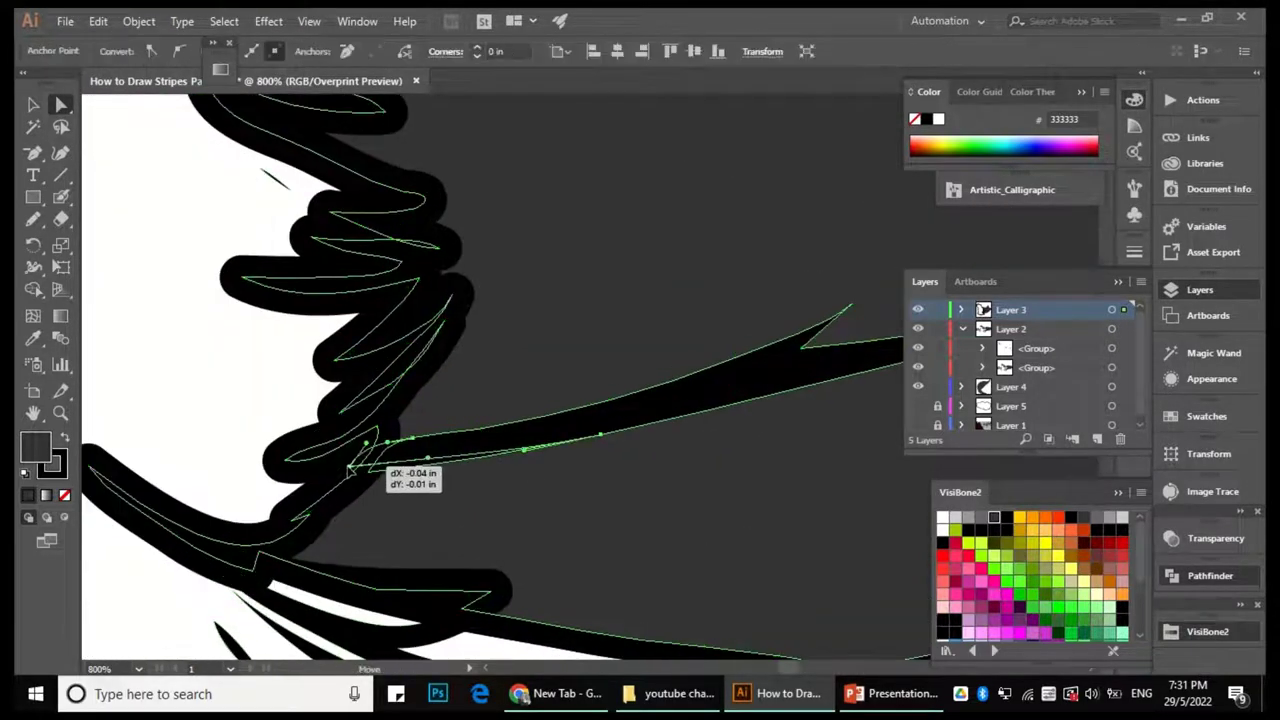
scroll(362, 455, "down", 2)
Remove the wedge between the waist line and the lower arm from the torso shape with the Shape Builder.
key("ctrl+shift+a")
left_click(548, 459)
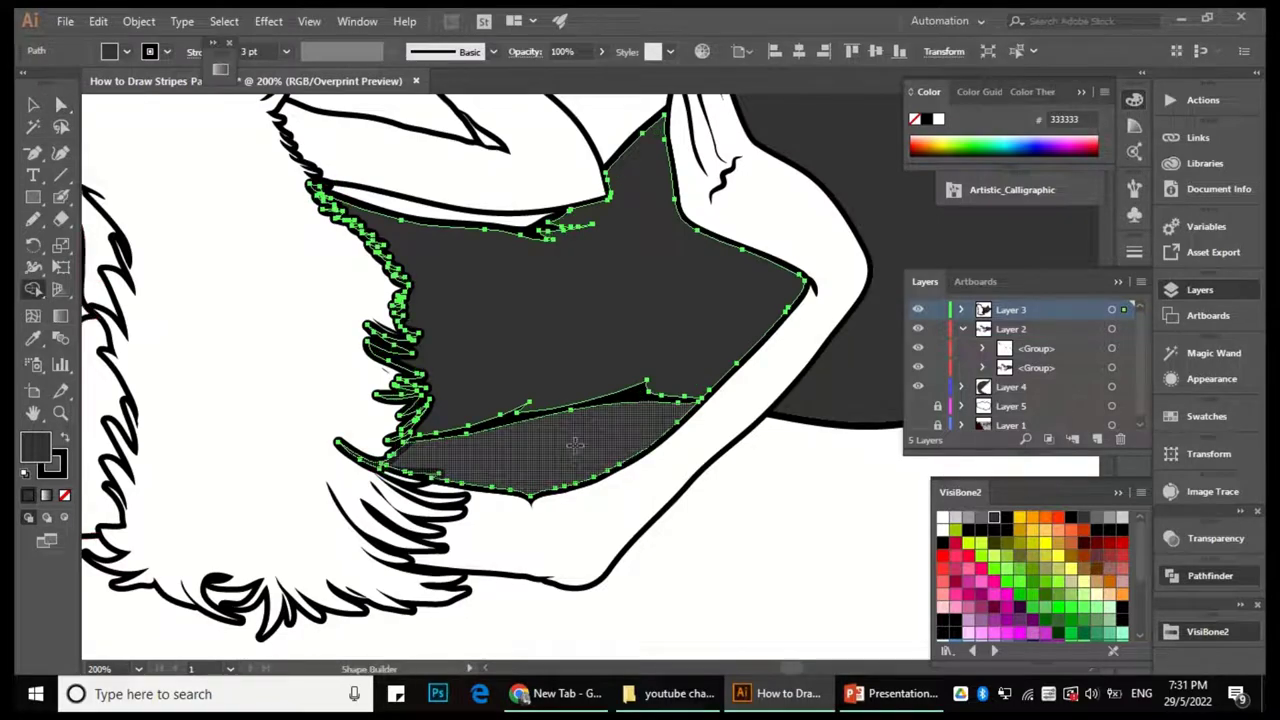
key("ctrl+minus")
key("ctrl+shift+a")
Select the dark torso shape and remove its stroke.
scroll(604, 426, "up", 2)
key("v")
left_click(556, 352)
scroll(240, 408, "down", 2)
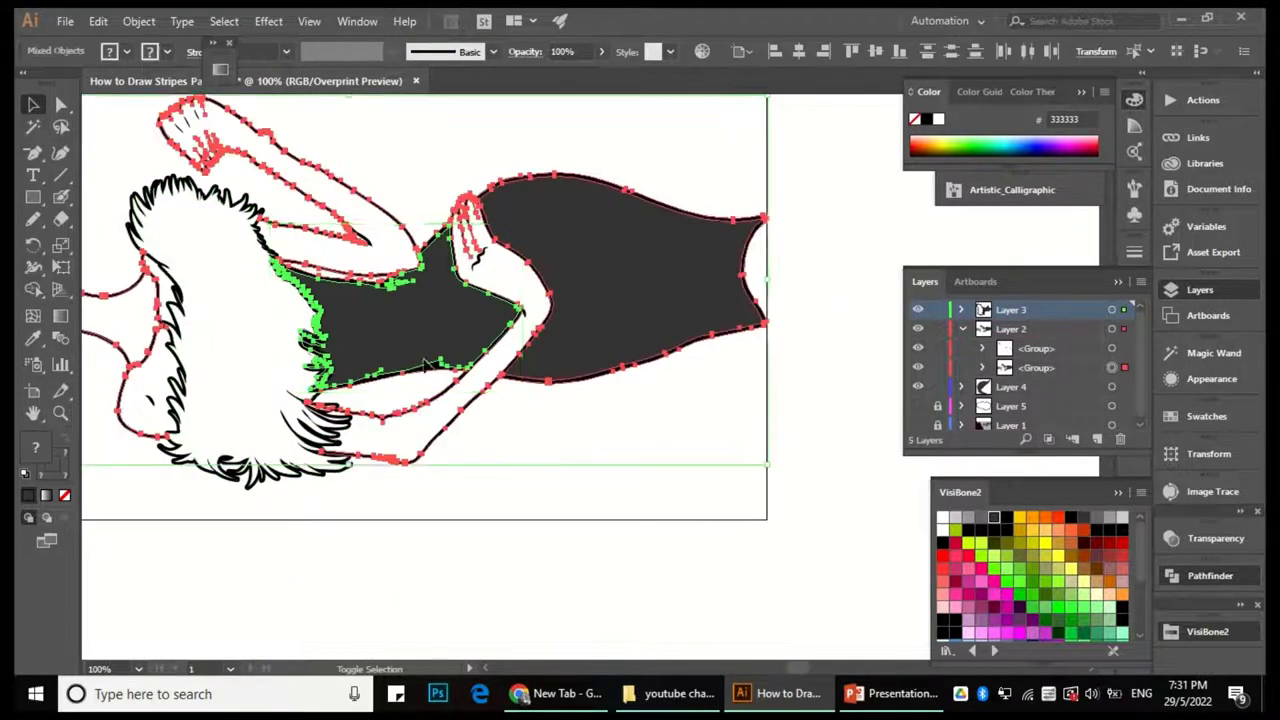
left_click(64, 494)
key("a")
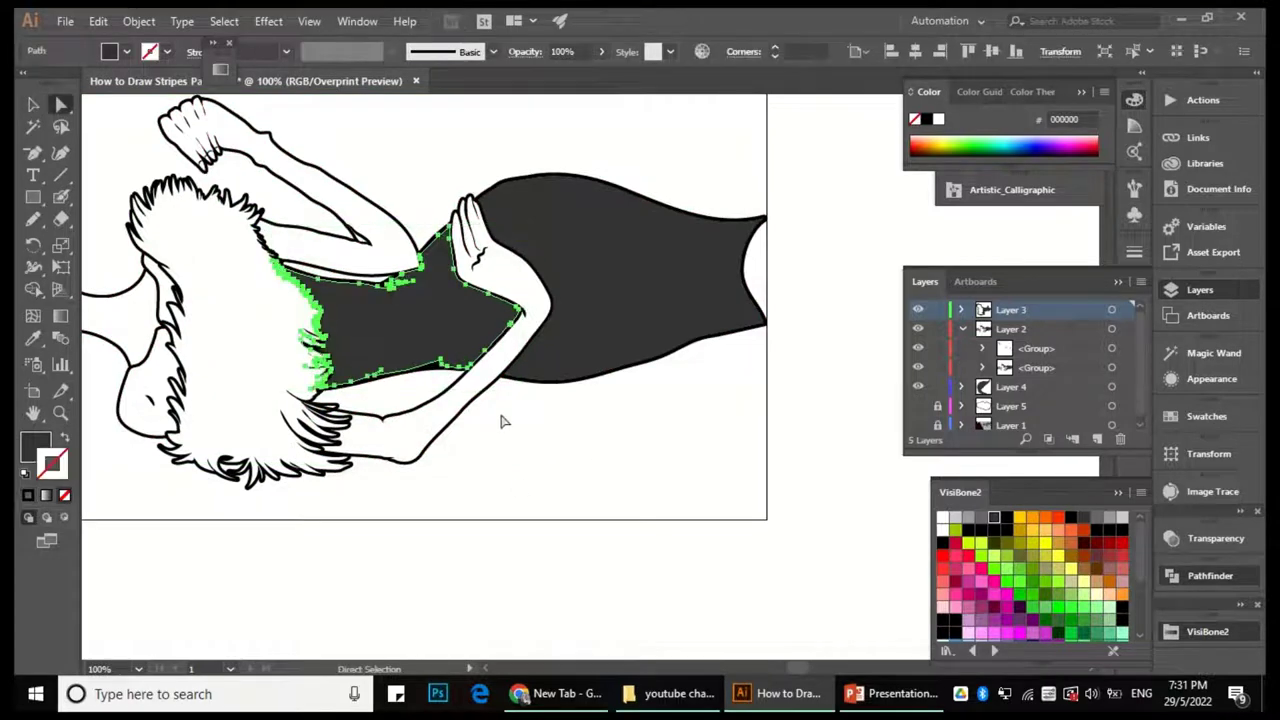
Move the dark torso and lower-body shapes into Layer 4, locking Layers 3 and 2.
scroll(409, 346, "up", 2)
key("Delete")
left_click(962, 329)
left_click(937, 310)
left_click(937, 329)
left_click(944, 349)
scroll(560, 340, "down", 2)
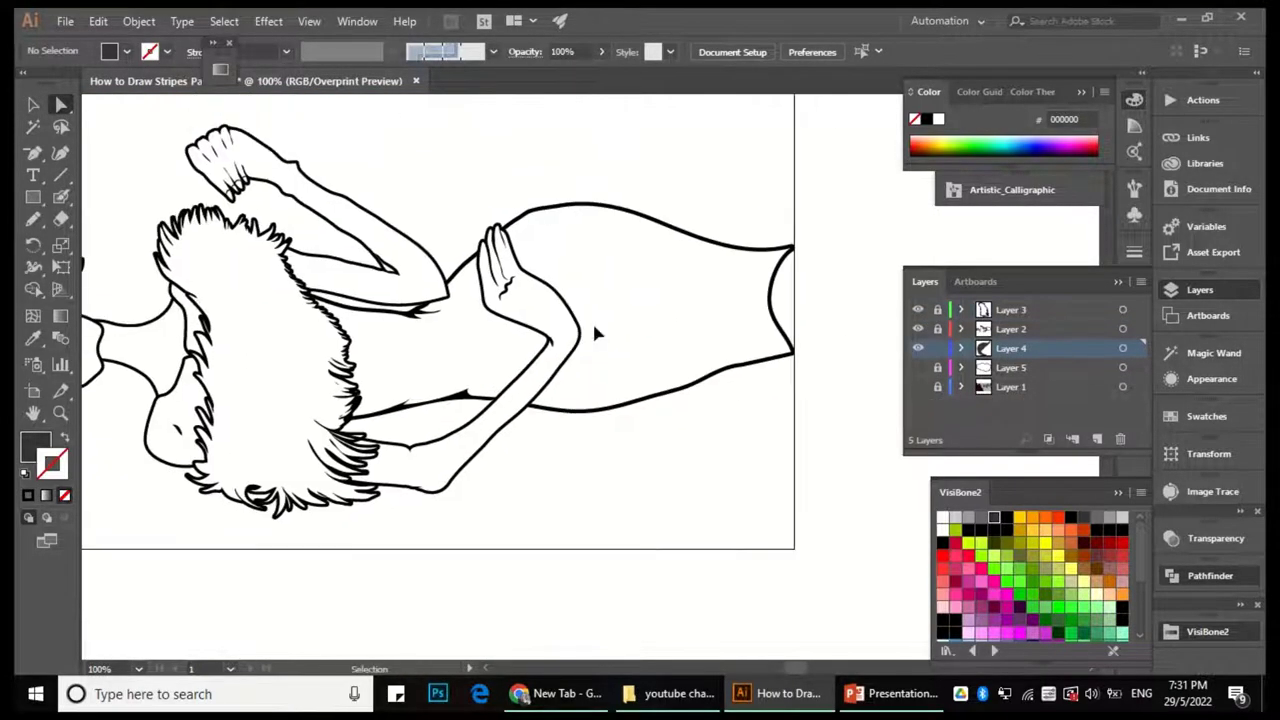
key("ctrl+z")
left_click(644, 461)
Unlock Layers 3 and 2 and select all their line art for the Shape Builder.
left_click(937, 310)
left_click(937, 329)
scroll(223, 366, "up", 2)
key("ctrl+a")
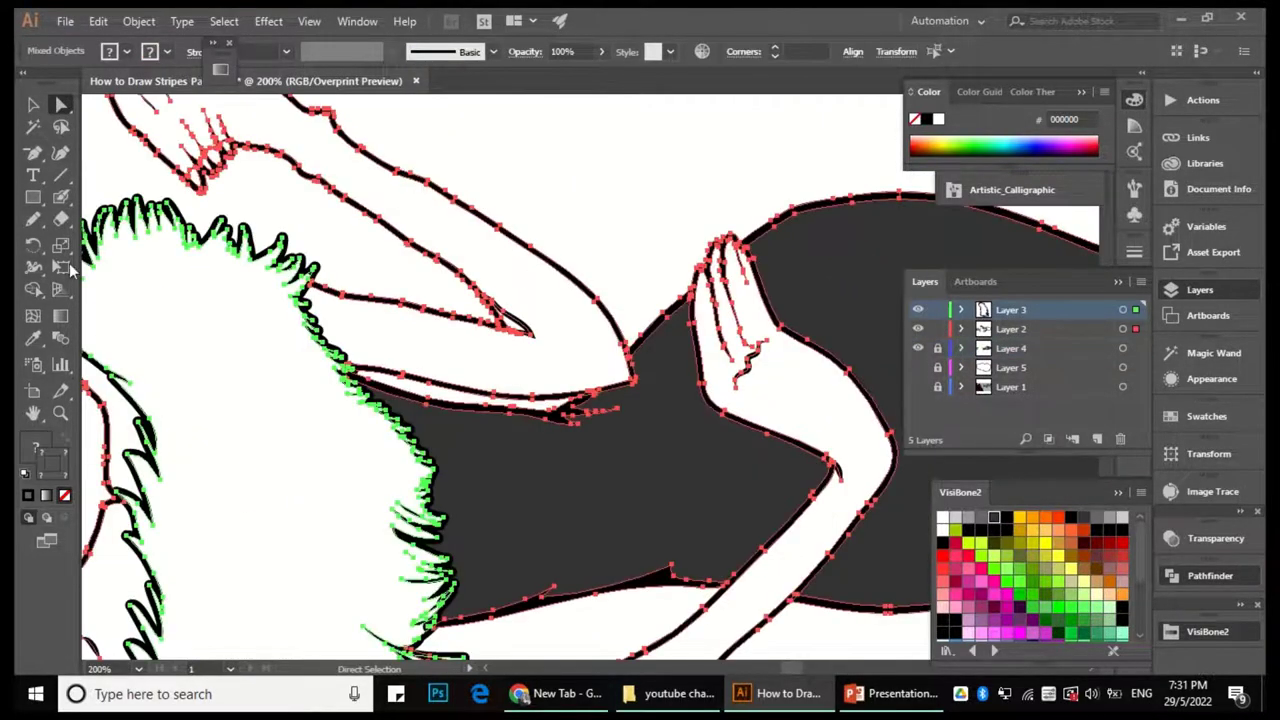
left_click(33, 289)
scroll(521, 267, "down", 3)
key("ctrl+shift+a")
scroll(486, 337, "up", 4)
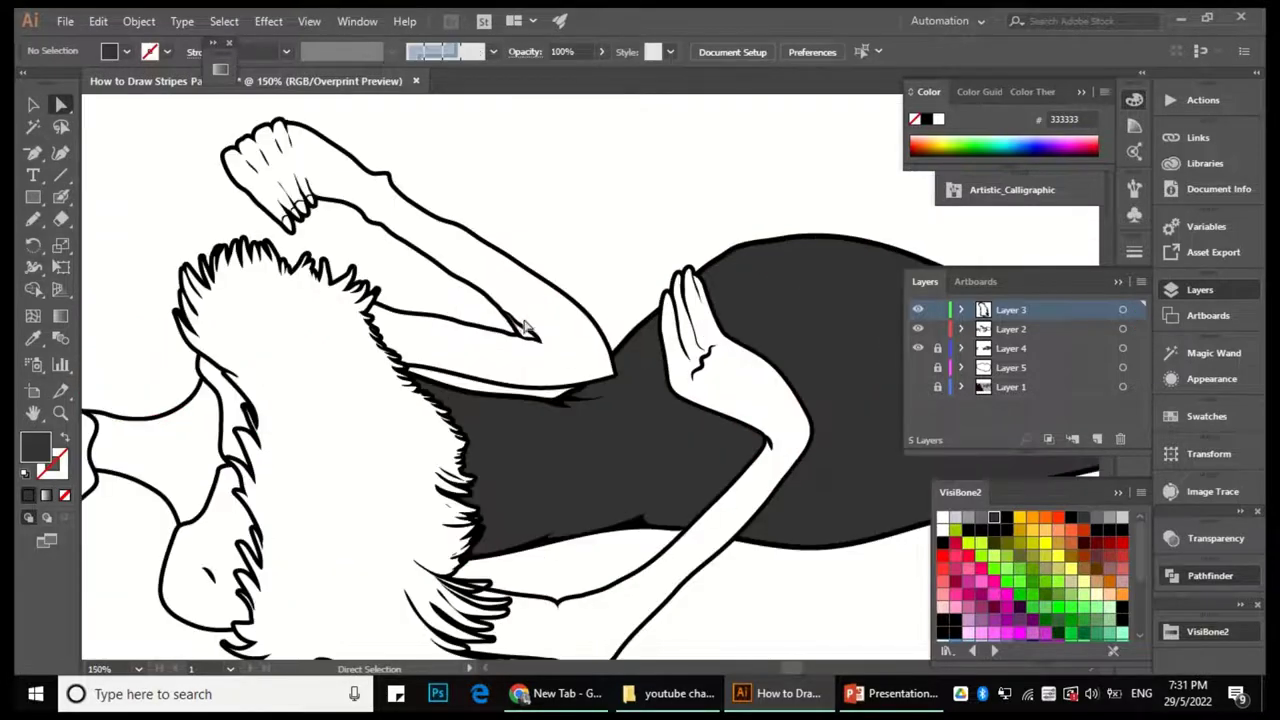
key("a")
scroll(600, 300, "down", 3)
key("ctrl+a")
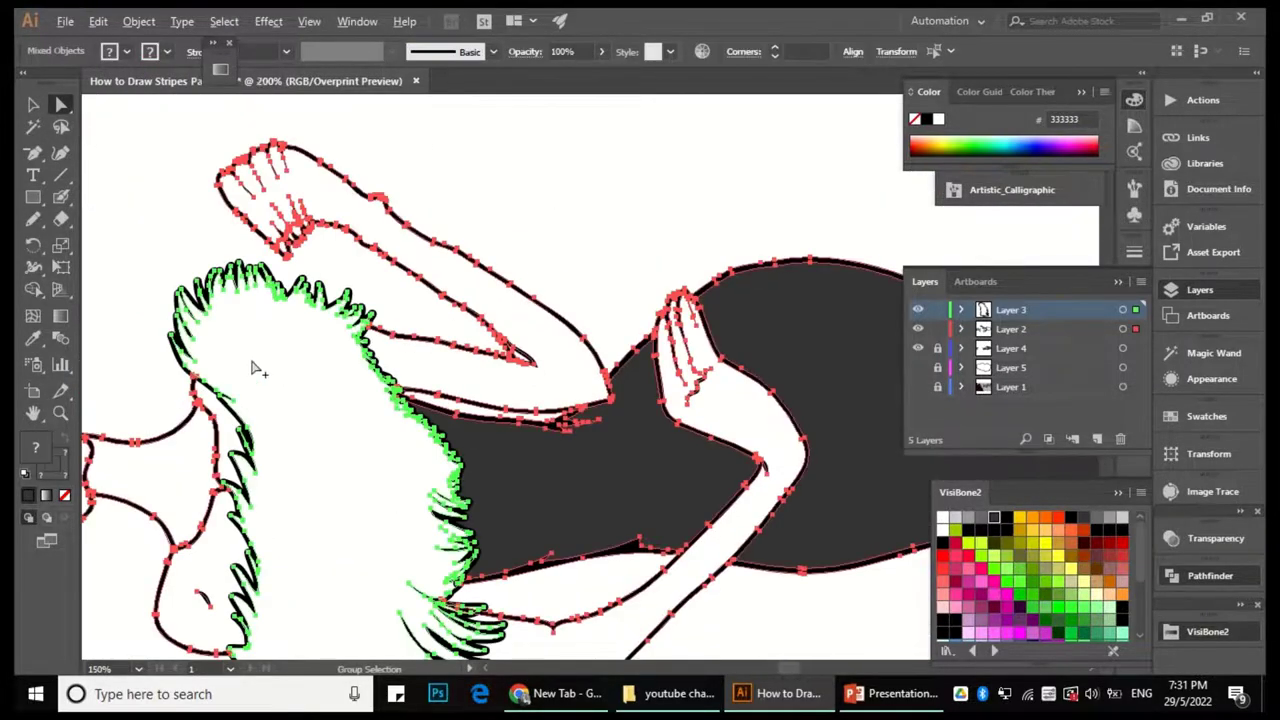
Reshape the end of the raised arm's lower outline where it meets the fur with the Pencil tool.
scroll(551, 363, "up", 4)
scroll(522, 440, "up", 4)
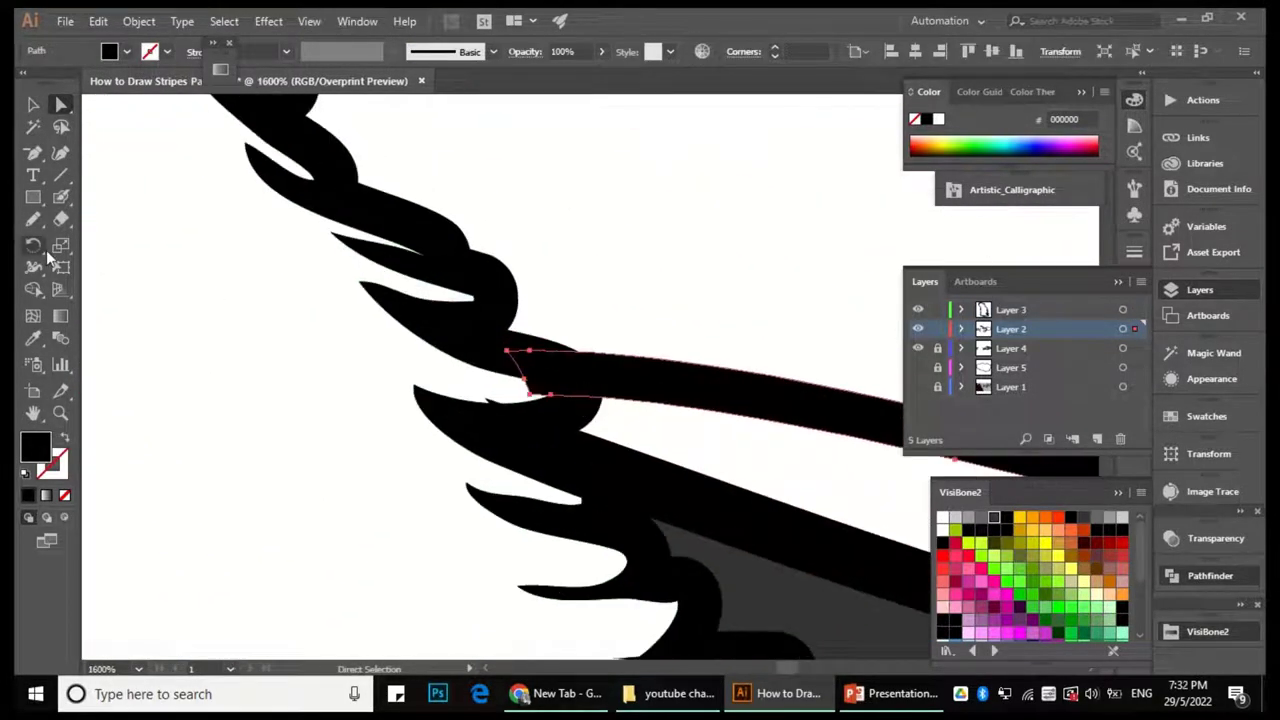
key("n")
left_click(545, 370, "ctrl")
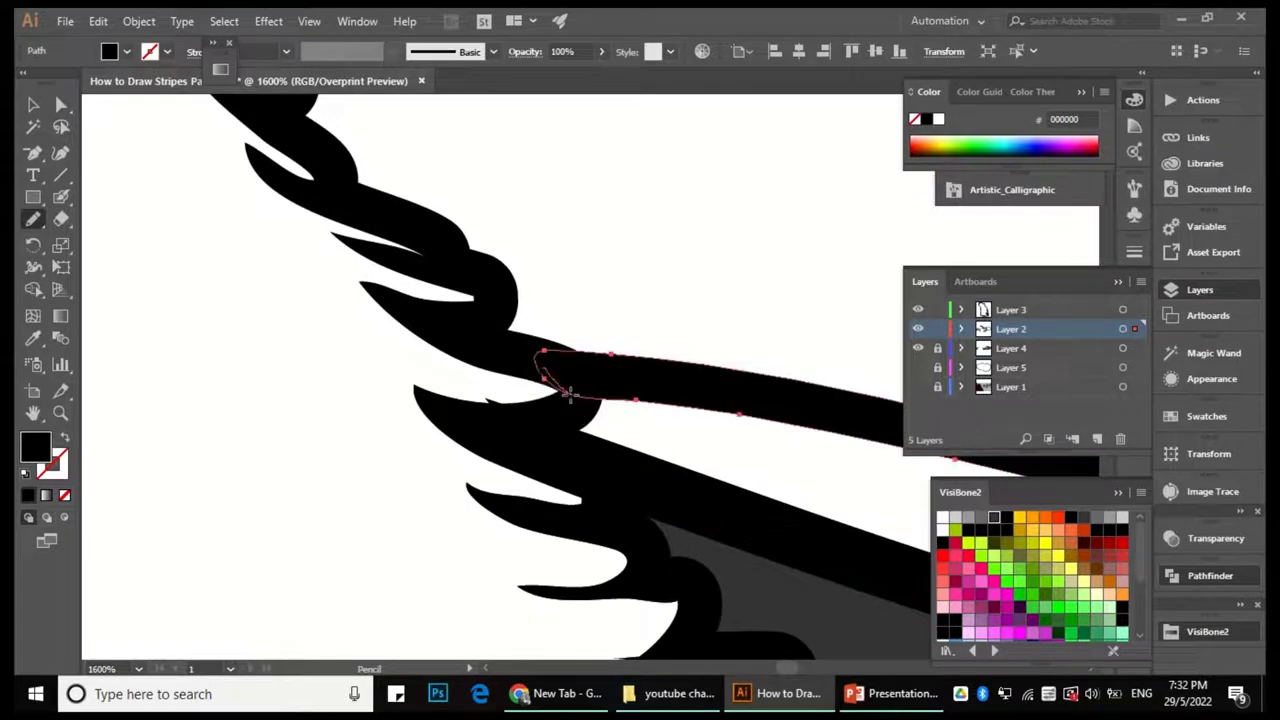
key("ctrl+shift+a")
scroll(567, 393, "down", 5)
key("a")
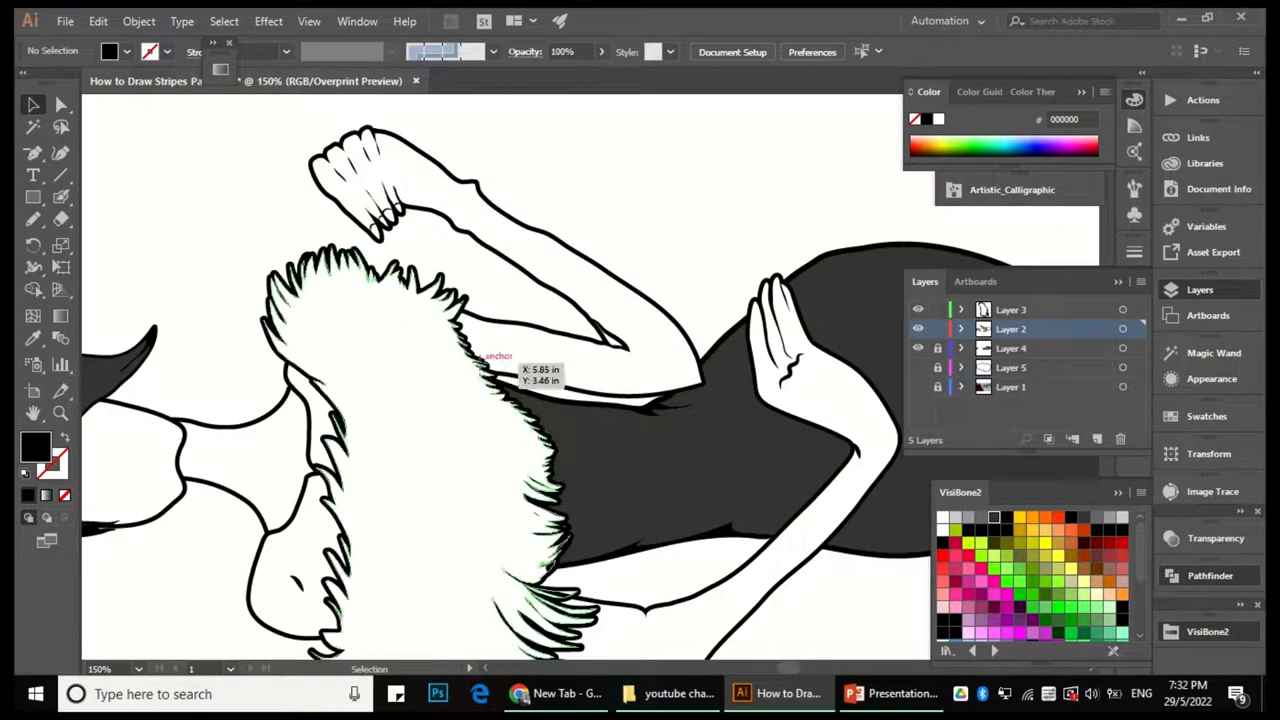
Copy the fur outline into Layer 2 as an expanded black shape, locking and hiding Layer 3.
left_click(480, 370)
left_click(937, 309)
left_click(918, 309)
left_click(960, 329)
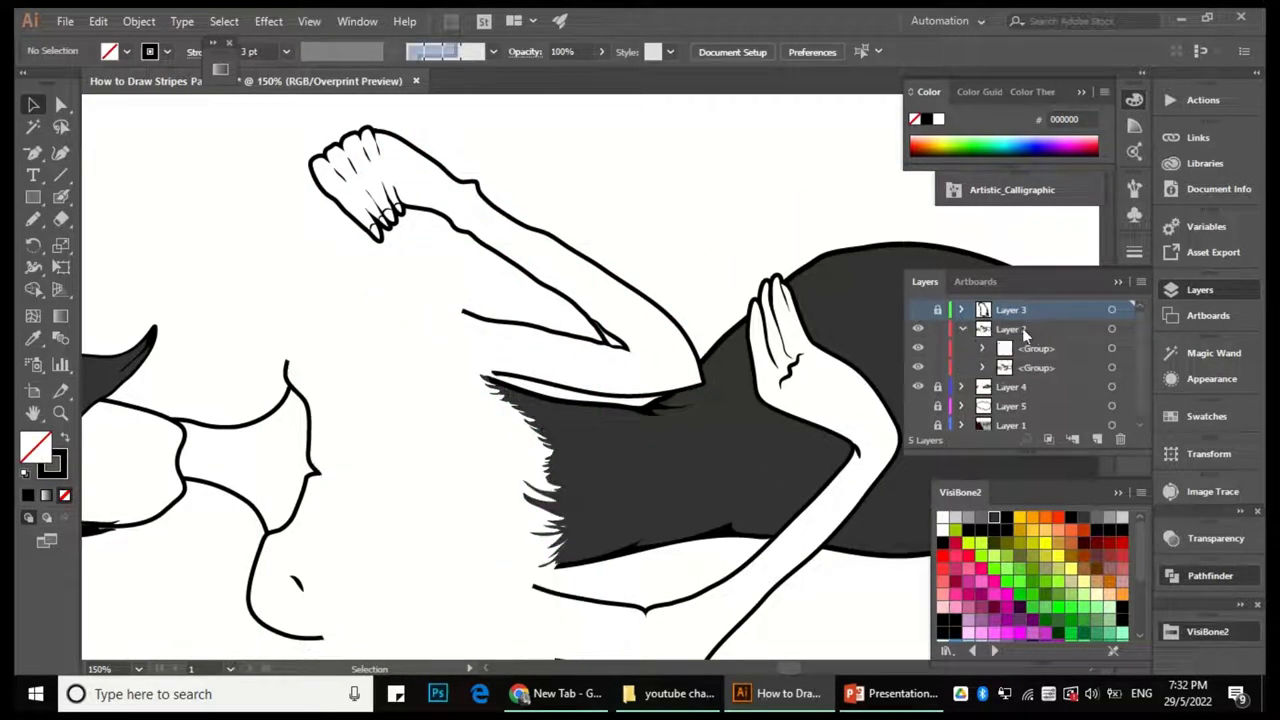
scroll(545, 295, "down", 1)
key("v")
key("ctrl+f")
left_click(139, 21)
left_click(330, 233)
Select all of Layer 2 and build filled shapes for the arms, shoulder, neck and face with the Shape Builder.
scroll(530, 340, "up", 3)
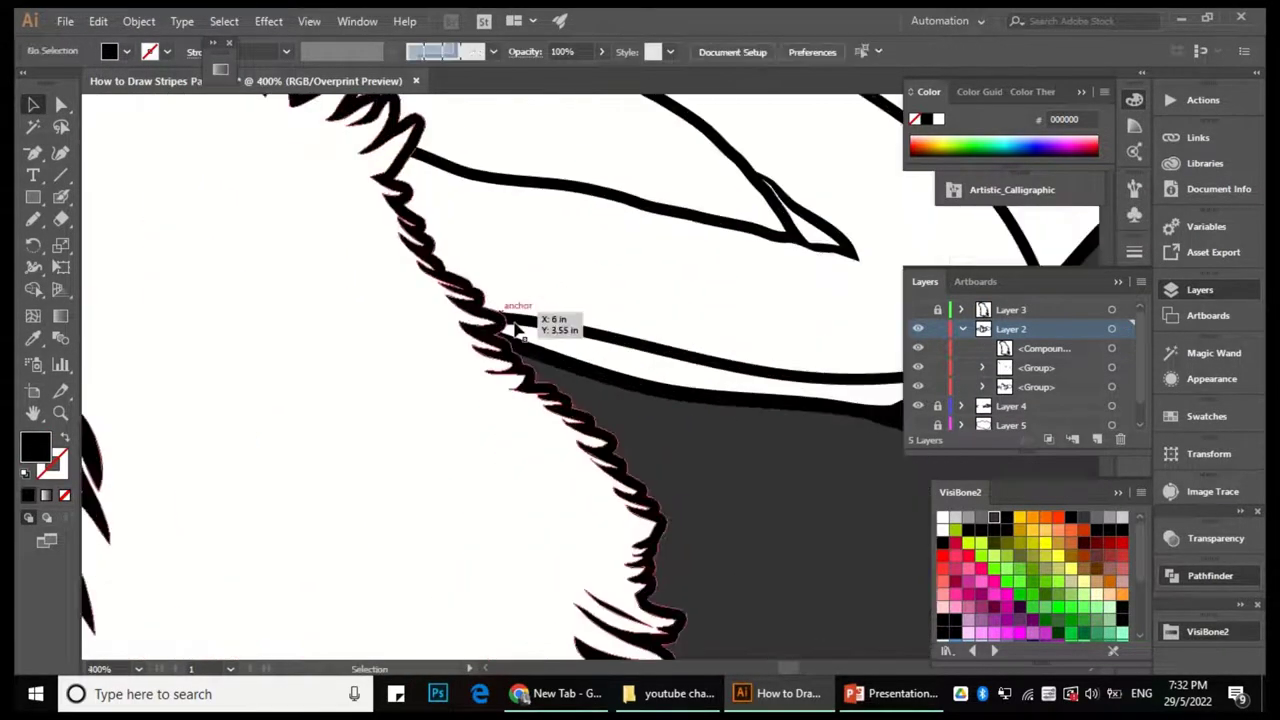
left_click(515, 330)
scroll(394, 253, "down", 2)
left_click(450, 188)
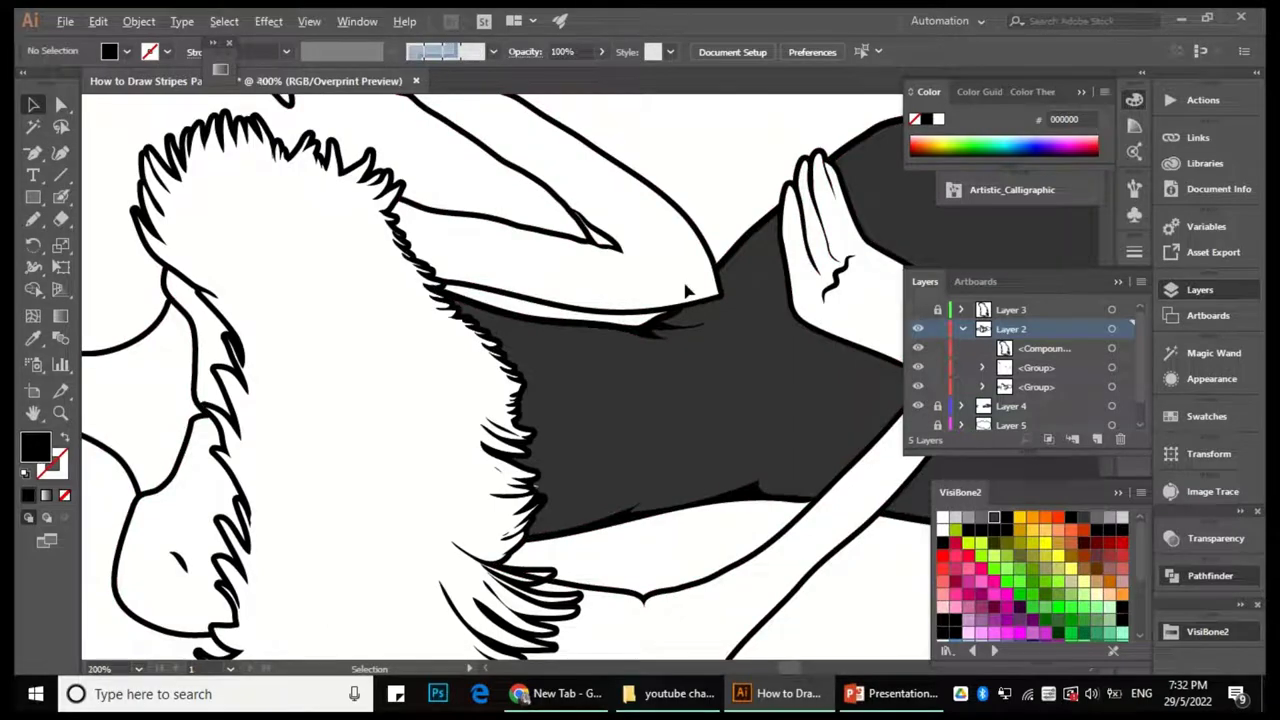
scroll(686, 286, "down", 2)
scroll(676, 332, "up", 3)
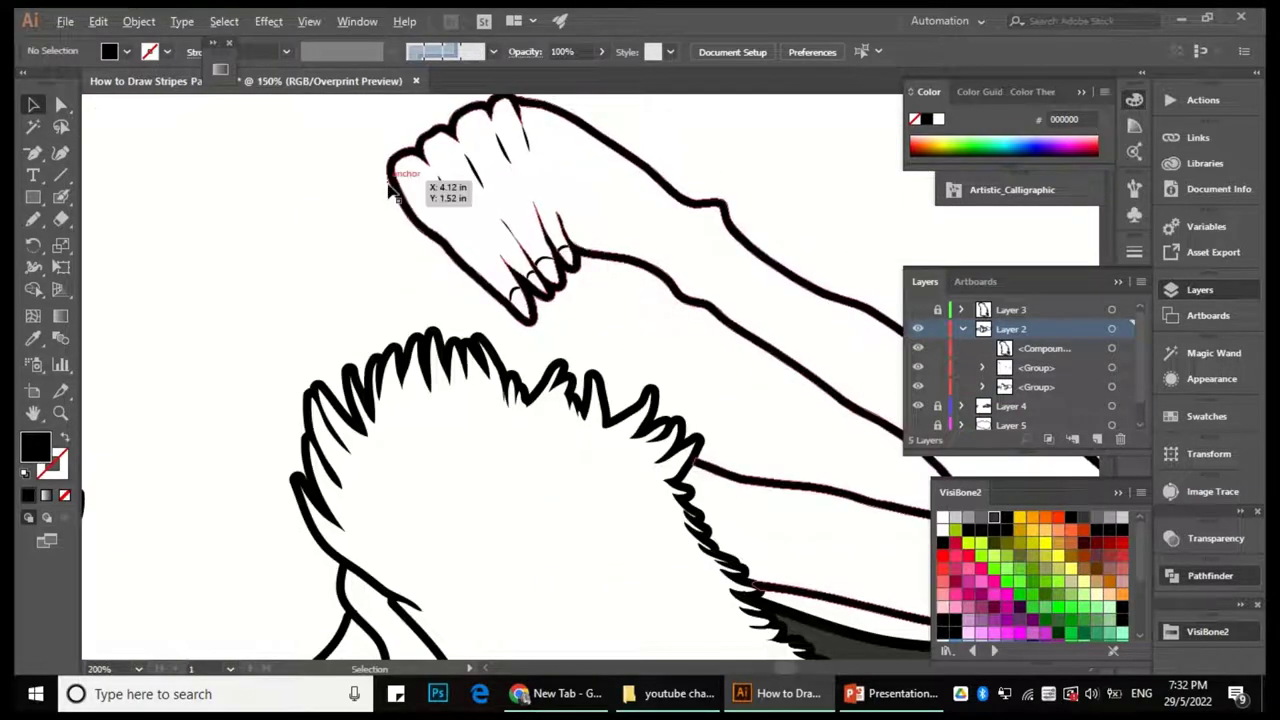
scroll(563, 265, "down", 4)
key("ctrl+a")
scroll(503, 214, "up", 3)
left_click(33, 289)
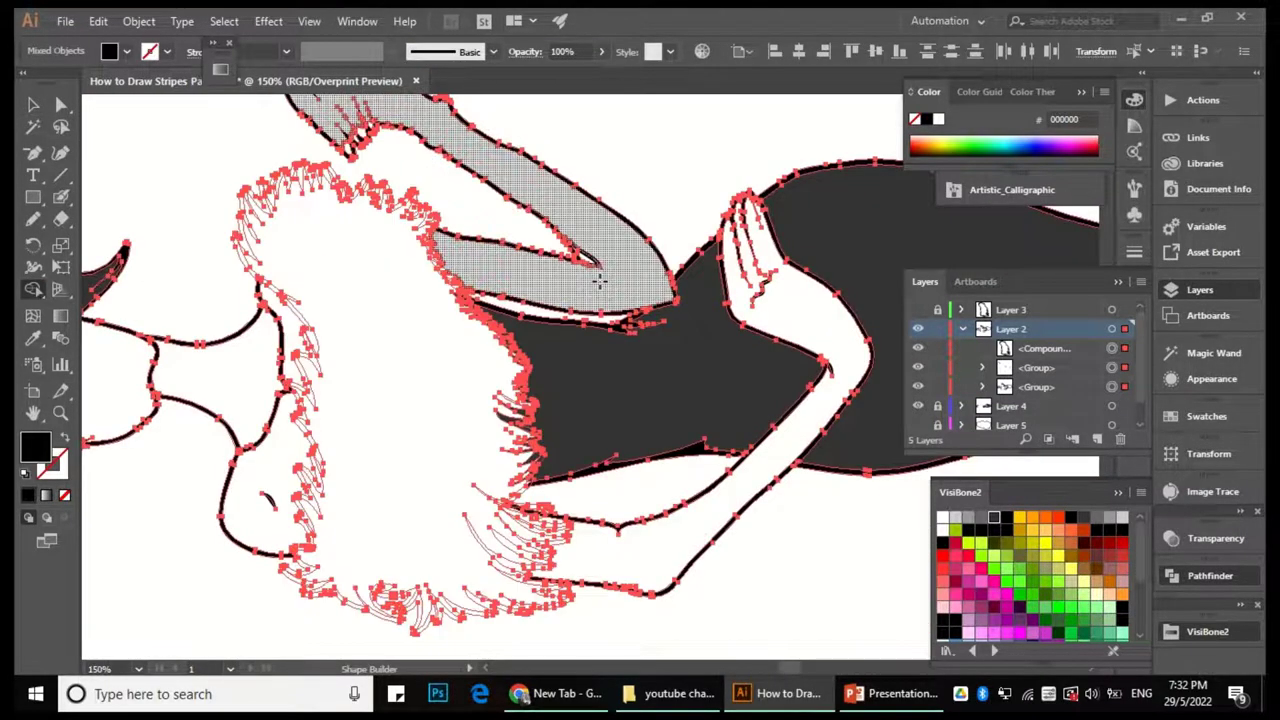
scroll(600, 300, "down", 1)
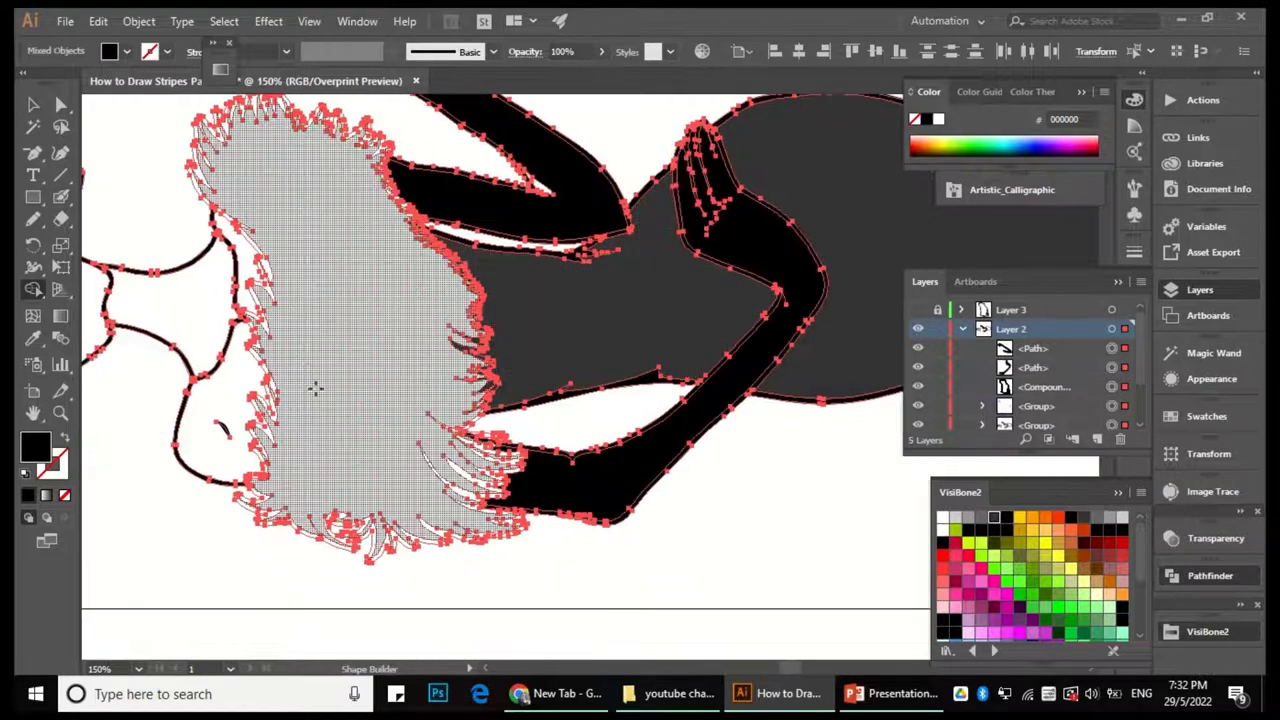
left_click_drag(390, 370, 560, 365)
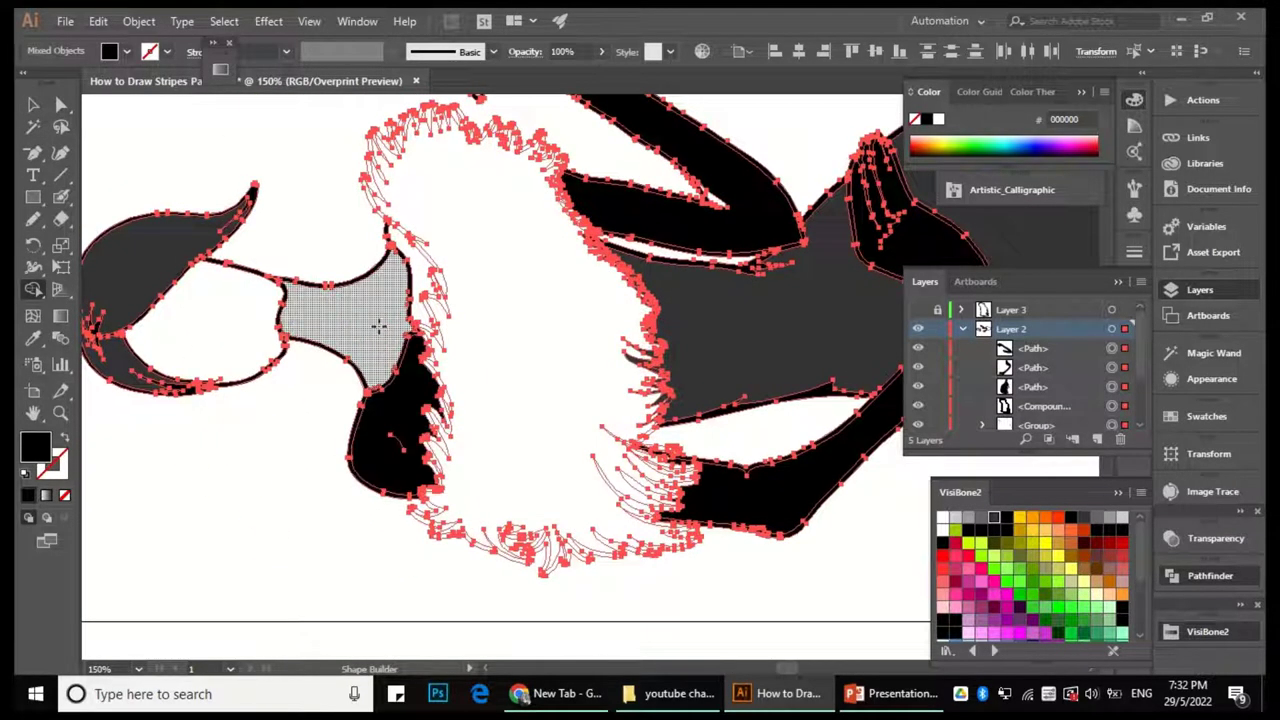
key("ctrl+0")
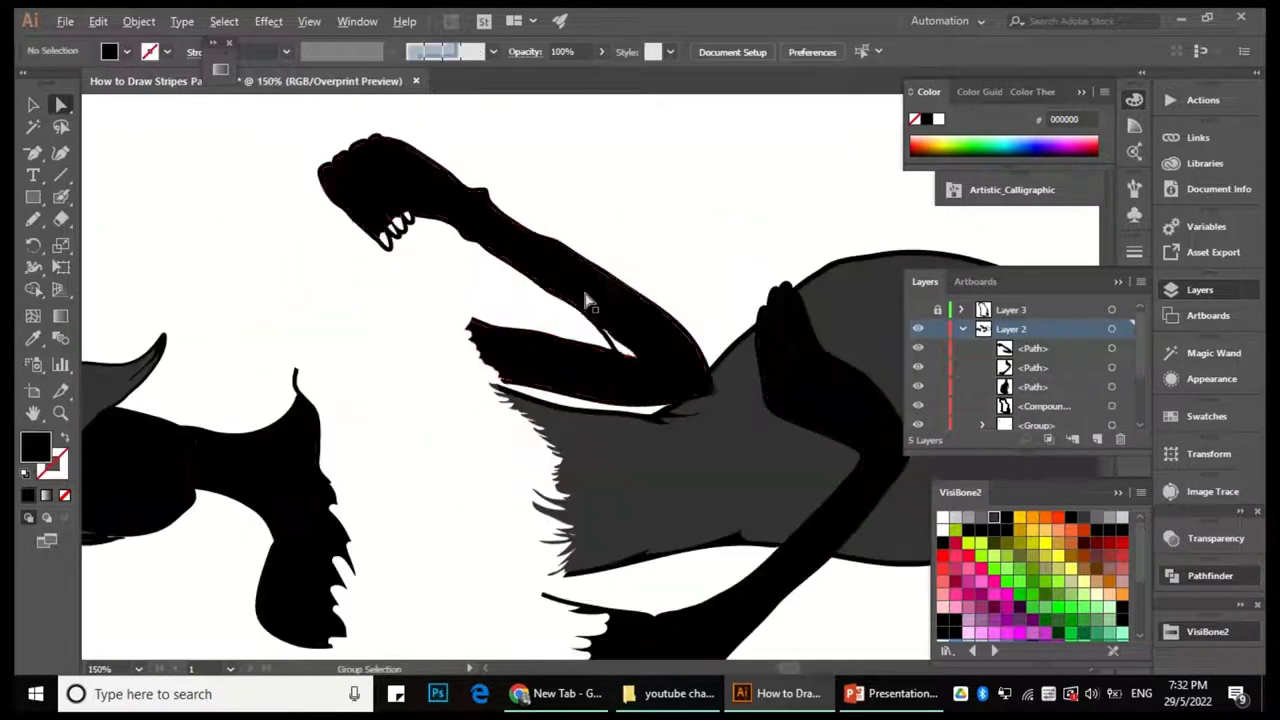
Fill the small leftover gap in the crook of the raised arm with the Shape Builder.
scroll(615, 341, "up", 3)
key("a")
key("ctrl+a")
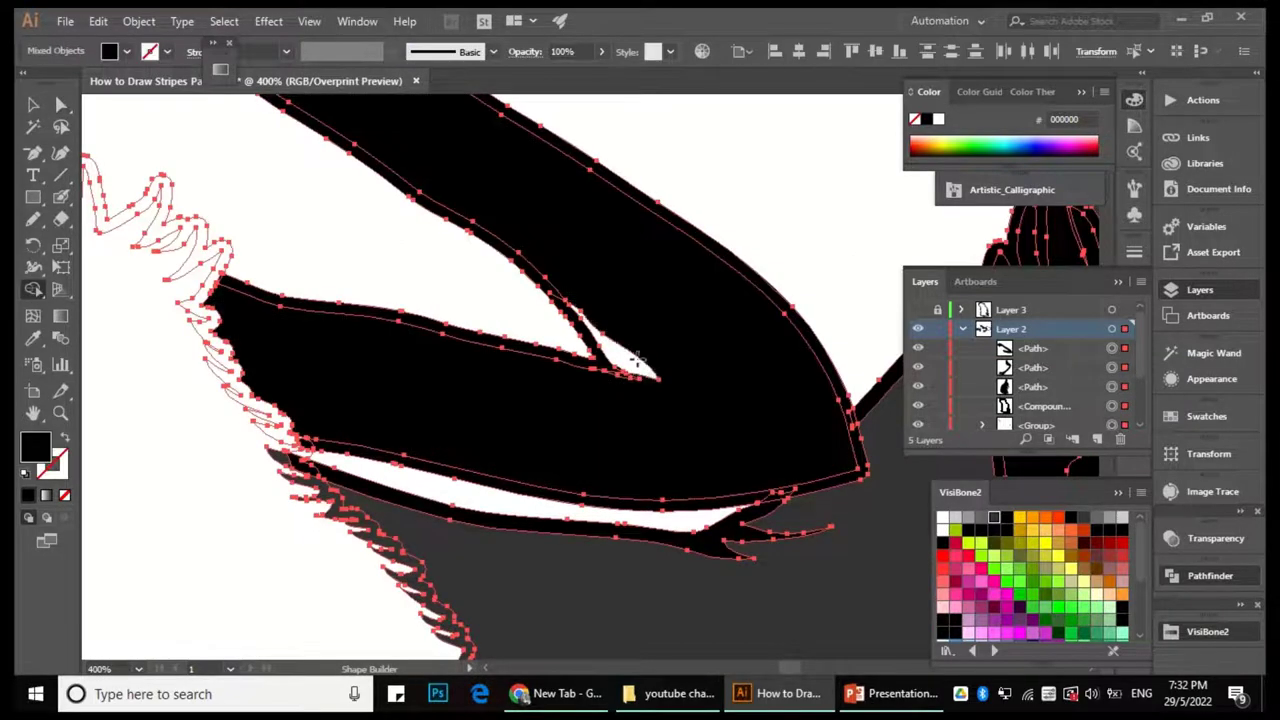
scroll(620, 270, "down", 5)
key("ctrl+shift+a")
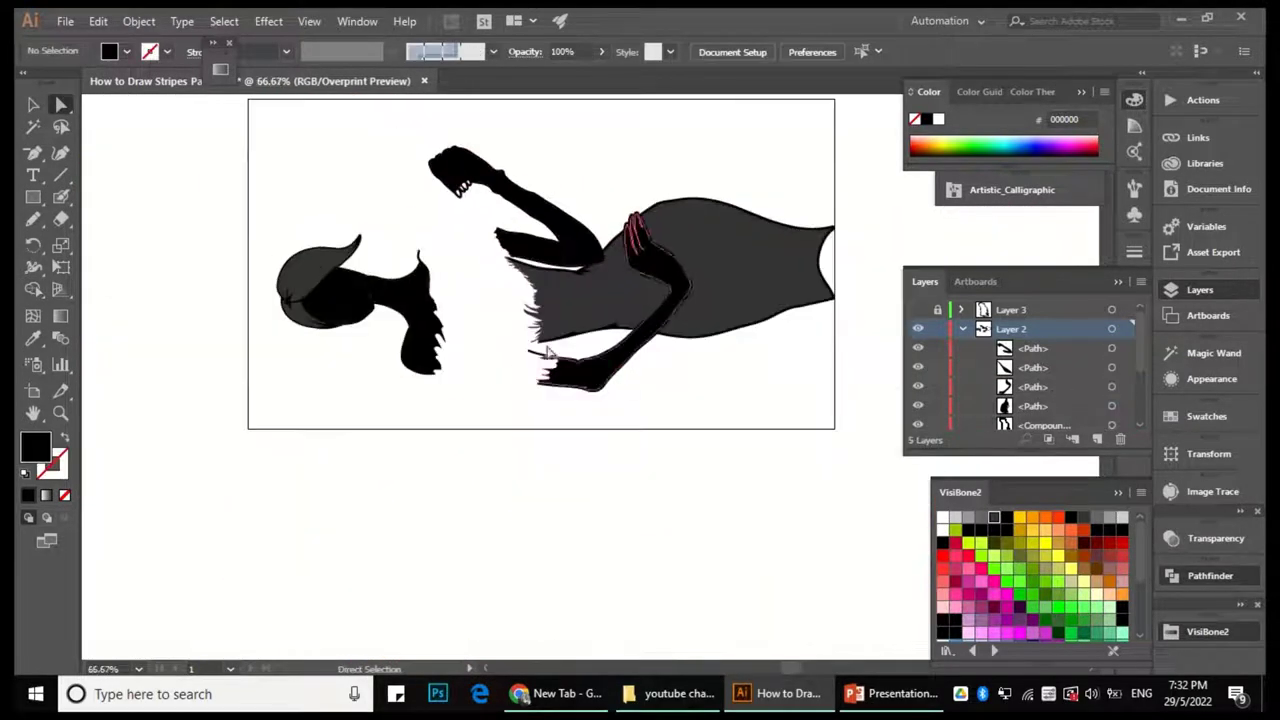
Hide the fur outline's compound path in Layer 2.
left_click(530, 320)
scroll(1059, 382, "down", 1)
left_click(918, 382)
left_click_drag(707, 438, 700, 438)
scroll(478, 222, "up", 1)
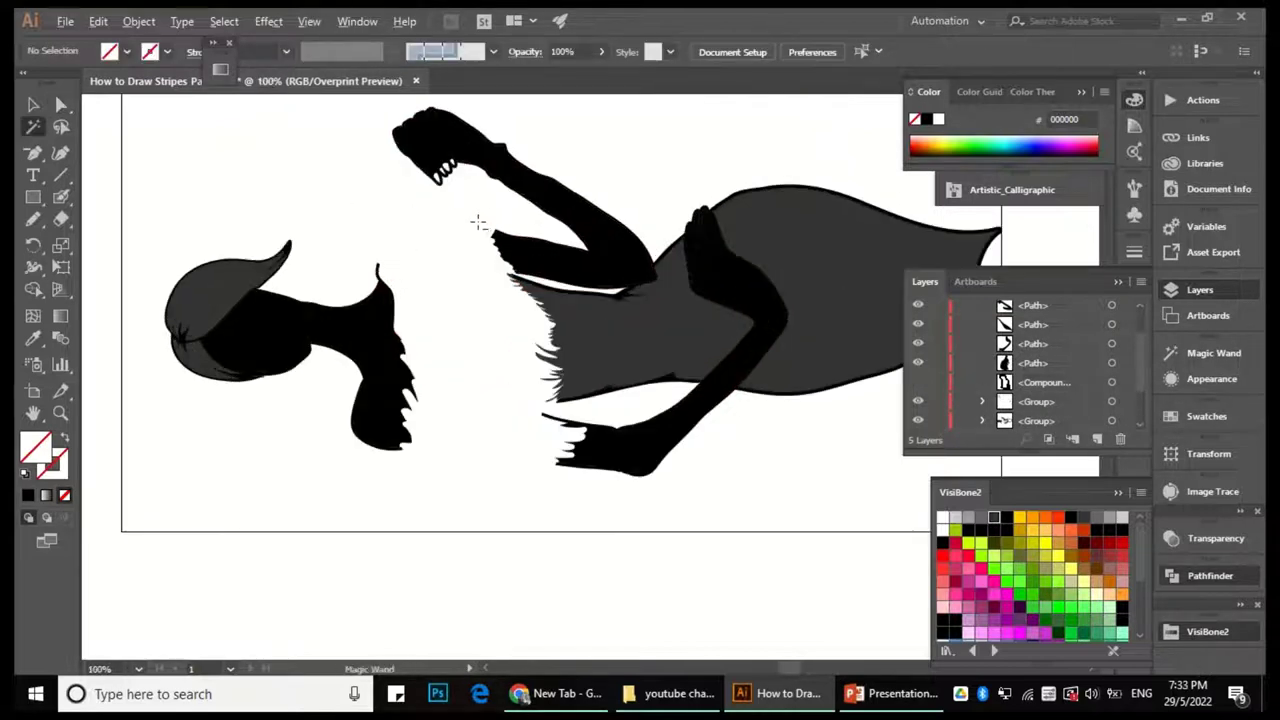
Fill the arm, shoulder, neck and face shapes with light yellow (ffff66) and cut them from Layer 2.
left_click(494, 380)
left_click(663, 460, "ctrl")
left_click(614, 272, "shift")
left_click(378, 338, "shift")
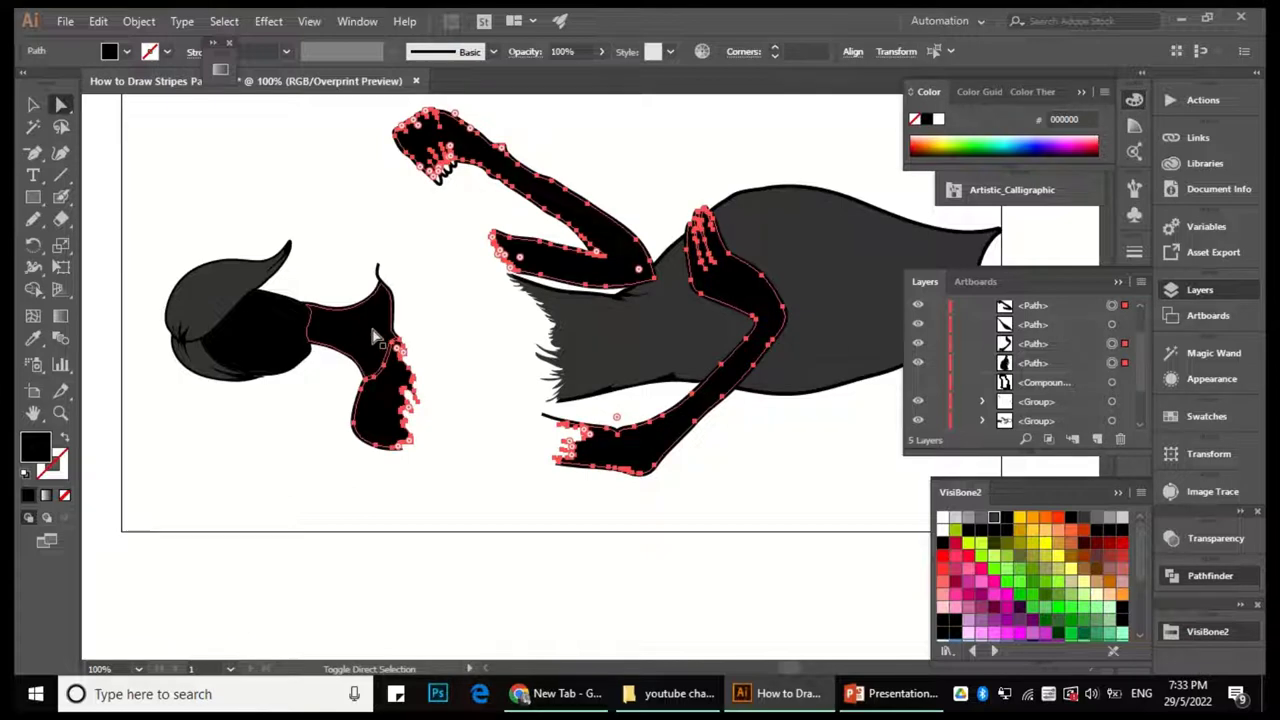
left_click(1070, 572)
key("ctrl+shift+a")
scroll(958, 356, "up", 1)
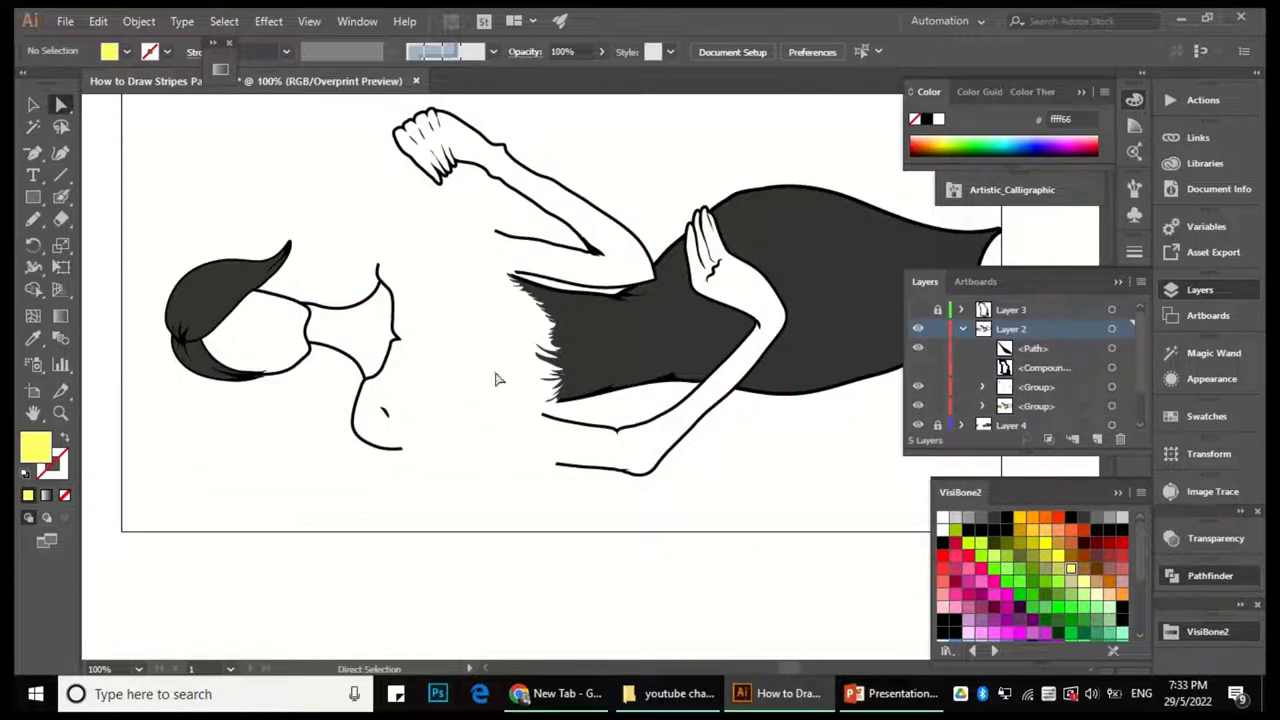
Show Layer 3, collapse and lock Layer 2, and paste the cut skin shapes into Layer 4.
left_click(918, 310)
key("ctrl+minus")
left_click(962, 328)
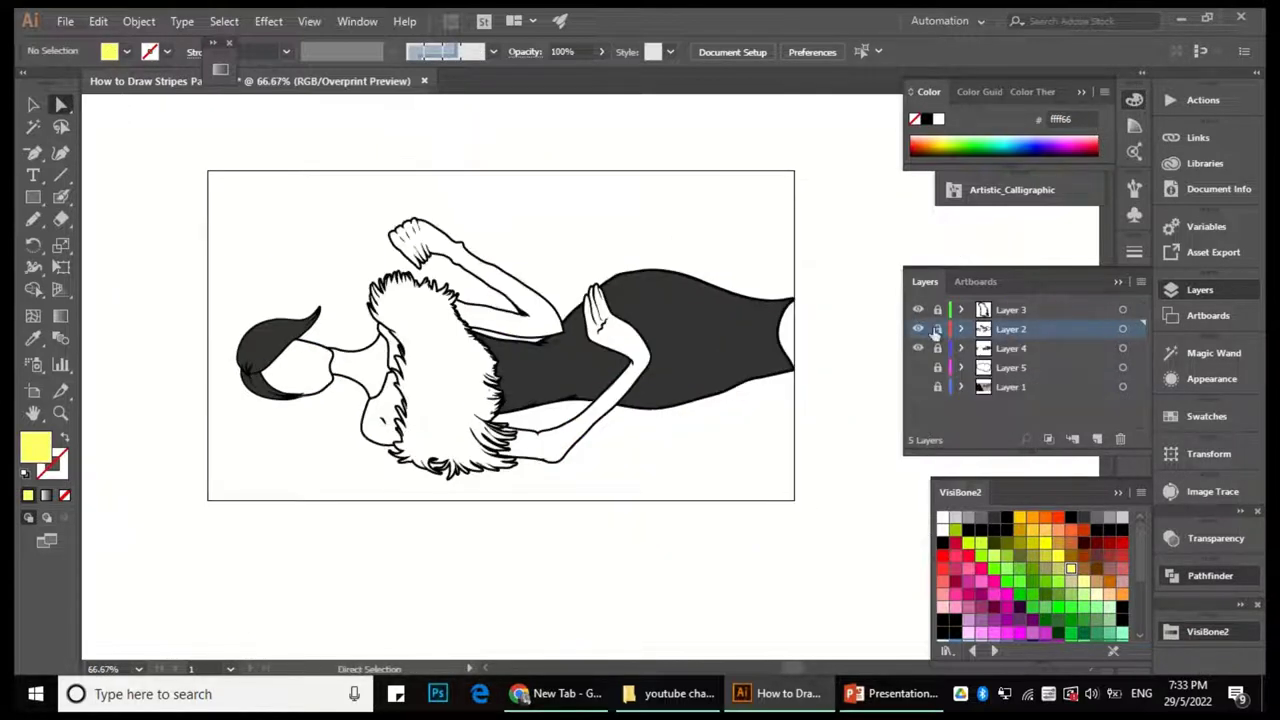
left_click(918, 348)
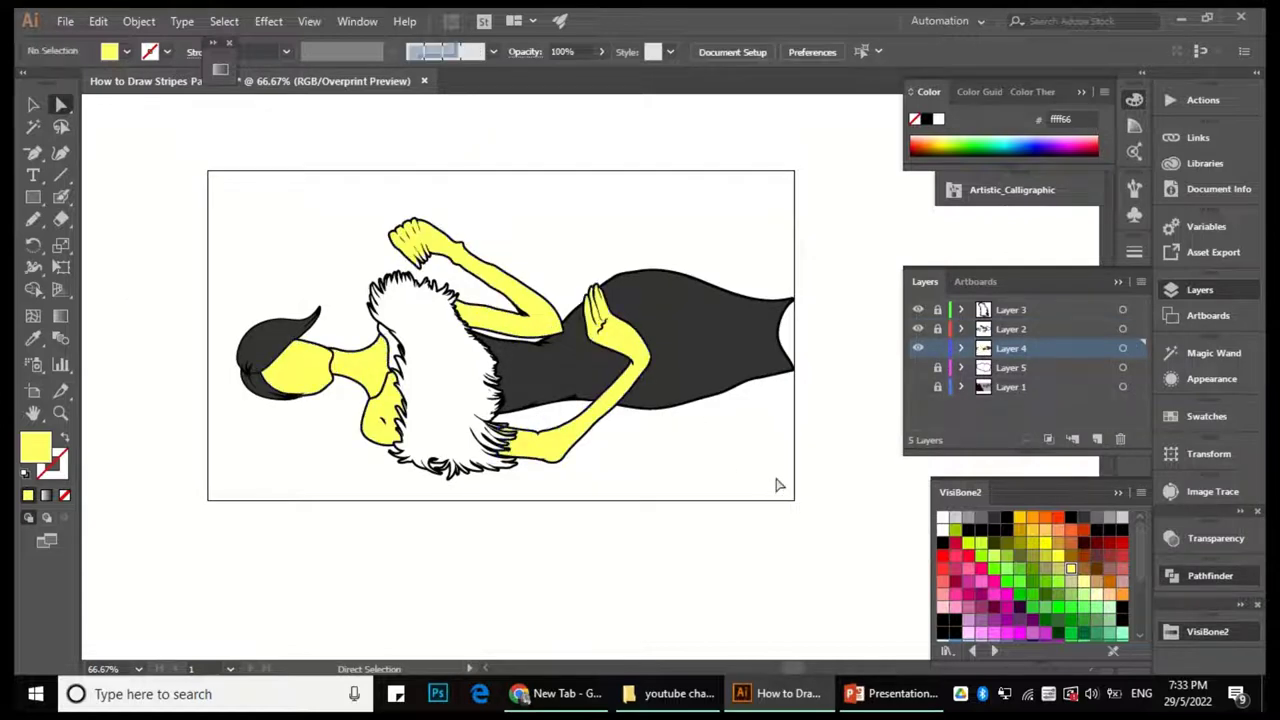
Select all yellow skin shapes in Layer 4 with the Magic Wand and recolor them f5e0cd from the Skintones swatch library.
key("ctrl+a")
key("ctrl+shift+a")
left_click(540, 315)
left_click(1202, 414)
left_click(948, 564)
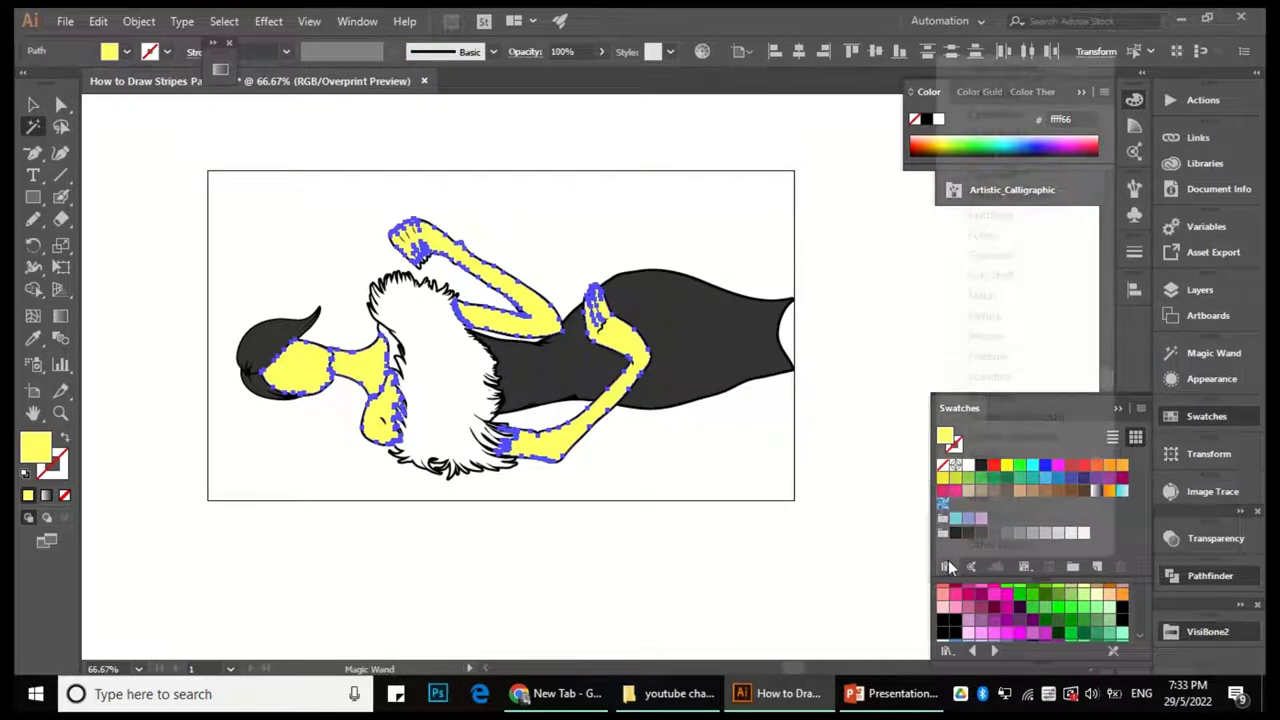
left_click(1017, 398)
left_click(965, 528)
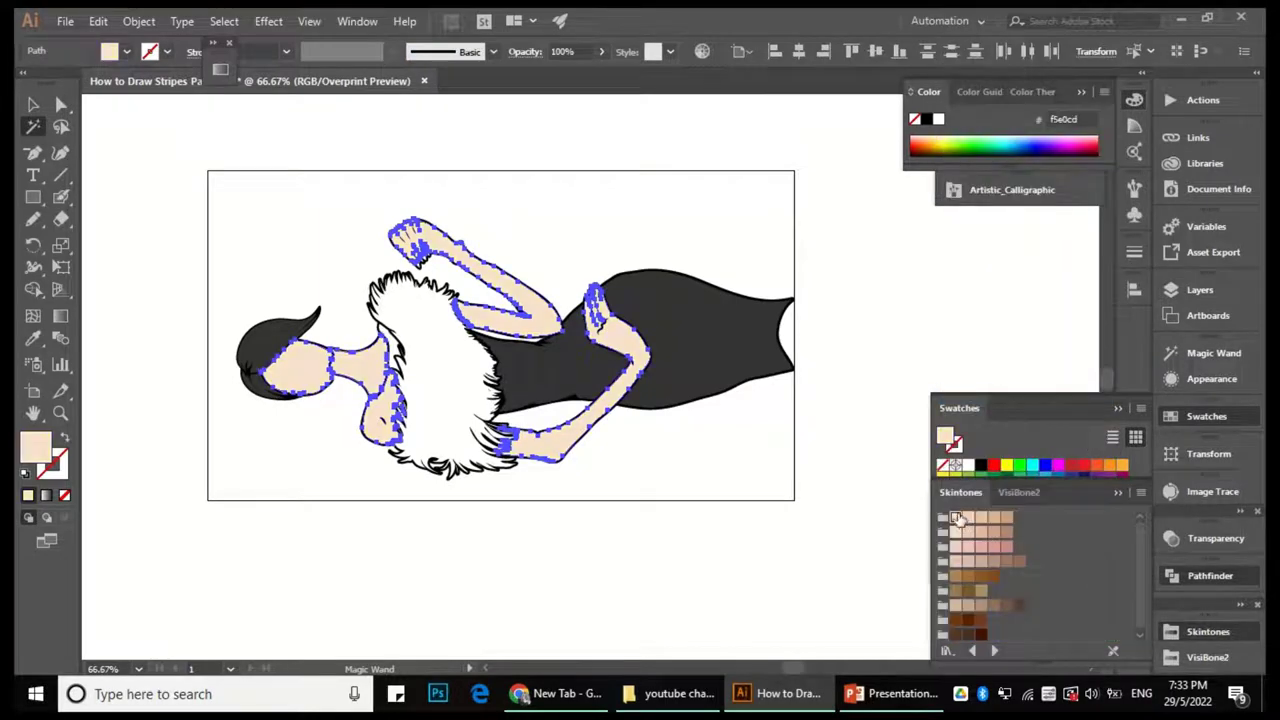
key("v")
key("ctrl+shift+a")
key("ctrl+1")
scroll(606, 210, "down", 3)
key("ctrl+minus")
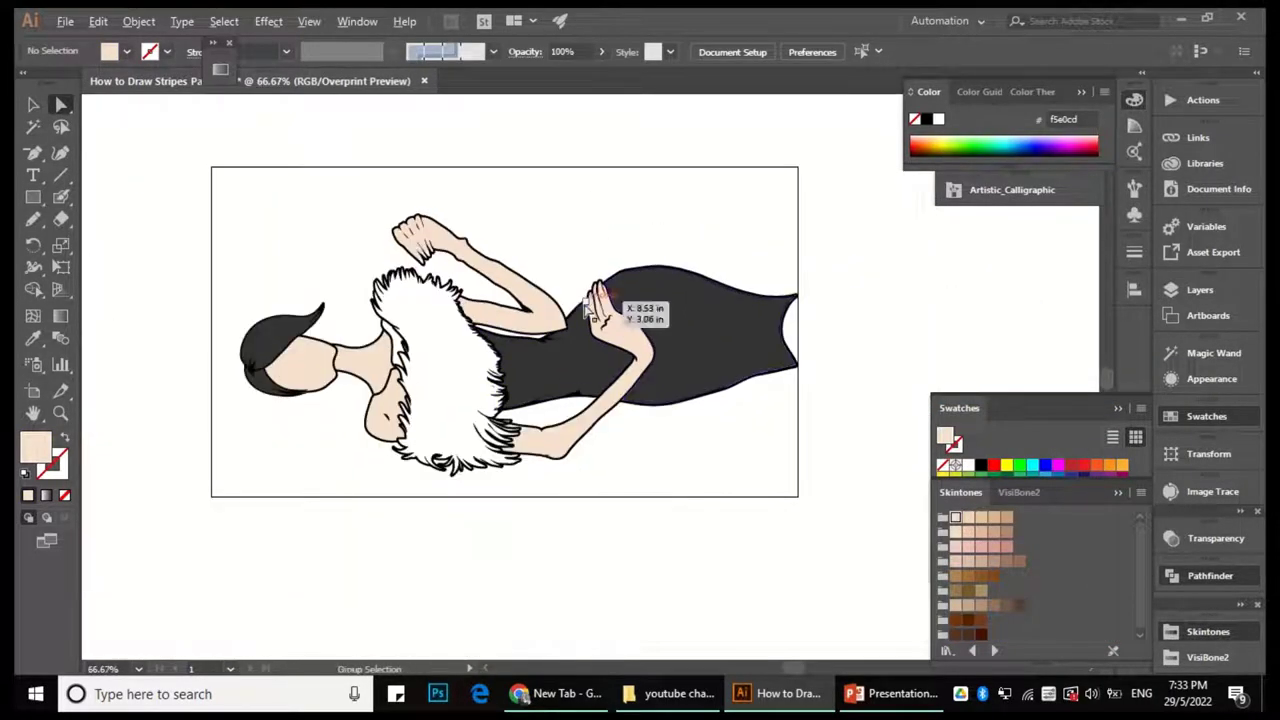
key("ctrl+plus")
key("ctrl+minus")
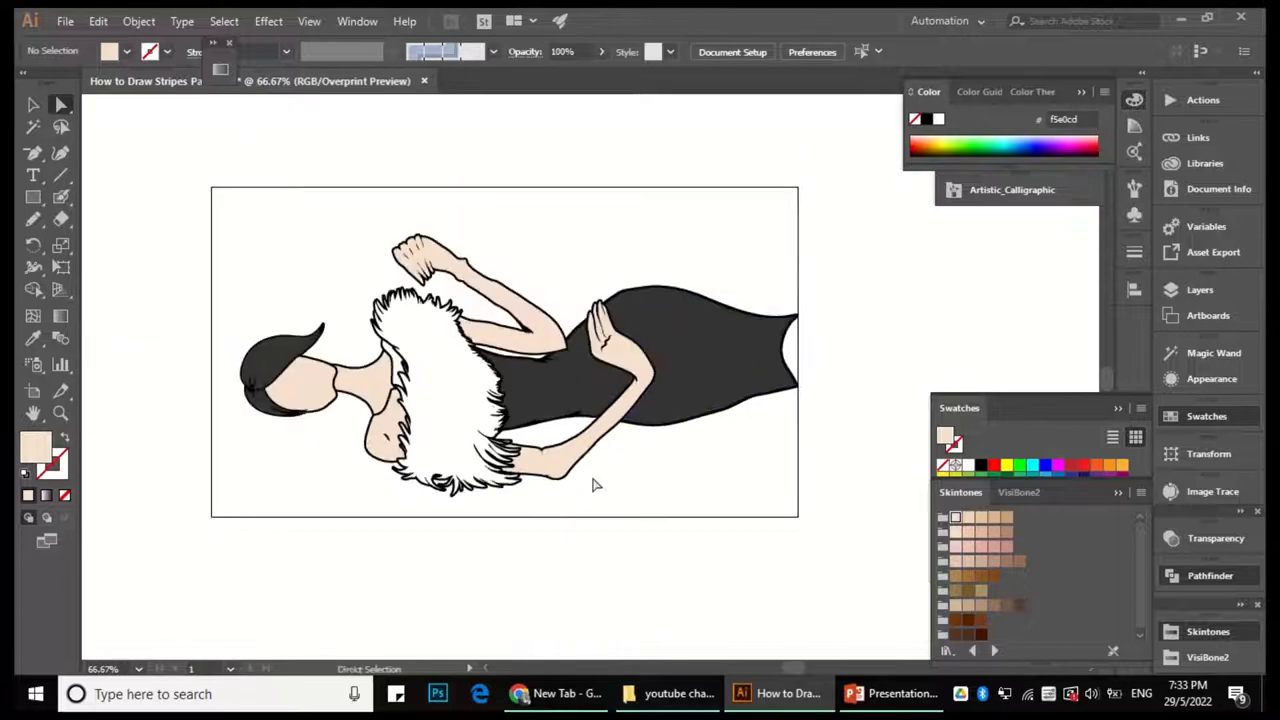
Add a new layer above Layer 4 and reduce the Blob Brush size for painting stripes.
left_click_drag(586, 486, 518, 517)
key("shift+b")
scroll(609, 316, "up", 1)
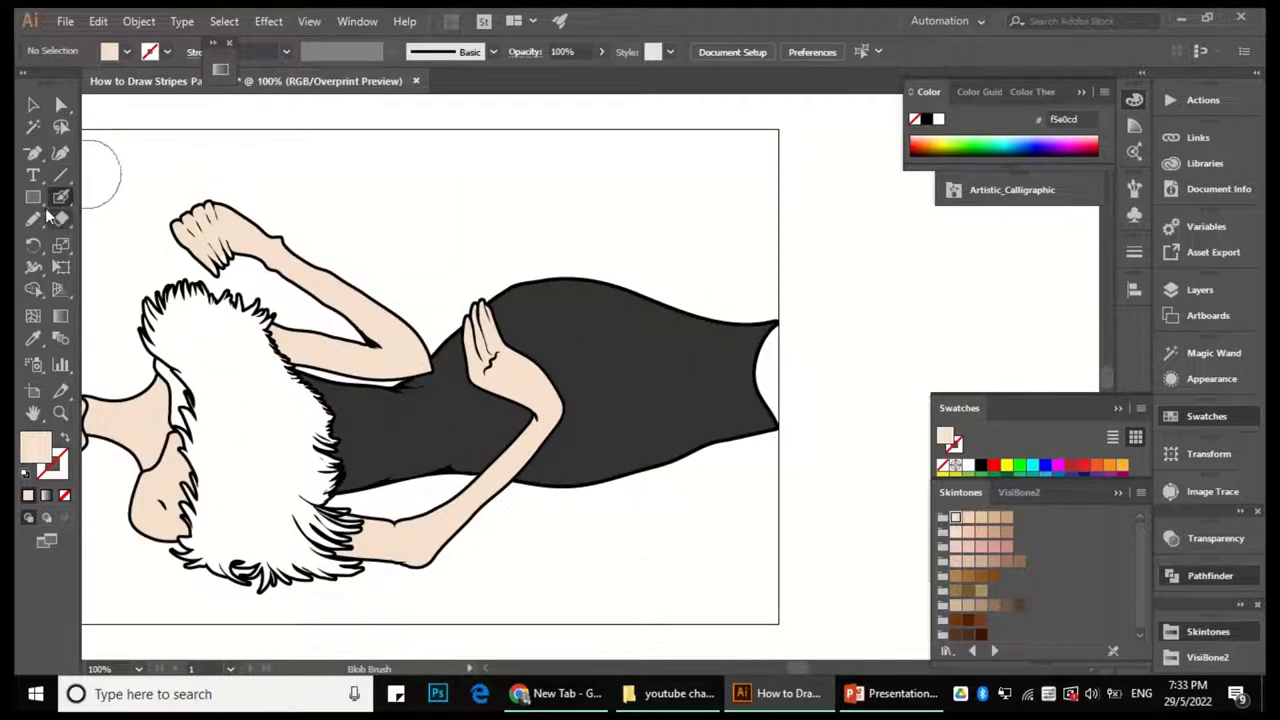
key("n")
left_click(1239, 292)
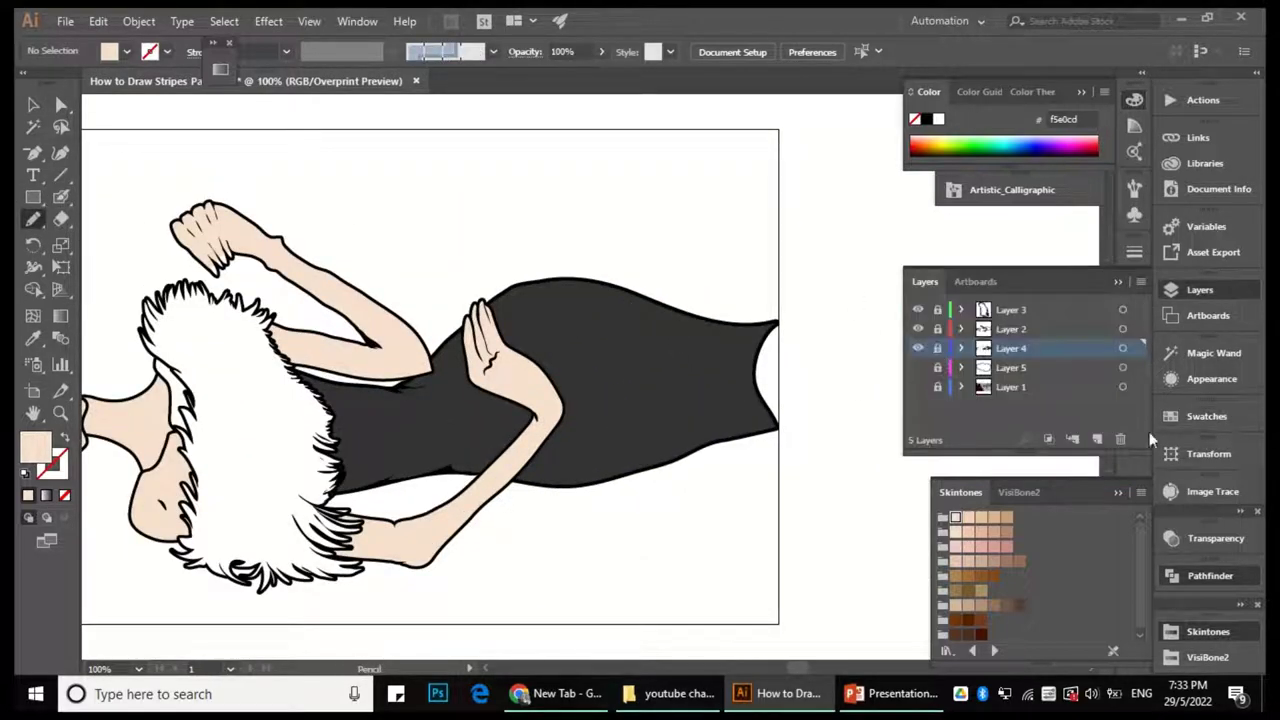
left_click_drag(58, 199, 111, 214)
left_click(111, 214)
double_click(62, 199)
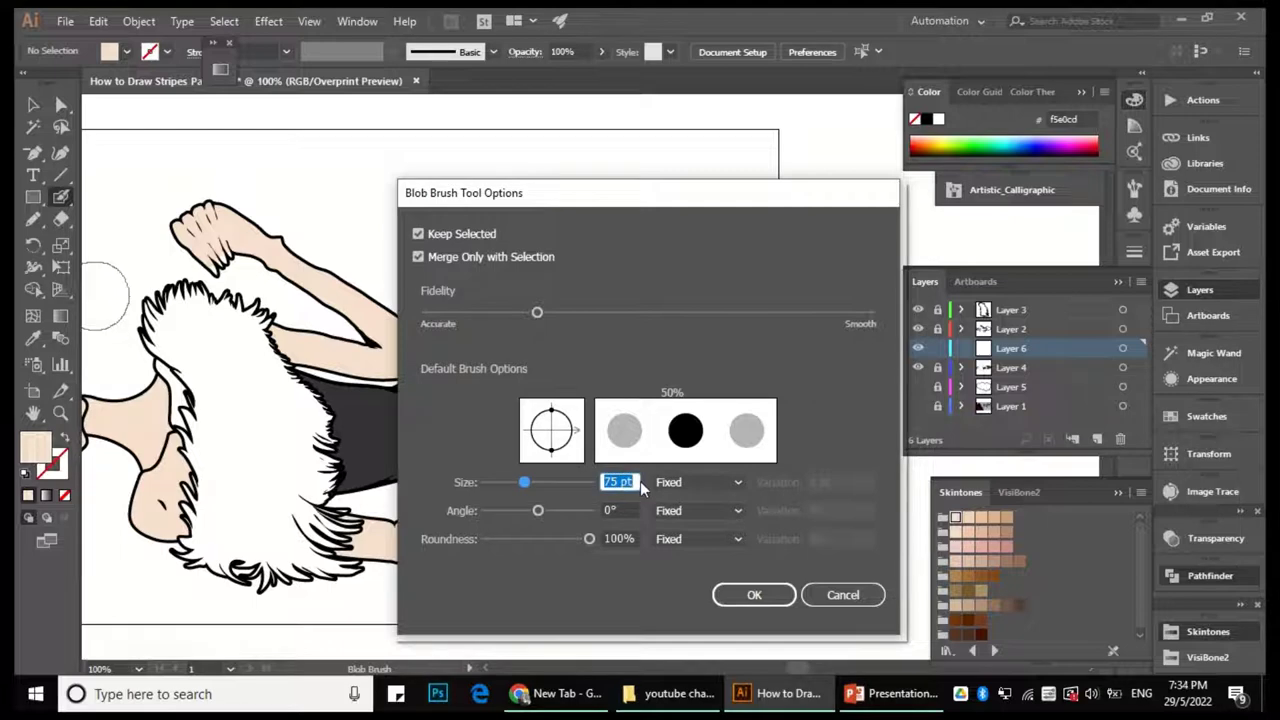
key("Return")
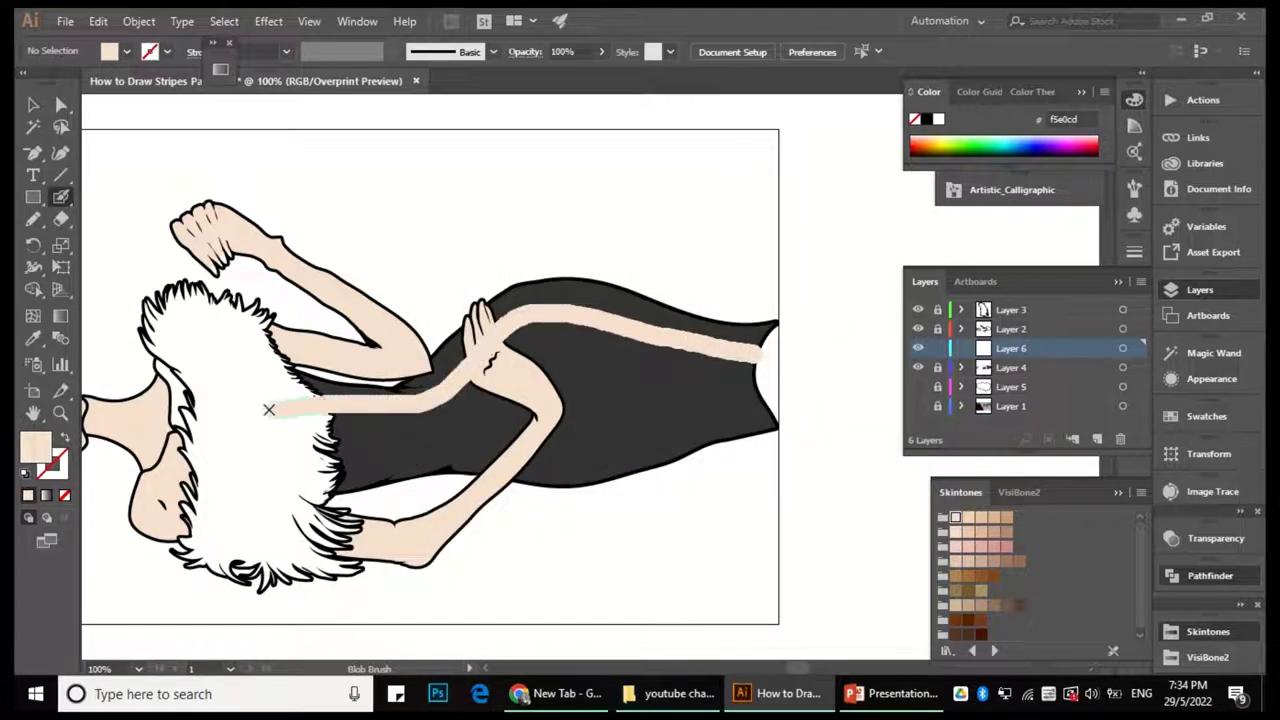
Paint a lengthwise stripe along the upper part of the dress with the Blob Brush and warp it to follow the body's contour.
left_click_drag(269, 409, 270, 409)
left_click_drag(397, 428, 385, 420)
left_click(33, 267)
left_click(95, 288)
mouse_move(430, 388)
left_mouse_down()
mouse_move(362, 385)
mouse_move(404, 363)
mouse_move(413, 431)
mouse_move(400, 391)
mouse_move(284, 410)
mouse_move(216, 376)
left_mouse_up()
left_click_drag(312, 378, 370, 370)
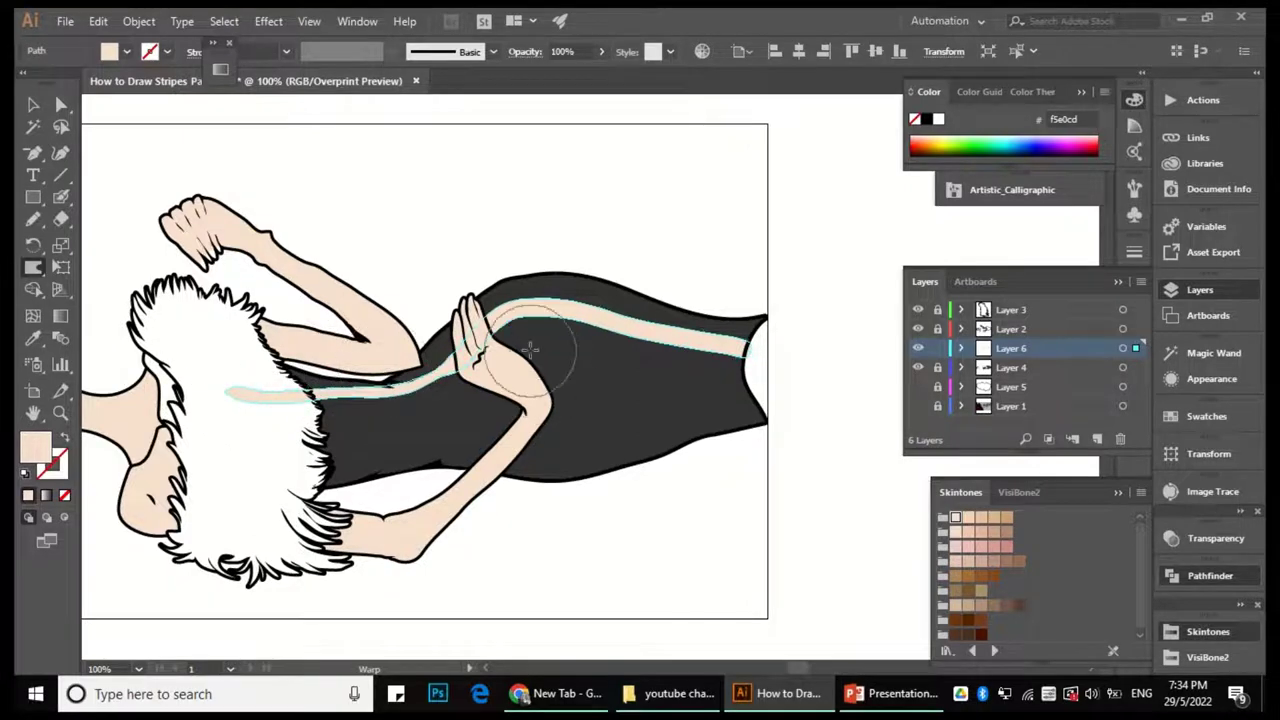
left_click_drag(265, 403, 517, 229)
Paint three more lengthwise stripes below the first with the Blob Brush, running from the hem to the fur and following the body's curves.
key("ctrl+shift+a")
key("shift+b")
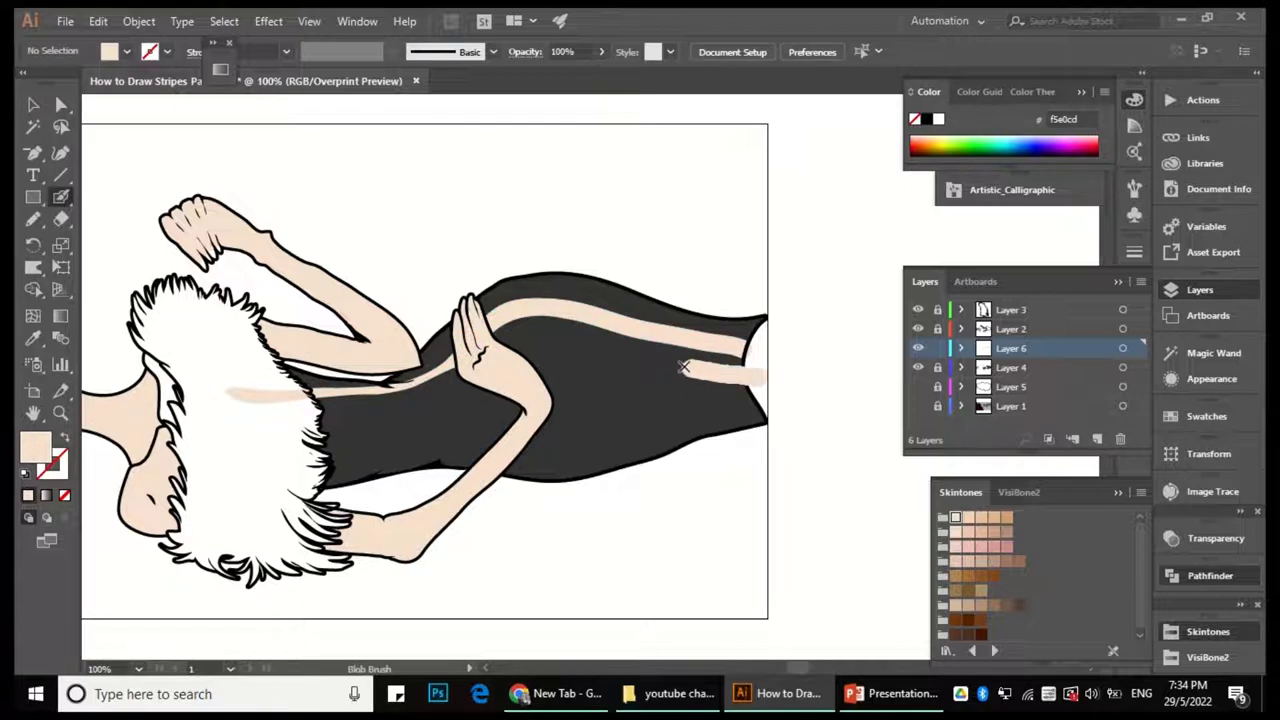
scroll(860, 394, "down", 1)
left_click_drag(798, 364, 650, 380)
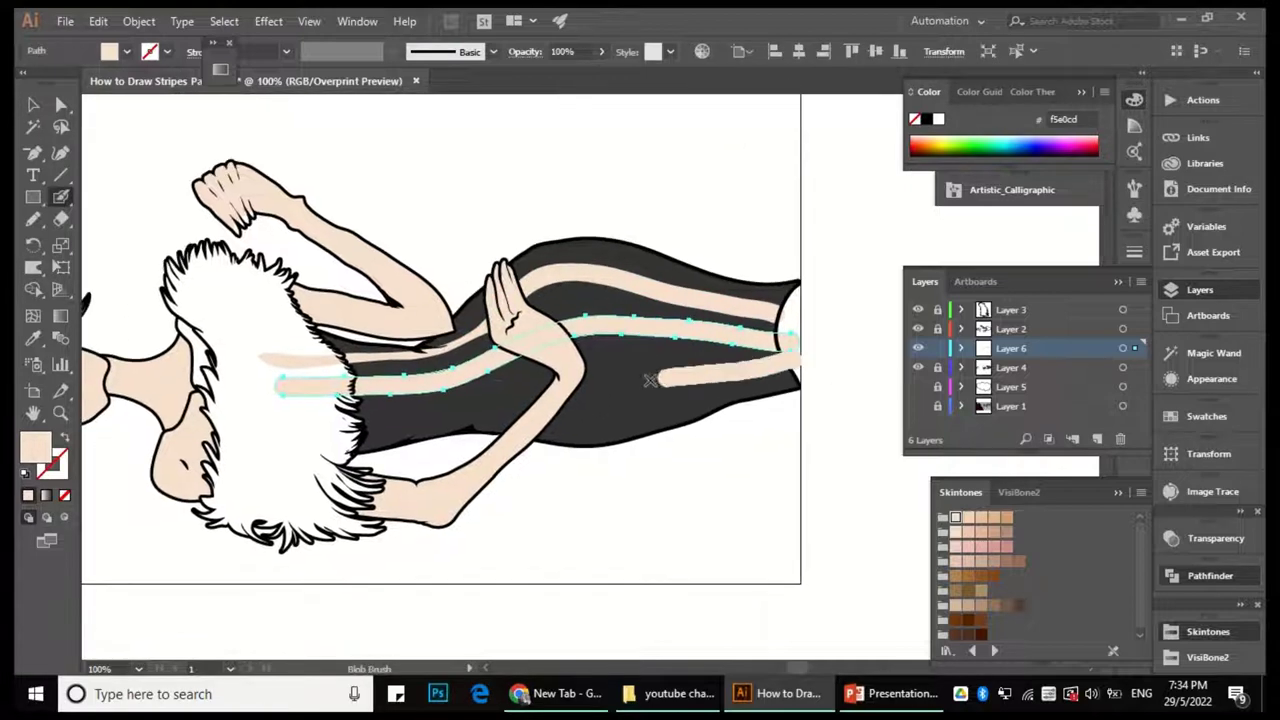
key("ctrl+=")
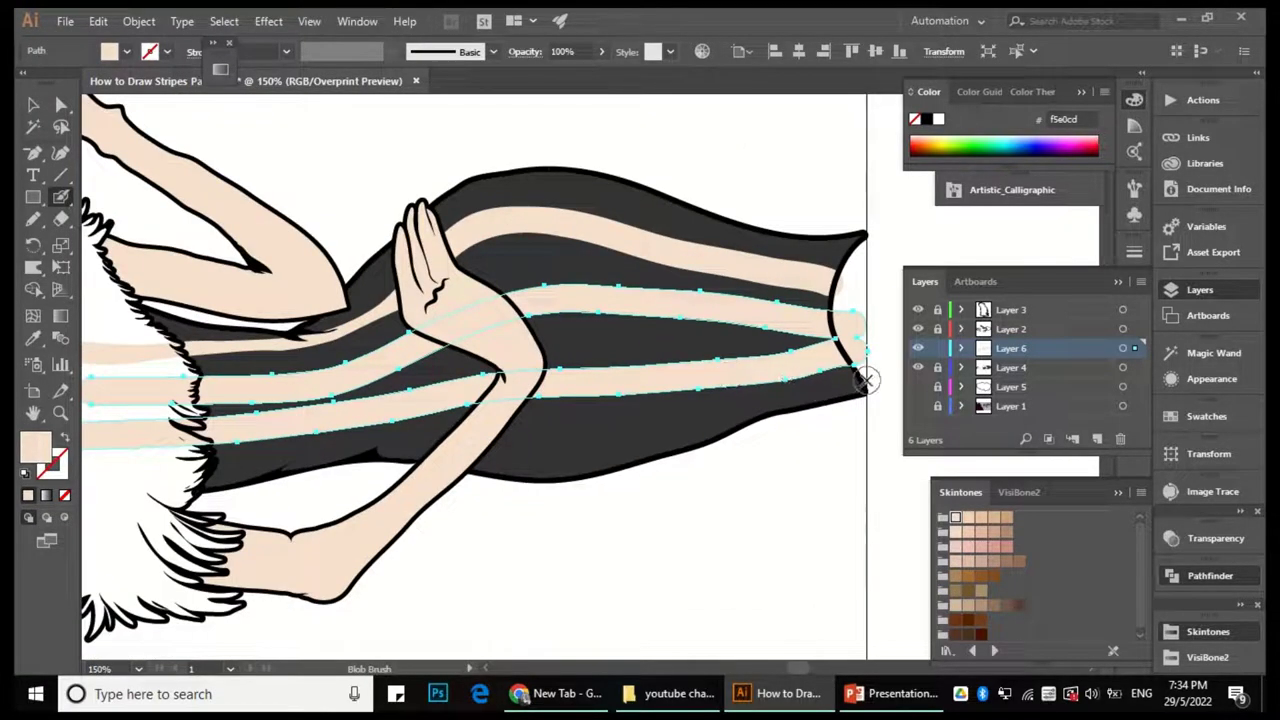
mouse_move(866, 380)
left_mouse_down()
mouse_move(606, 442)
mouse_move(462, 447)
left_mouse_up()
key("ctrl+minus")
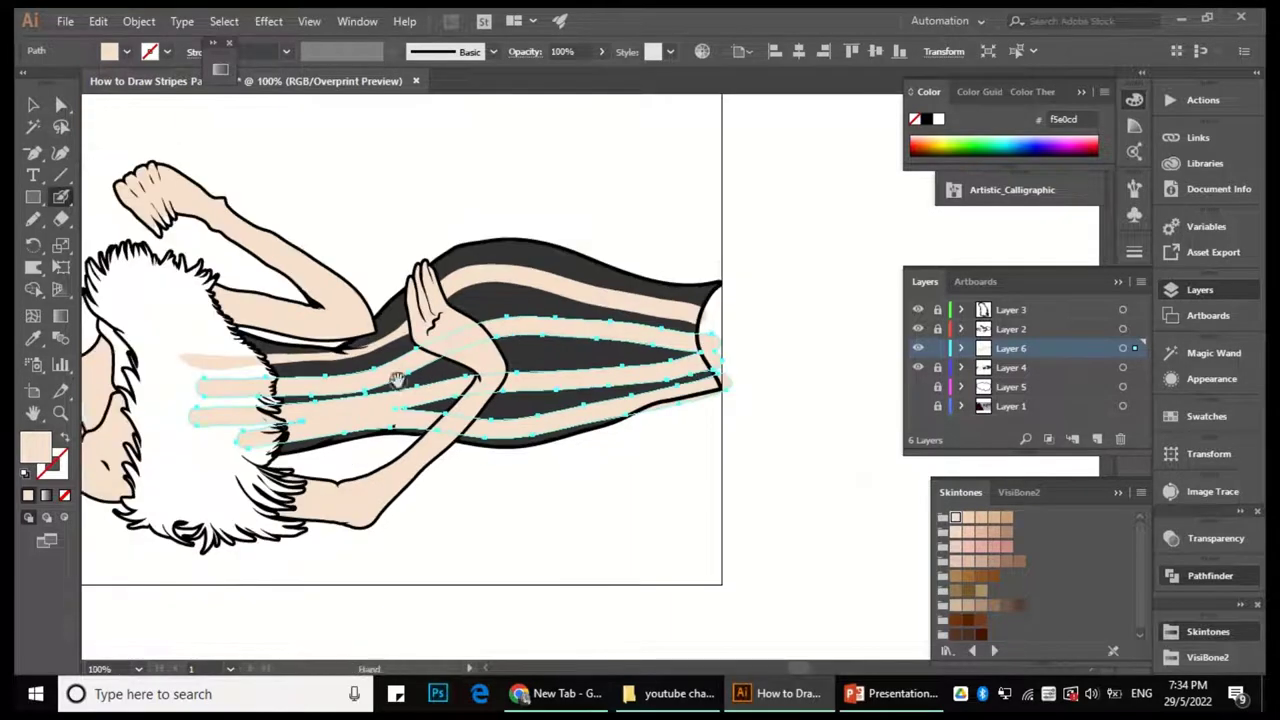
key("ctrl+z")
left_click_drag(800, 374, 620, 415)
left_click_drag(423, 434, 308, 456)
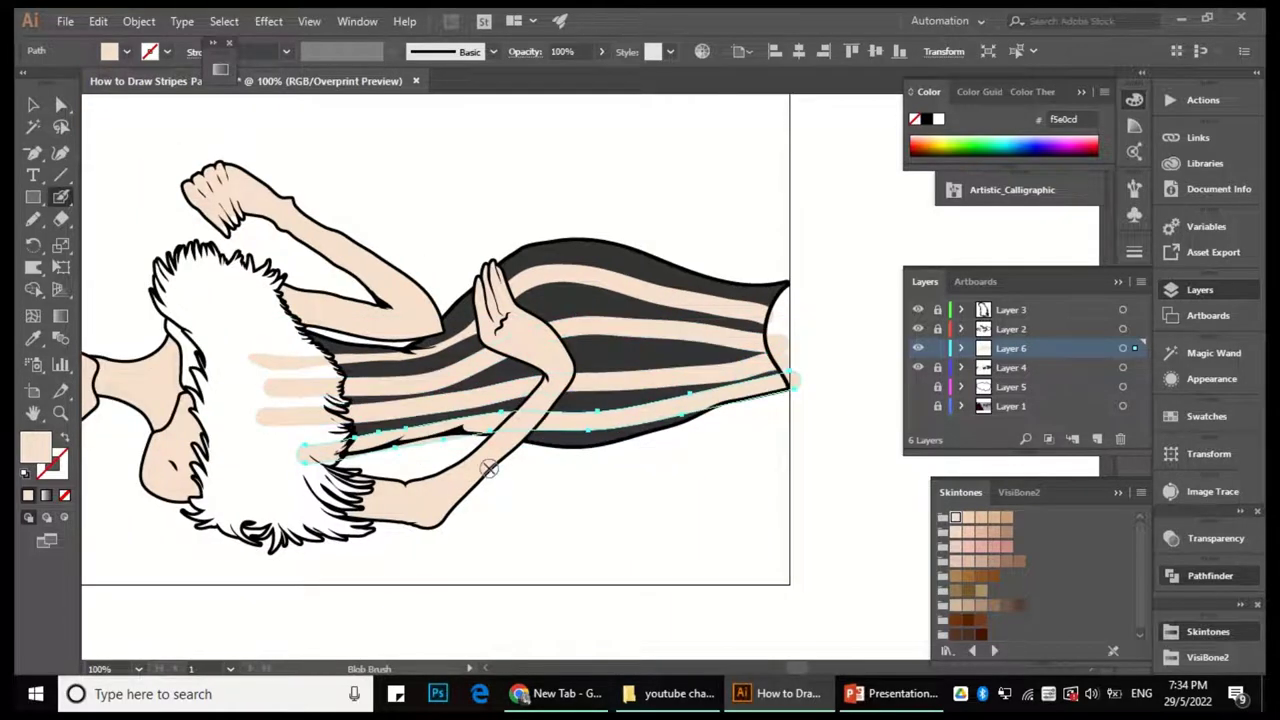
Warp the lowest stripe near the waist upward so it follows the lower edge of the dress.
key("ctrl+=")
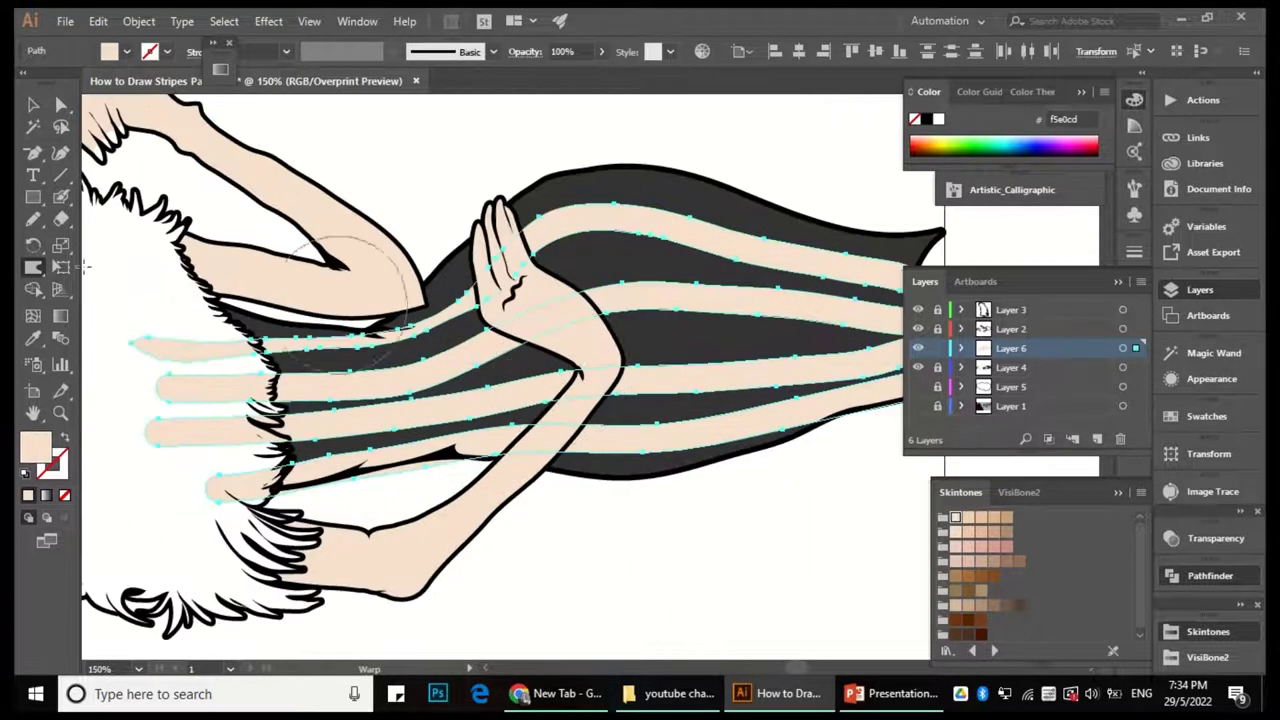
mouse_move(443, 430)
left_mouse_down()
mouse_move(420, 340)
mouse_move(429, 443)
mouse_move(374, 503)
mouse_move(290, 405)
mouse_move(270, 470)
mouse_move(250, 430)
mouse_move(340, 360)
mouse_move(407, 415)
left_mouse_up()
key("ctrl+minus")
key("ctrl+minus")
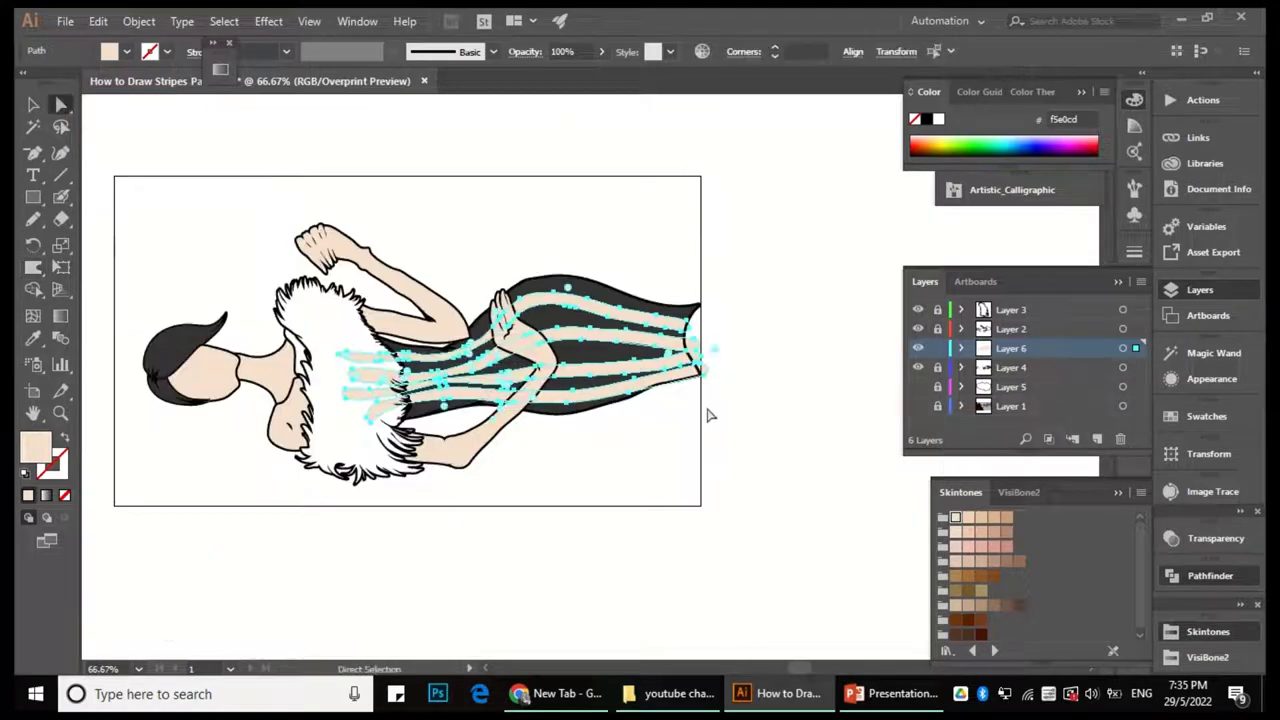
Fill all four dress stripes with black (000000) and lower their opacity to 39%.
key("a")
left_click(938, 118)
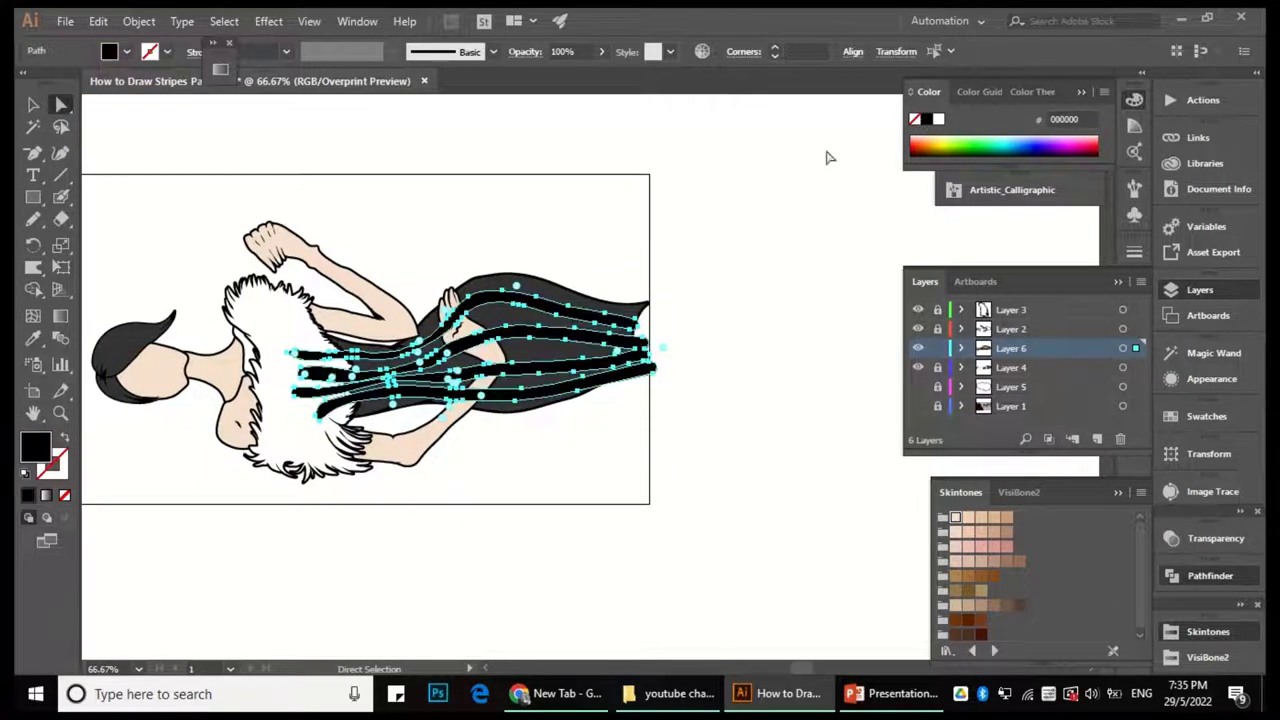
key("ctrl+plus")
left_click(660, 443)
key("ctrl+plus")
key("ctrl+plus")
key("ctrl+minus")
key("ctrl+minus")
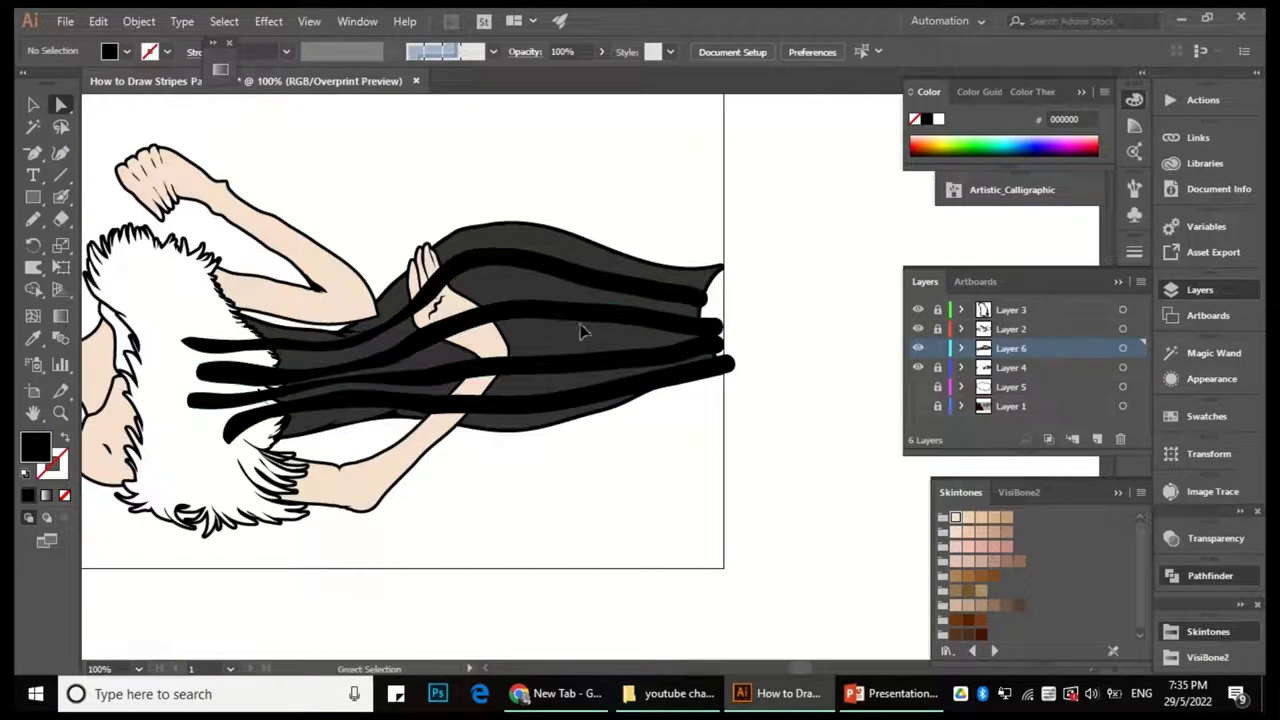
left_click(580, 334)
Erase the stripes along the outlines of the hand and wrist where they cross the skin.
key("shift+e")
key("ctrl+plus")
key("ctrl+plus")
key("ctrl+plus")
key("ctrl+plus")
mouse_move(446, 265)
left_mouse_down()
mouse_move(422, 234)
mouse_move(455, 320)
left_mouse_up()
mouse_move(600, 51)
left_mouse_down()
mouse_move(559, 80)
mouse_move(437, 311)
mouse_move(357, 368)
mouse_move(306, 428)
mouse_move(325, 477)
mouse_move(317, 436)
mouse_move(390, 515)
mouse_move(367, 418)
mouse_move(326, 382)
mouse_move(398, 410)
left_mouse_up()
scroll(328, 388, "down", 4)
left_click_drag(583, 309, 625, 361)
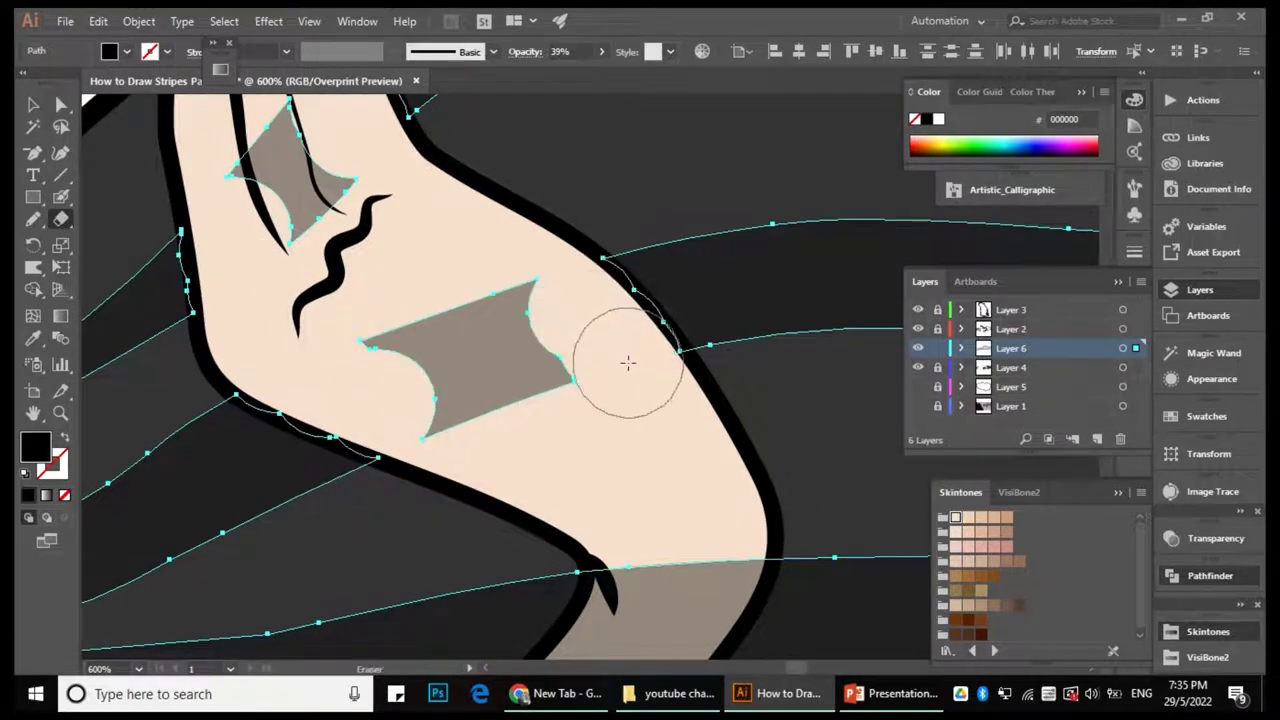
scroll(620, 325, "down", 2)
left_click_drag(643, 378, 626, 421)
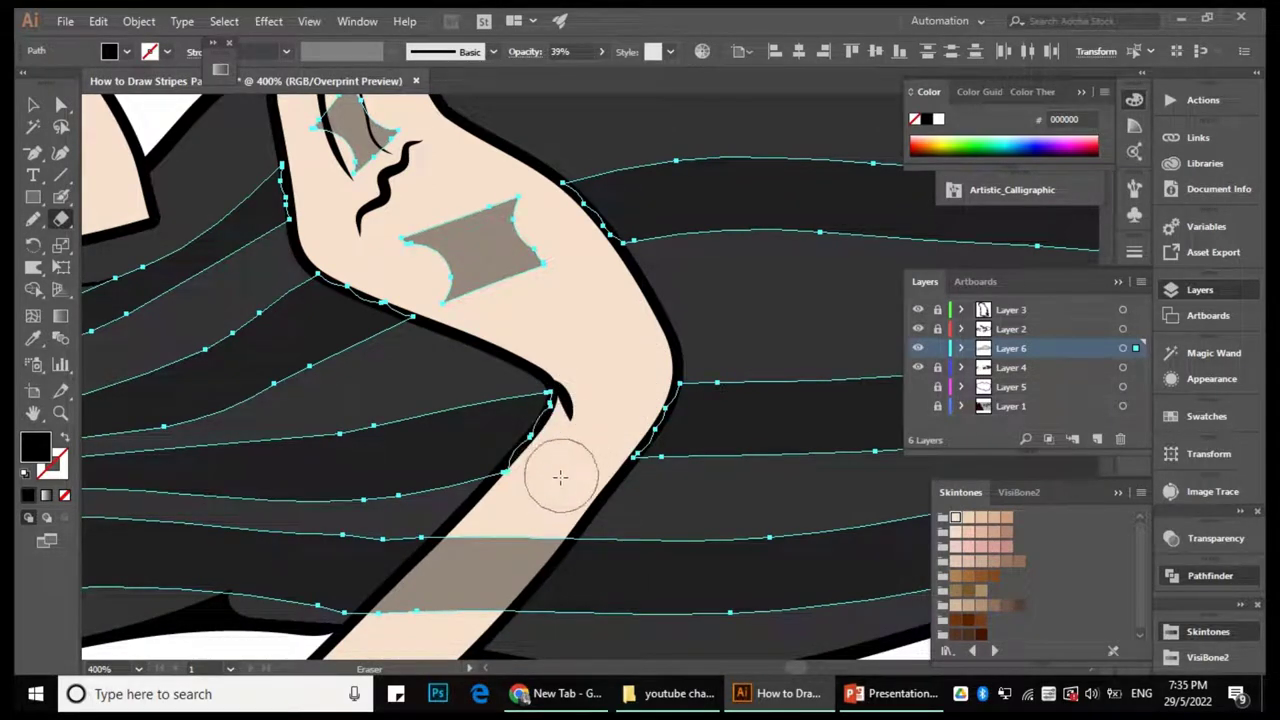
left_click_drag(520, 501, 520, 398)
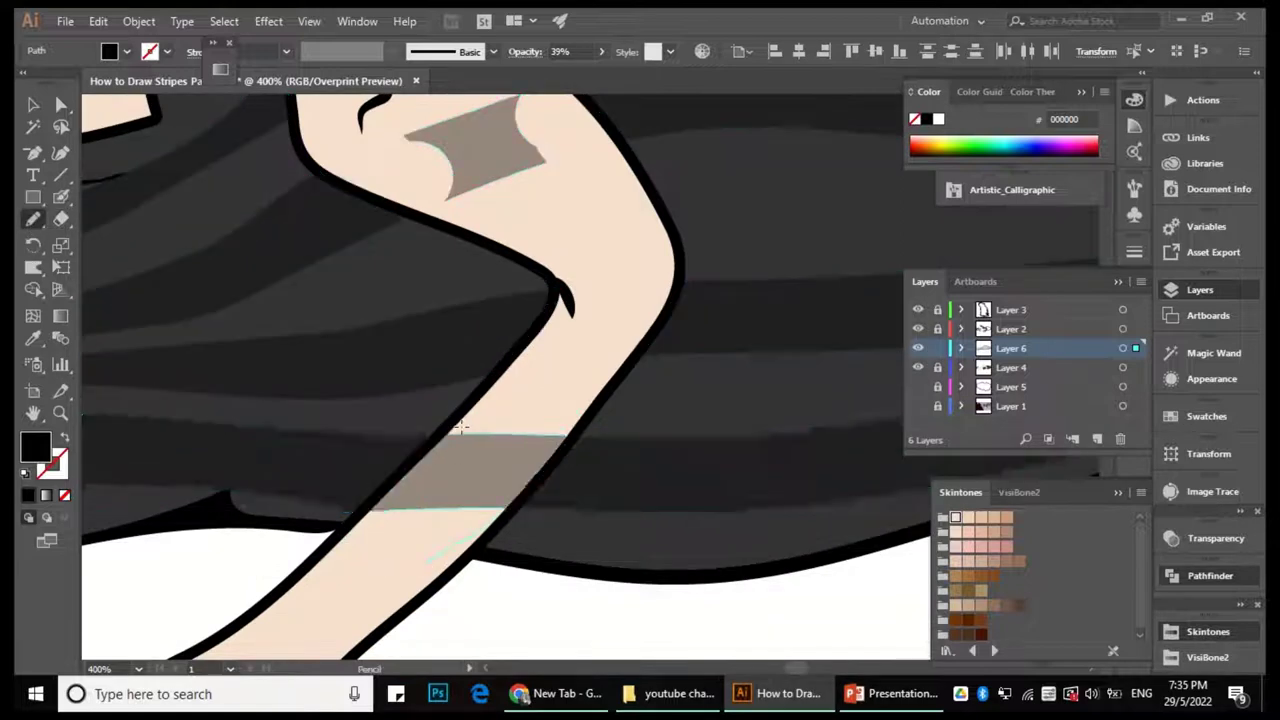
Draw a closed Pencil outline around the stripe section crossing the forearm and remove that section with the Shape Builder.
scroll(534, 503, "down", 3)
scroll(534, 503, "up", 2)
key("ctrl+shift+a")
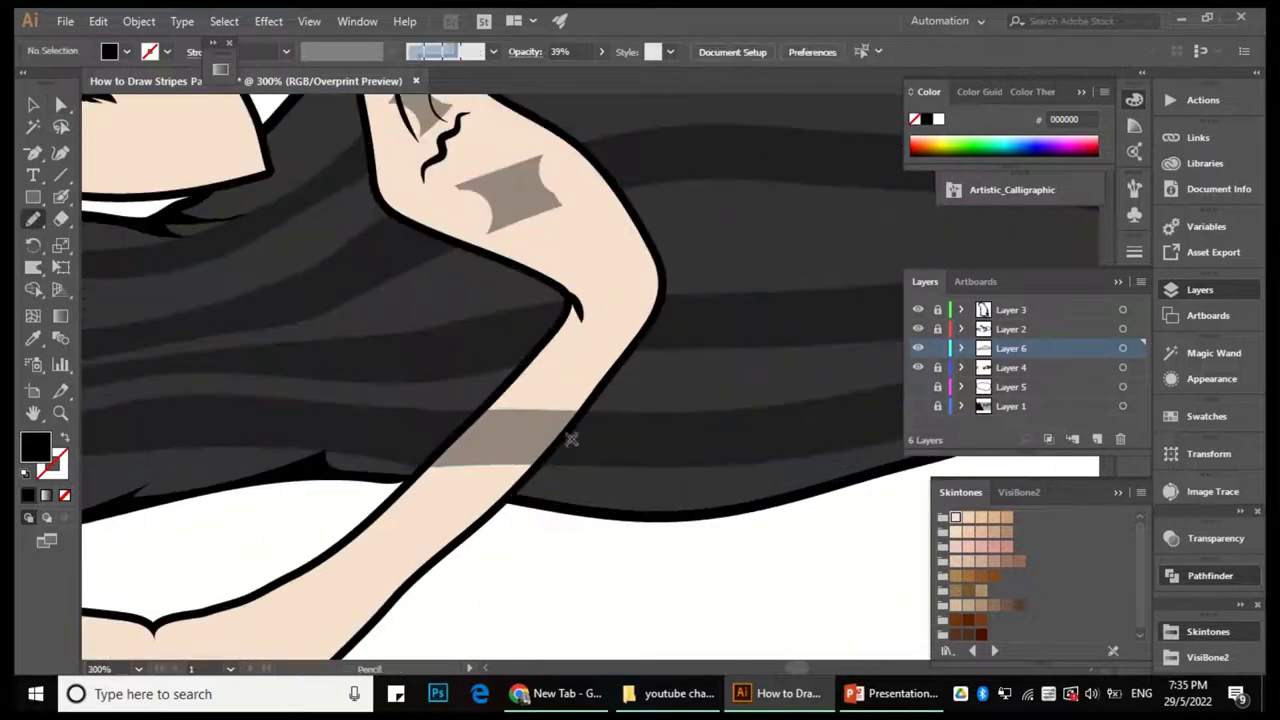
left_click_drag(588, 400, 492, 396)
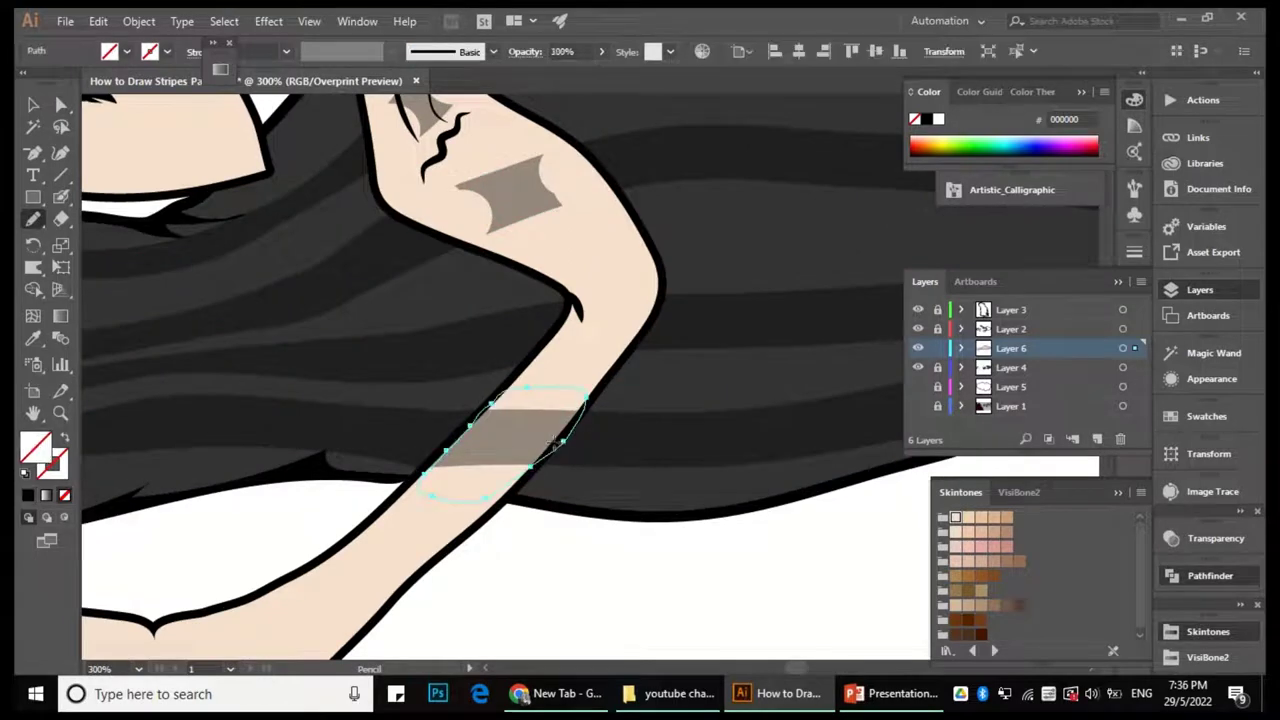
key("ctrl+a")
key("shift+m")
left_click(510, 438)
scroll(510, 438, "down", 2)
key("ctrl+shift+a")
key("a")
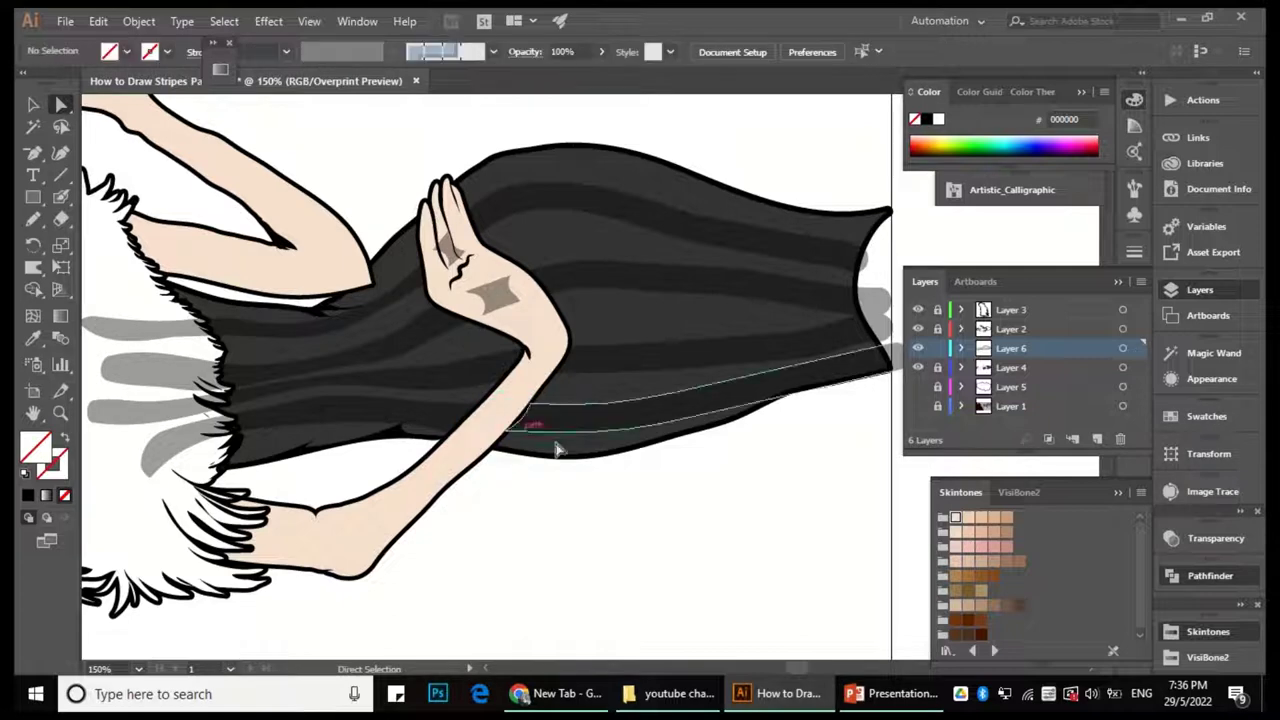
Copy the fur outline from Layer 3 into Layer 6 in the same place and expand its stroke.
scroll(520, 526, "down", 3)
scroll(477, 305, "up", 4)
scroll(477, 305, "down", 1)
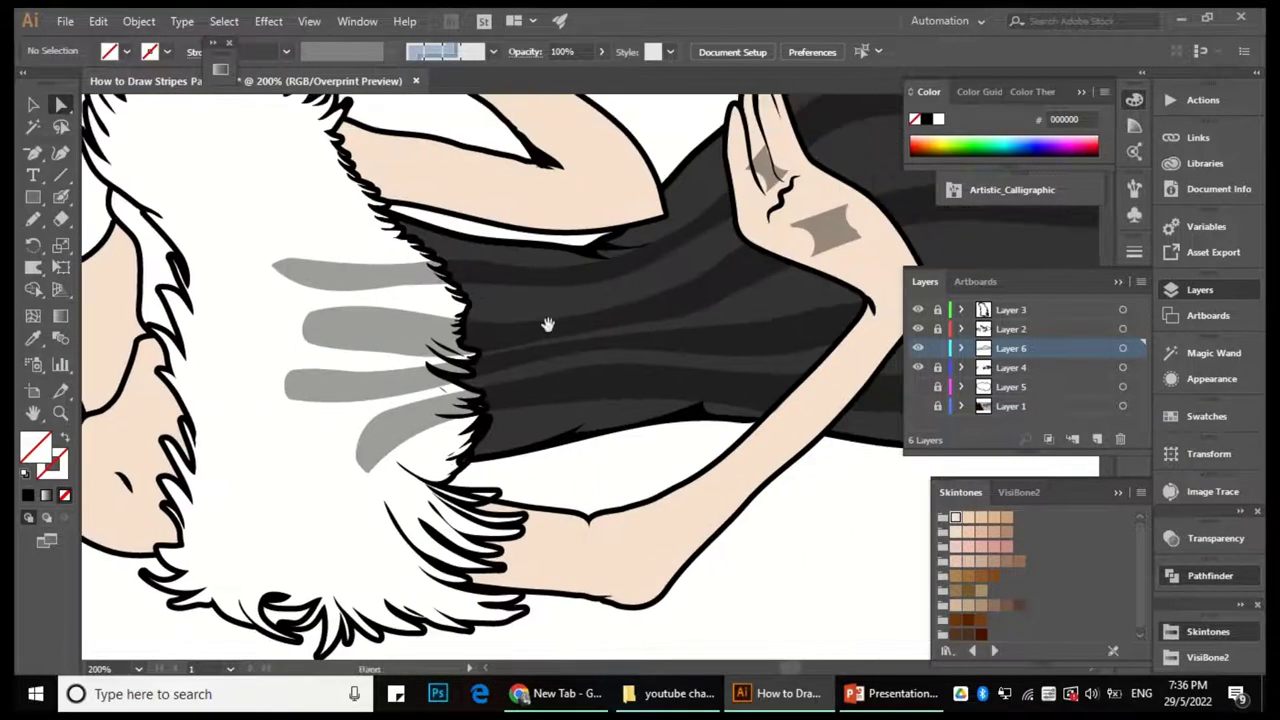
left_click(462, 469)
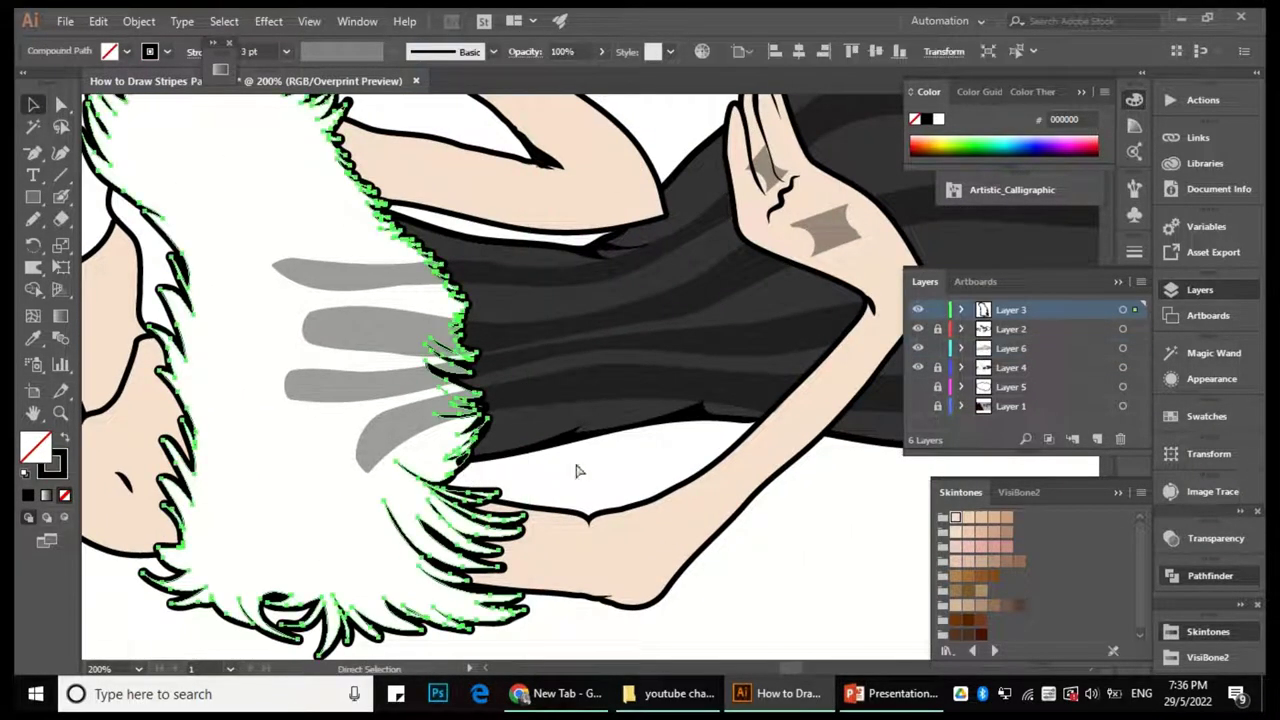
left_click(1005, 349)
key("v")
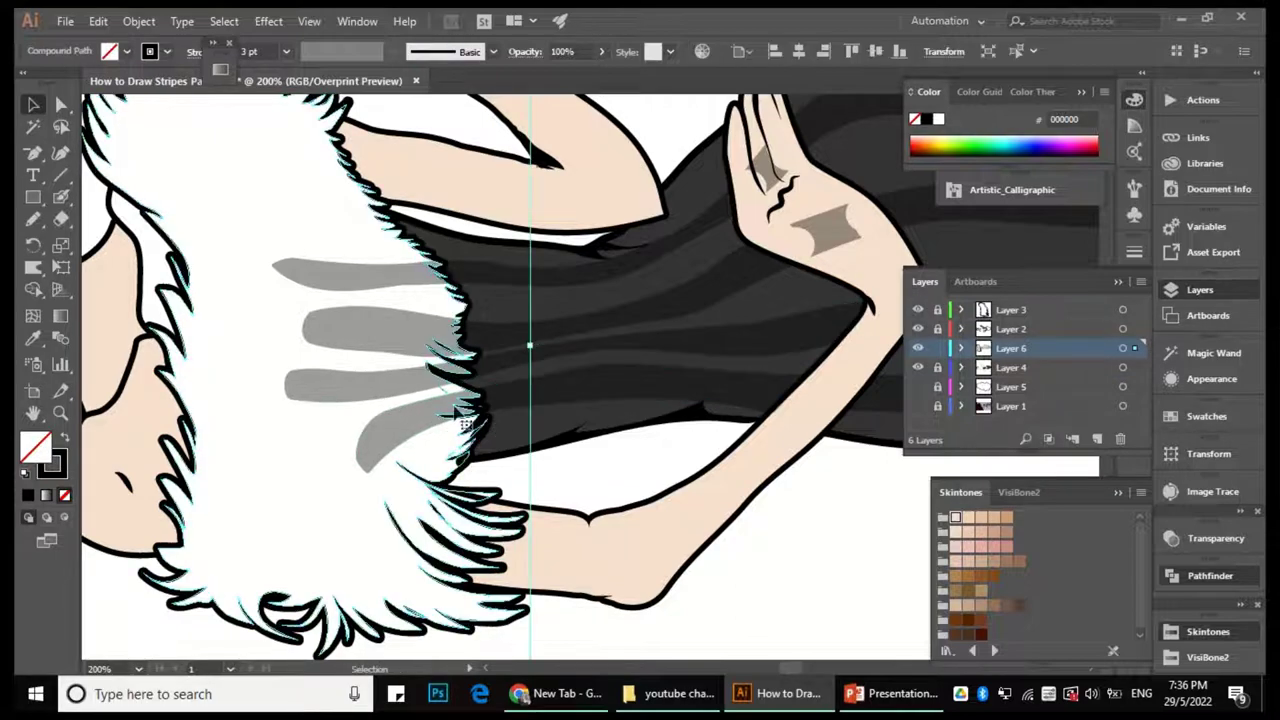
left_click(139, 21)
left_click(205, 217)
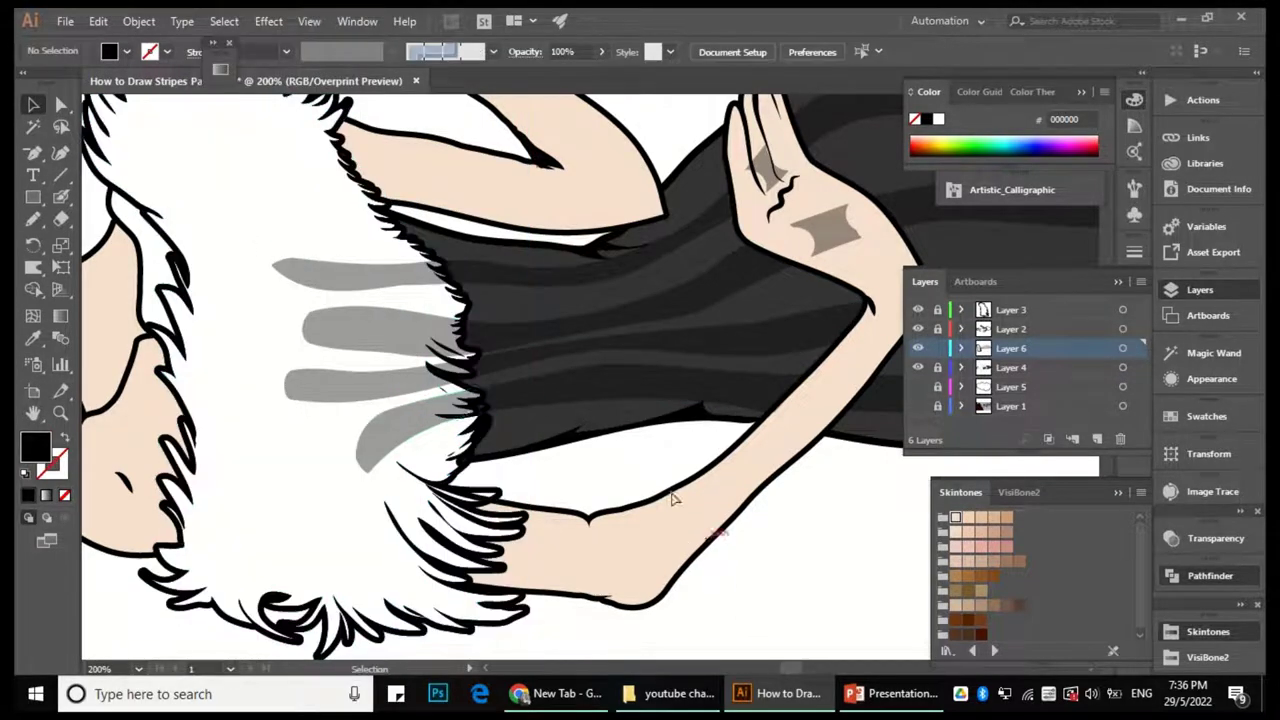
Remove the stripe ends that extend over the white fur, including the slivers between the tufts, with the Shape Builder.
left_click(33, 289)
scroll(460, 390, "up", 2)
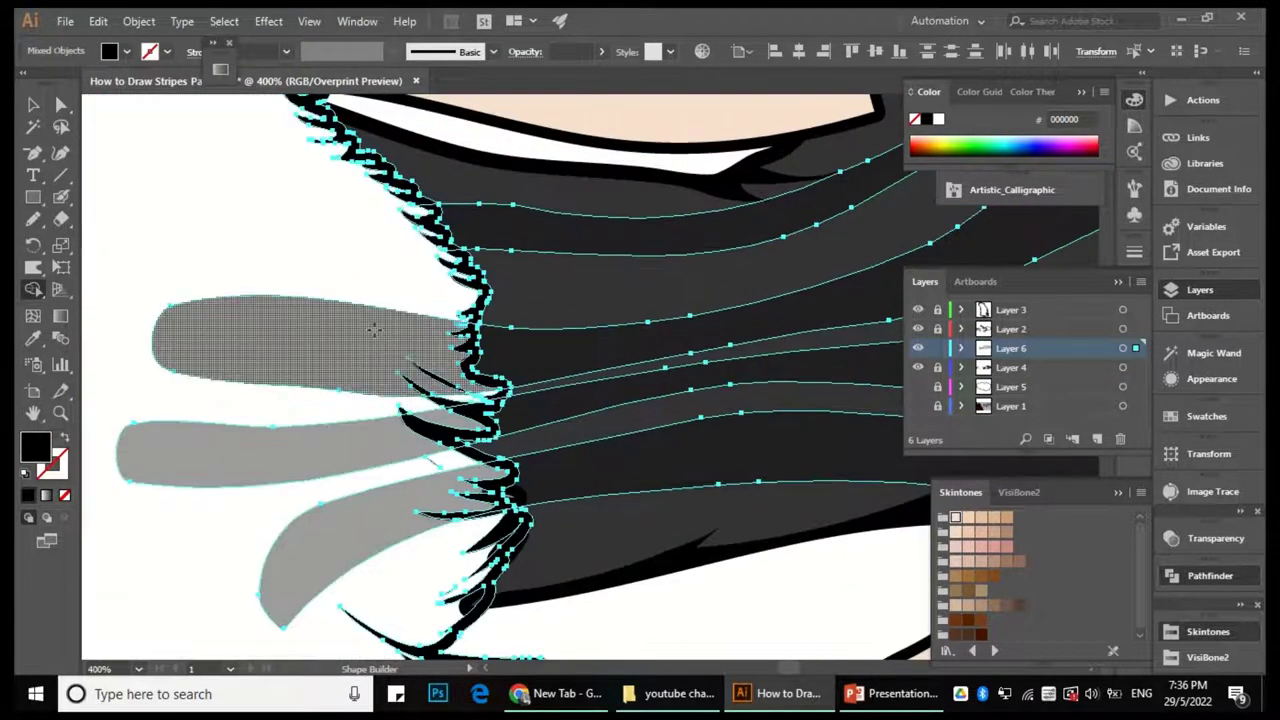
scroll(369, 529, "up", 2)
scroll(425, 390, "down", 2)
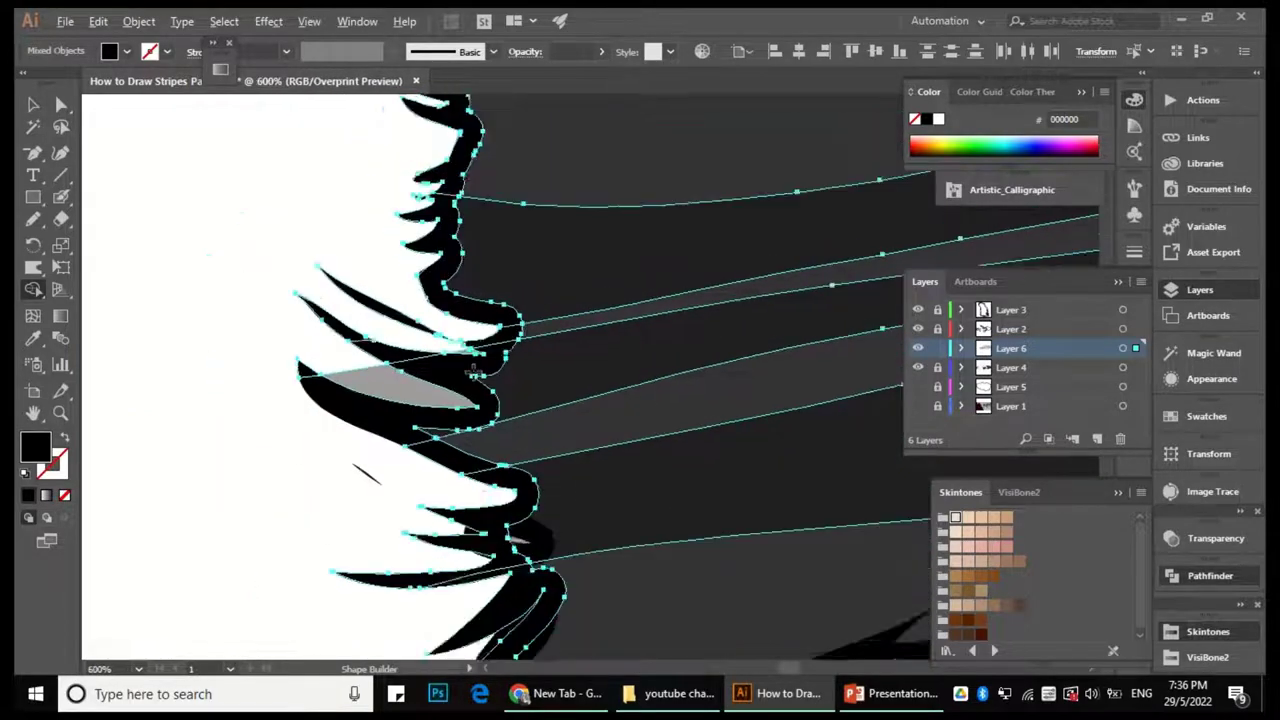
scroll(425, 390, "down", 3)
key("a")
key("ctrl+shift+a")
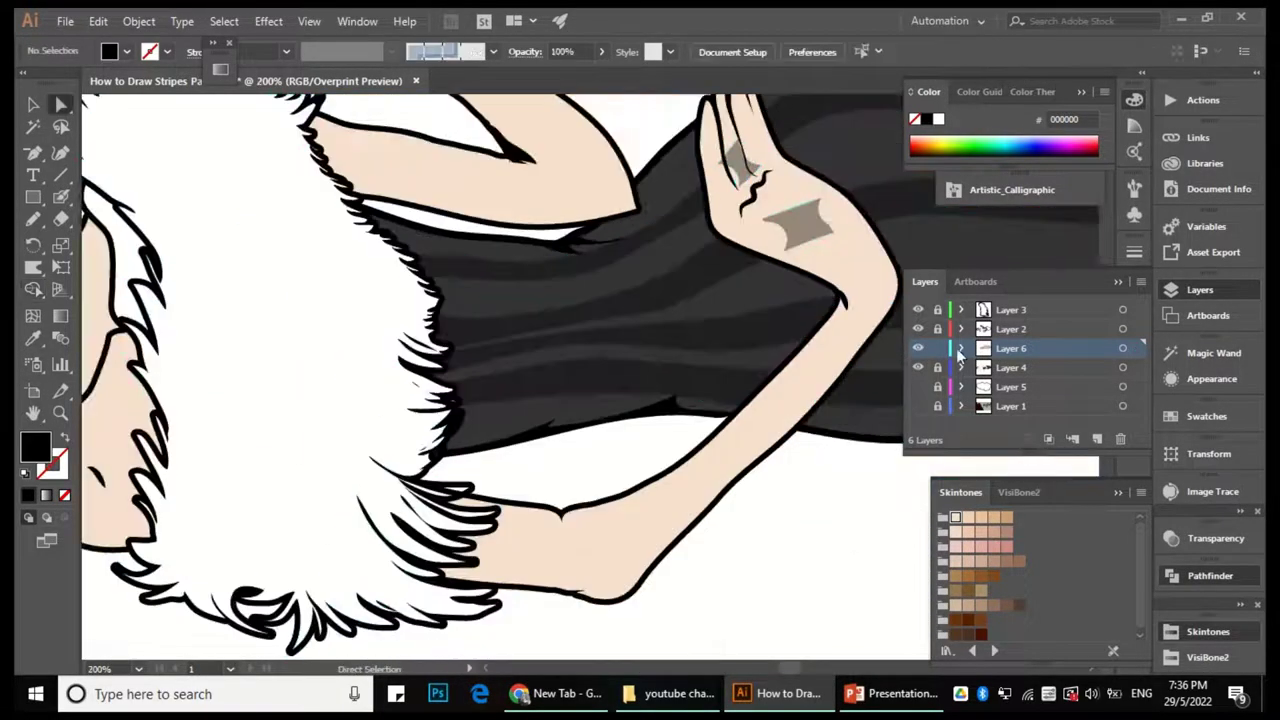
Delete the copied fur outline's compound path from Layer 6.
left_click(962, 347)
left_click(1111, 367)
left_click(1120, 438)
left_click(770, 374)
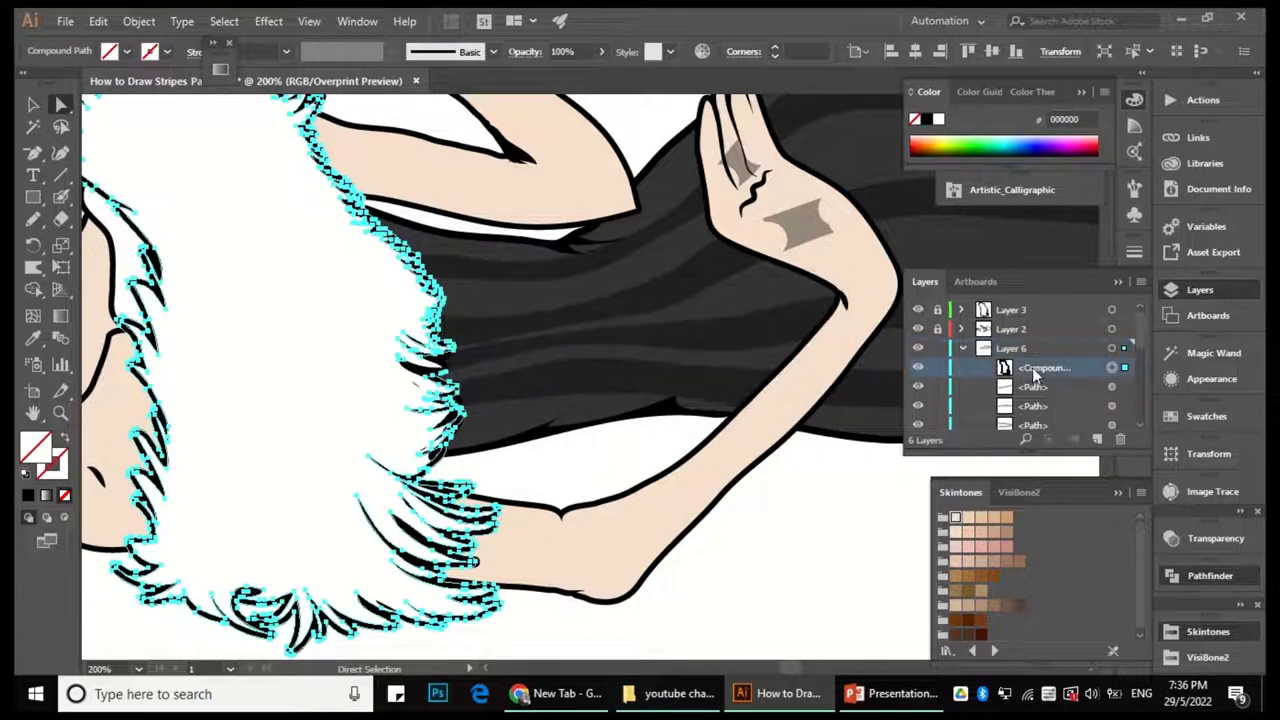
key("Delete")
scroll(560, 437, "down", 3)
scroll(743, 283, "up", 3)
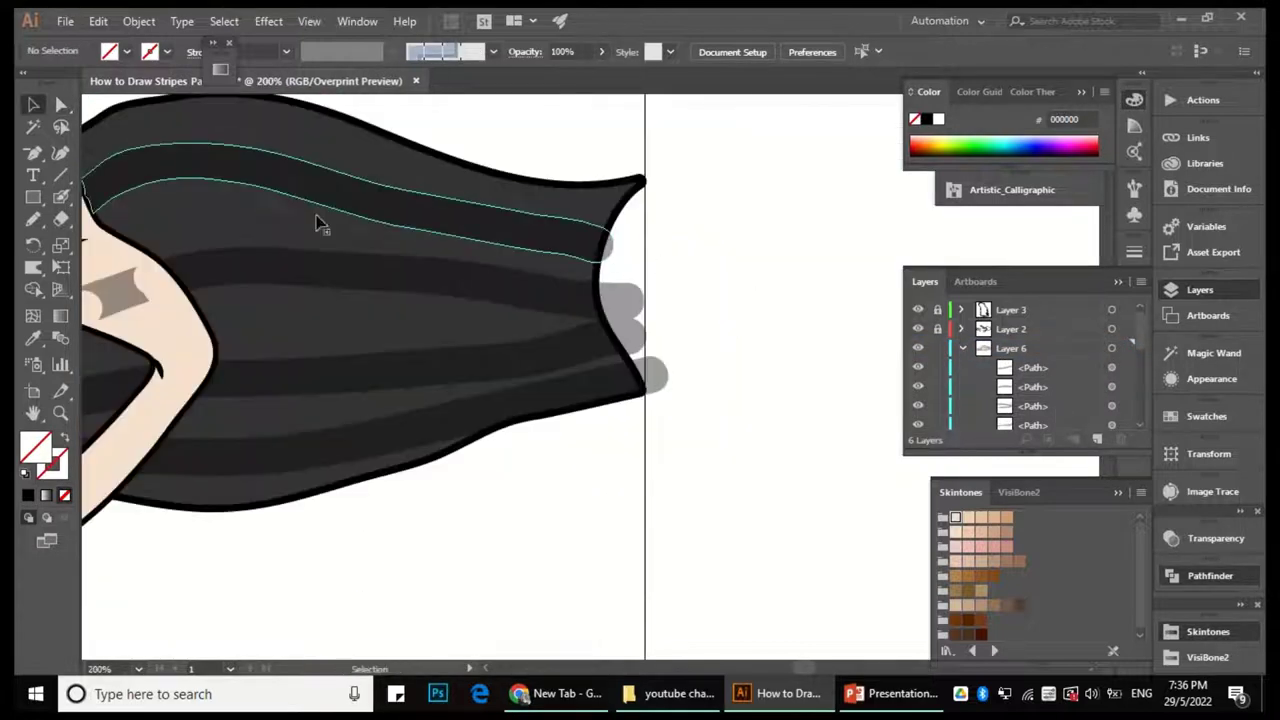
Draw a closed Pencil outline around the stripe ends beyond the dress hem, refine its edge along the hem line, and fill it black.
left_click(38, 223)
scroll(576, 281, "up", 1)
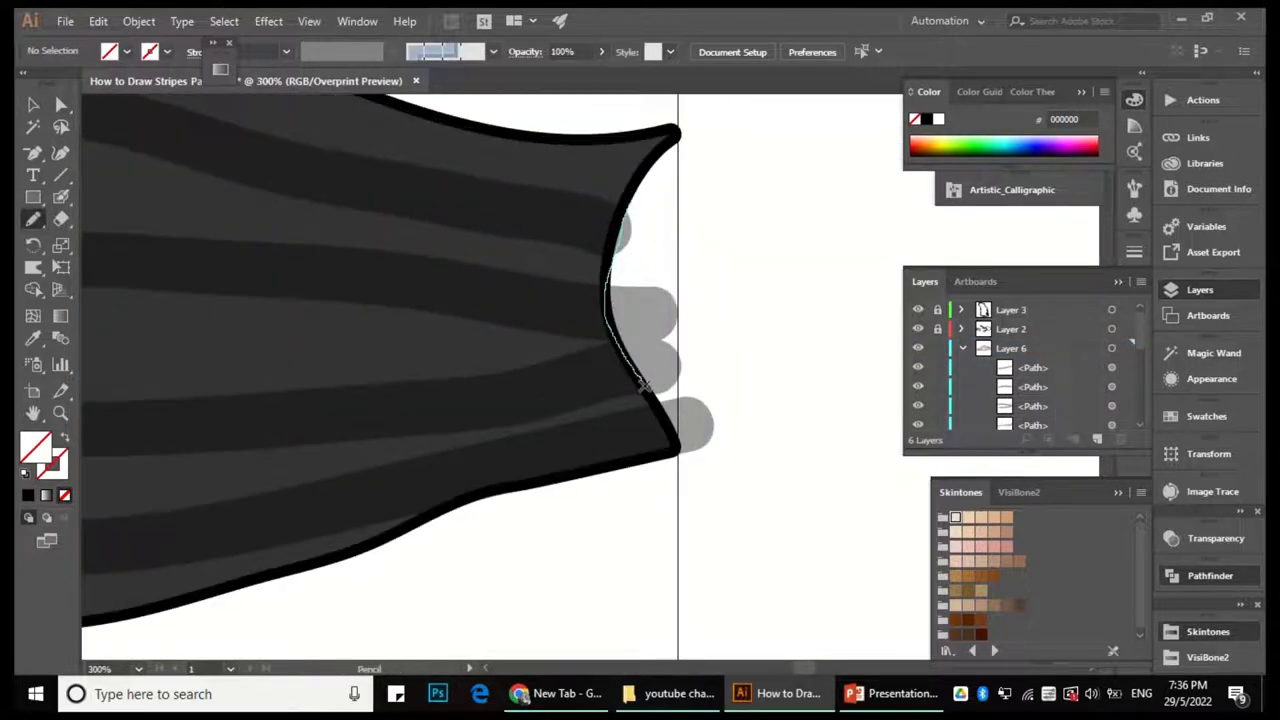
key("a")
scroll(620, 220, "up", 2)
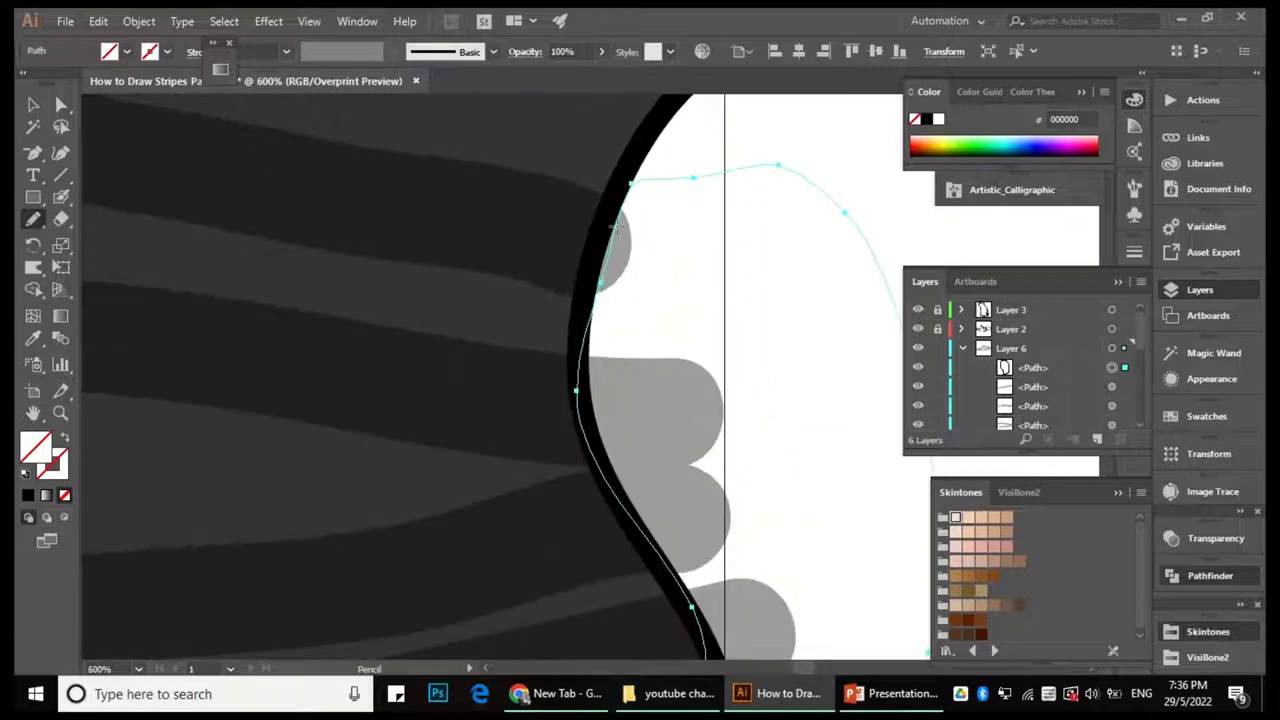
left_click_drag(600, 291, 592, 283)
left_click(28, 495)
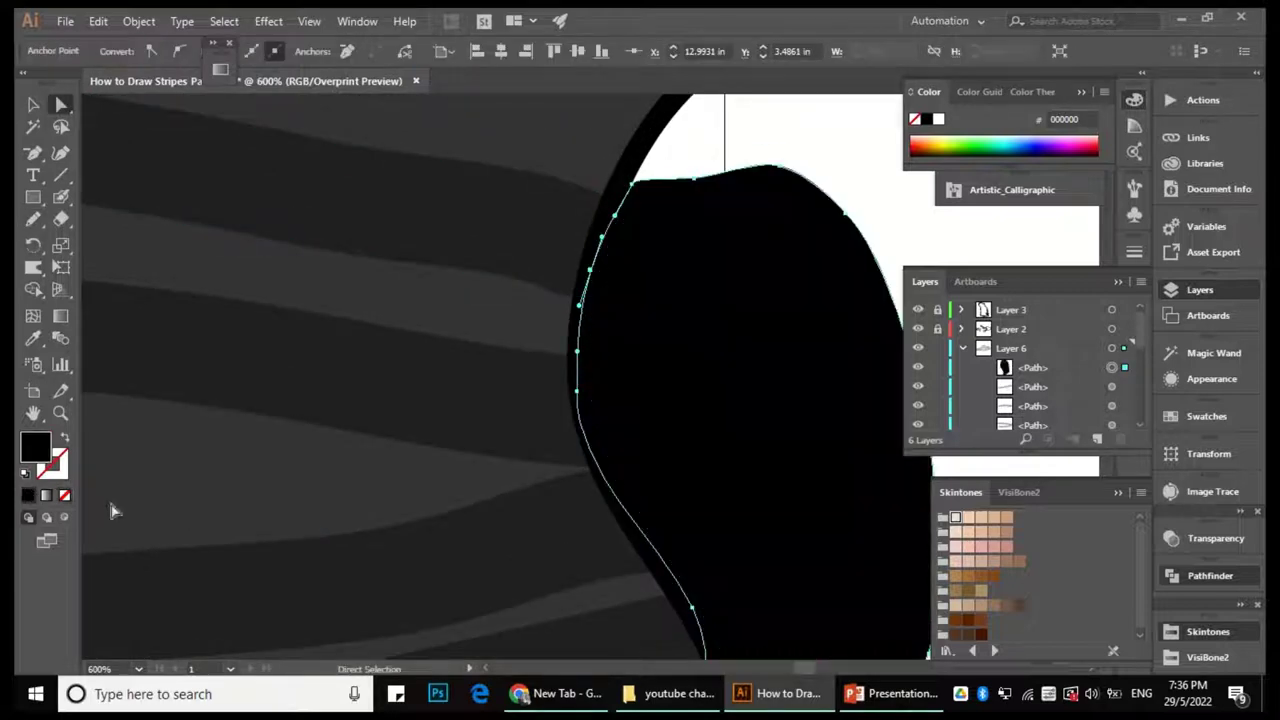
Remove the black shape and the stripe ends outside the dress hem with the Shape Builder.
scroll(600, 245, "down", 1)
key("ctrl+z")
key("ctrl+z")
key("ctrl+z")
key("ctrl+z")
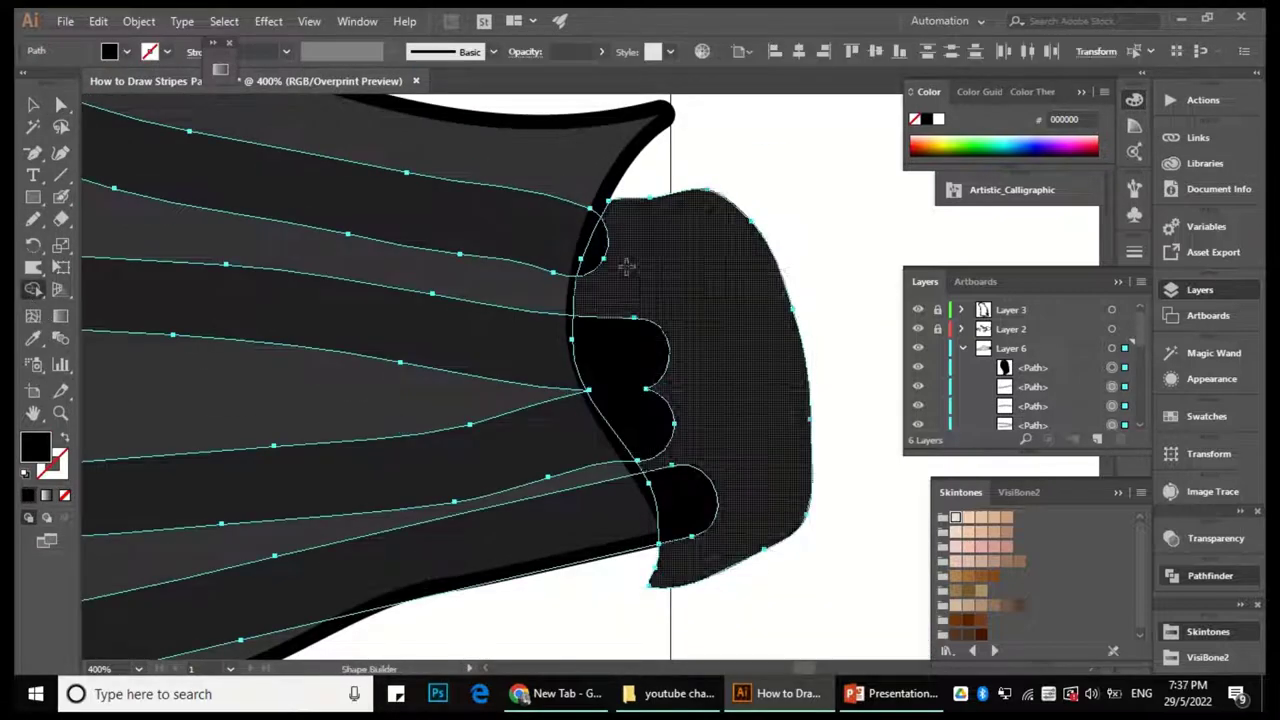
Delete the leftover stripe fragments lying over the hand and wrist.
key("ctrl+minus")
key("ctrl+minus")
key("ctrl+minus")
scroll(683, 398, "left", 3)
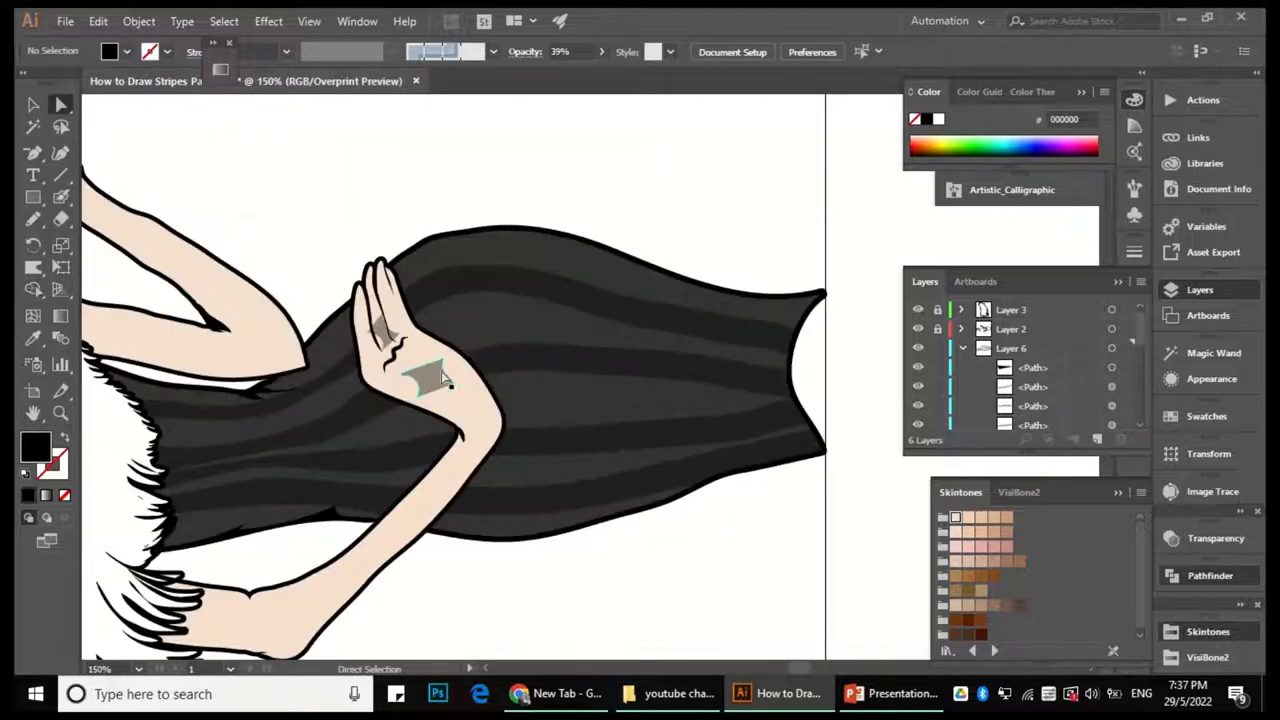
key("ctrl+minus")
key("ctrl+minus")
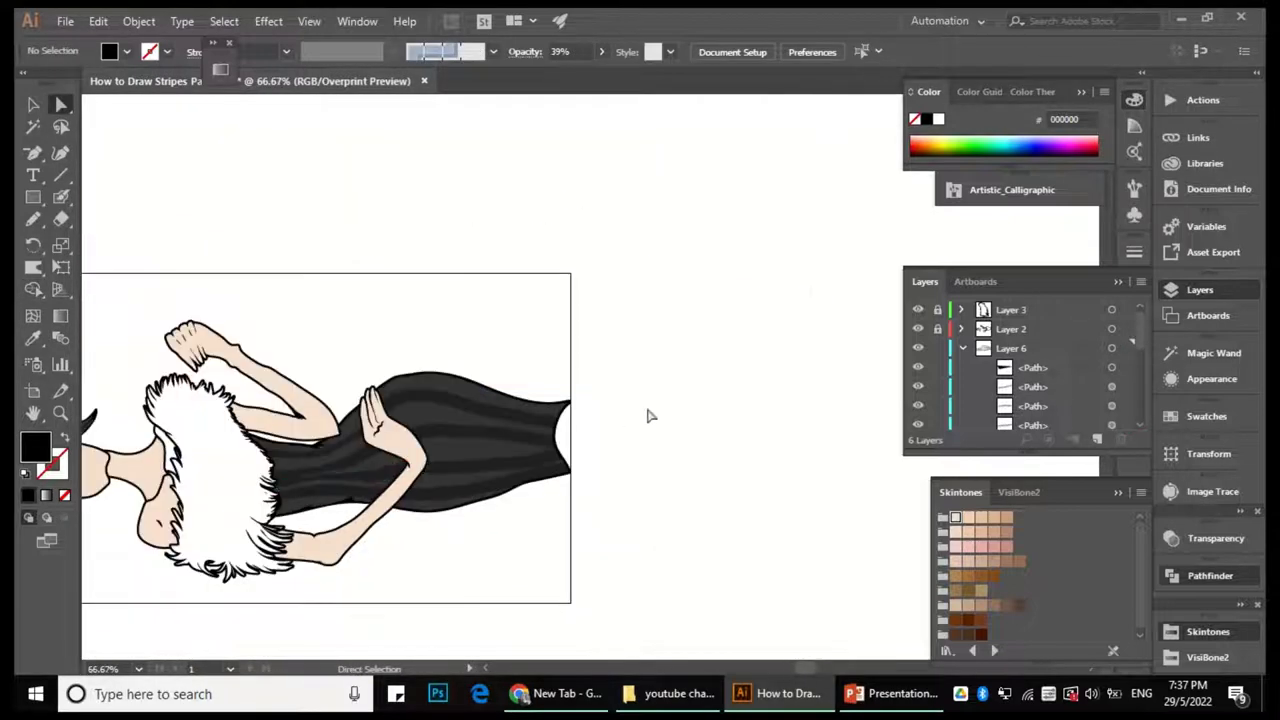
Collapse Layer 6 in the layer list and lock it.
scroll(646, 414, "left", 2)
key("v")
left_click(962, 347)
scroll(563, 432, "up", 2)
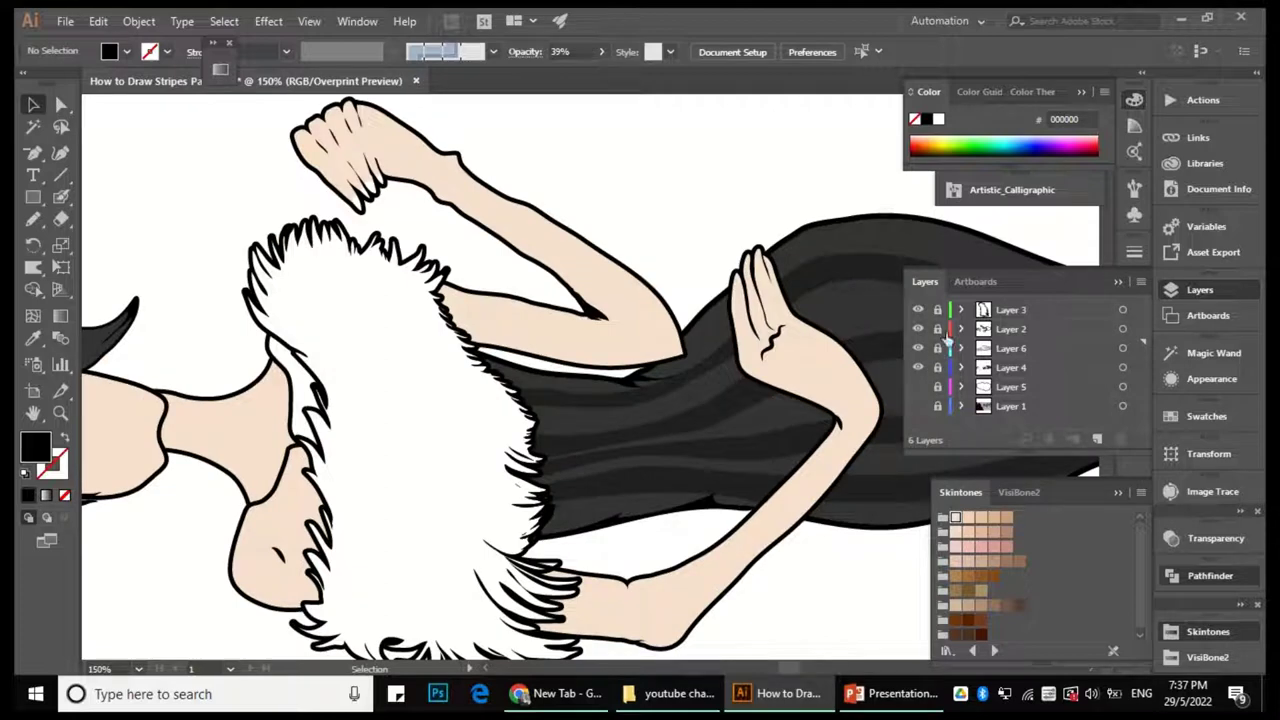
Unlock Layer 4 and extend the neck's skin fill with the Pencil into the unfilled strip beside the fur collar.
scroll(414, 371, "up", 2)
left_click(320, 450)
left_click(255, 343)
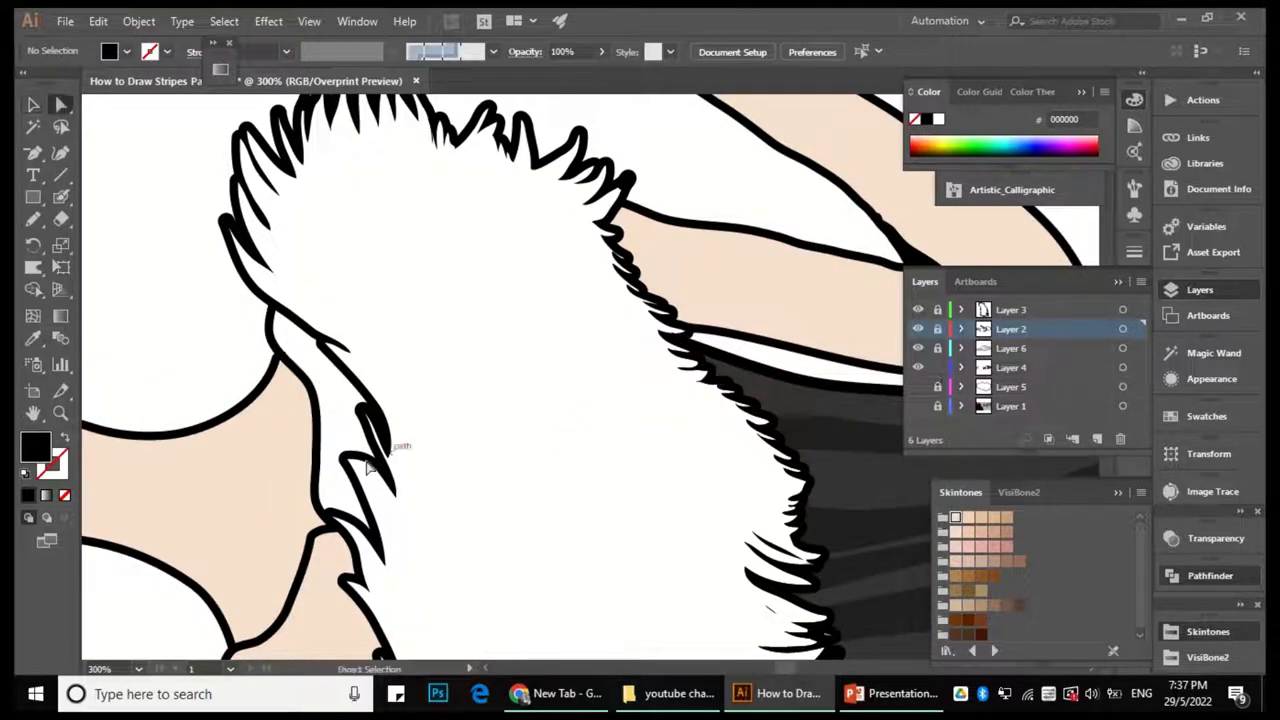
left_click(295, 430)
left_click(45, 222)
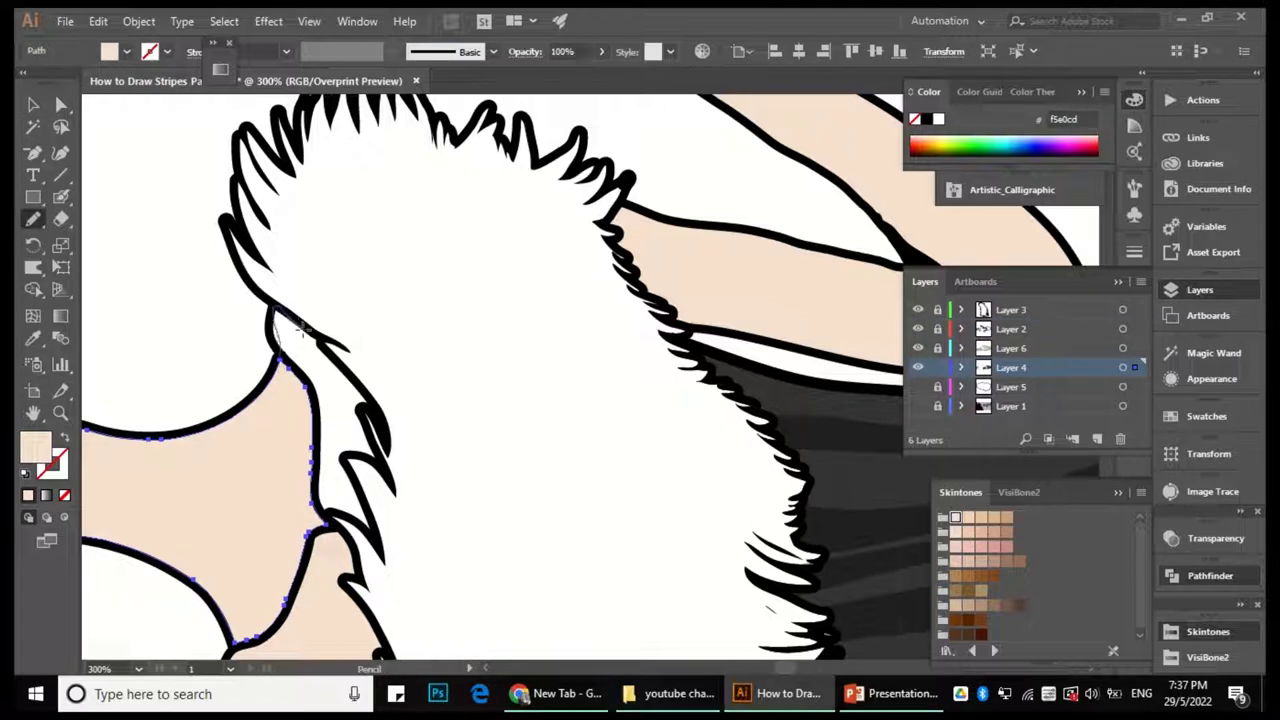
scroll(314, 428, "up", 1)
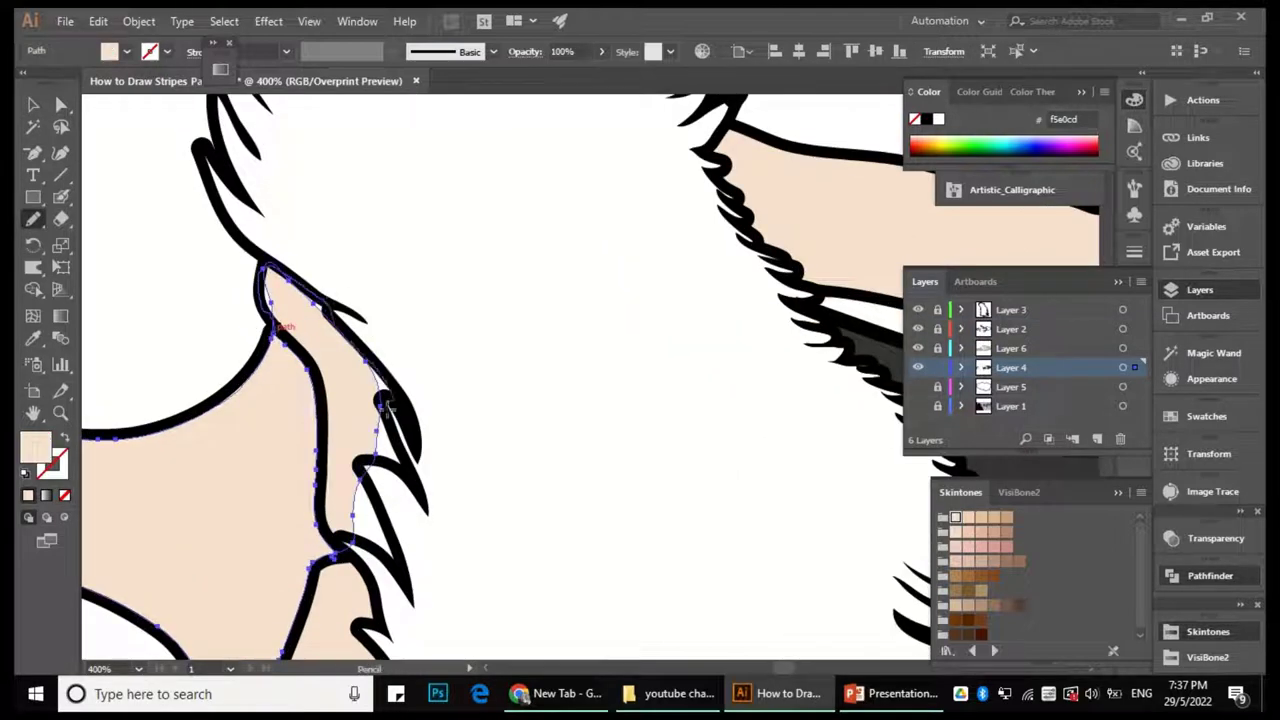
scroll(371, 468, "up", 2)
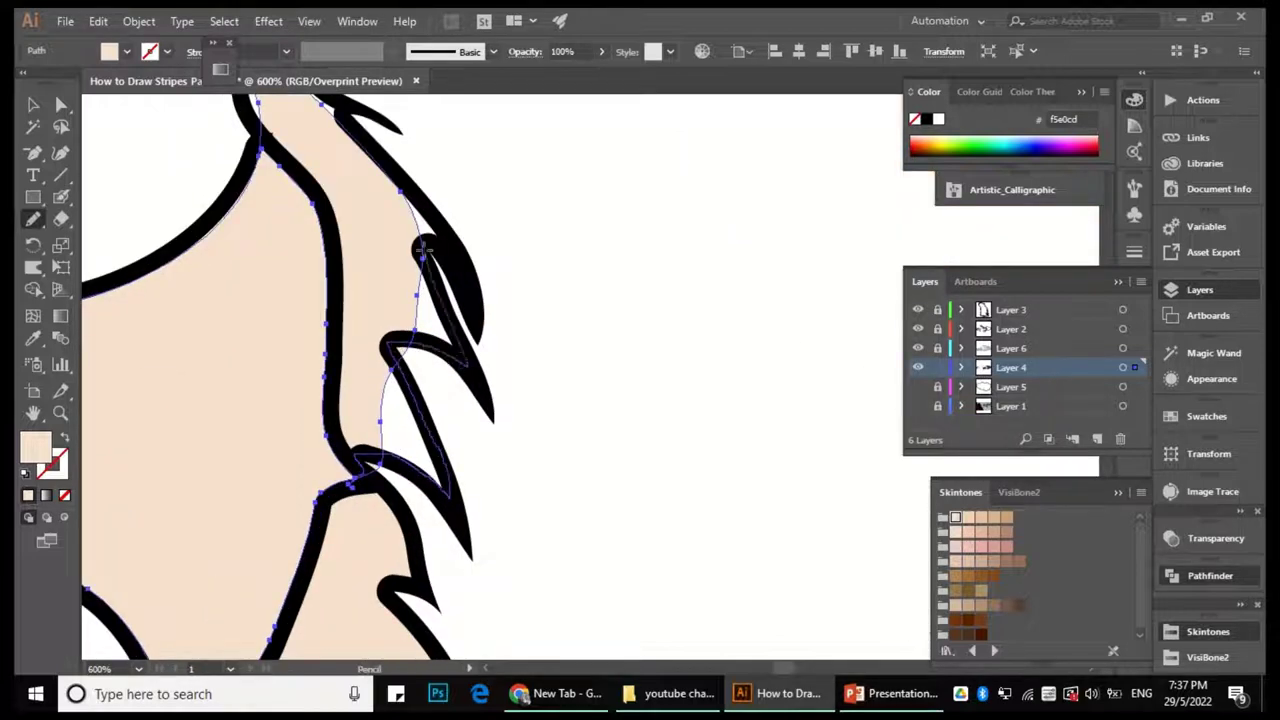
scroll(407, 189, "up", 2)
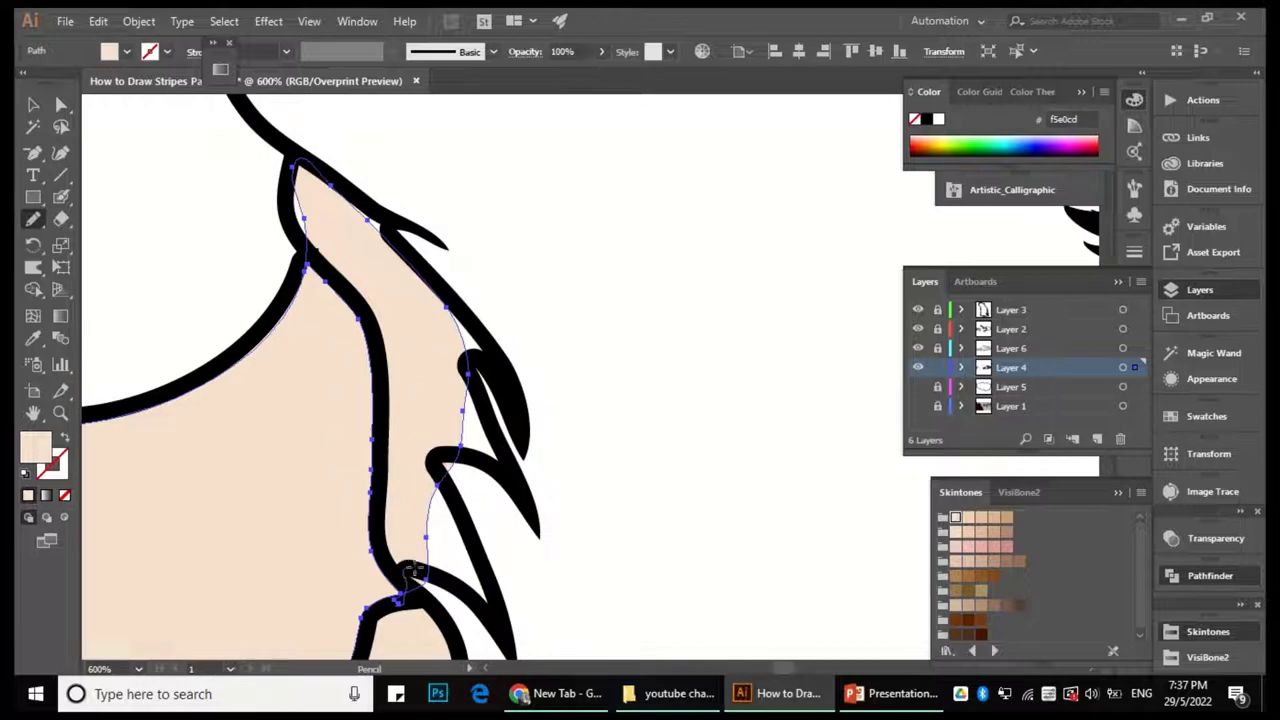
Redraw the neck fill's edge with the Pencil so skin color fills the gaps between the collar's fur tufts.
scroll(436, 456, "up", 3)
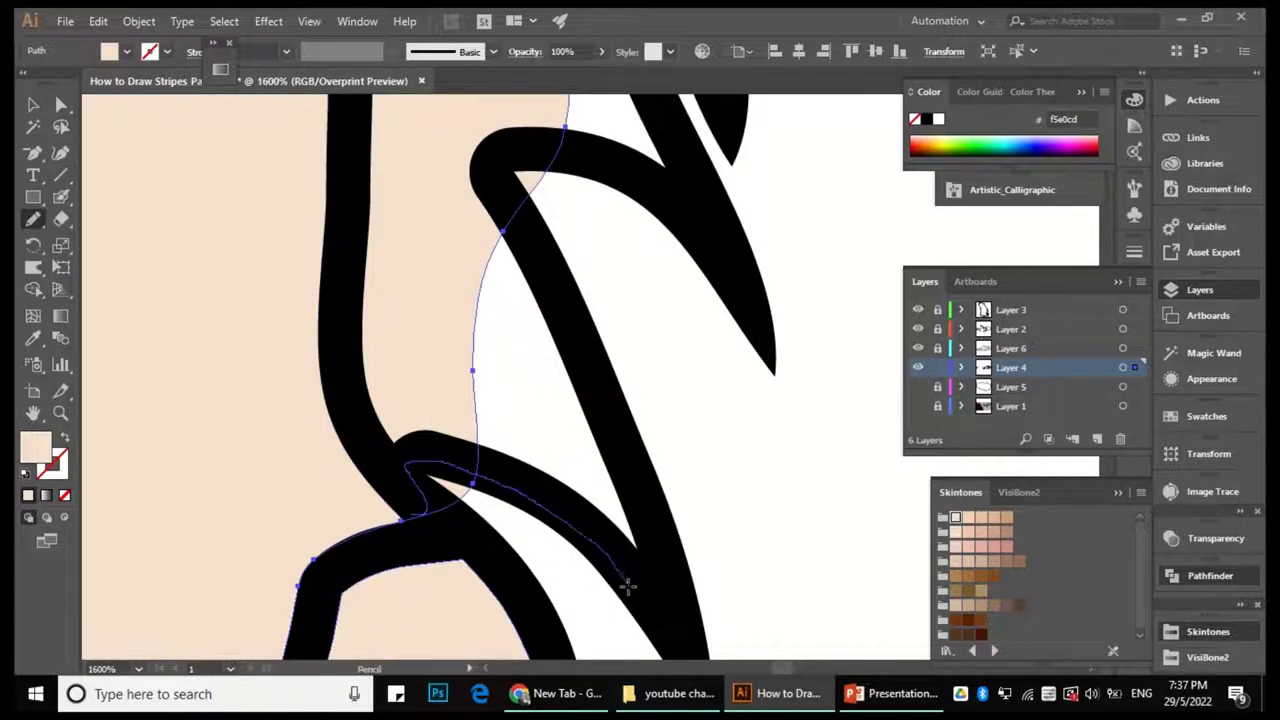
scroll(509, 267, "up", 3)
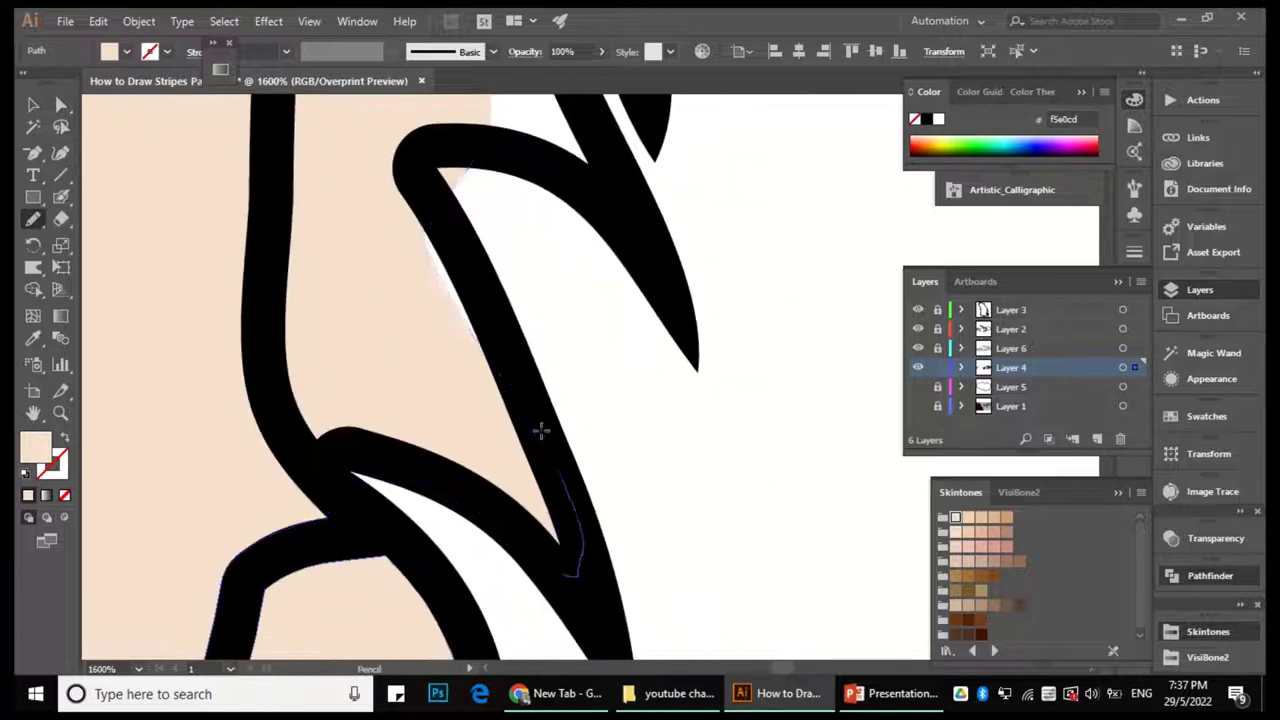
scroll(620, 425, "up", 3)
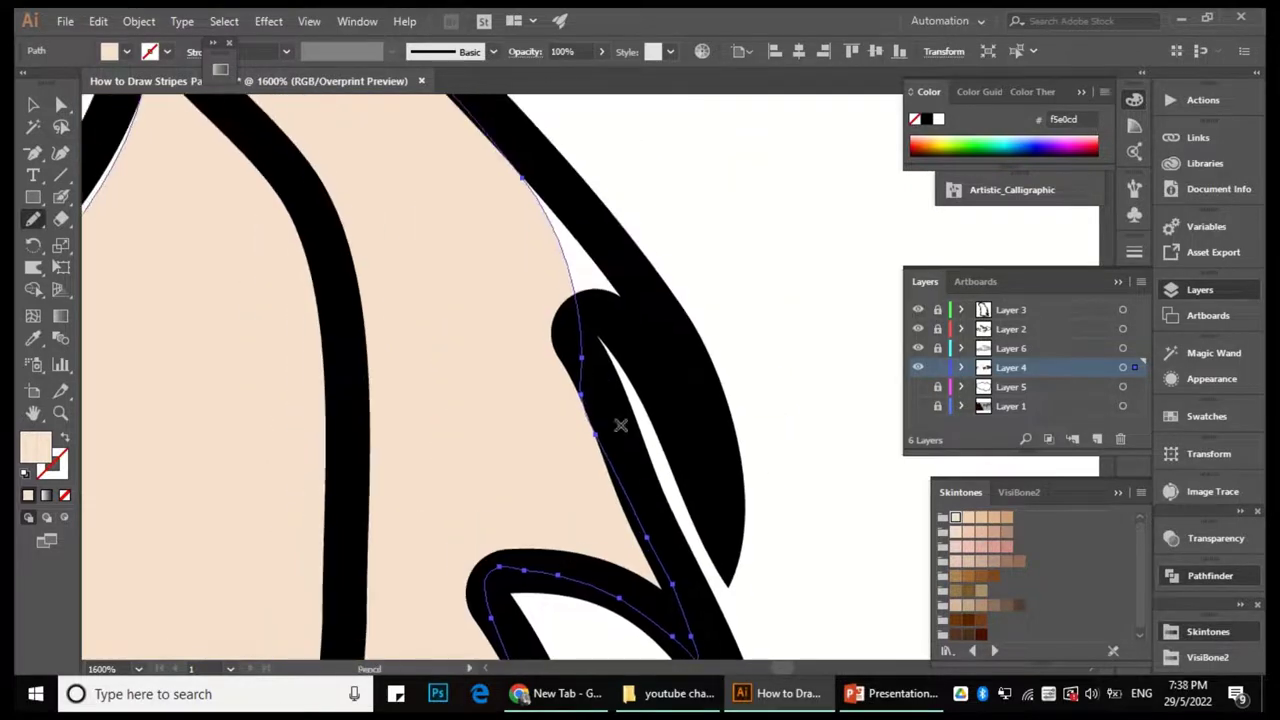
Refine the neck fill's upper edge with the Pencil to follow the collar line art, and deselect the path.
left_click_drag(543, 171, 580, 329)
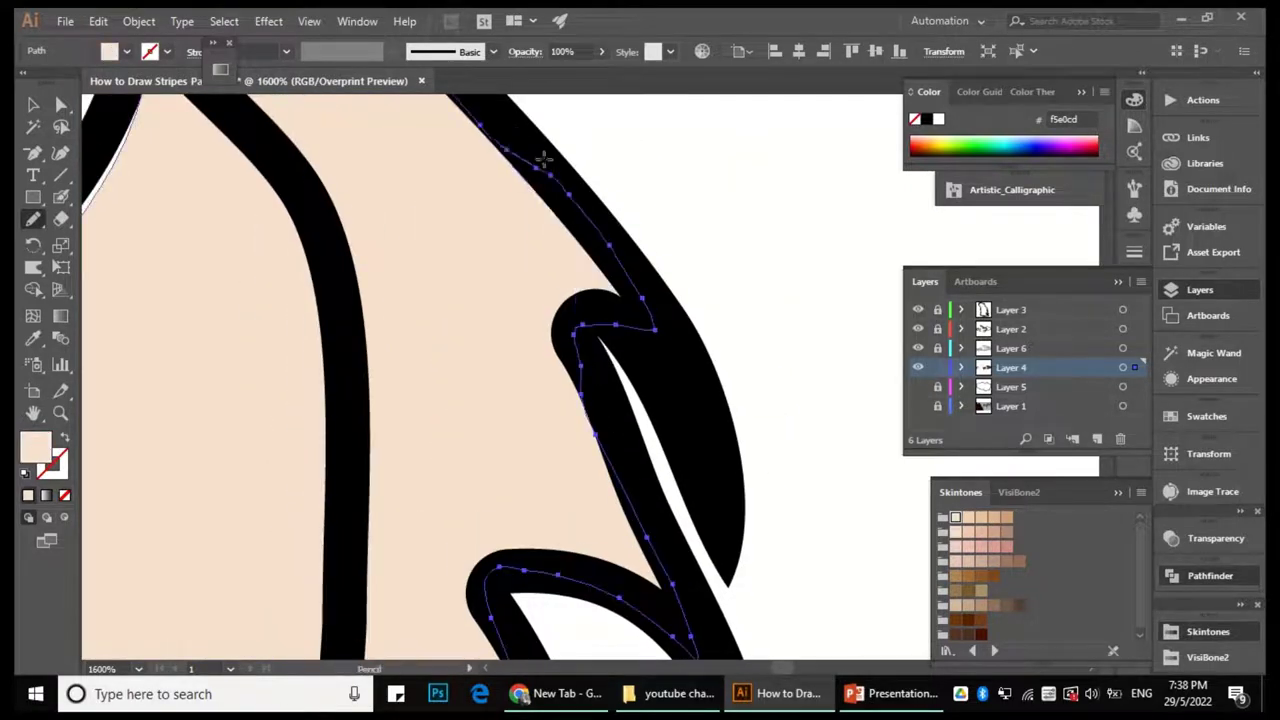
scroll(584, 211, "down", 3)
scroll(584, 211, "up", 2)
left_click_drag(489, 291, 524, 311)
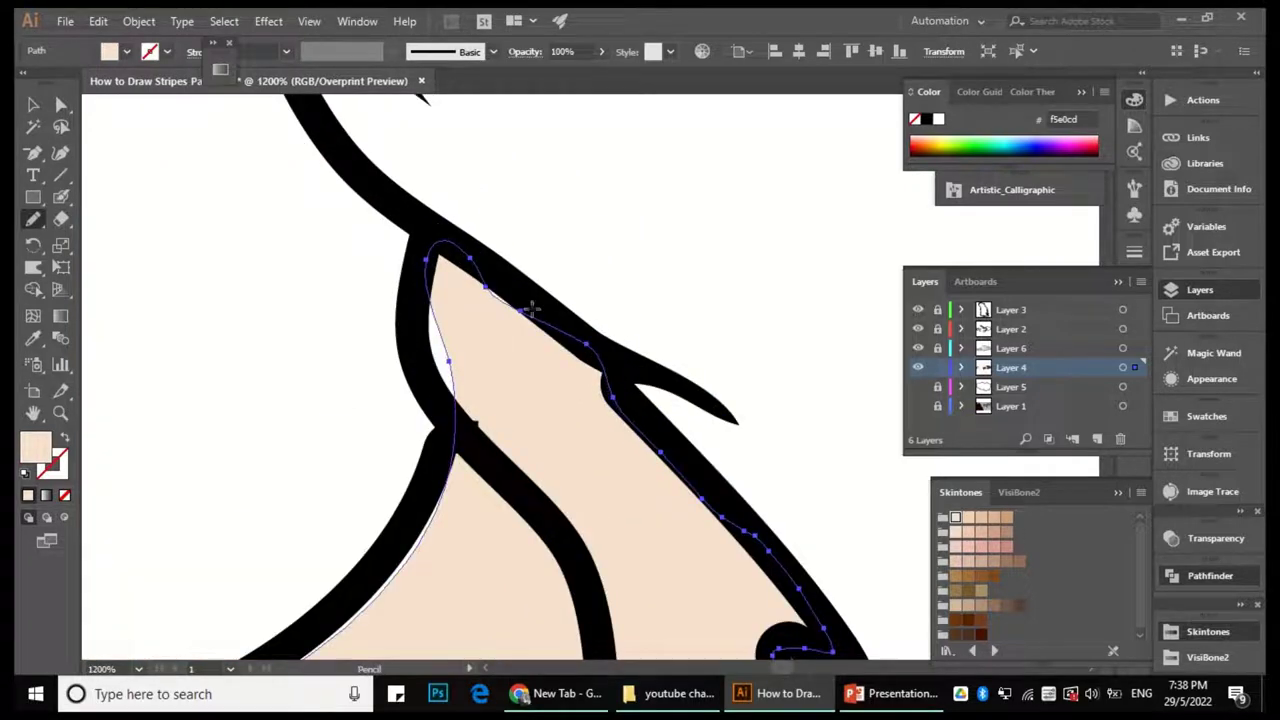
key("ctrl+shift+a")
scroll(534, 480, "down", 6)
Lock Layer 4 and create a new layer directly above it for the skin shading.
key("v")
scroll(453, 313, "up", 2)
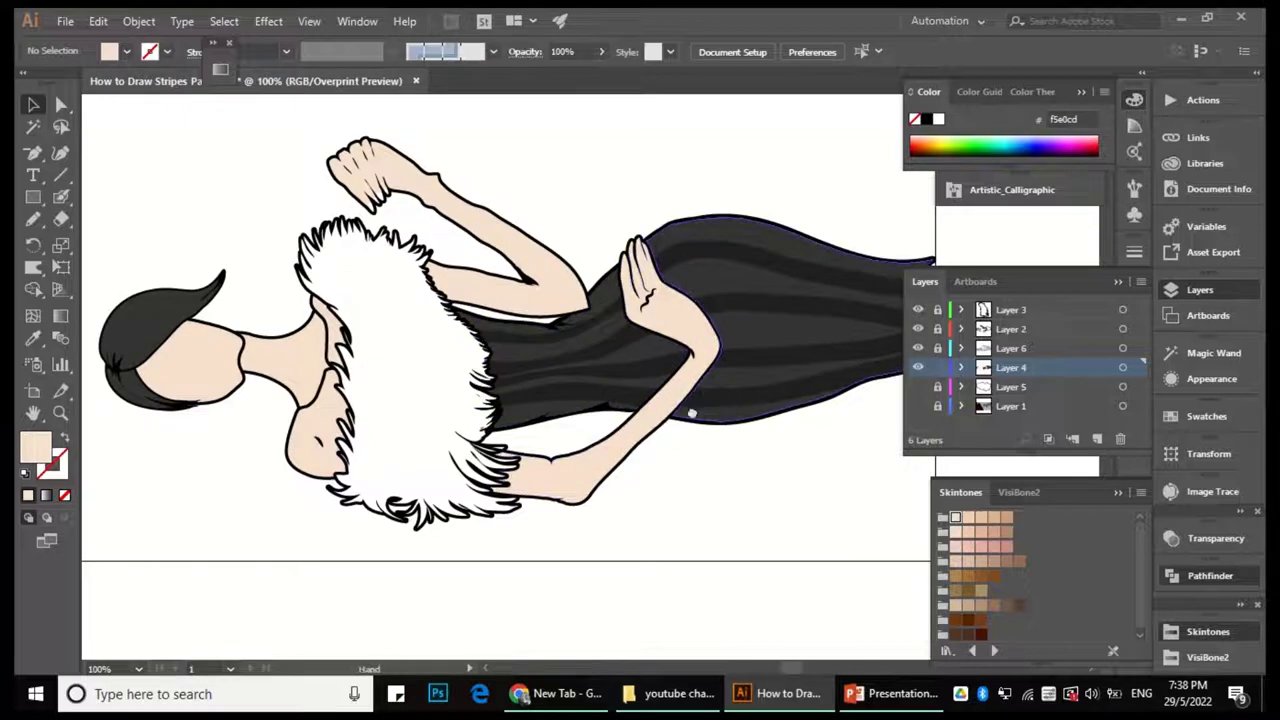
scroll(760, 400, "right", 2)
left_click(1097, 439)
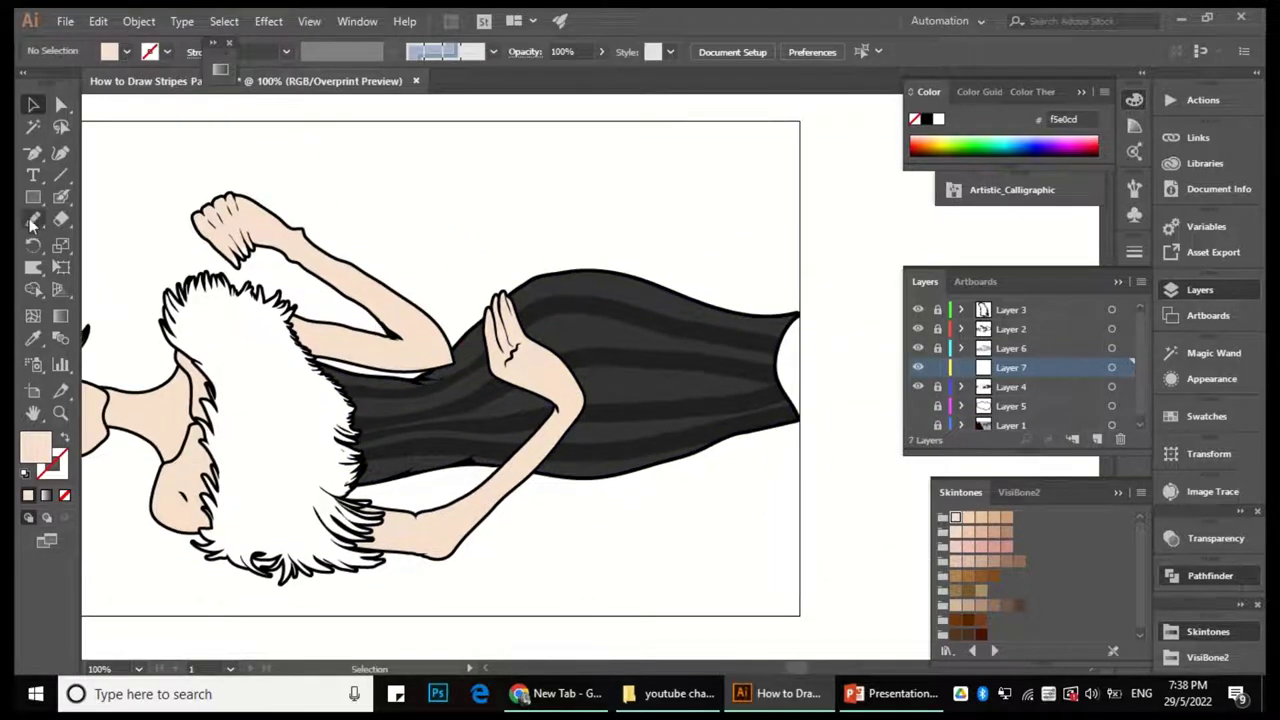
Choose the Blob Brush and reduce its brush size for painting around the fingers.
left_click(62, 197)
scroll(527, 334, "up", 1)
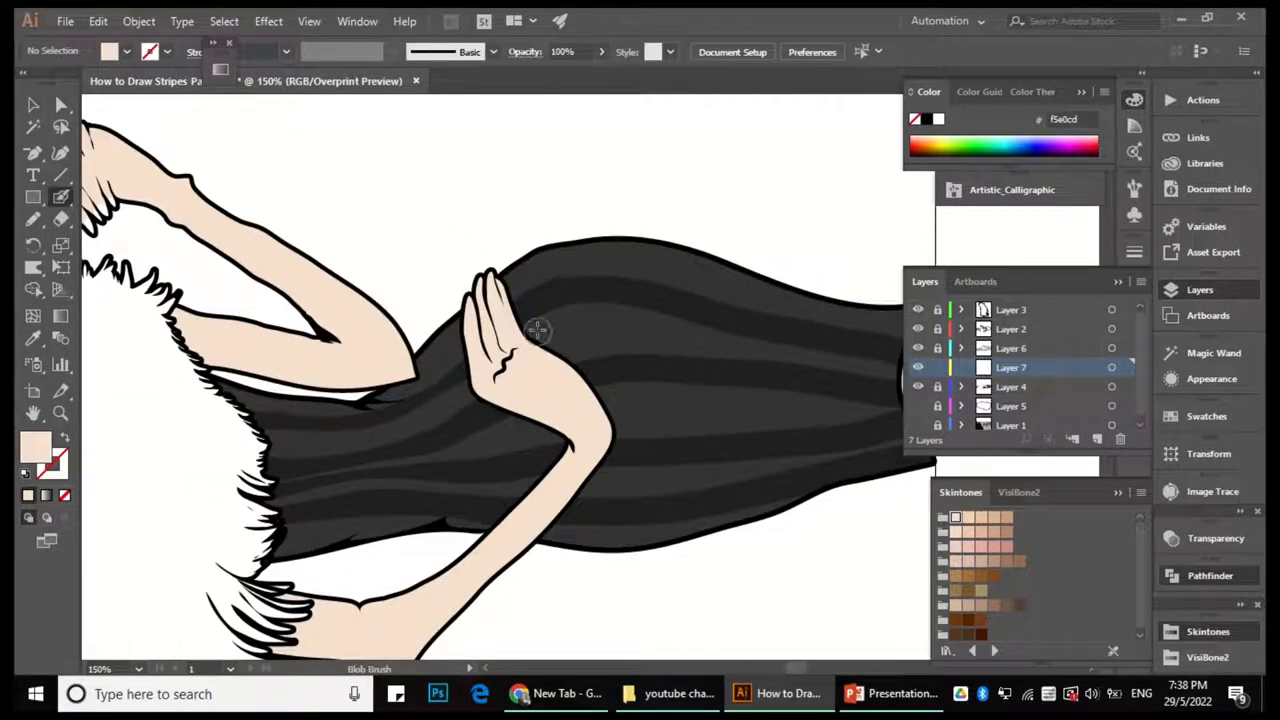
scroll(537, 331, "up", 2)
double_click(62, 197)
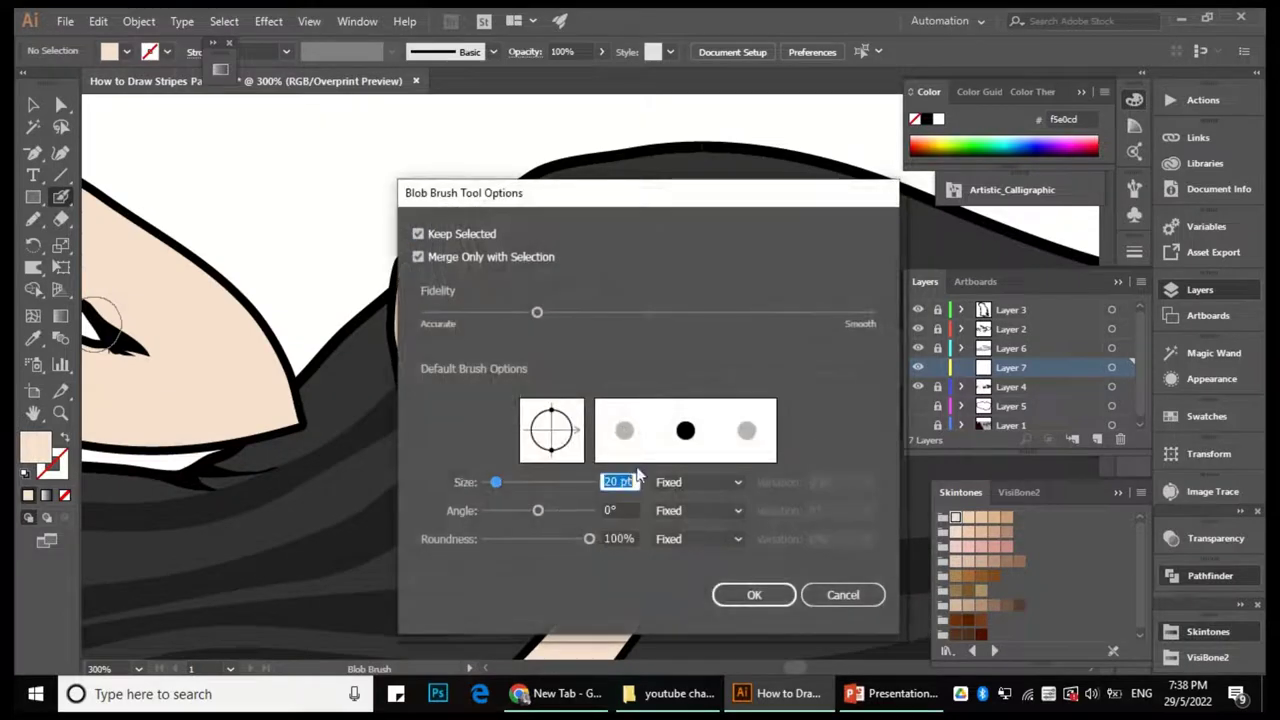
key("Return")
Paint Blob Brush shading strokes on Layer 7 along the first finger line and the palm crease.
scroll(430, 340, "up", 2)
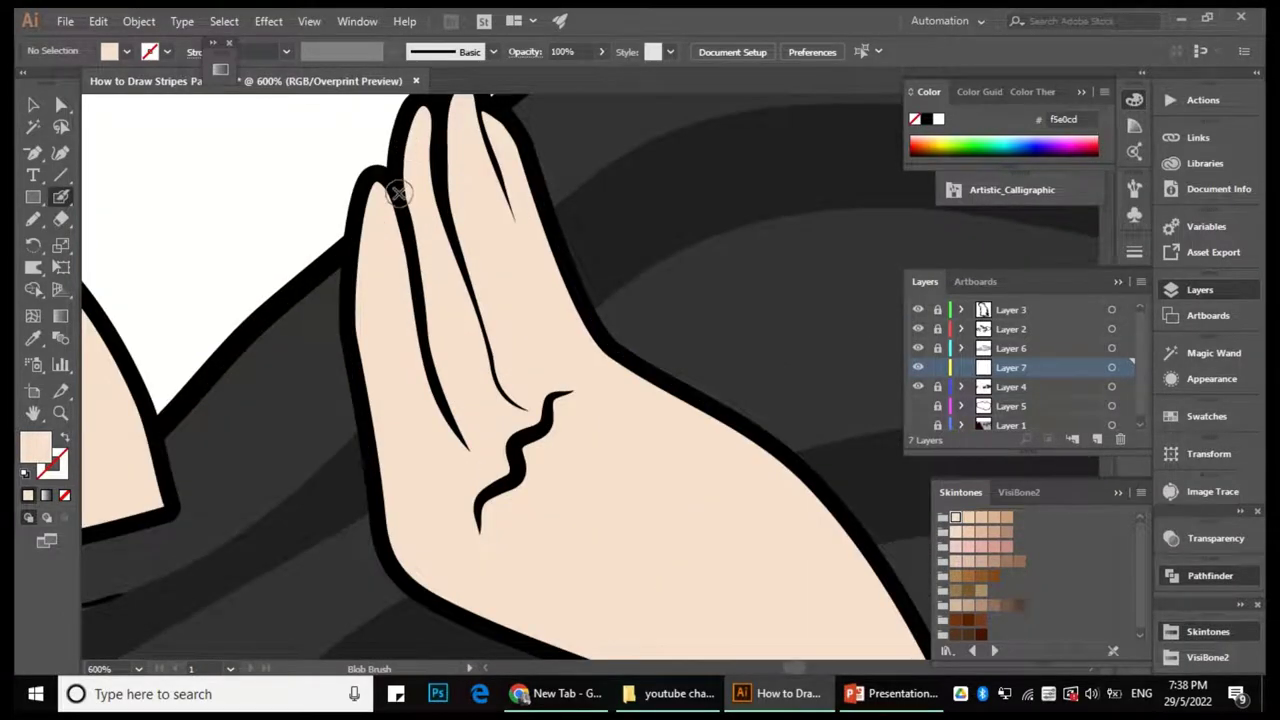
mouse_move(391, 192)
left_mouse_down()
mouse_move(423, 337)
mouse_move(478, 455)
left_mouse_up()
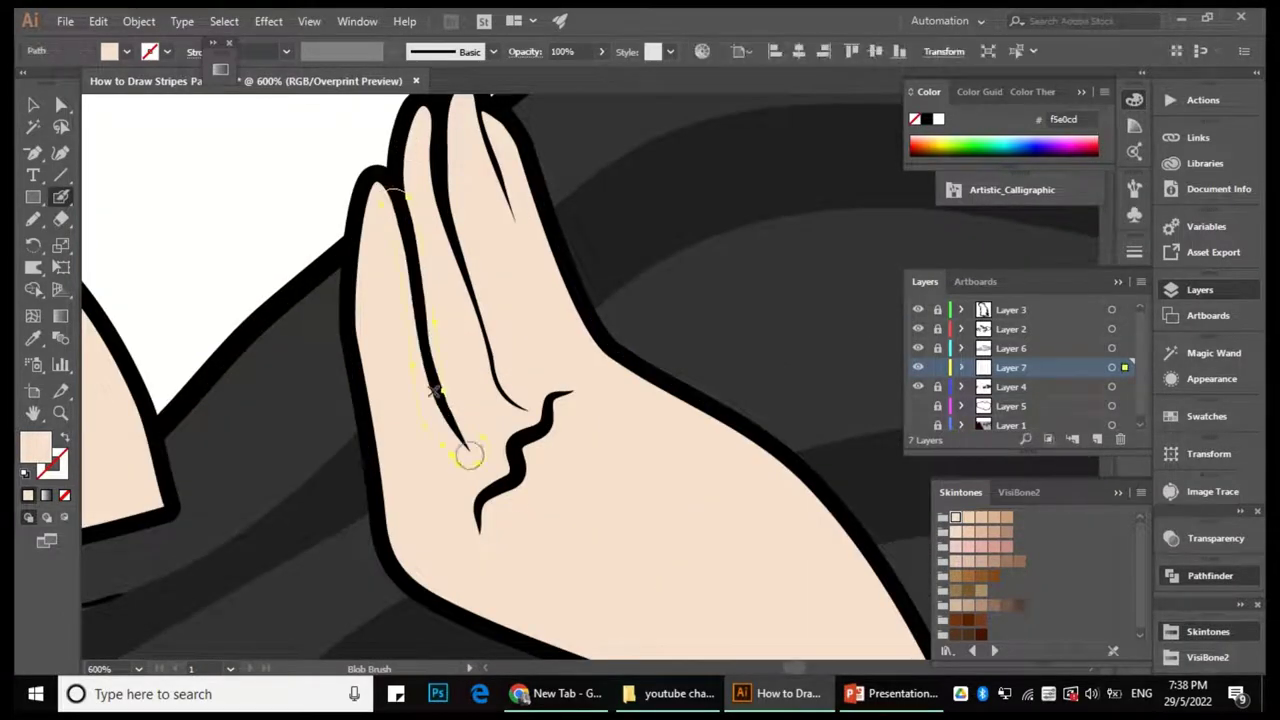
scroll(548, 450, "down", 1)
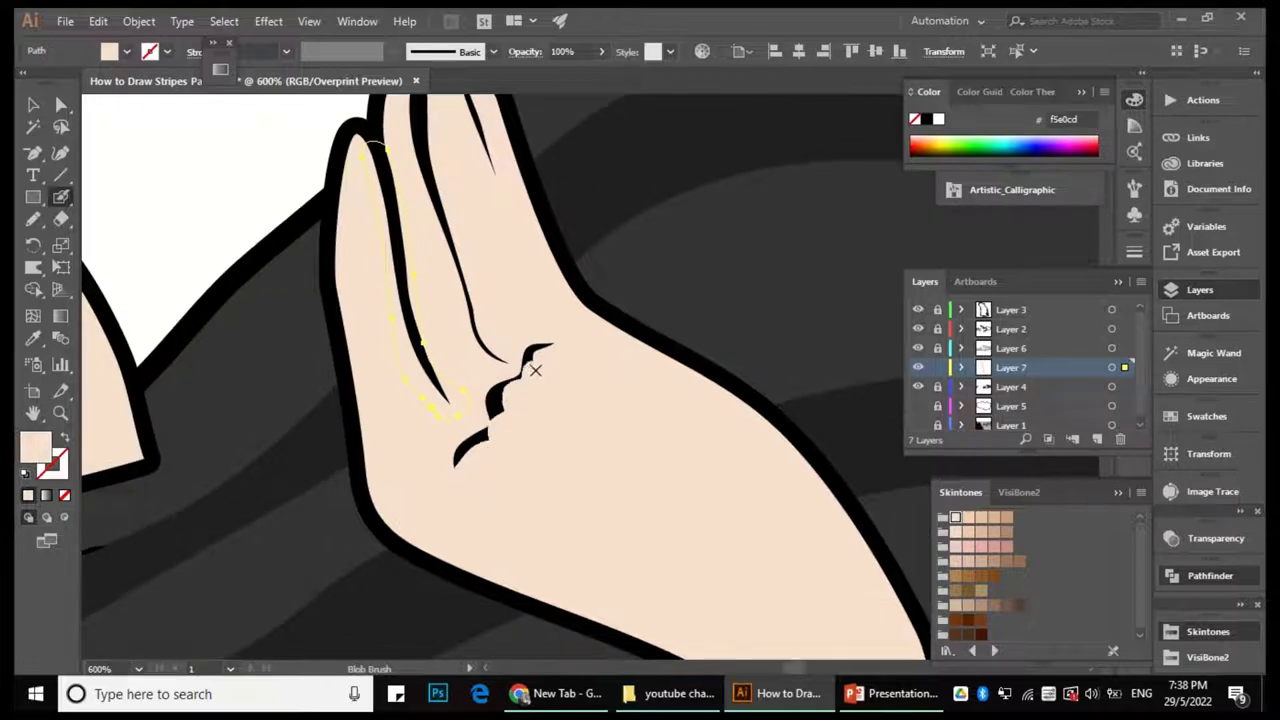
left_click_drag(535, 370, 537, 368)
scroll(571, 434, "up", 4)
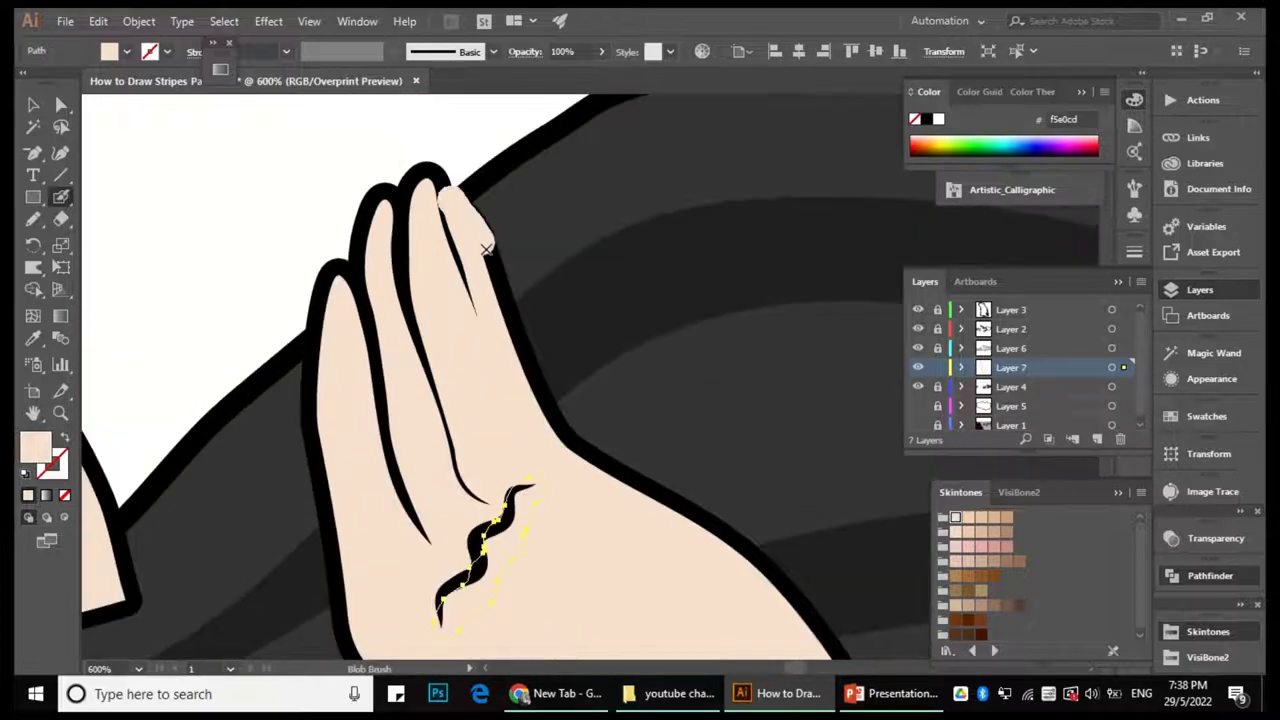
Paint Blob Brush shading on Layer 7 along the outermost finger and the outer edge of the hand and wrist.
scroll(470, 255, "down", 1)
left_click(450, 258, "ctrl")
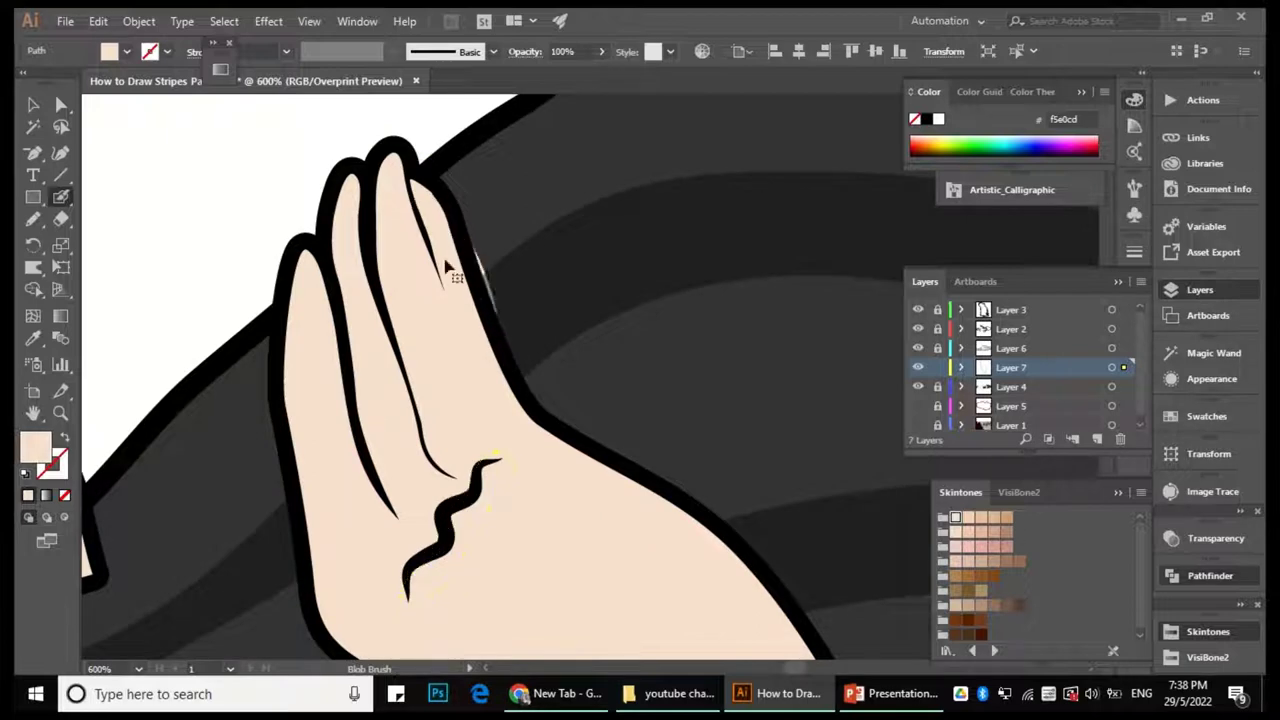
mouse_move(457, 284)
left_mouse_down()
mouse_move(423, 186)
mouse_move(400, 170)
left_mouse_up()
scroll(470, 280, "down", 1)
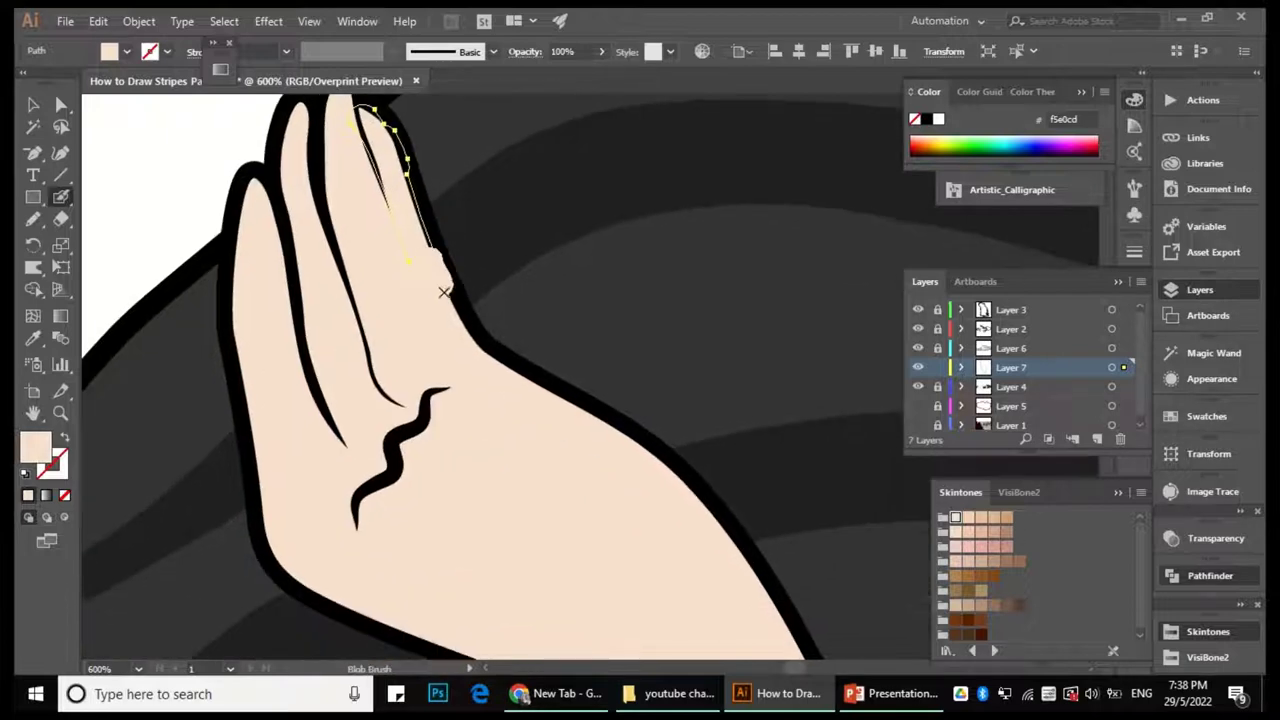
scroll(488, 310, "down", 2)
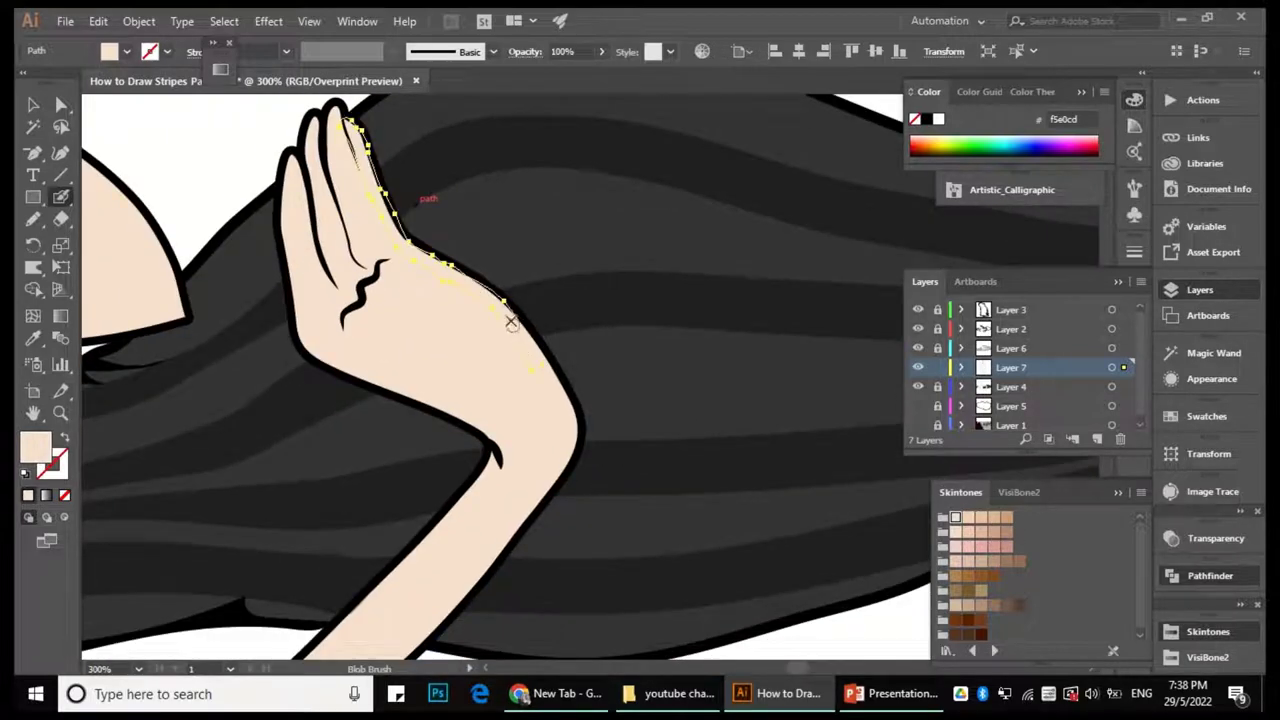
scroll(566, 401, "down", 2)
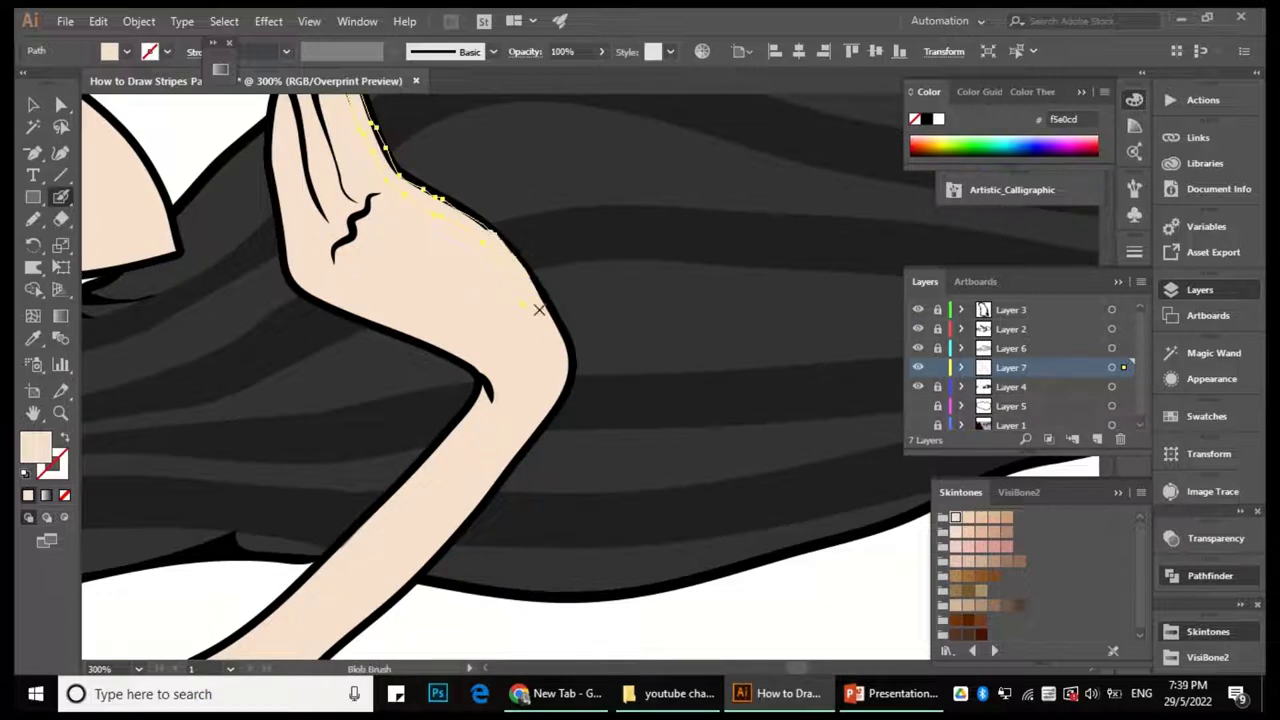
Continue the Blob Brush shading down the forearm's outer edge to the elbow.
scroll(558, 404, "down", 4)
scroll(663, 262, "up", 3)
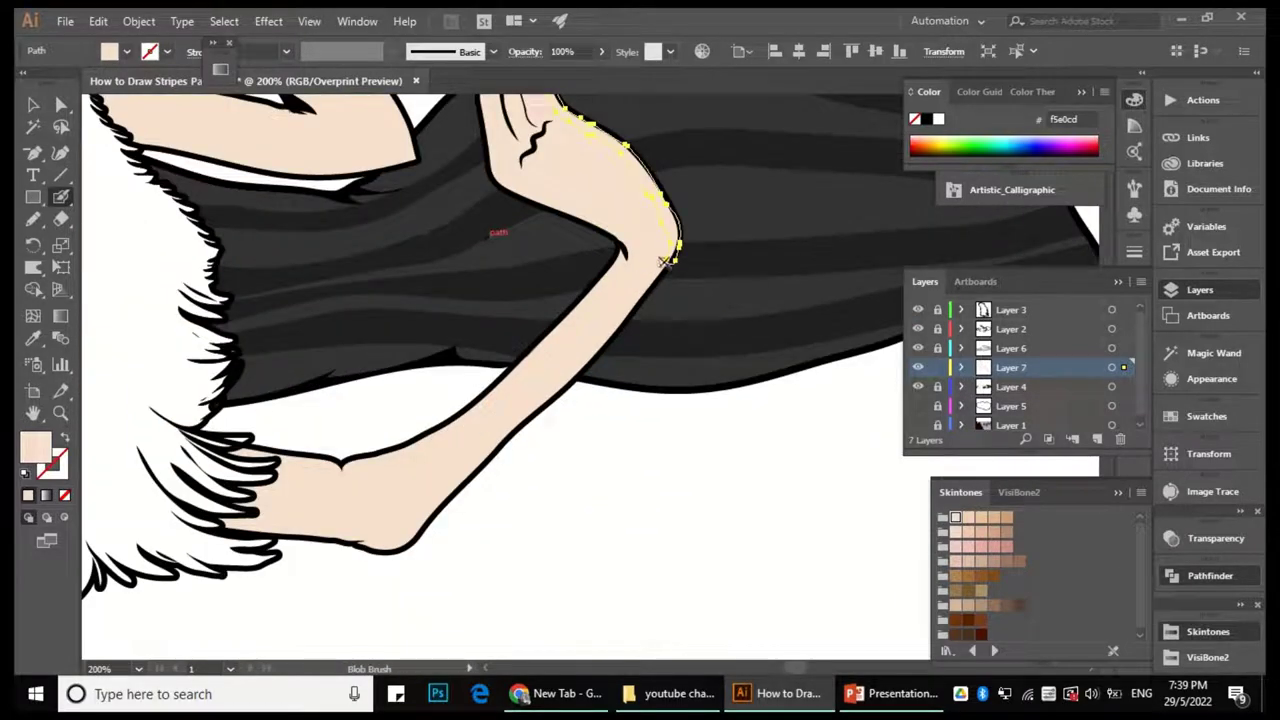
left_click_drag(582, 367, 487, 455)
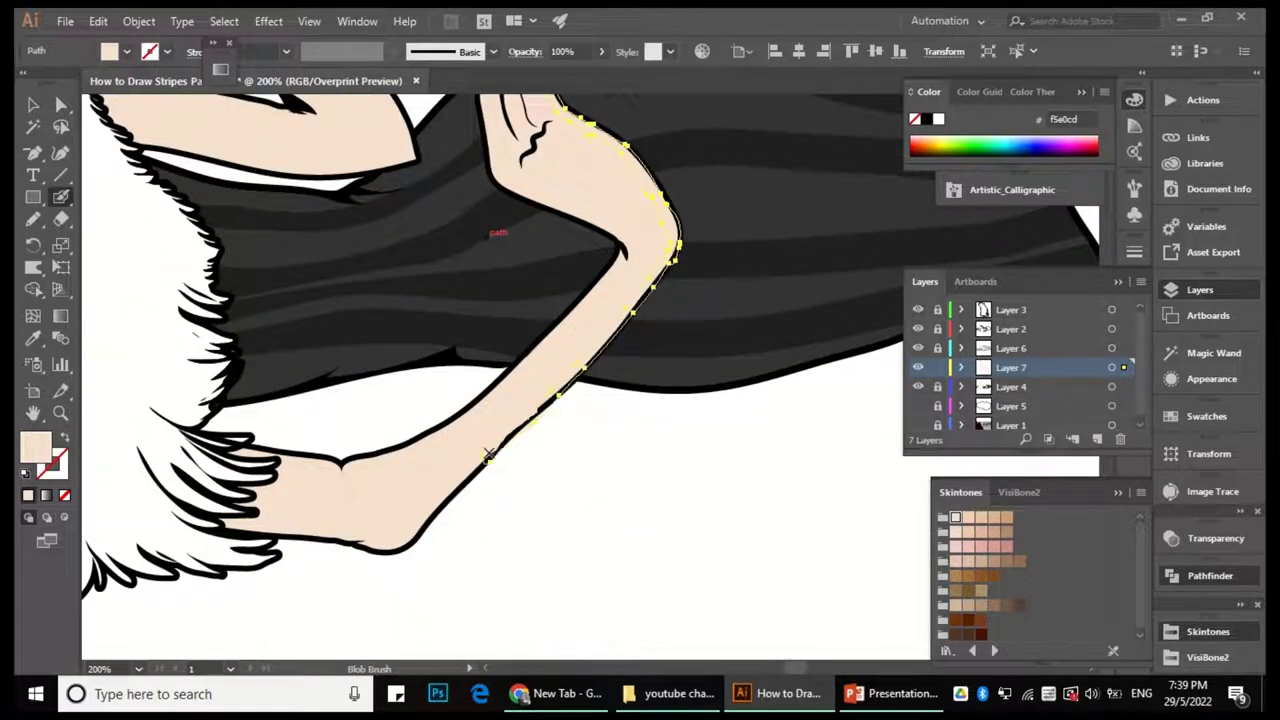
mouse_move(403, 545)
left_mouse_down()
mouse_move(271, 534)
mouse_move(249, 498)
mouse_move(364, 473)
left_mouse_up()
Paint Blob Brush shading on the arm beside the fur tufts and along the inner elbow edge.
scroll(280, 525, "up", 3)
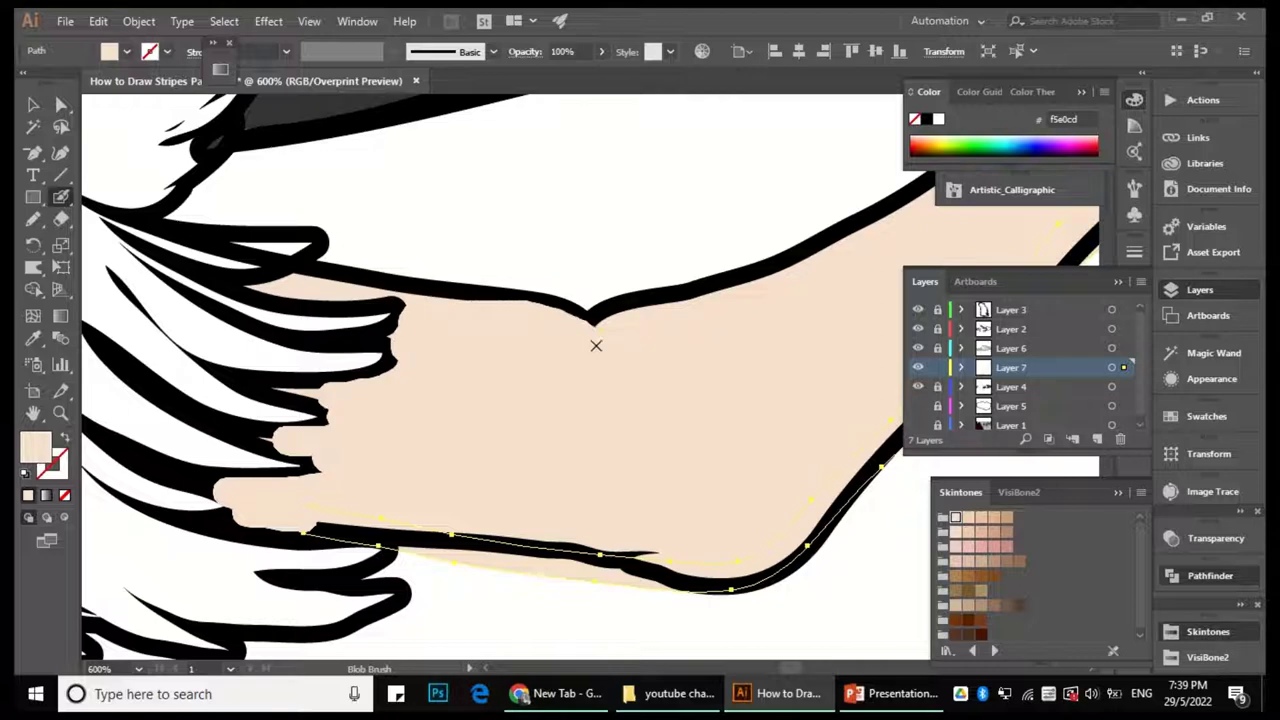
left_click_drag(596, 345, 423, 428)
left_click_drag(643, 349, 567, 413)
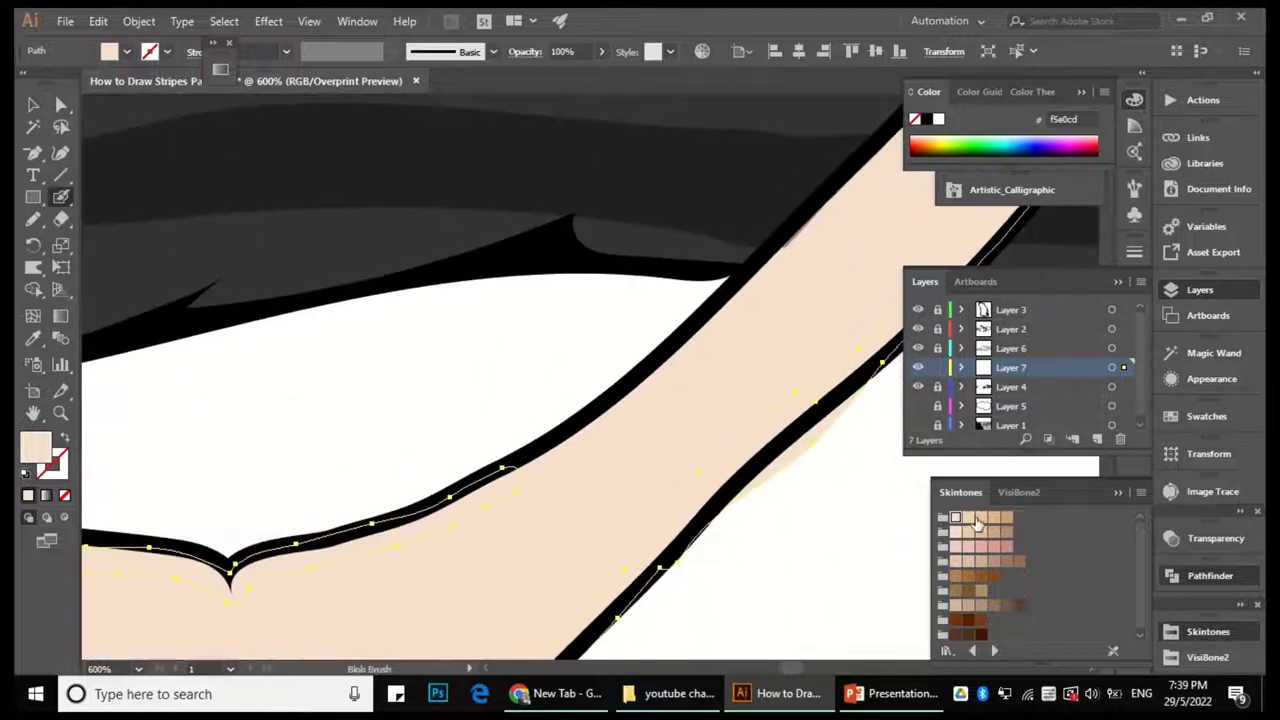
Set the fill to skintone ecc19c and paint Blob Brush shading along the forearm's inner edge up to the inner wrist.
left_click(980, 518)
left_click_drag(663, 371, 473, 546)
mouse_move(530, 480)
left_mouse_down()
mouse_move(650, 378)
mouse_move(395, 588)
left_mouse_up()
mouse_move(530, 490)
left_mouse_down()
mouse_move(663, 337)
mouse_move(643, 329)
left_mouse_up()
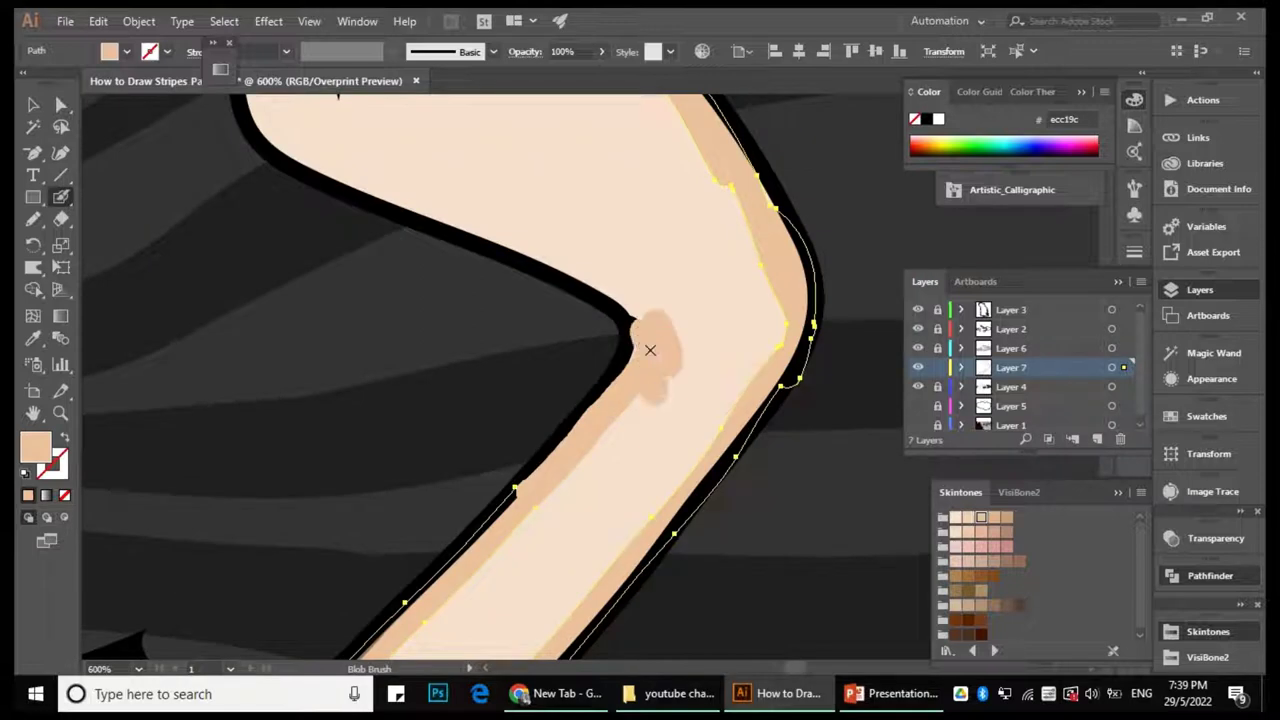
left_click_drag(676, 384, 736, 519)
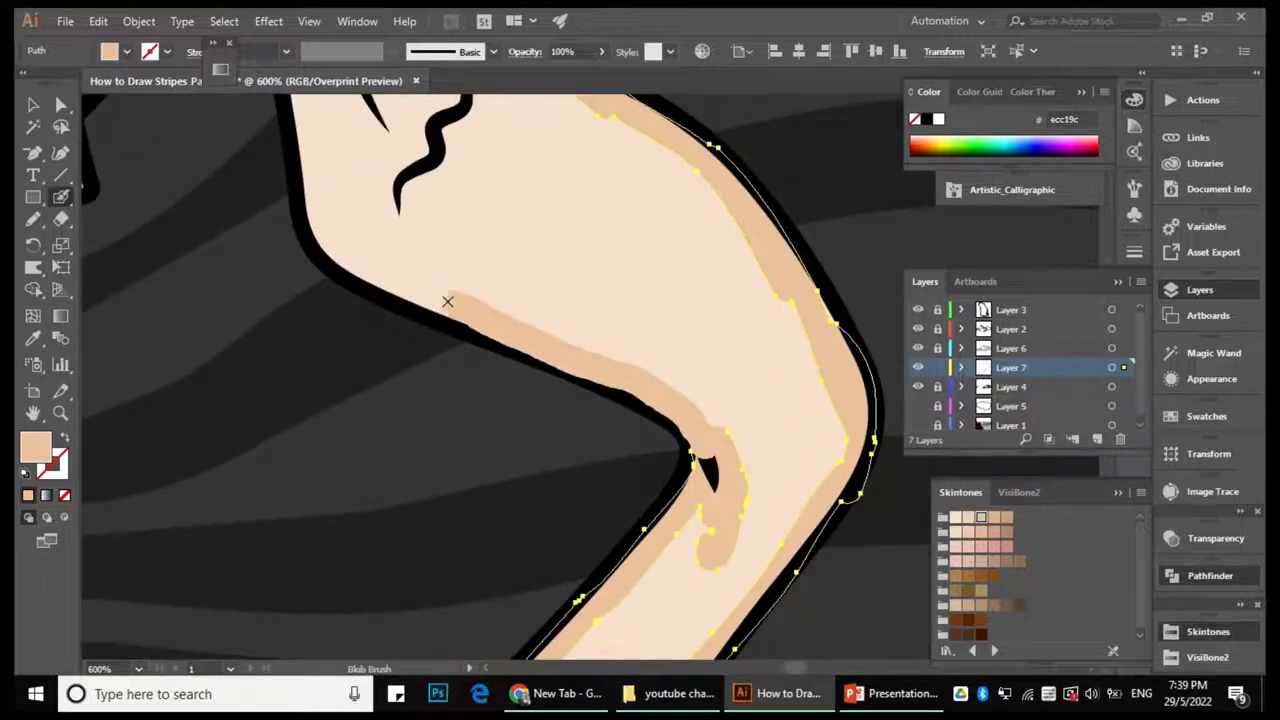
Shade the lower hand along its underside, finger lines and palm crease with the Blob Brush on Layer 7.
left_click_drag(375, 205, 531, 312)
mouse_move(605, 435)
left_mouse_down()
mouse_move(511, 391)
mouse_move(469, 287)
mouse_move(563, 401)
mouse_move(549, 214)
mouse_move(564, 145)
mouse_move(548, 200)
left_mouse_up()
mouse_move(684, 425)
left_mouse_down()
mouse_move(635, 353)
mouse_move(583, 125)
left_mouse_up()
left_click_drag(727, 423, 645, 528)
key("ctrl+minus")
key("ctrl+minus")
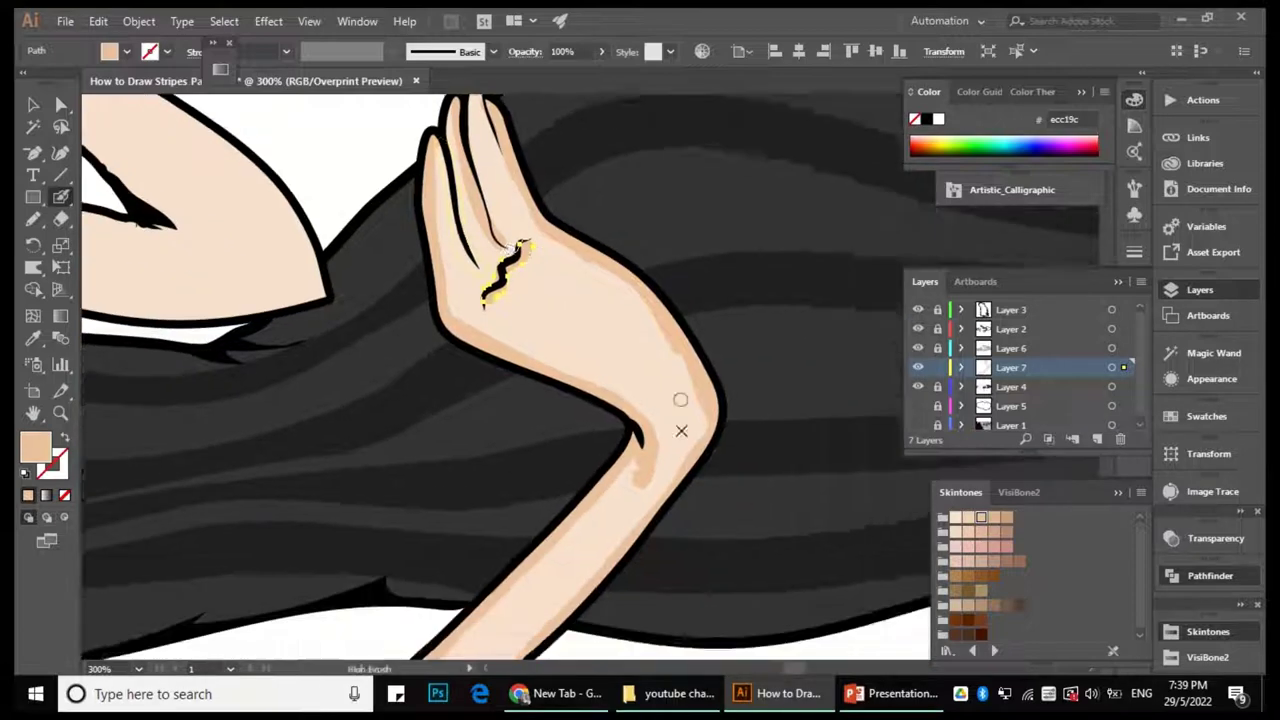
Widen the shading on the lower arm beside the fur tufts and along the arm's upper edge past the notch.
scroll(681, 430, "down", 5)
scroll(737, 337, "left", 3)
key("ctrl+plus")
key("ctrl+plus")
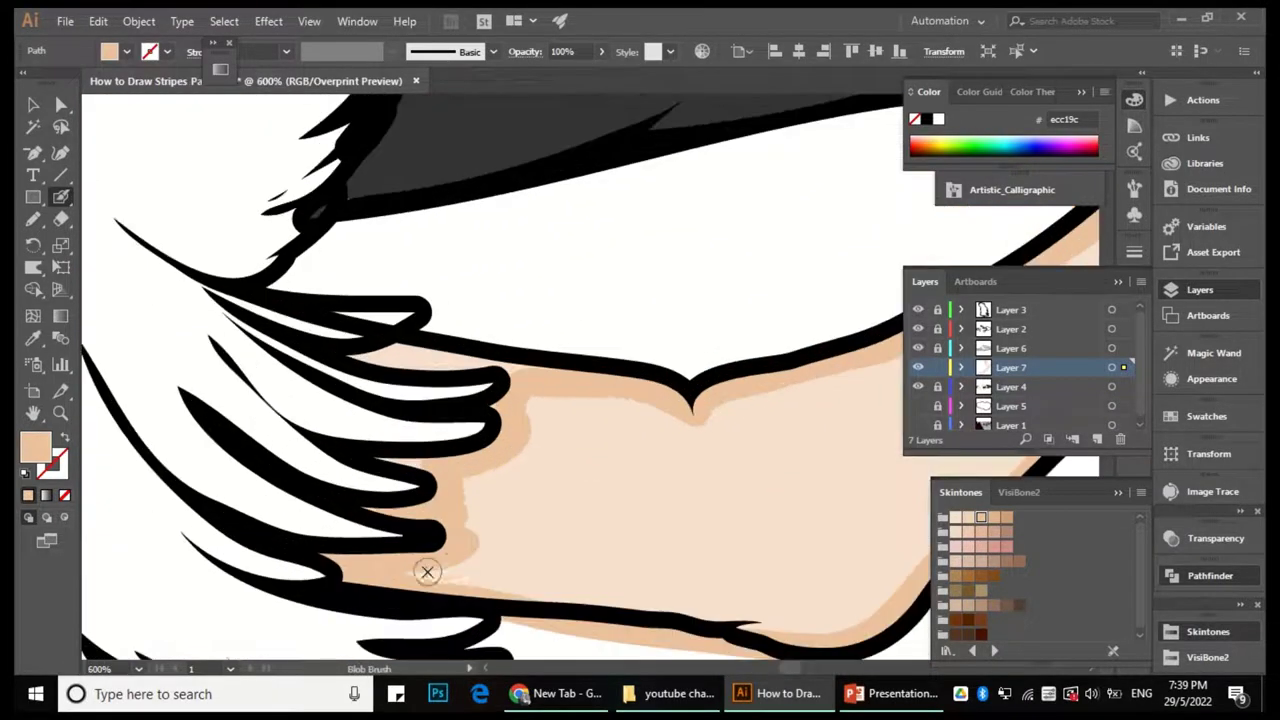
left_click_drag(427, 572, 475, 530)
mouse_move(472, 480)
left_mouse_down()
mouse_move(578, 389)
mouse_move(704, 409)
mouse_move(674, 419)
mouse_move(651, 402)
mouse_move(790, 420)
mouse_move(623, 413)
left_mouse_up()
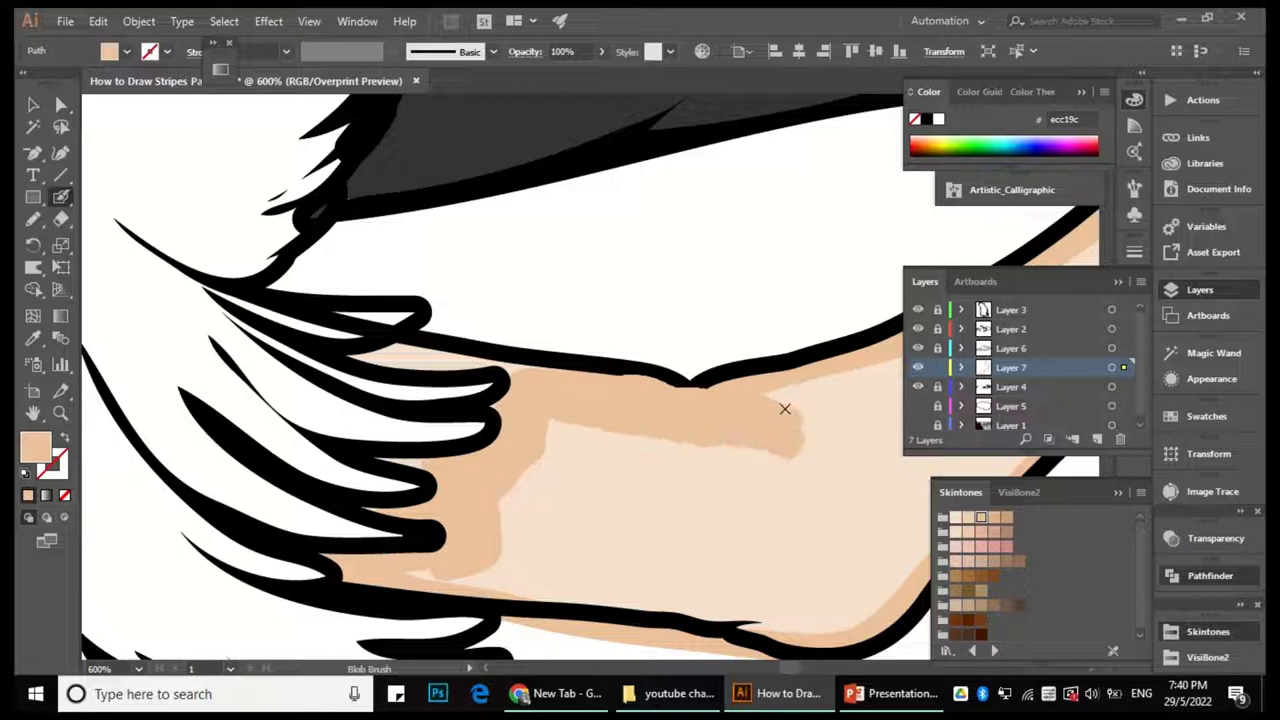
left_click_drag(785, 439, 840, 380)
scroll(660, 400, "down", 6)
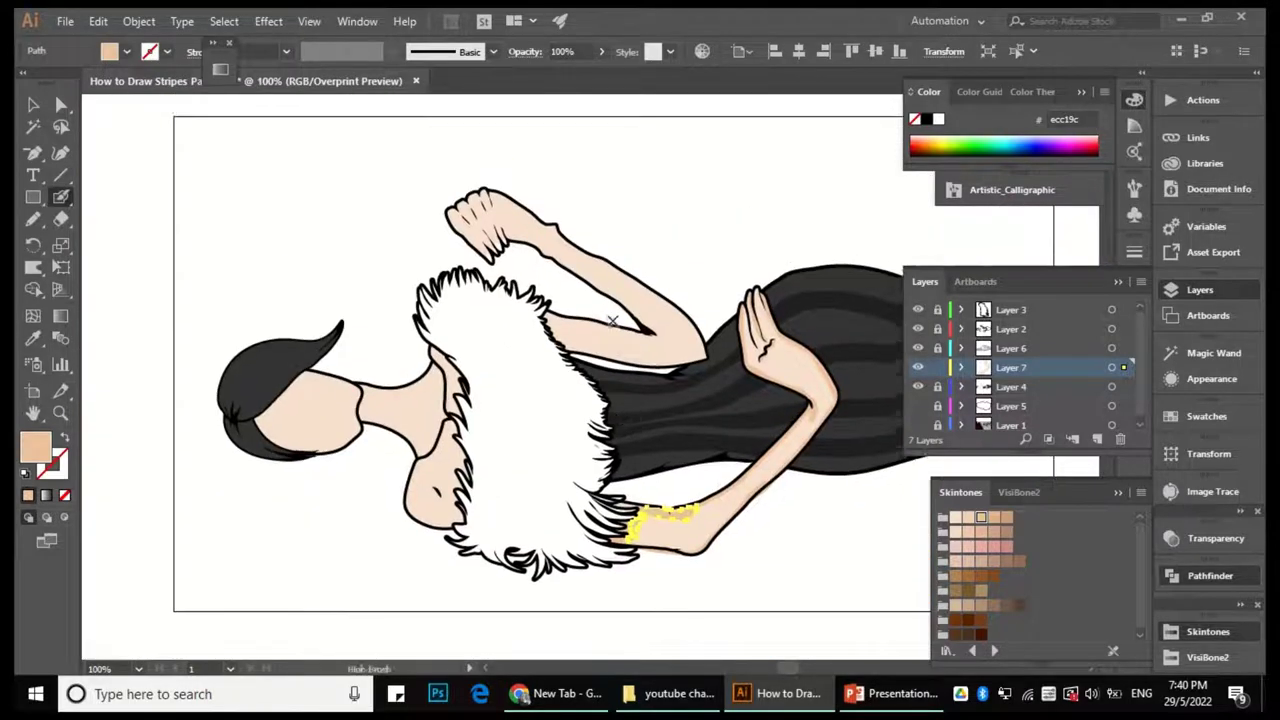
Paint Blob Brush shading on the raised hand between the fingers, across the back of the hand and along the outer wrist.
scroll(603, 379, "up", 3)
scroll(363, 282, "up", 2)
left_click_drag(358, 263, 305, 140)
left_click_drag(318, 184, 453, 244)
left_click_drag(442, 150, 476, 217)
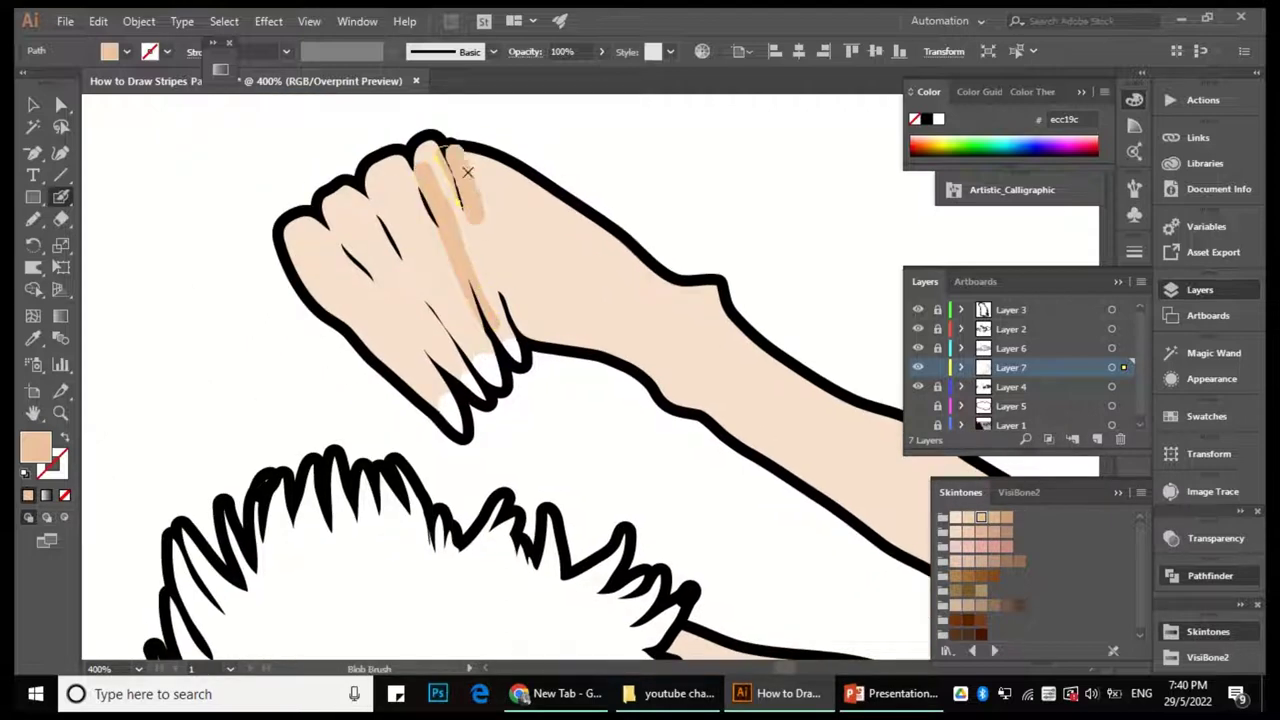
left_click_drag(484, 165, 596, 220)
left_click_drag(488, 205, 512, 322)
left_click_drag(565, 205, 670, 302)
scroll(710, 291, "down", 3)
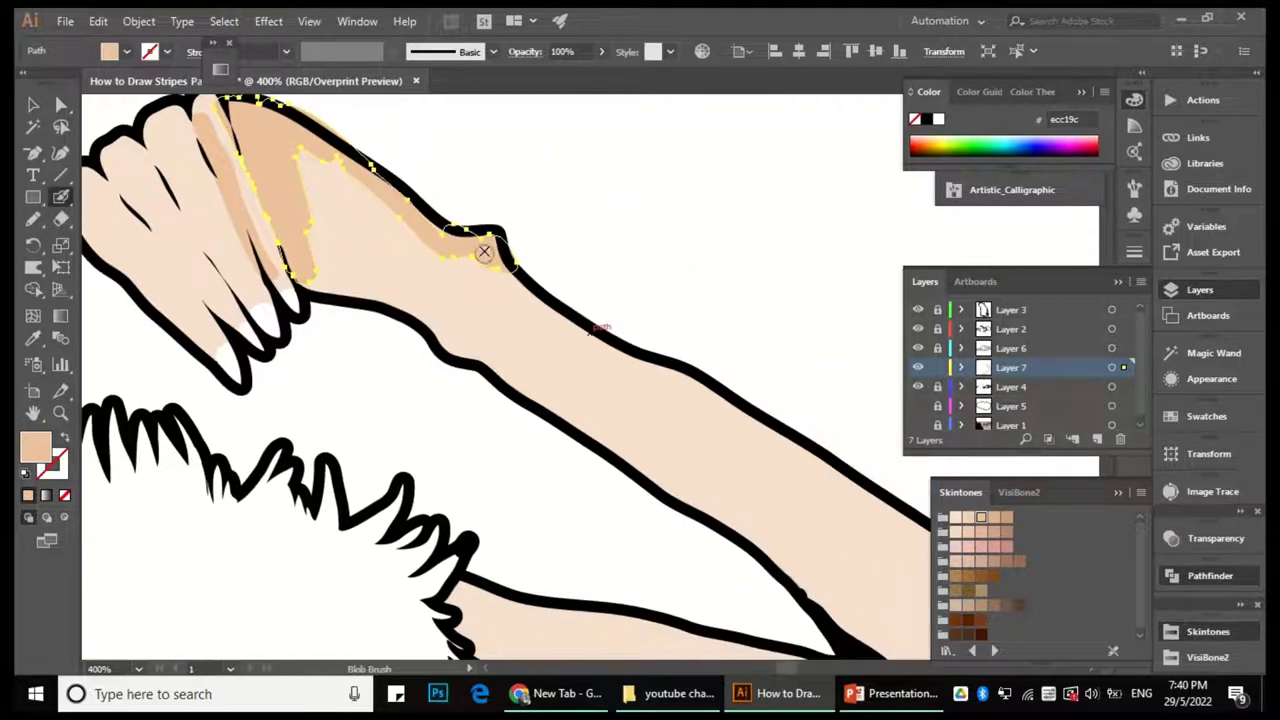
Adjust the Blob Brush options and shade the raised arm's outer edge around the elbow and along the underside to the fur.
scroll(512, 254, "up", 1)
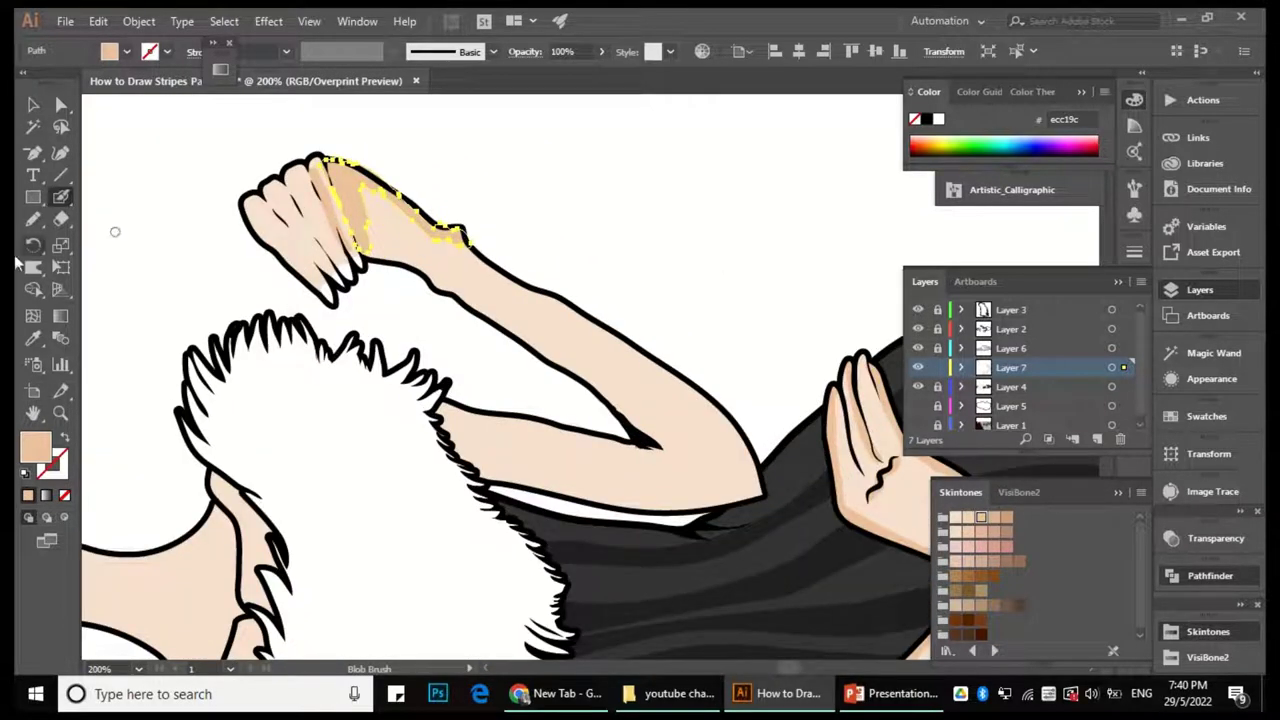
double_click(63, 200)
key("Return")
left_click_drag(492, 274, 651, 372)
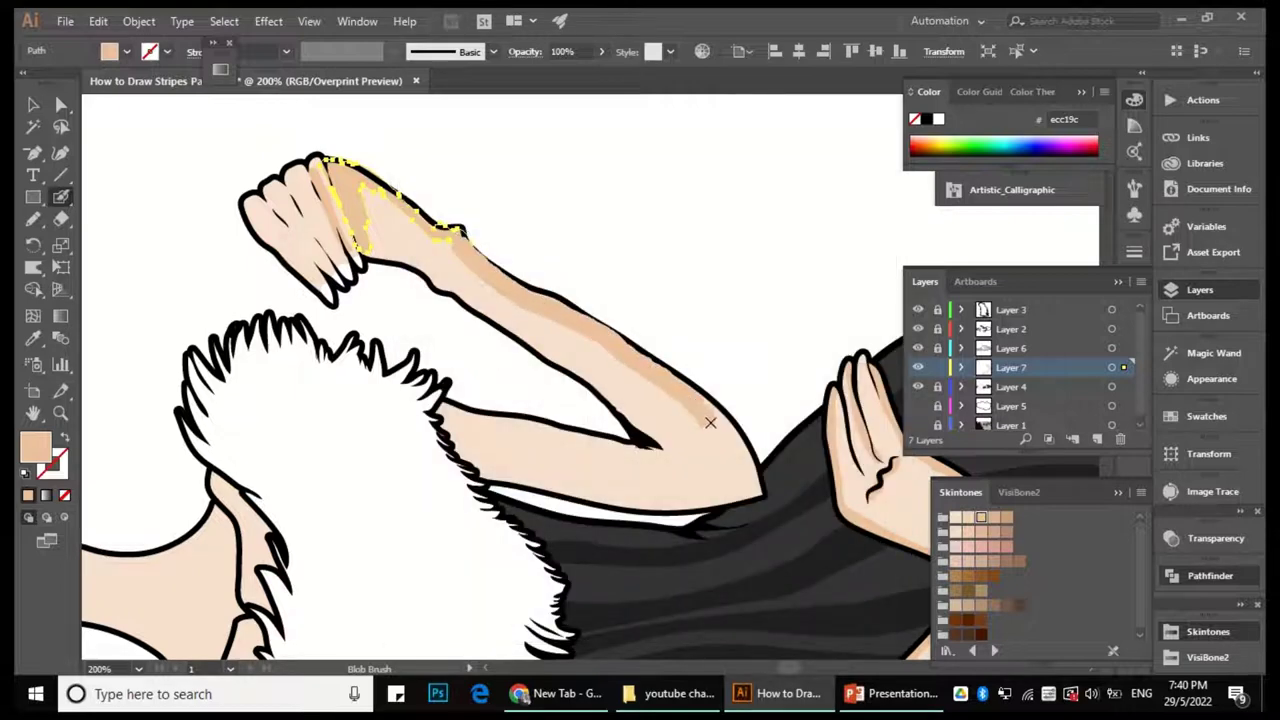
left_click_drag(705, 417, 758, 457)
mouse_move(725, 497)
left_mouse_down()
mouse_move(672, 510)
mouse_move(480, 465)
left_mouse_up()
Shade around the raised arm's elbow crease and along the inner forearm edge to the hand.
scroll(668, 435, "up", 2)
mouse_move(563, 391)
left_mouse_down()
mouse_move(688, 483)
mouse_move(550, 452)
left_mouse_up()
scroll(557, 357, "down", 1)
mouse_move(657, 468)
left_mouse_down()
mouse_move(580, 378)
mouse_move(475, 318)
left_mouse_up()
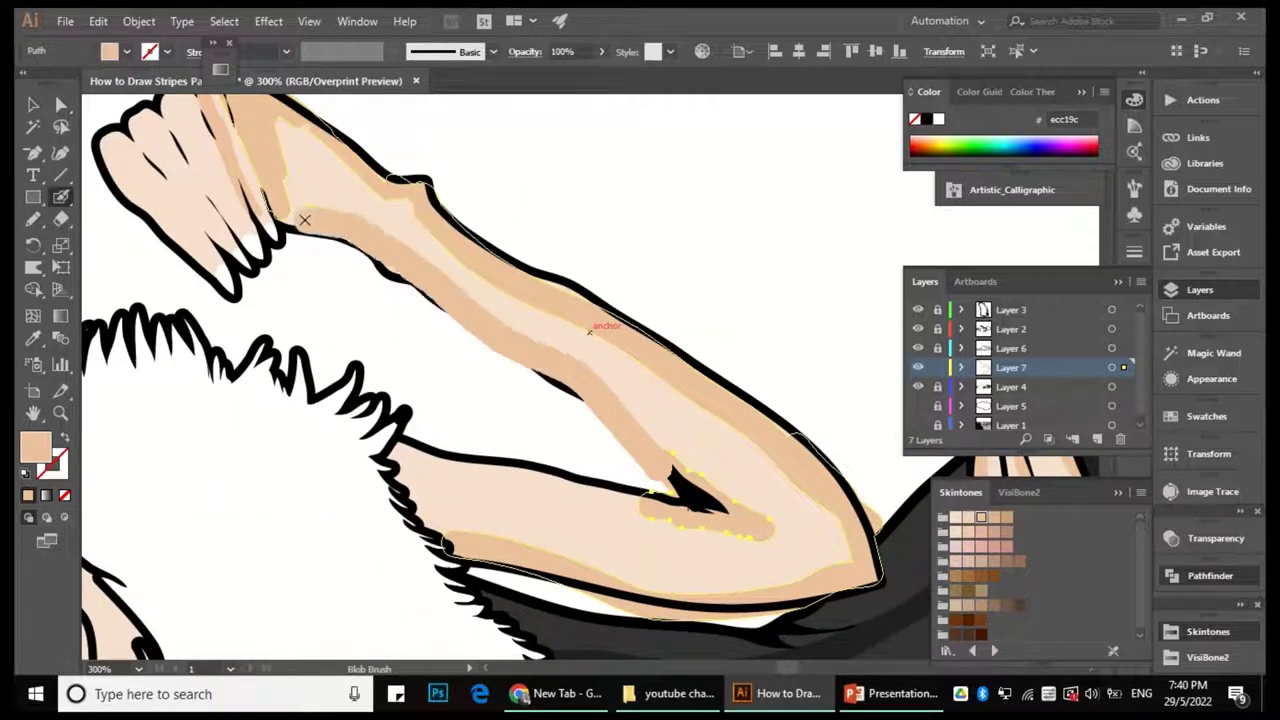
left_click_drag(306, 218, 514, 306)
Paint Blob Brush shading over the raised hand's knuckles and along the remaining finger lines.
scroll(493, 282, "up", 3)
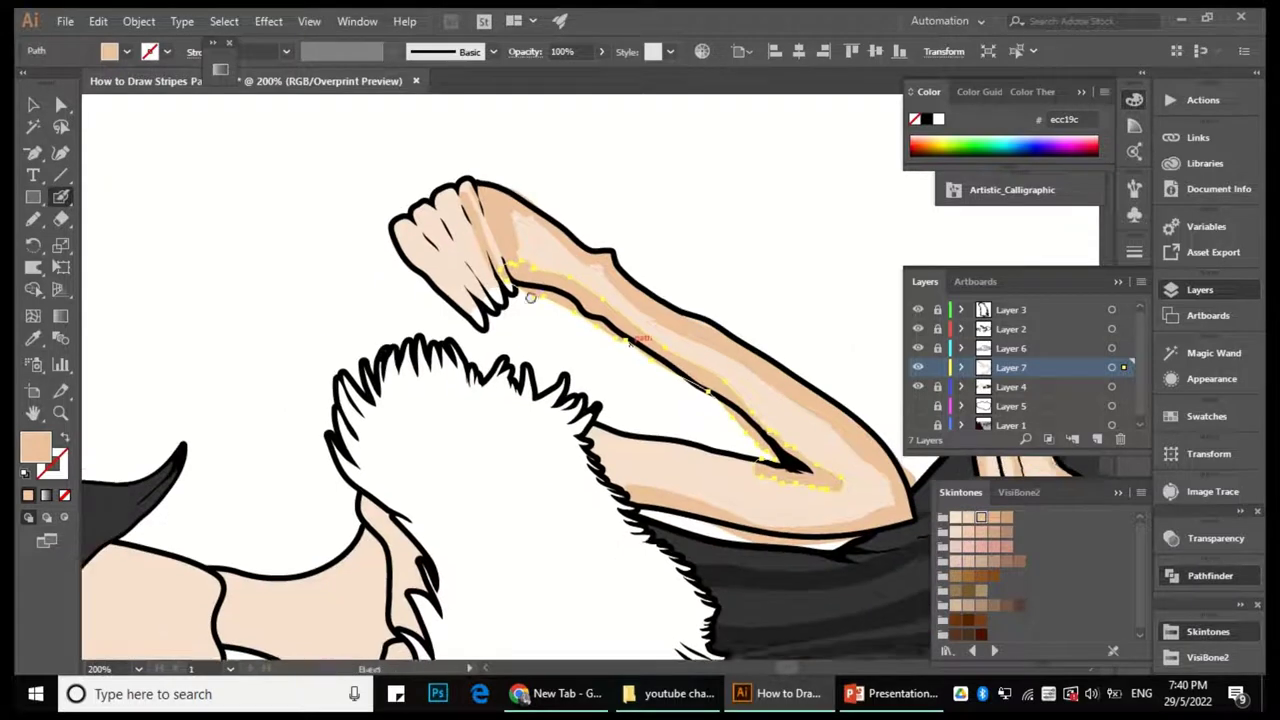
scroll(568, 306, "down", 2)
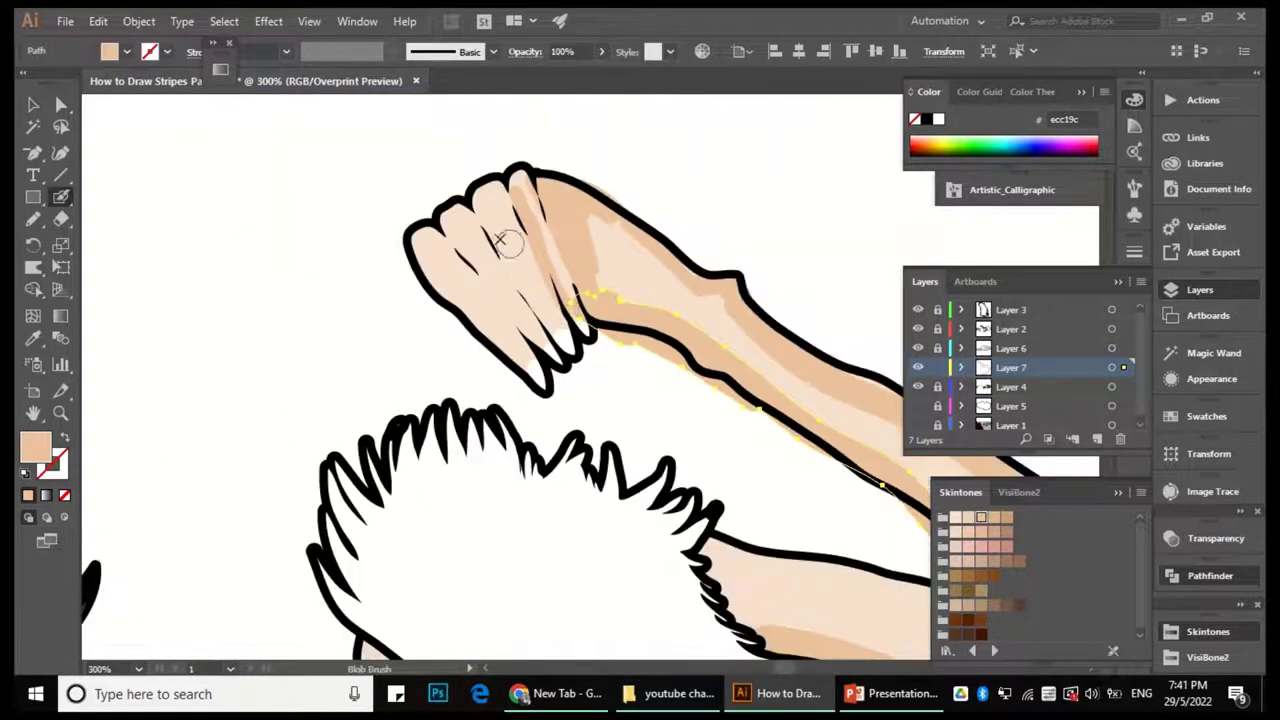
scroll(466, 215, "up", 1)
left_click_drag(400, 255, 555, 155)
key("Return")
key("Tab")
key("Return")
left_click_drag(464, 261, 555, 372)
left_click_drag(486, 218, 575, 360)
Thicken the shading along the lower arm's outer edge from the elbow to the wrist and side of the hand.
scroll(591, 271, "down", 2)
scroll(591, 271, "down", 3)
scroll(620, 489, "down", 1)
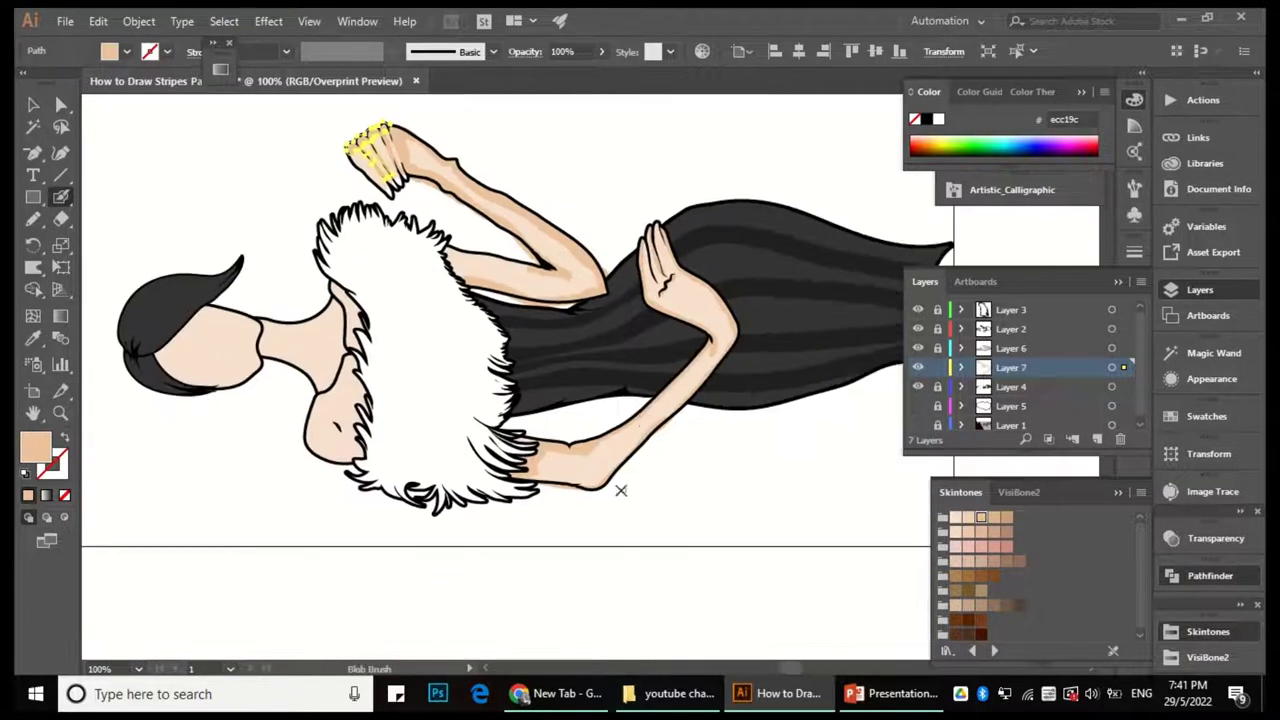
scroll(620, 489, "up", 2)
key("Return")
key("Return")
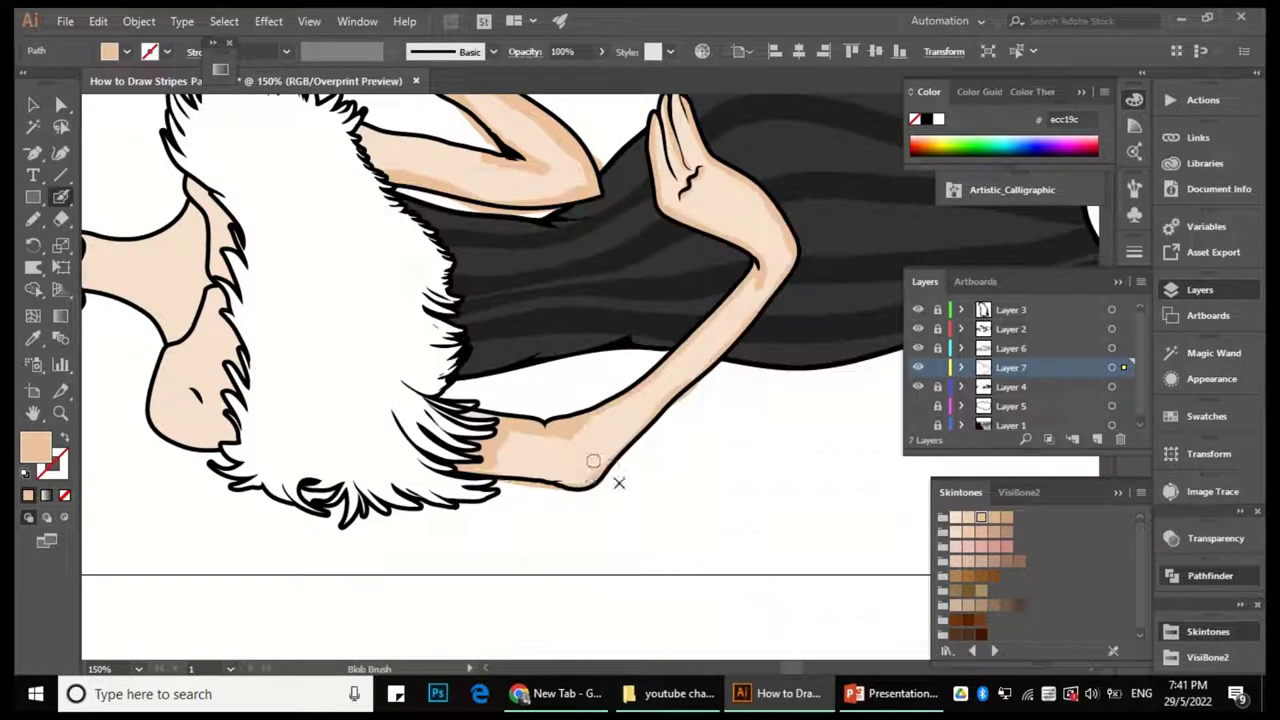
mouse_move(580, 484)
left_mouse_down()
mouse_move(700, 360)
mouse_move(785, 240)
mouse_move(728, 313)
mouse_move(672, 265)
left_mouse_up()
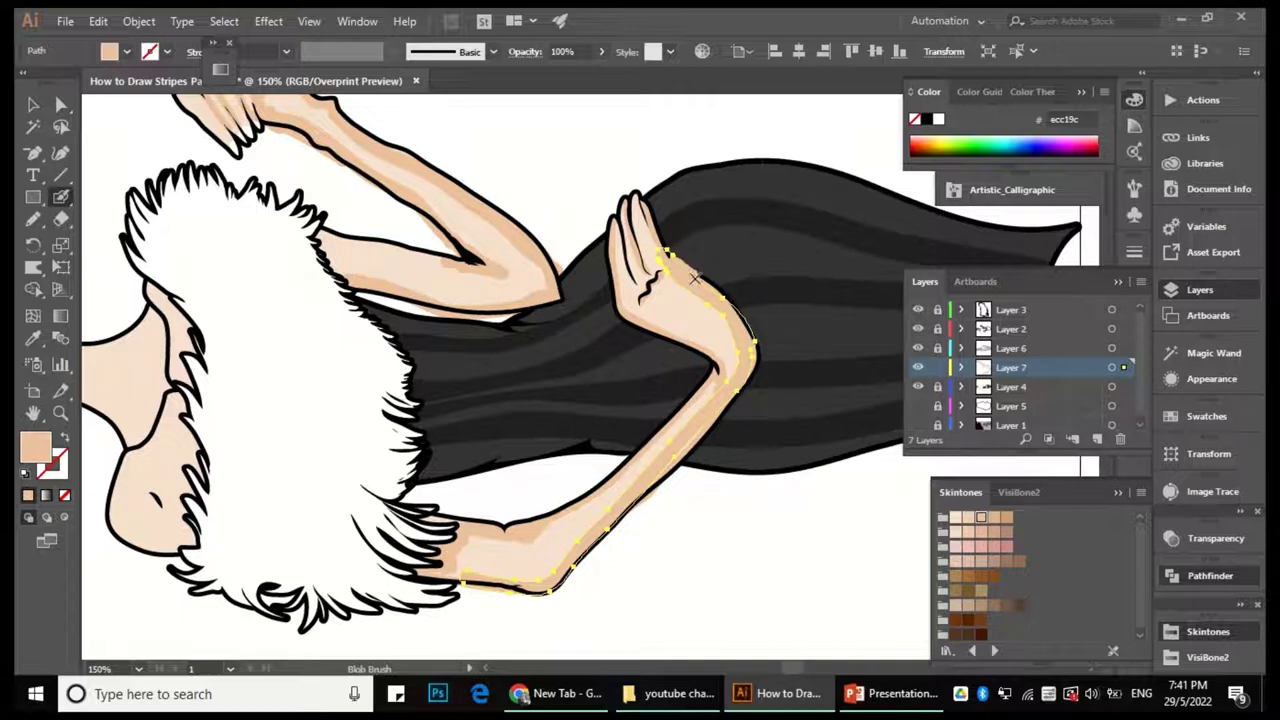
Paint Blob Brush shading on the shoulder, neck and chest, following the outlines and the fur edge.
key("ctrl+0")
scroll(580, 535, "up", 5)
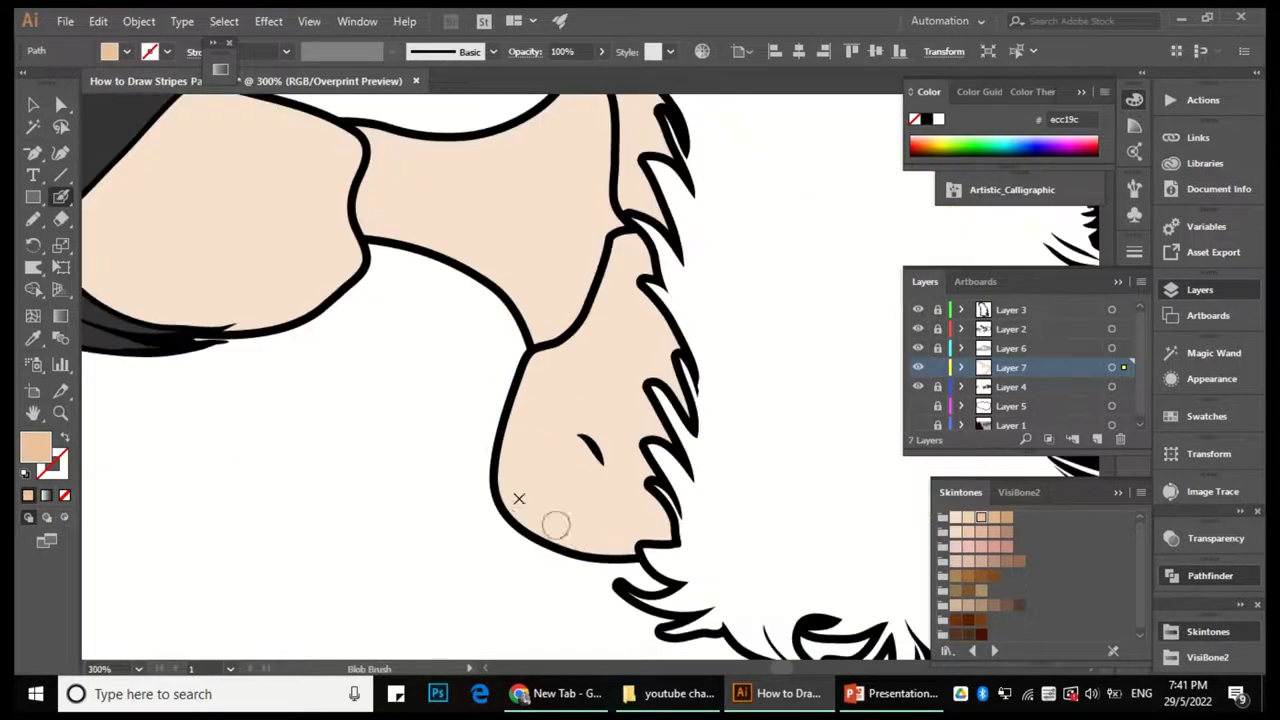
mouse_move(543, 366)
left_mouse_down()
mouse_move(513, 462)
mouse_move(533, 376)
mouse_move(615, 493)
mouse_move(637, 495)
mouse_move(622, 423)
mouse_move(643, 346)
mouse_move(612, 245)
left_mouse_up()
scroll(612, 250, "up", 5)
mouse_move(625, 497)
left_mouse_down()
mouse_move(643, 406)
mouse_move(596, 329)
mouse_move(599, 385)
mouse_move(530, 437)
mouse_move(602, 382)
mouse_move(628, 499)
mouse_move(516, 372)
mouse_move(414, 371)
mouse_move(426, 457)
mouse_move(474, 464)
mouse_move(560, 511)
mouse_move(594, 581)
mouse_move(660, 500)
mouse_move(597, 546)
mouse_move(598, 426)
mouse_move(507, 443)
mouse_move(620, 505)
left_mouse_up()
scroll(595, 386, "down", 2)
scroll(595, 386, "left", 1)
scroll(620, 505, "down", 3)
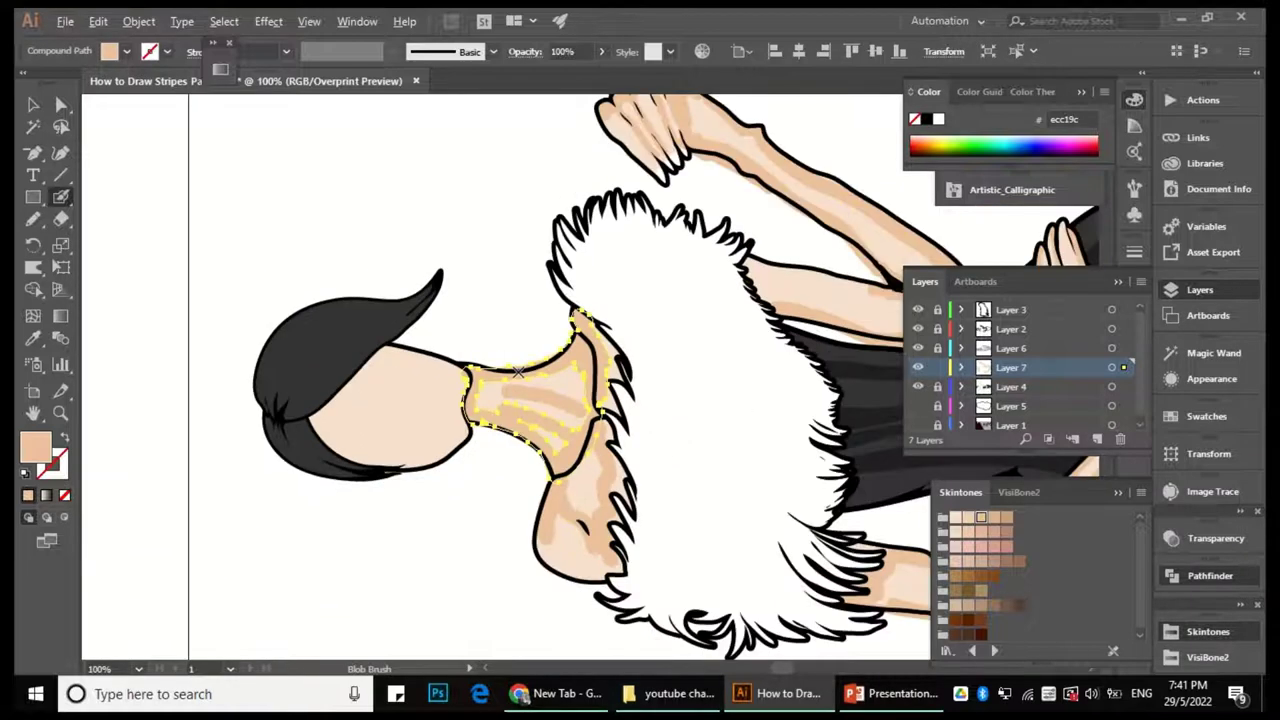
scroll(502, 452, "up", 3)
mouse_move(502, 452)
left_mouse_down()
mouse_move(550, 491)
mouse_move(605, 503)
mouse_move(586, 457)
left_mouse_up()
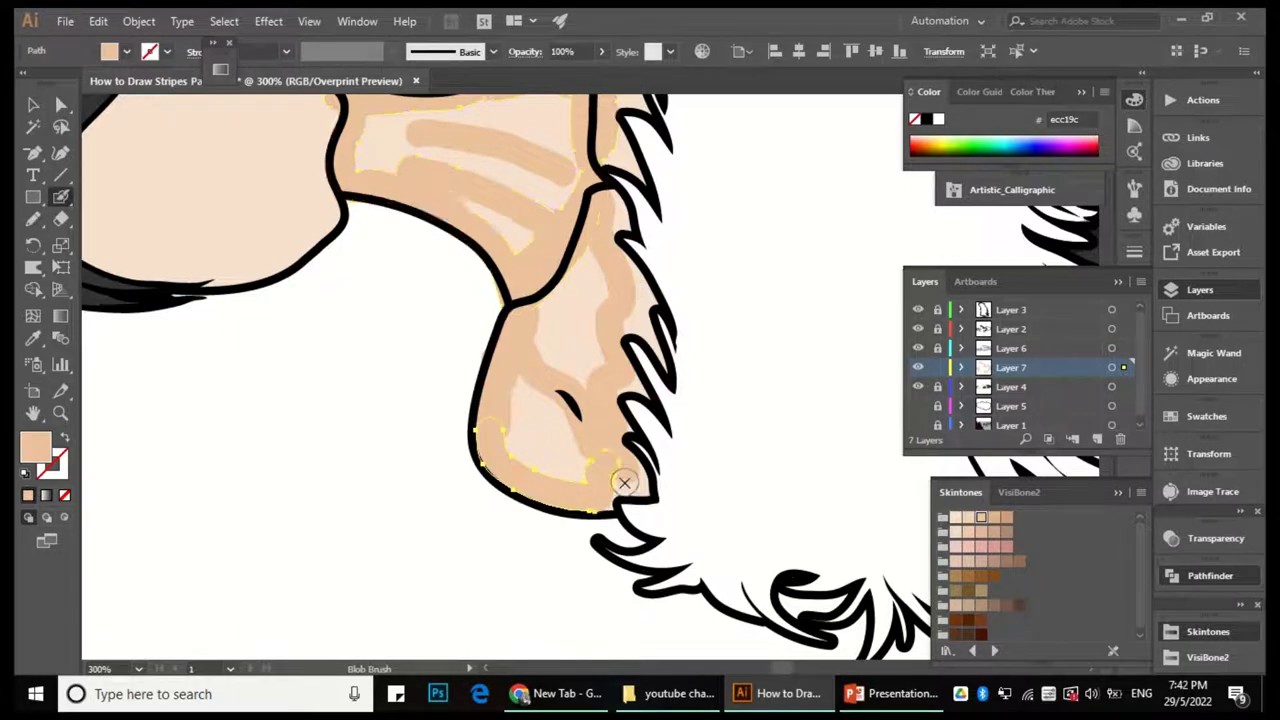
Shade the face along the hairline and jaw edges and fill its lower half with the shadow color.
scroll(586, 457, "down", 3)
scroll(408, 393, "up", 3)
left_click(497, 389, "ctrl")
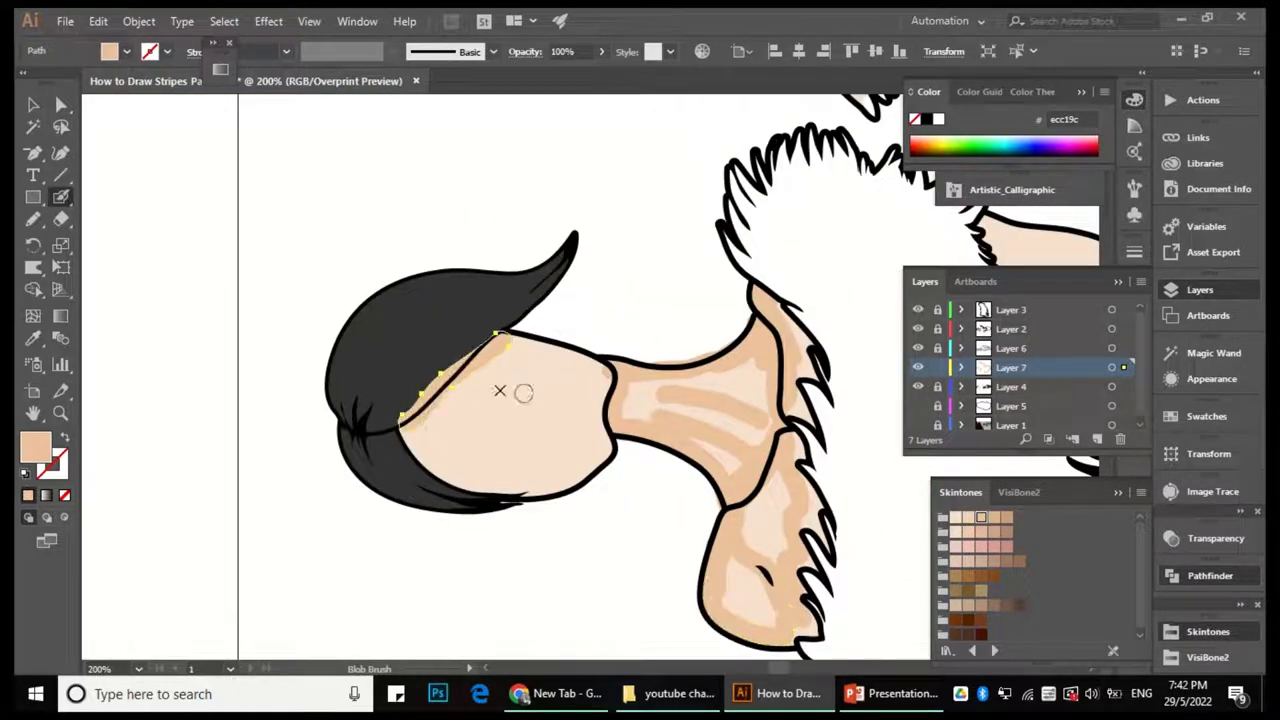
mouse_move(410, 432)
left_mouse_down()
mouse_move(507, 334)
mouse_move(598, 371)
left_mouse_up()
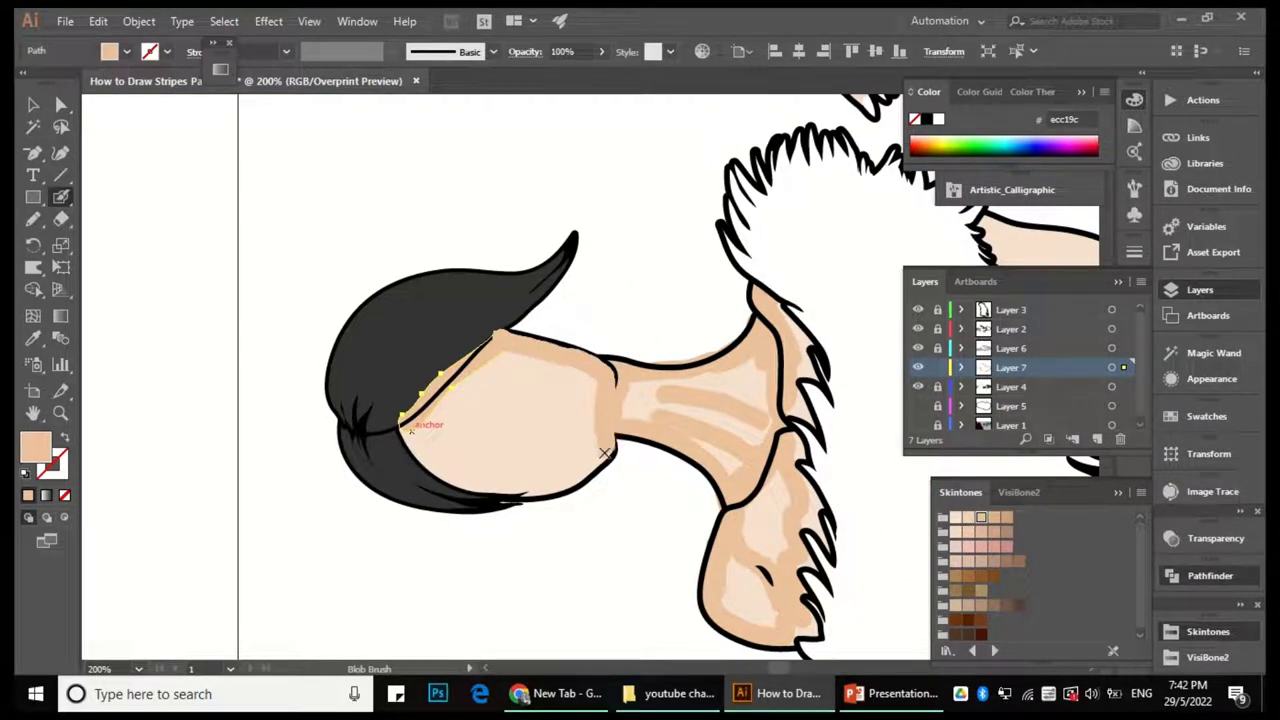
mouse_move(604, 452)
left_mouse_down()
mouse_move(526, 486)
mouse_move(410, 445)
left_mouse_up()
mouse_move(528, 484)
left_mouse_down()
mouse_move(582, 455)
mouse_move(431, 449)
mouse_move(548, 443)
left_mouse_up()
scroll(480, 428, "up", 3)
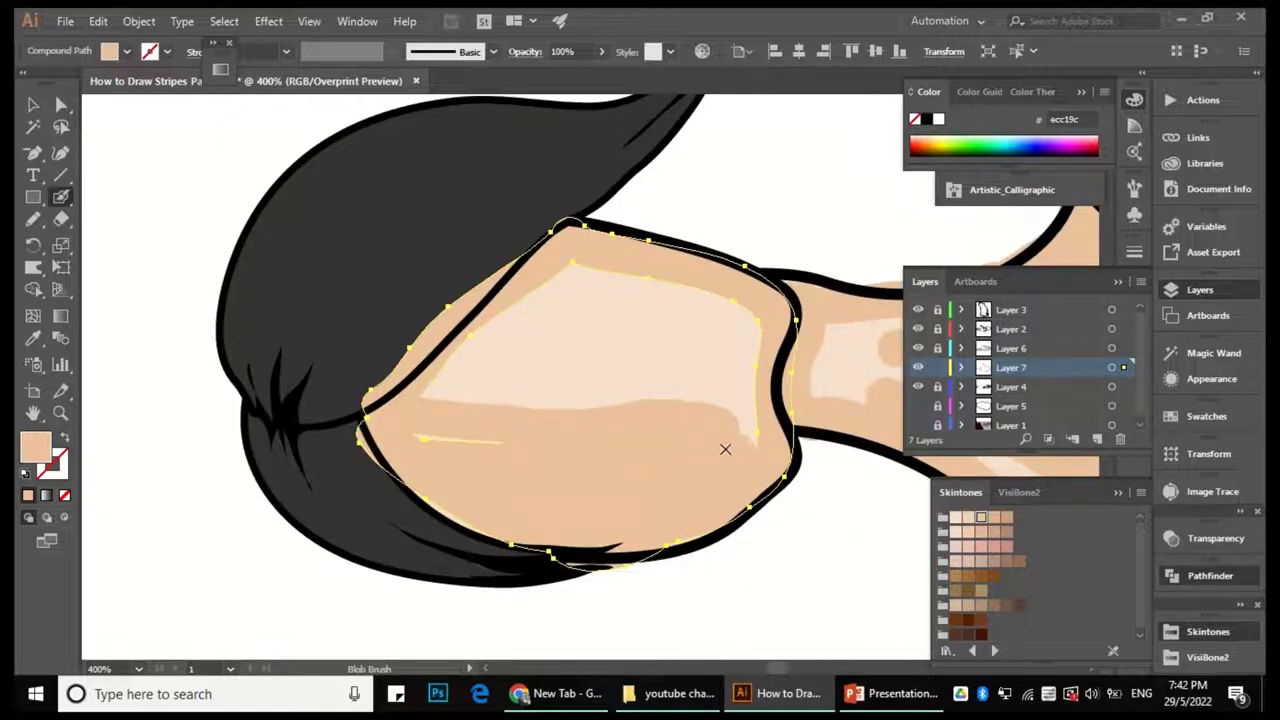
scroll(412, 484, "down", 5)
Select all the skin shading shapes on Layer 7 with the Magic Wand and group them.
key("v")
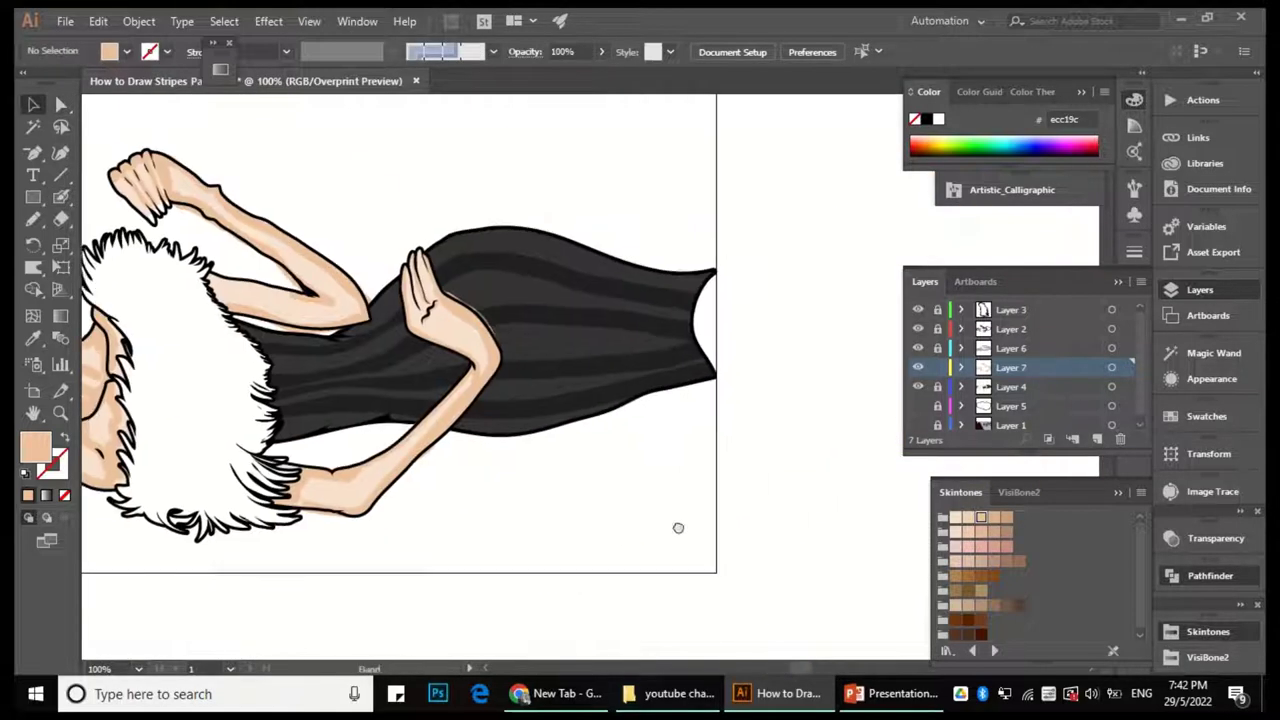
left_click(695, 425)
key("y")
left_click(503, 290)
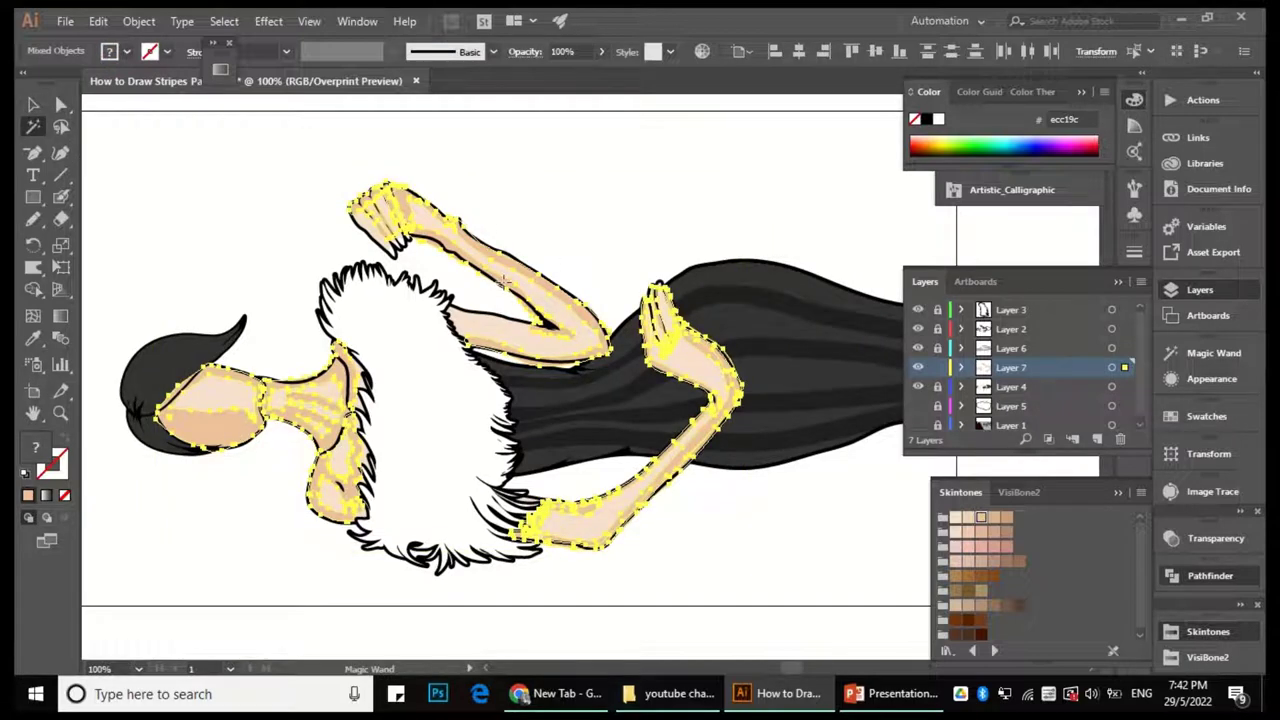
left_click(960, 367)
scroll(987, 382, "down", 3)
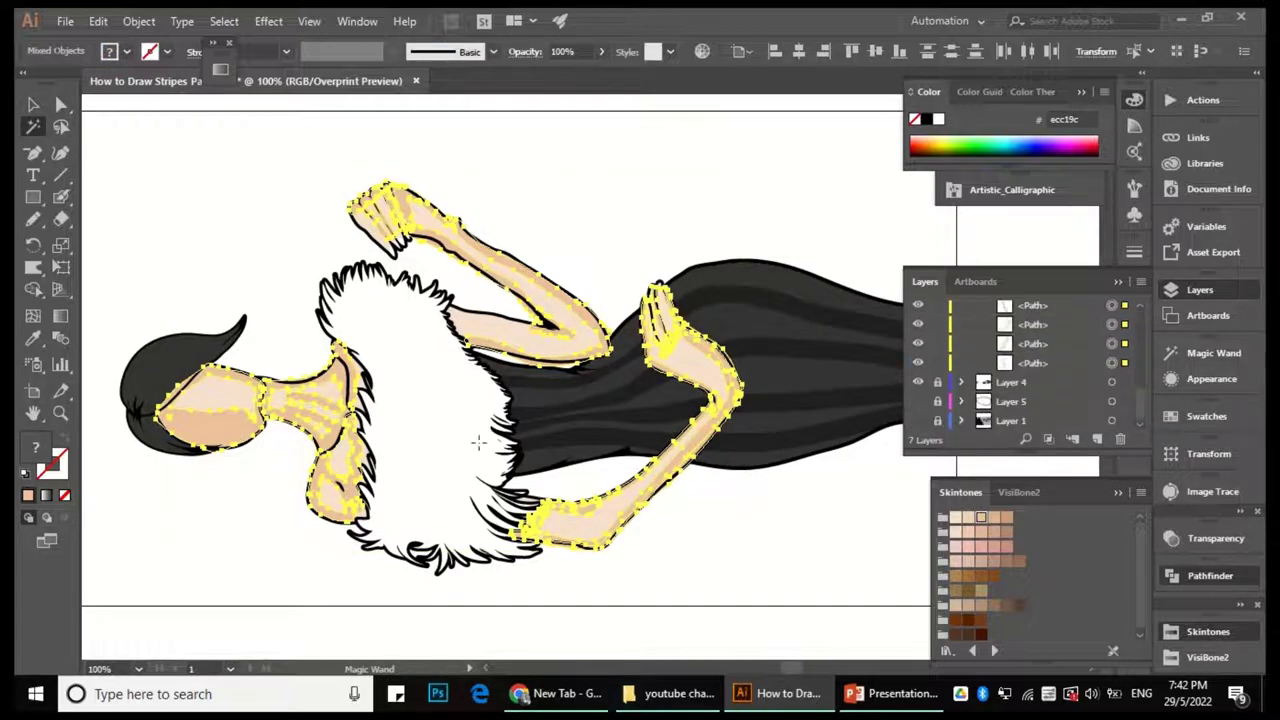
scroll(566, 386, "up", 10)
key("ctrl+g")
scroll(377, 409, "down", 10)
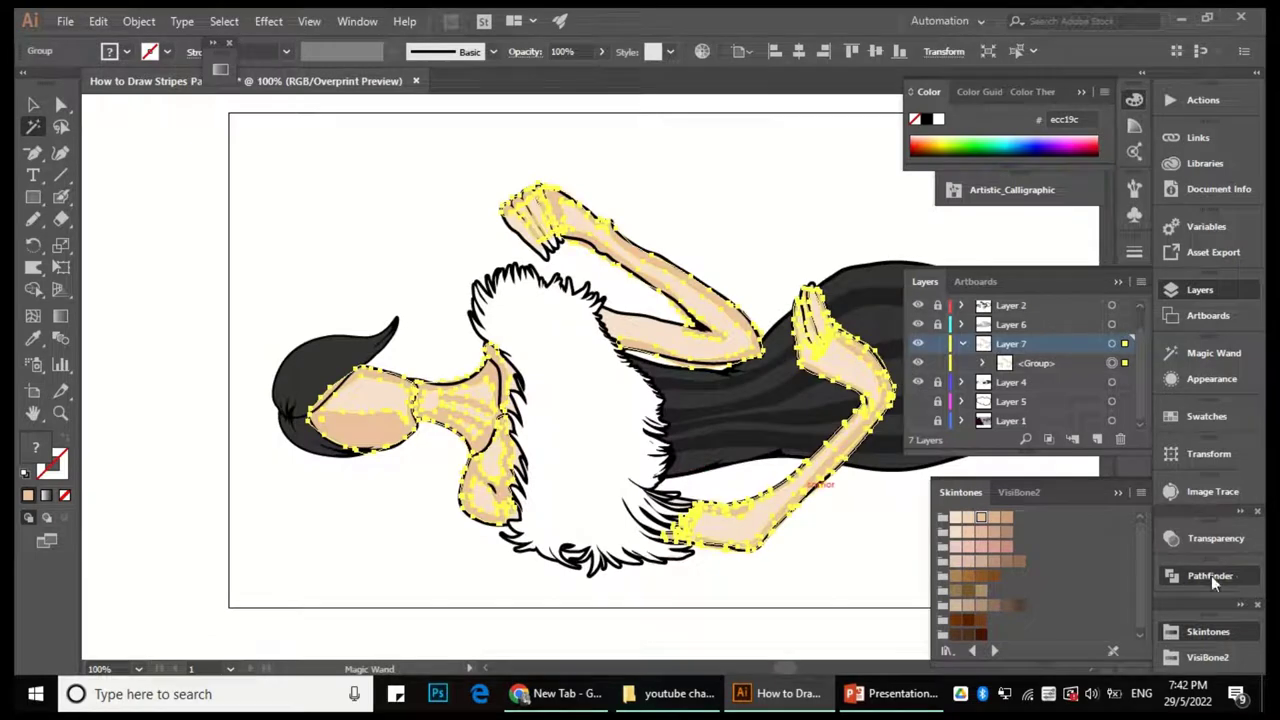
Unite the grouped skin shading with Pathfinder and expand the group's contents under Layer 7.
left_click(1195, 576)
left_click(957, 605)
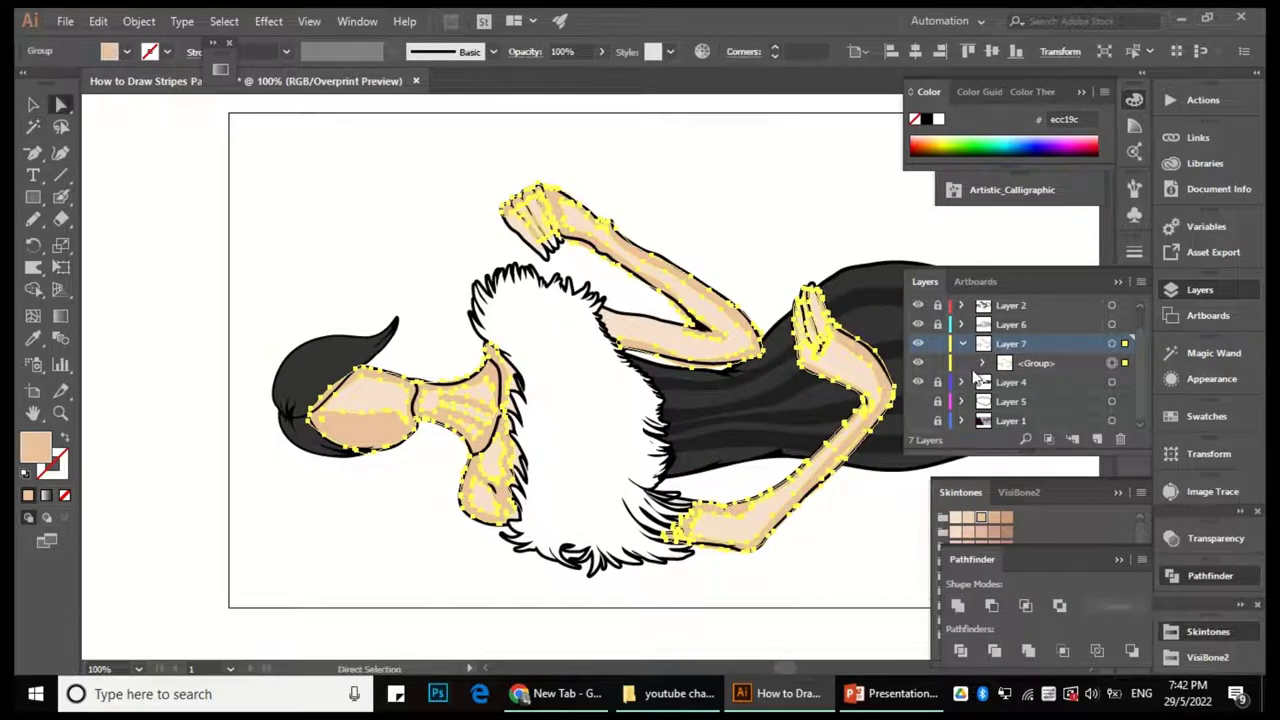
left_click(984, 362)
scroll(731, 277, "down", 2)
Select the skin shading compound path on the lower hand with the Direct Selection tool.
key("a")
scroll(761, 365, "up", 6)
left_click(761, 365)
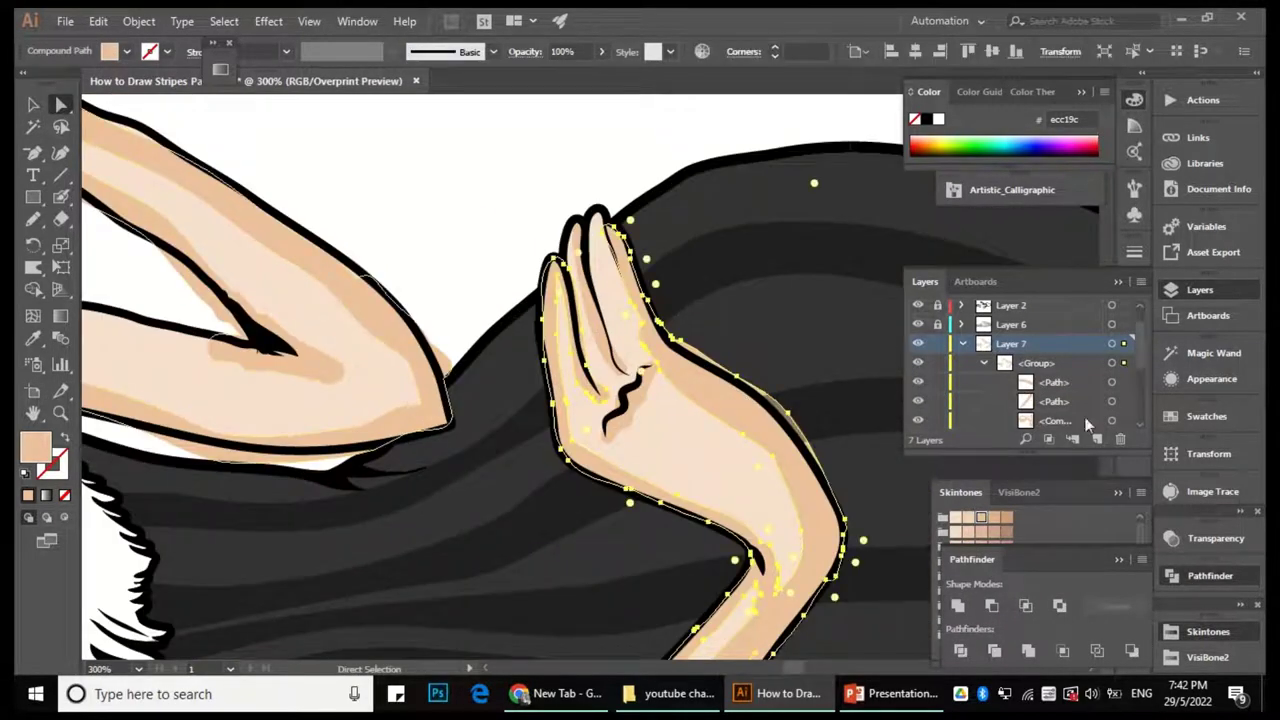
scroll(688, 353, "down", 3)
scroll(688, 353, "up", 4)
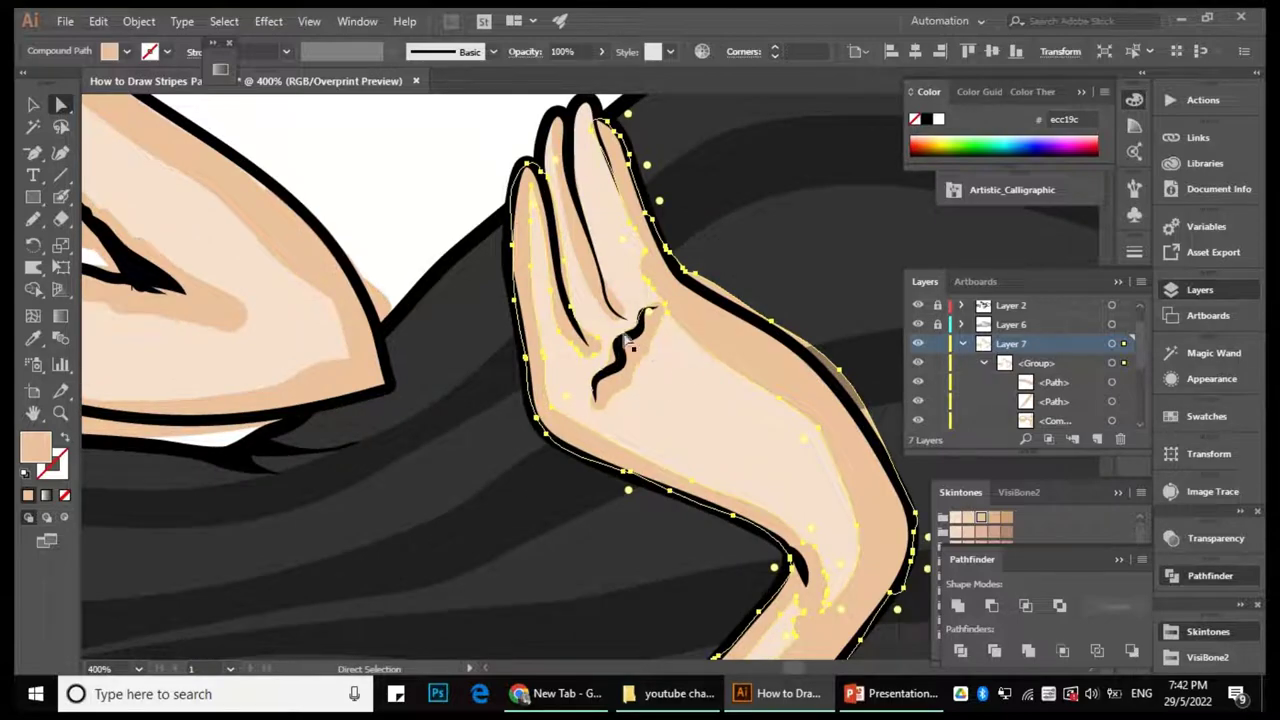
scroll(620, 358, "down", 3)
scroll(400, 220, "up", 3)
Try to extend the raised upper arm's shading along the fur edge by redrawing its outline with the Pencil tool.
key("n")
left_click_drag(443, 343, 751, 412)
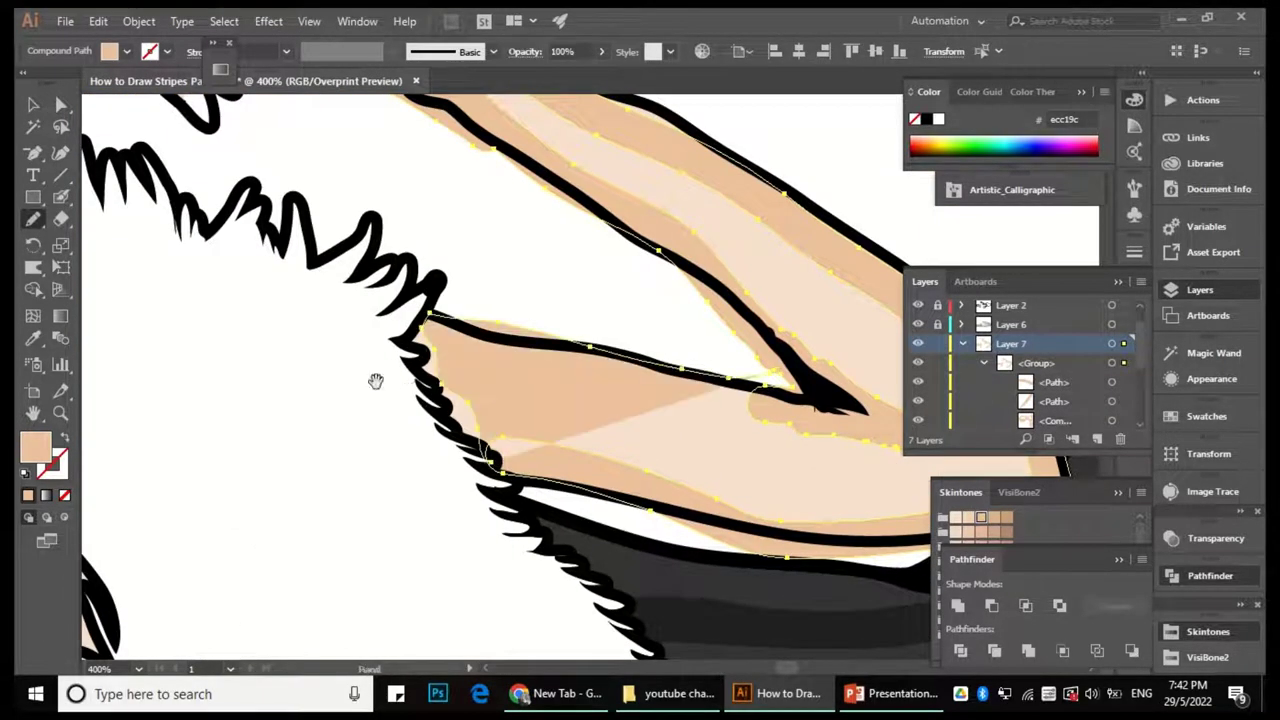
scroll(440, 378, "up", 2)
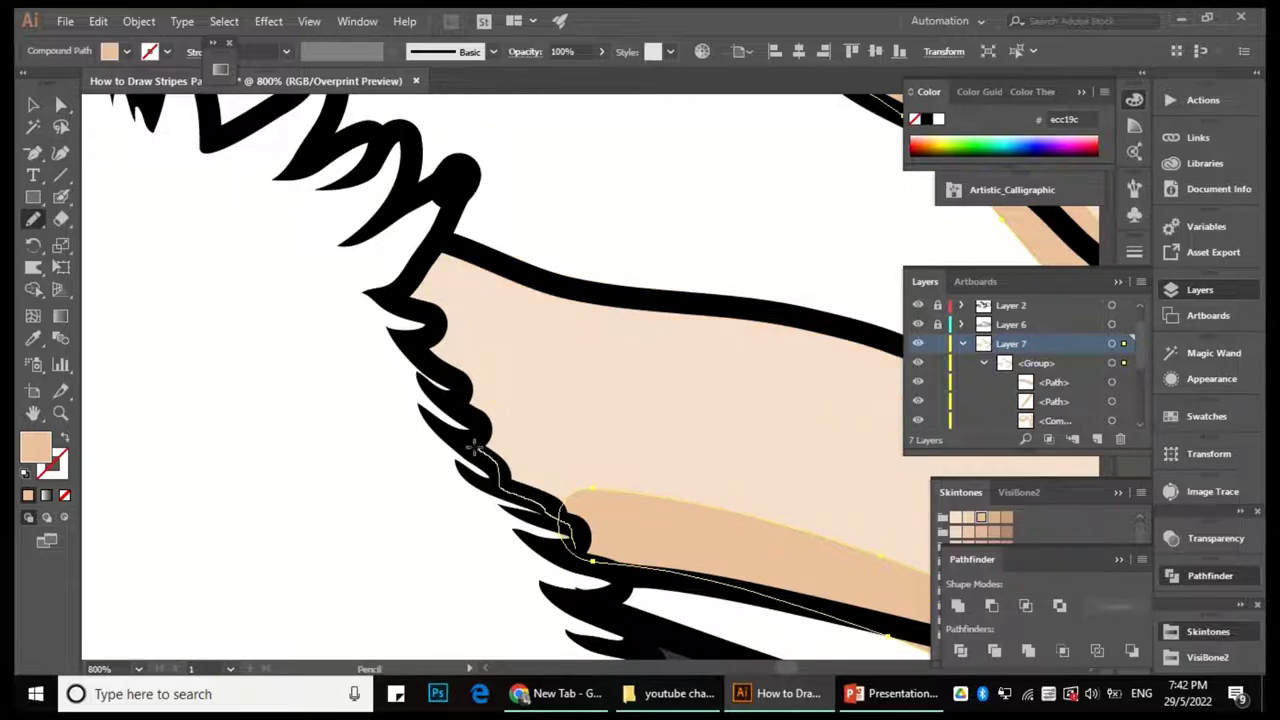
left_click_drag(409, 297, 407, 295)
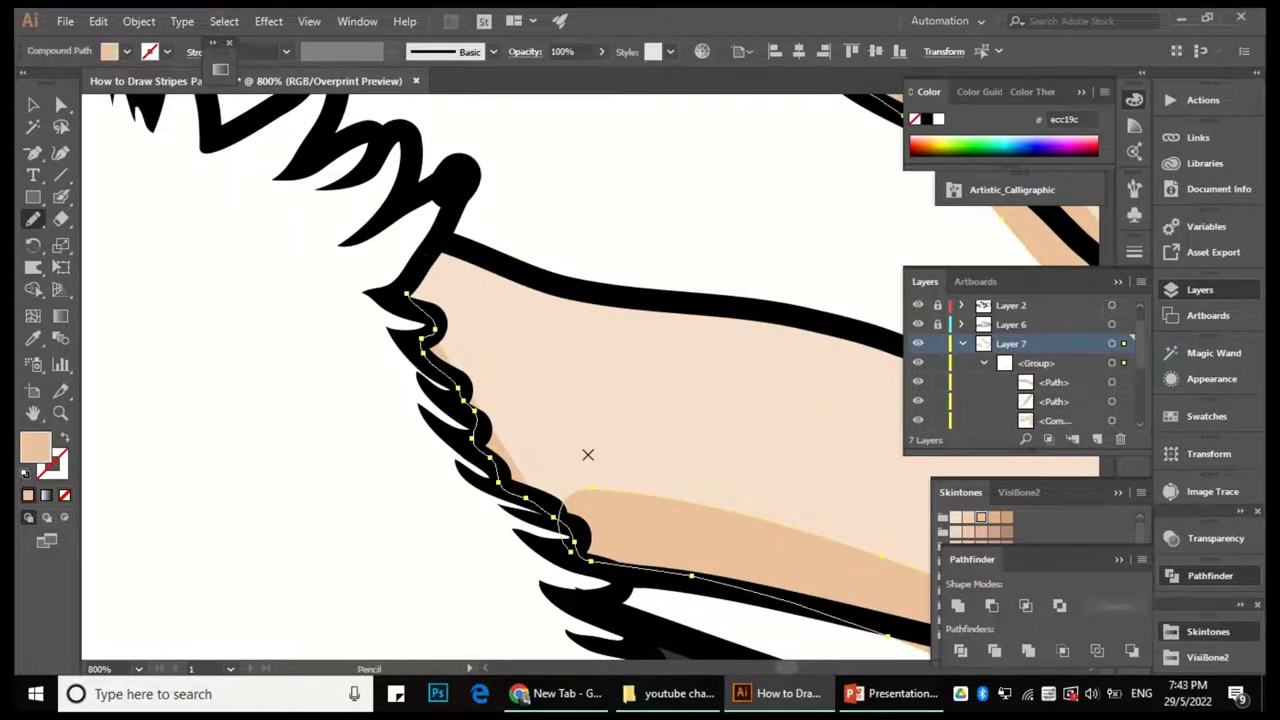
scroll(549, 403, "down", 4)
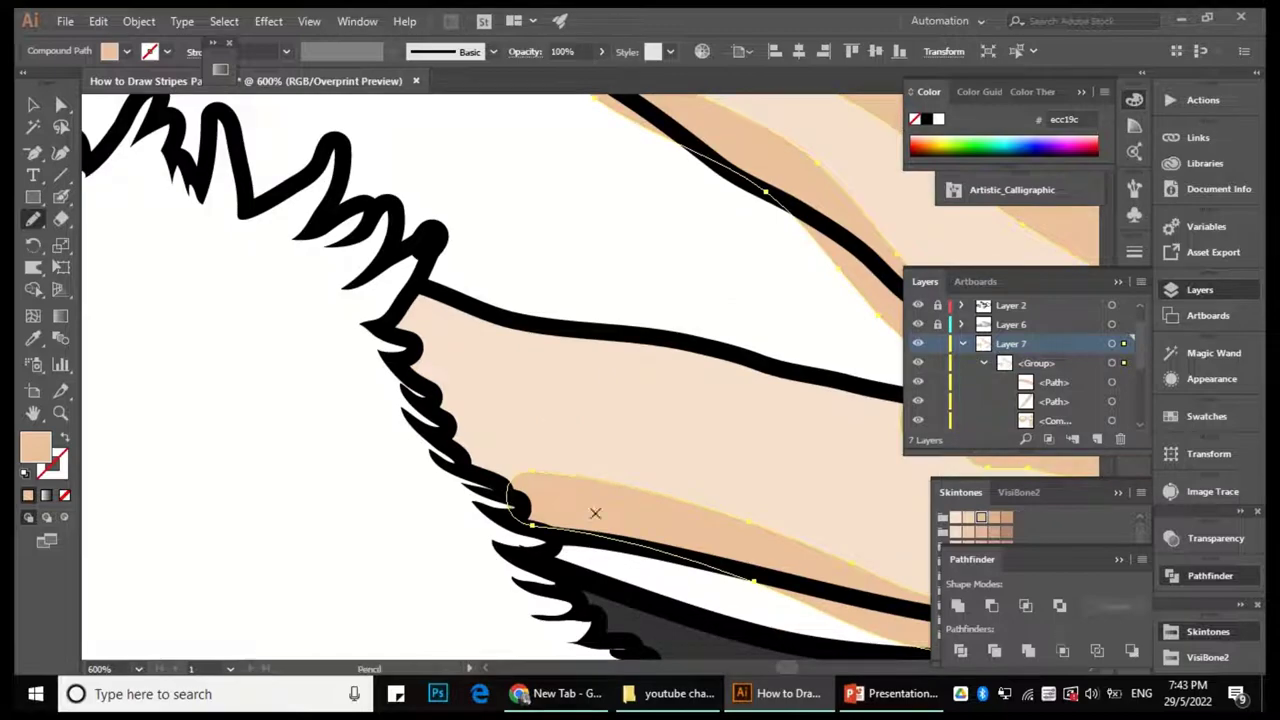
Round off the shading edge around the finger highlight on the raised hand with the Pencil tool.
scroll(289, 229, "up", 1)
scroll(466, 371, "up", 1)
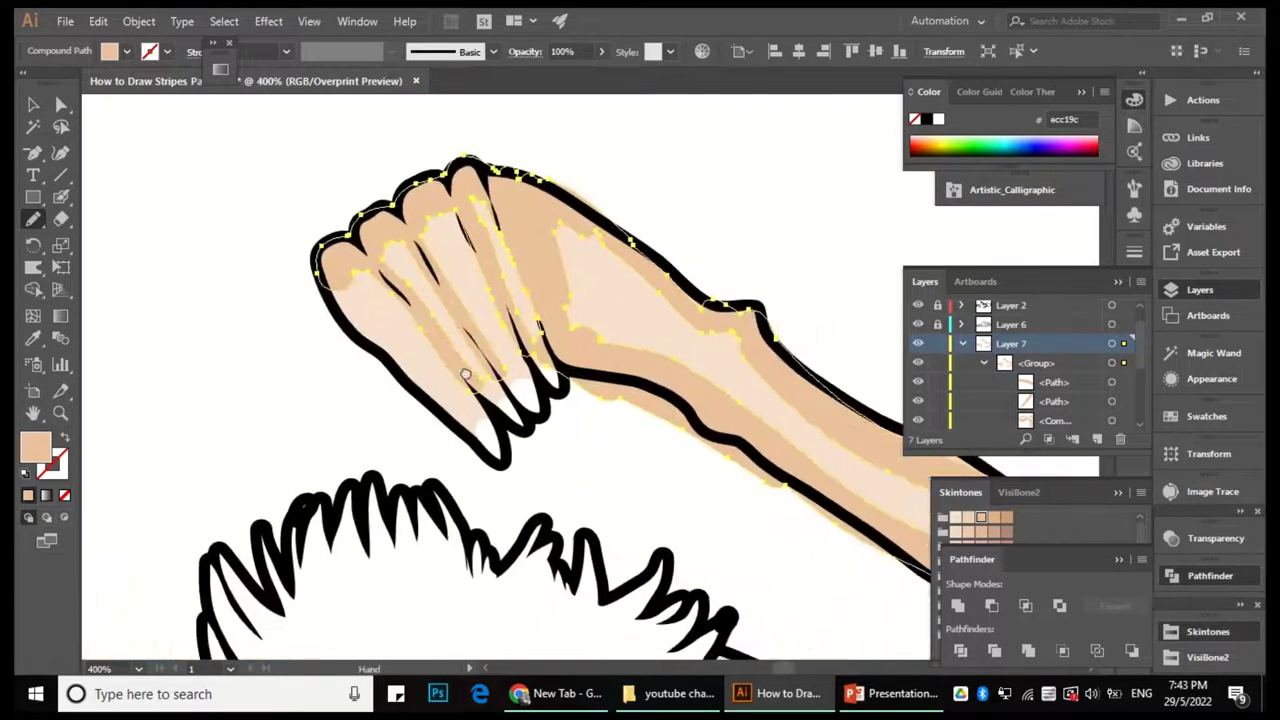
scroll(437, 401, "up", 2)
left_click_drag(452, 430, 440, 420)
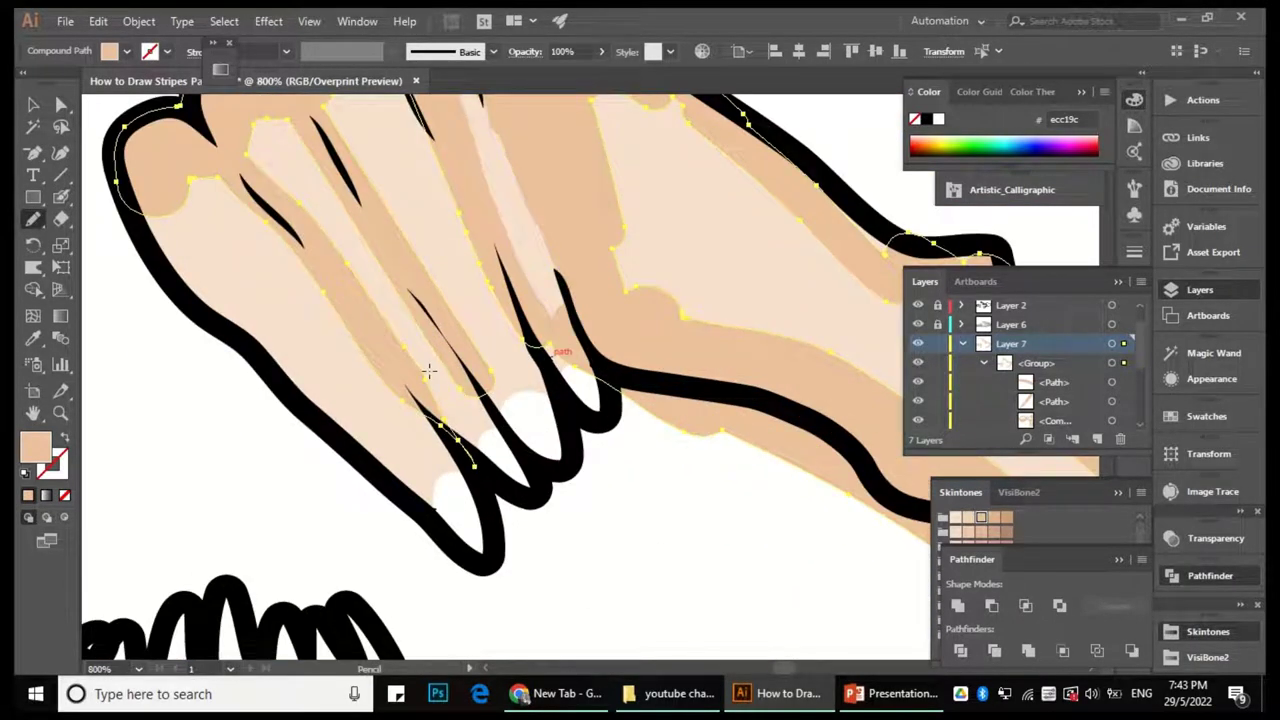
scroll(481, 352, "up", 2)
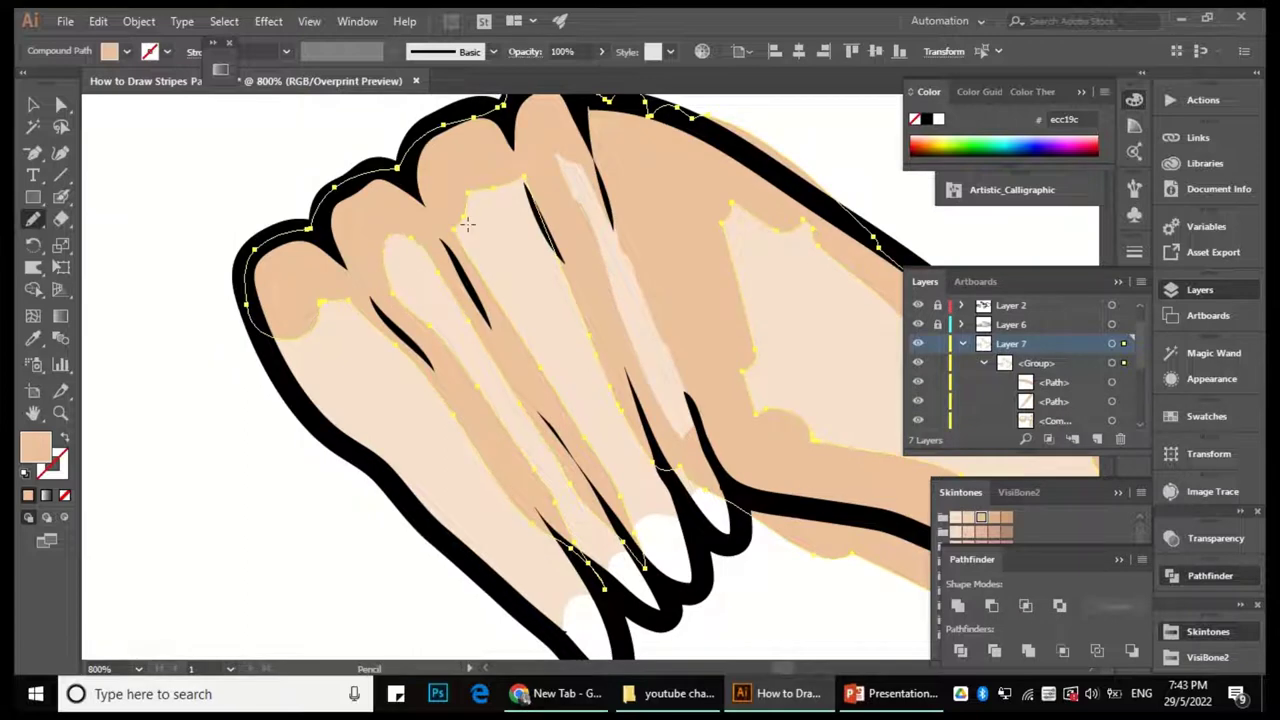
mouse_move(466, 222)
left_mouse_down()
mouse_move(521, 204)
mouse_move(590, 287)
left_mouse_up()
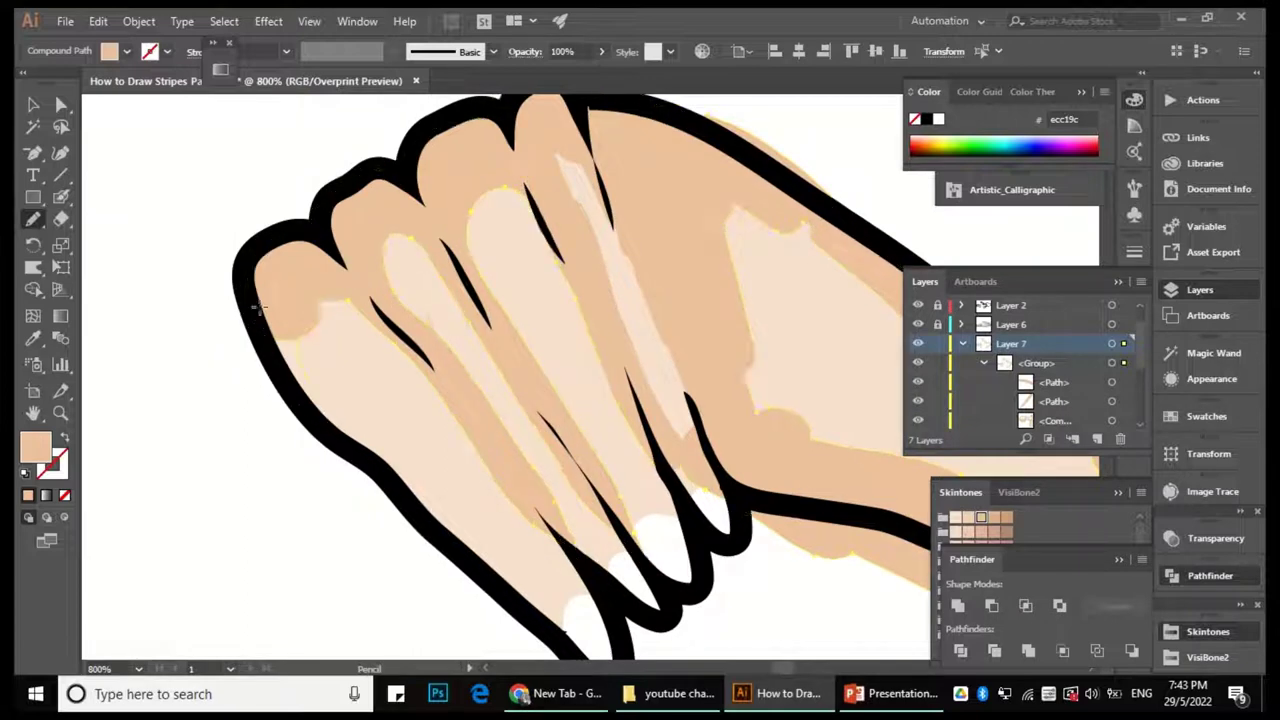
Redraw the jagged shading edges around the highlight on the back of the raised hand as smooth curves.
scroll(691, 428, "right", 5)
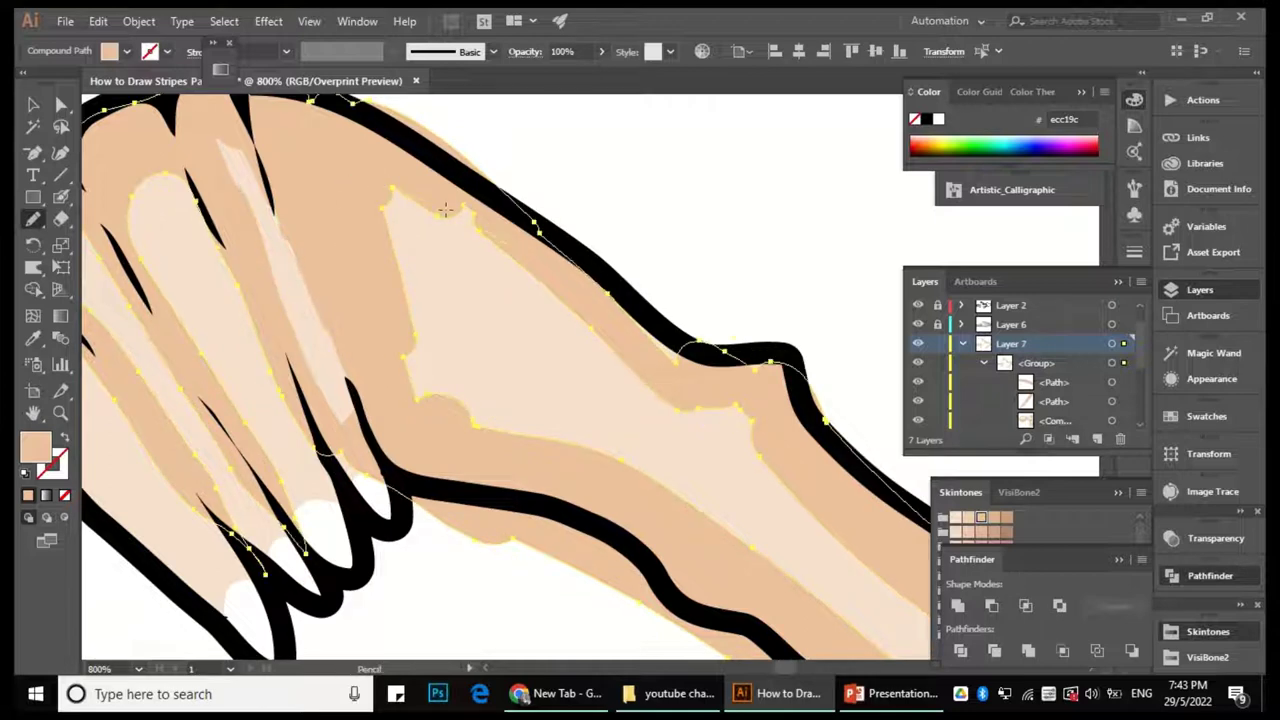
left_click_drag(455, 428, 458, 425)
scroll(460, 410, "up", 1)
scroll(460, 410, "left", 1)
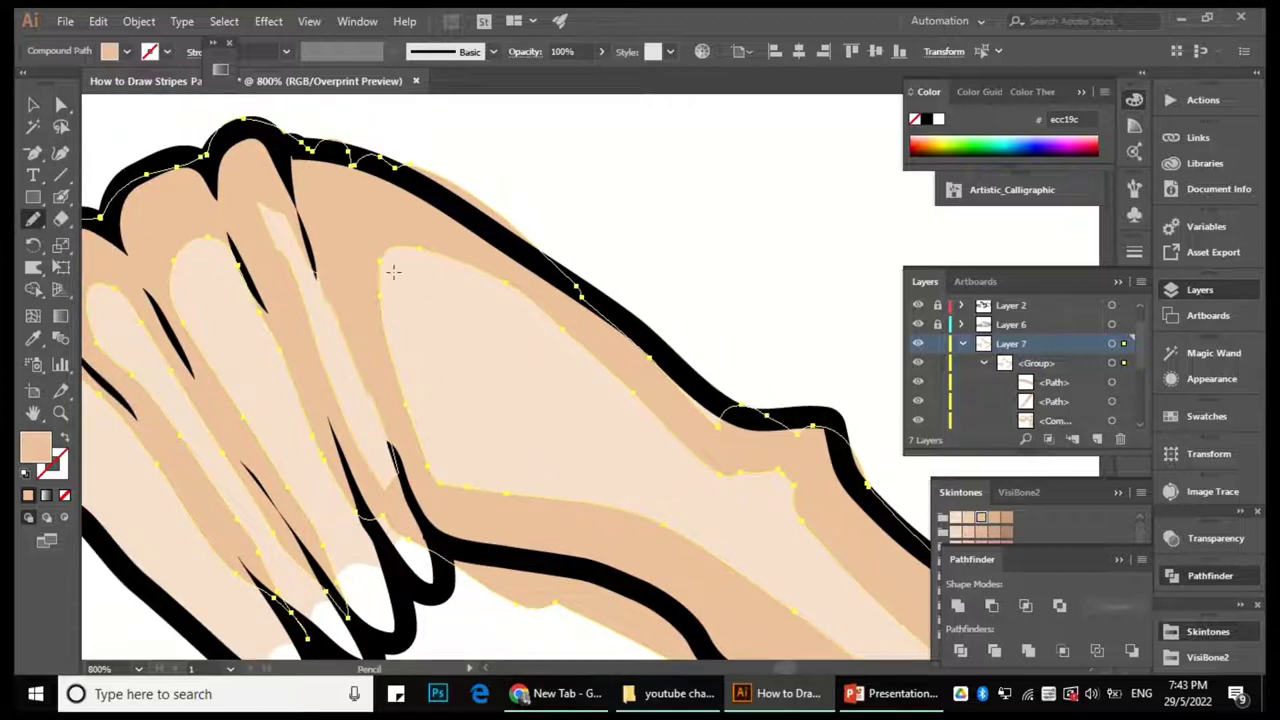
left_click_drag(383, 262, 530, 297)
Smooth the shading edge below the wrist bump on the raised forearm with the Pencil tool.
scroll(403, 315, "up", 2)
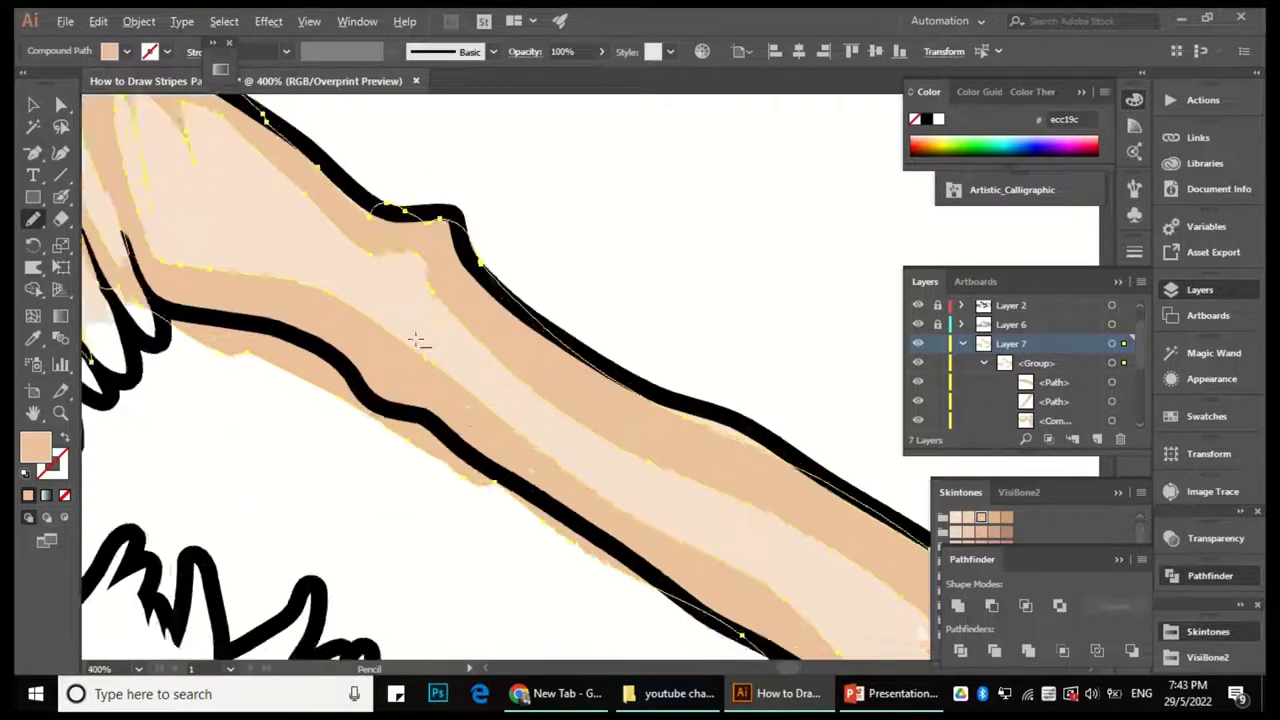
scroll(500, 354, "up", 2)
left_click_drag(369, 213, 444, 227)
scroll(500, 293, "down", 4)
scroll(423, 363, "down", 1)
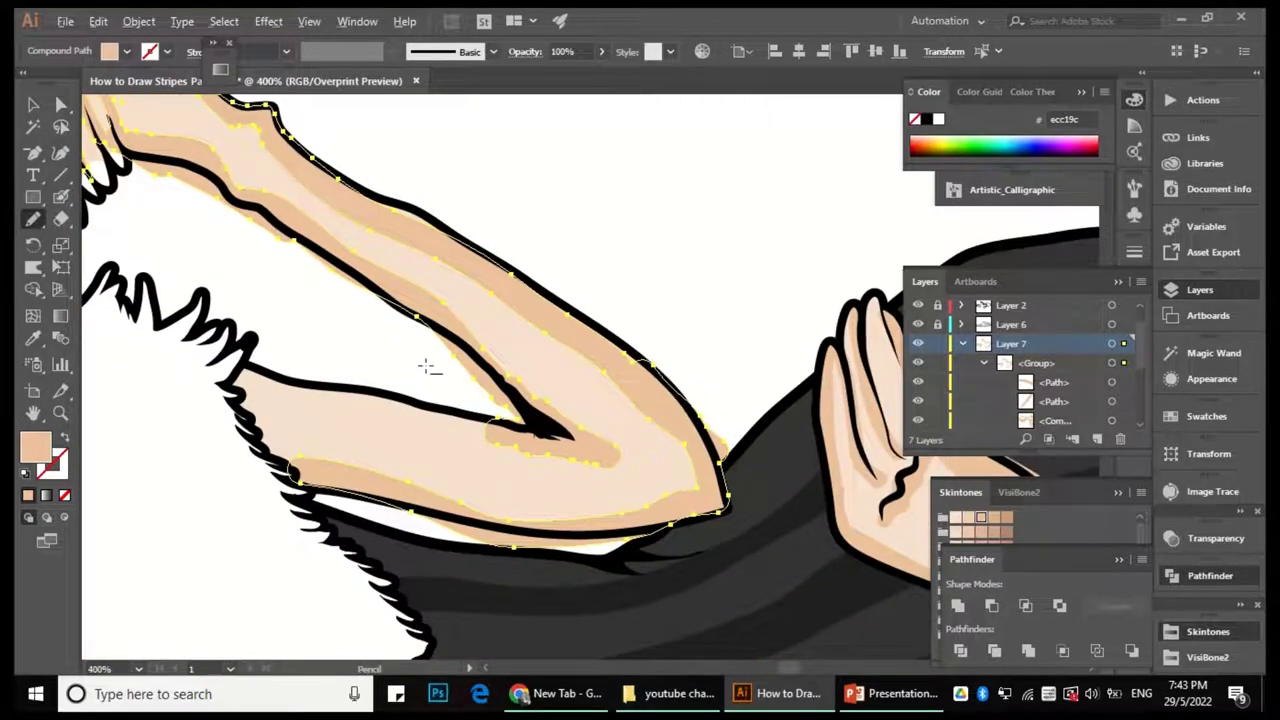
Extend the shading at the raised arm's inner elbow along the upper arm to the fur edge.
scroll(376, 272, "up", 4)
scroll(403, 256, "down", 3)
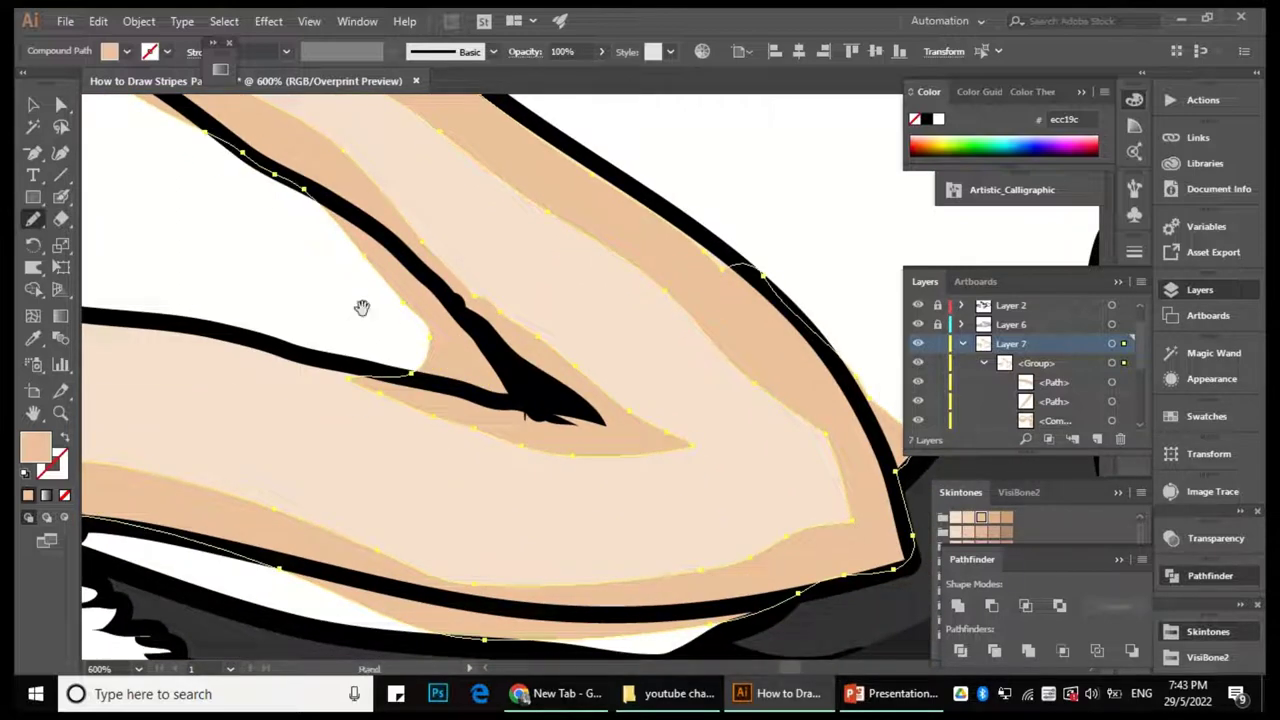
scroll(366, 306, "left", 3)
scroll(451, 309, "down", 1)
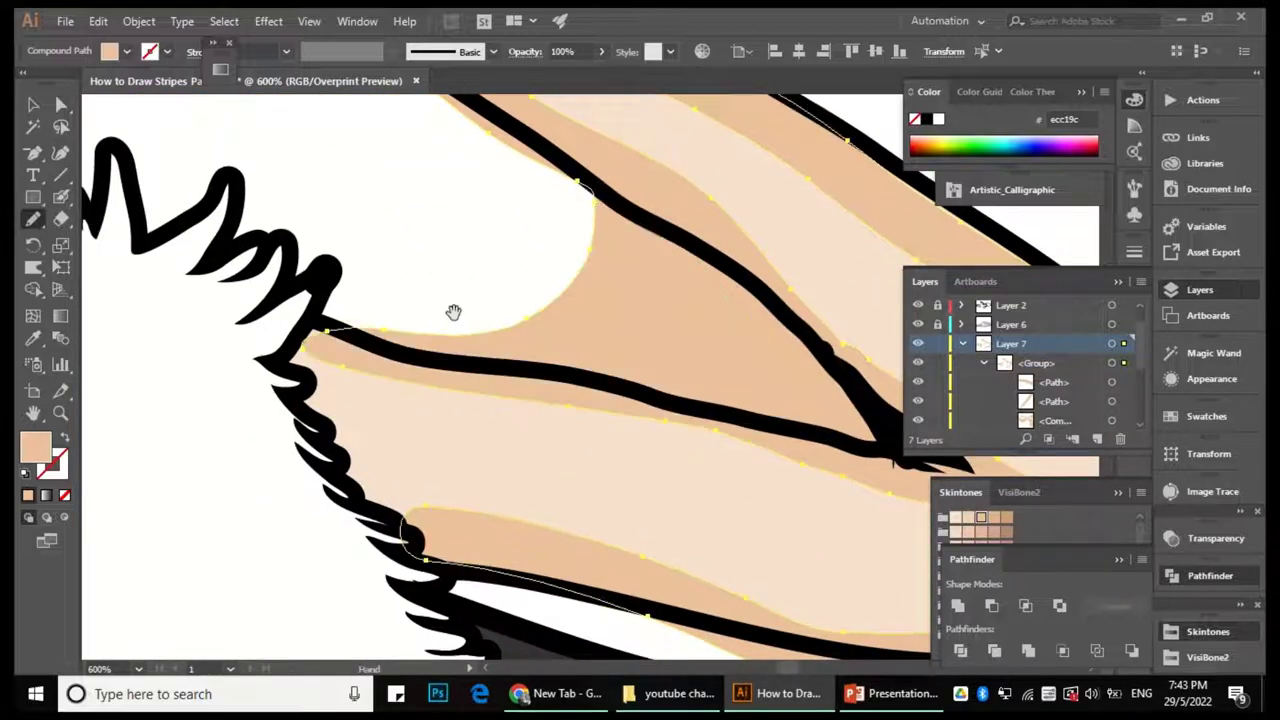
Redraw the upper arm's shading down along the fur edge to join the lower shading, and deselect it.
scroll(385, 298, "left", 1)
scroll(460, 273, "up", 1)
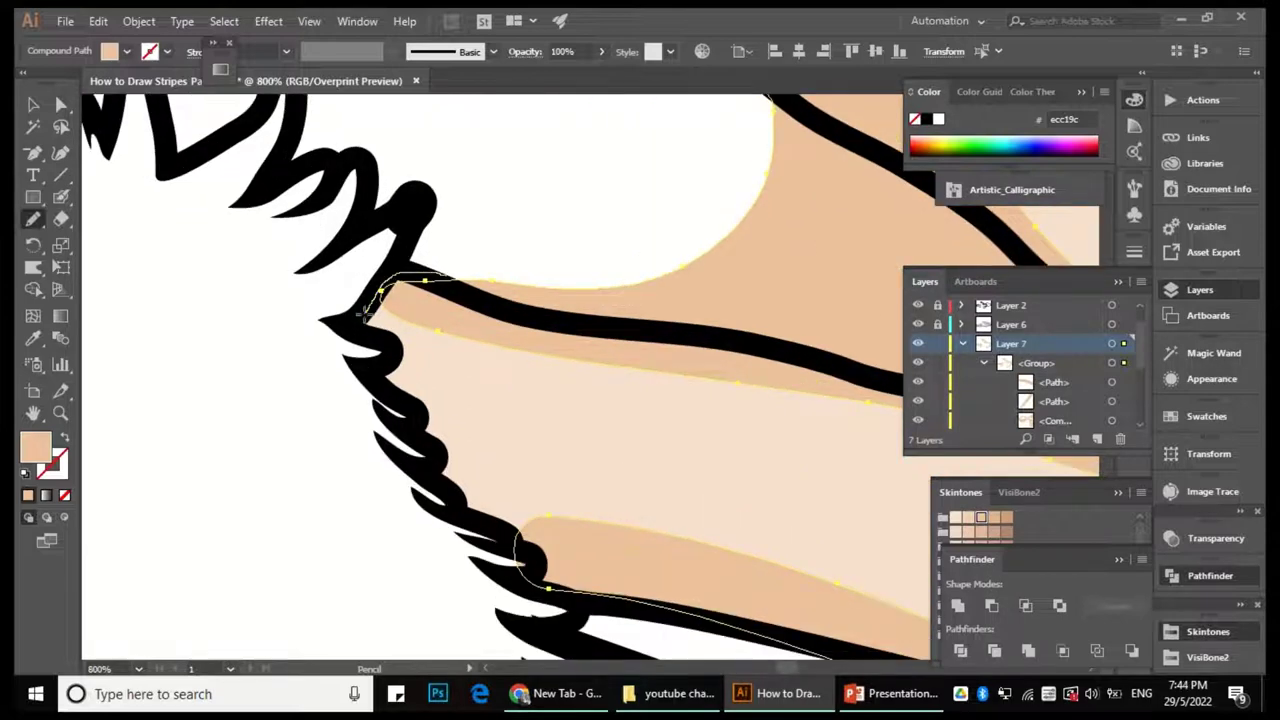
left_click_drag(531, 507, 485, 358)
scroll(656, 405, "down", 5)
key("ctrl+shift+a")
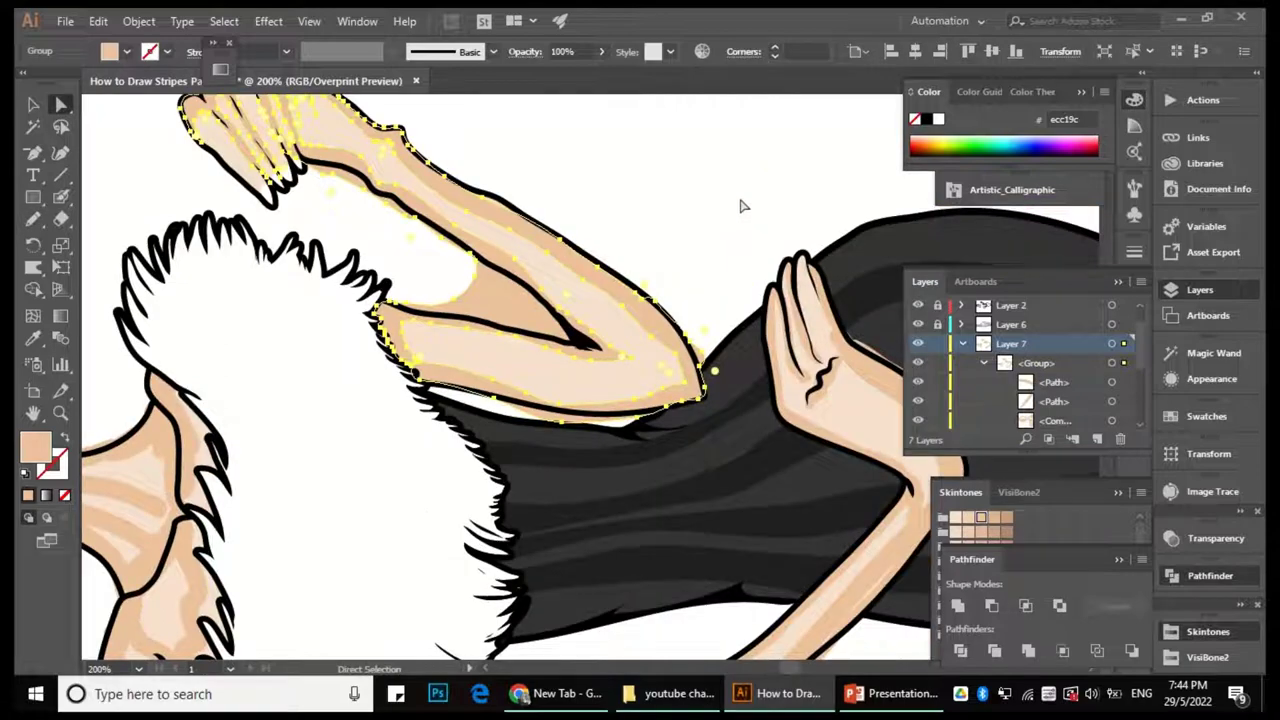
Select the palm crease shading on the lower hand and reshape it with the Pencil tool to follow the crease with tapered ends.
key("a")
scroll(214, 342, "down", 2)
scroll(585, 288, "up", 3)
scroll(585, 288, "up", 4)
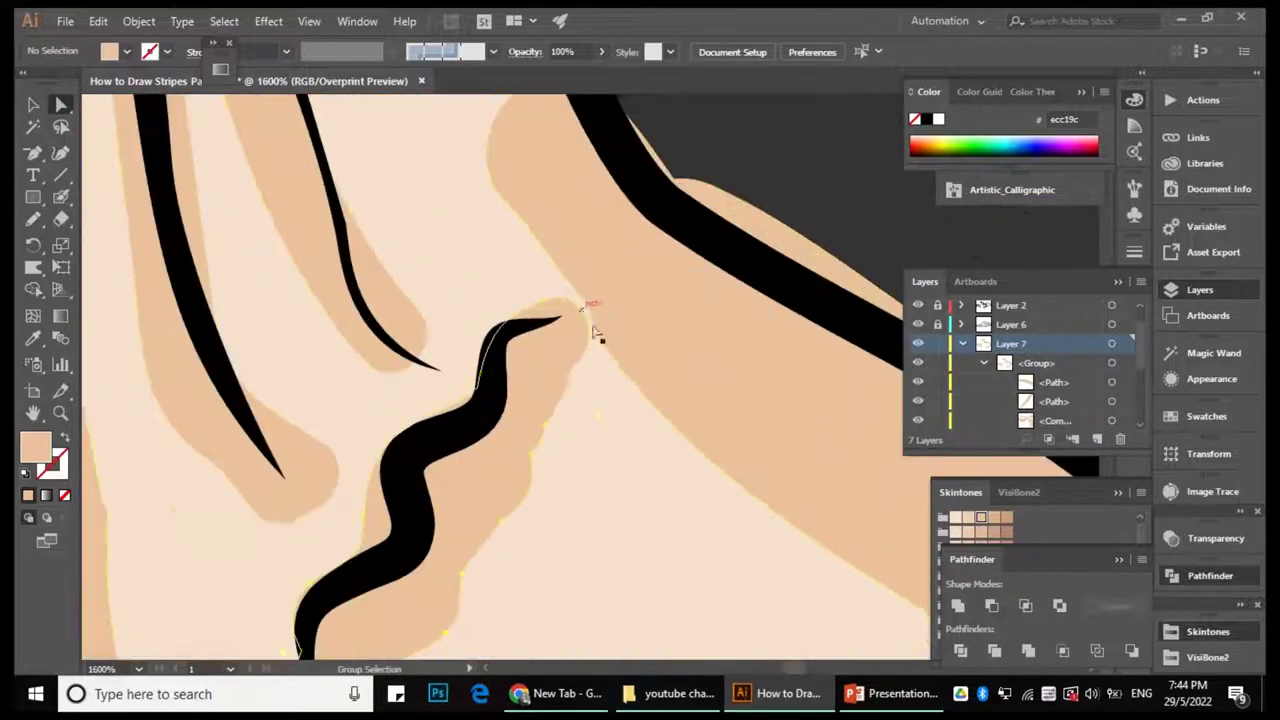
left_click(585, 352)
key("n")
scroll(342, 541, "up", 1)
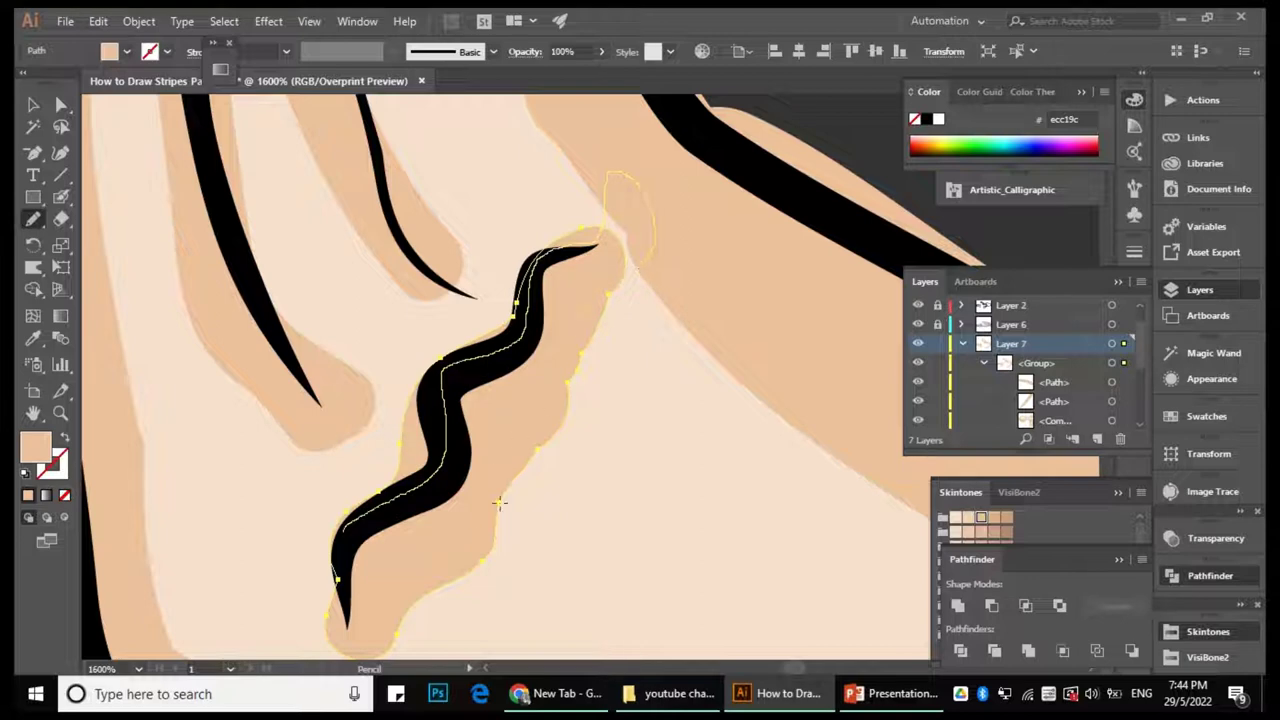
left_click_drag(411, 610, 455, 401)
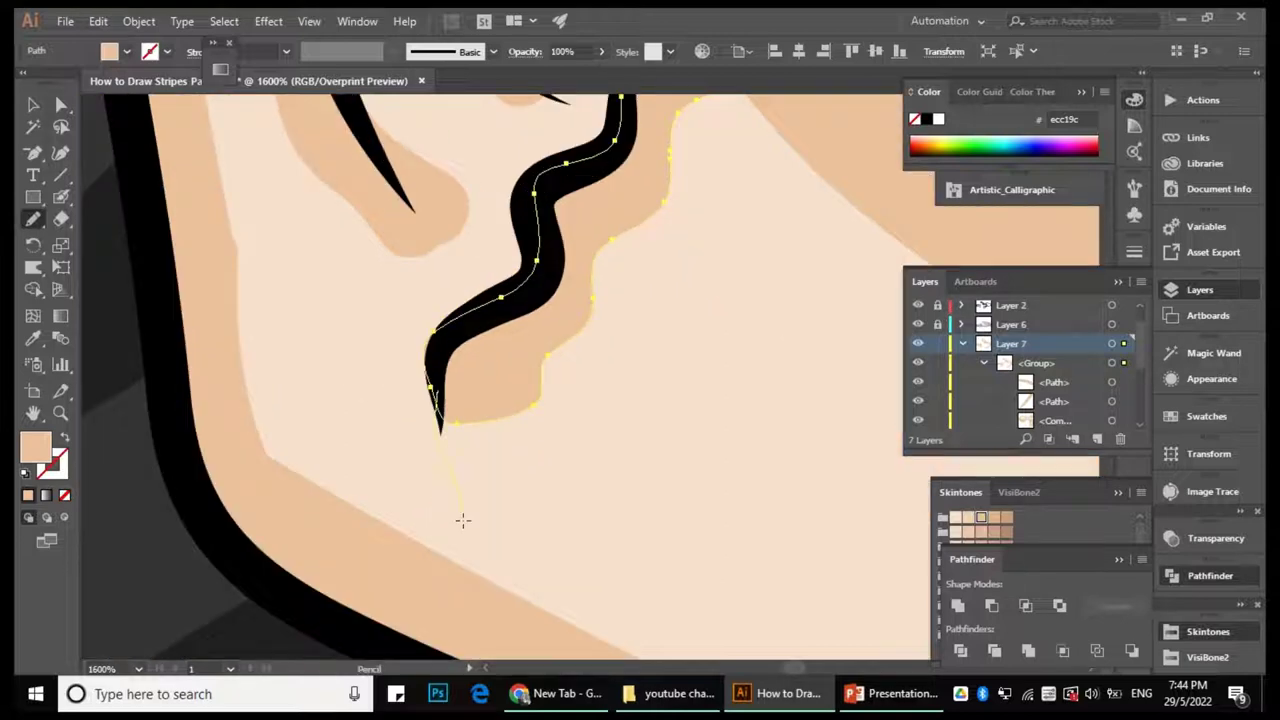
scroll(555, 343, "down", 3)
scroll(563, 423, "up", 2)
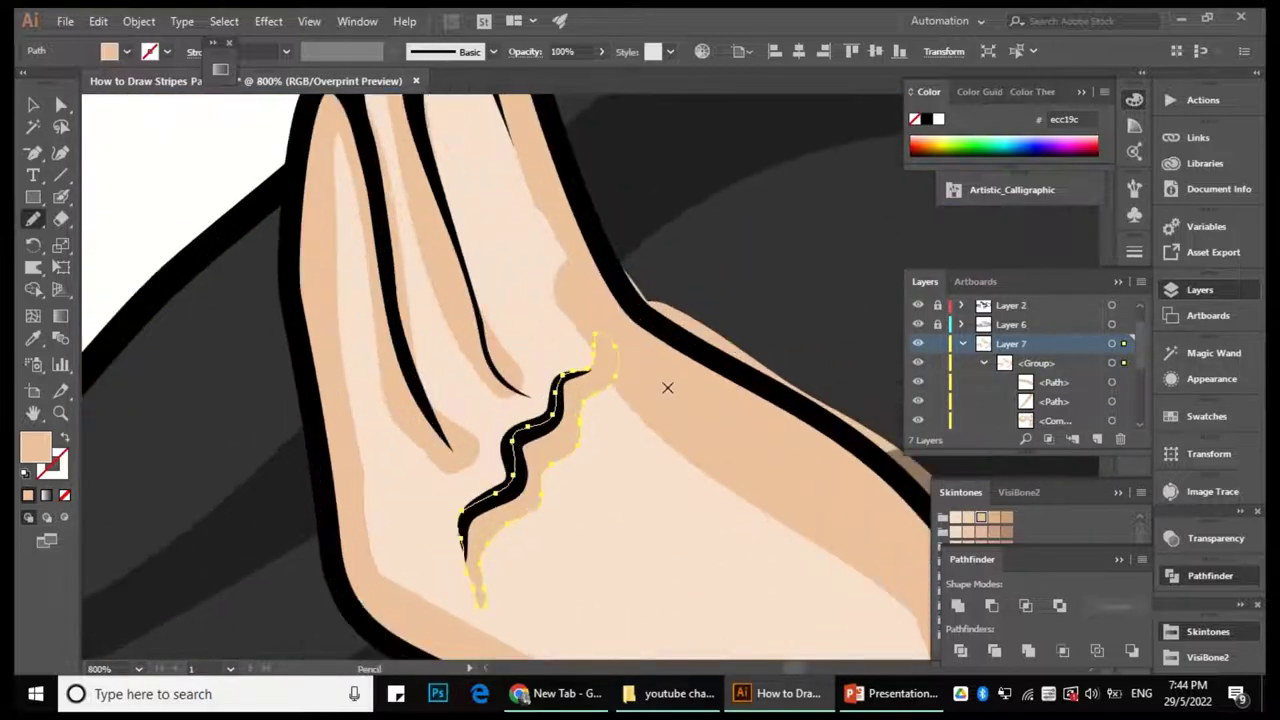
Select the lower hand's main shading path and redraw the shading beside the outermost finger's line as a narrow, tapered shape.
key("a")
left_click(668, 387)
scroll(563, 349, "up", 3)
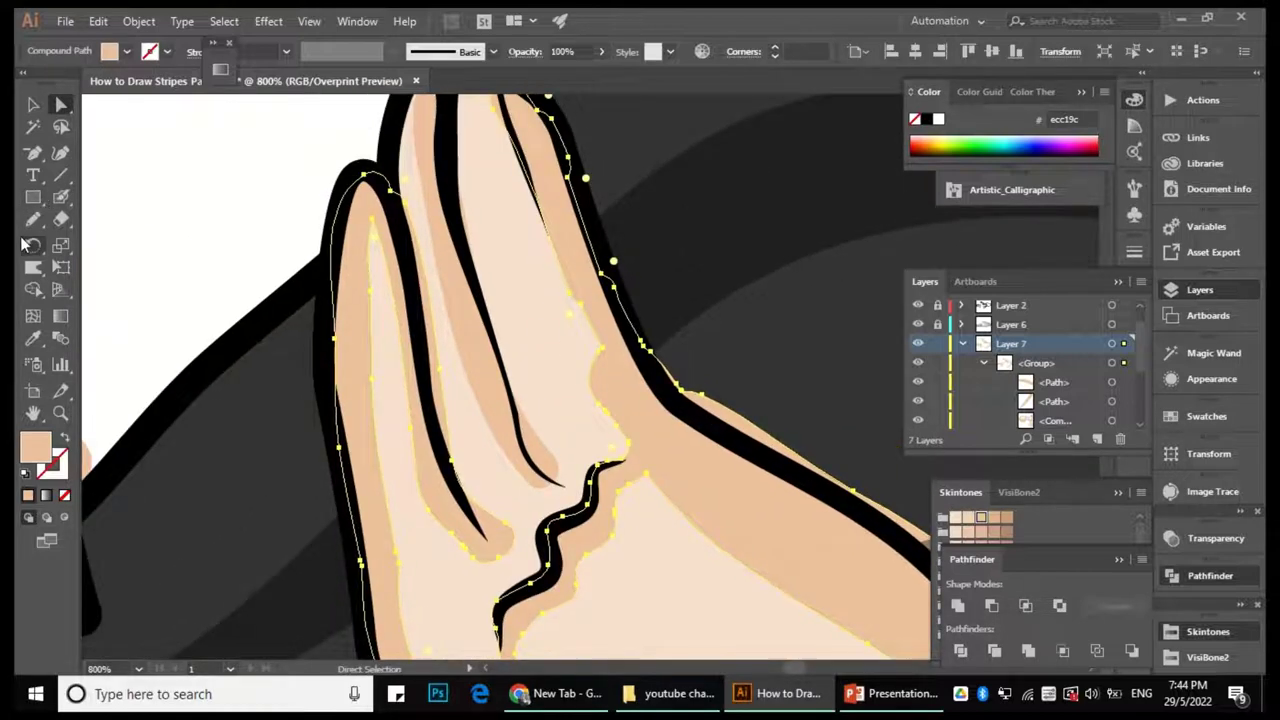
key("n")
left_click_drag(404, 213, 492, 282)
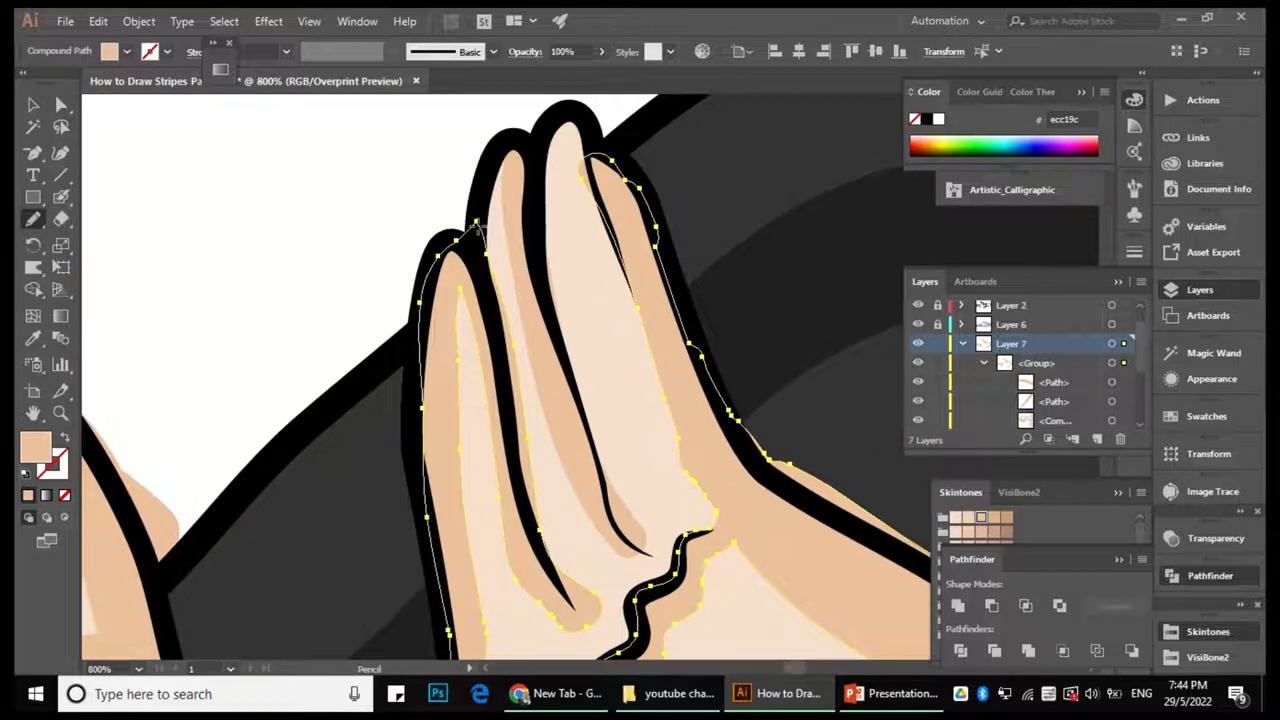
left_click_drag(567, 421, 522, 201)
left_click_drag(465, 321, 522, 383)
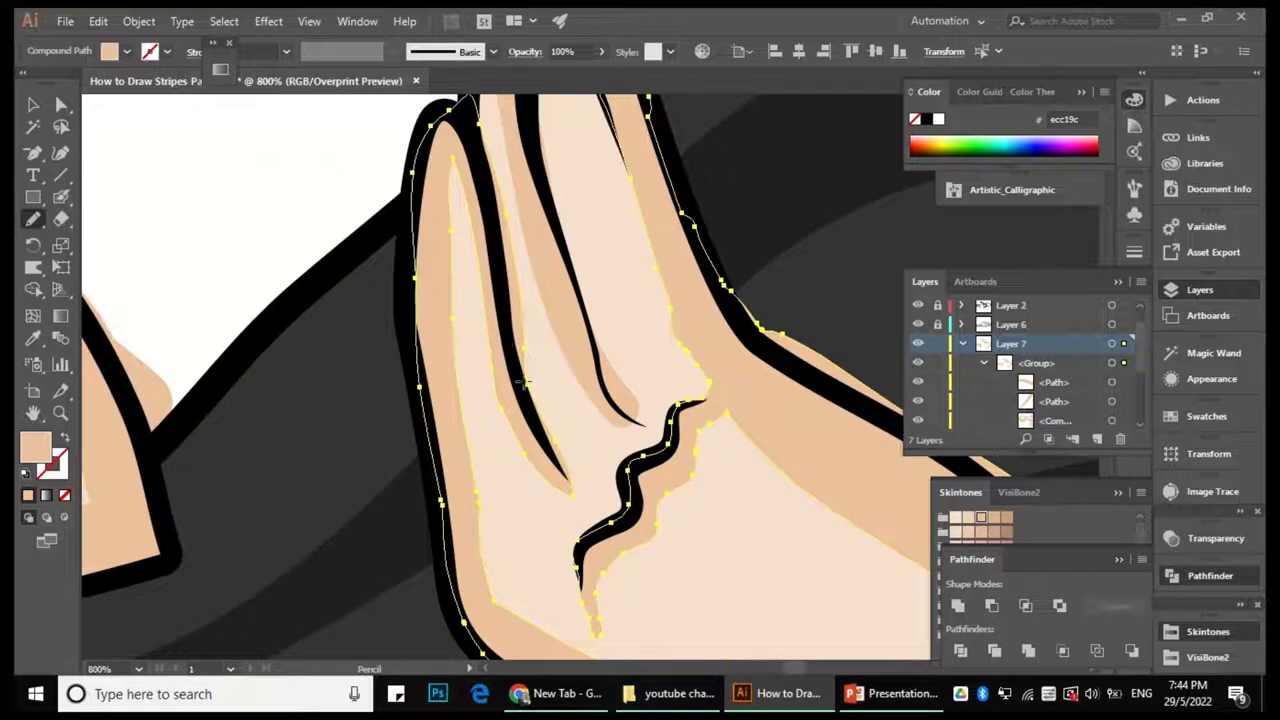
left_click_drag(503, 189, 548, 294)
scroll(497, 228, "down", 3)
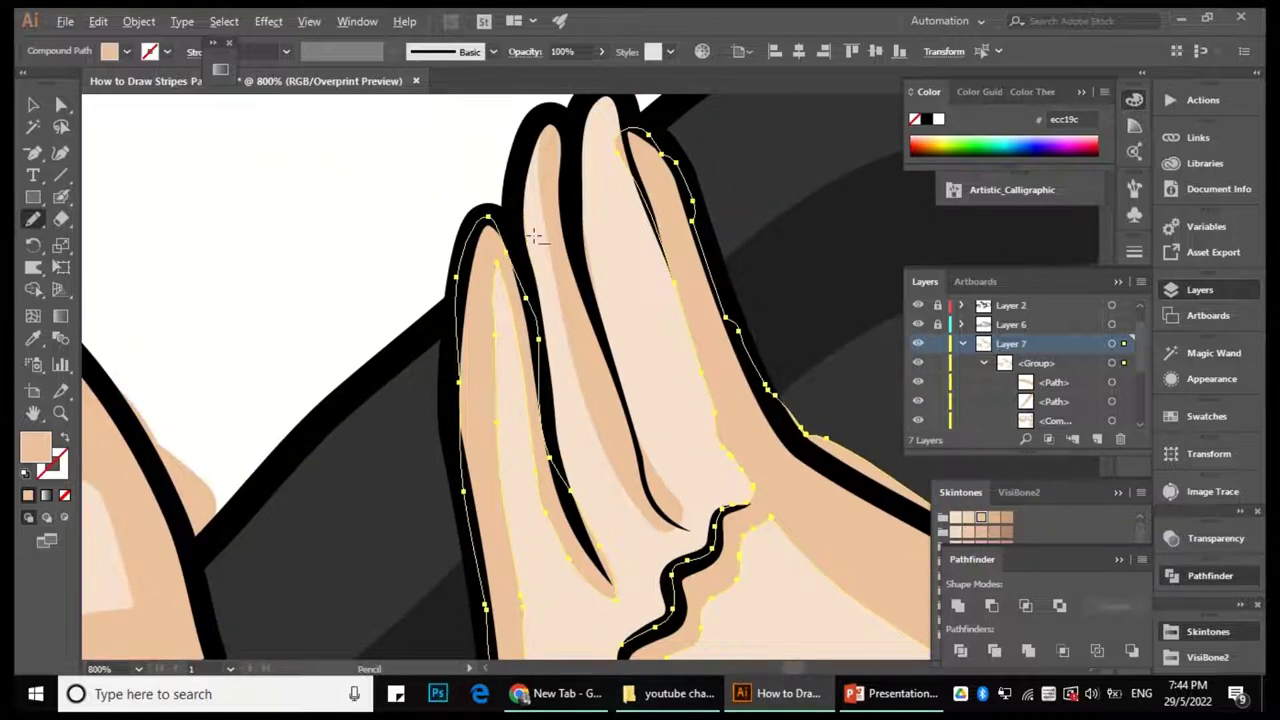
Reshape the shading beside the lower hand's middle finger line into a smooth, tapered strip with the Pencil tool.
scroll(589, 302, "up", 3)
scroll(589, 302, "up", 2)
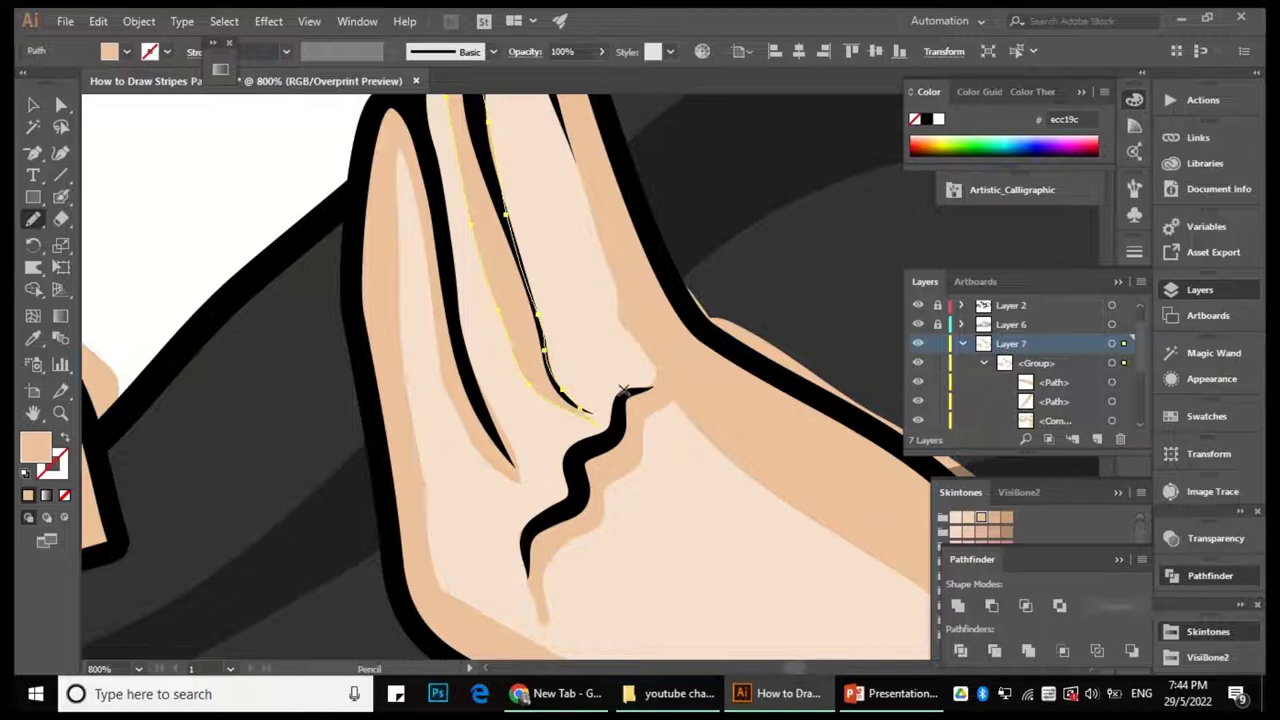
scroll(480, 374, "down", 5)
Select the lower hand's shading compound path and refine it around the palm edge and wrist with the Pencil tool.
left_click(452, 320, "ctrl")
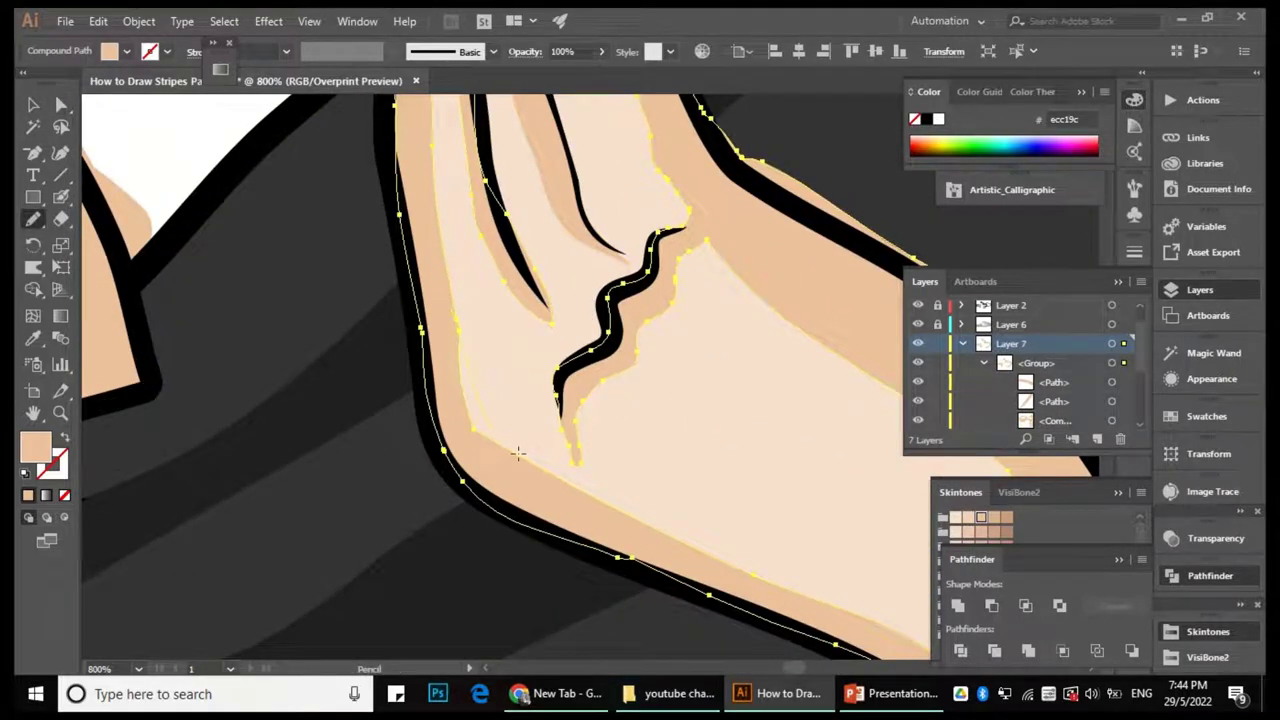
key("a")
scroll(505, 443, "down", 3)
scroll(540, 431, "up", 3)
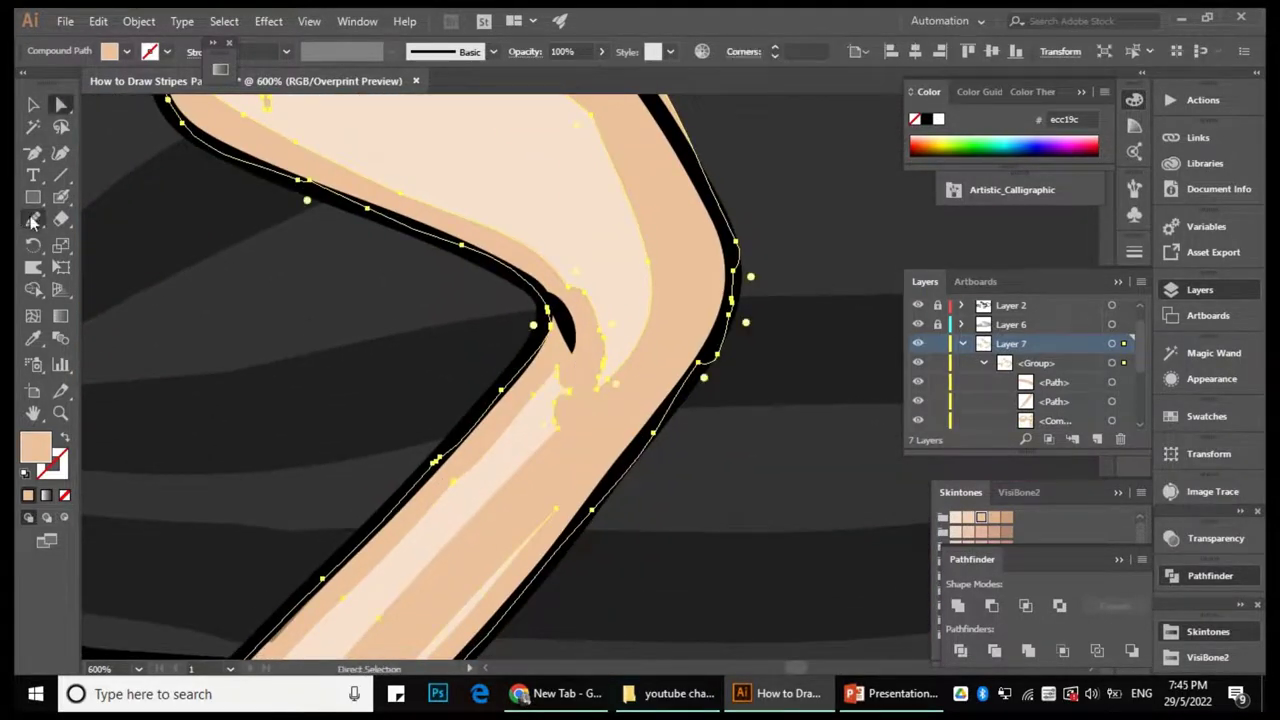
left_click(30, 220)
scroll(600, 303, "down", 2)
scroll(640, 300, "down", 5)
Select the lower arm's shading and redraw its end with the Pencil tool to fill between the fur strands.
key("a")
left_click(610, 408)
scroll(634, 337, "down", 2)
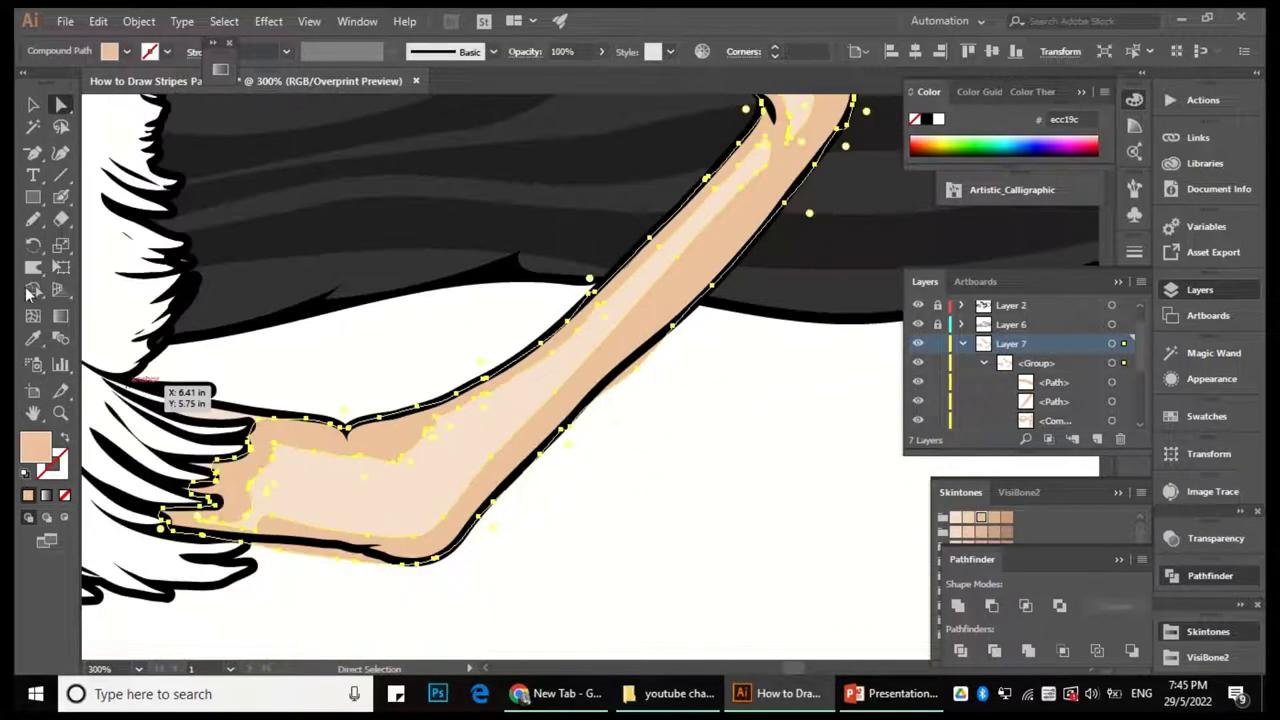
key("n")
scroll(453, 460, "up", 1)
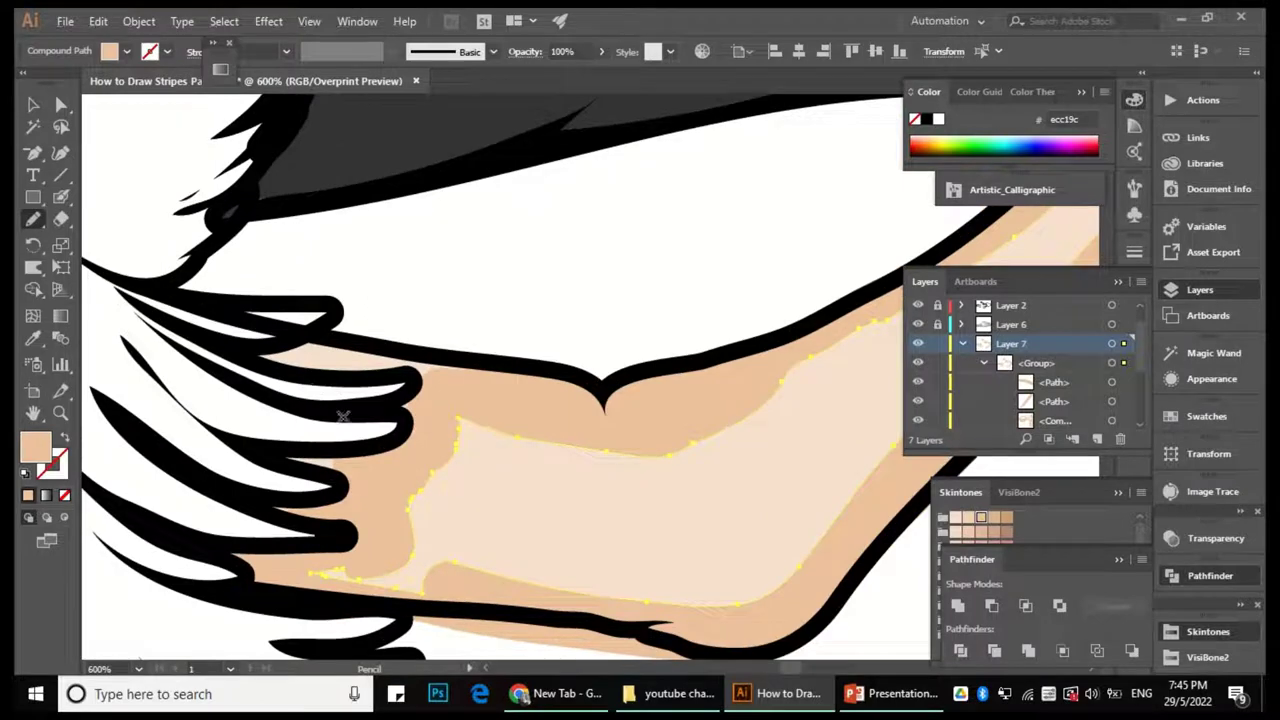
key("a")
left_click(33, 222)
scroll(385, 467, "up", 1)
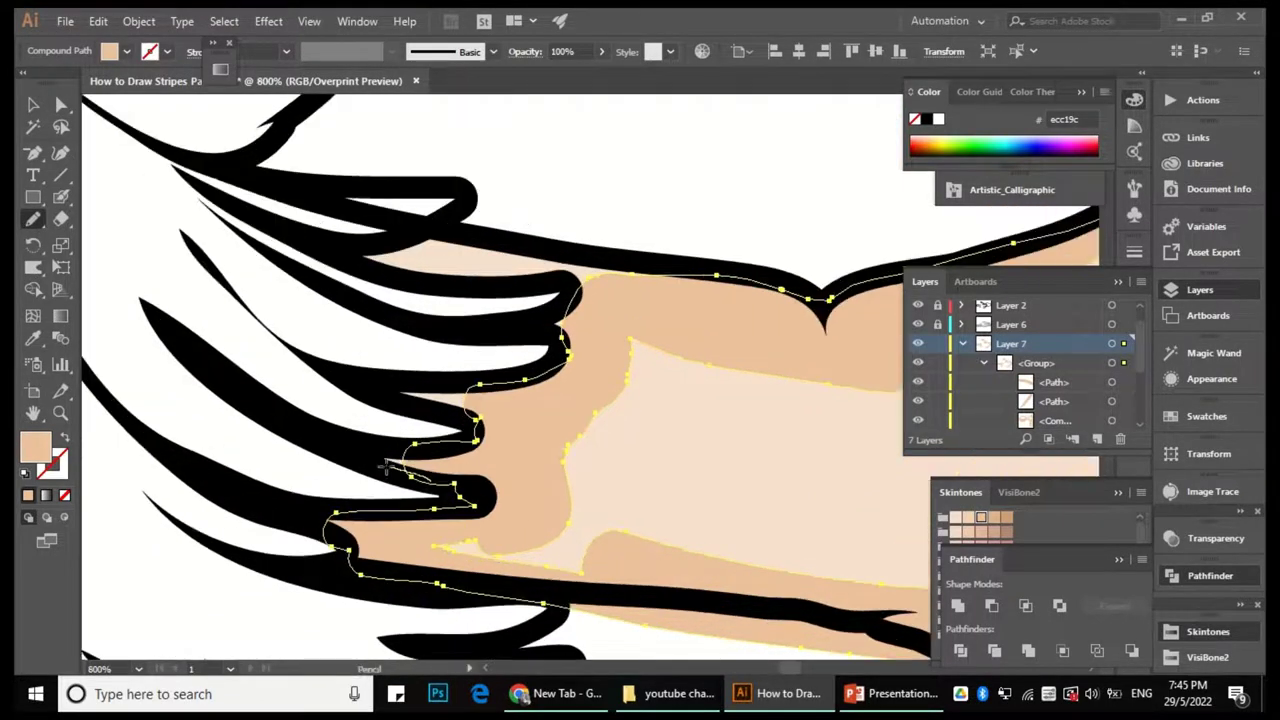
left_click_drag(447, 383, 457, 543)
Extend the lower arm's shading under its upper outline to cover the unshaded skin beside the fur, and deselect it.
scroll(640, 458, "up", 2)
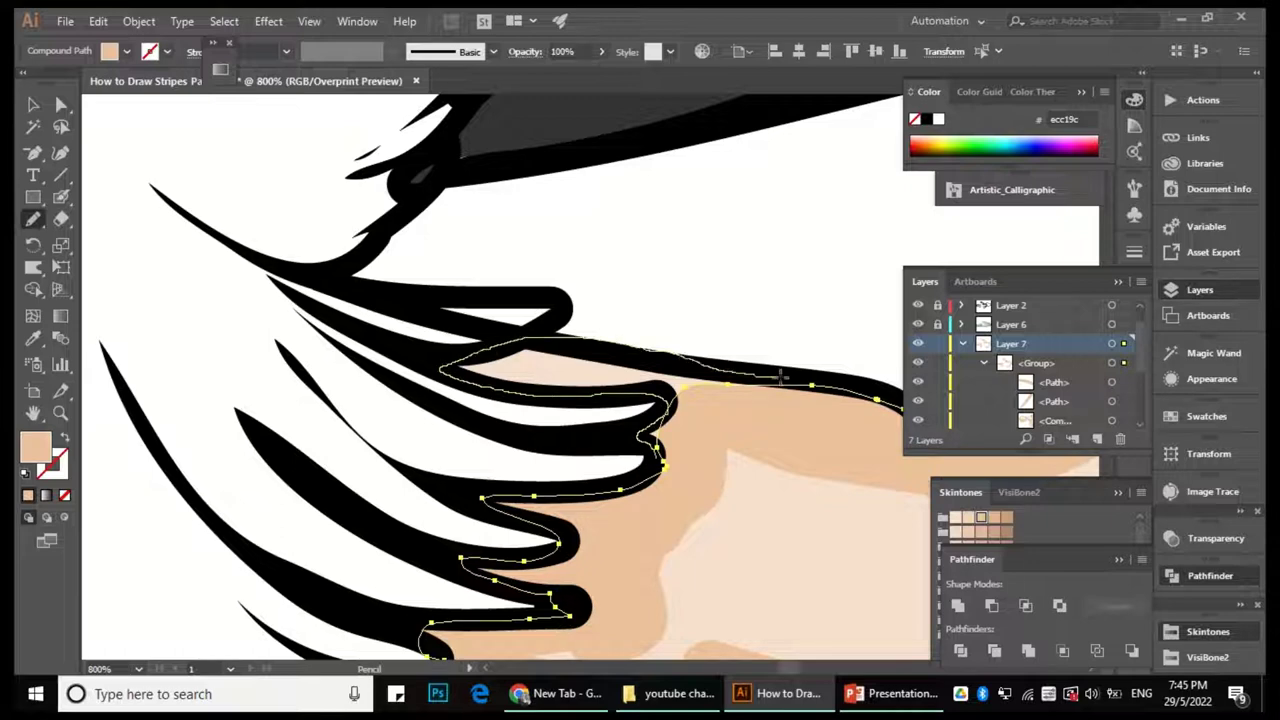
scroll(781, 377, "down", 3)
key("a")
left_click(459, 366)
Collapse Layer 7 and erase the end of the lower arm's outline that overlaps the fur on Layer 2.
left_click(962, 343)
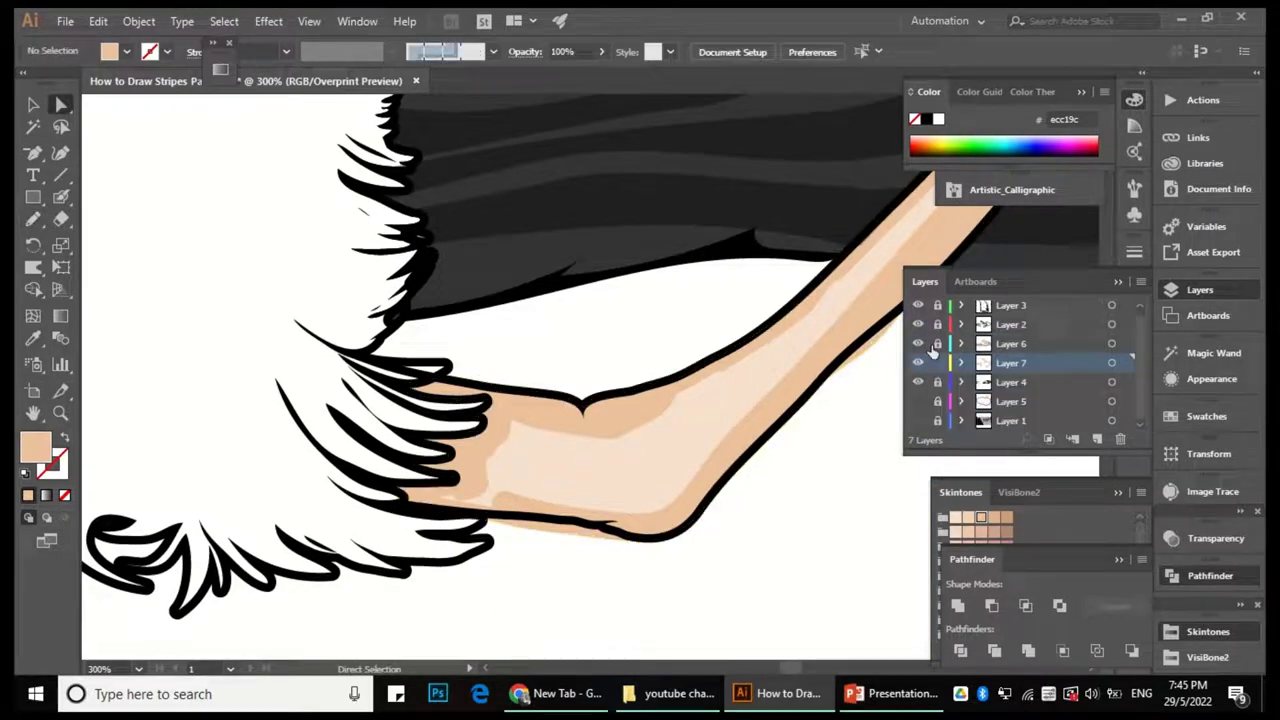
left_click(408, 378)
scroll(420, 365, "up", 2)
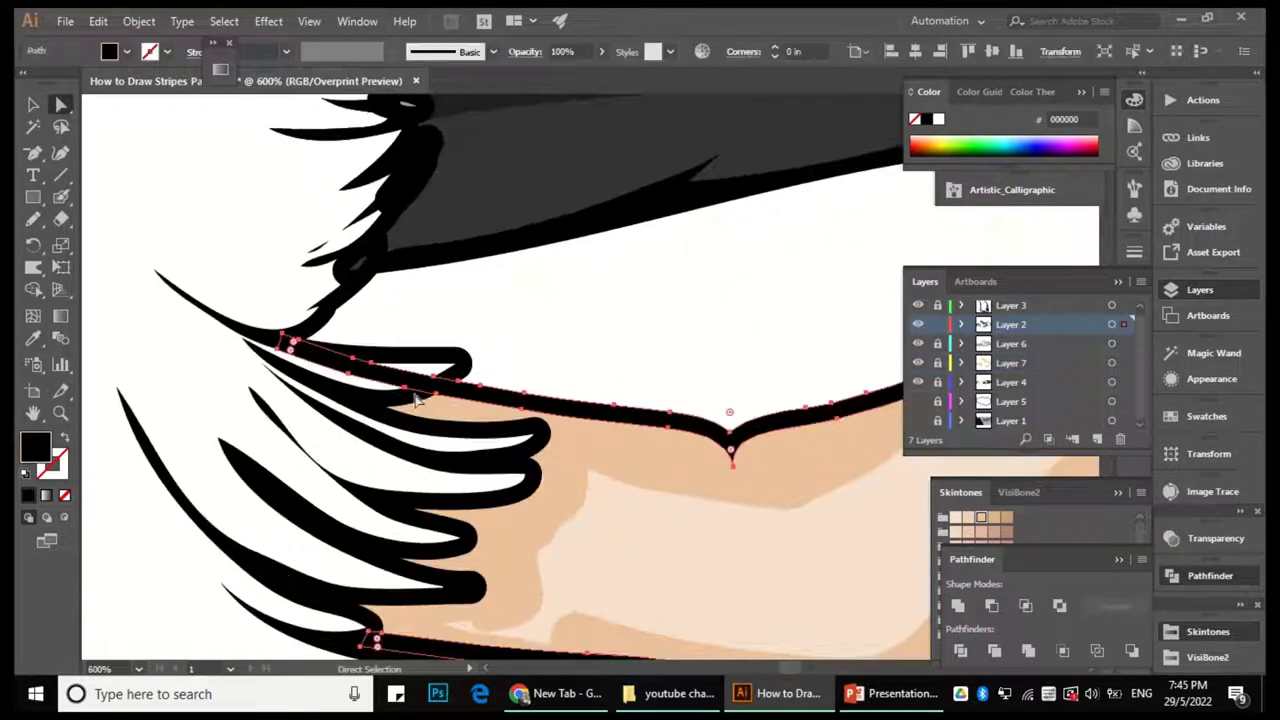
key("shift+e")
key("a")
left_click(363, 294)
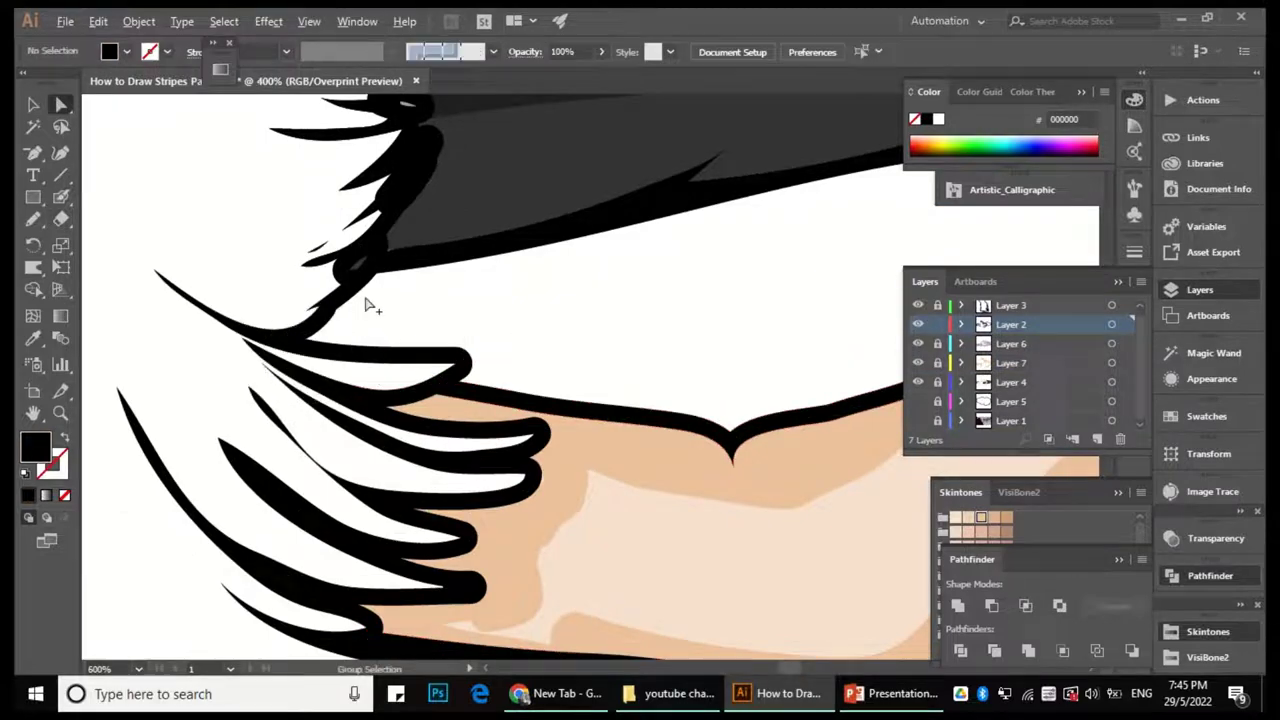
scroll(443, 457, "down", 4)
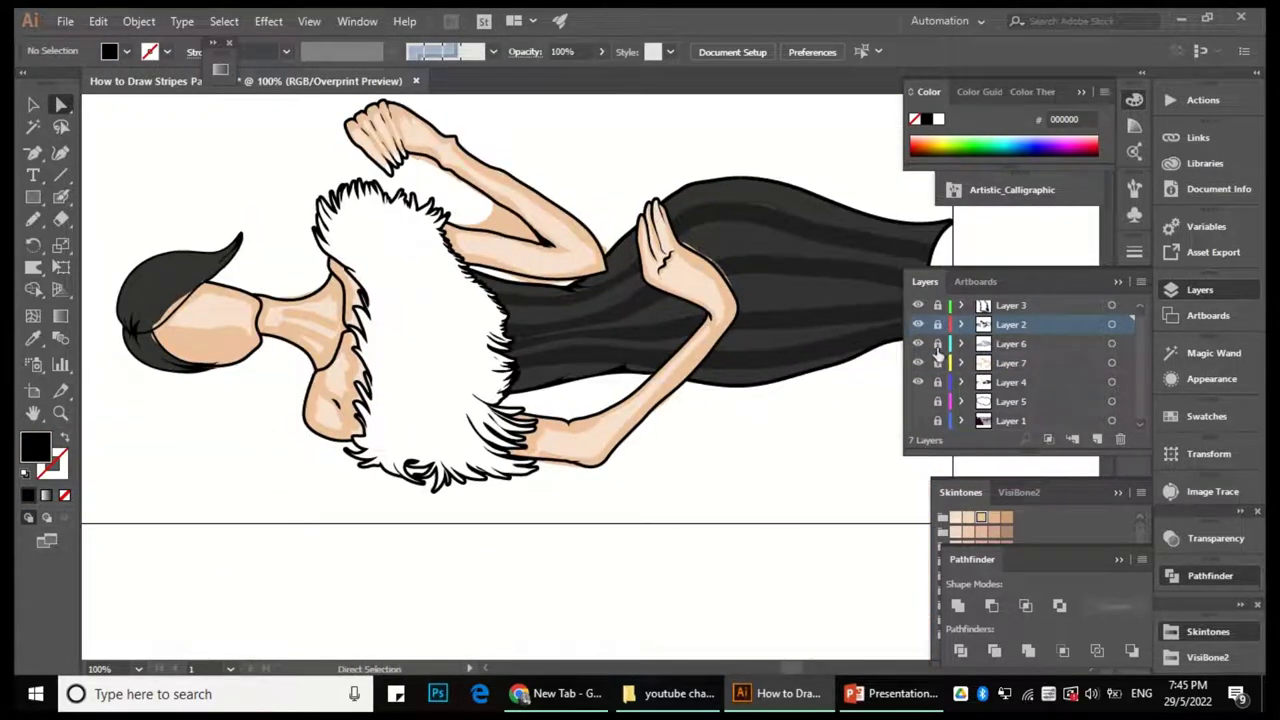
Select the upper shading streak on the neck and redraw it as a thinner, smoother strip.
scroll(284, 324, "up", 3)
left_click(426, 374)
left_click_drag(426, 374, 538, 370)
key("shift+b")
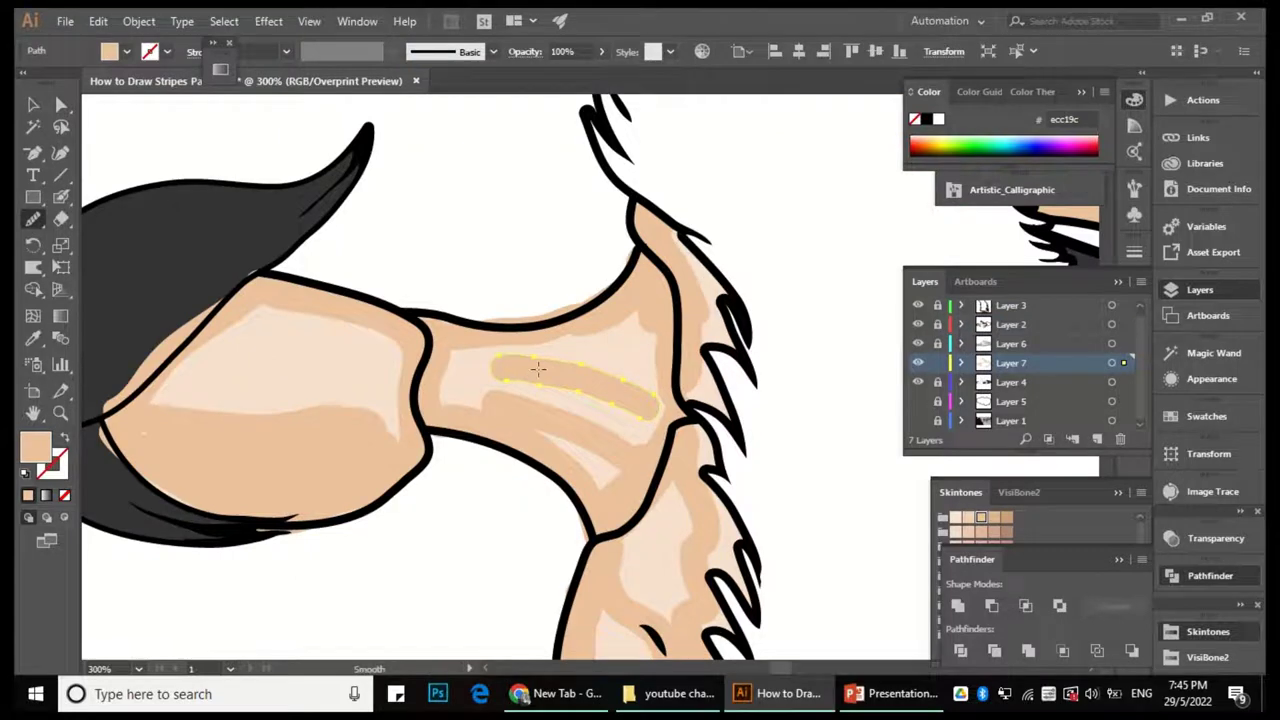
mouse_move(587, 405)
left_mouse_down()
mouse_move(586, 380)
mouse_move(651, 374)
left_mouse_up()
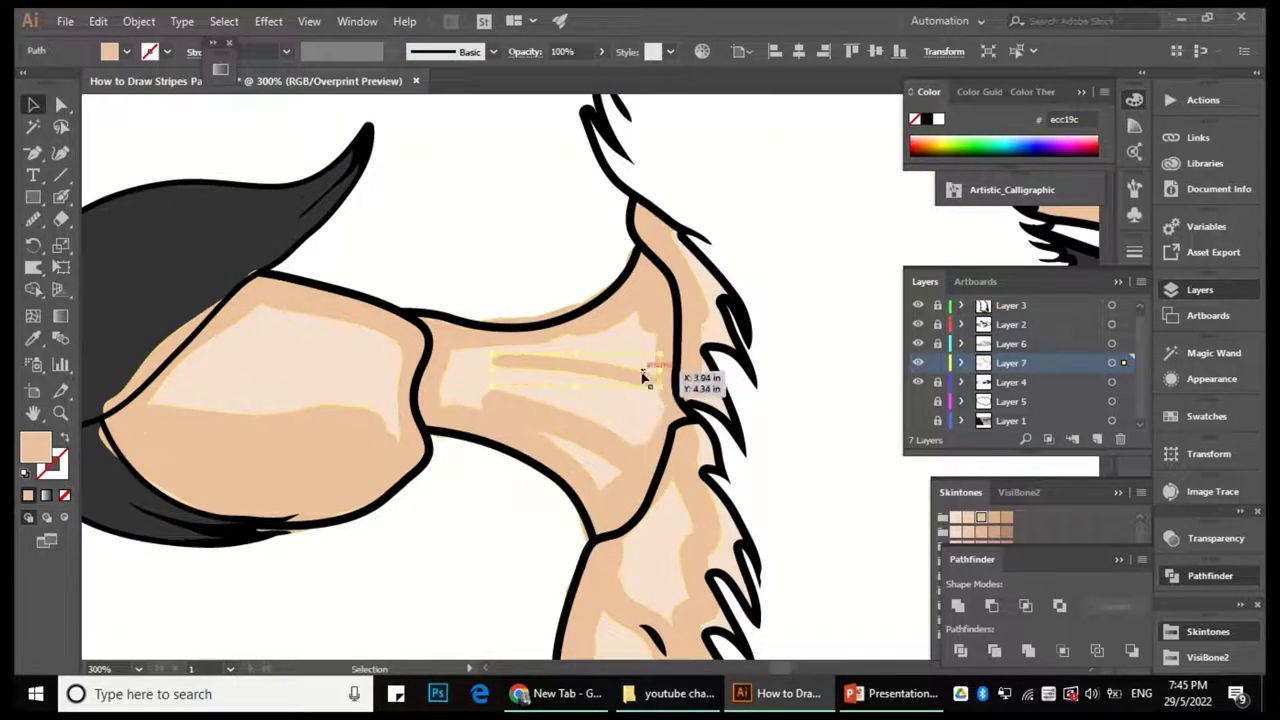
Select the united skin shading and extend it with the Pencil tool into the upper fur strands beside the neck.
key("a")
key("ctrl+a")
left_click(615, 460)
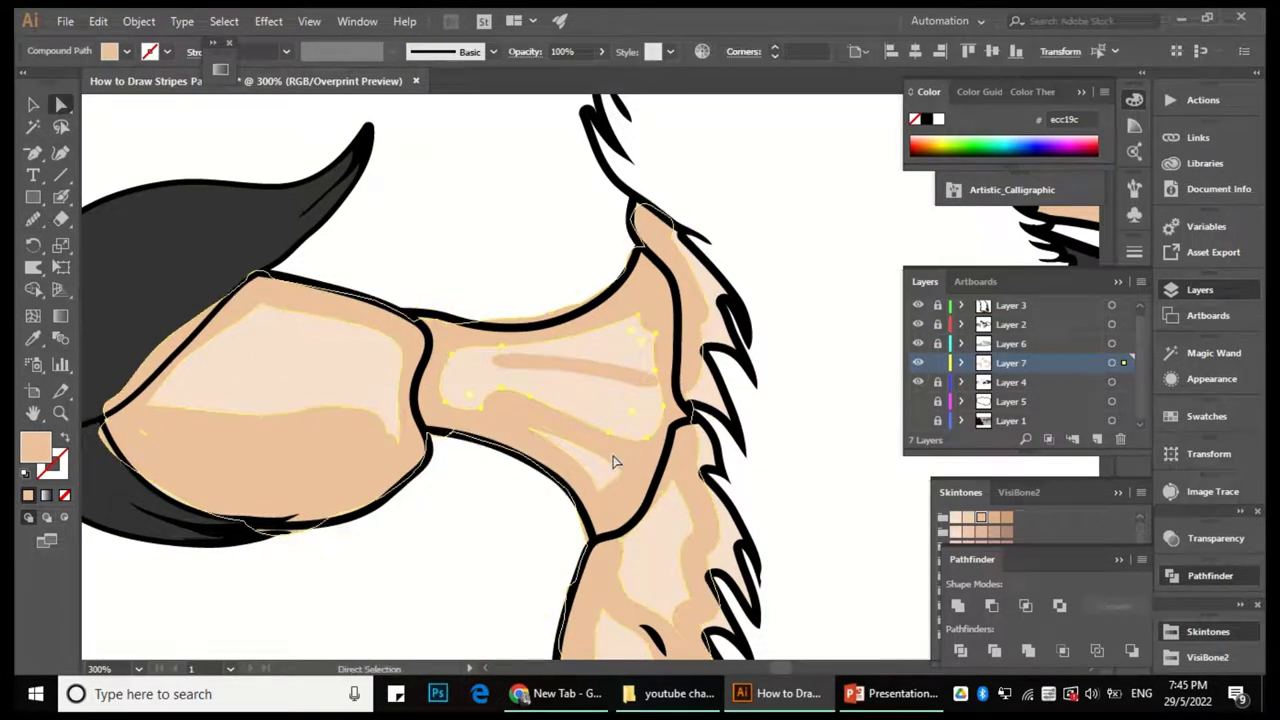
scroll(343, 466, "down", 1)
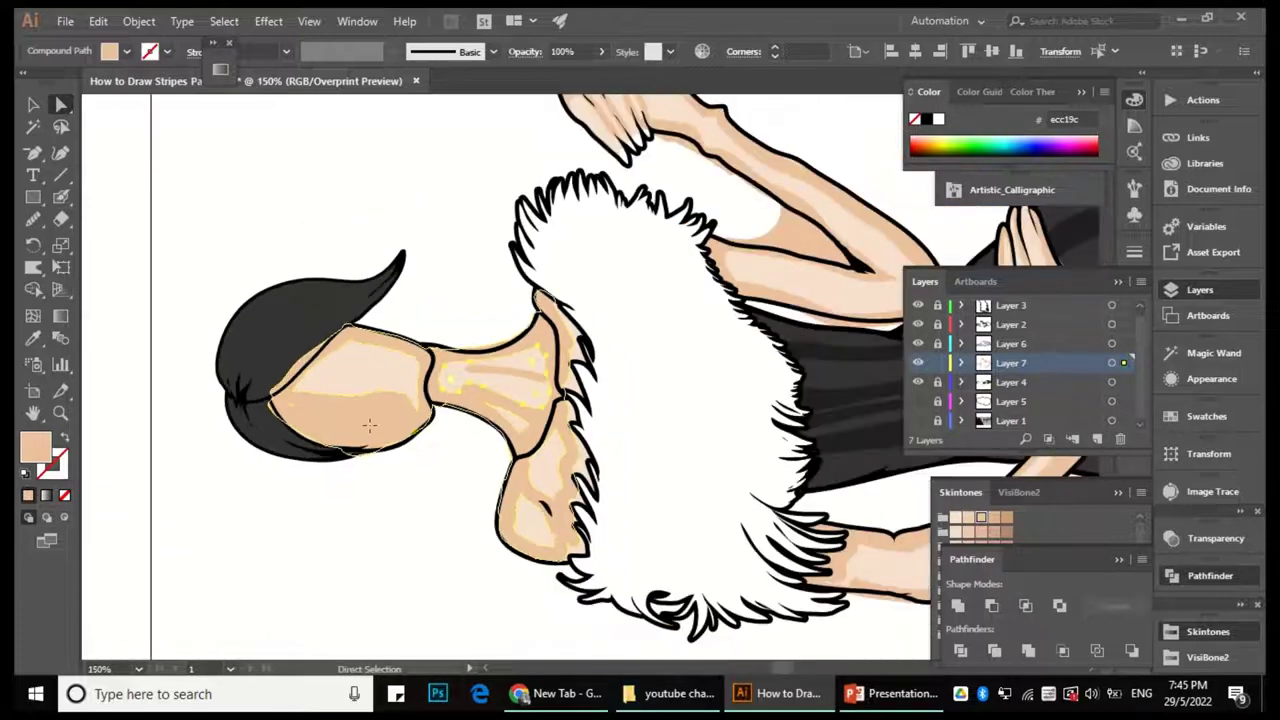
scroll(316, 348, "up", 1)
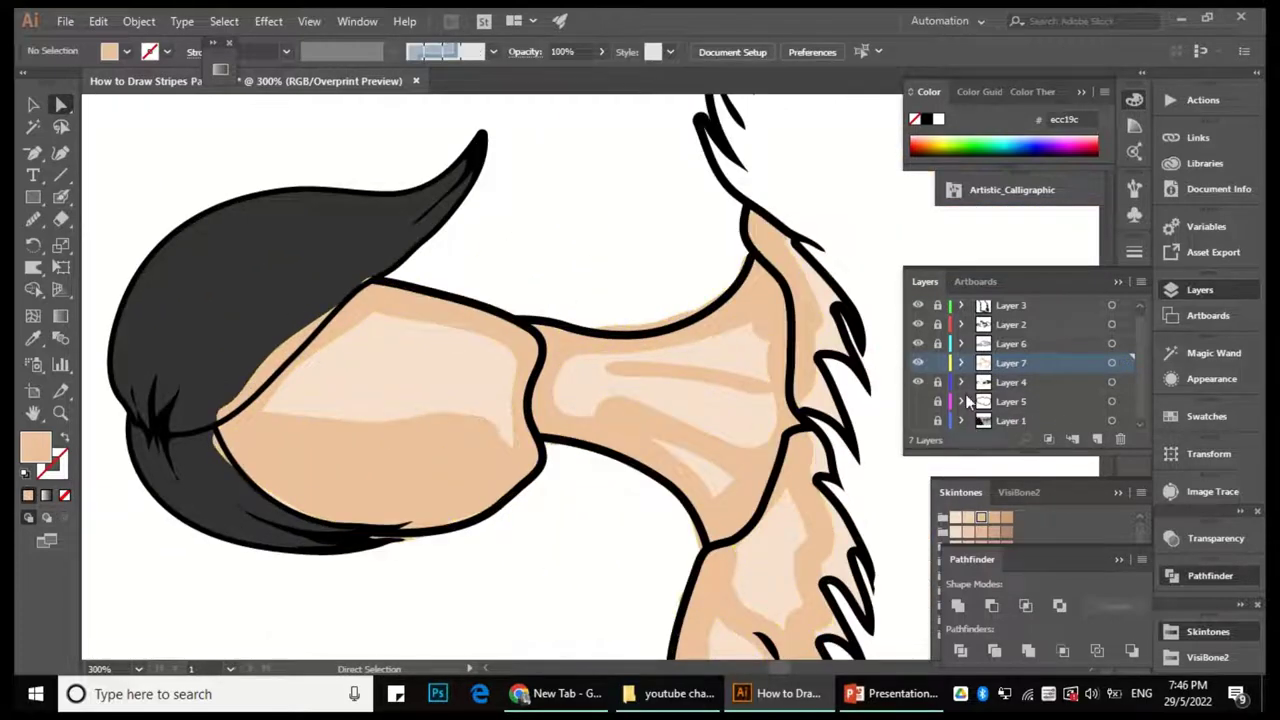
scroll(589, 316, "up", 1)
left_click(566, 326)
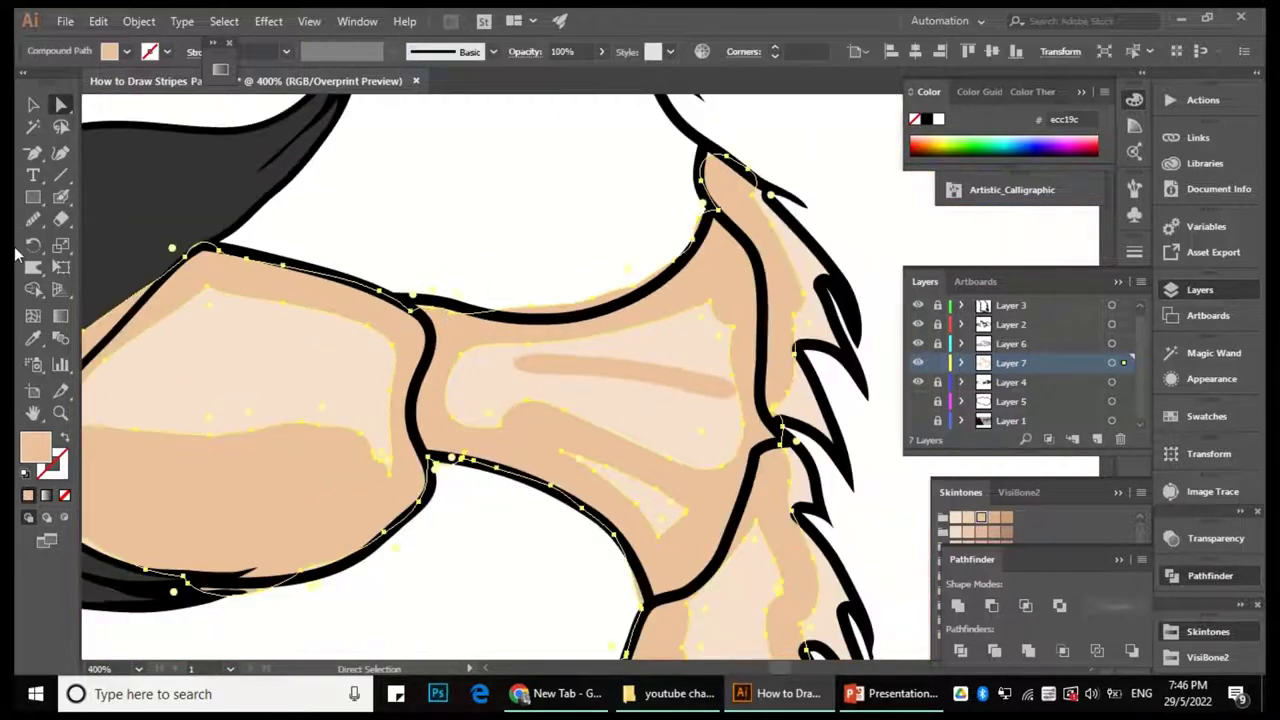
key("n")
left_click_drag(585, 281, 405, 331)
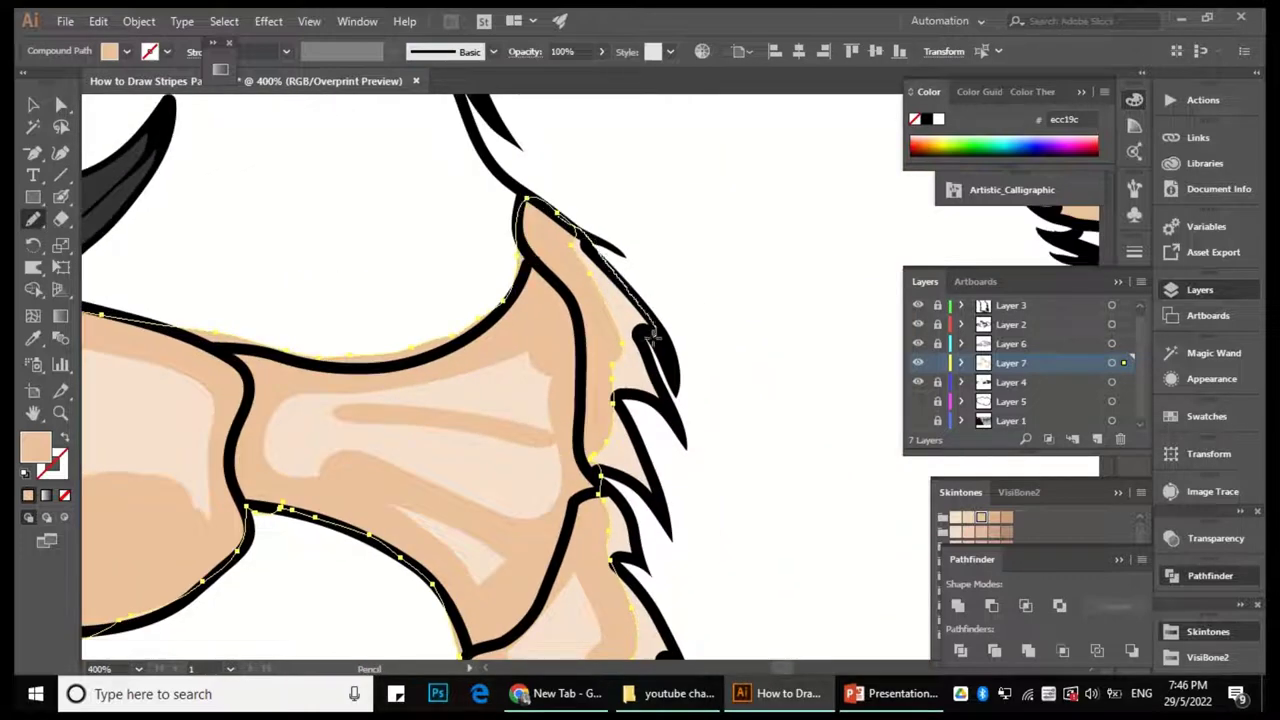
left_click_drag(620, 400, 568, 374)
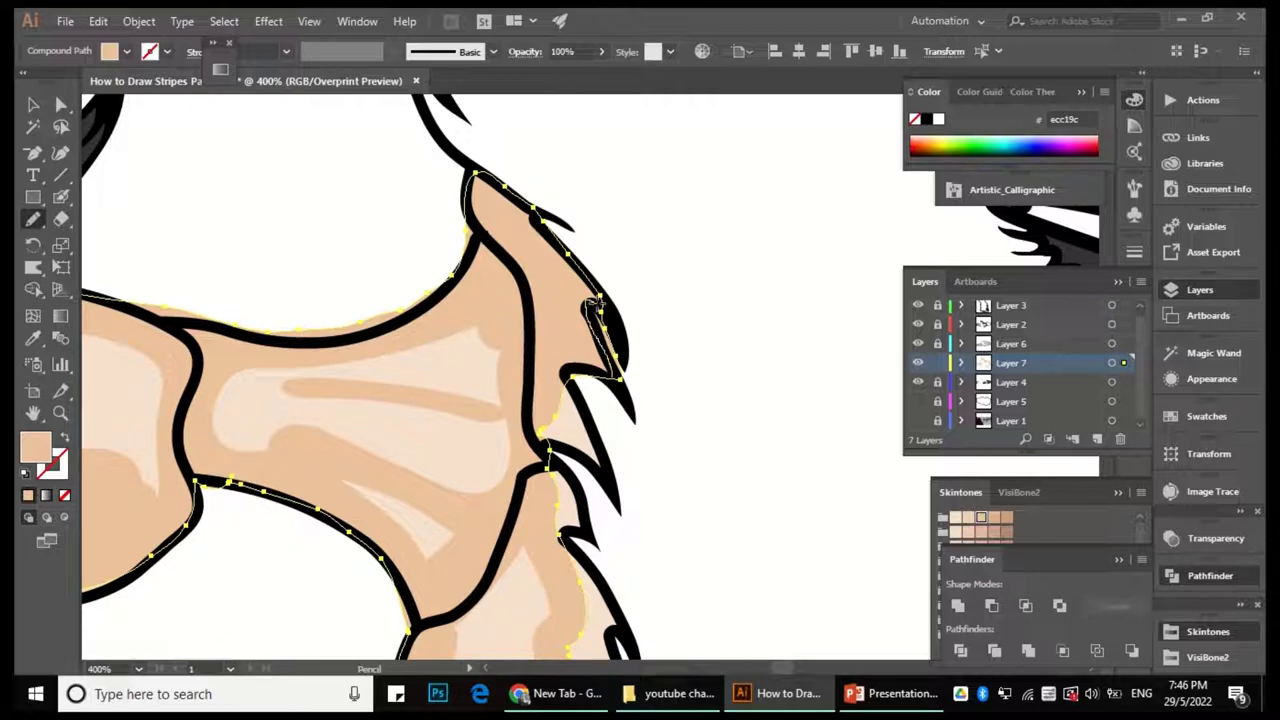
left_click_drag(655, 411, 657, 331)
left_click_drag(598, 262, 594, 230)
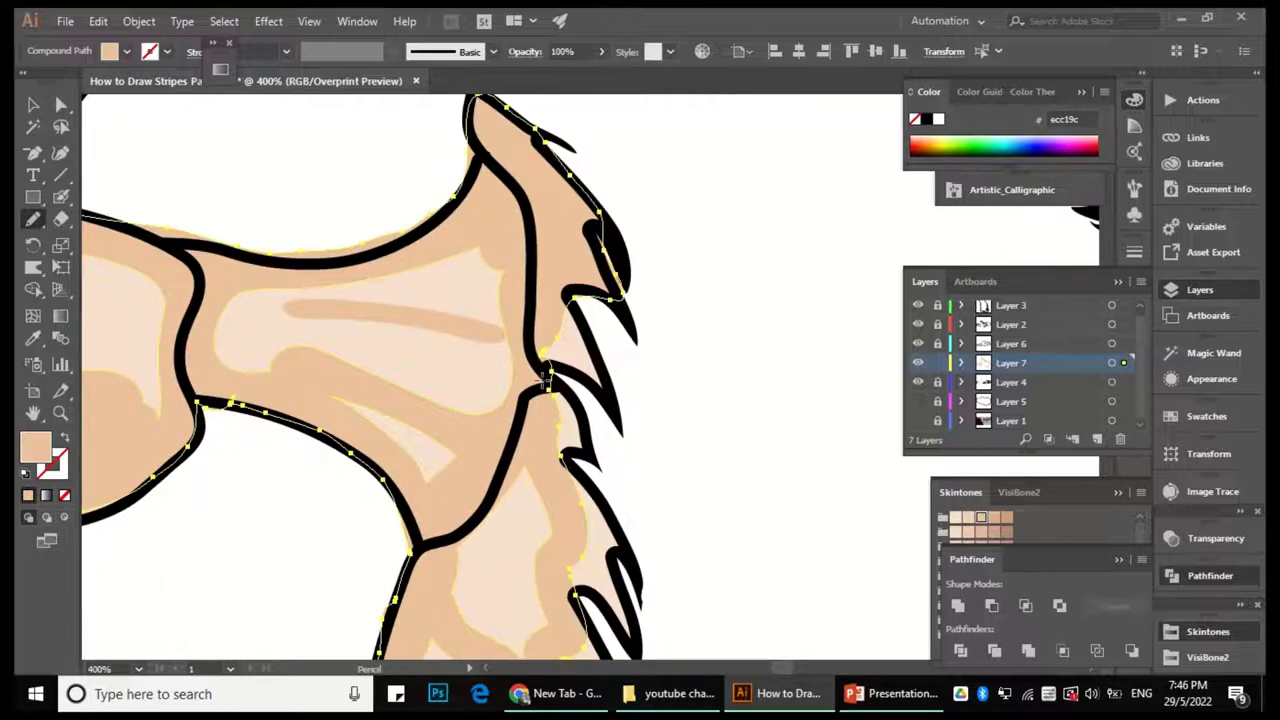
Extend the skin shading down the shoulder between the remaining fur strands to the lower outline, and deselect it.
mouse_move(574, 497)
left_mouse_down()
mouse_move(610, 355)
mouse_move(601, 322)
left_mouse_up()
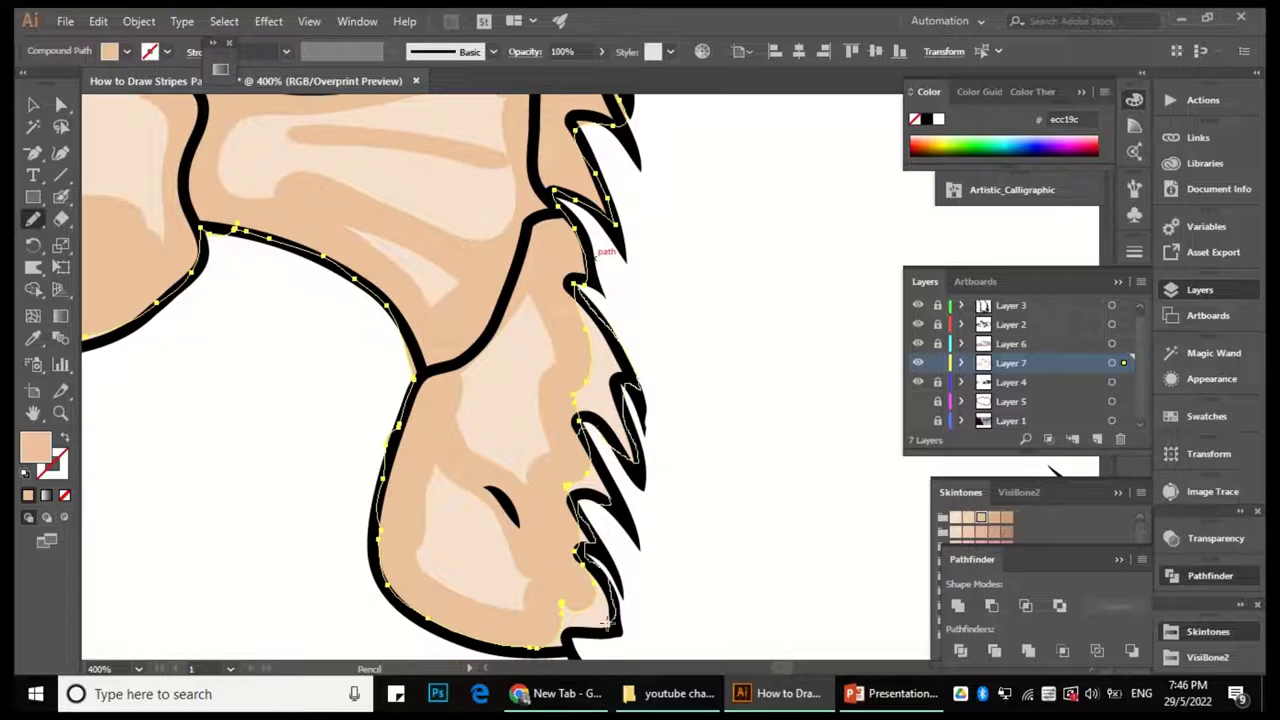
scroll(508, 650, "up", 2)
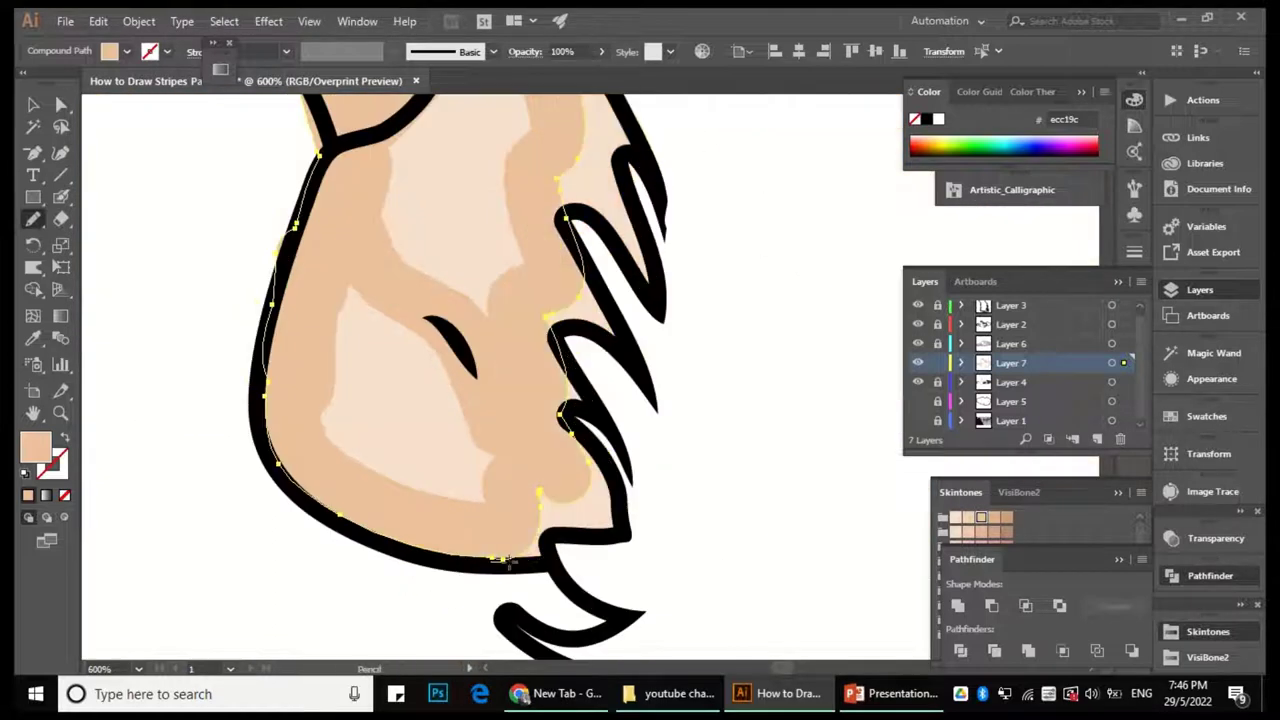
left_click_drag(569, 411, 599, 451)
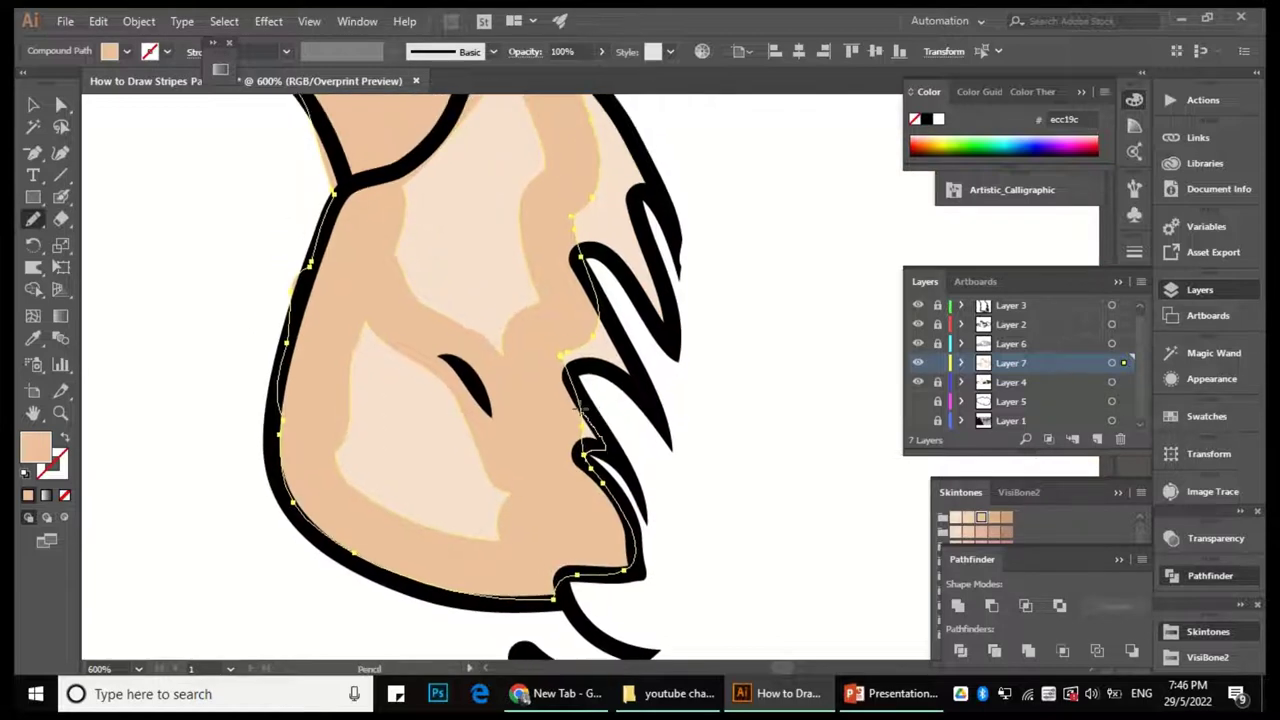
left_click_drag(606, 293, 614, 404)
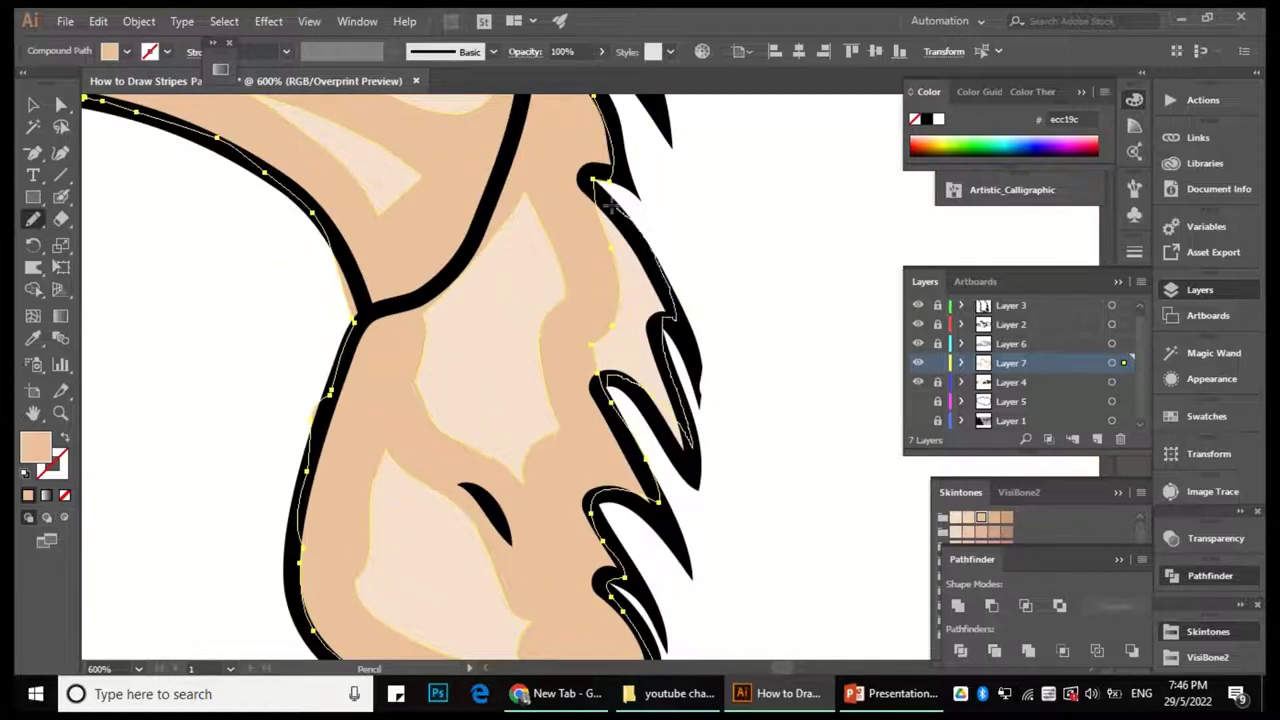
scroll(490, 357, "down", 4)
key("a")
key("ctrl+shift+a")
scroll(570, 465, "up", 4)
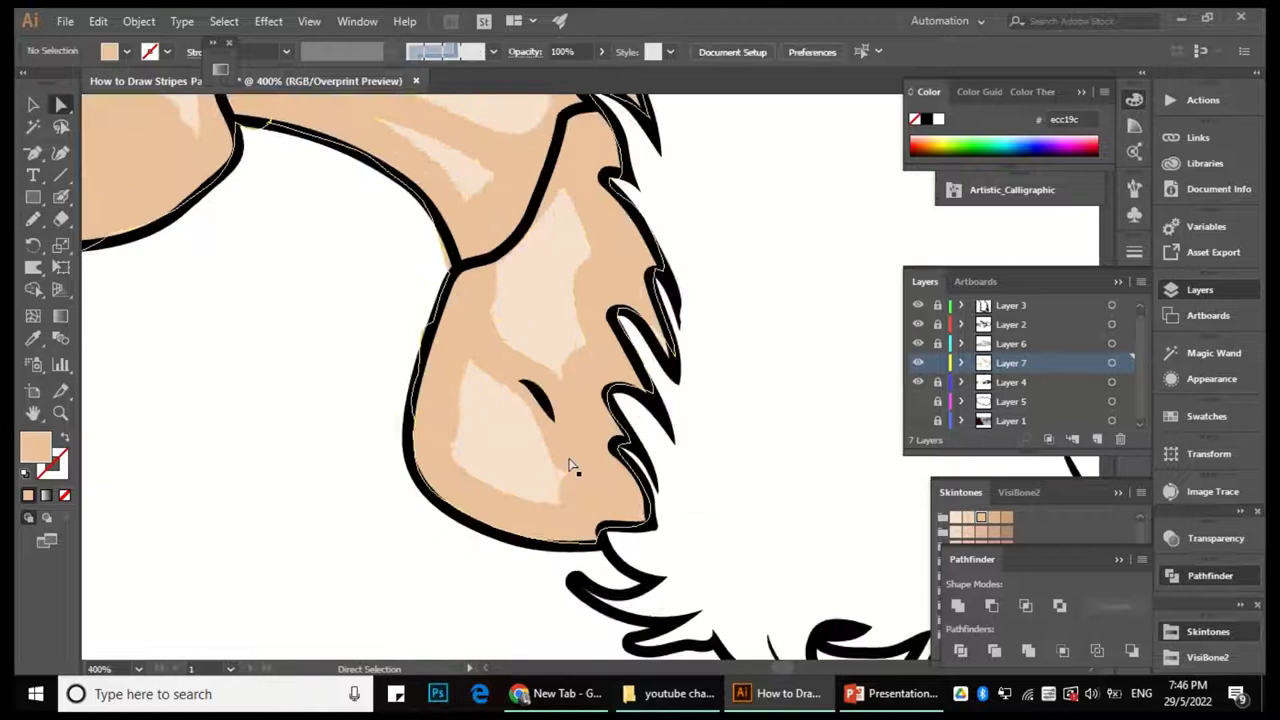
Redraw the lower light patch on the shoulder with the Pencil tool so its edge reaches the short crease mark.
left_click(570, 465)
key("n")
scroll(600, 485, "up", 2)
scroll(457, 338, "down", 6)
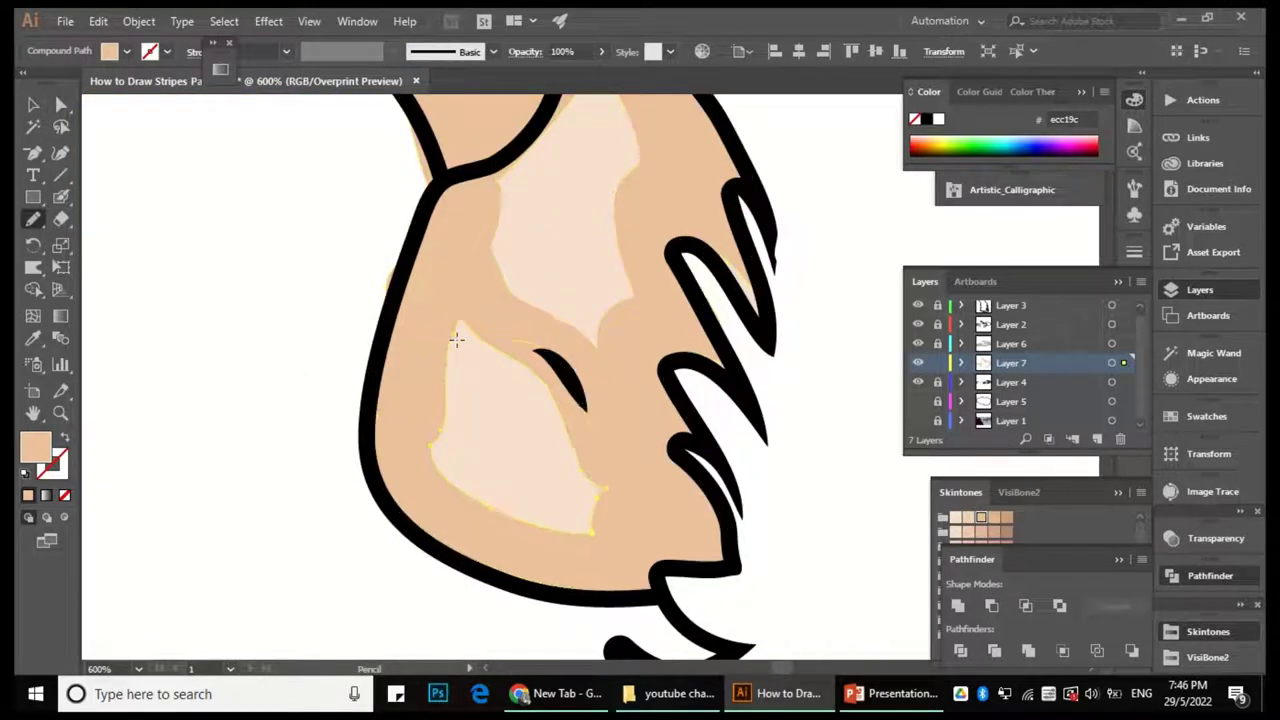
key("ctrl+shift+a")
key("v")
scroll(400, 392, "up", 5)
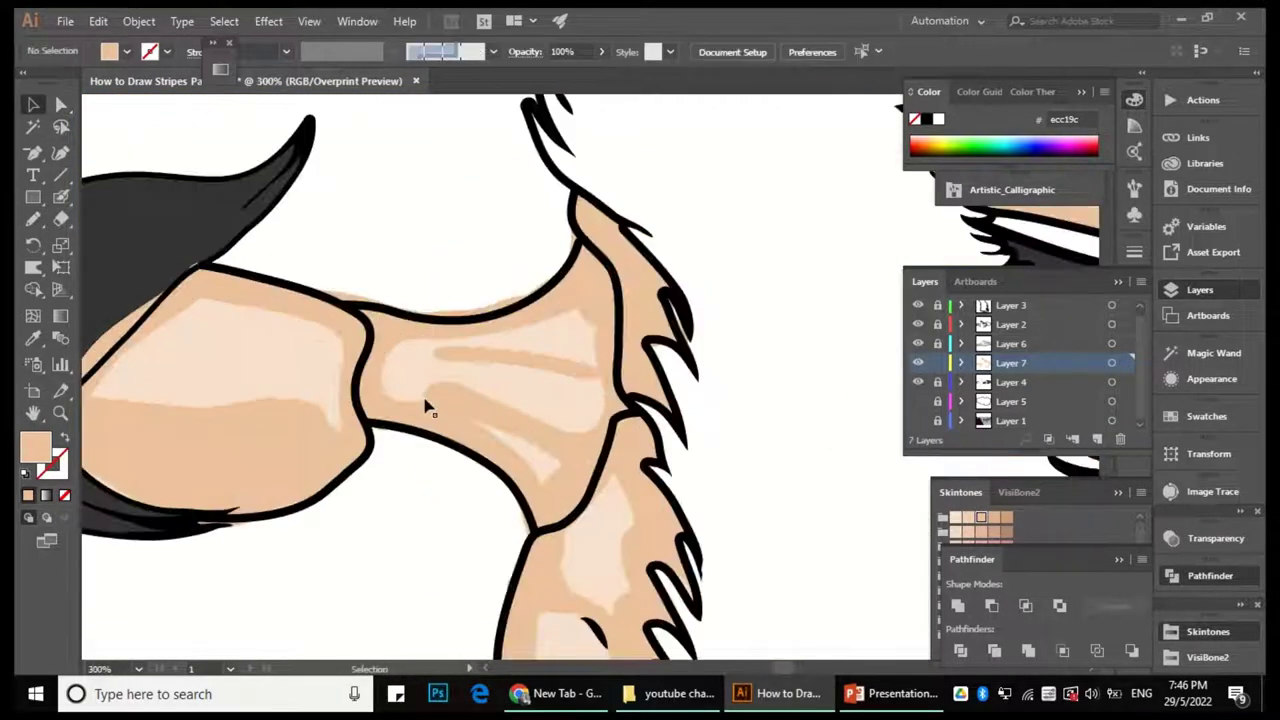
Lengthen the upper shading streak on the neck so that it spans the whole light patch.
left_click(440, 395)
key("n")
left_click(438, 399, "ctrl")
scroll(438, 399, "down", 4)
key("ctrl+shift+a")
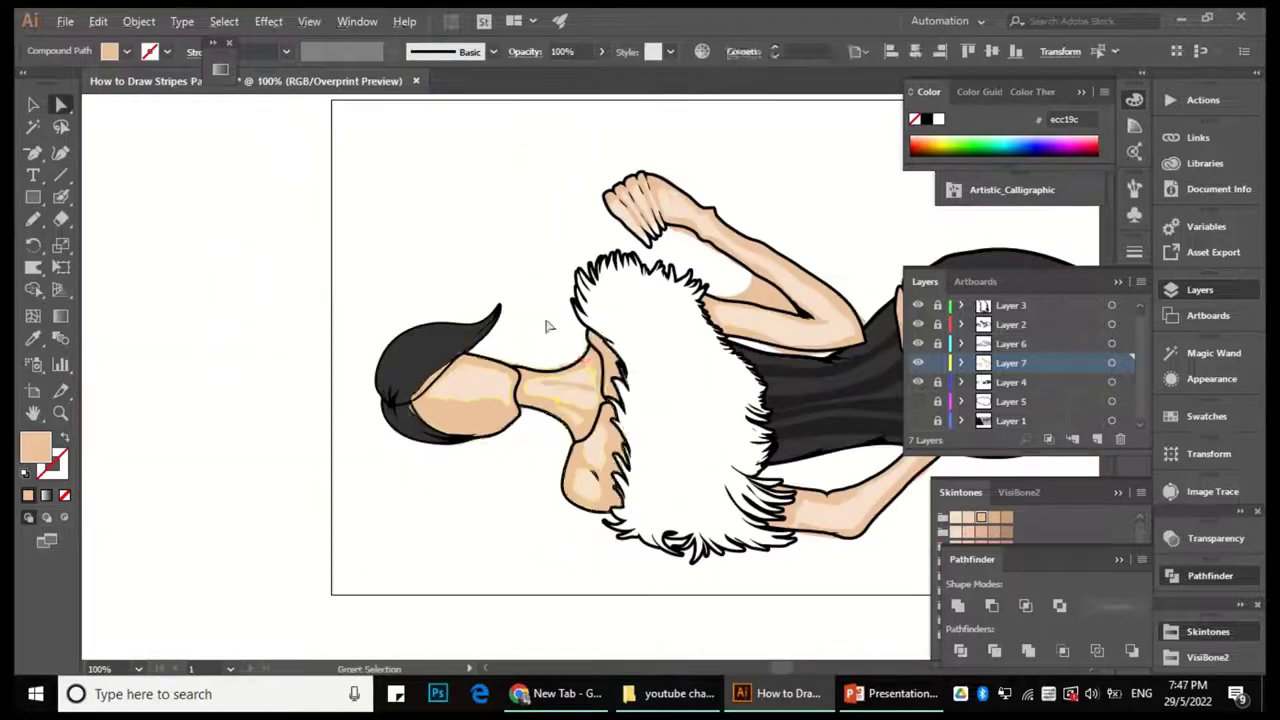
scroll(600, 423, "up", 4)
key("a")
left_click_drag(500, 425, 408, 420)
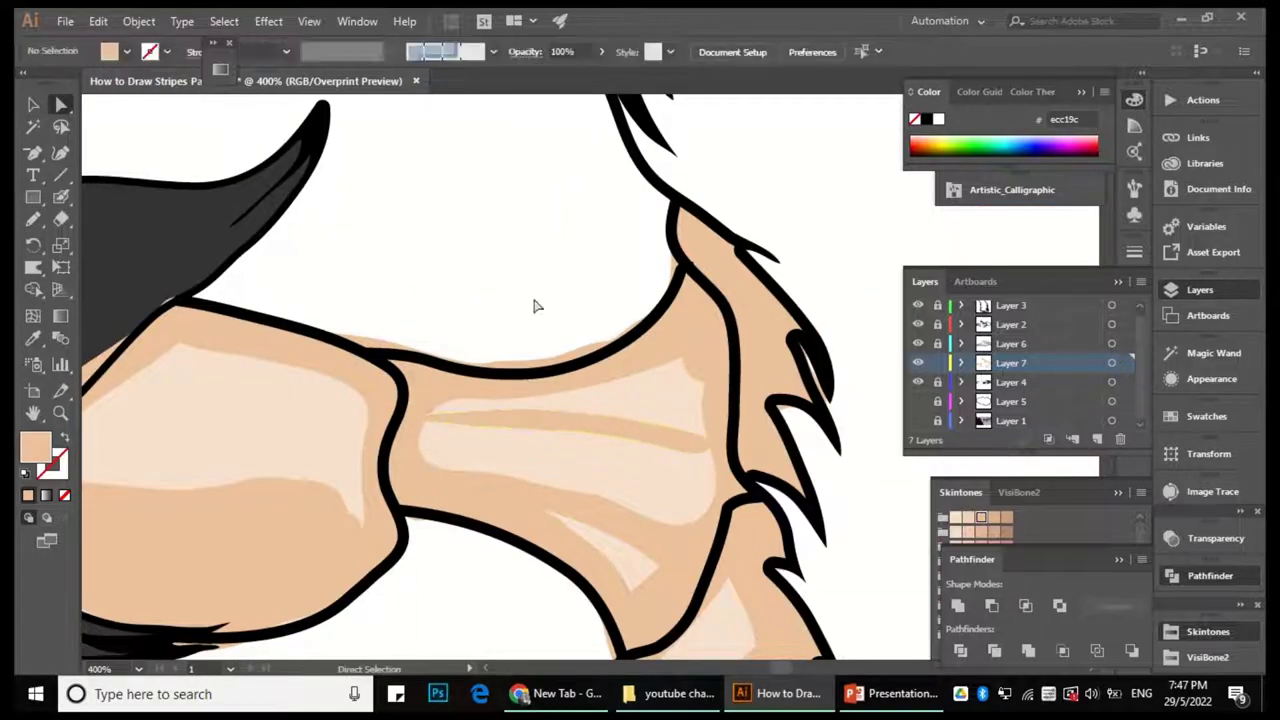
Select the light patch below the upper neck streak, refine its edge with the Pencil tool, and deselect it.
scroll(480, 277, "down", 3)
scroll(500, 350, "up", 4)
left_click(570, 325)
key("n")
scroll(554, 354, "up", 1)
scroll(451, 229, "down", 4)
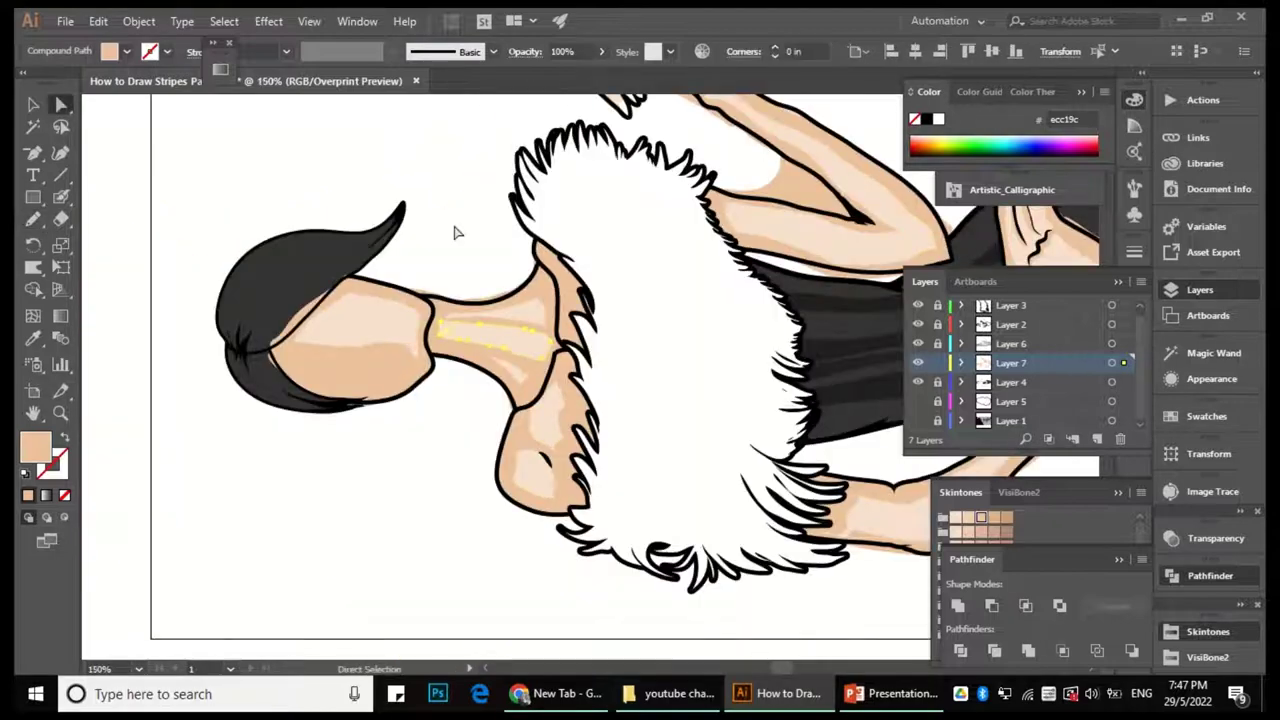
key("ctrl+shift+a")
Unlock Layer 4 and select the upper arm's base skin shape beneath the shading.
key("v")
scroll(400, 251, "down", 2)
scroll(553, 295, "up", 4)
left_click(553, 295)
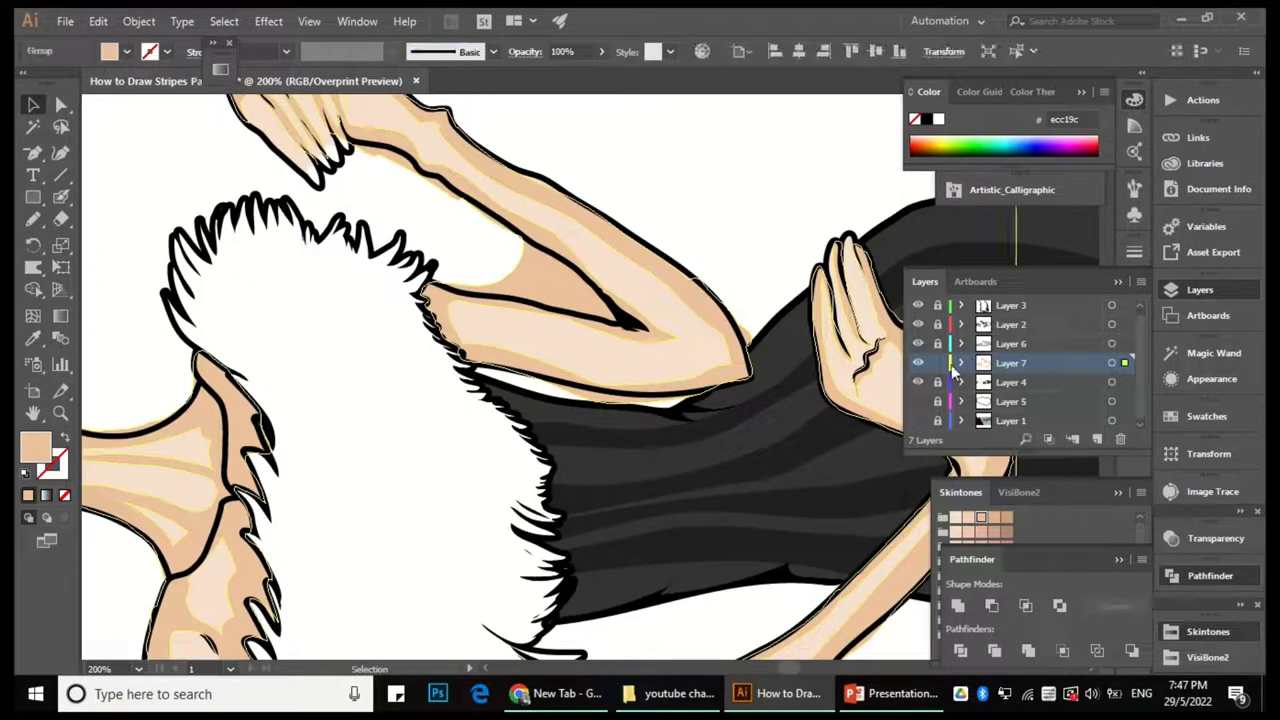
scroll(655, 357, "down", 2)
left_click(655, 357)
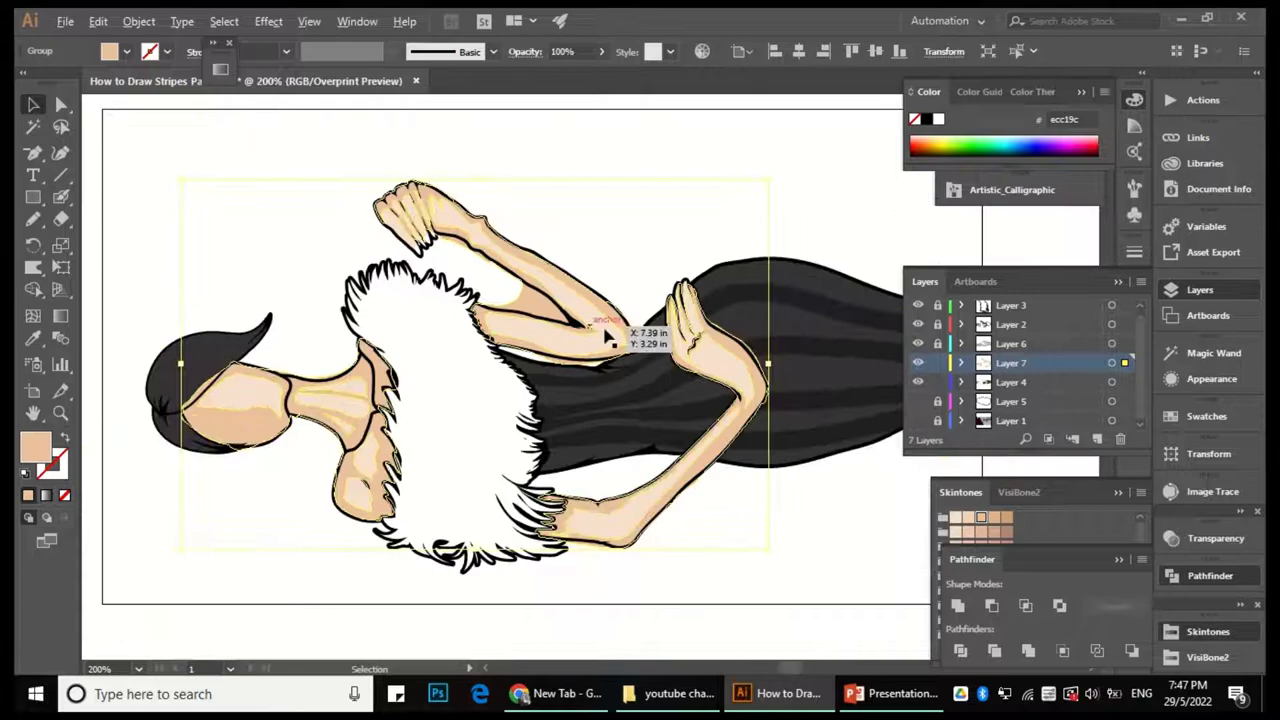
scroll(607, 337, "up", 1)
key("ctrl+shift+a")
left_click(618, 365)
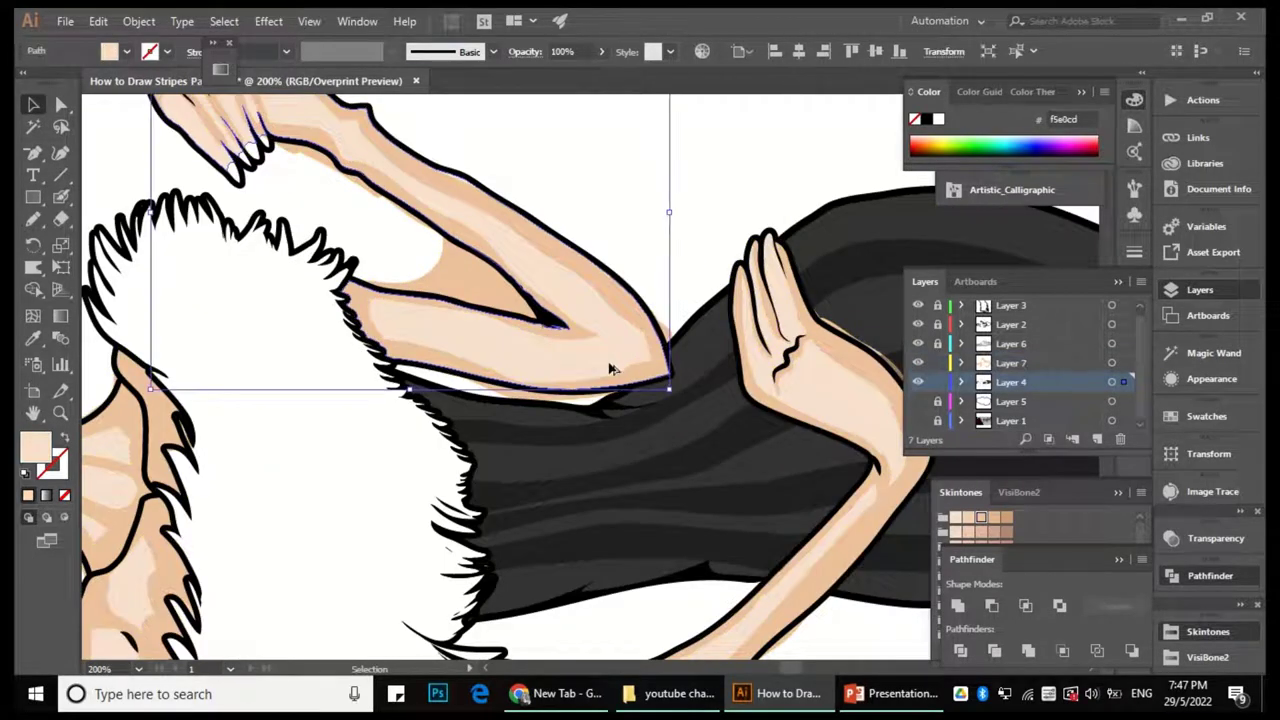
Select all skin base and shading shapes with the Magic Wand and remove the excess inside the bent upper arm using Shape Builder.
scroll(618, 365, "down", 2)
key("y")
scroll(534, 363, "up", 2)
left_click(515, 302)
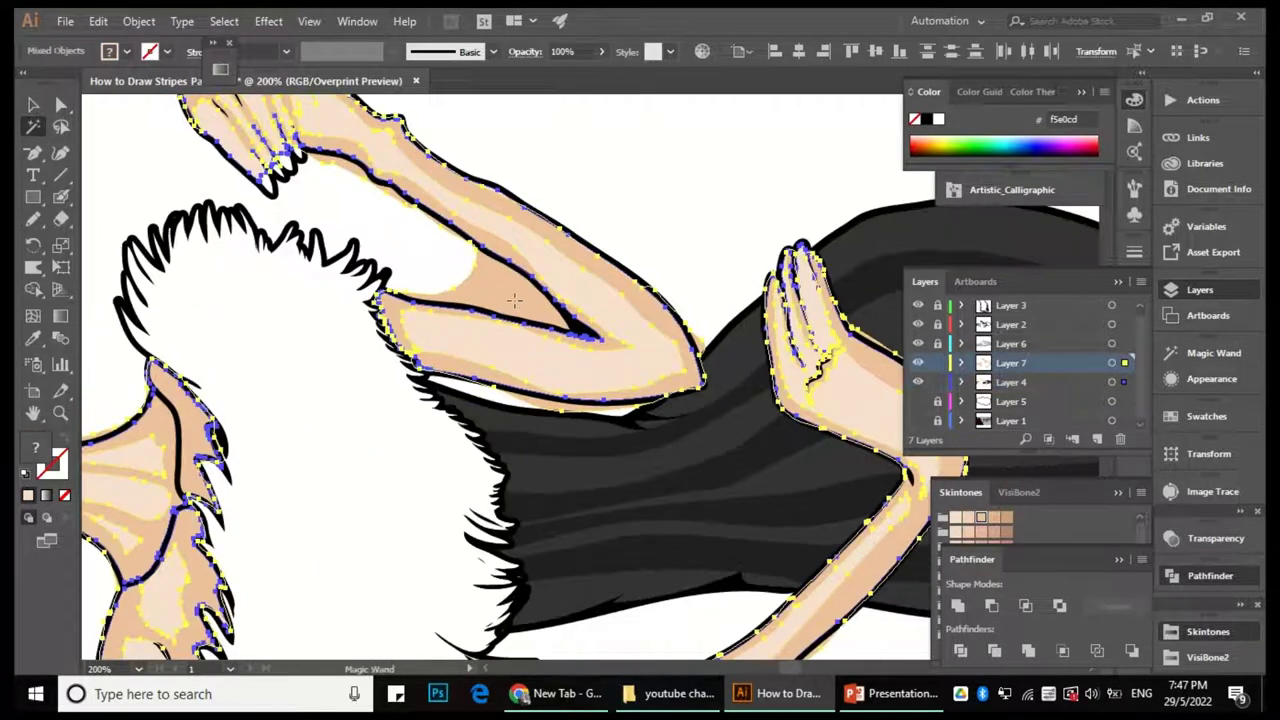
left_click(33, 289)
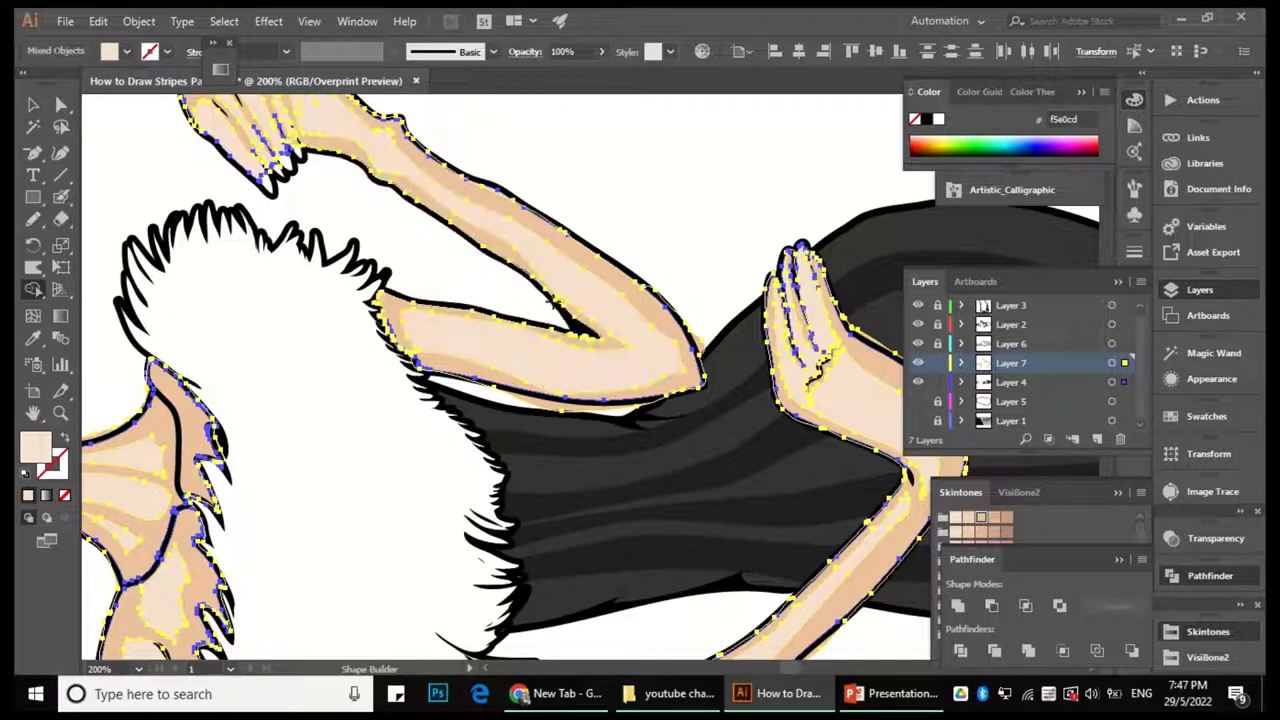
scroll(428, 375, "up", 2)
scroll(428, 375, "down", 5)
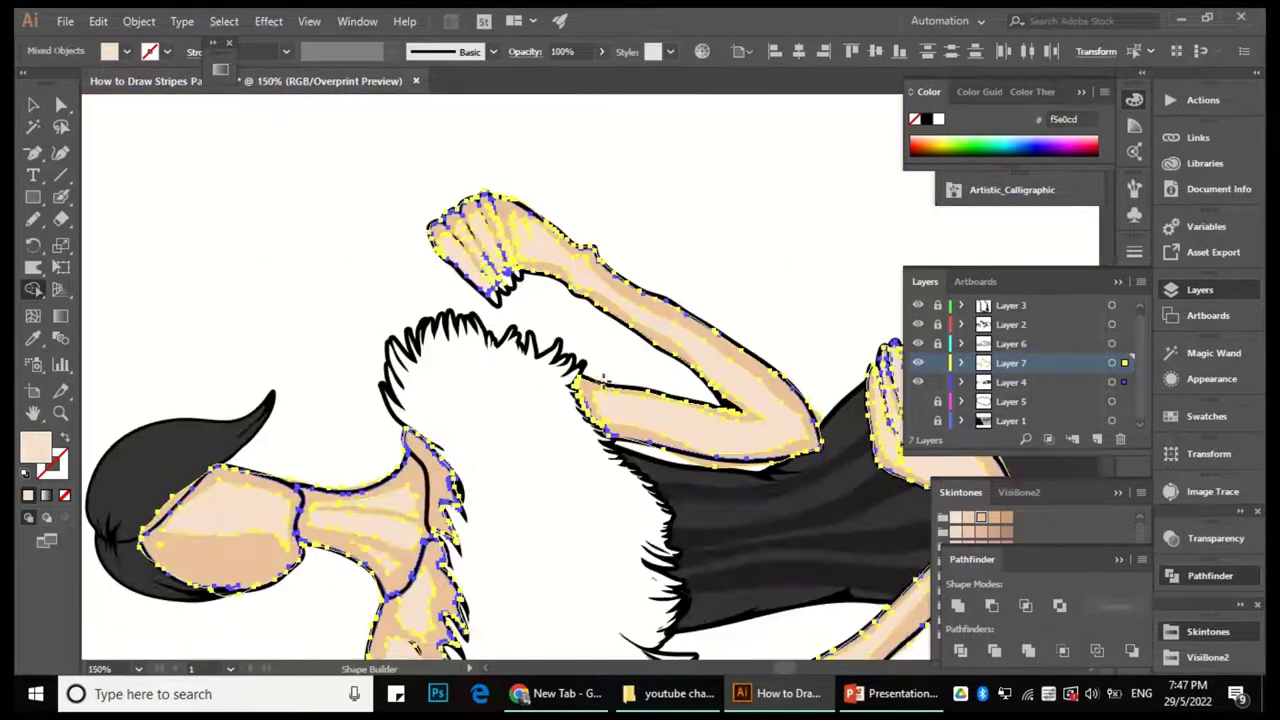
Remove the excess shading outside the neck, shoulder and face outlines with Shape Builder, including the strip over the hair.
scroll(341, 404, "up", 5)
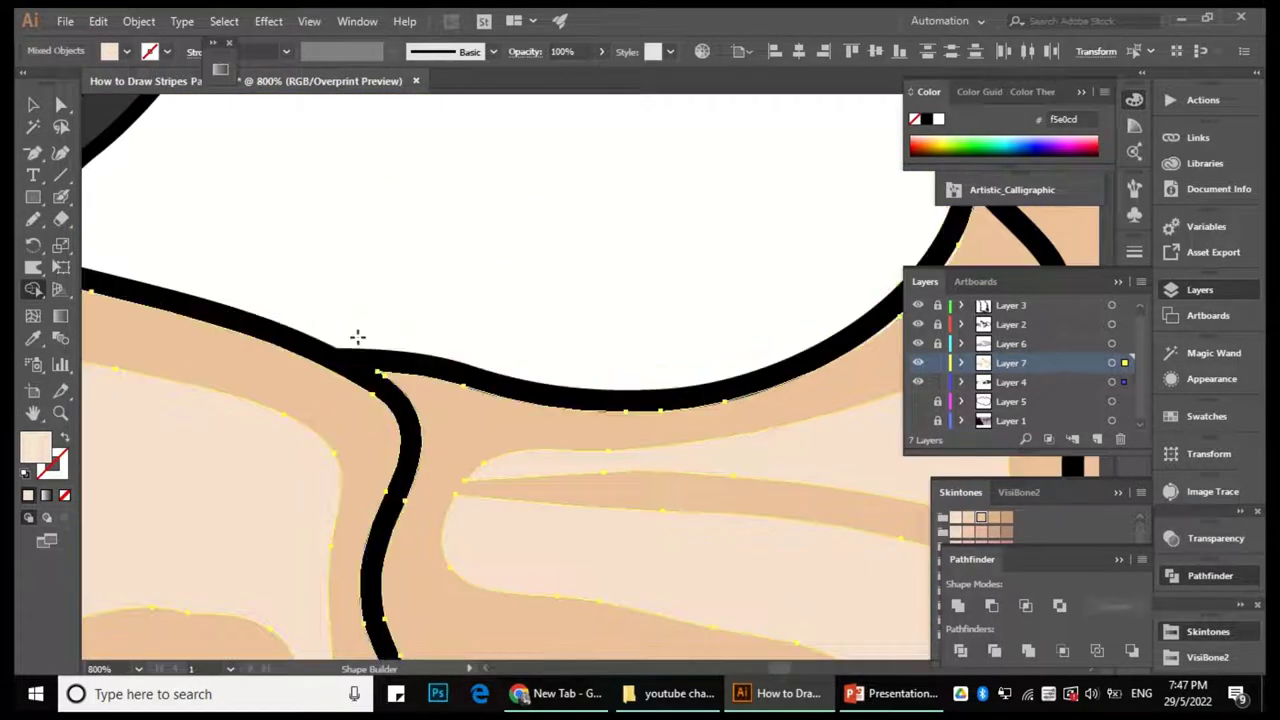
scroll(357, 337, "down", 2)
scroll(483, 246, "up", 2)
scroll(624, 340, "down", 2)
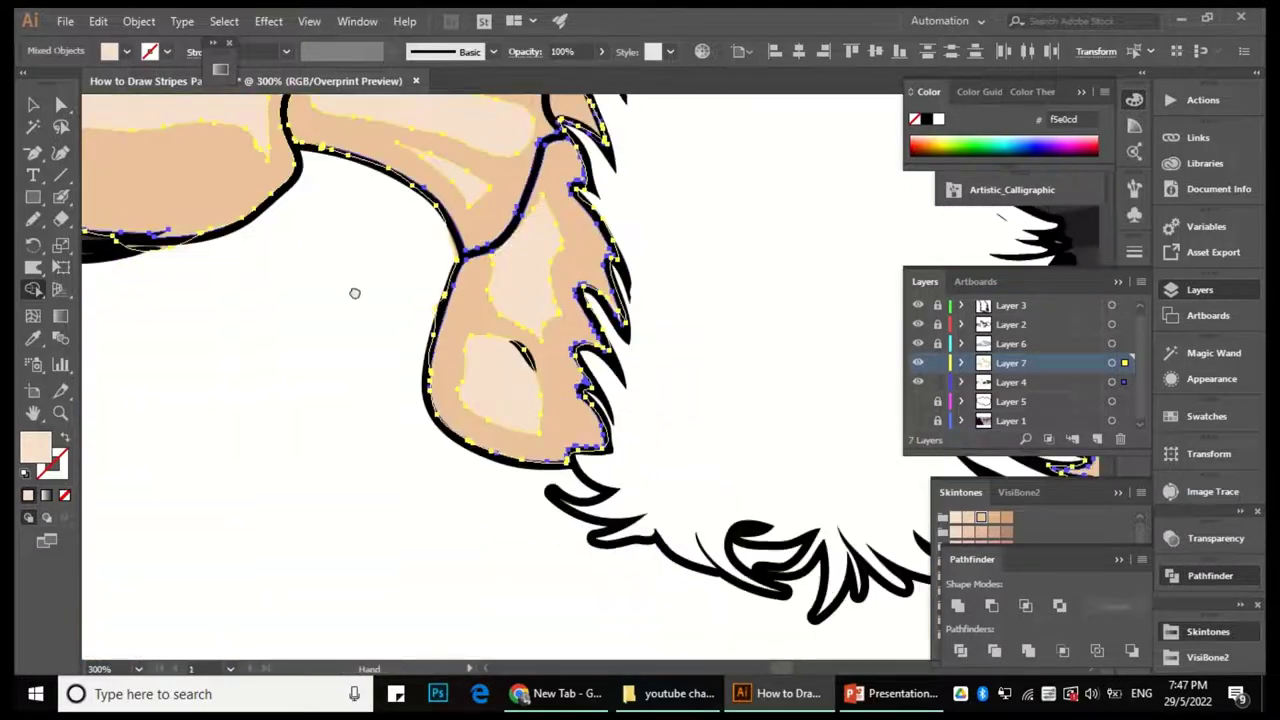
scroll(429, 331, "up", 3)
scroll(578, 470, "down", 3)
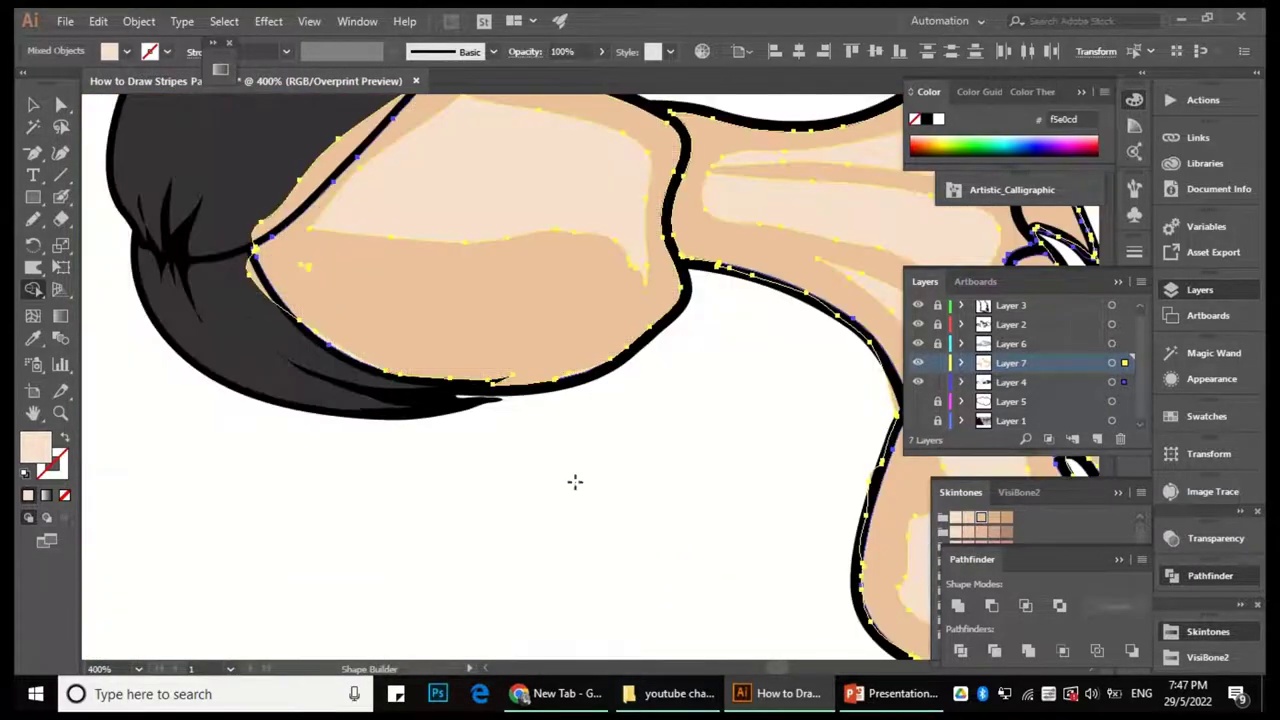
scroll(451, 329, "up", 3)
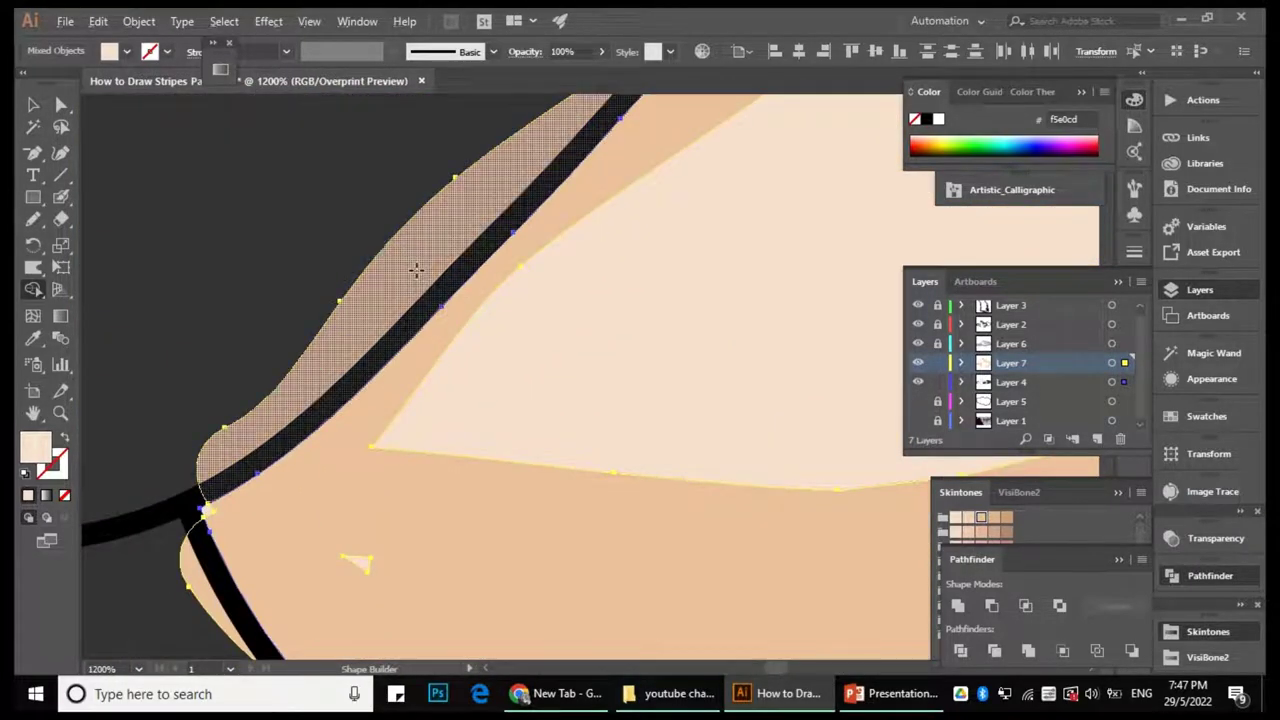
scroll(466, 506, "down", 4)
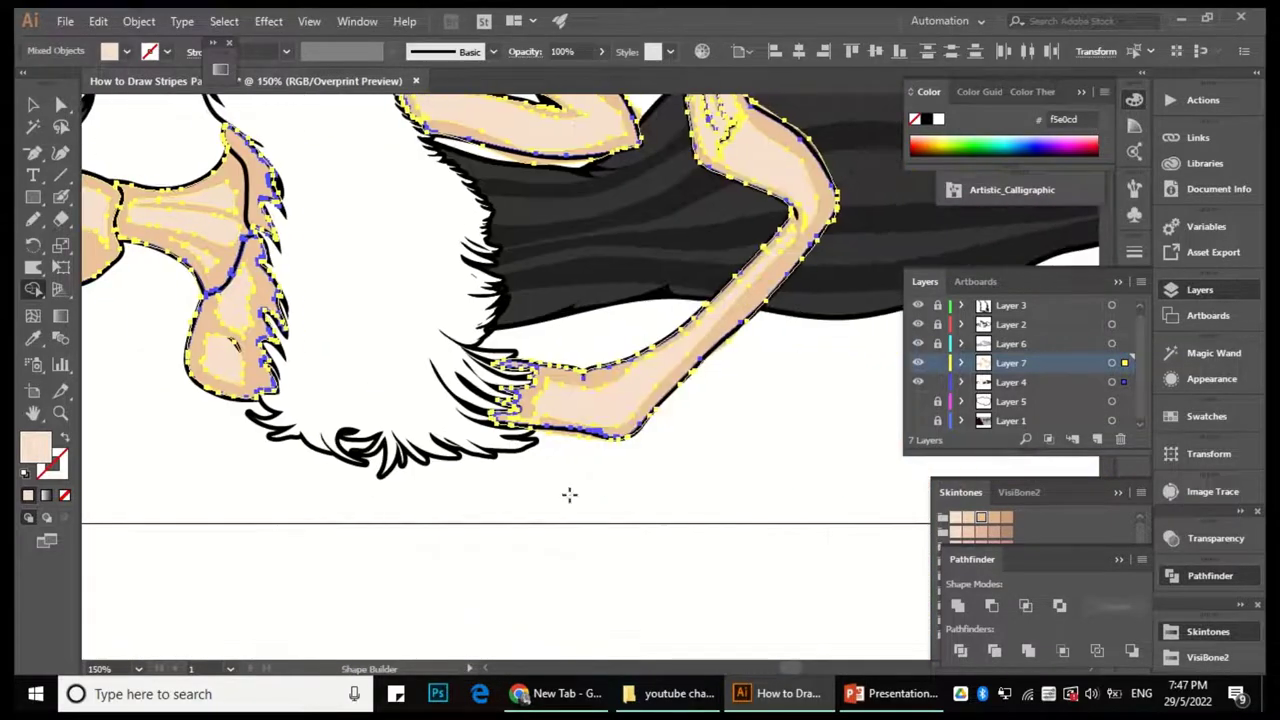
Remove the excess shading outside the lower arm and its hand with Shape Builder, and deselect the skin.
scroll(569, 494, "up", 5)
scroll(557, 366, "down", 1)
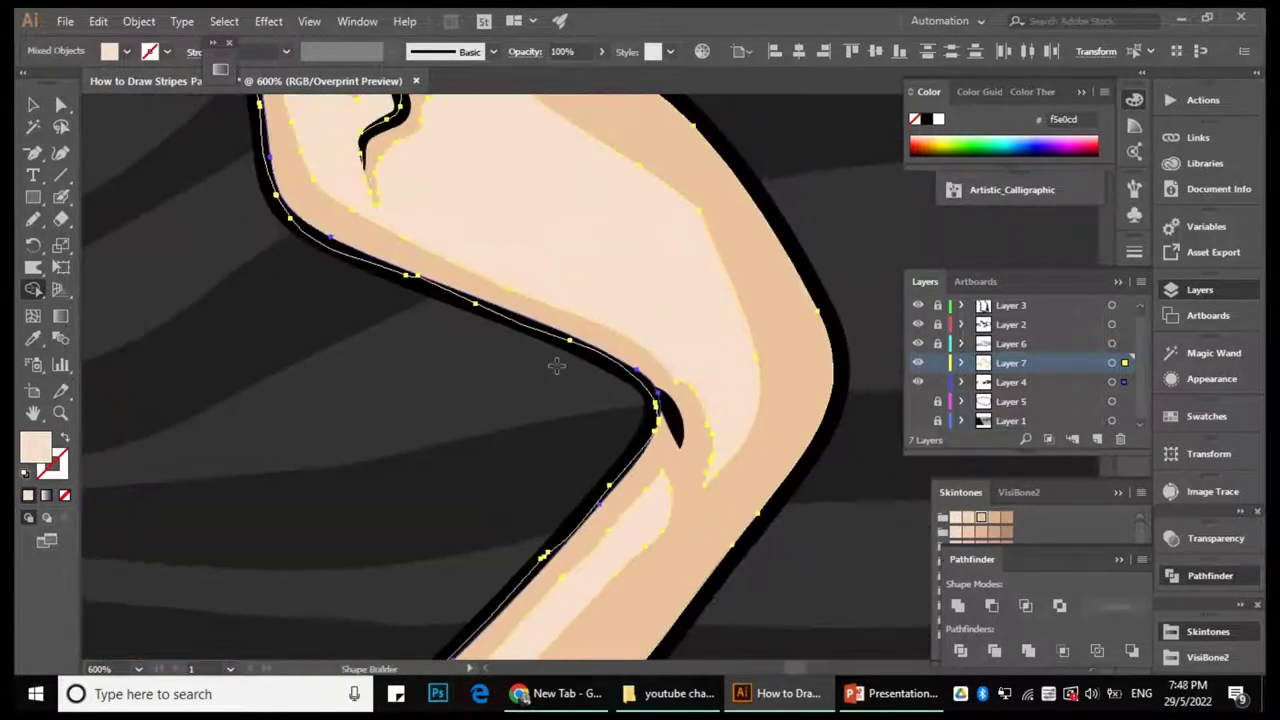
scroll(557, 366, "down", 2)
scroll(557, 366, "up", 2)
scroll(534, 449, "left", 3)
scroll(591, 314, "down", 3)
key("ctrl+shift+a")
Reselect the skin shapes, trim the excess shading below the upper arm's elbow section with Shape Builder, and lock Layer 4.
scroll(591, 314, "down", 3)
scroll(634, 354, "up", 4)
key("a")
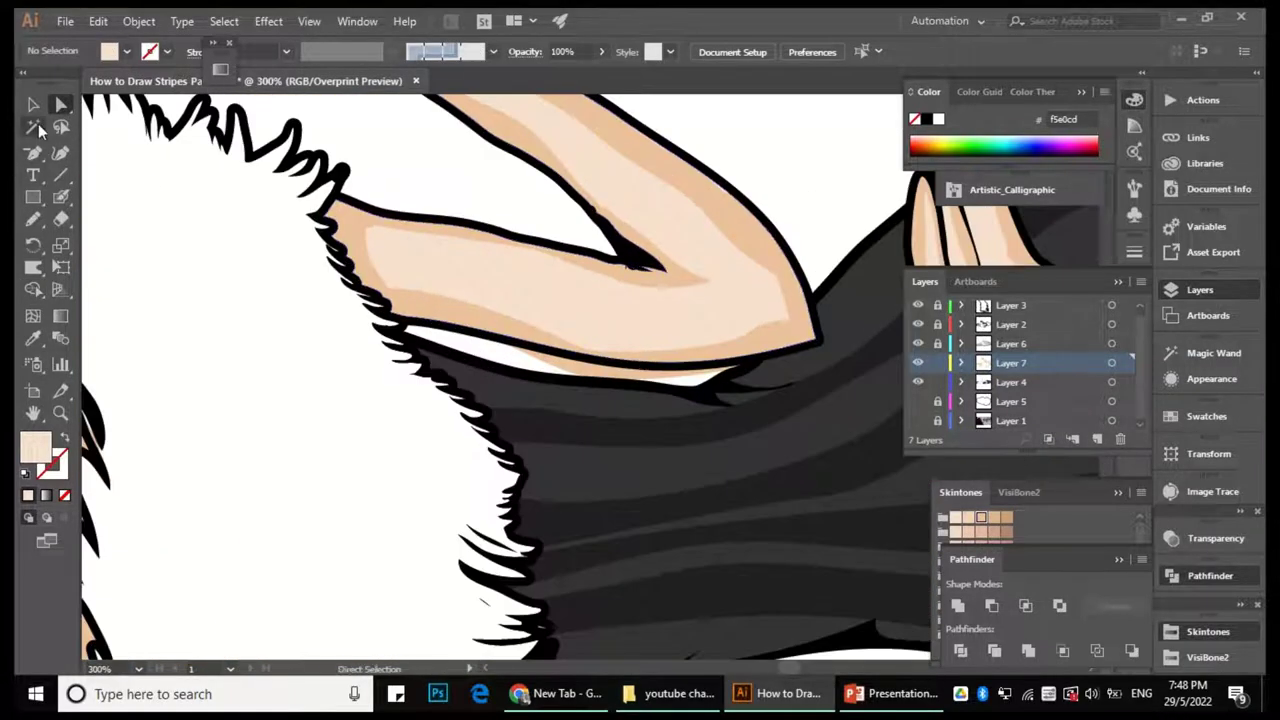
left_click(33, 127)
left_click(586, 334)
scroll(604, 395, "up", 2)
key("ctrl+shift+a")
key("a")
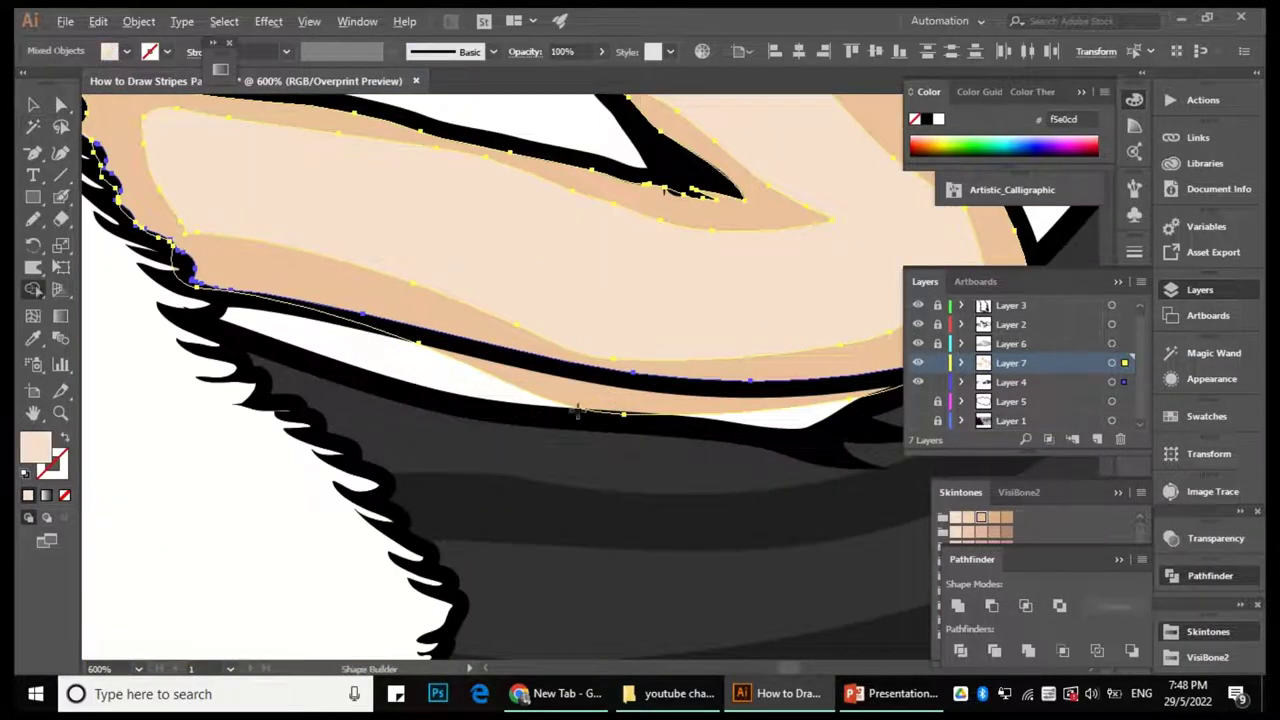
scroll(583, 391, "down", 5)
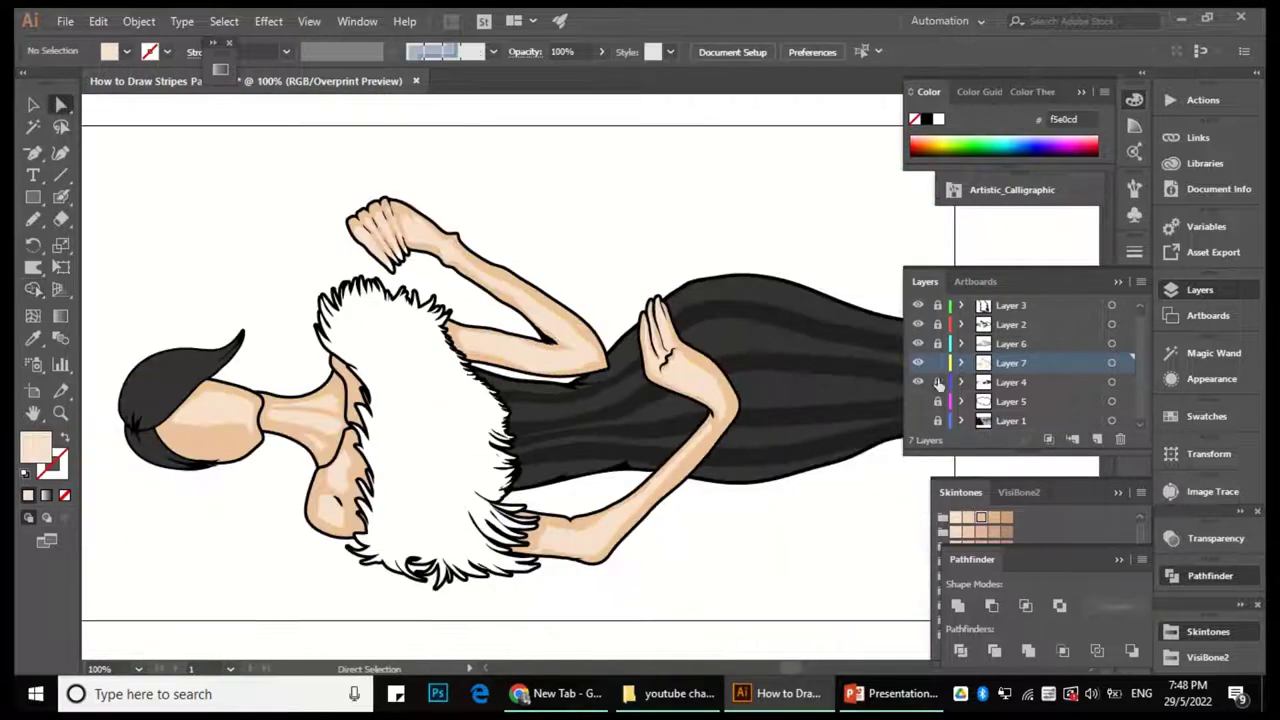
Set up the Blob Brush with the pale skin fill fcf3eb.
scroll(705, 370, "down", 1)
scroll(705, 370, "up", 3)
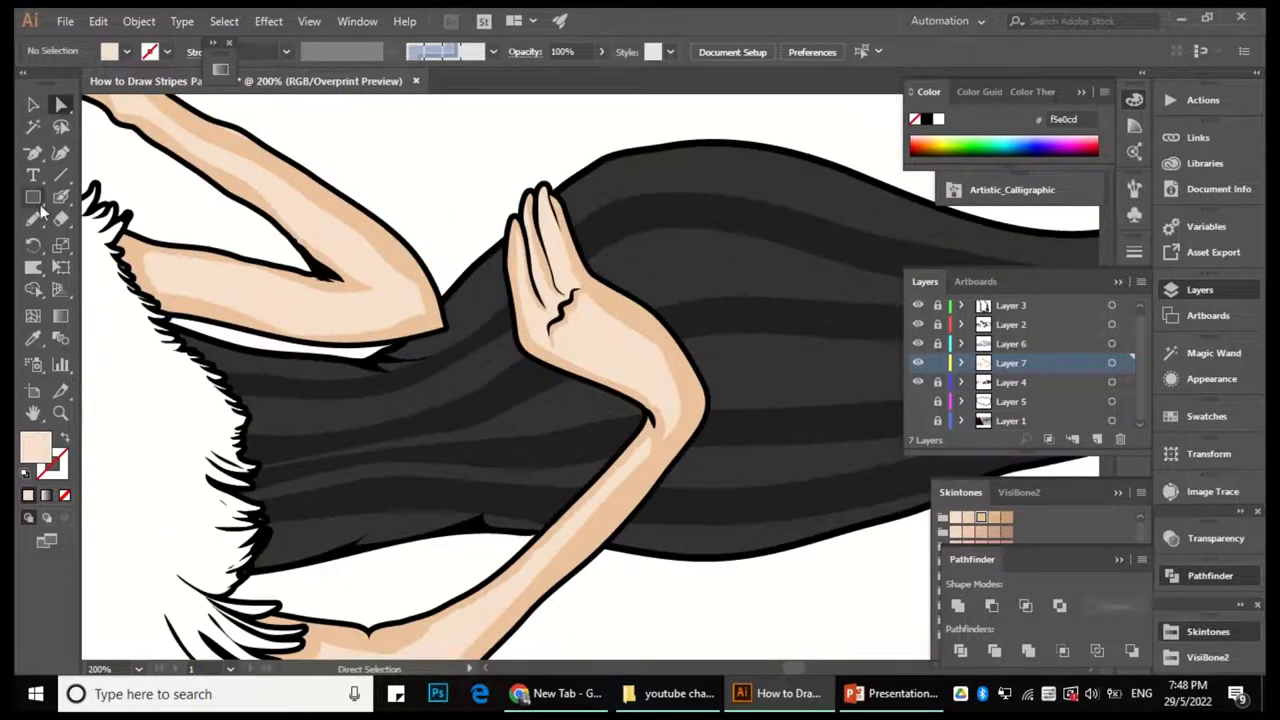
left_click(61, 197)
double_click(35, 447)
type("ecc19c")
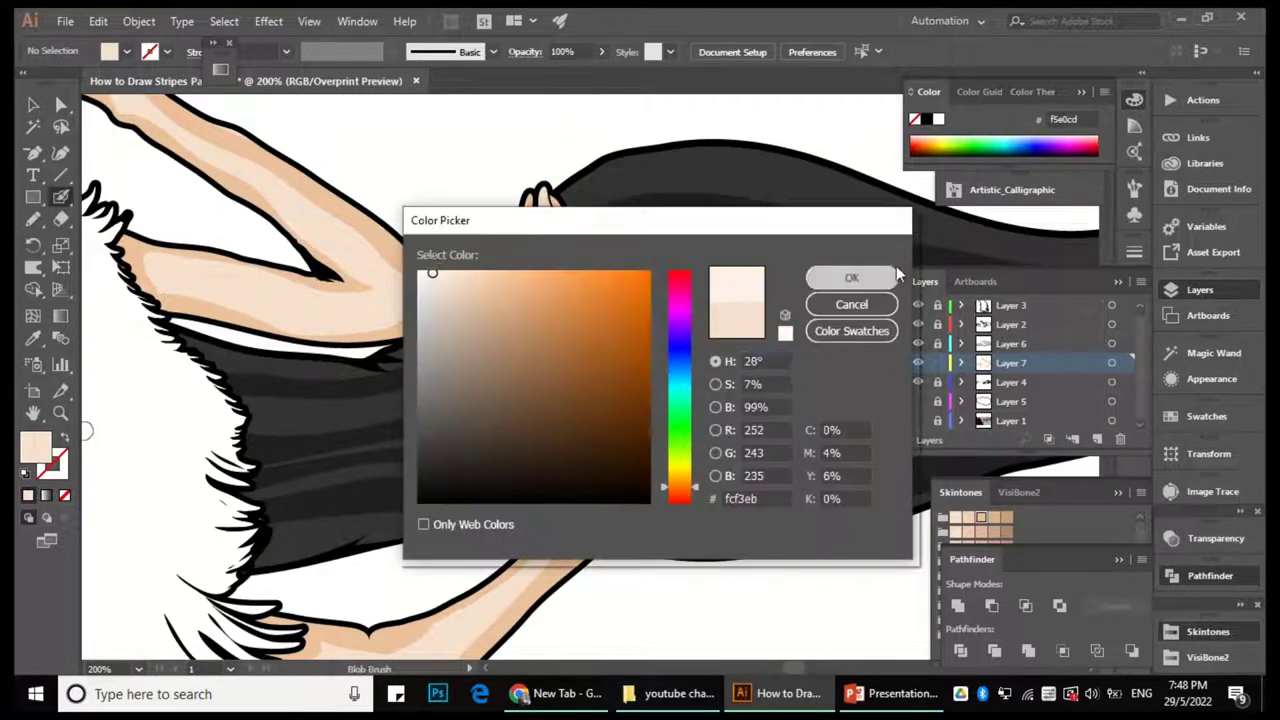
left_click(870, 280)
Expand Layer 7 and lock the group holding its skin base and shading shapes.
left_click(930, 366, "alt")
left_click(962, 363)
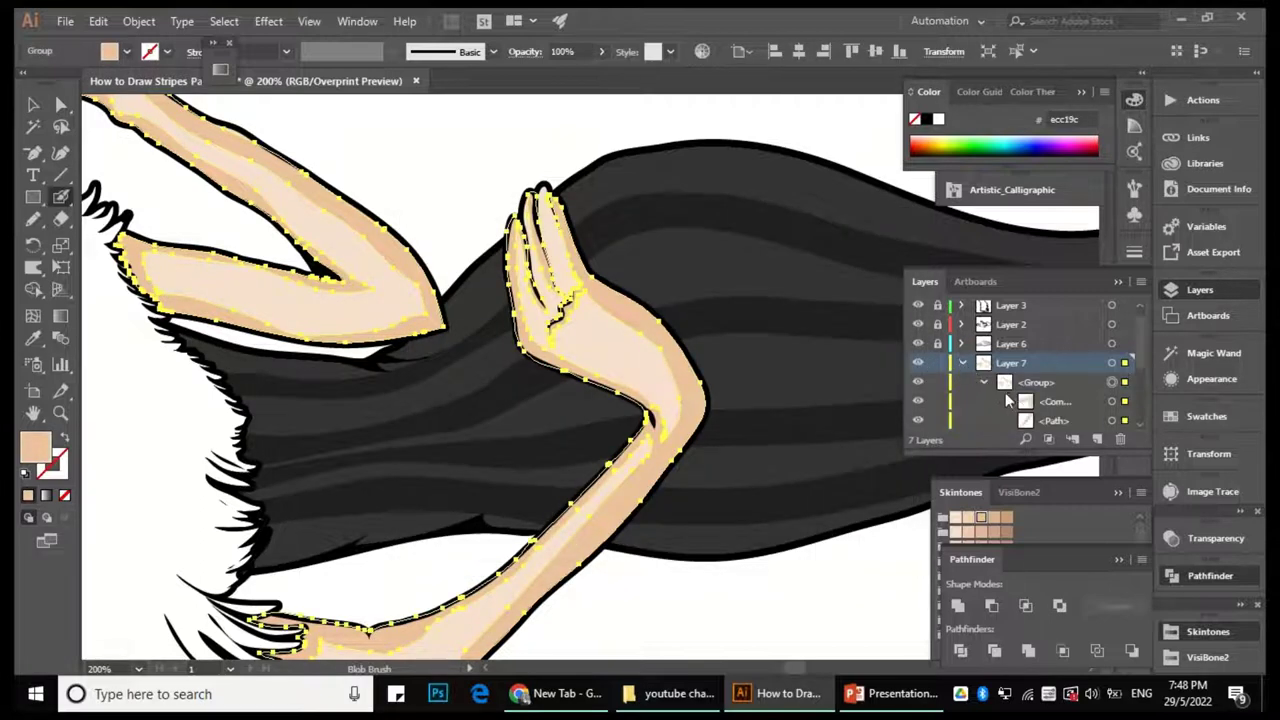
scroll(1020, 400, "down", 1)
left_click(984, 325)
mouse_move(557, 302)
left_mouse_down()
mouse_move(568, 332)
mouse_move(600, 337)
left_mouse_up()
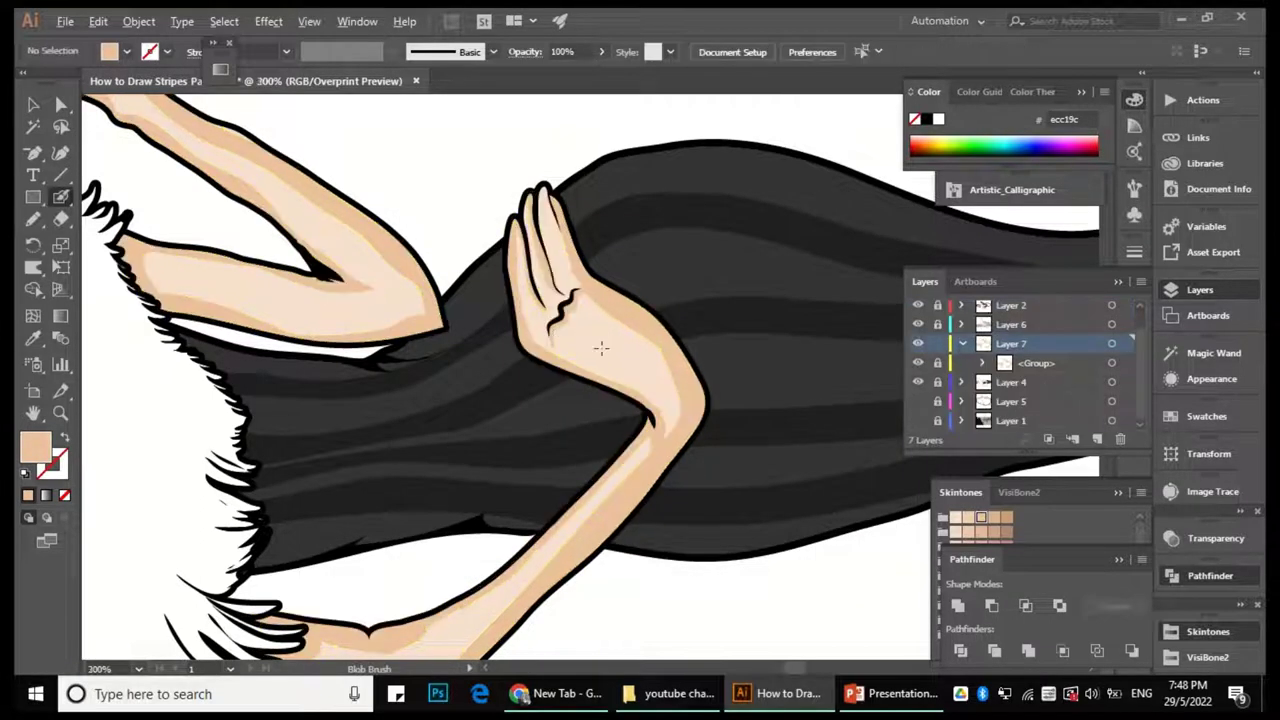
key("ctrl+plus")
left_click(661, 378, "ctrl")
key("Delete")
Set the fill to white (ffffff) and paint a broad highlight on the lower arm's palm with the Blob Brush.
key("i")
left_click(557, 313)
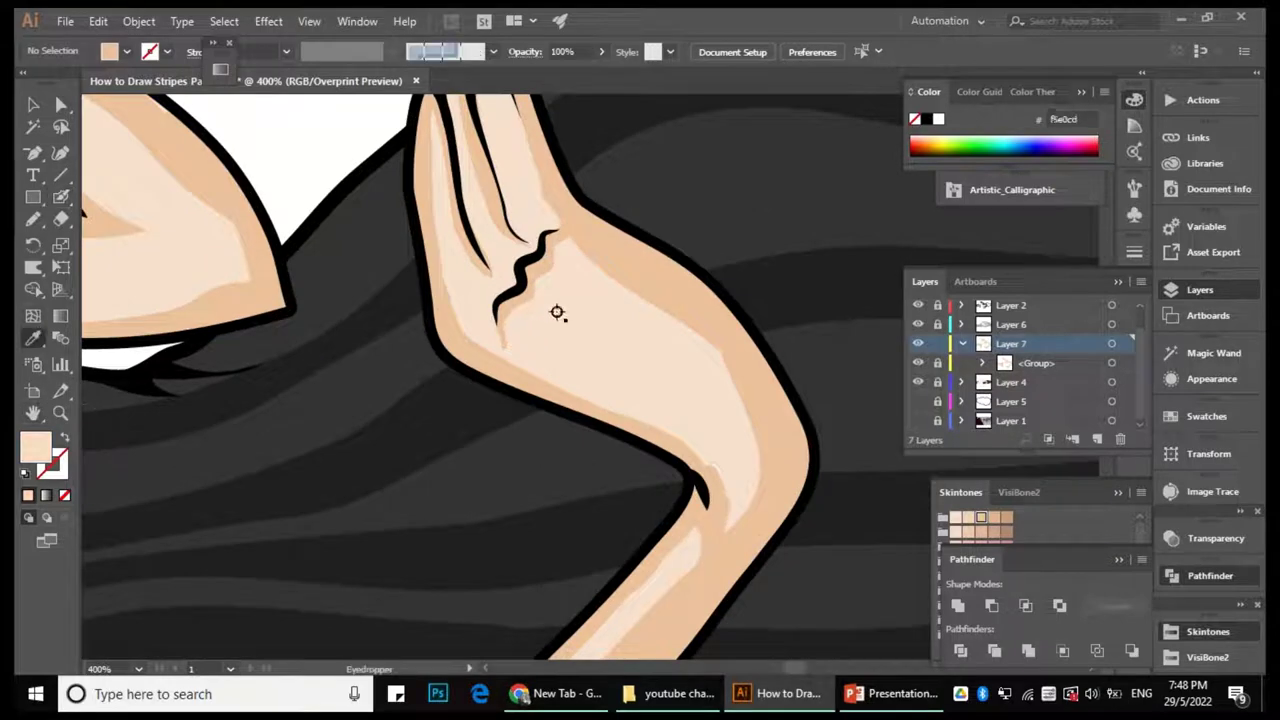
double_click(33, 447)
left_click(857, 277)
key("shift+b")
key("d")
mouse_move(560, 295)
left_mouse_down()
mouse_move(691, 383)
mouse_move(594, 363)
mouse_move(594, 320)
left_mouse_up()
Paint a long white highlight along the tallest finger of the lower arm's hand.
scroll(594, 320, "up", 3)
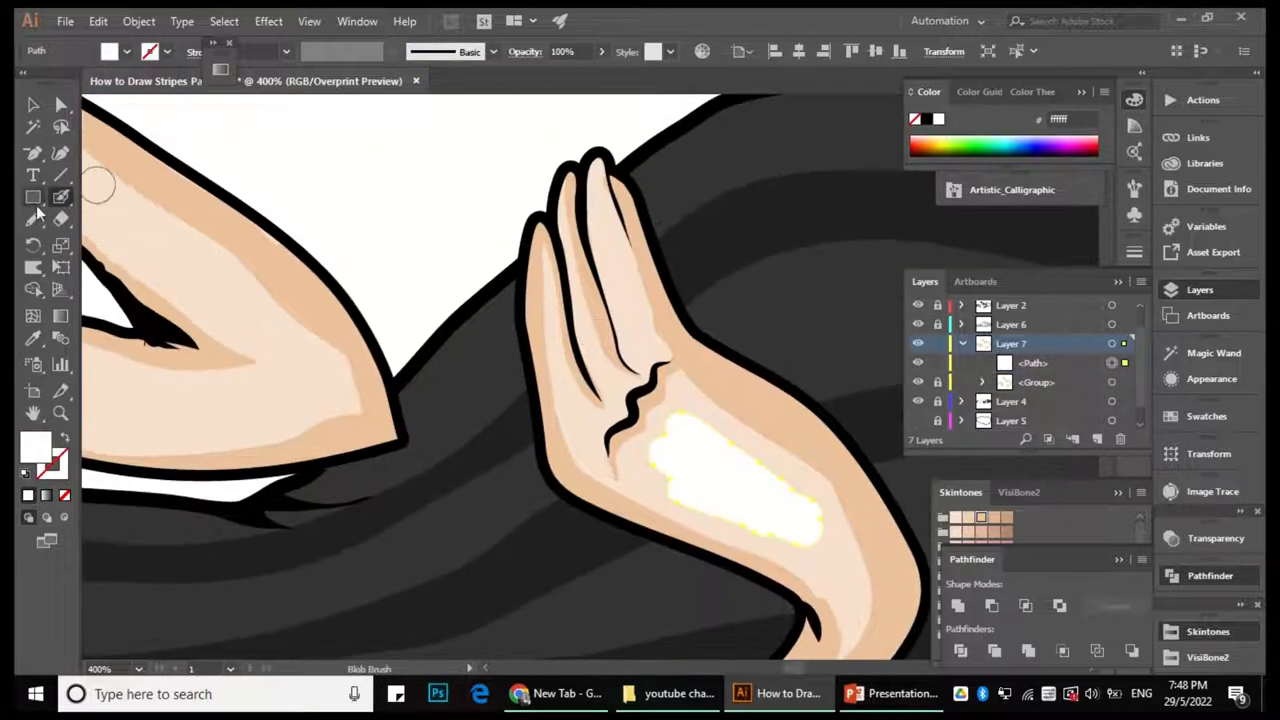
key("Return")
left_click(608, 480)
key("Return")
scroll(584, 131, "up", 1)
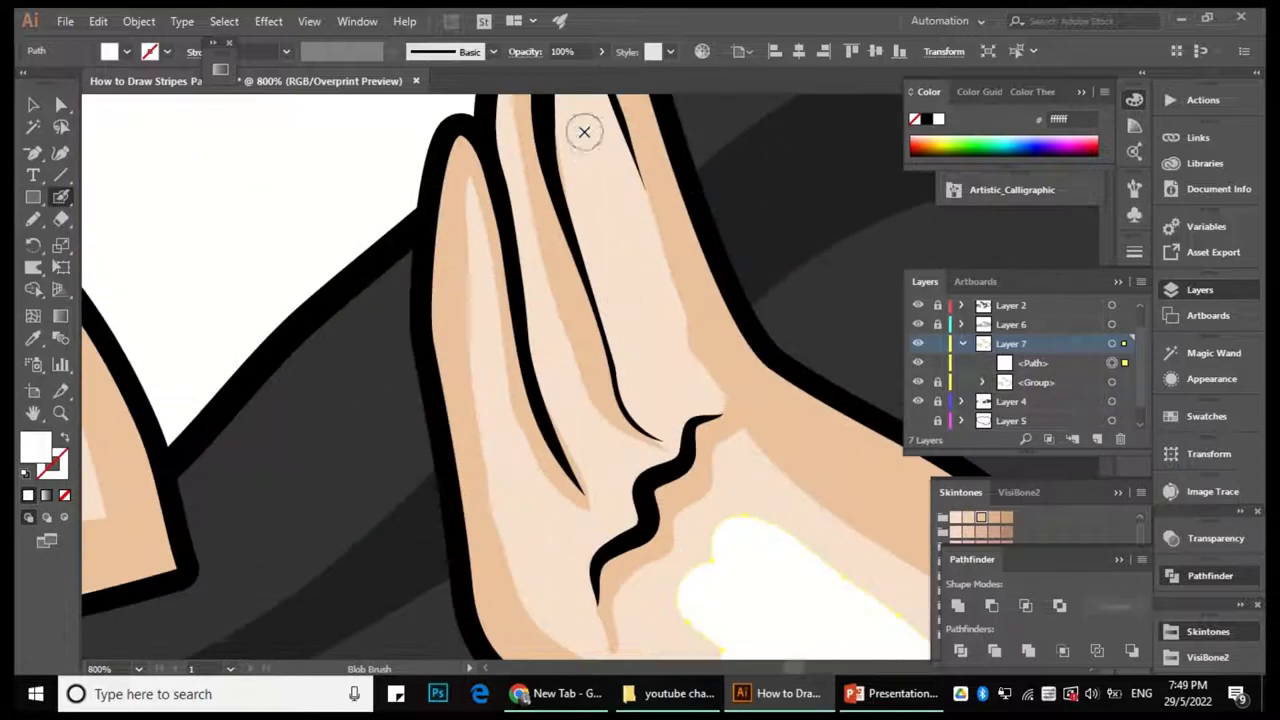
left_click_drag(584, 131, 640, 335)
Paint white highlights over the lower hand's fingertips and at the base of its outer finger.
scroll(537, 371, "up", 2)
scroll(597, 322, "up", 1)
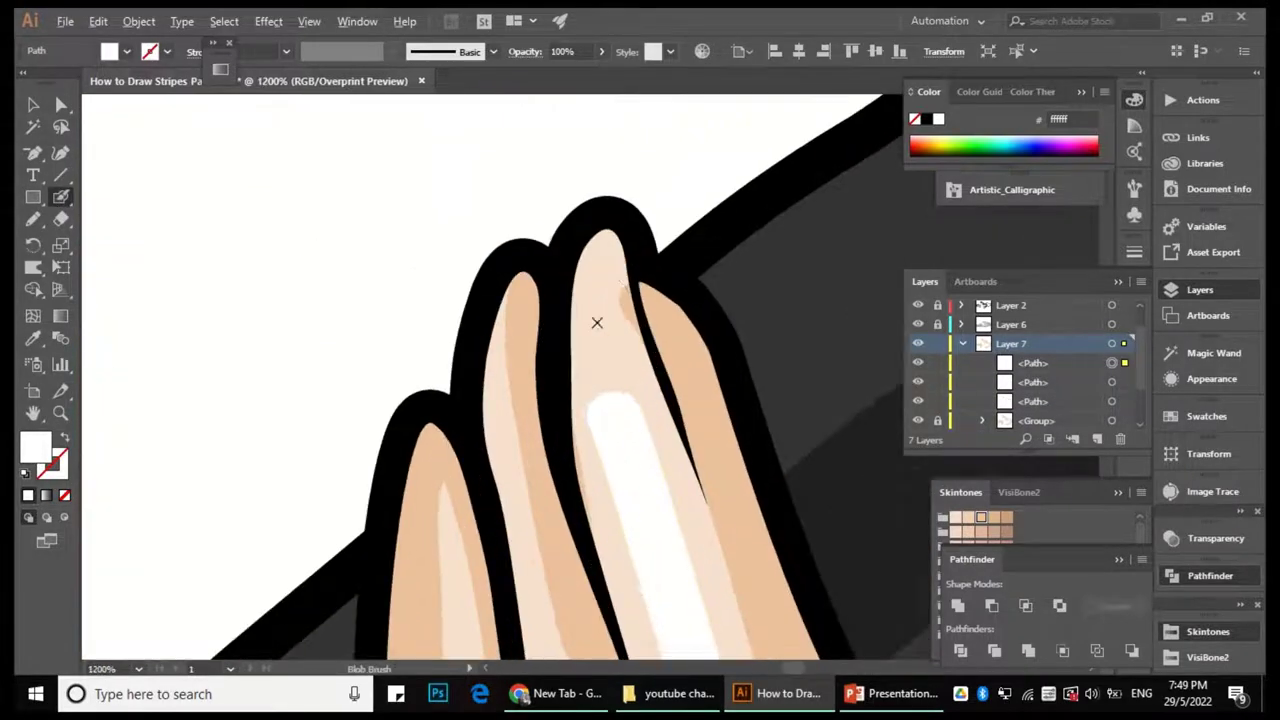
left_click_drag(601, 251, 603, 283)
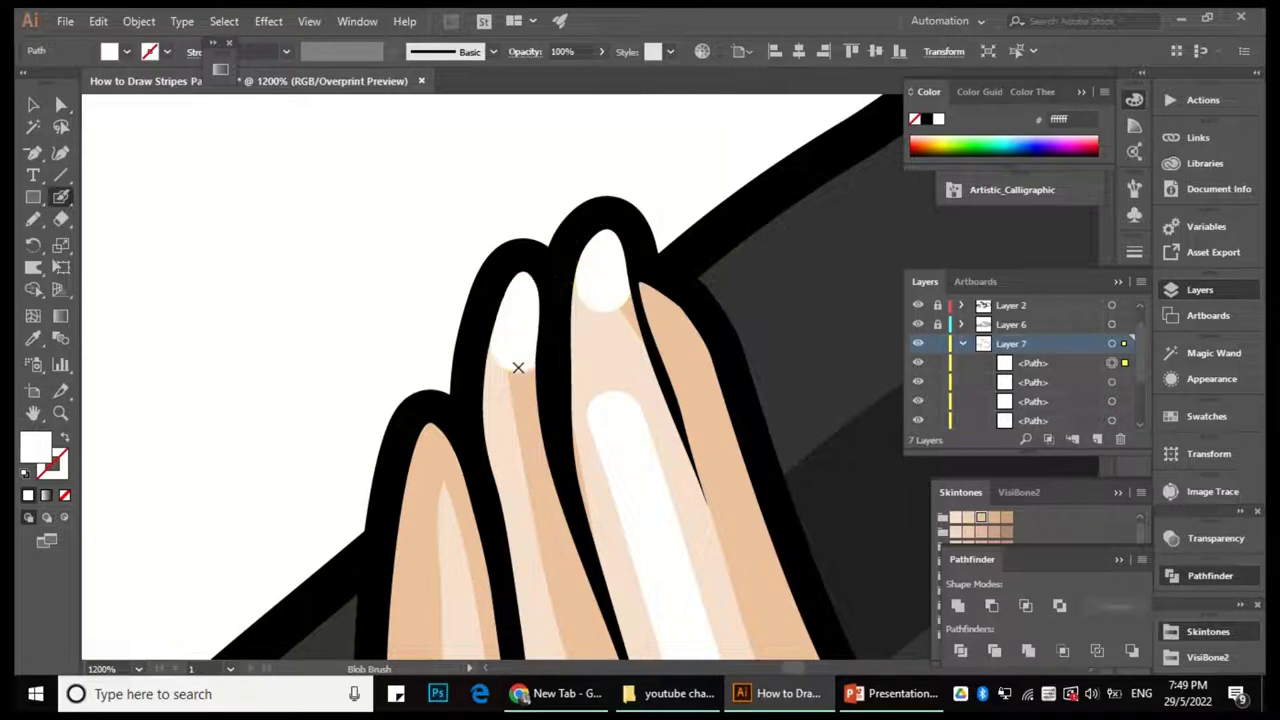
mouse_move(500, 308)
left_mouse_down()
mouse_move(502, 350)
mouse_move(468, 400)
left_mouse_up()
scroll(600, 240, "down", 3)
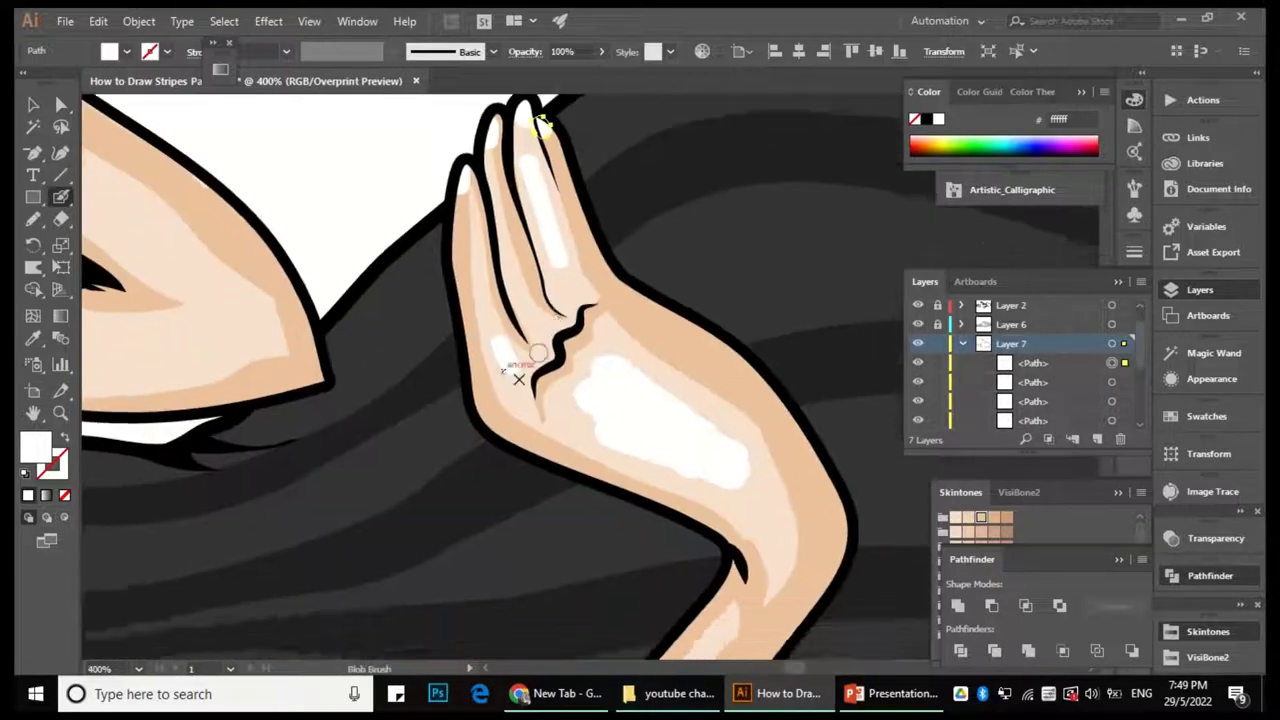
scroll(514, 329, "up", 2)
scroll(555, 297, "up", 2)
mouse_move(543, 249)
left_mouse_down()
mouse_move(572, 299)
mouse_move(562, 307)
mouse_move(583, 371)
left_mouse_up()
Paint a white highlight following the bend of the lower arm's elbow.
scroll(711, 160, "down", 3)
left_click_drag(711, 160, 811, 60)
mouse_move(375, 463)
left_mouse_down()
mouse_move(480, 483)
mouse_move(612, 372)
left_mouse_up()
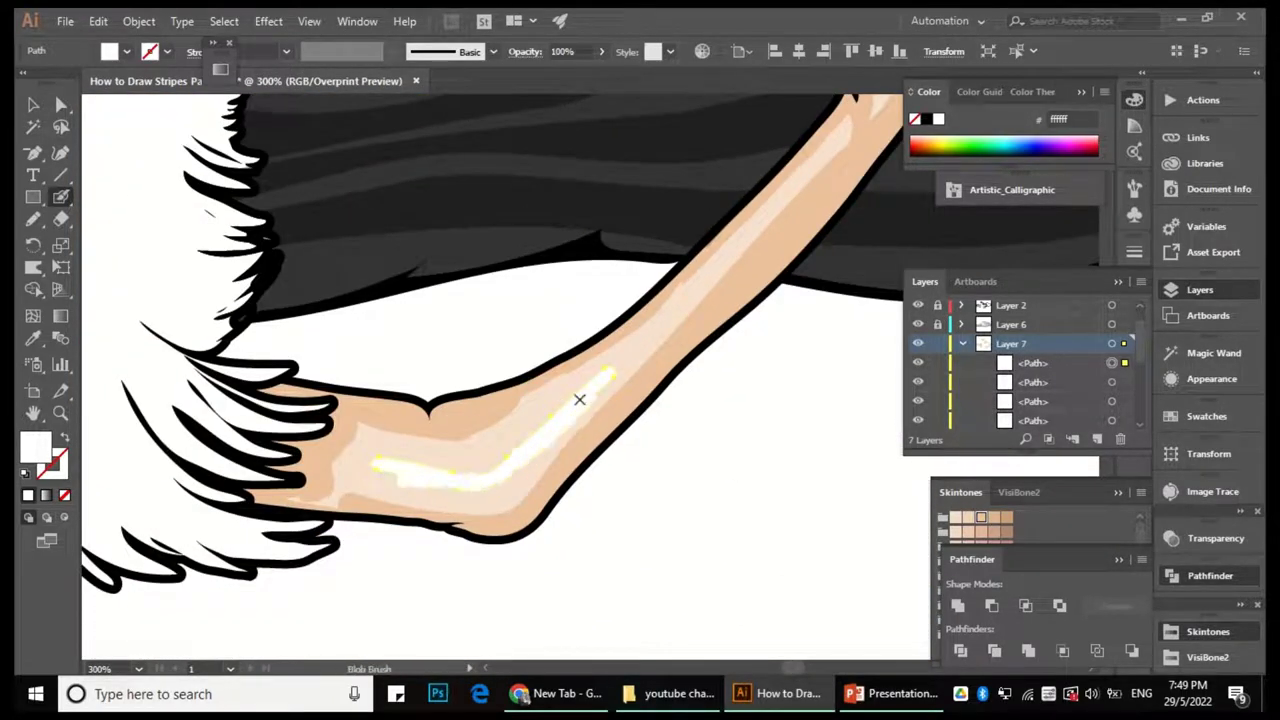
left_click_drag(393, 467, 530, 445)
Paint white highlights on the raised hand's fingertips and fingers, and along its wrist and forearm.
scroll(531, 449, "down", 2)
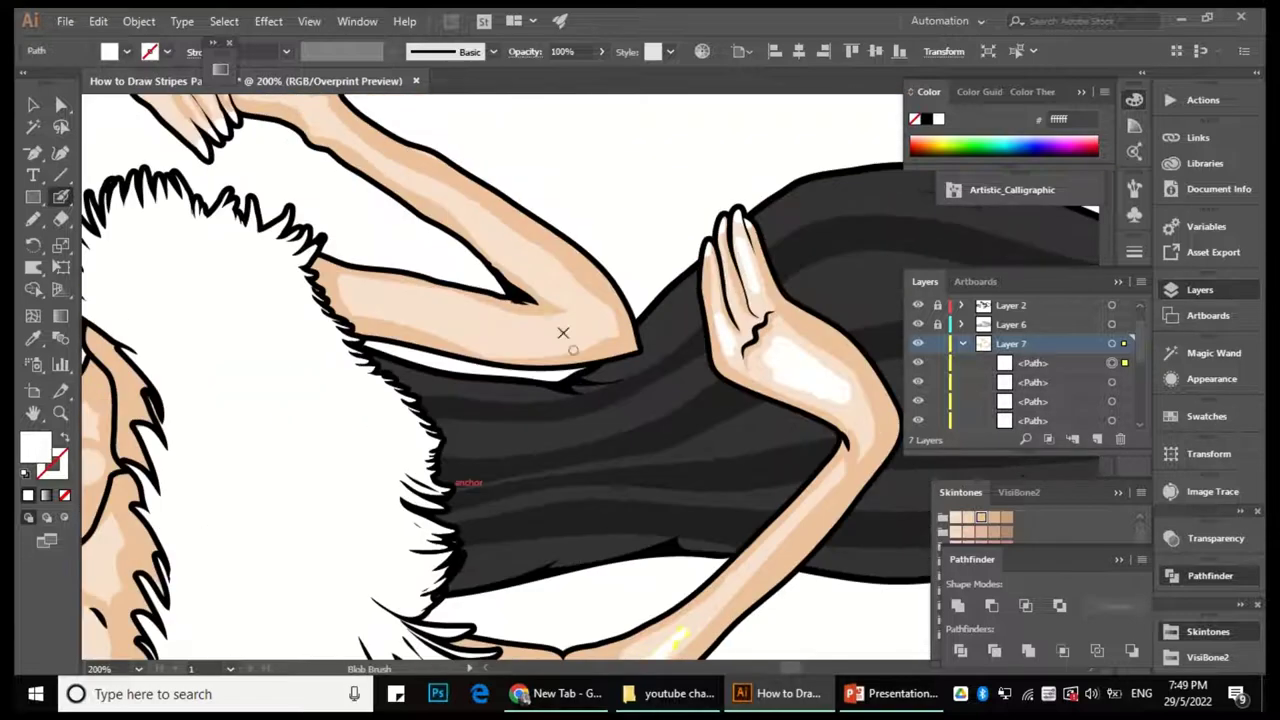
mouse_move(670, 457)
left_mouse_down()
mouse_move(550, 459)
mouse_move(486, 434)
left_mouse_up()
scroll(486, 434, "up", 3)
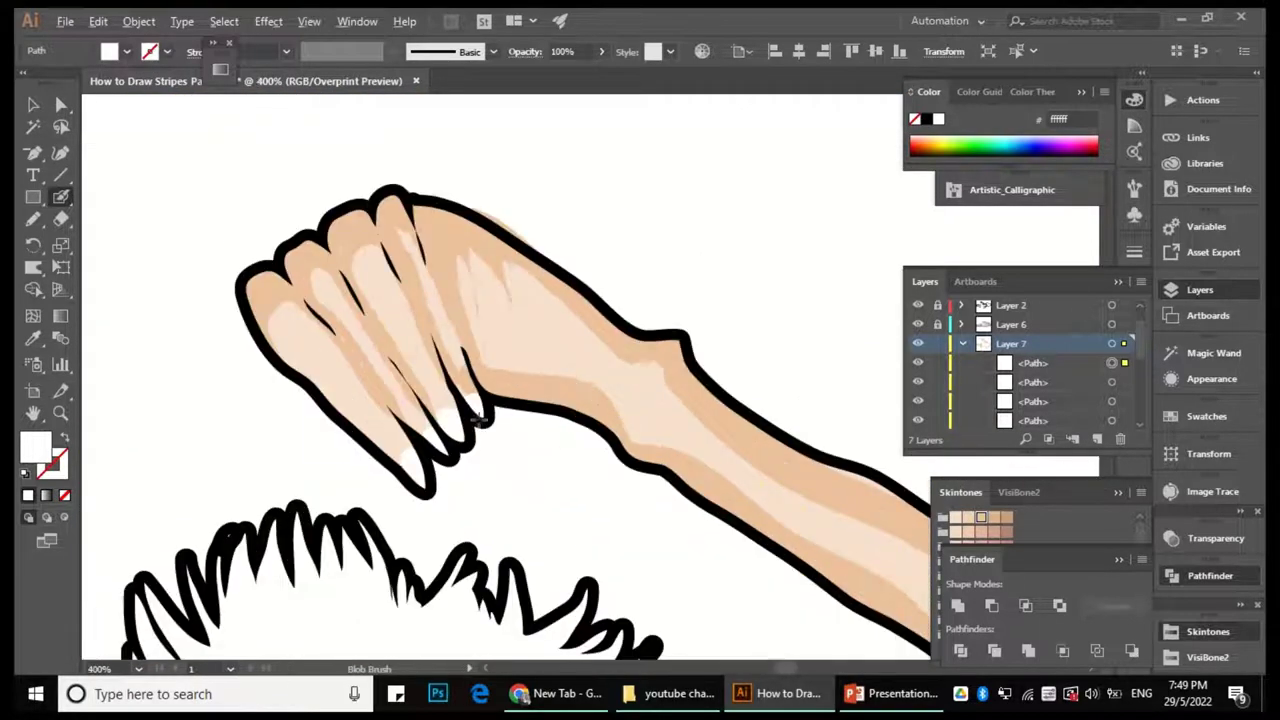
left_click_drag(365, 279, 421, 343)
left_click_drag(535, 309, 598, 382)
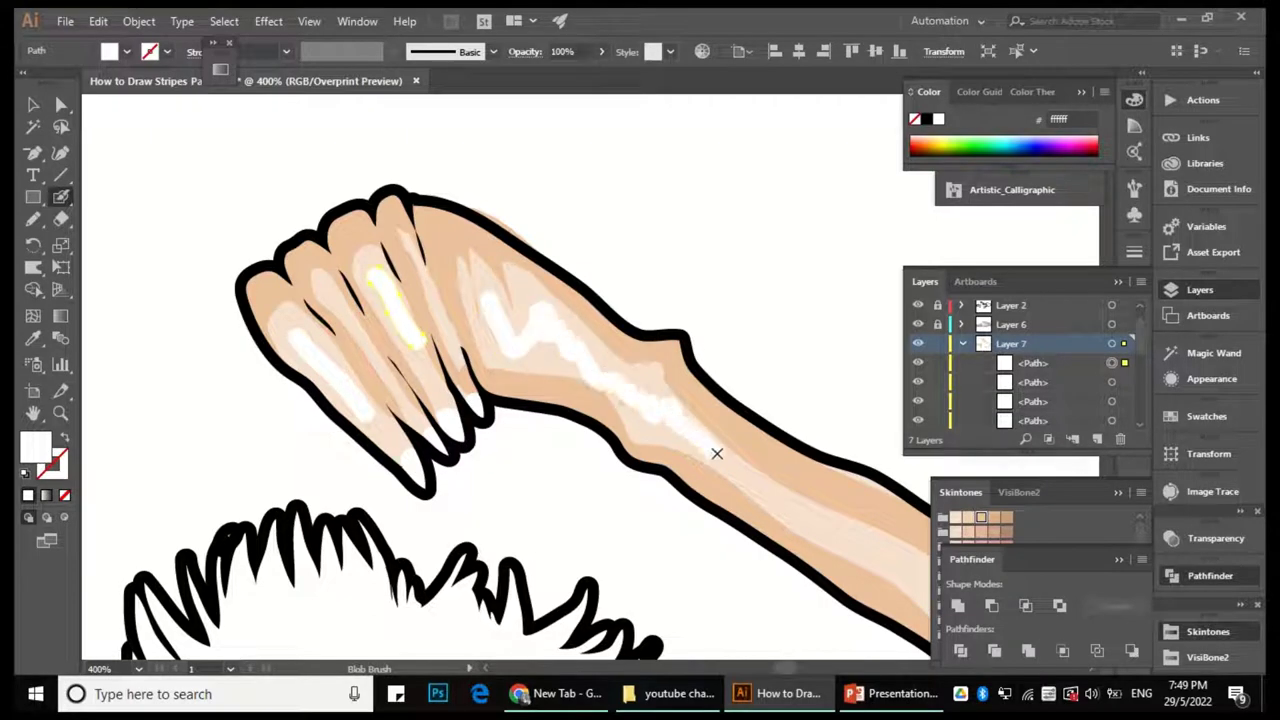
scroll(498, 354, "down", 2)
scroll(478, 269, "up", 2)
scroll(505, 303, "up", 1)
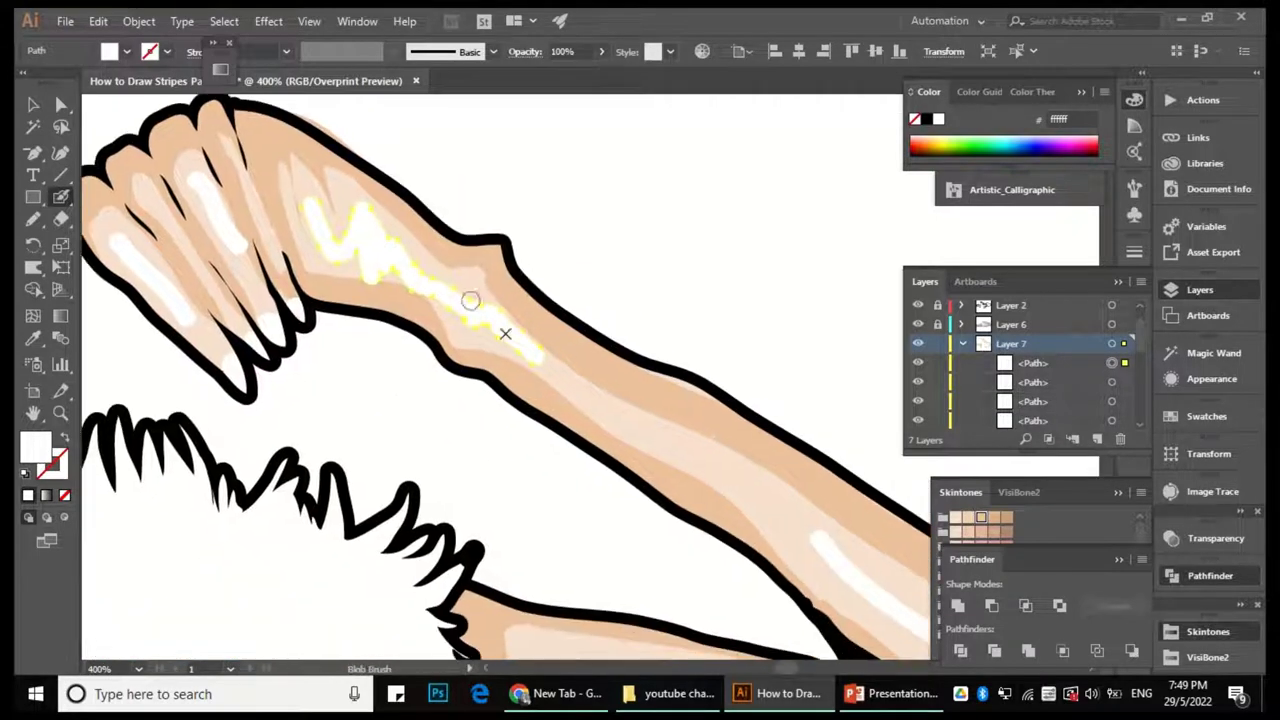
Paint white highlight streaks along the neck and across the face.
scroll(631, 431, "down", 4)
scroll(362, 368, "up", 3)
left_click_drag(362, 368, 495, 398)
left_click_drag(436, 338, 502, 338)
scroll(426, 354, "left", 3)
mouse_move(420, 360)
left_mouse_down()
mouse_move(266, 366)
mouse_move(455, 352)
left_mouse_up()
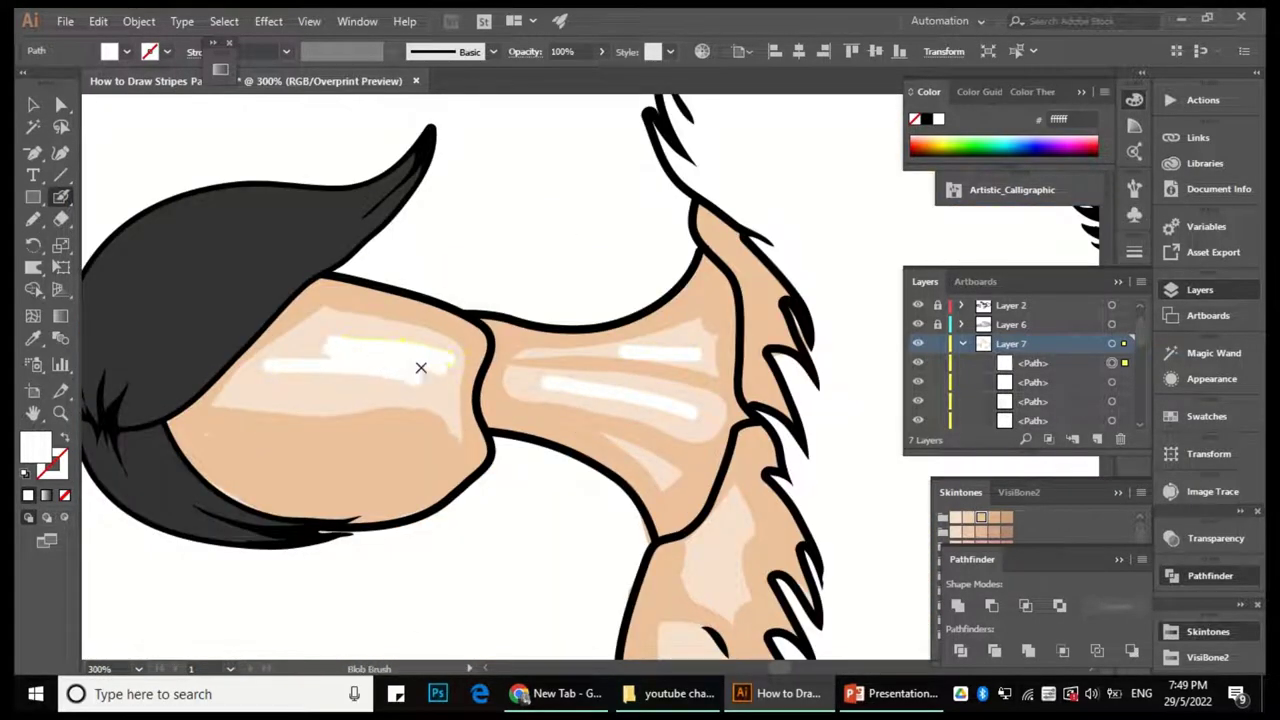
Paint white highlights on the shoulder beside the fur, one rounded and one long and tapering.
scroll(421, 367, "down", 3)
scroll(426, 492, "up", 4)
left_click_drag(380, 478, 426, 492)
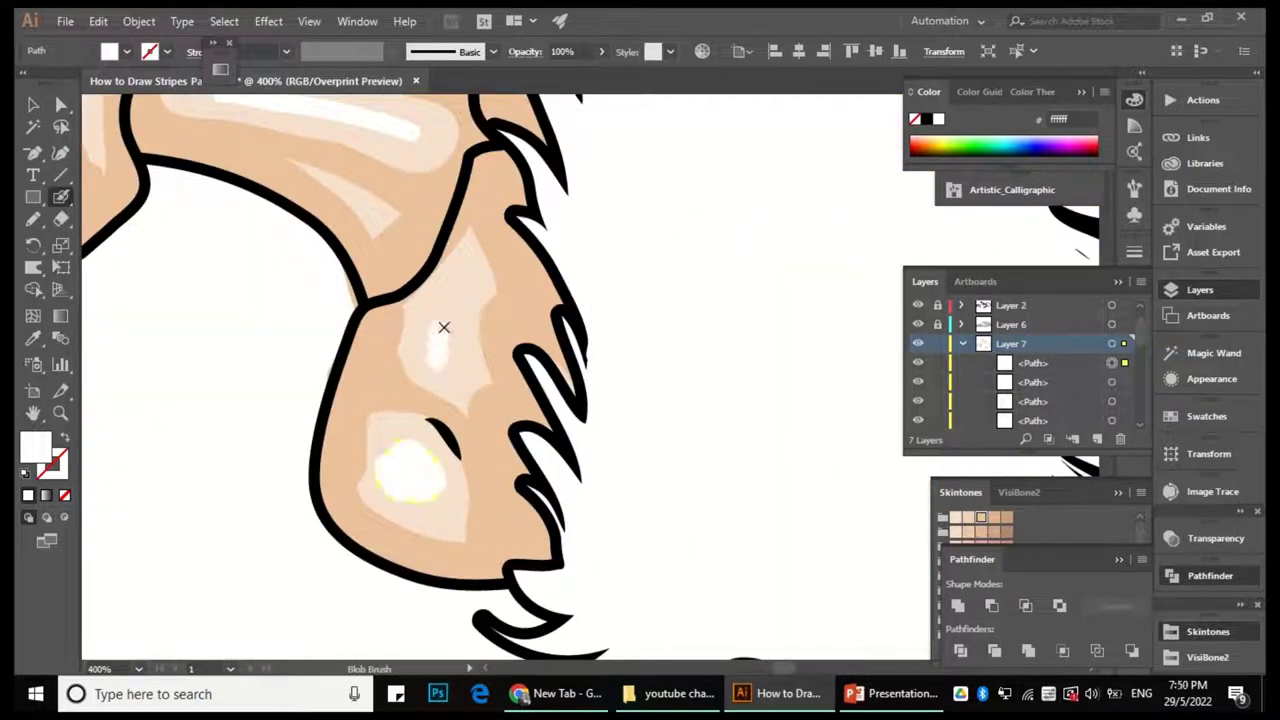
left_click_drag(444, 327, 459, 252)
scroll(464, 411, "up", 3)
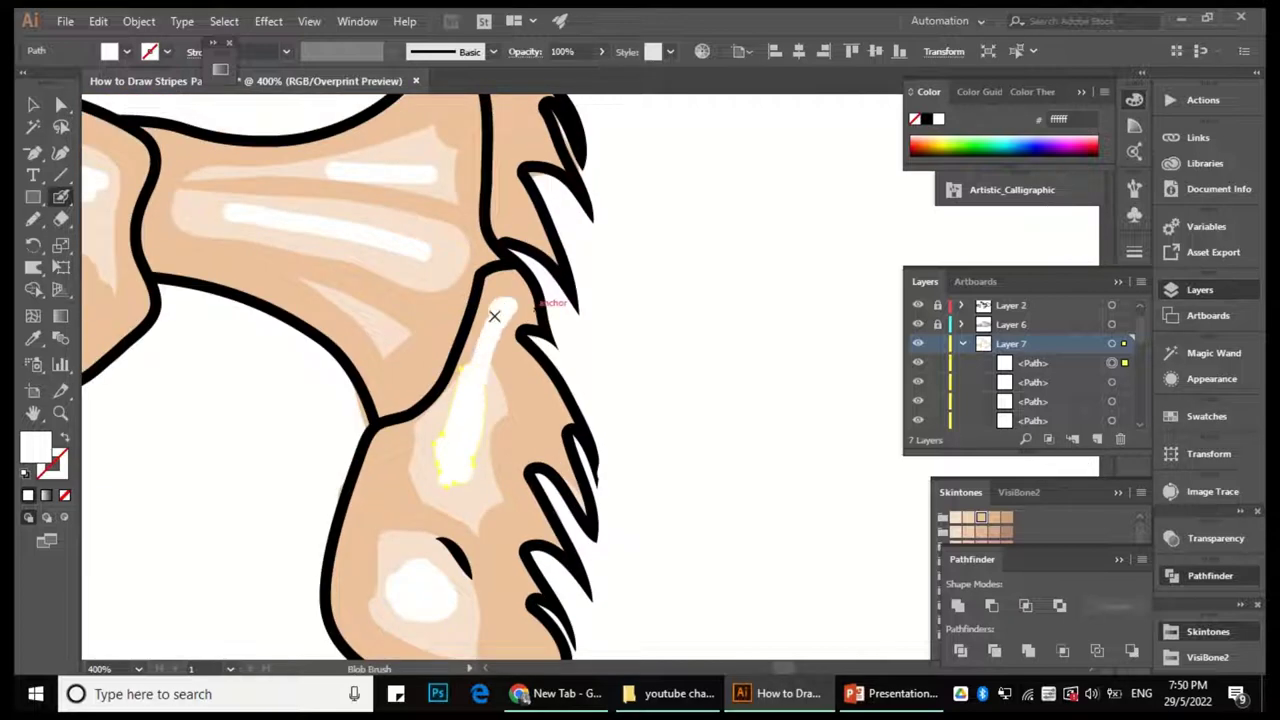
Group all the white highlight shapes in Layer 7, lower their opacity and deselect them.
scroll(494, 316, "down", 8)
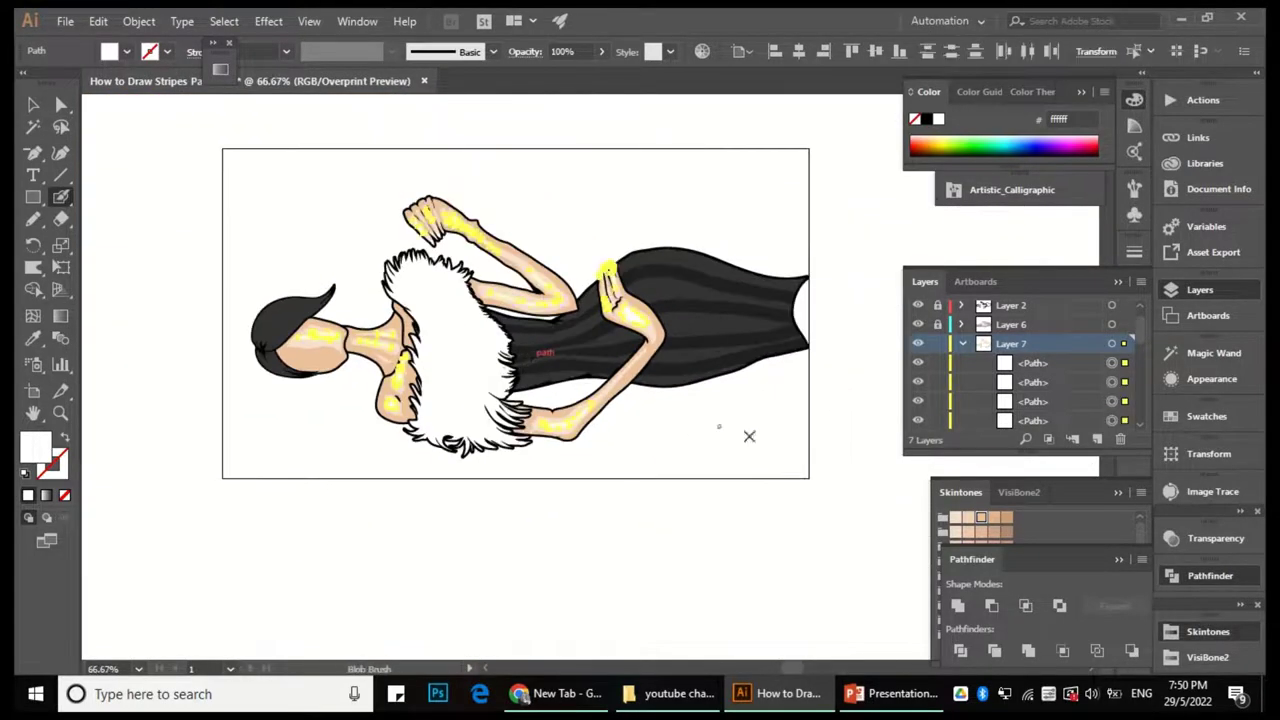
key("a")
left_click(749, 436)
scroll(600, 305, "up", 3)
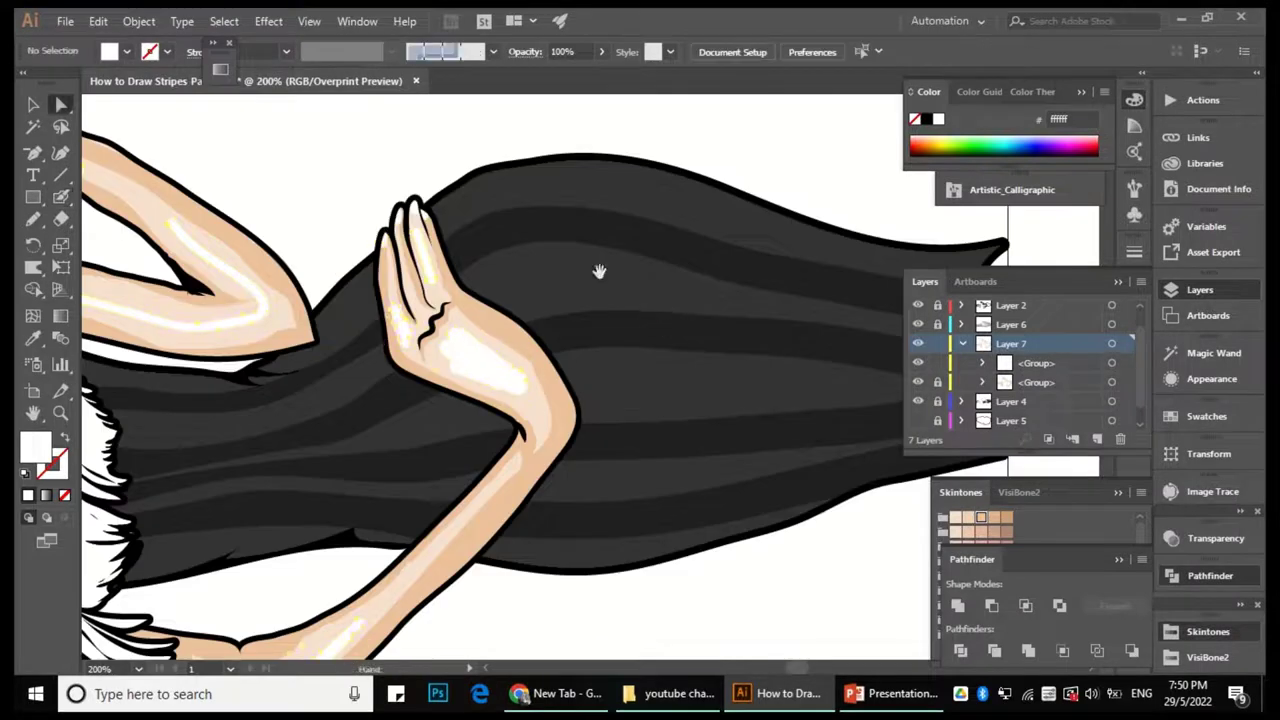
left_click_drag(599, 271, 746, 360)
left_click(592, 296)
Split the joined highlight over the lower hand's tallest and rear fingertips into separate shapes with the Knife.
scroll(545, 290, "up", 6)
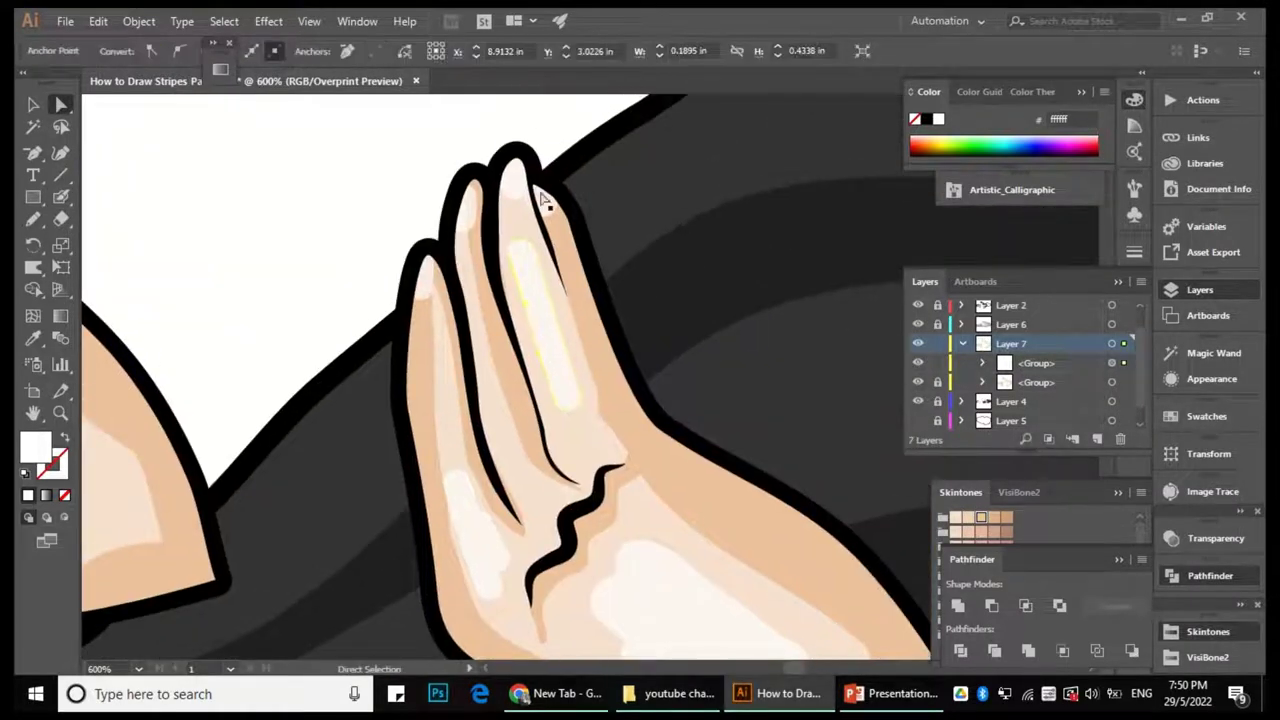
left_click(538, 258)
key("n")
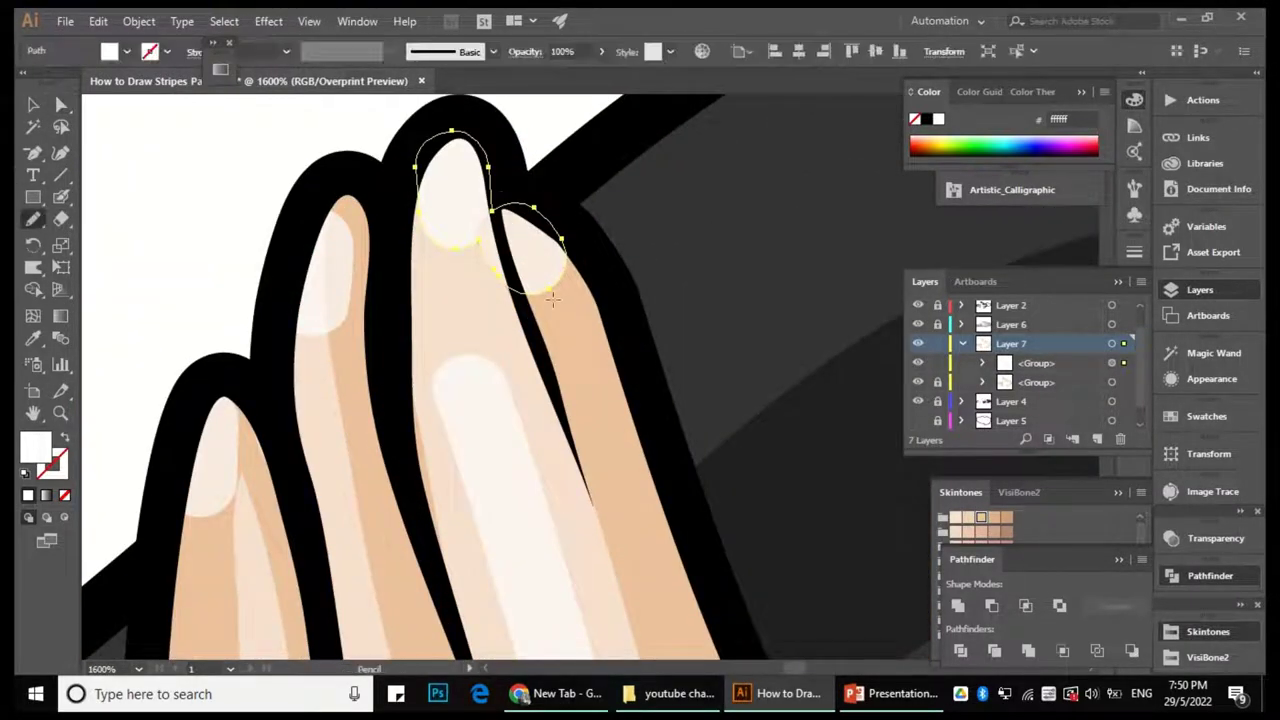
left_click_drag(534, 200, 530, 250)
key("shift+e")
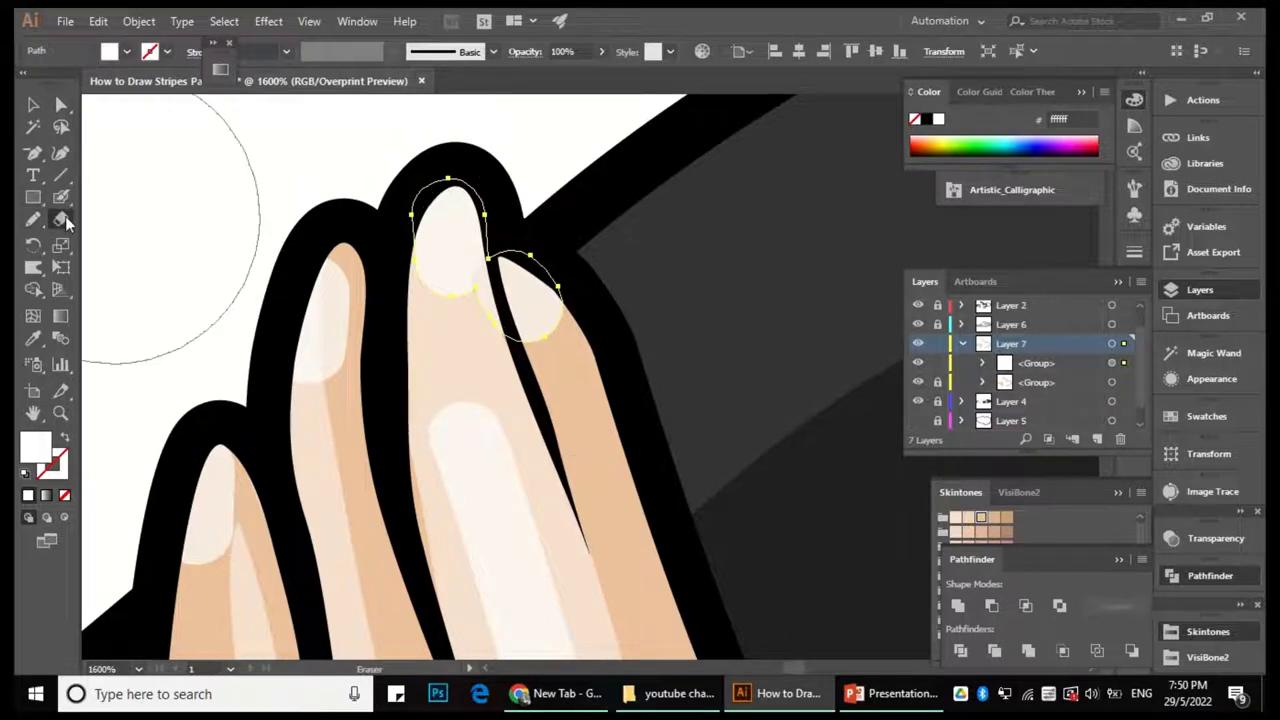
key("a")
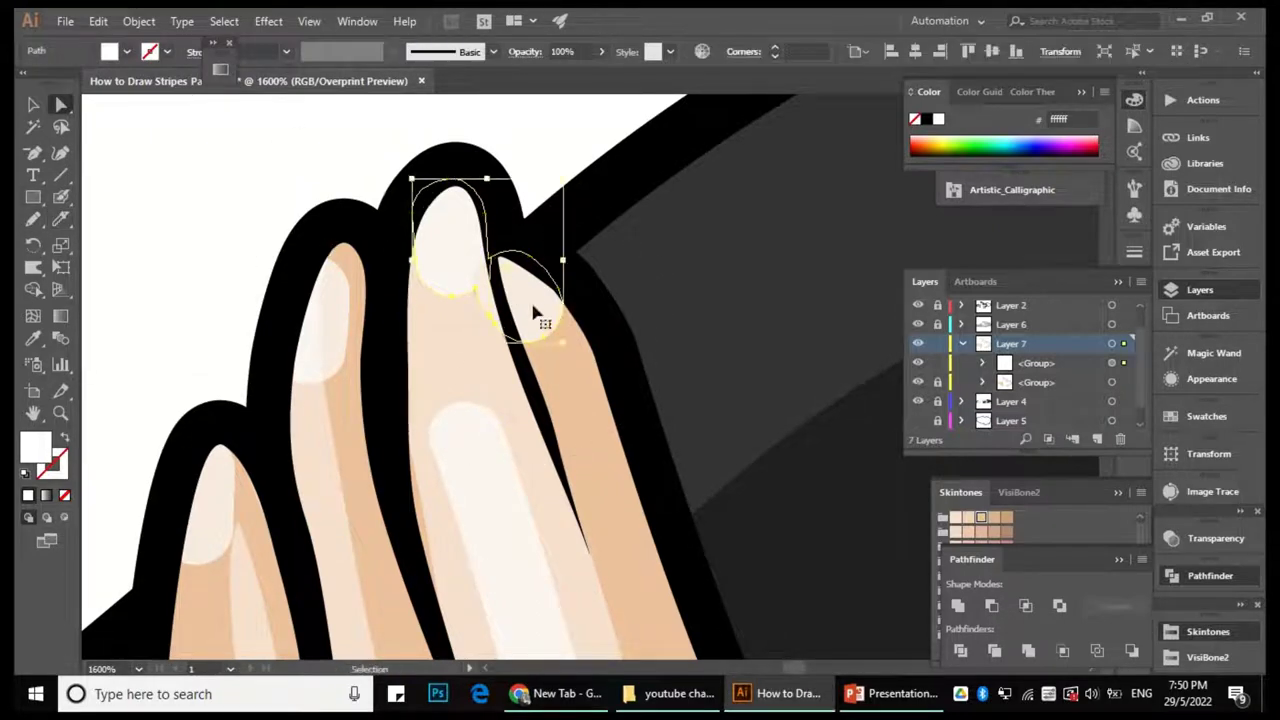
left_click(520, 285)
Reshape the rear fingertip's highlight into a narrow sliver with the Pencil tool.
left_click(36, 220)
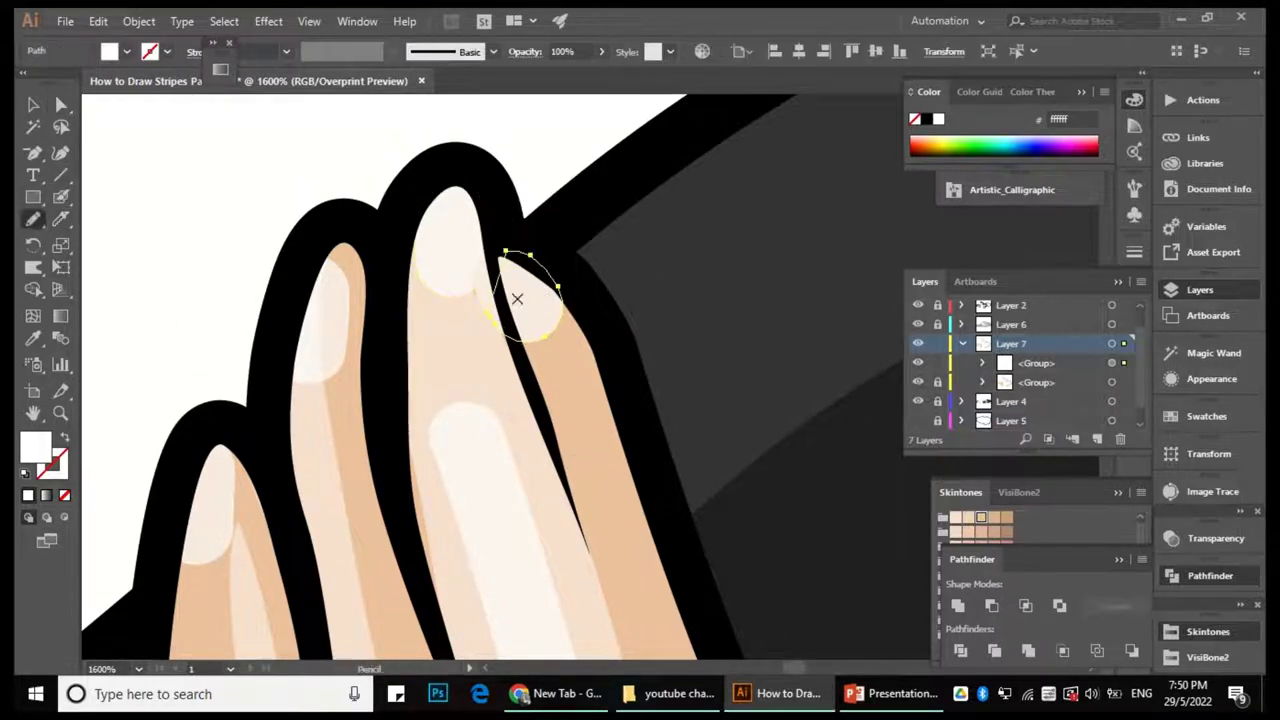
key("ctrl+equal")
left_click_drag(492, 265, 580, 265)
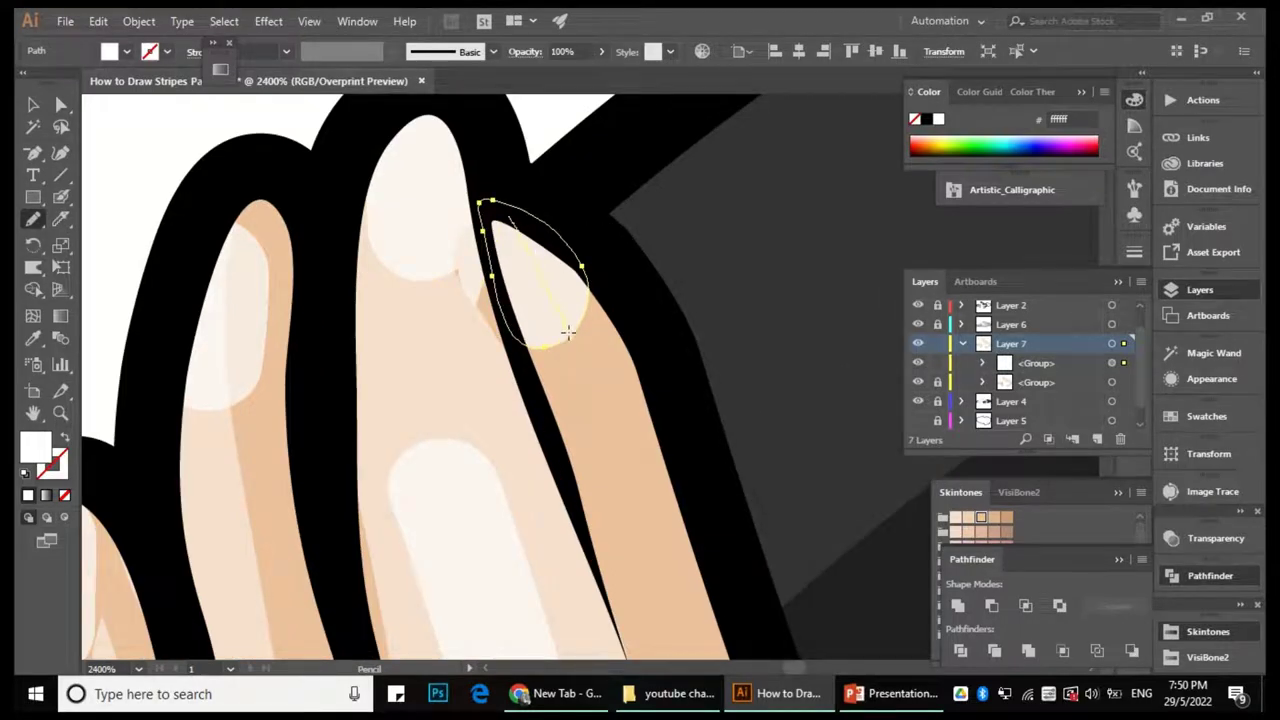
left_click_drag(567, 328, 540, 350)
key("ctrl+minus")
key("ctrl+minus")
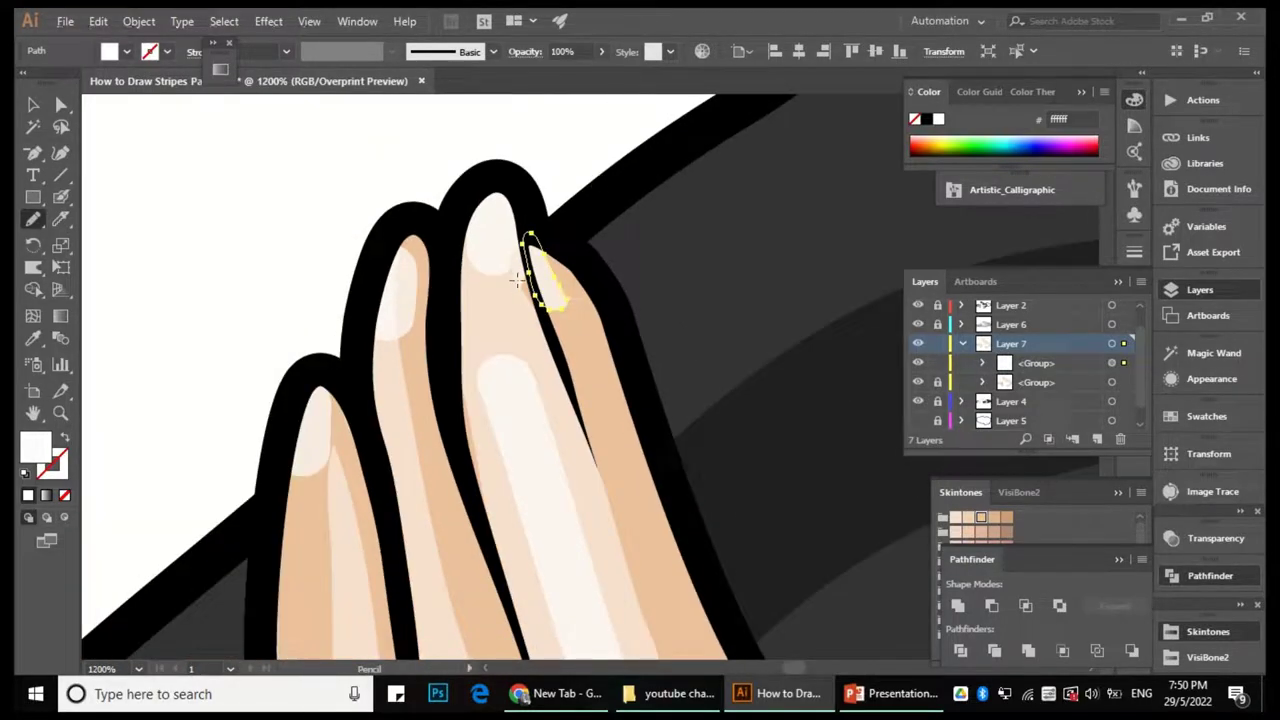
Reshape the tallest fingertip's highlight with the Pencil so it covers only one side of the nail.
left_click(492, 240, "ctrl")
key("ctrl+equal")
key("ctrl+equal")
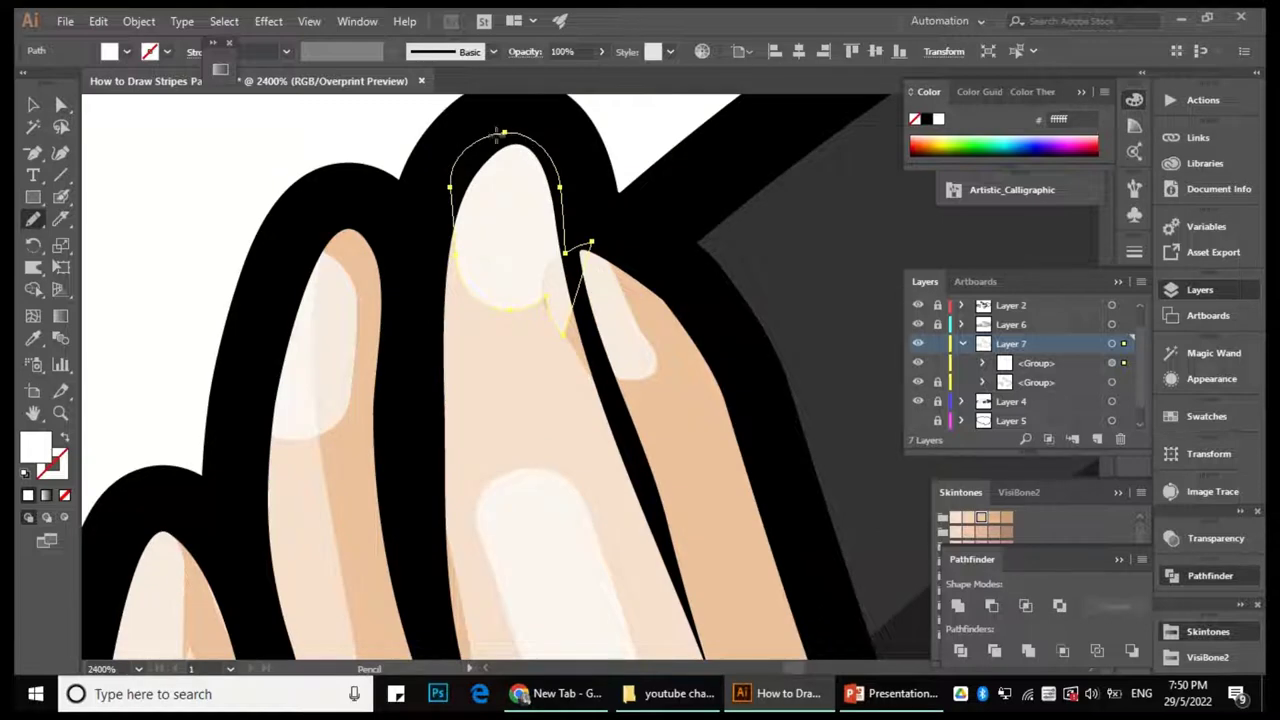
scroll(531, 251, "left", 5)
Refine the fingertip highlights on the remaining two fingers of the lower hand with the Pencil tool.
key("v")
mouse_move(446, 289)
left_mouse_down()
mouse_move(442, 262)
mouse_move(426, 306)
left_mouse_up()
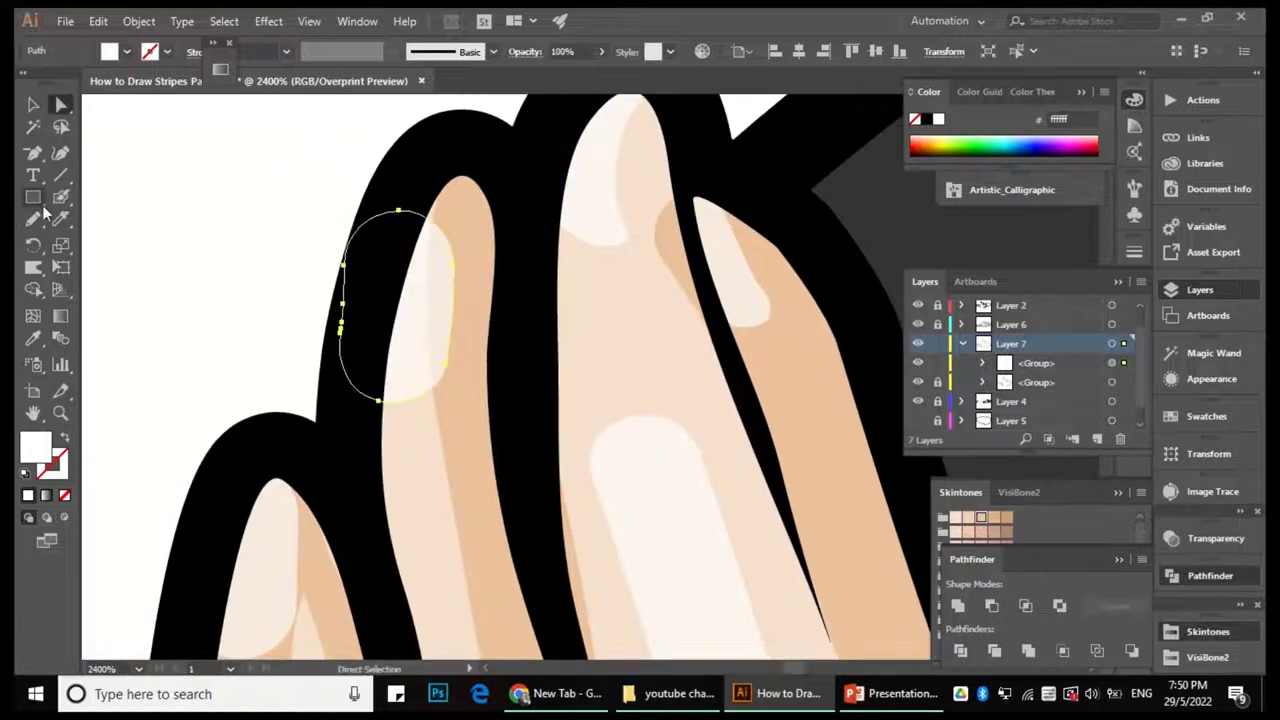
key("n")
scroll(406, 185, "down", 3)
key("ctrl+minus")
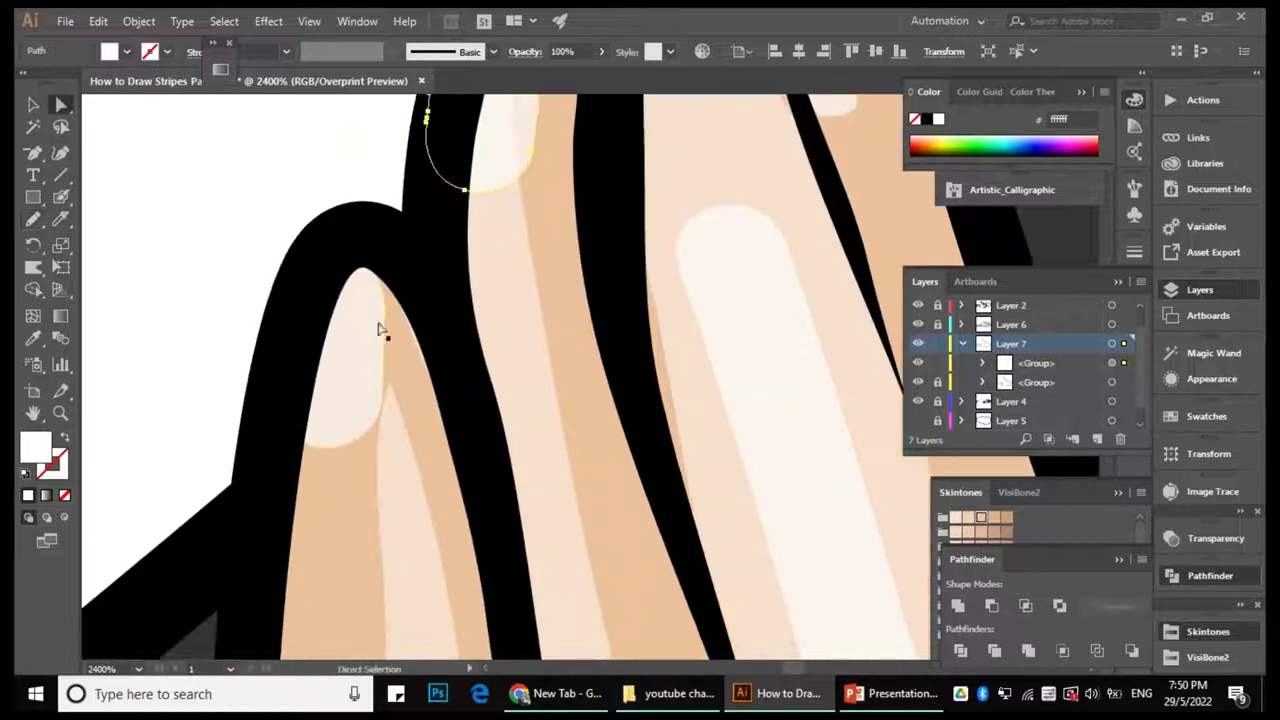
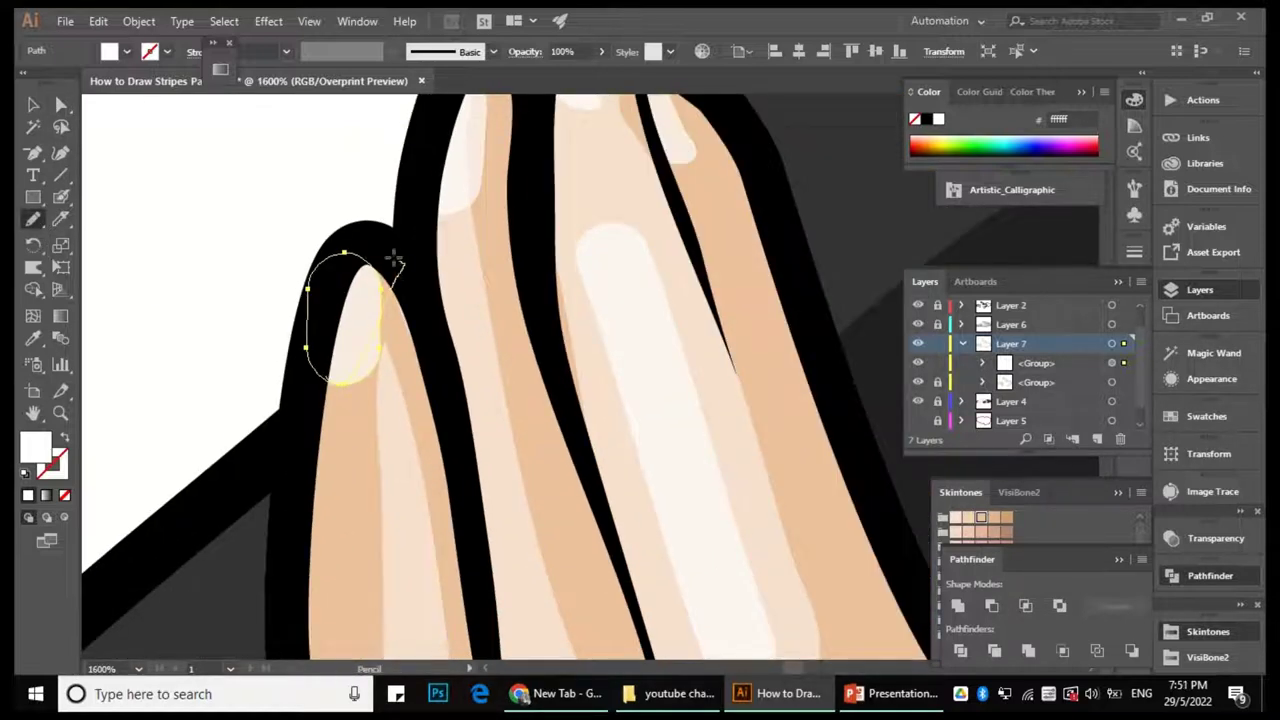
key("ctrl+minus")
key("ctrl+minus")
Reshape the highlight at the outer finger's base with the Pencil, extending it toward the wavy palm crease.
key("a")
left_click(337, 217)
scroll(534, 246, "down", 5)
key("ctrl+plus")
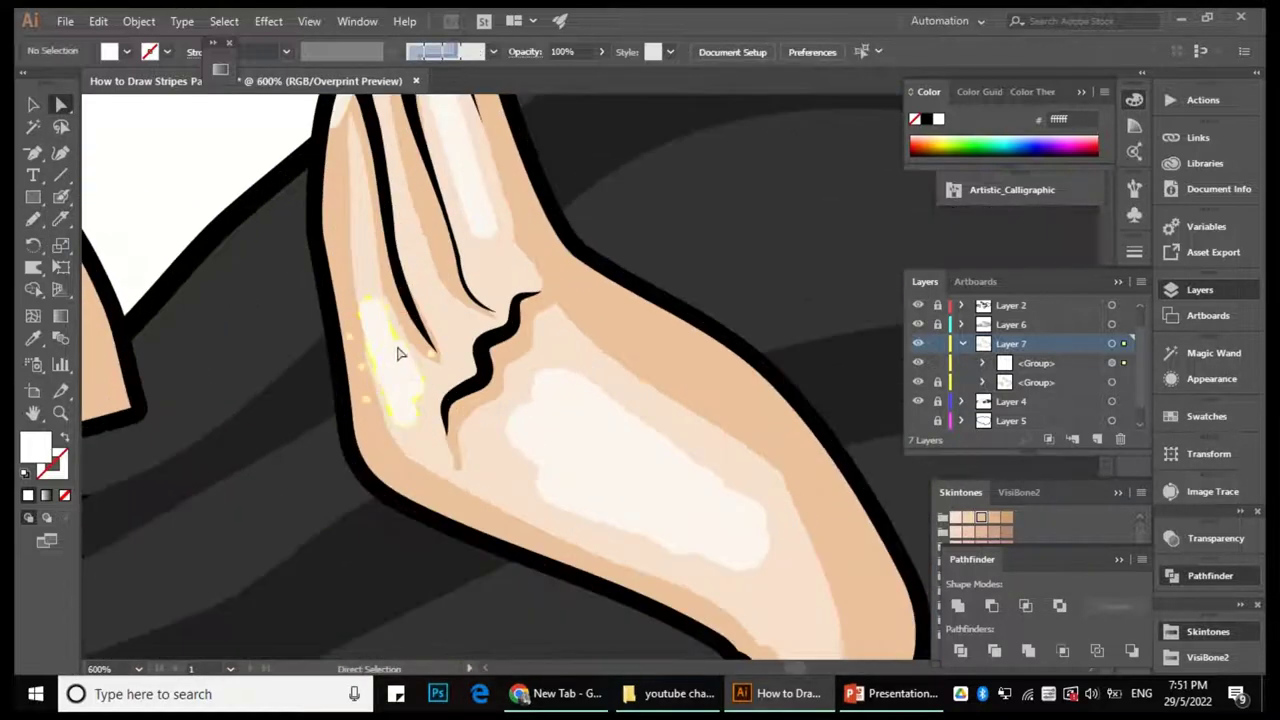
left_click(397, 353)
key("n")
mouse_move(33, 197)
left_mouse_down()
mouse_move(95, 262)
mouse_move(93, 238)
left_mouse_up()
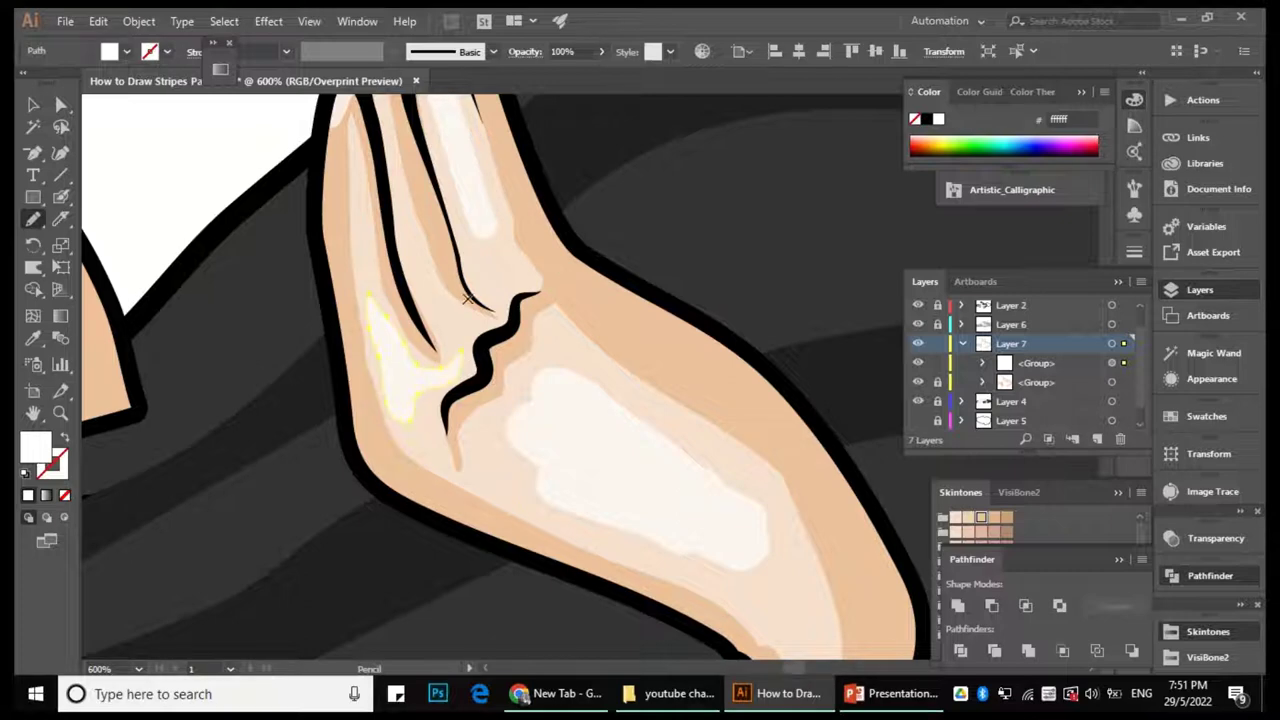
Reshape the long highlight on the tallest finger with the Pencil tool.
scroll(470, 310, "up", 2)
left_click(486, 266, "ctrl")
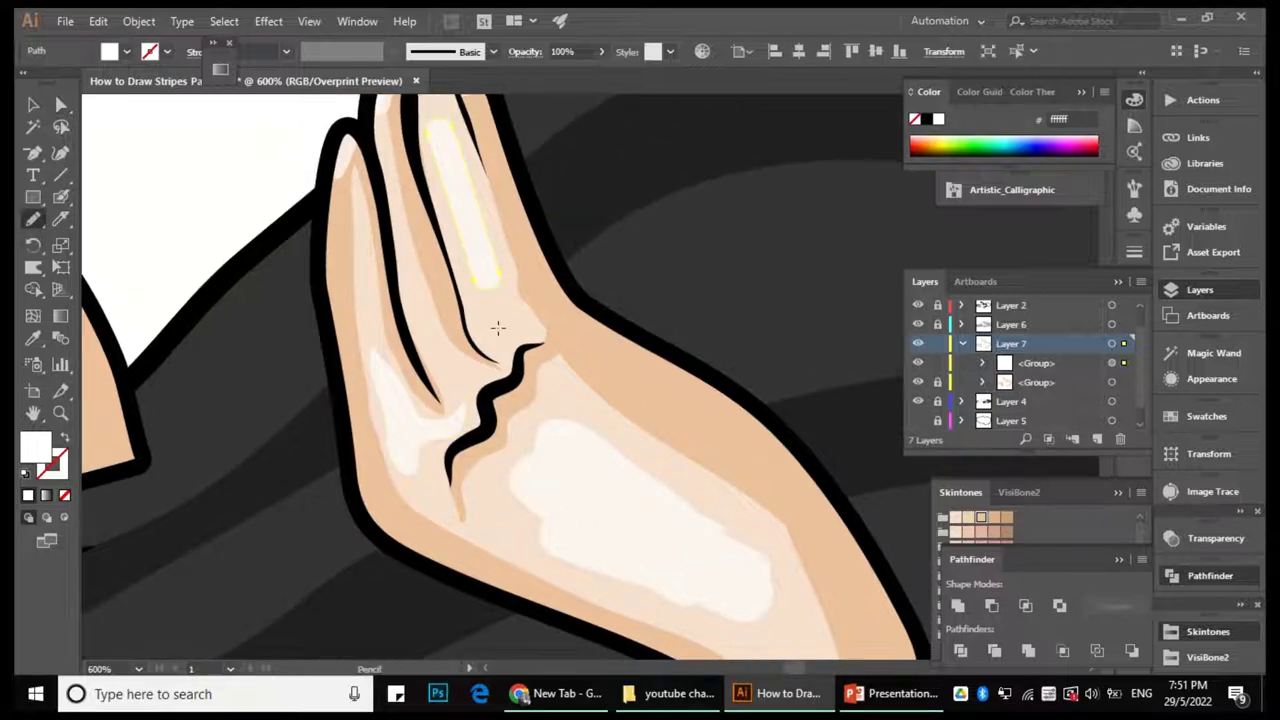
Reshape the large highlight across the lower hand's palm with the Pencil tool.
scroll(465, 181, "down", 3)
scroll(469, 285, "down", 1)
left_click(469, 285, "ctrl")
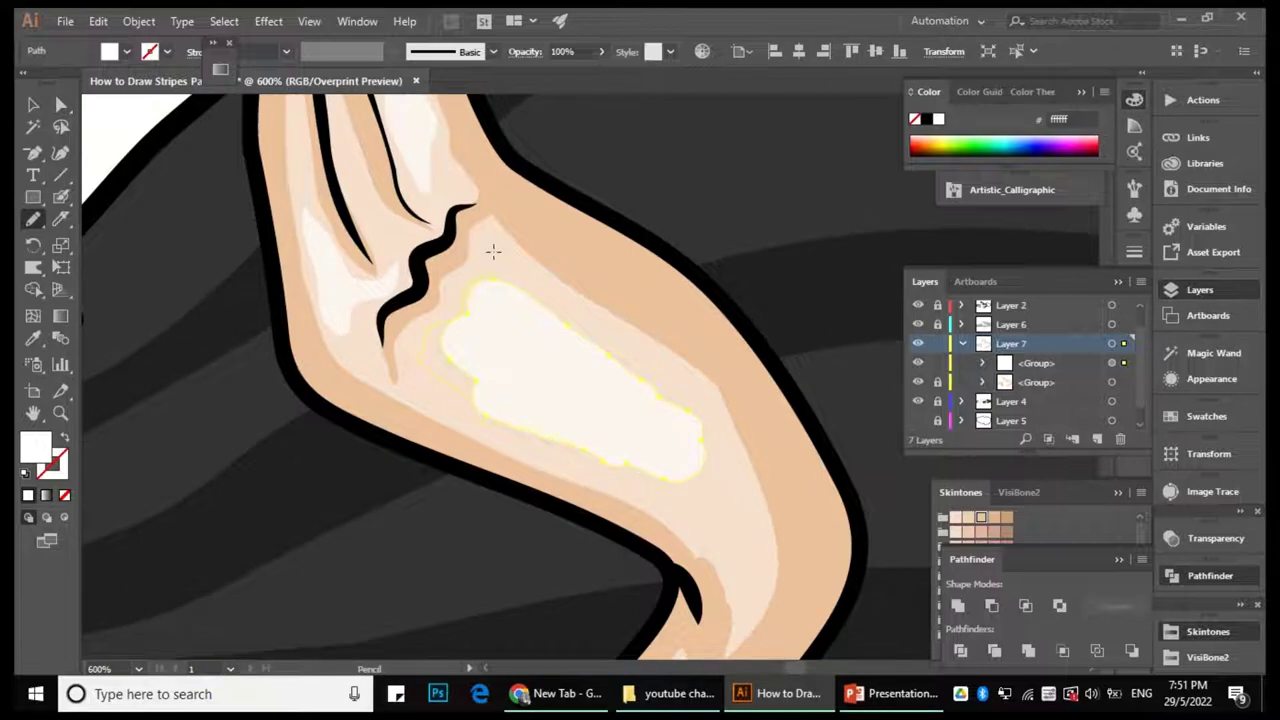
scroll(580, 251, "down", 1)
scroll(578, 489, "down", 3)
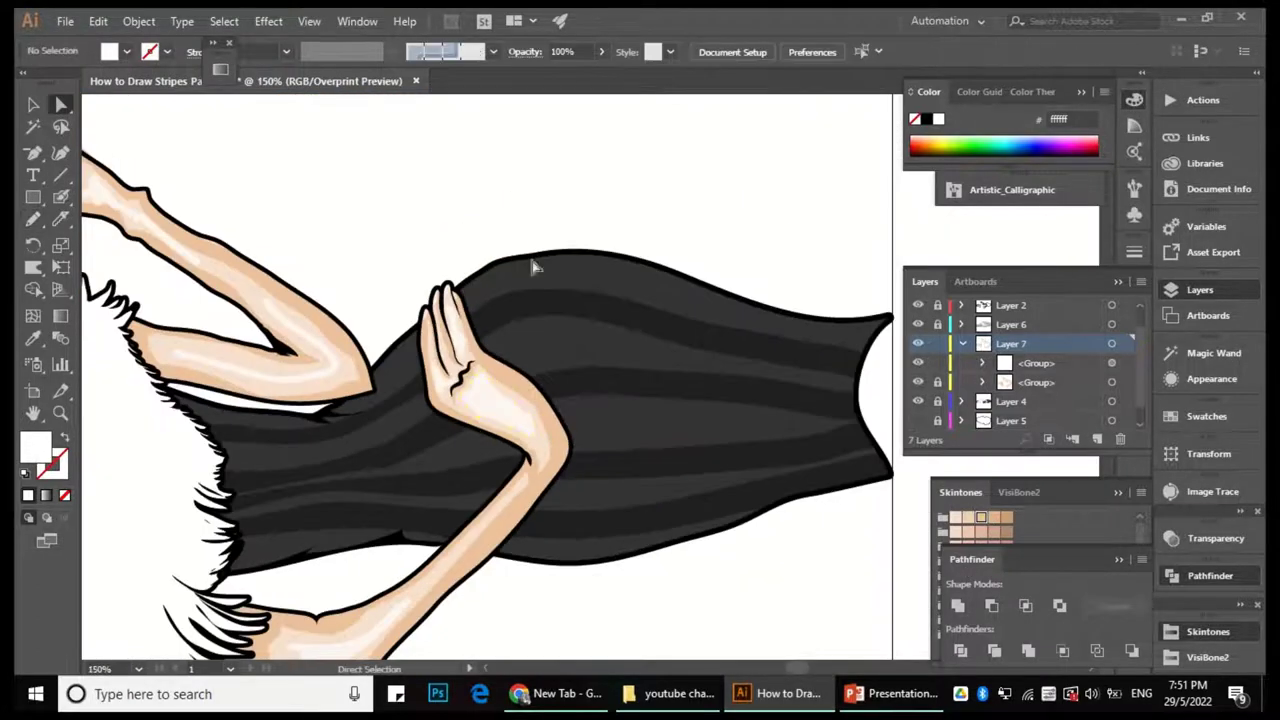
Widen the curved highlight along the lower arm's elbow with the Pencil so it fills more of the light skin tone.
scroll(614, 449, "up", 5)
scroll(600, 450, "down", 3)
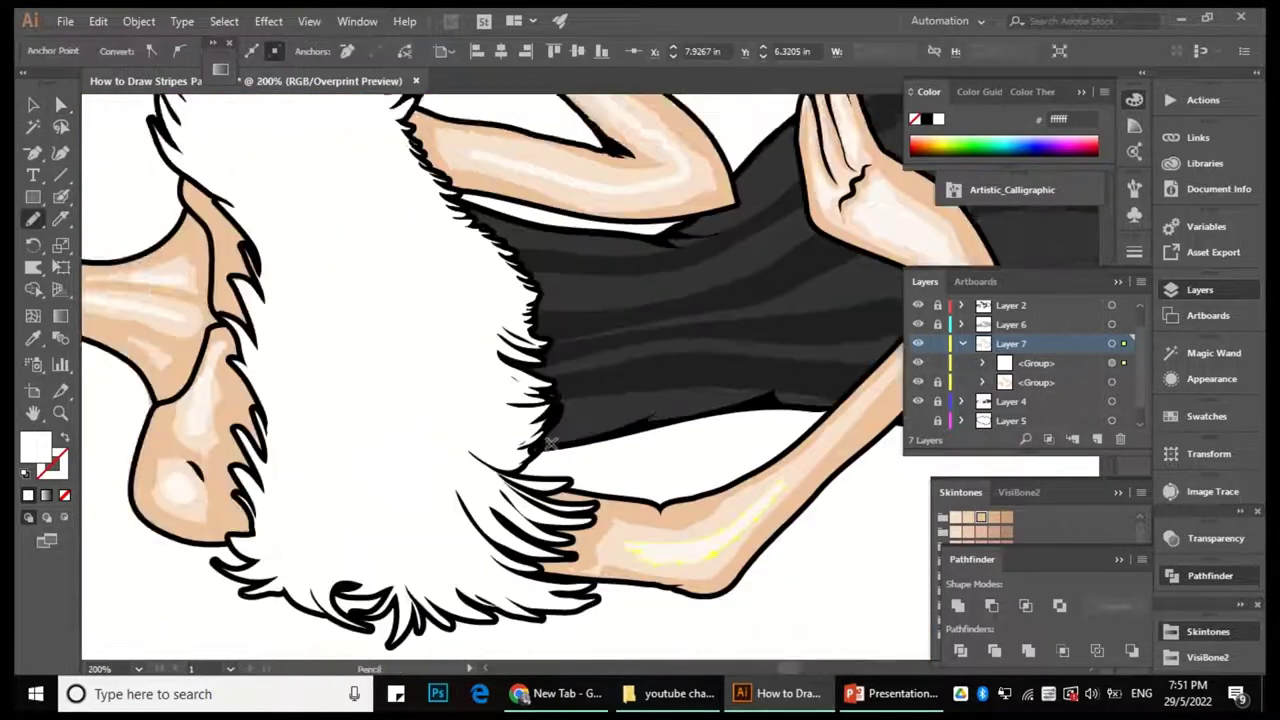
scroll(615, 499, "up", 2)
key("n")
left_click_drag(33, 219, 100, 257)
left_click_drag(33, 219, 100, 243)
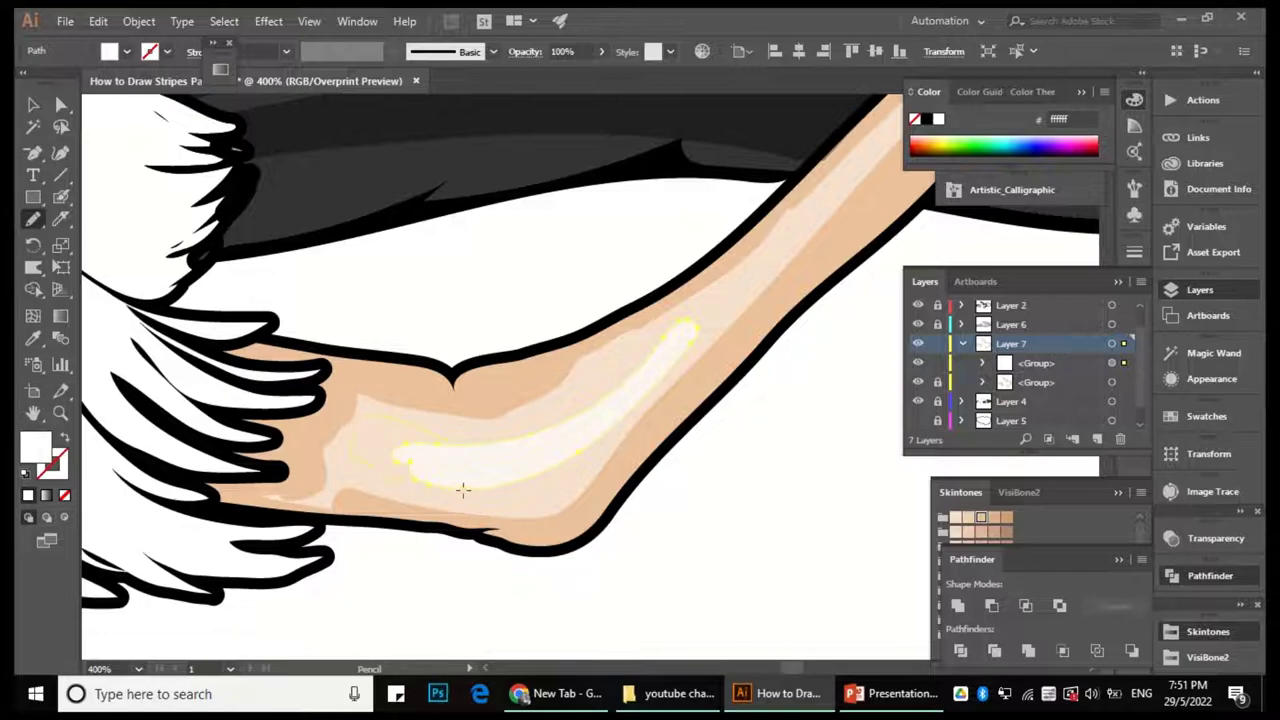
scroll(442, 489, "down", 3)
Reshape the V-shaped highlight on the upper arm with the Pencil, widening both branches and extending it into the elbow corner.
scroll(549, 371, "up", 3)
left_click(654, 371, "ctrl")
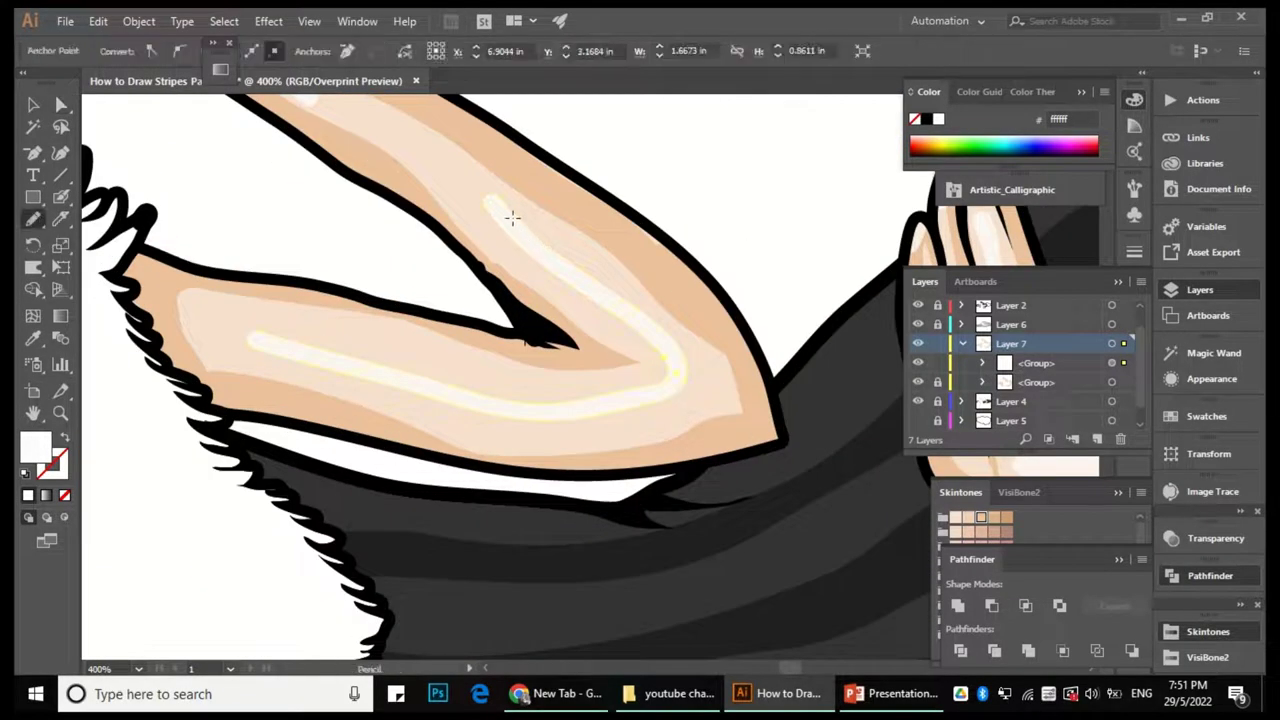
scroll(432, 157, "right", 2)
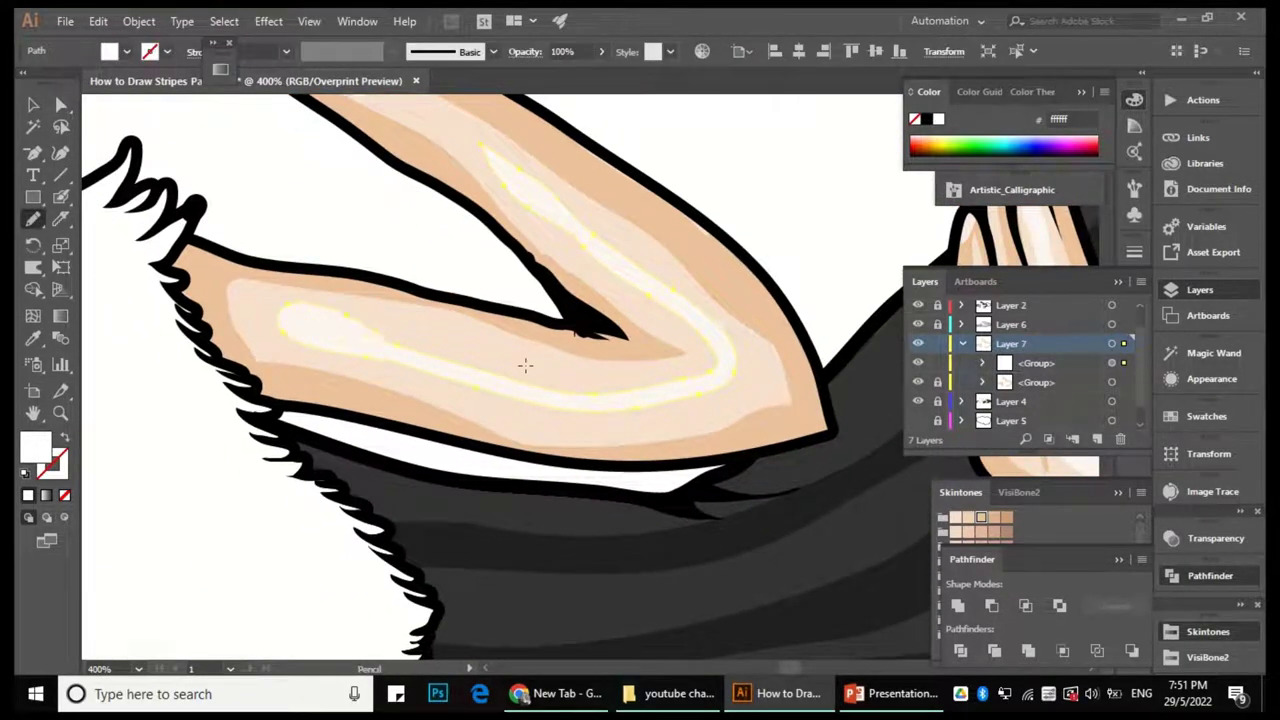
left_click_drag(526, 366, 357, 343)
scroll(357, 343, "right", 2)
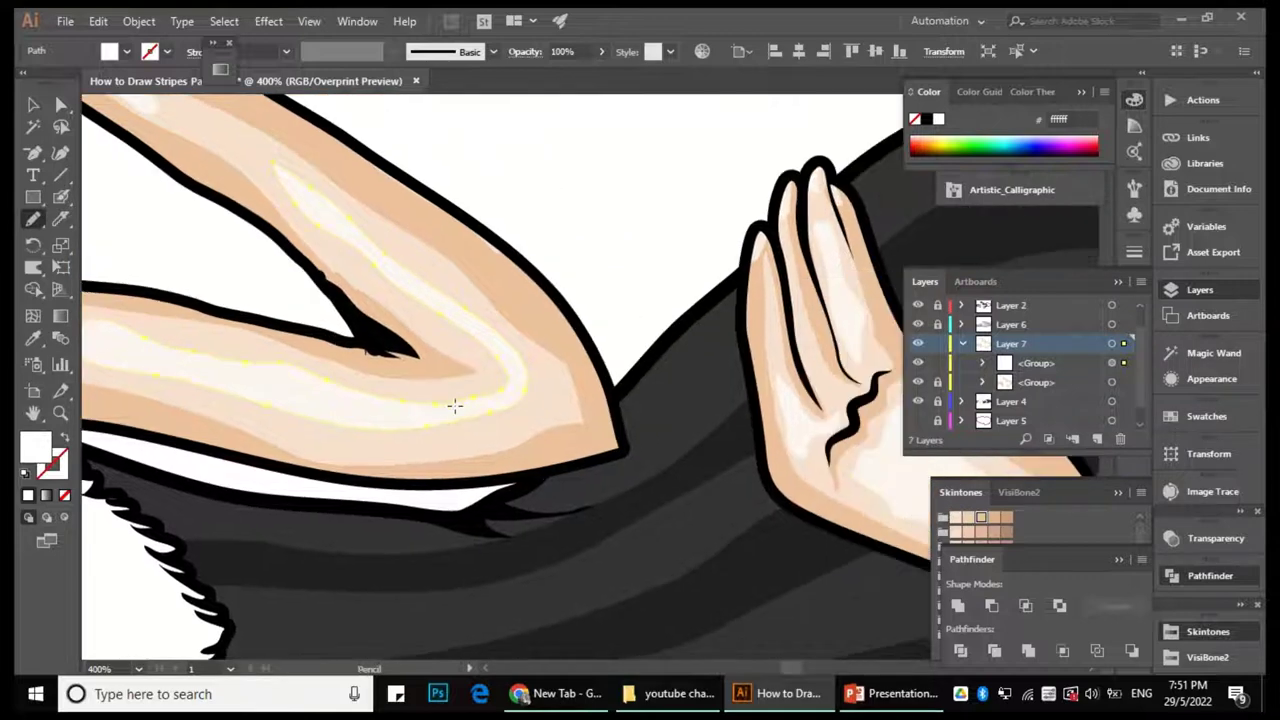
scroll(451, 289, "up", 4)
scroll(565, 430, "left", 4)
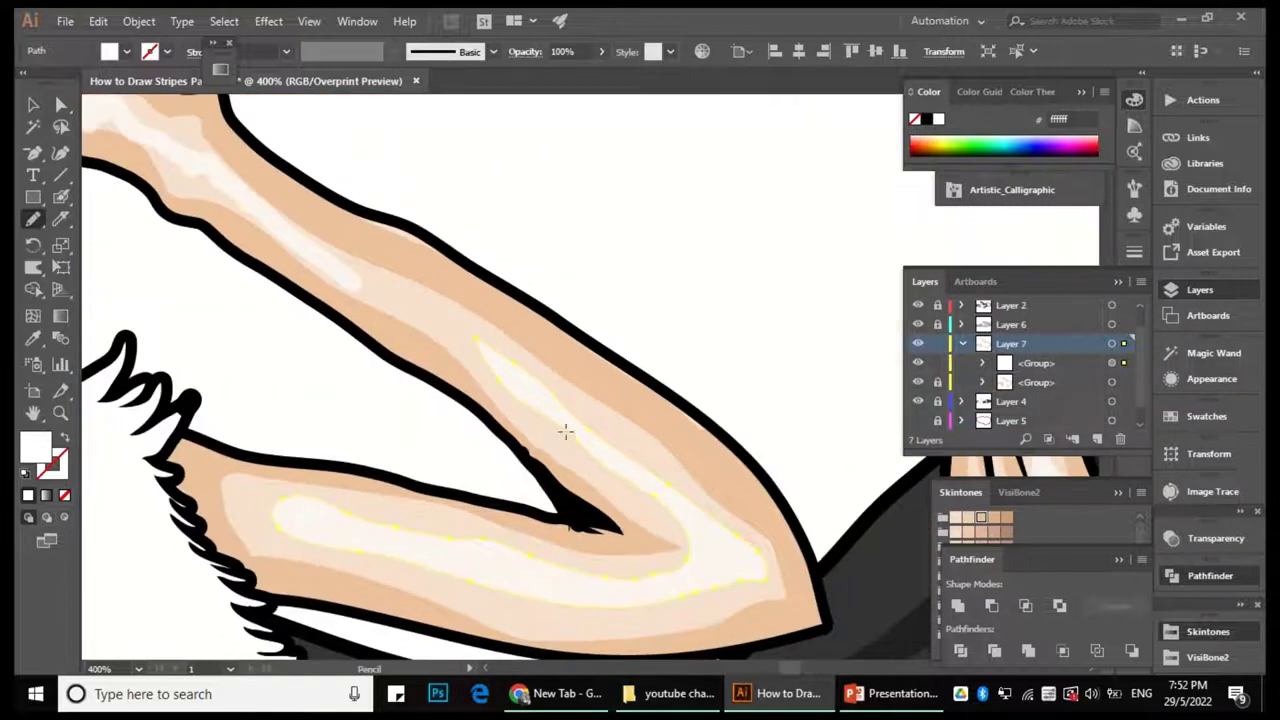
left_click_drag(467, 465, 537, 427)
scroll(345, 499, "up", 2)
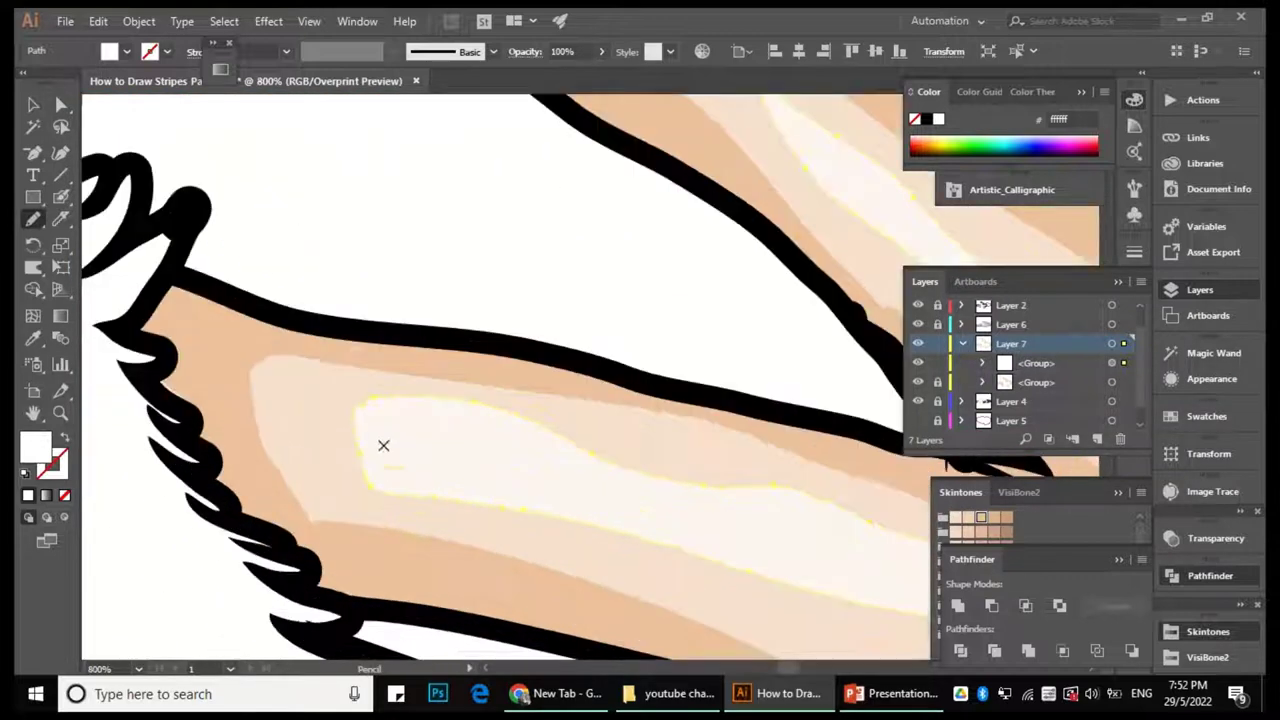
scroll(360, 449, "down", 3)
Reshape the highlight on the back of the raised hand and forearm with the Pencil into pointed peaks and a smoother band.
scroll(510, 440, "up", 3)
key("a")
left_click(32, 220)
left_click_drag(152, 160, 342, 270)
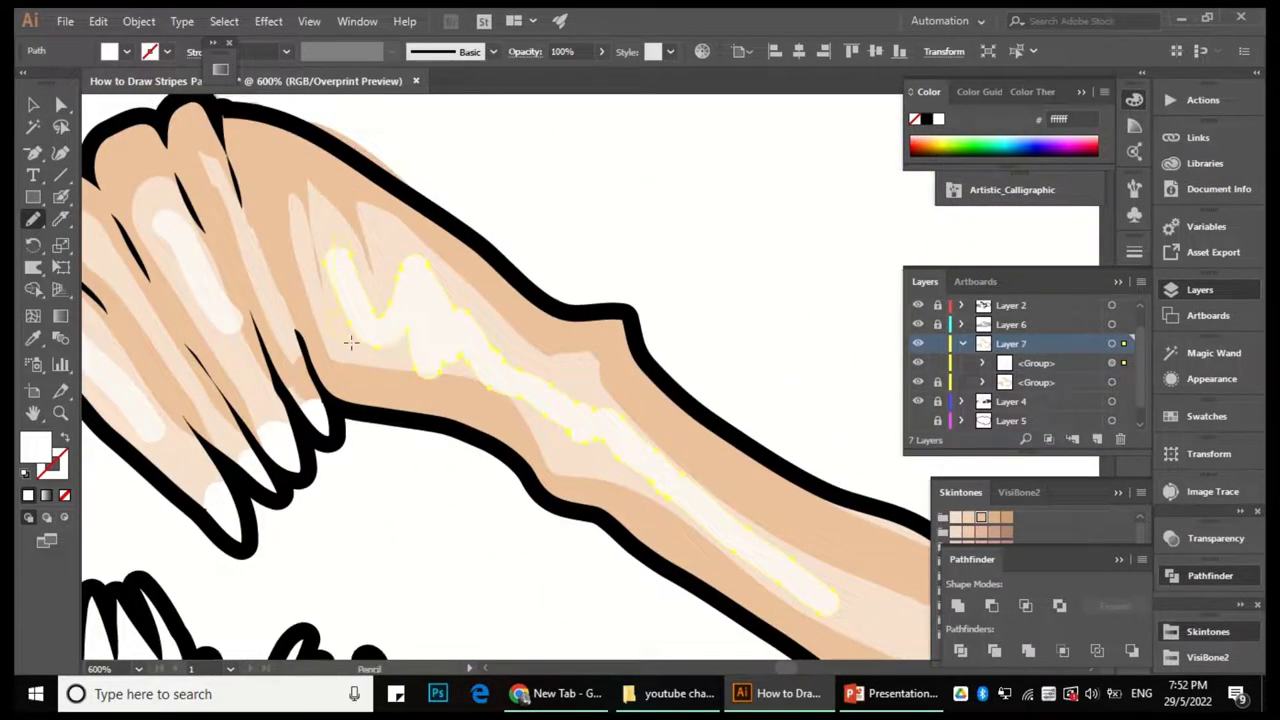
left_click_drag(477, 320, 422, 270)
scroll(408, 314, "down", 3)
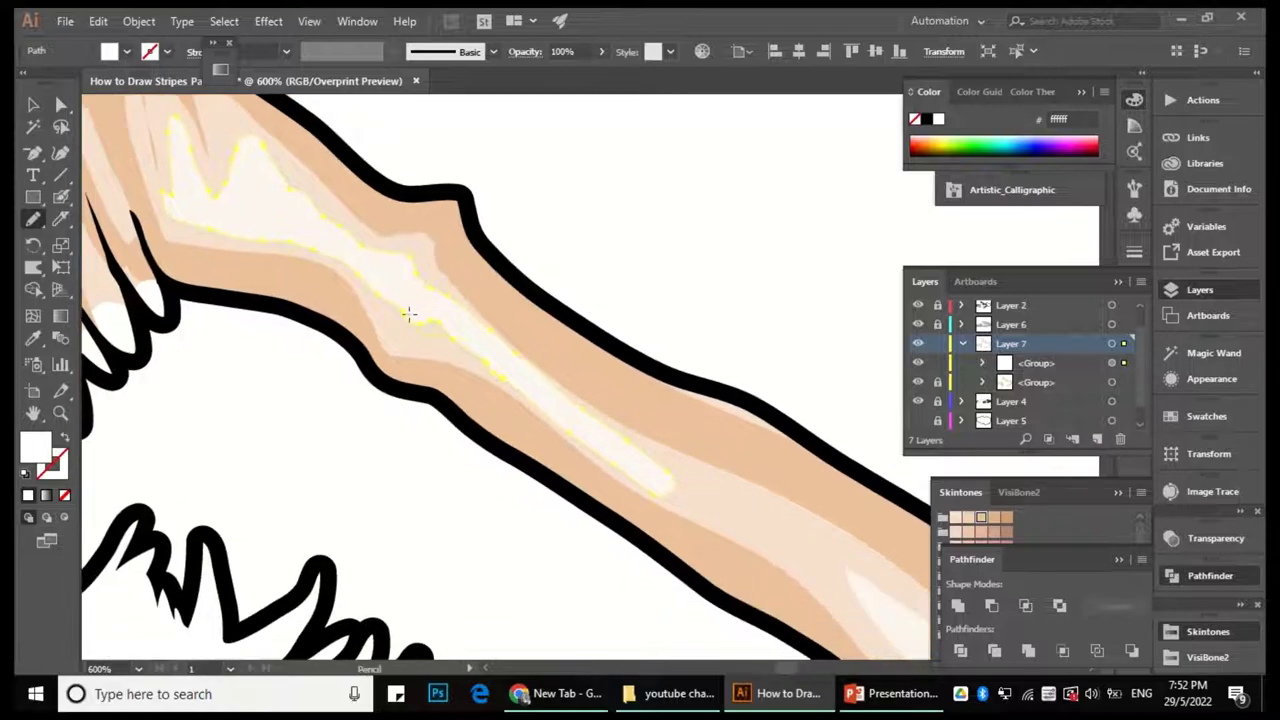
scroll(558, 310, "up", 5)
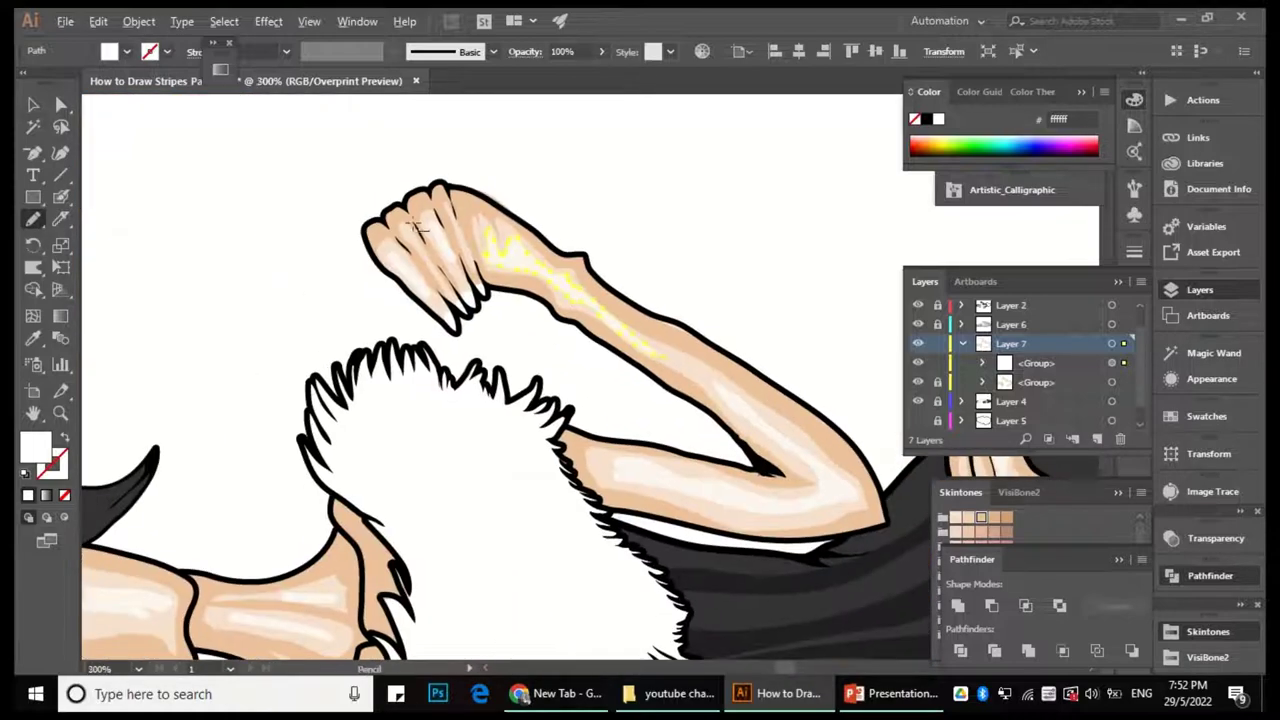
Refine the long finger highlights on the raised hand with the Pencil tool.
scroll(558, 330, "up", 2)
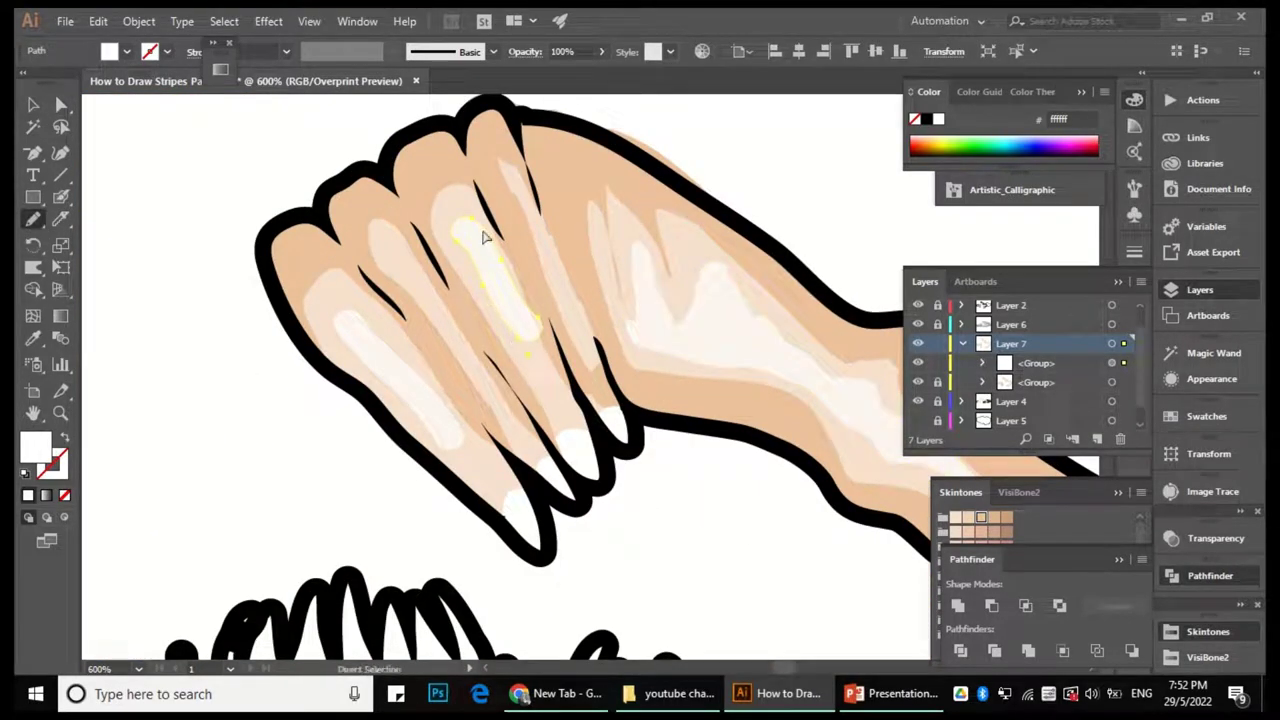
scroll(499, 323, "down", 1)
left_click(404, 356, "ctrl")
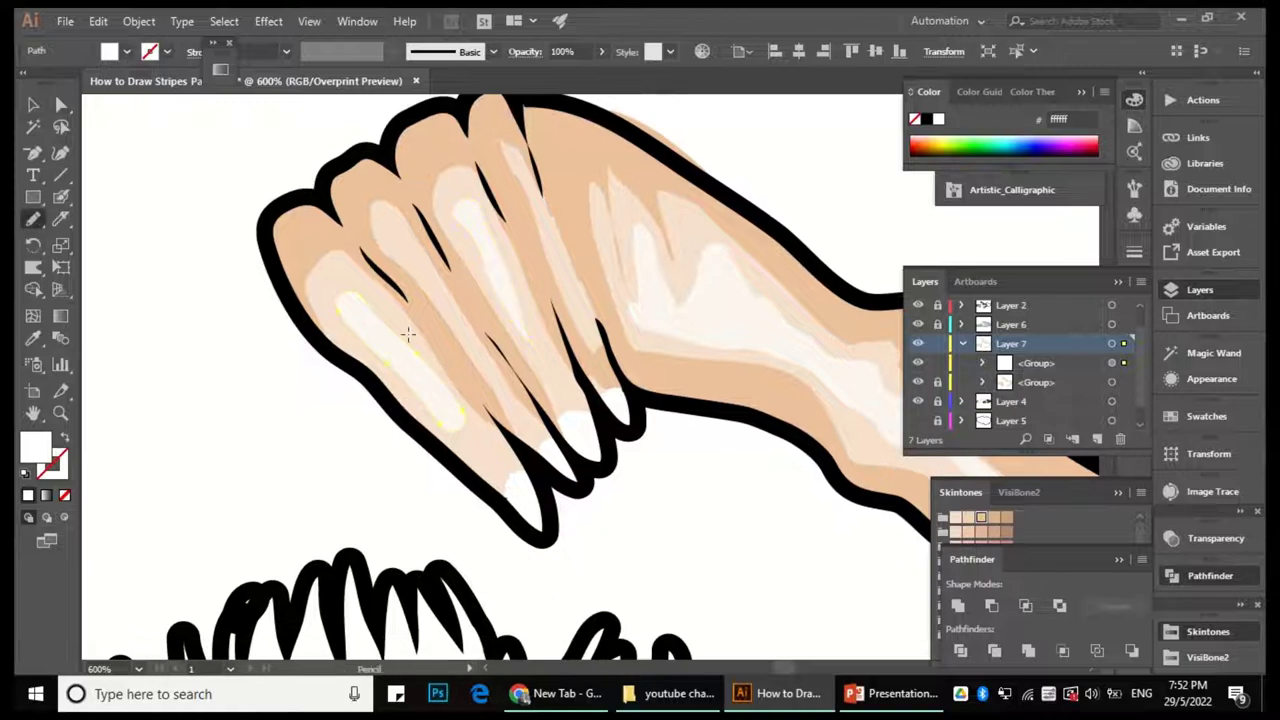
scroll(424, 404, "down", 3)
scroll(308, 266, "down", 3)
key("ctrl+shift+a")
Widen the long highlight on the lower hand's tallest finger with the Pencil tool.
key("v")
scroll(628, 414, "up", 3)
scroll(632, 300, "down", 3)
scroll(632, 300, "up", 4)
key("a")
scroll(449, 306, "up", 2)
left_click(488, 310)
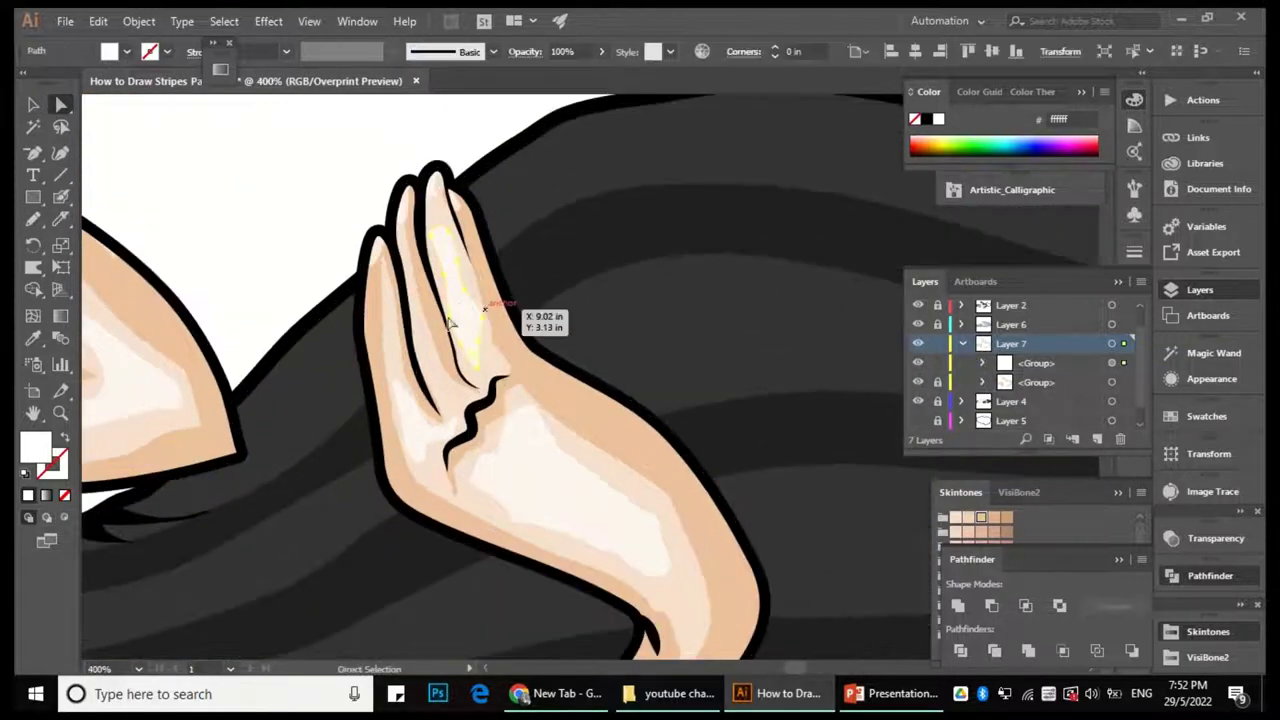
left_click(33, 221)
scroll(470, 288, "up", 1)
key("ctrl+shift+a")
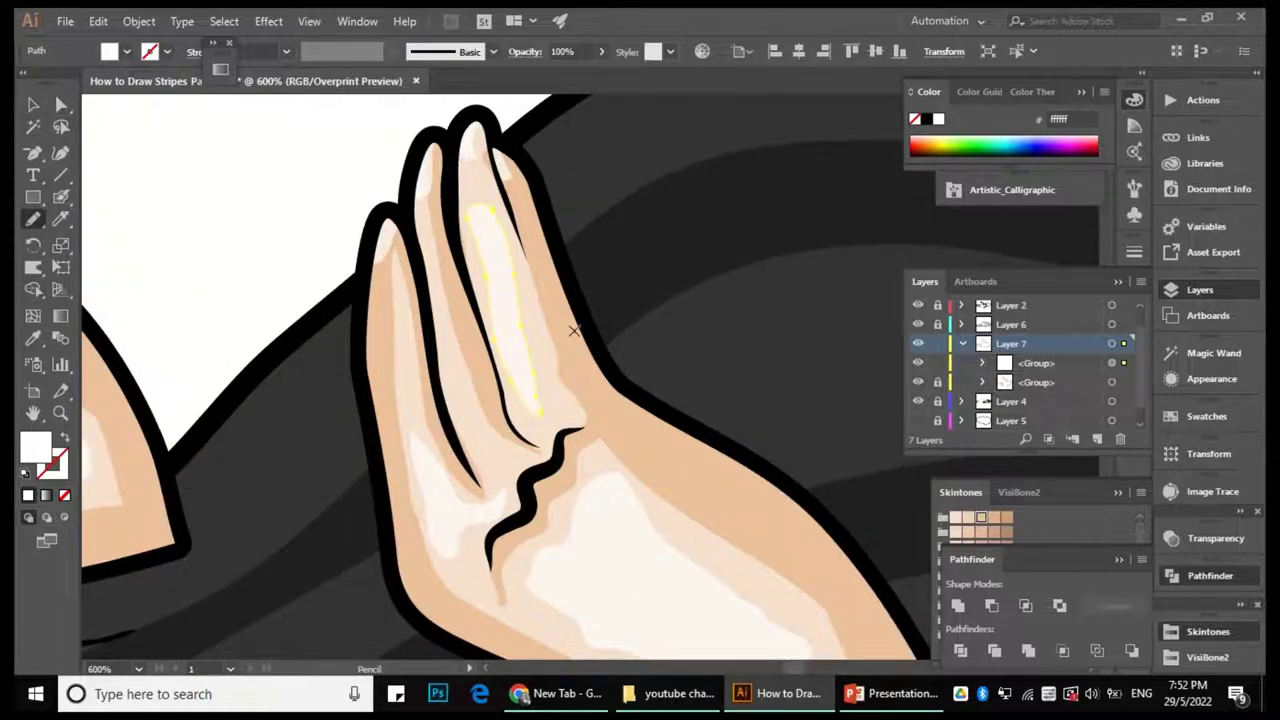
Refine the base skin shape around the lower hand's fingertips with the Pencil and keep its group locked.
scroll(500, 300, "up", 1)
key("a")
left_click(514, 286)
scroll(514, 286, "up", 1)
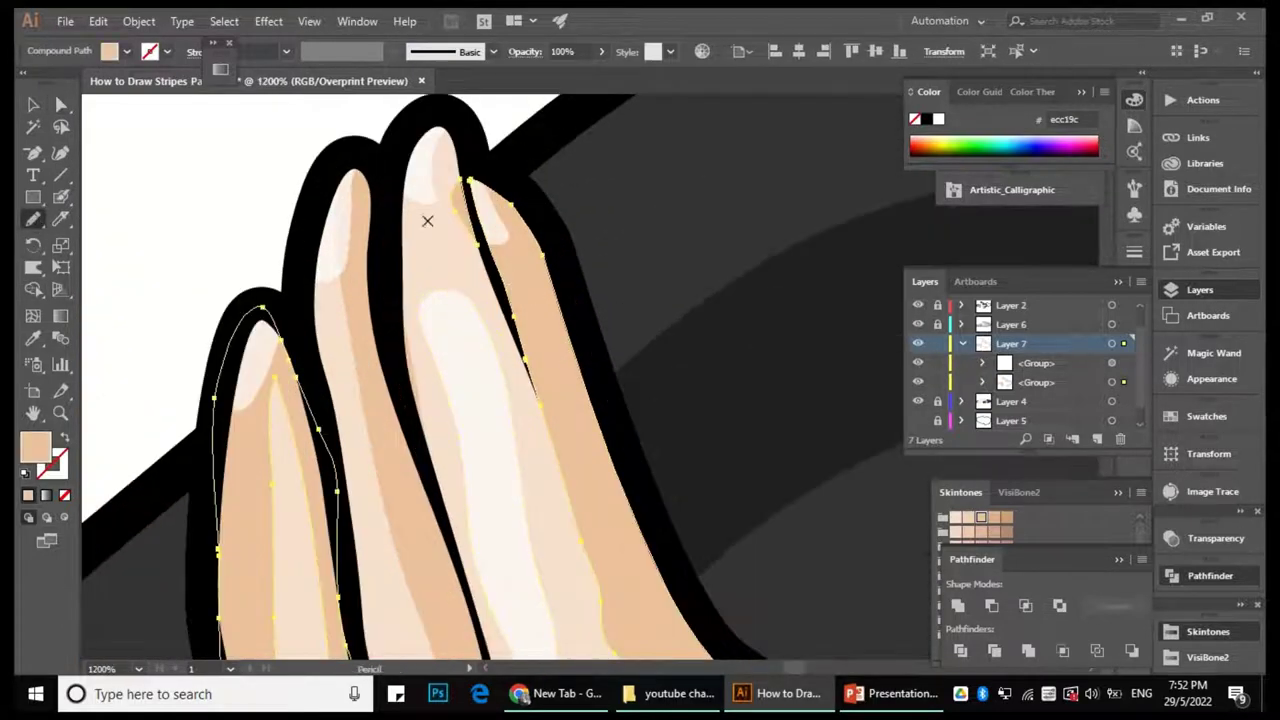
left_click(765, 282)
scroll(765, 282, "down", 2)
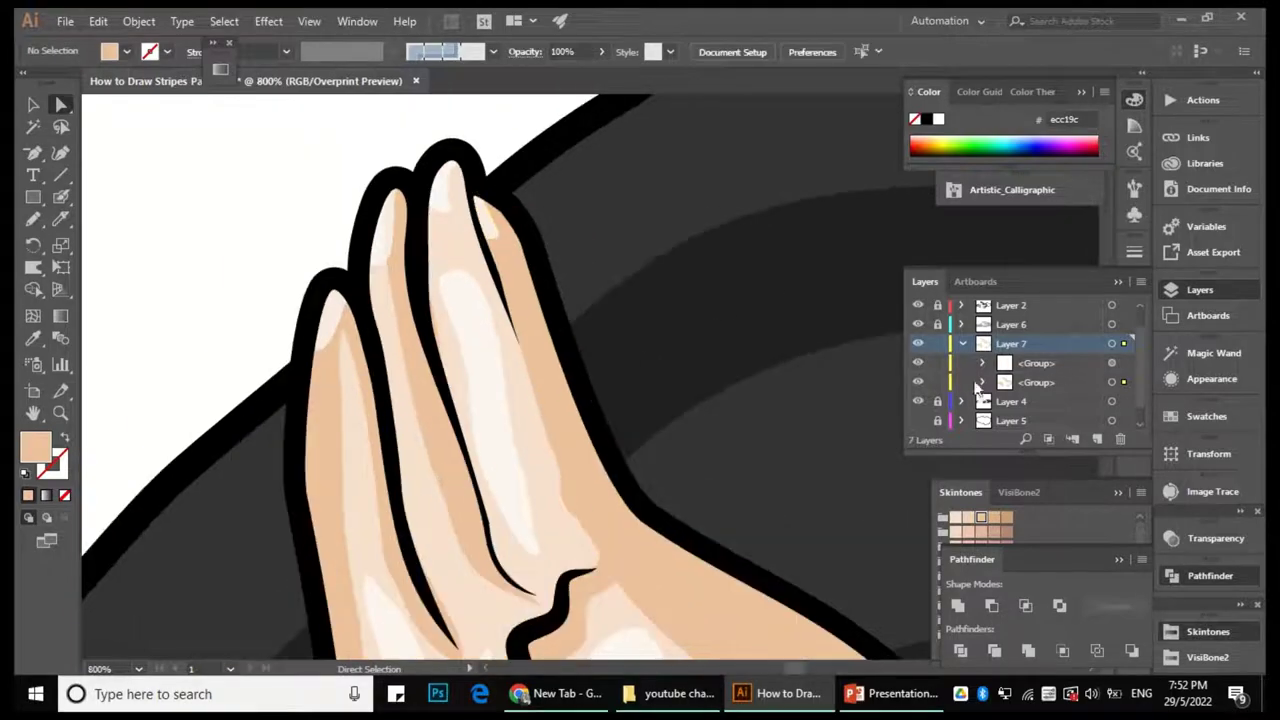
scroll(517, 171, "down", 2)
scroll(240, 447, "down", 1)
Reshape the rounded highlight on the shoulder beside the short crease line with the Pencil tool.
scroll(240, 447, "up", 4)
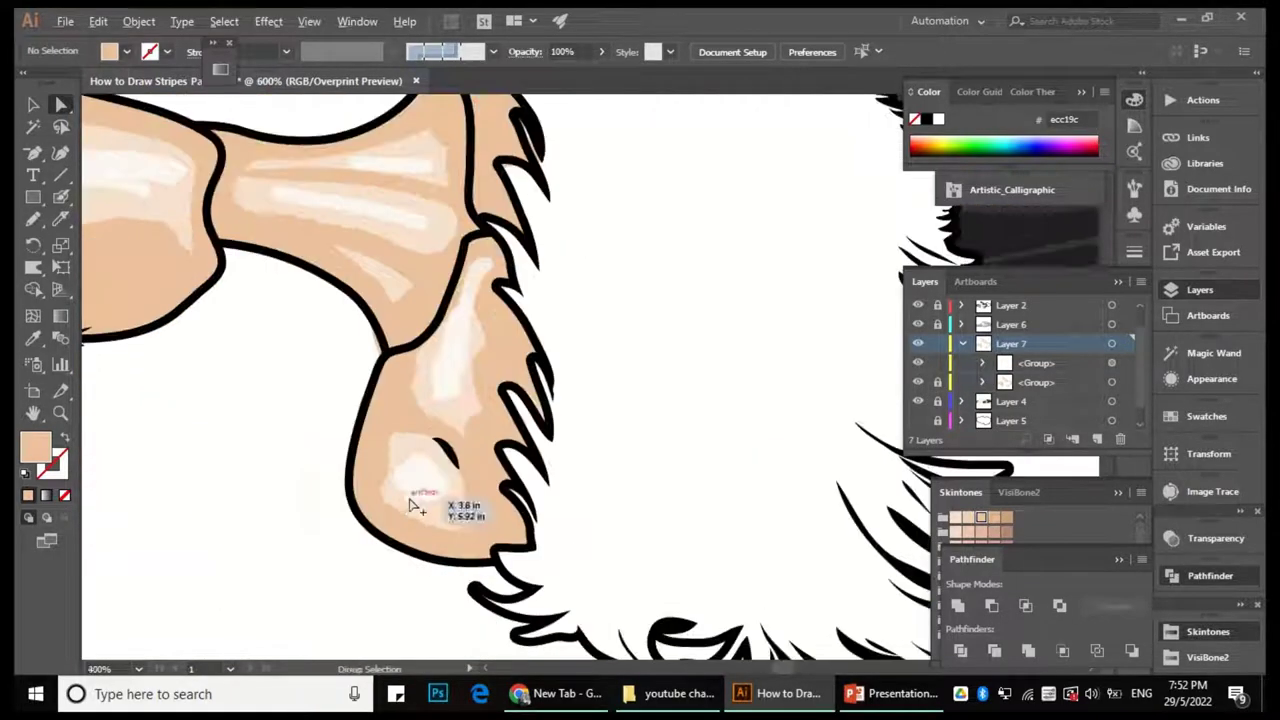
left_click(438, 414)
key("n")
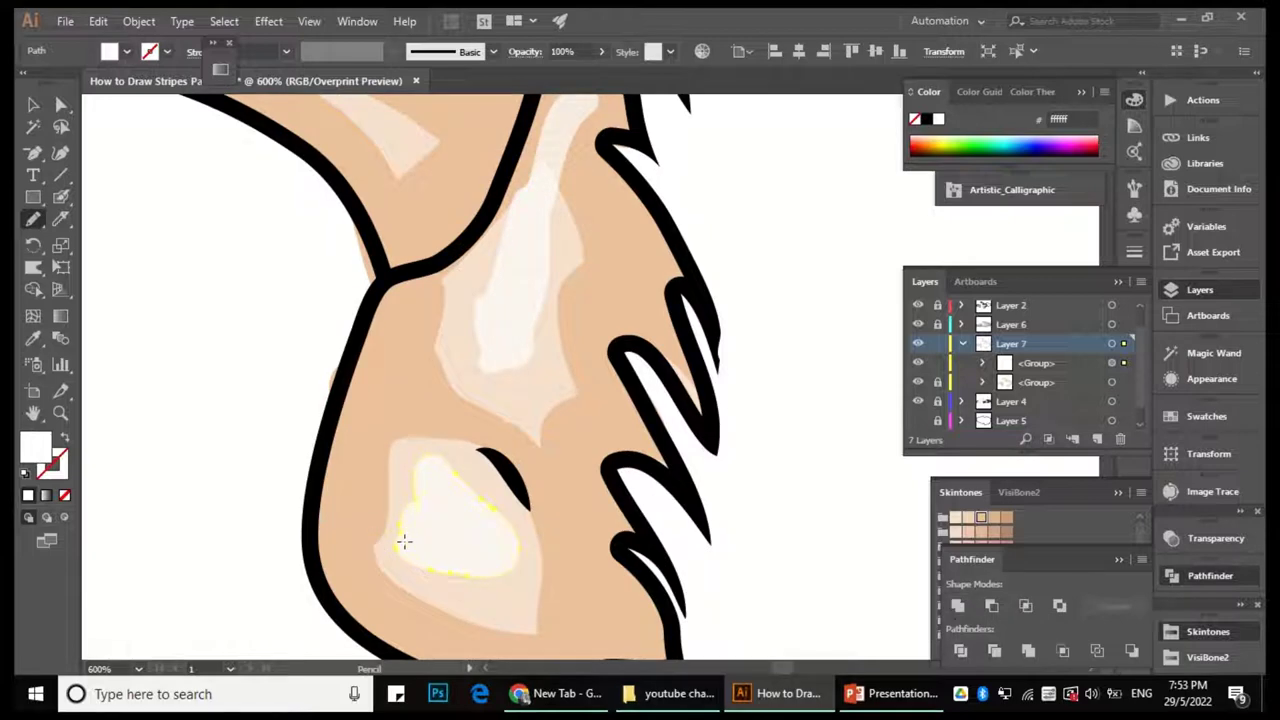
scroll(437, 454, "down", 1)
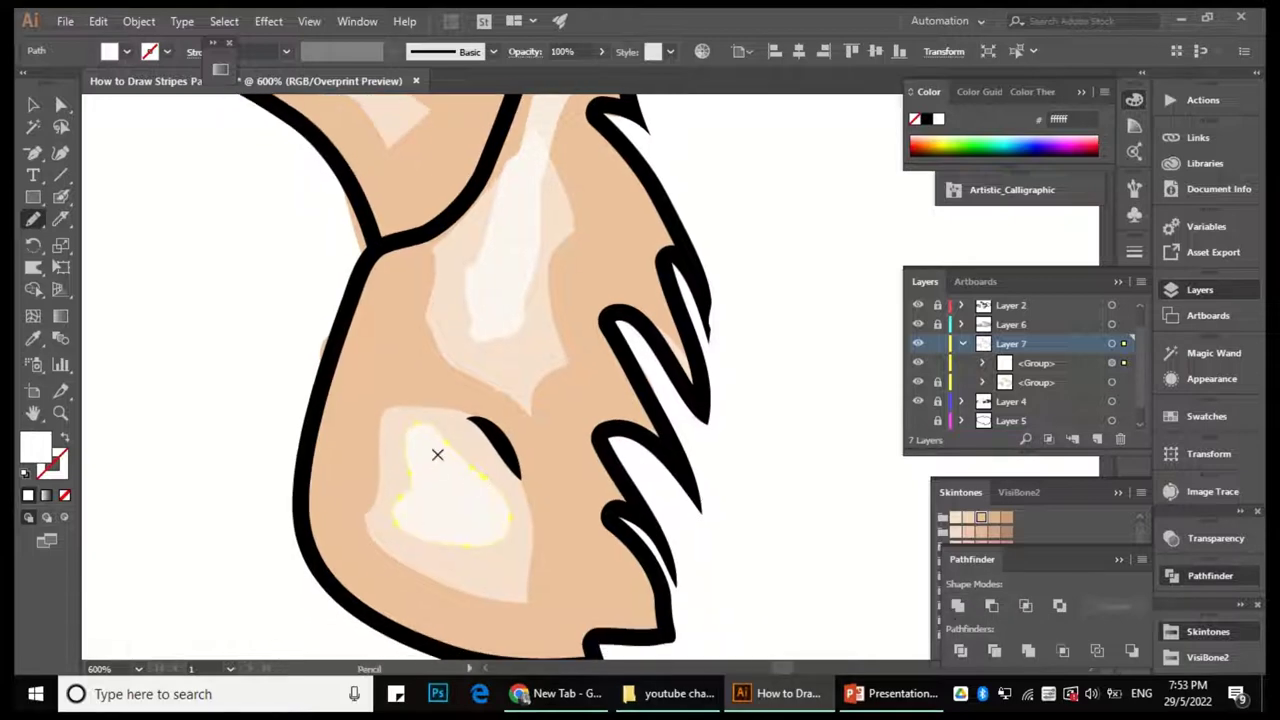
Widen and reshape the long highlight running down the shoulder from the collarbone line with the Pencil tool.
scroll(500, 541, "up", 5)
left_click(508, 432, "ctrl")
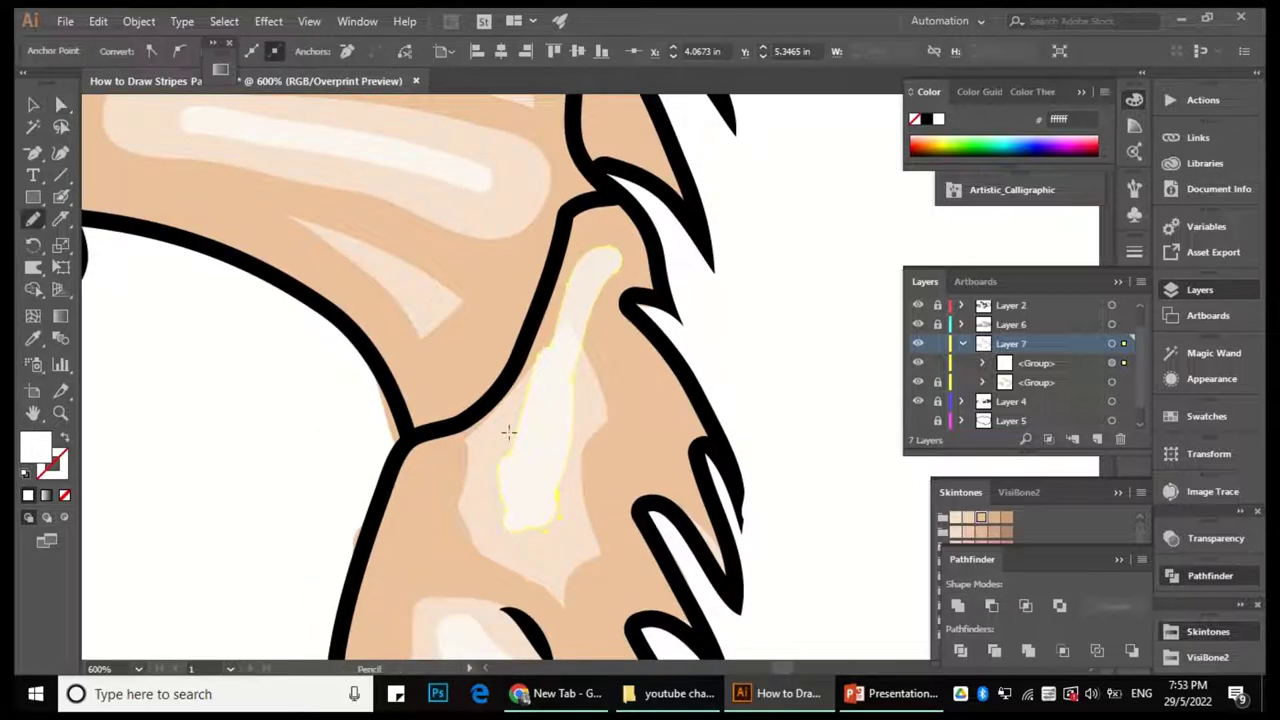
mouse_move(624, 264)
left_mouse_down()
mouse_move(612, 233)
mouse_move(537, 384)
left_mouse_up()
Reshape the middle and upper neck highlights with the Pencil so they follow the light skin areas.
scroll(553, 436, "up", 3)
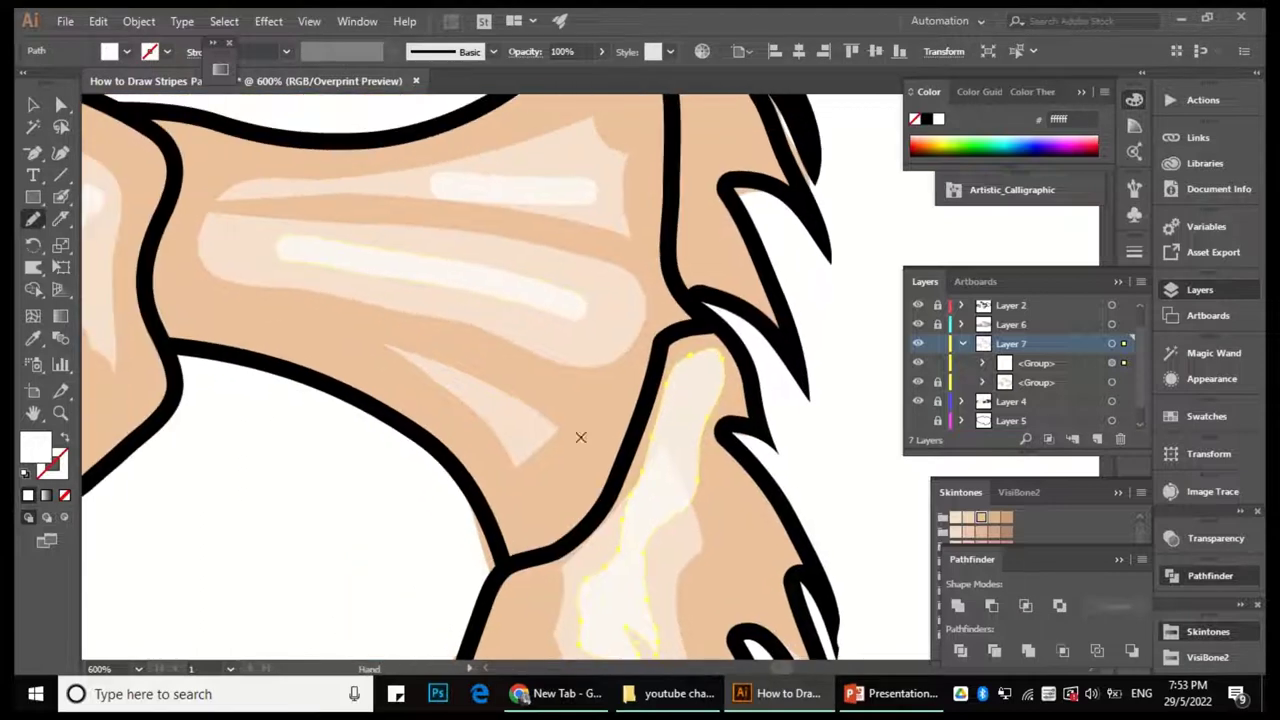
mouse_move(94, 234)
left_mouse_down()
mouse_move(279, 290)
mouse_move(506, 333)
left_mouse_up()
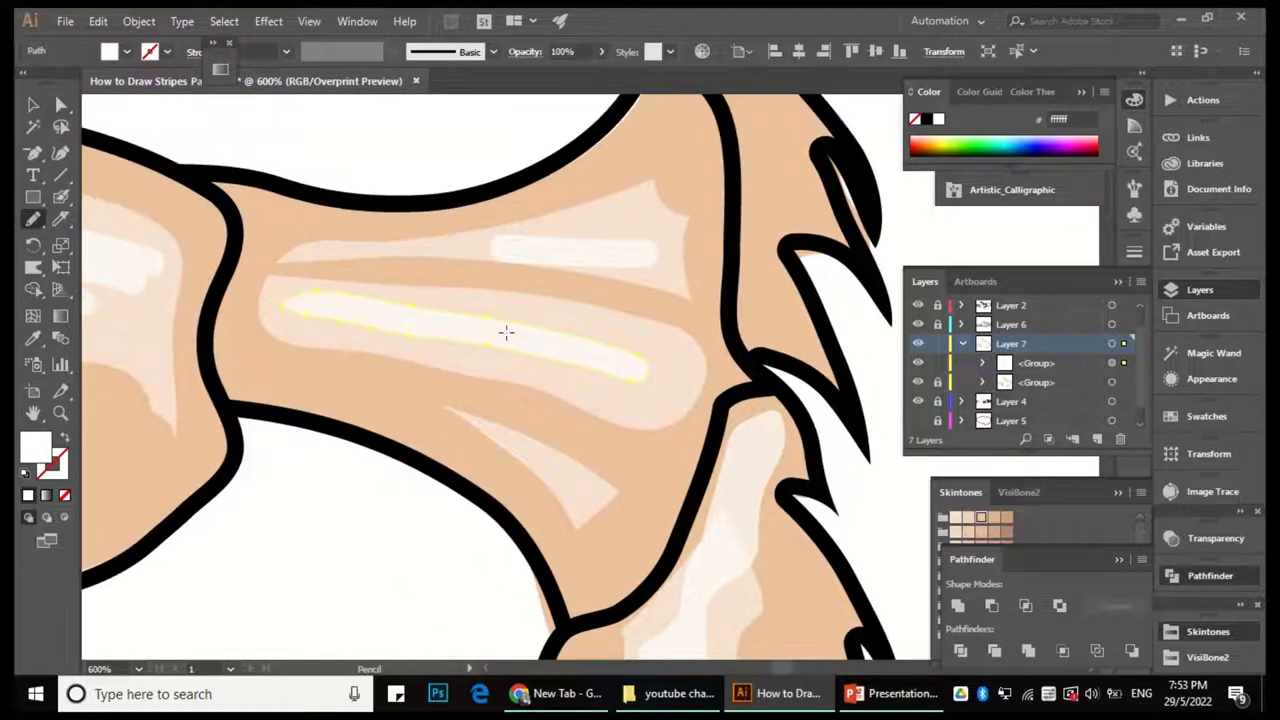
scroll(523, 274, "up", 3)
left_click(645, 368, "ctrl")
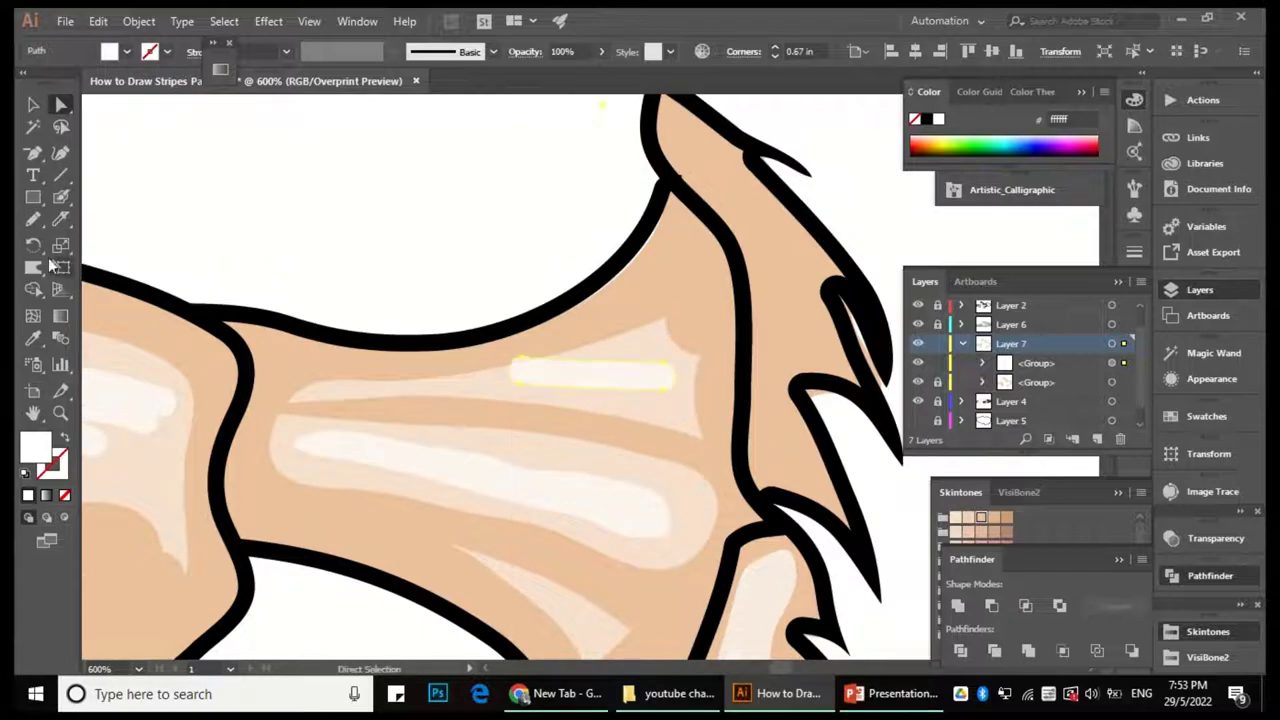
key("ctrl+0")
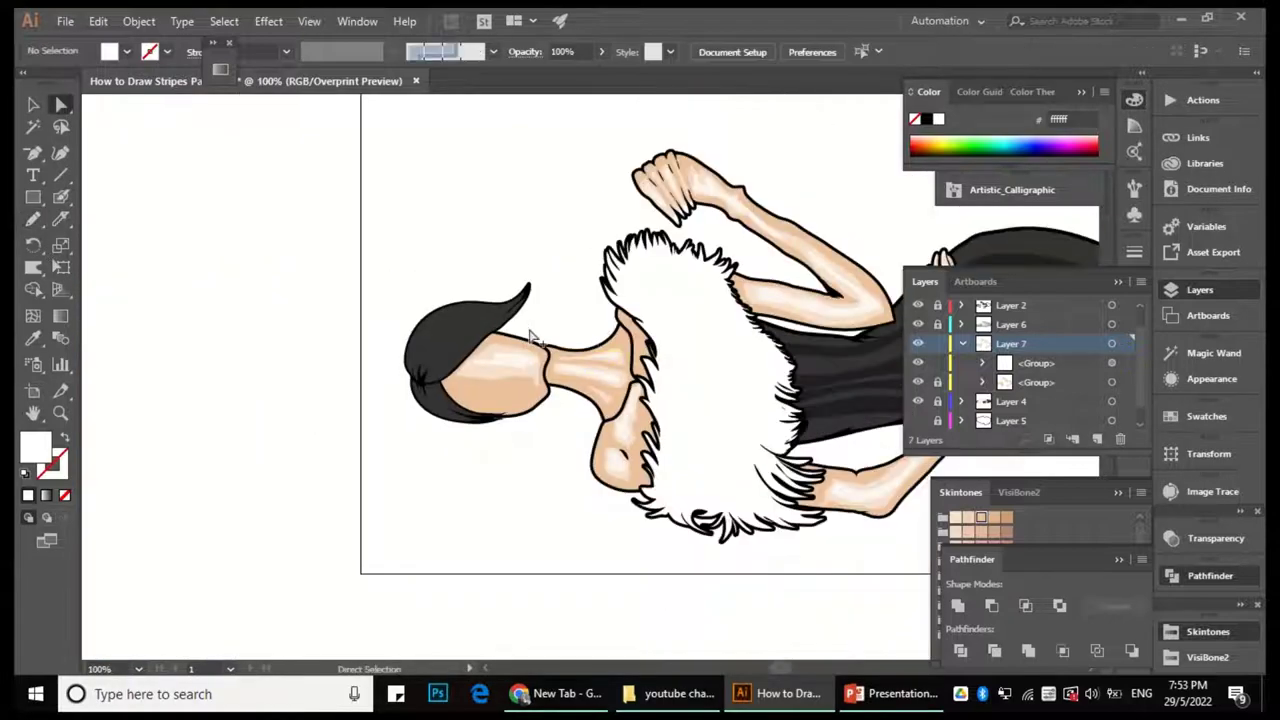
Reshape the white highlight on the face with the Pencil to follow the lighter skin area beneath it.
scroll(509, 400, "up", 3)
key("a")
left_click(33, 217)
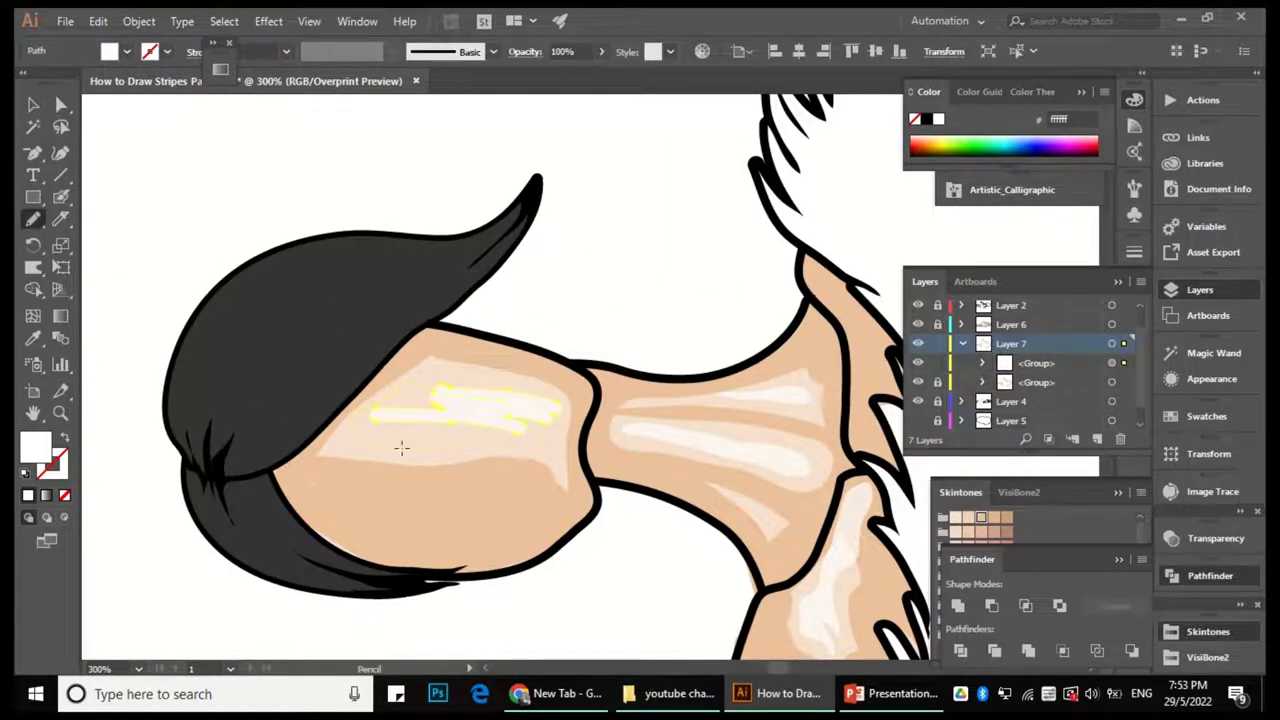
key("ctrl+shift+a")
key("ctrl+0")
key("a")
scroll(325, 332, "up", 3)
left_click(325, 332)
left_click(33, 217)
key("ctrl+shift+a")
key("ctrl+0")
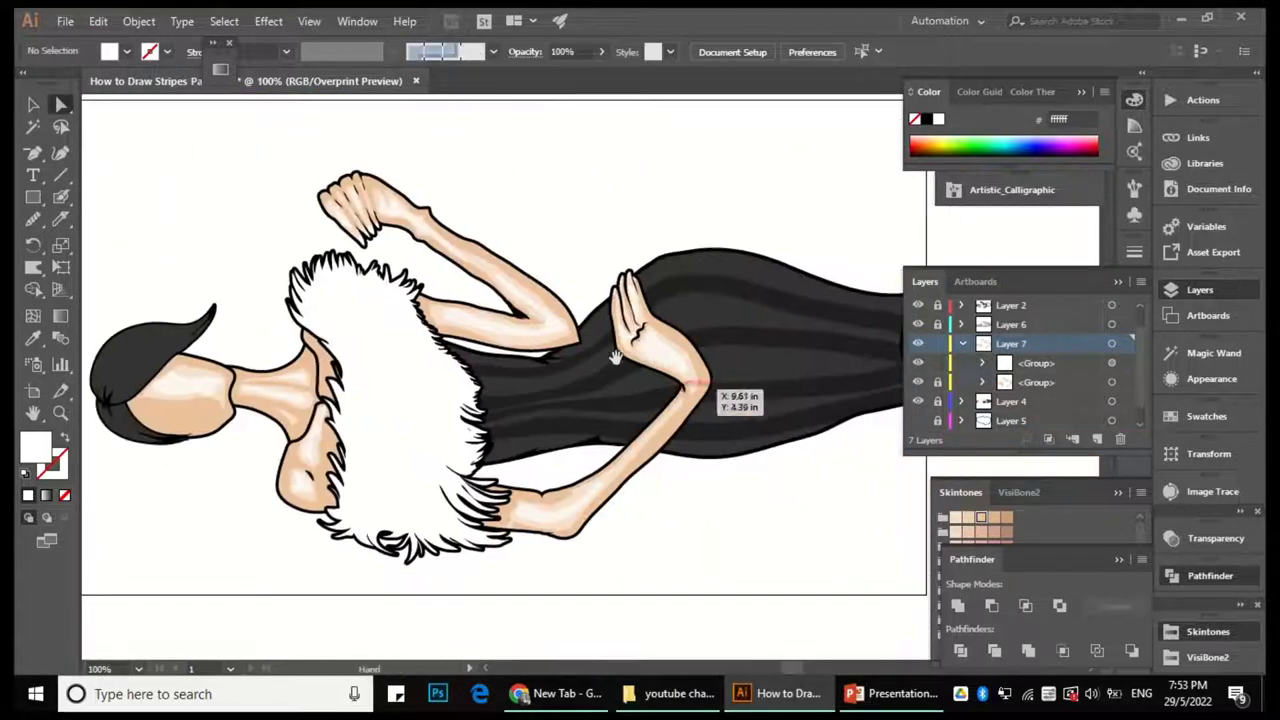
Ungroup the white highlight shapes in Layer 7 into separate paths.
key("v")
scroll(650, 300, "up", 4)
right_click(652, 240)
left_click(705, 373)
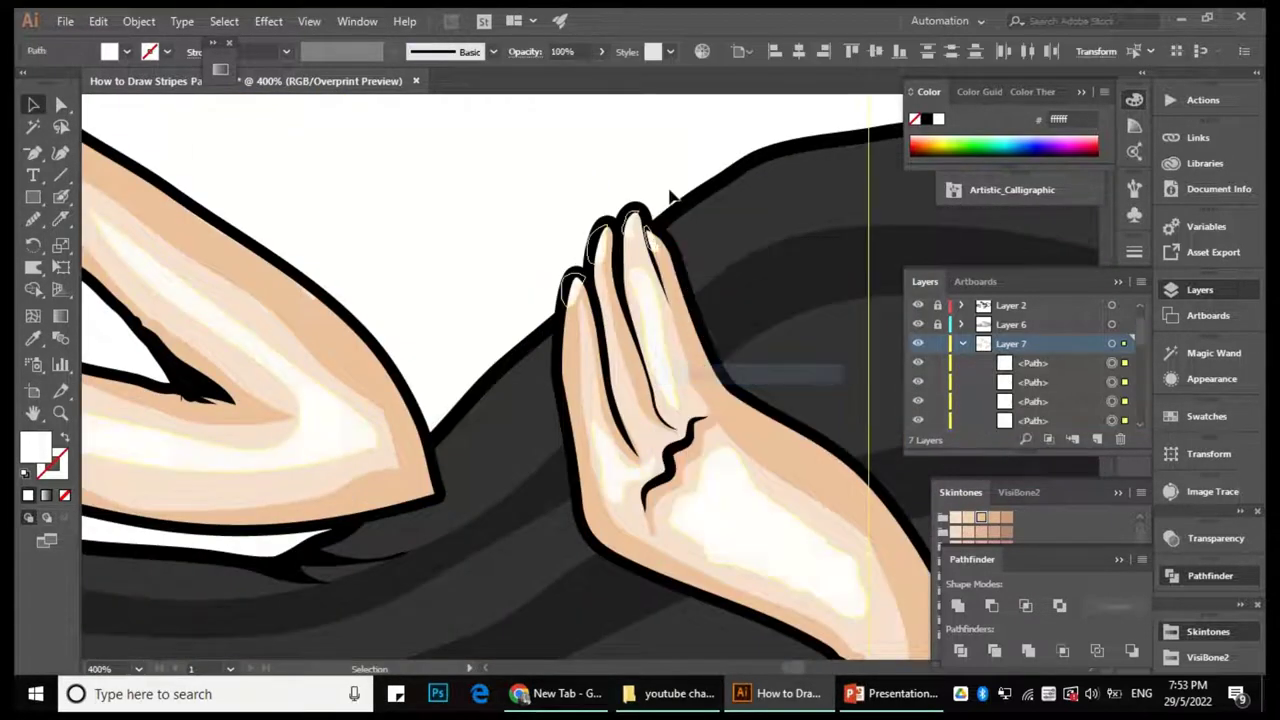
key("ctrl+shift+a")
Select the four fingernail shapes of the lower hand and give them a 0.5 pt stroke.
scroll(675, 208, "up", 2)
key("a")
scroll(607, 452, "down", 1)
left_click_drag(640, 240, 482, 385)
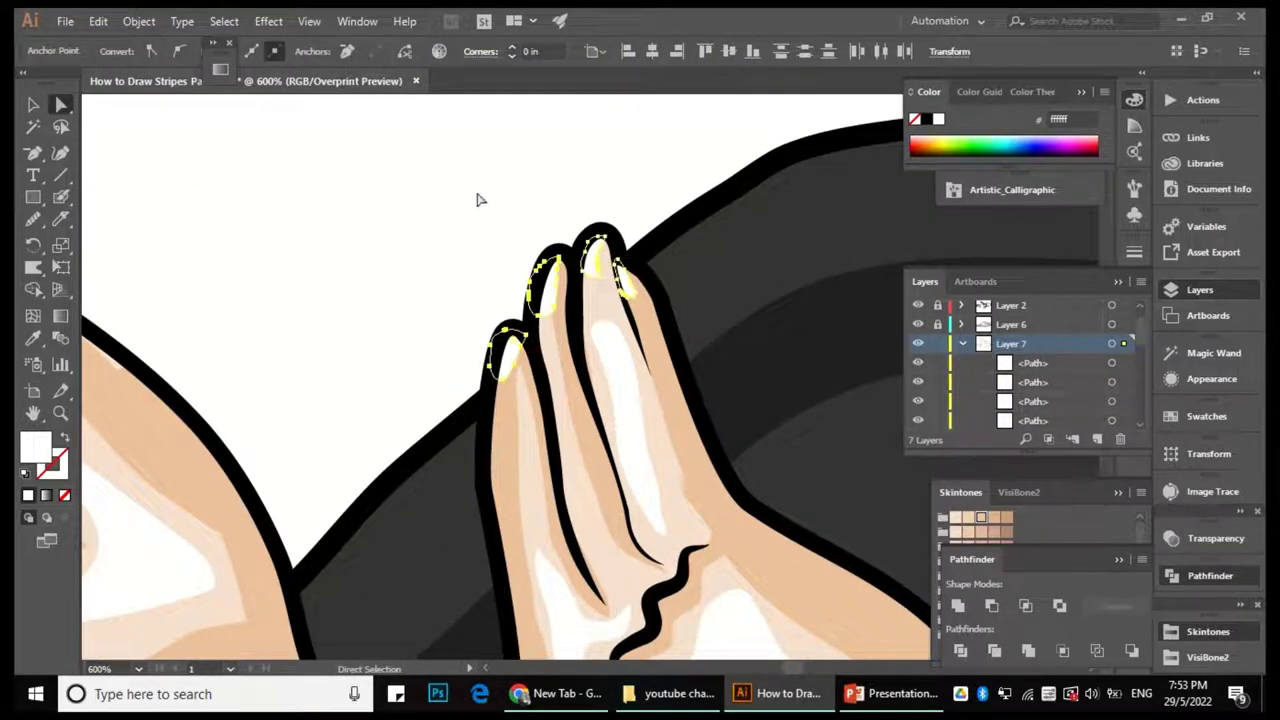
key("ctrl+F10")
left_click(1052, 272)
left_click(1044, 314)
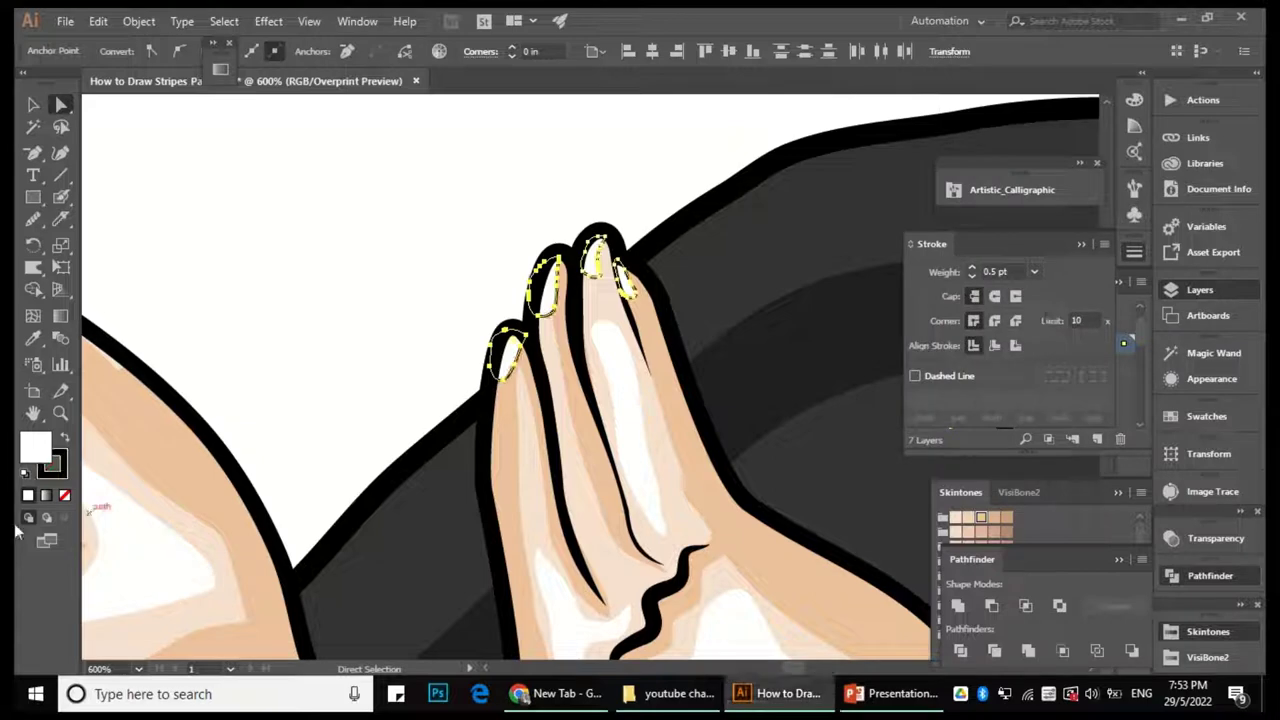
Try a tan cf9e76 stroke color from the skin tones on the four fingernail shapes.
left_click(1006, 517)
key("ctrl+shift+a")
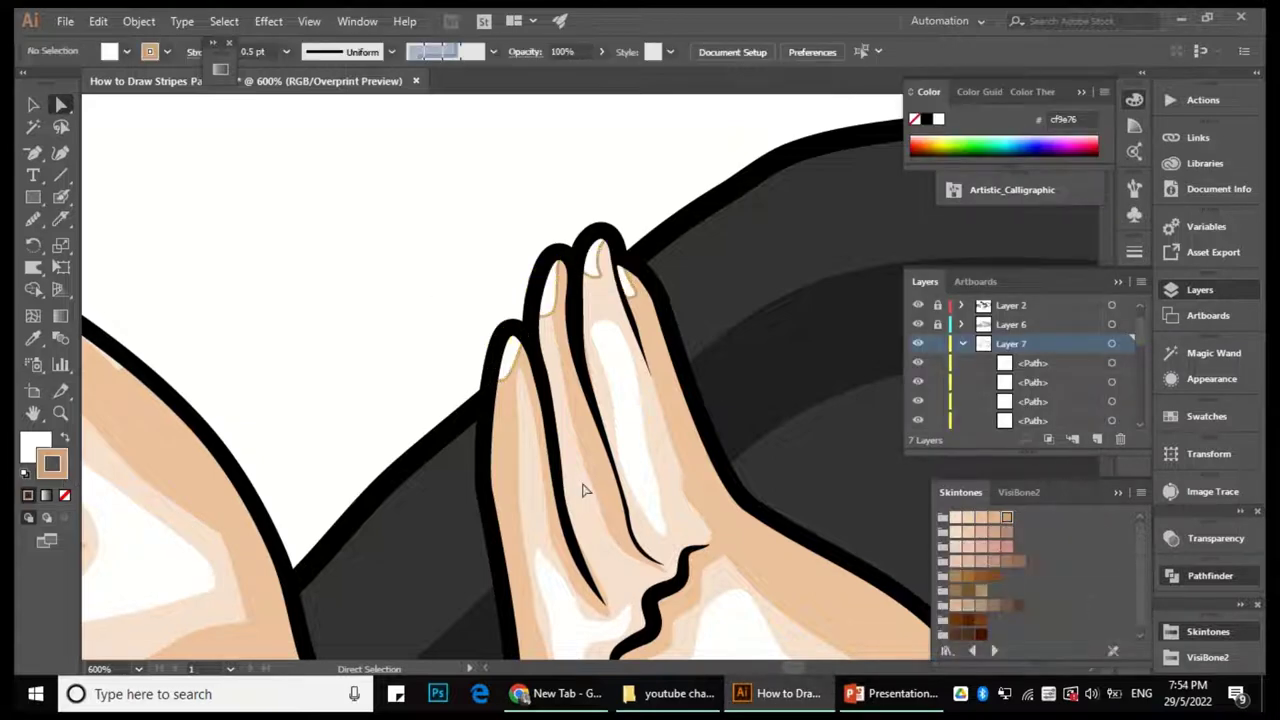
scroll(580, 300, "up", 1)
scroll(471, 351, "up", 1)
scroll(571, 349, "up", 1)
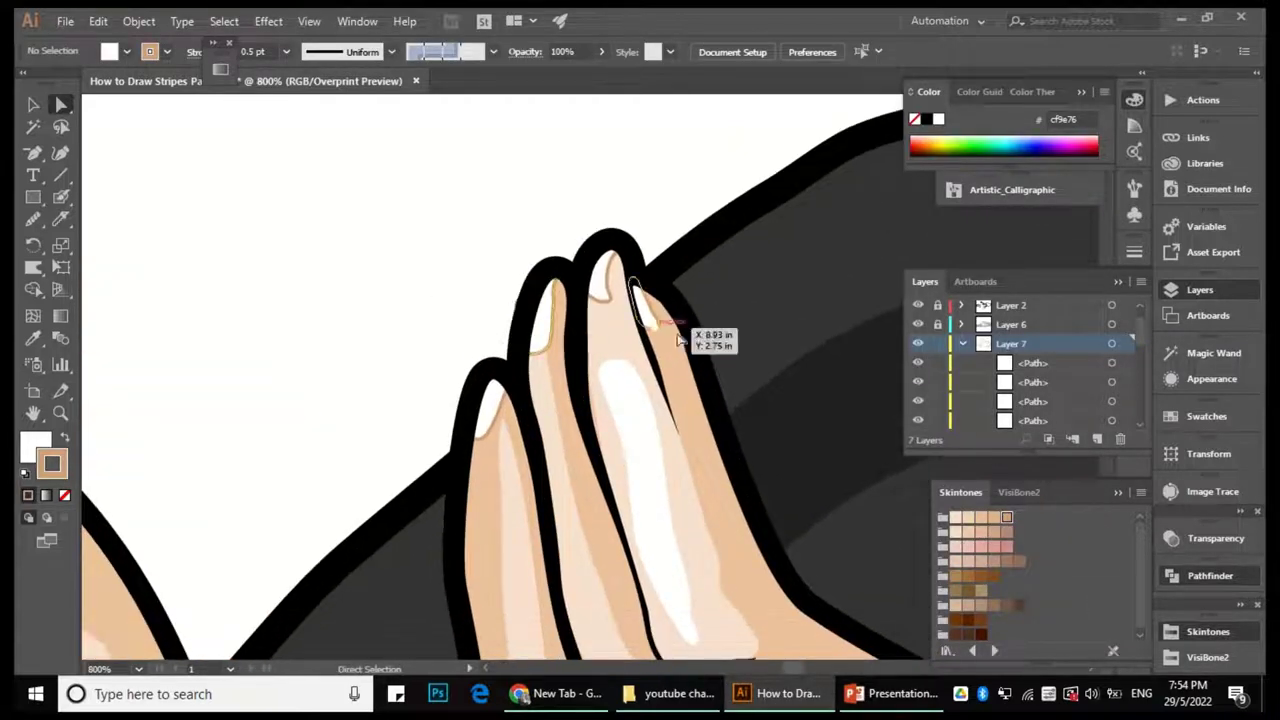
key("ctrl+z")
key("ctrl+z")
Group the four outlined fingernail shapes and locate their group within Layer 7.
left_click(1210, 418)
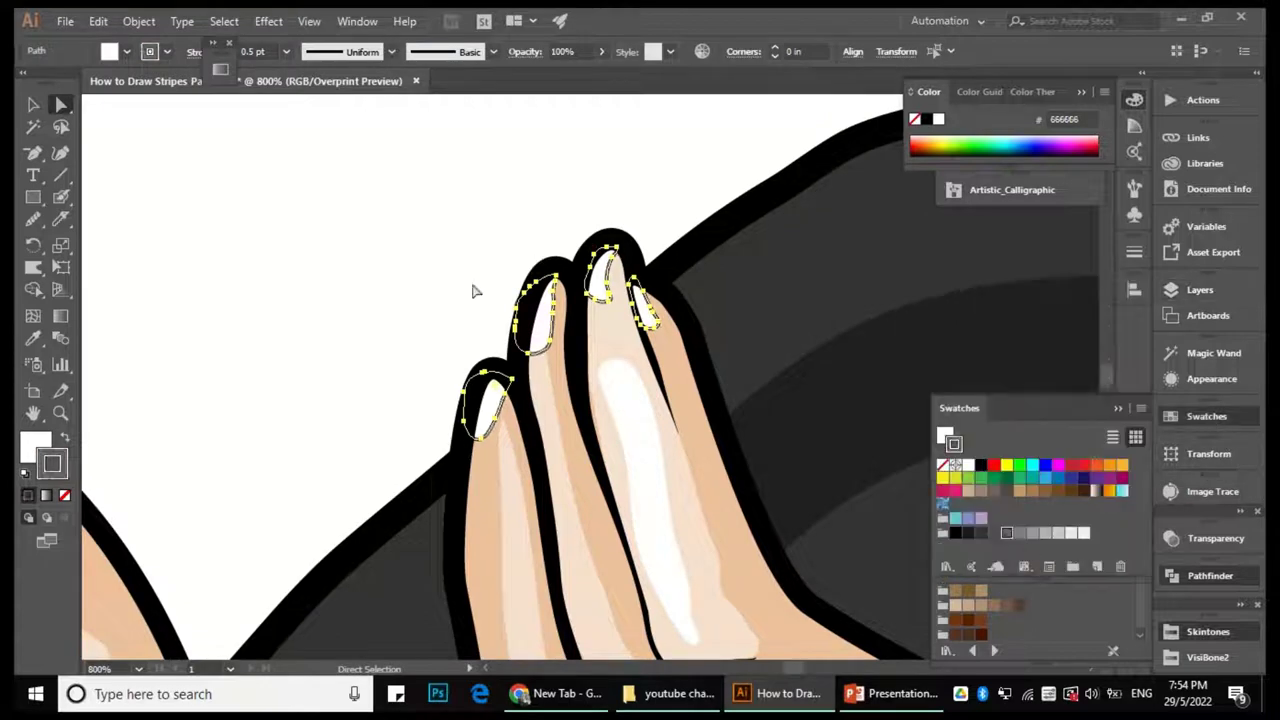
left_click(1190, 290)
scroll(984, 368, "down", 2)
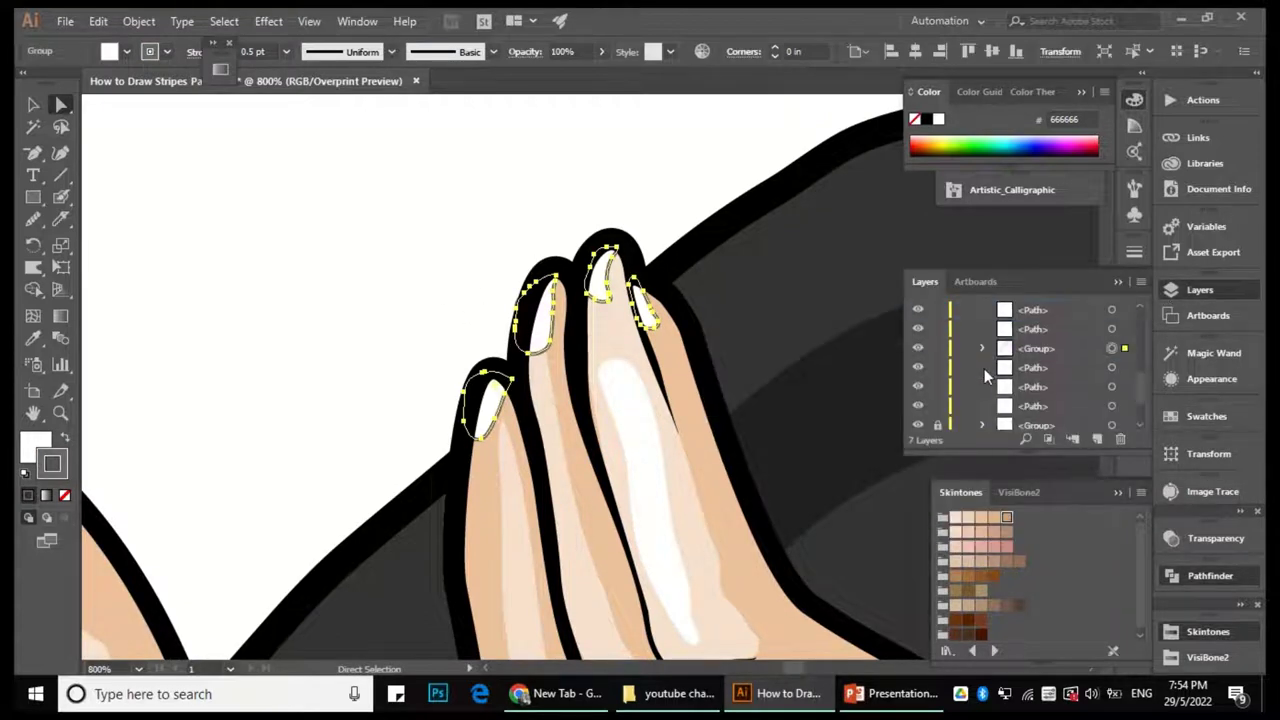
Redraw the inner edge of the nail on the leftmost, lowest finger with the Pencil tool.
key("ctrl+shift+a")
scroll(649, 237, "down", 3)
scroll(649, 237, "down", 2)
scroll(590, 366, "up", 5)
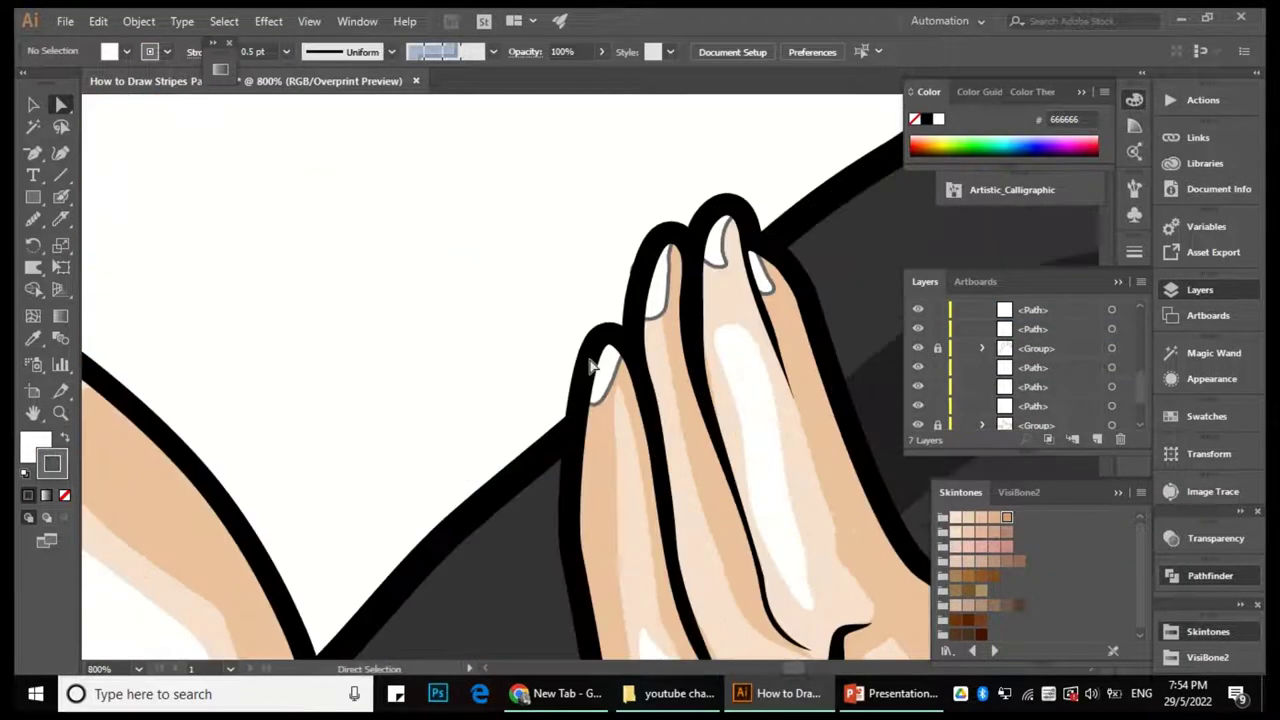
left_click(577, 420)
left_click_drag(33, 219, 100, 237)
left_click_drag(597, 412, 611, 370)
left_click_drag(592, 412, 634, 342)
scroll(614, 334, "up", 3)
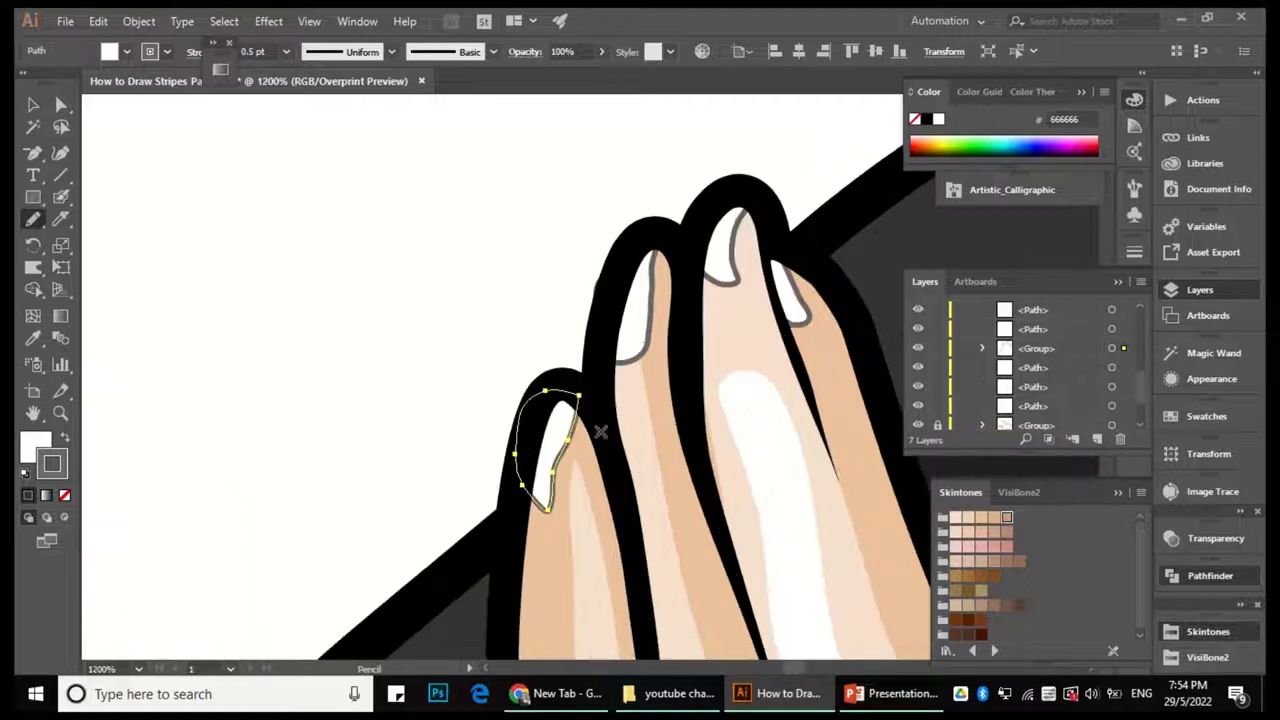
scroll(494, 418, "down", 5)
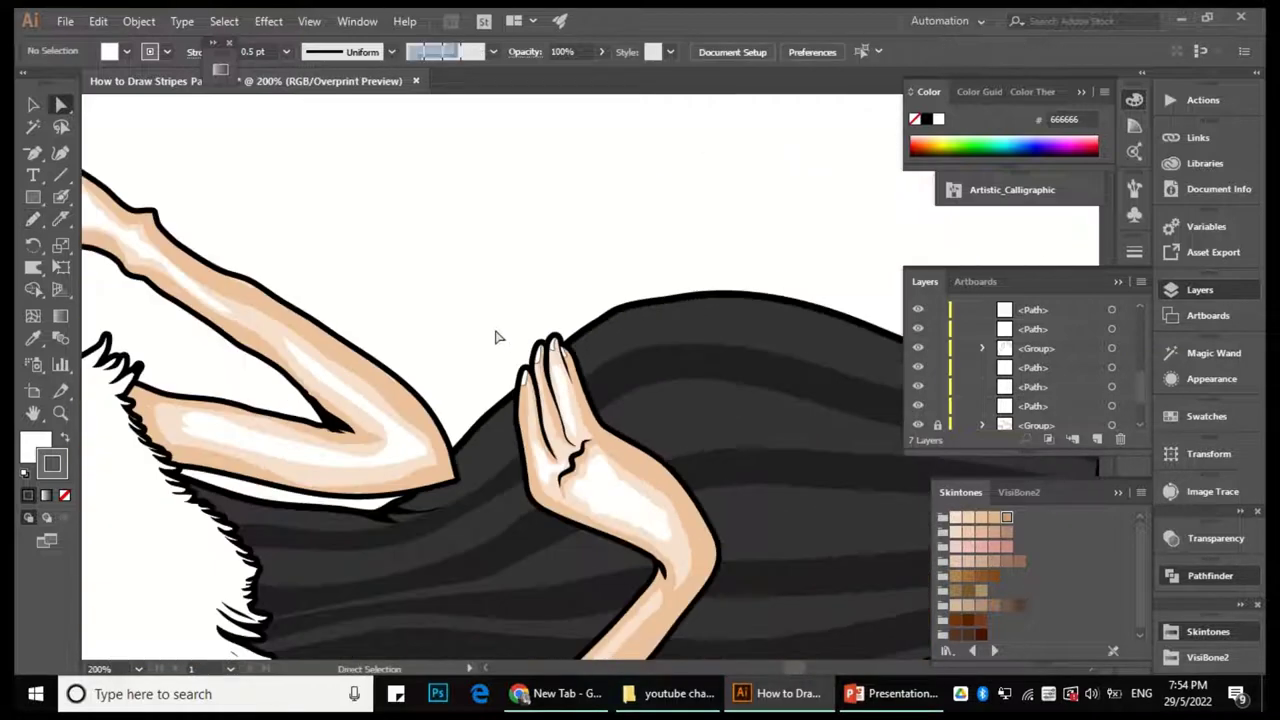
Smooth the outline of the nail on the tallest finger with the Pencil tool.
scroll(766, 400, "up", 5)
key("v")
left_click(690, 348)
key("n")
left_click(703, 307, "ctrl")
mouse_move(703, 352)
left_mouse_down()
mouse_move(682, 330)
mouse_move(683, 360)
mouse_move(706, 344)
left_mouse_up()
Reduce the stroke weight of the whole fingernail group to 0.25 pt.
left_click(1134, 251)
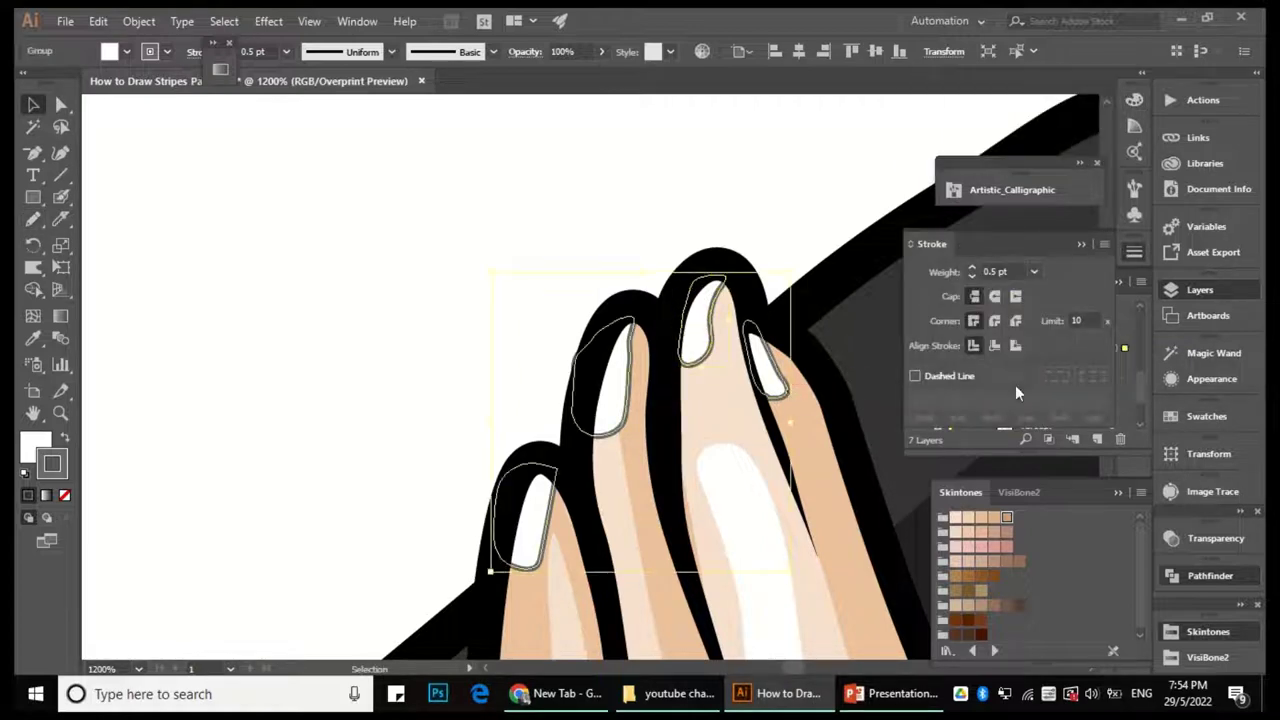
key("v")
left_click(1037, 272)
left_click(1062, 285)
left_click(472, 272)
key("ctrl+minus")
key("ctrl+minus")
key("ctrl+minus")
key("ctrl+minus")
key("ctrl+minus")
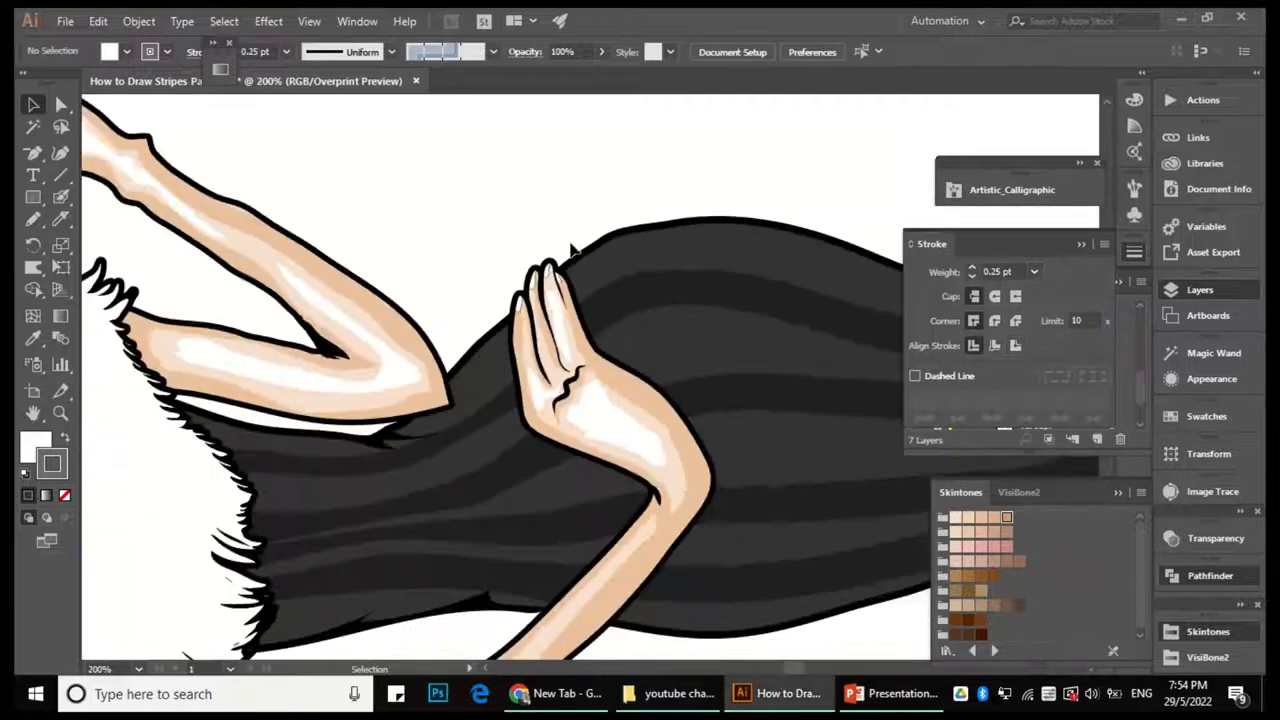
Group the loose white highlight paths in Layer 7 and lock the layer.
left_click(1189, 297)
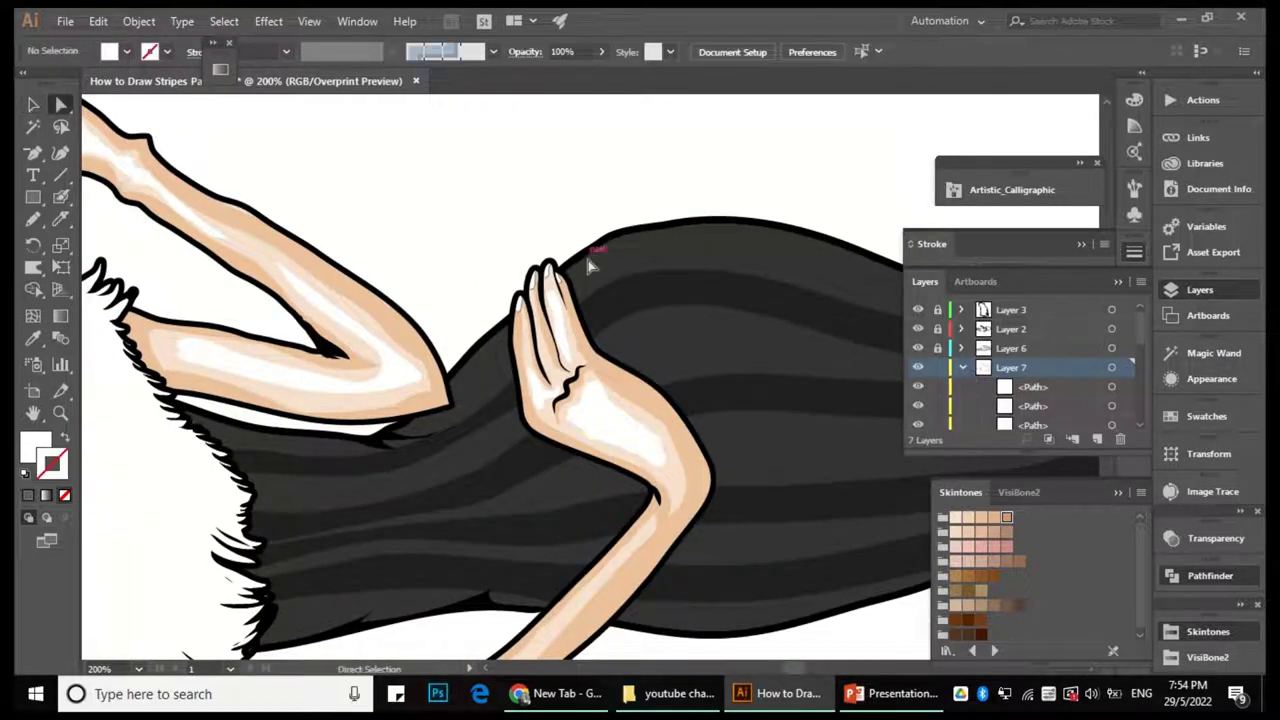
left_click(556, 285)
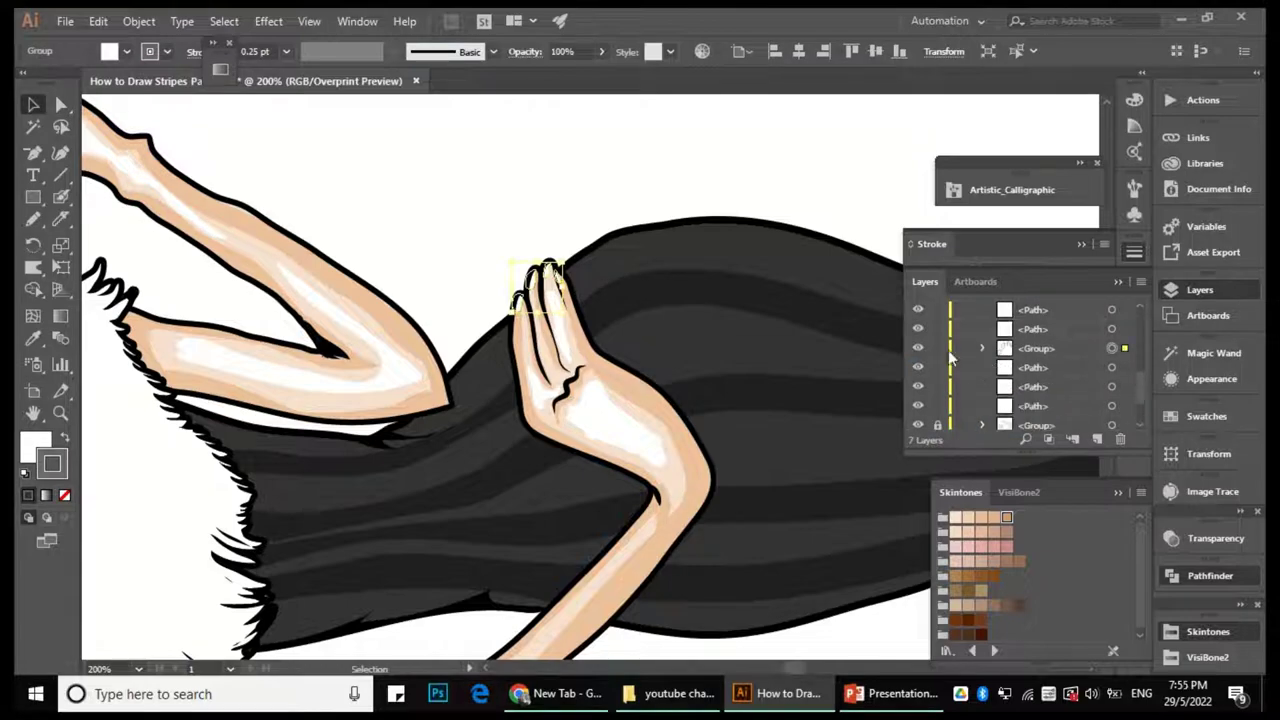
key("ctrl+minus")
key("ctrl+minus")
key("ctrl+minus")
left_click(633, 165)
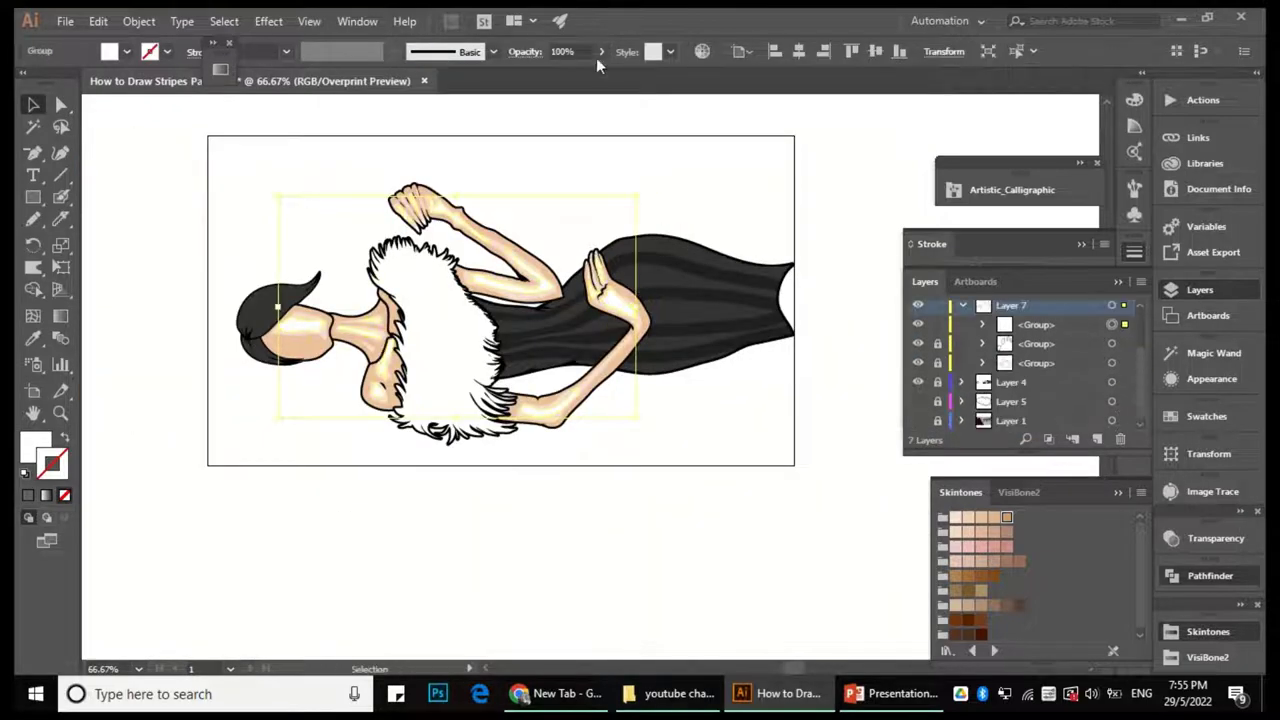
scroll(430, 180, "up", 4)
scroll(573, 245, "down", 5)
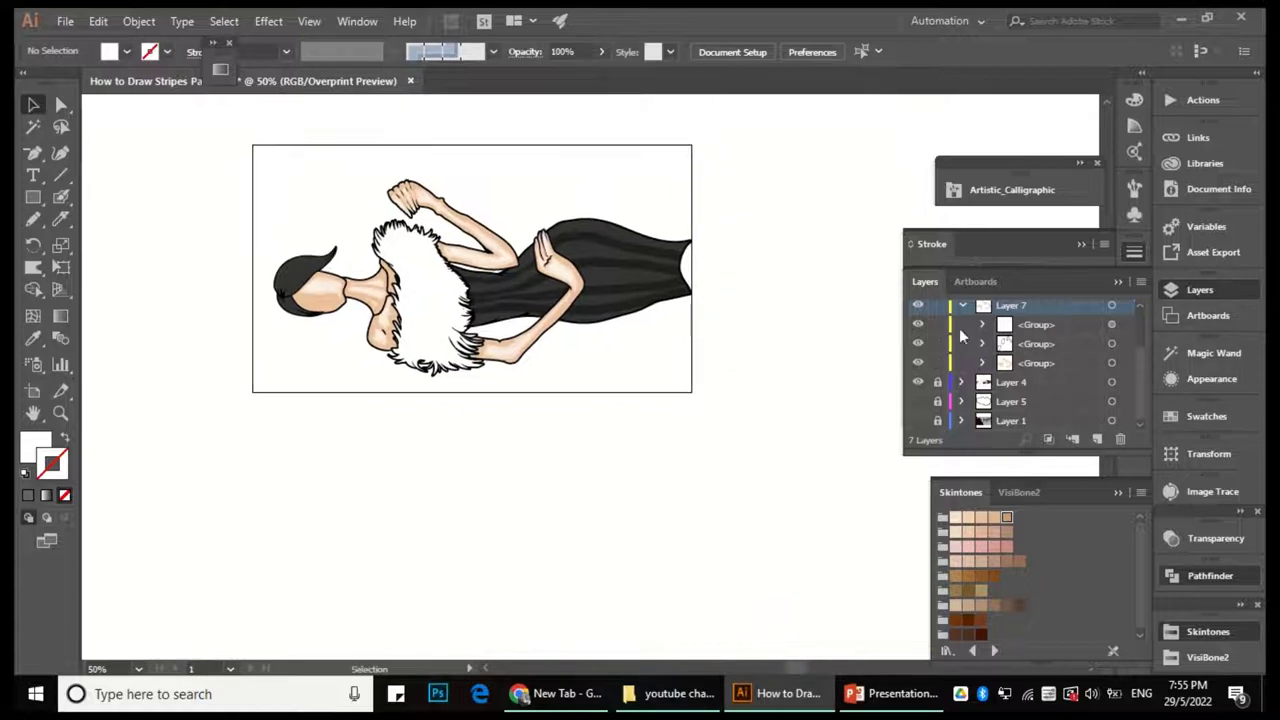
scroll(614, 286, "up", 4)
scroll(671, 271, "down", 4)
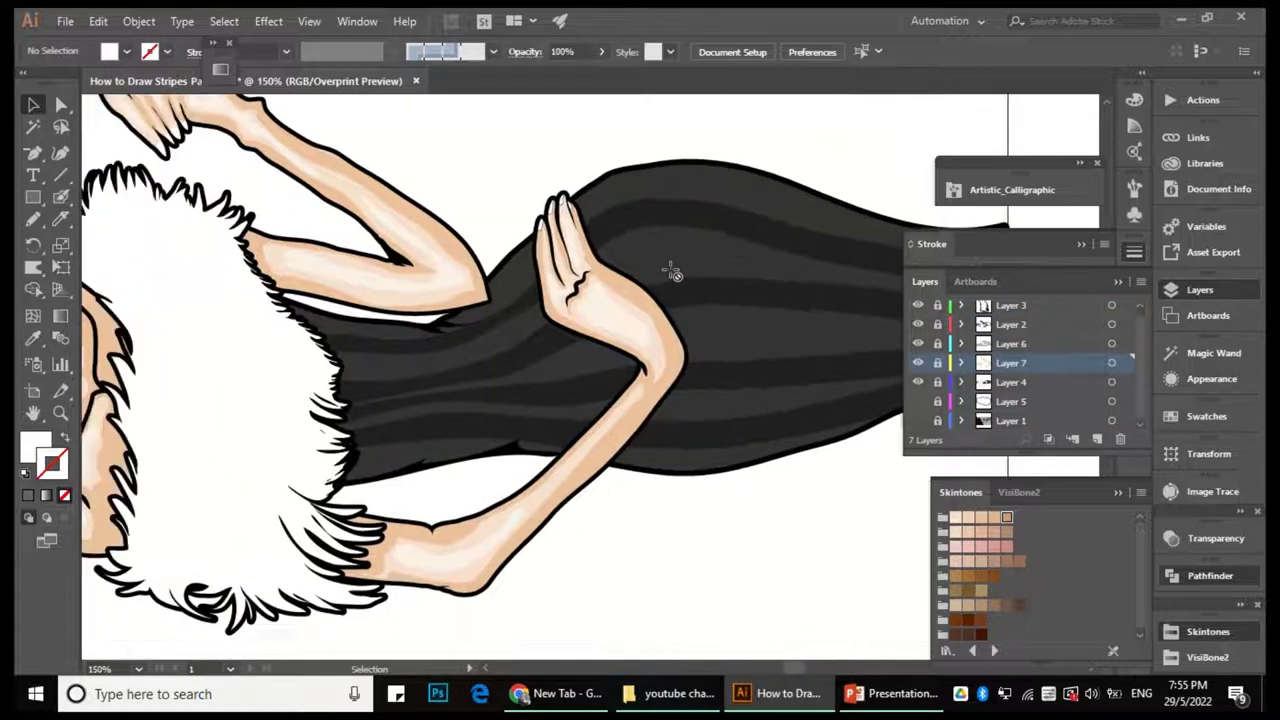
Unlock Layer 2, smooth away the black spike on the lower forearm's outline with the Pencil tool, and relock the layer.
left_click(937, 326)
scroll(600, 390, "up", 6)
key("n")
scroll(673, 388, "up", 3)
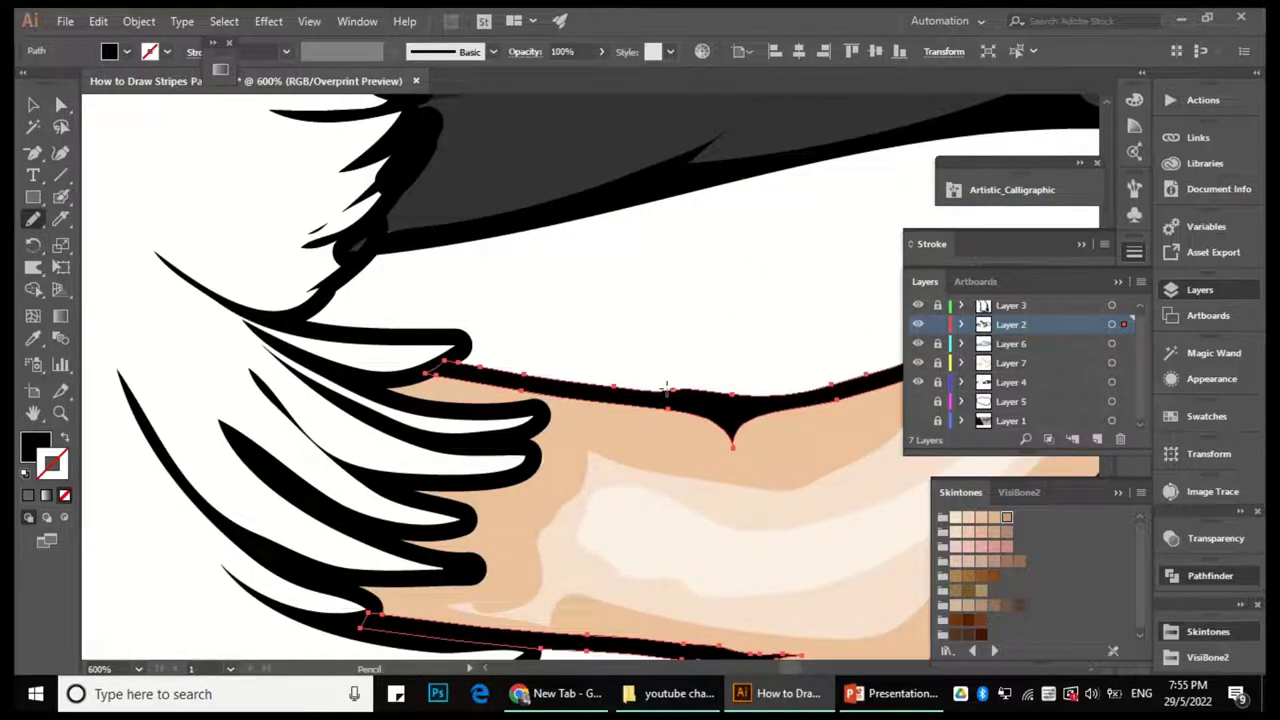
left_click_drag(755, 382, 643, 425)
left_click_drag(766, 409, 775, 406)
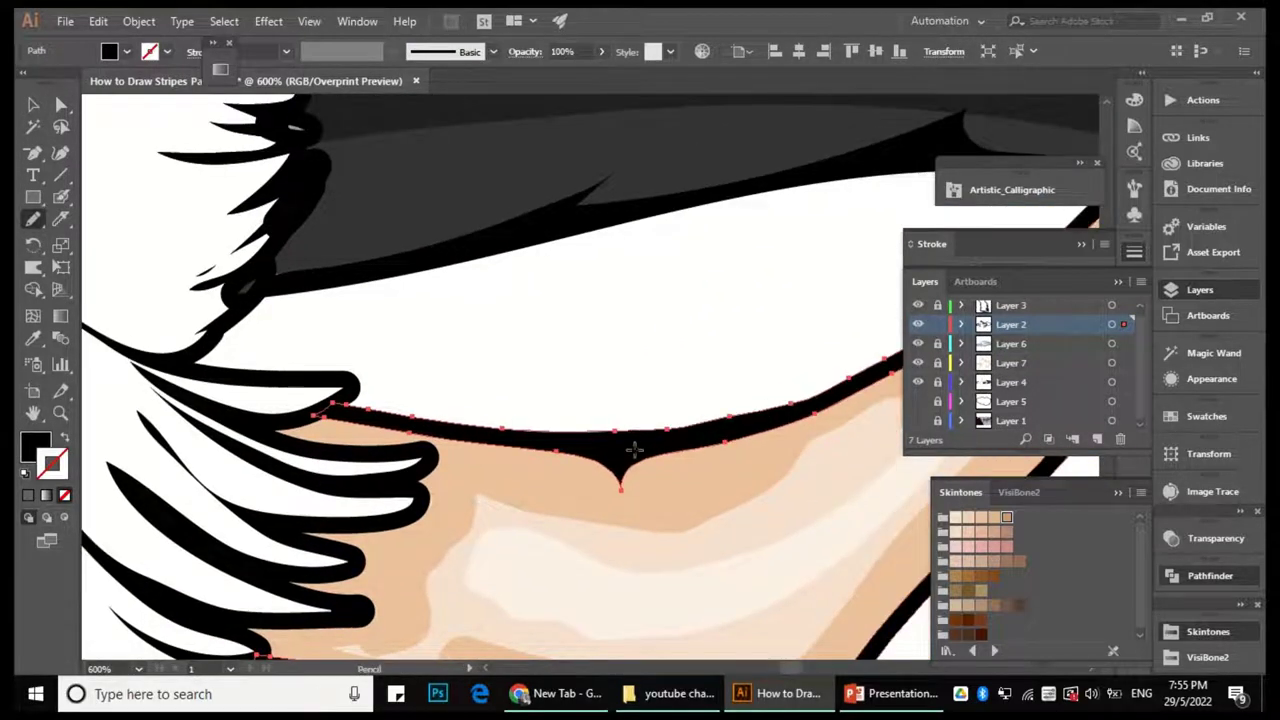
left_click_drag(600, 455, 627, 455)
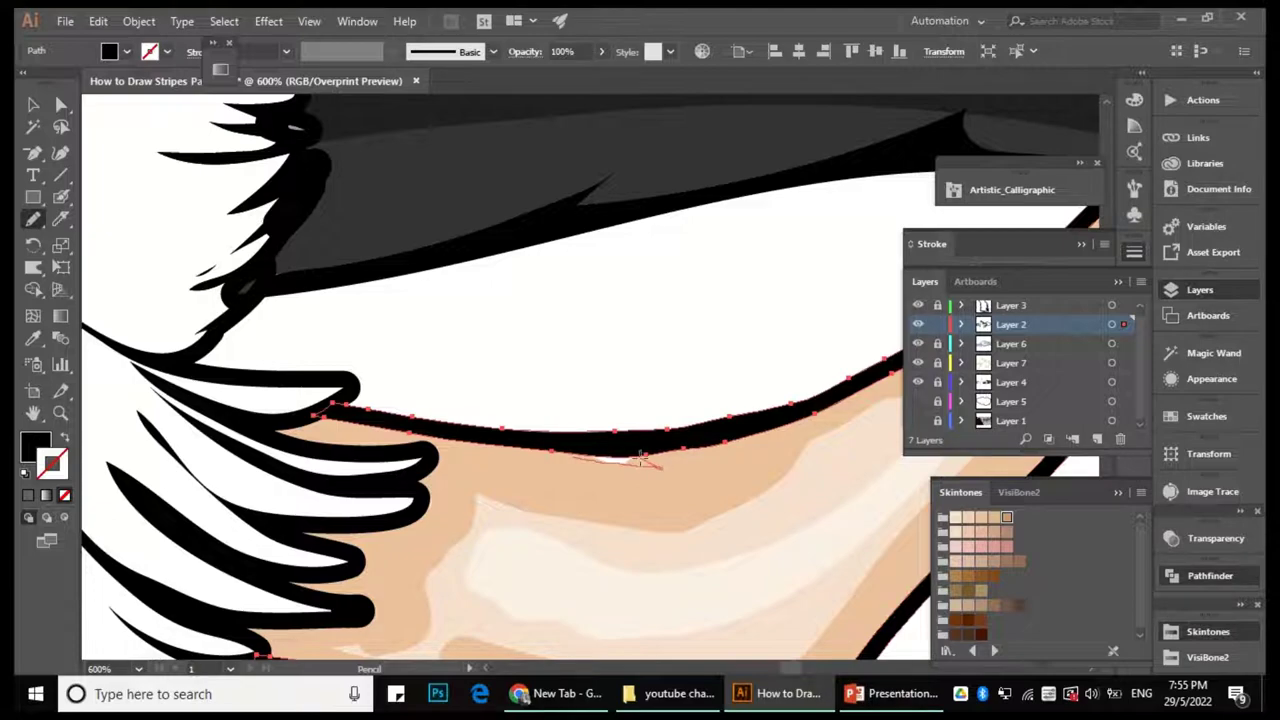
key("v")
key("ctrl+shift+a")
scroll(650, 458, "down", 5)
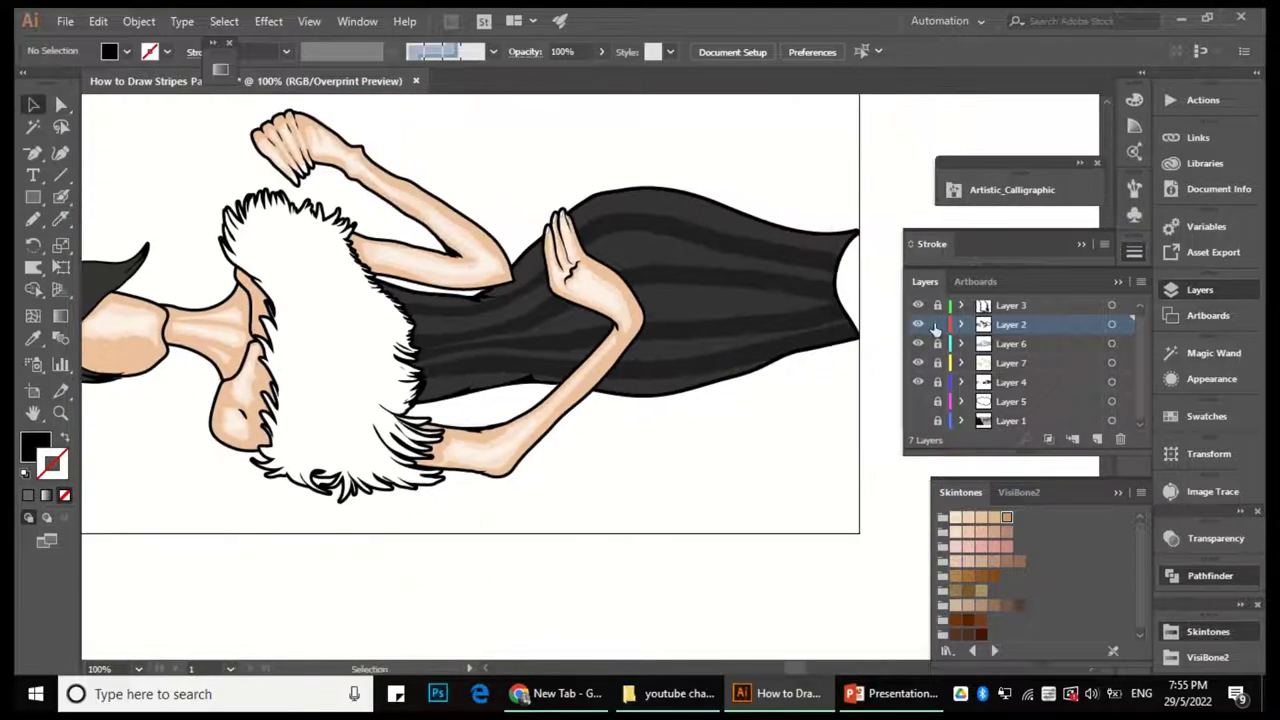
scroll(588, 320, "down", 1)
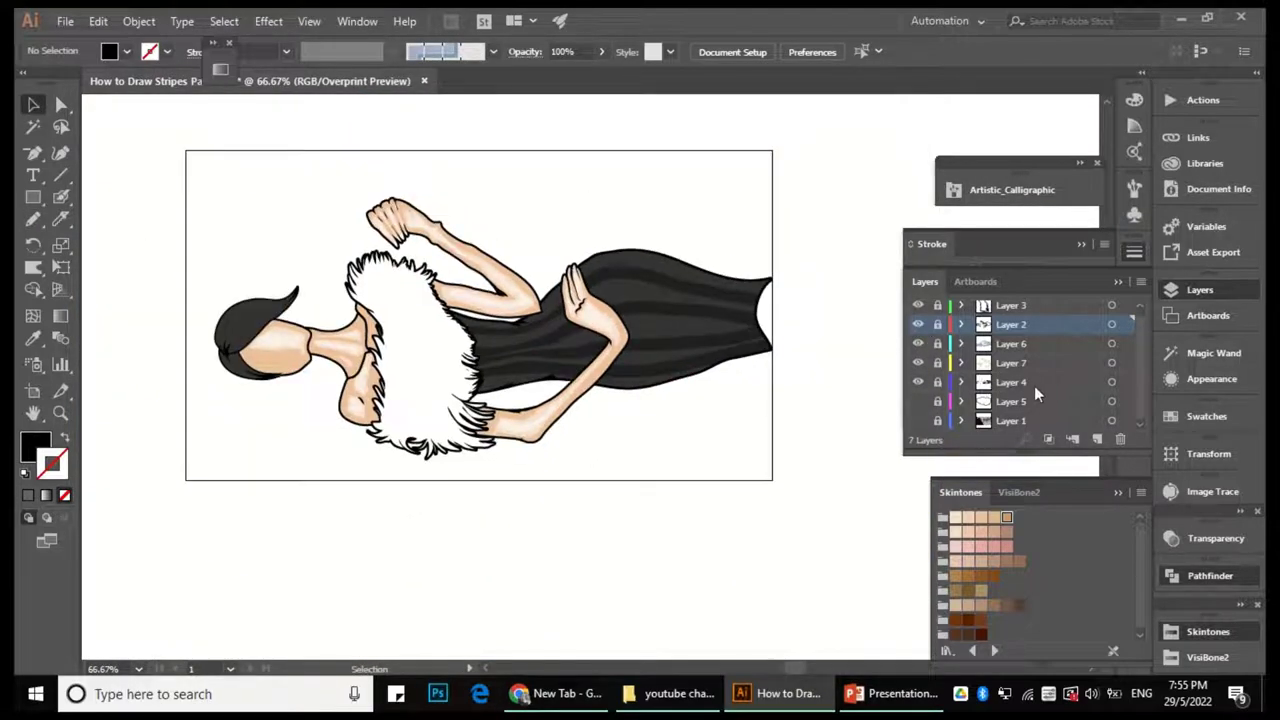
Create a new layer above Layer 4 and outline a shadow shape along the skirt's upper edge and hem with the Pencil tool.
left_click(1023, 388)
left_click(1097, 439)
scroll(758, 300, "up", 2)
left_click(61, 197)
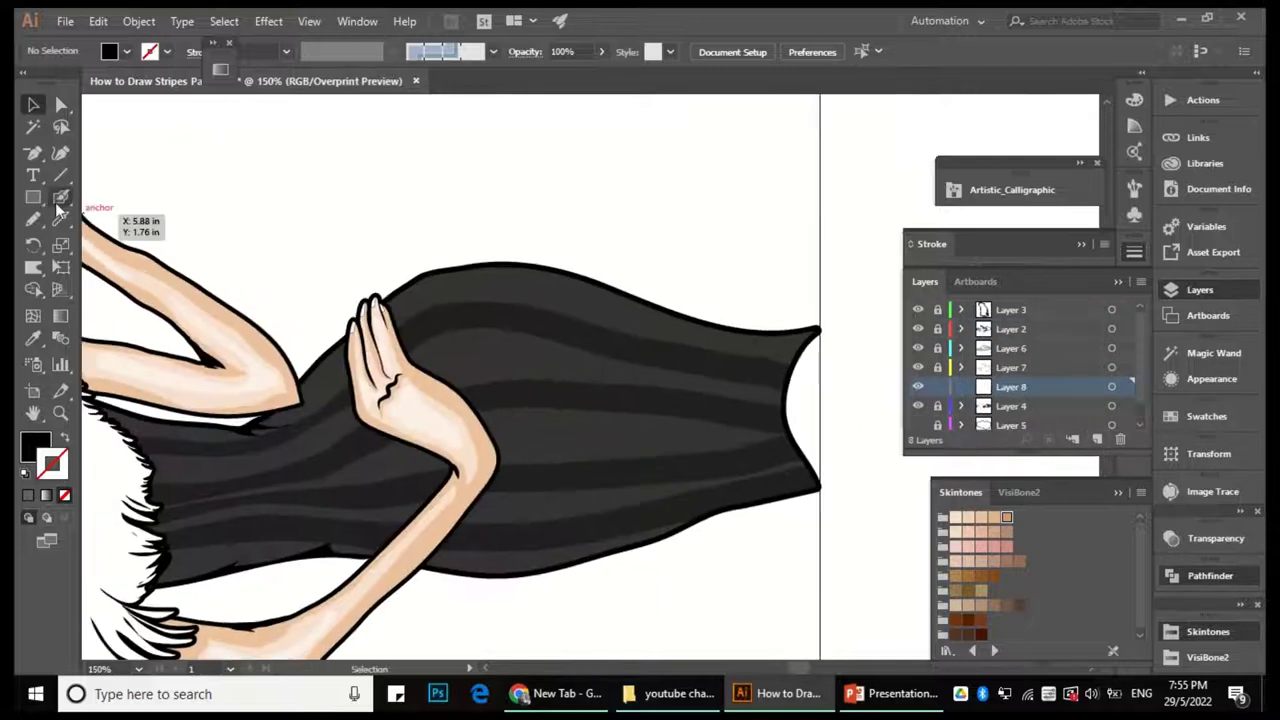
key("n")
mouse_move(785, 387)
left_mouse_down()
mouse_move(852, 404)
mouse_move(831, 393)
left_mouse_up()
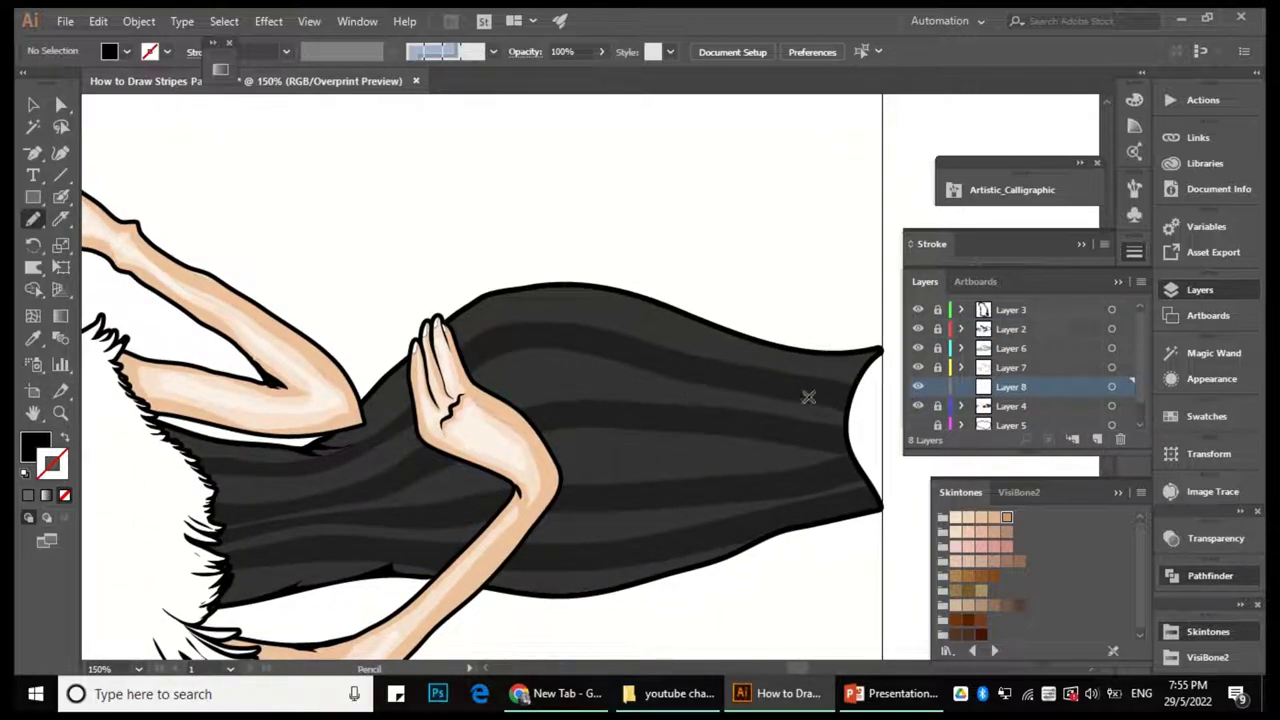
mouse_move(489, 330)
left_mouse_down()
mouse_move(651, 316)
mouse_move(792, 350)
left_mouse_up()
mouse_move(650, 340)
left_mouse_down()
mouse_move(829, 383)
mouse_move(821, 428)
mouse_move(887, 508)
mouse_move(883, 405)
mouse_move(795, 297)
mouse_move(489, 270)
left_mouse_up()
mouse_move(495, 338)
left_mouse_down()
mouse_move(606, 349)
mouse_move(537, 286)
mouse_move(616, 306)
mouse_move(603, 292)
left_mouse_up()
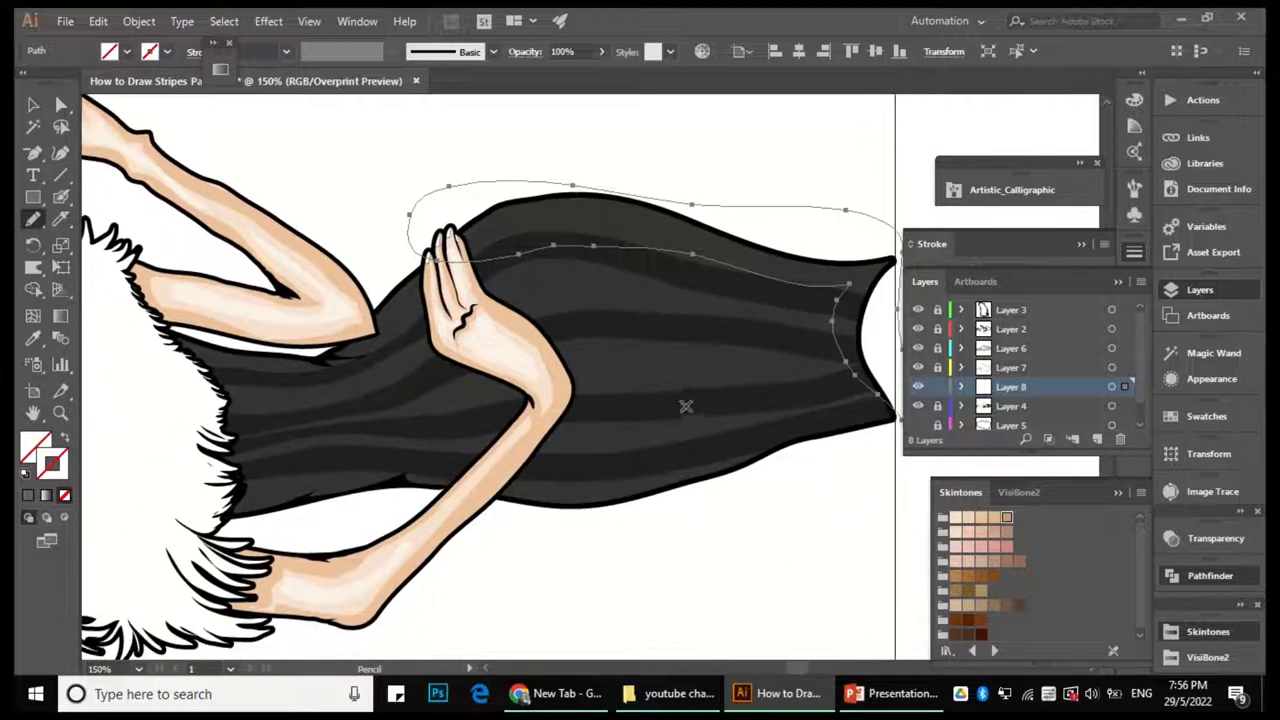
Fill the new skirt shadow shape with black (000000) and deselect it.
left_click(24, 452)
left_click(926, 119)
key("ctrl+shift+a")
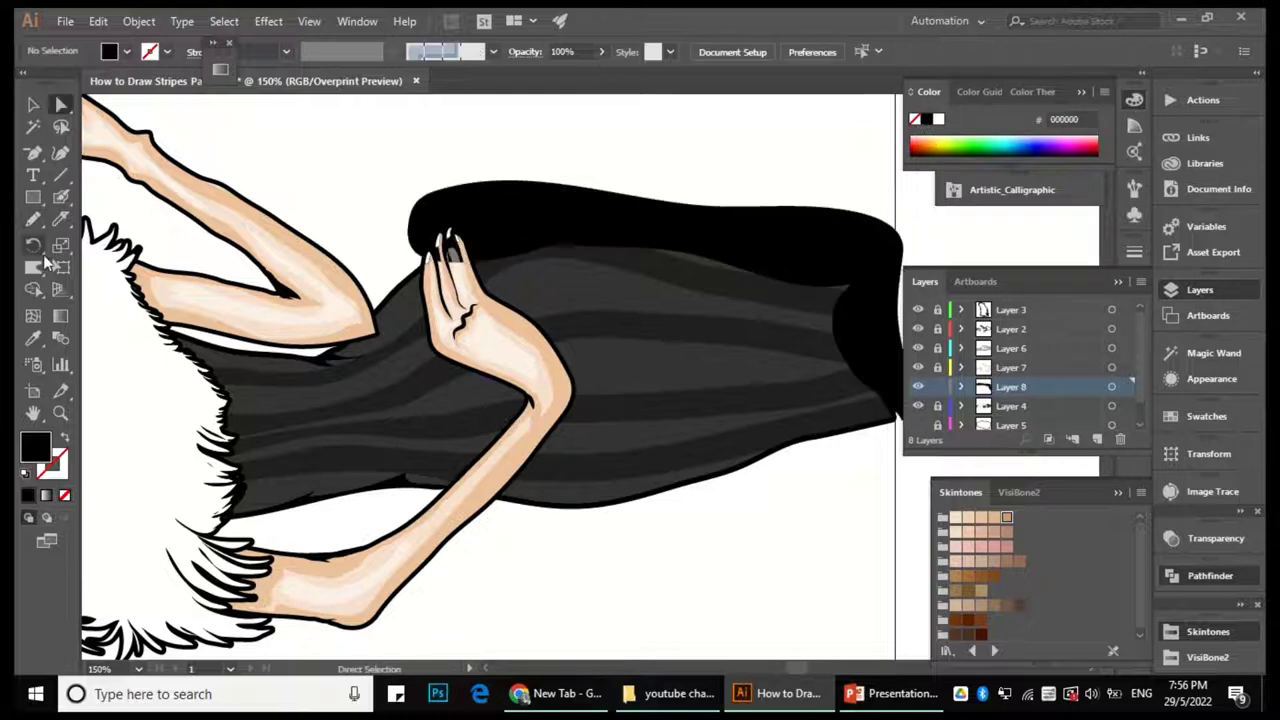
Draw a closed Pencil shape for the shadow along the skirt side of the lower hand and forearm, refining its outer edge.
left_click_drag(450, 240, 365, 185)
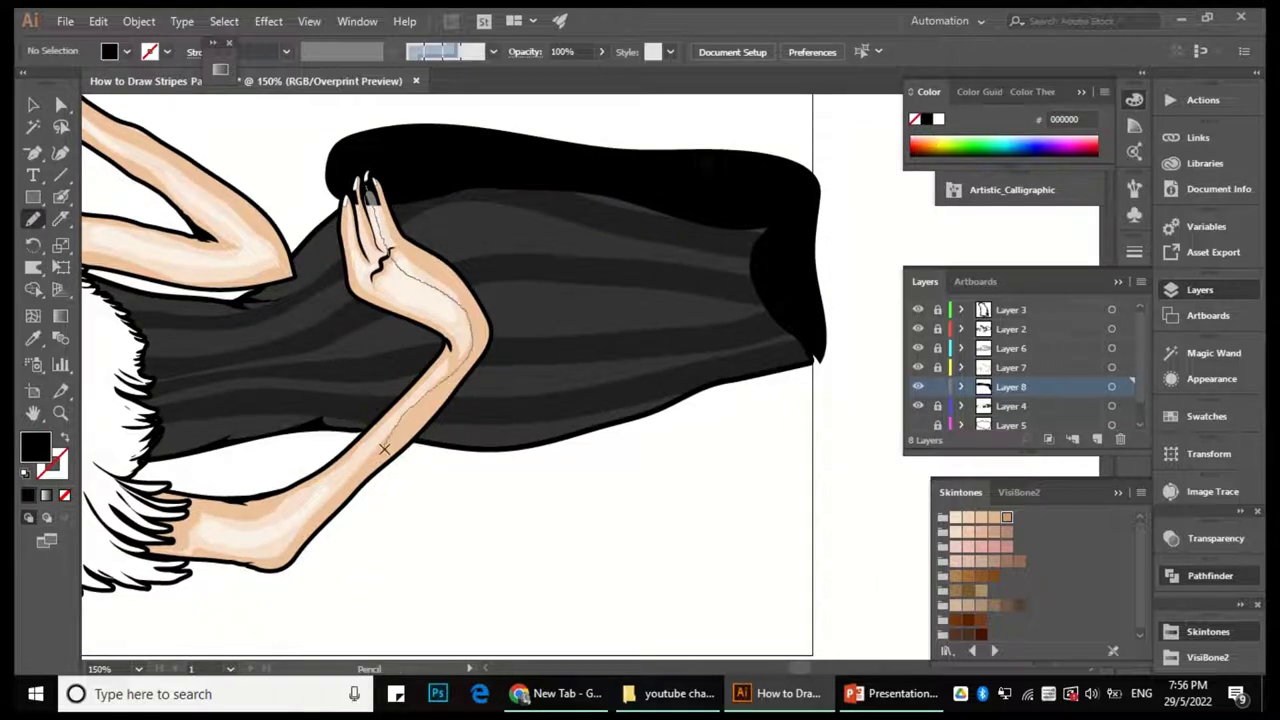
left_click_drag(395, 190, 370, 166)
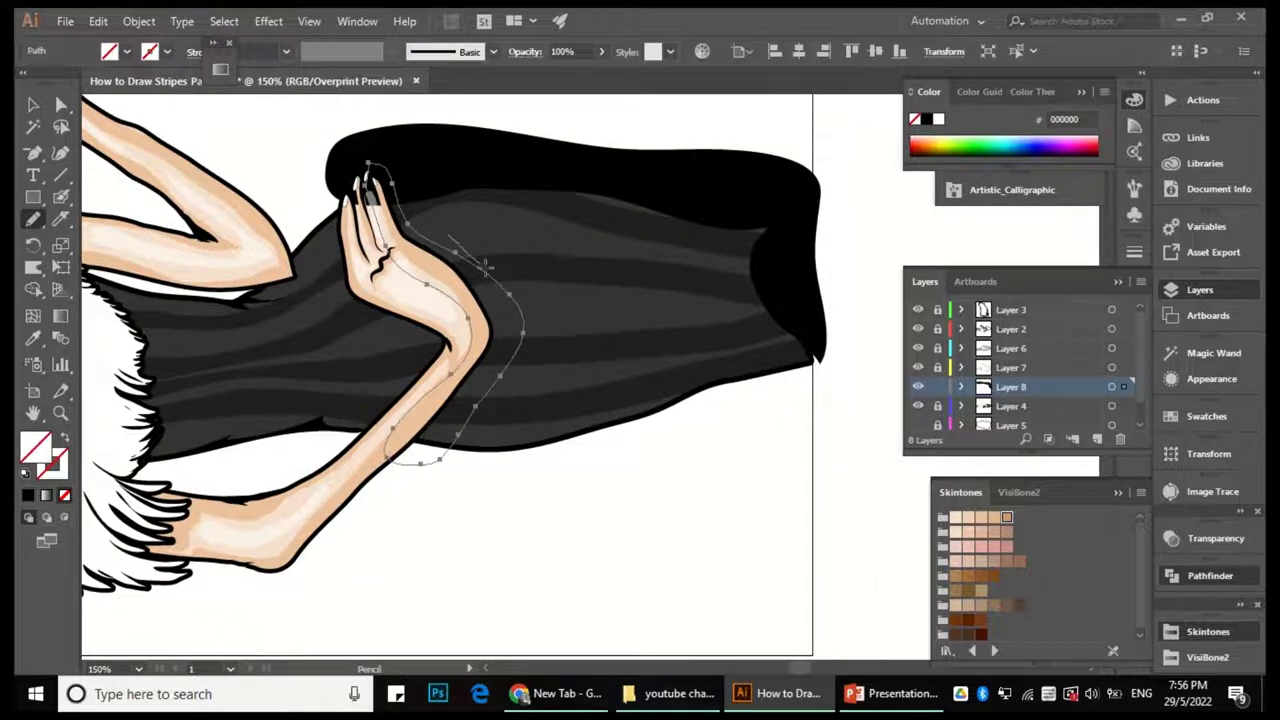
left_click_drag(523, 355, 525, 356)
scroll(510, 340, "up", 1)
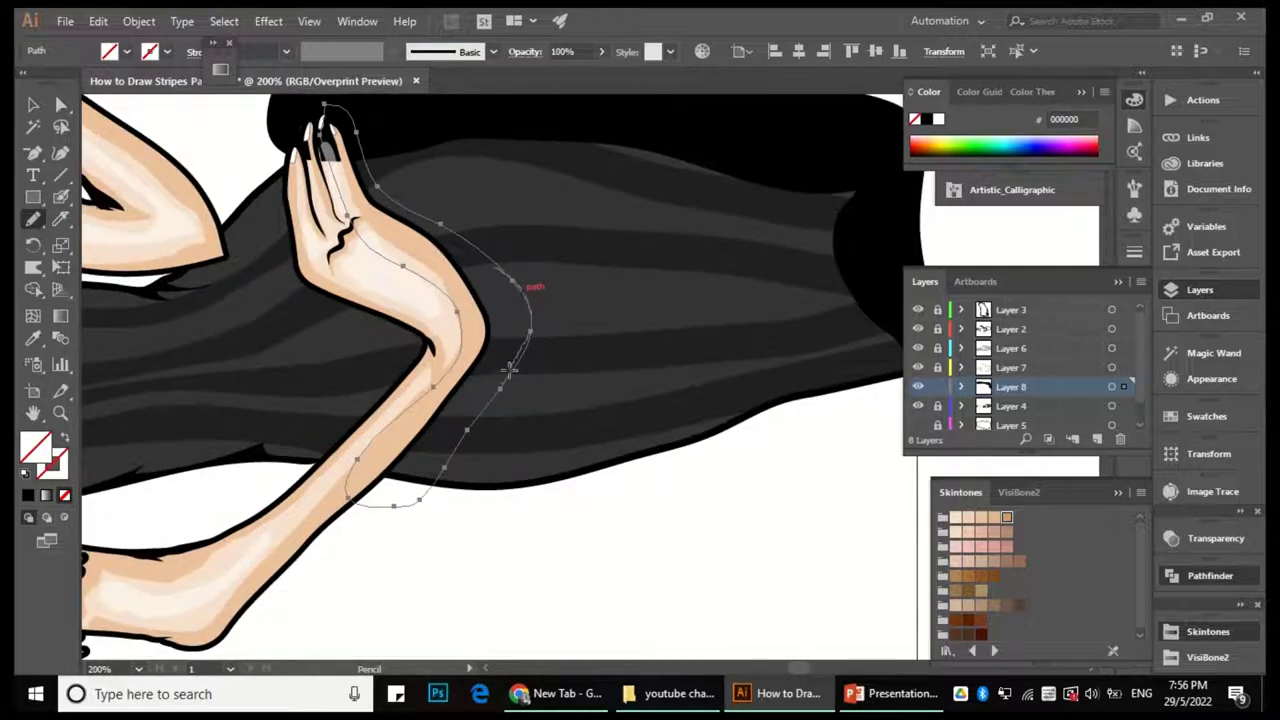
left_click_drag(445, 453, 507, 320)
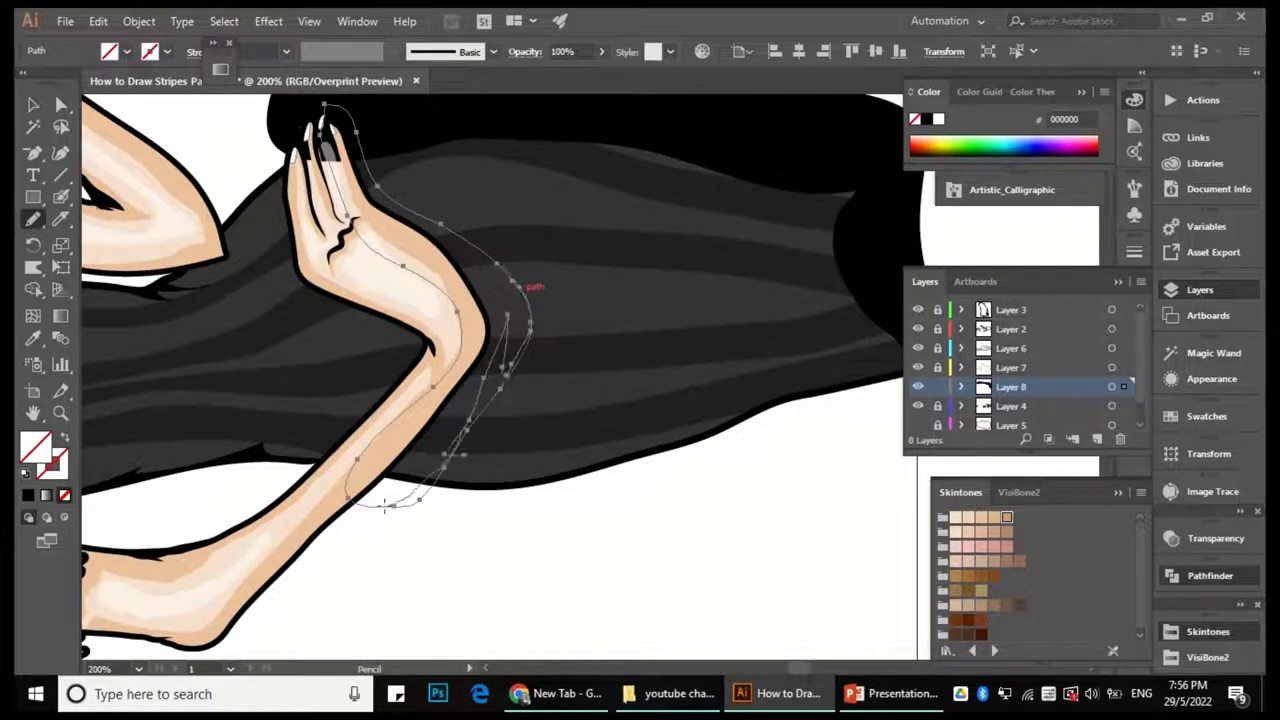
Extend the hand shadow outline around the waist side of the palm and forearm.
left_click_drag(382, 365, 604, 401)
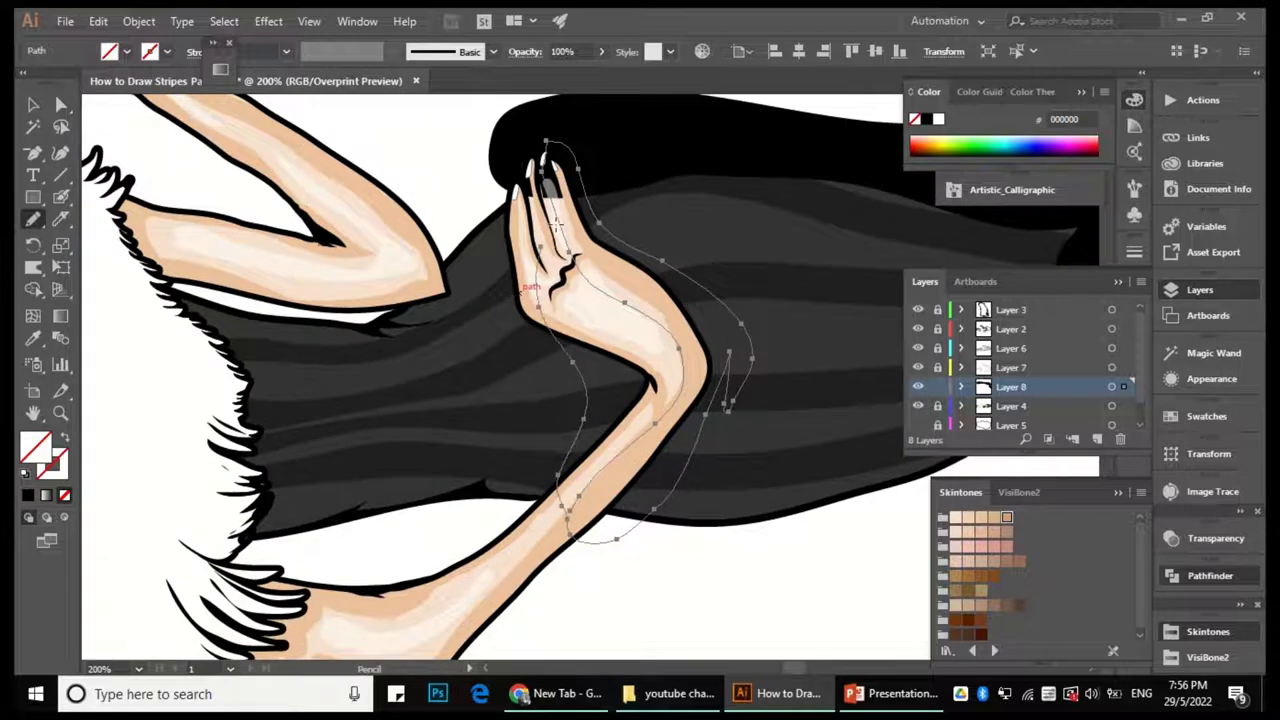
left_click_drag(518, 294, 576, 334)
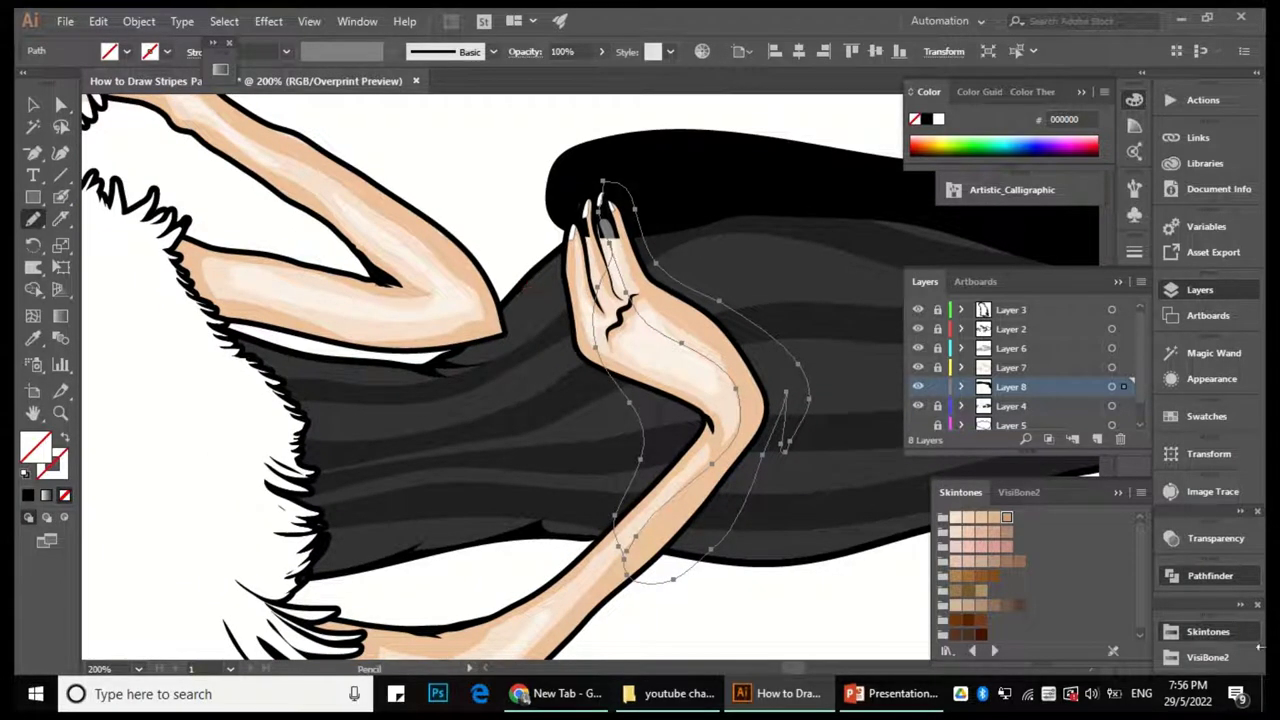
left_click(1190, 575)
left_click(990, 605)
left_click_drag(622, 540, 596, 348)
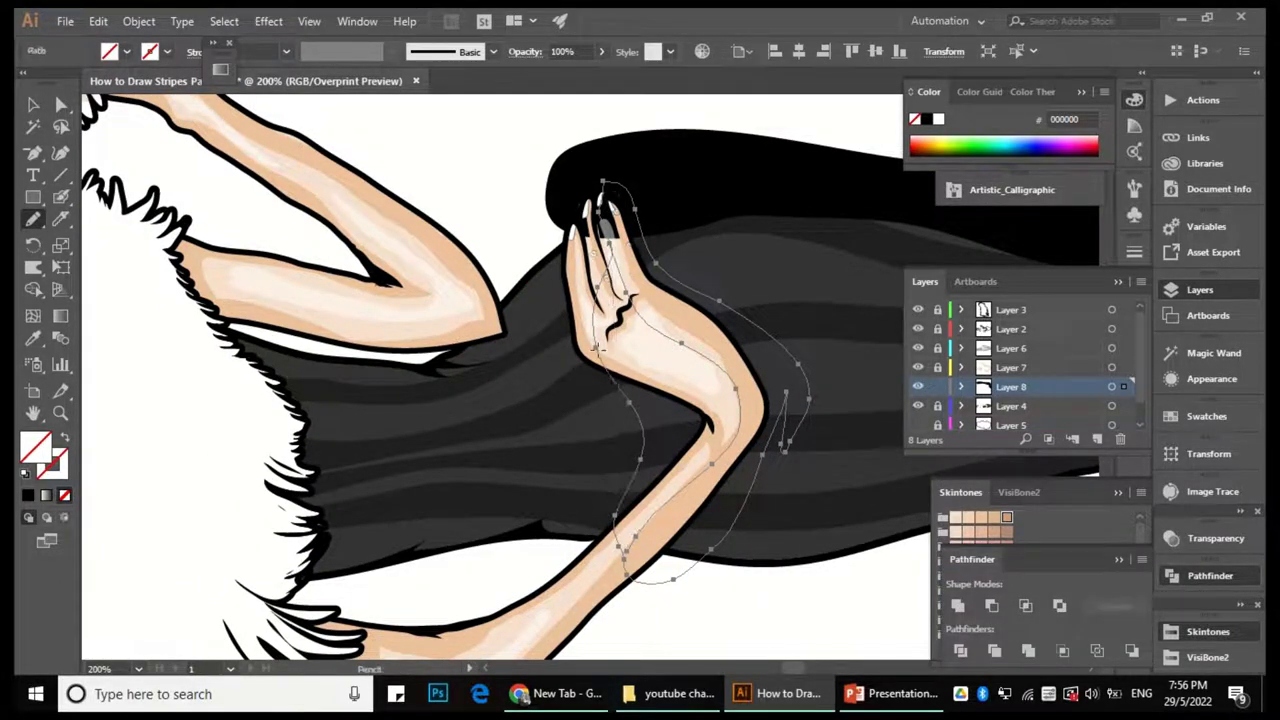
key("ctrl+minus")
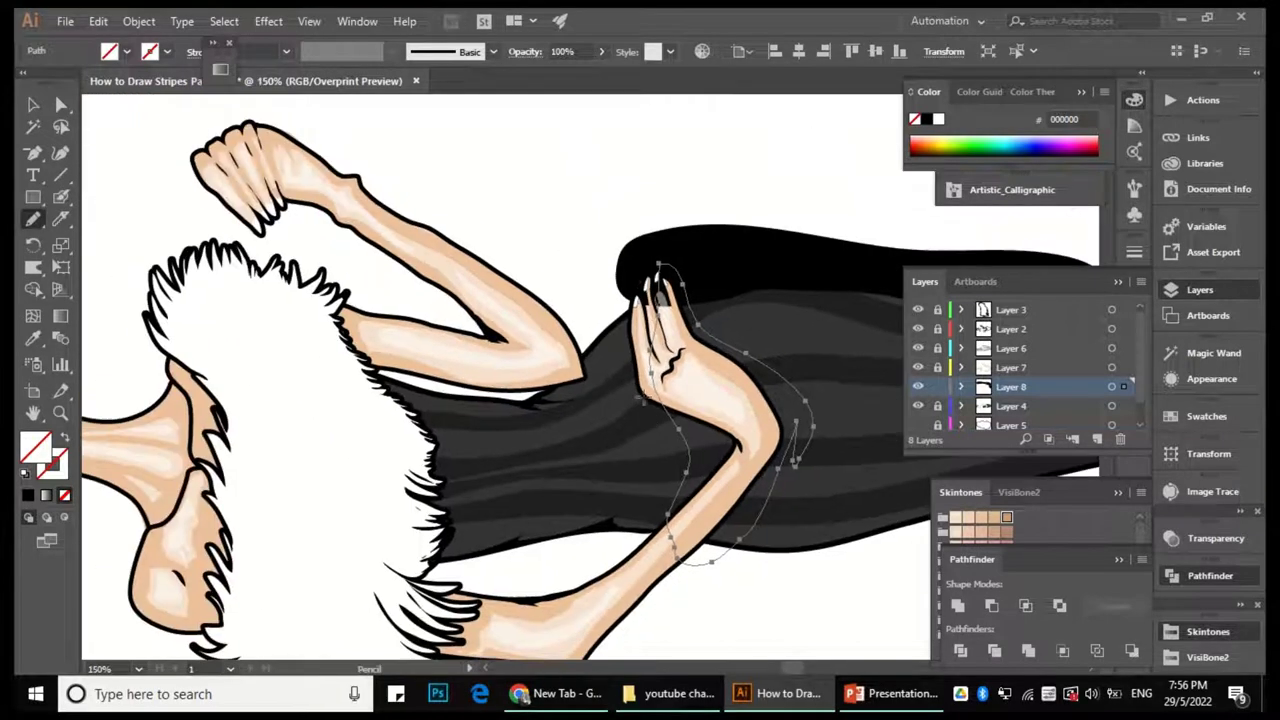
Draw a shadow along the dress edge beside the fur and beneath the upper arm, filling it with black sampled from the skirt shadow.
left_click_drag(422, 430, 415, 320)
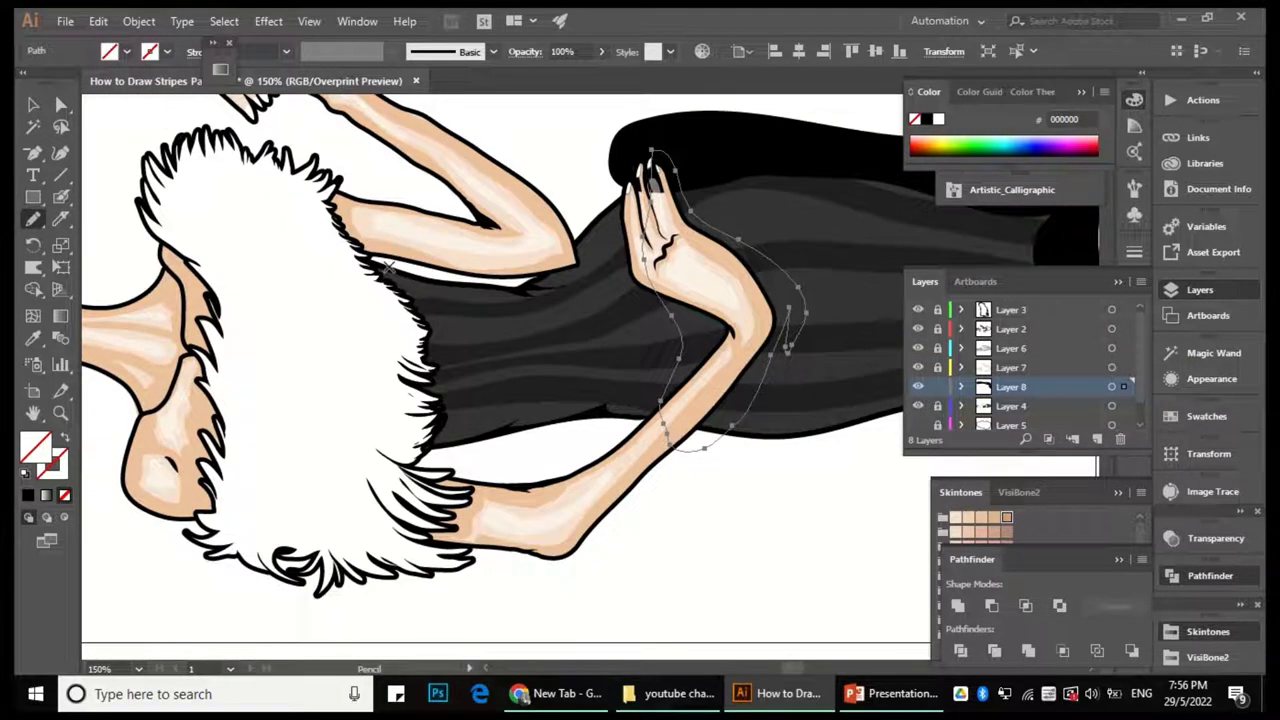
left_click_drag(497, 413, 470, 412)
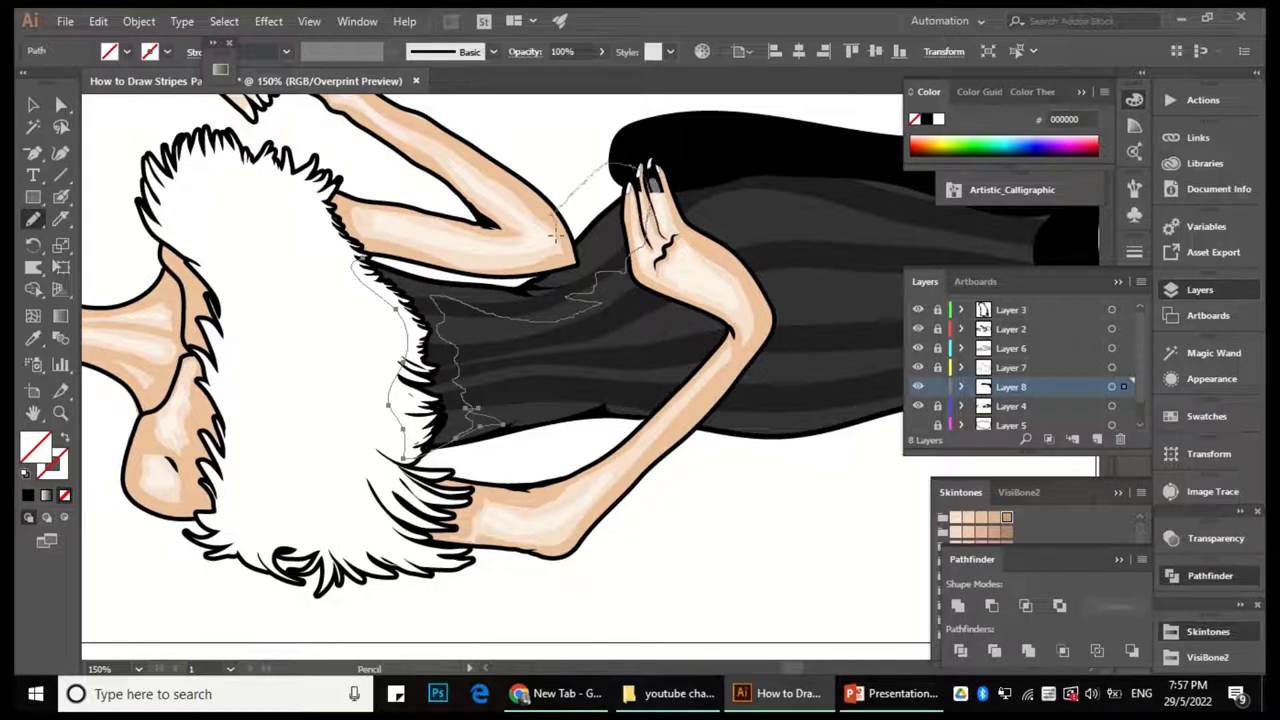
key("i")
left_click(757, 200)
key("a")
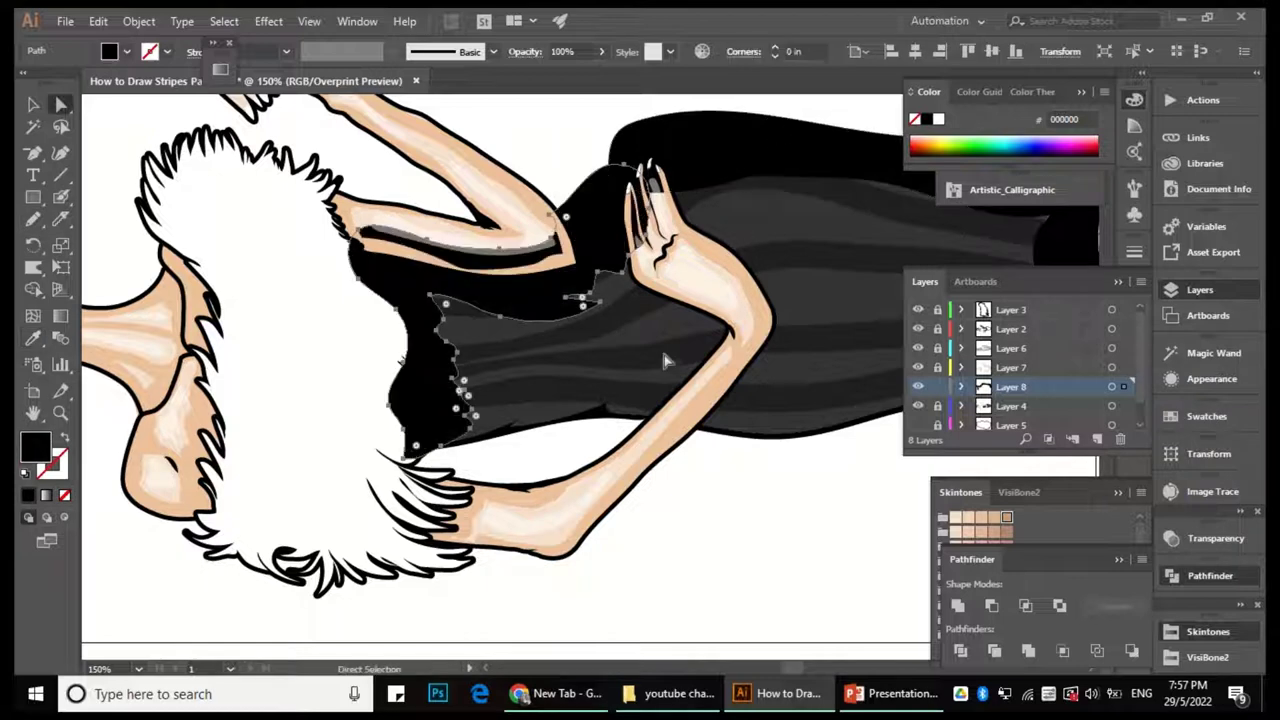
Draw two slim diagonal fold shapes across the dress waist with the Pencil tool.
left_click_drag(530, 447, 500, 433)
key("ctrl+equal")
key("ctrl+shift+a")
key("n")
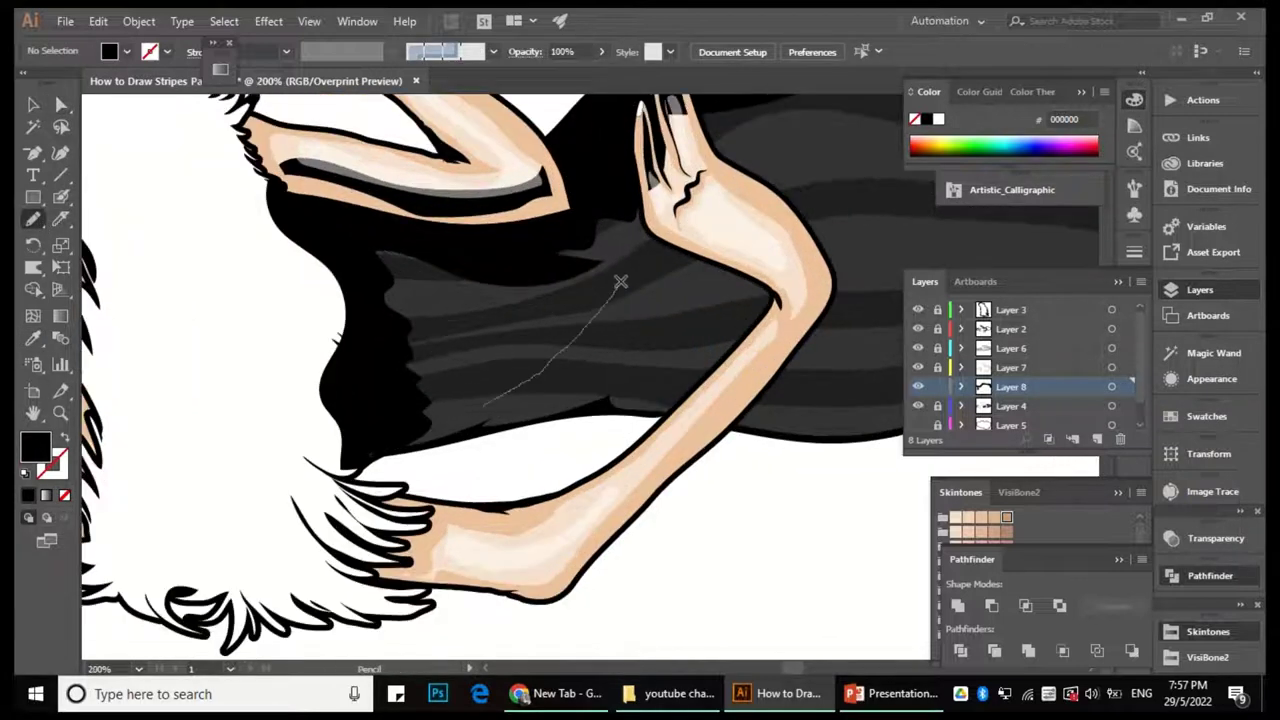
left_click_drag(455, 407, 455, 405)
left_click_drag(603, 352, 683, 266)
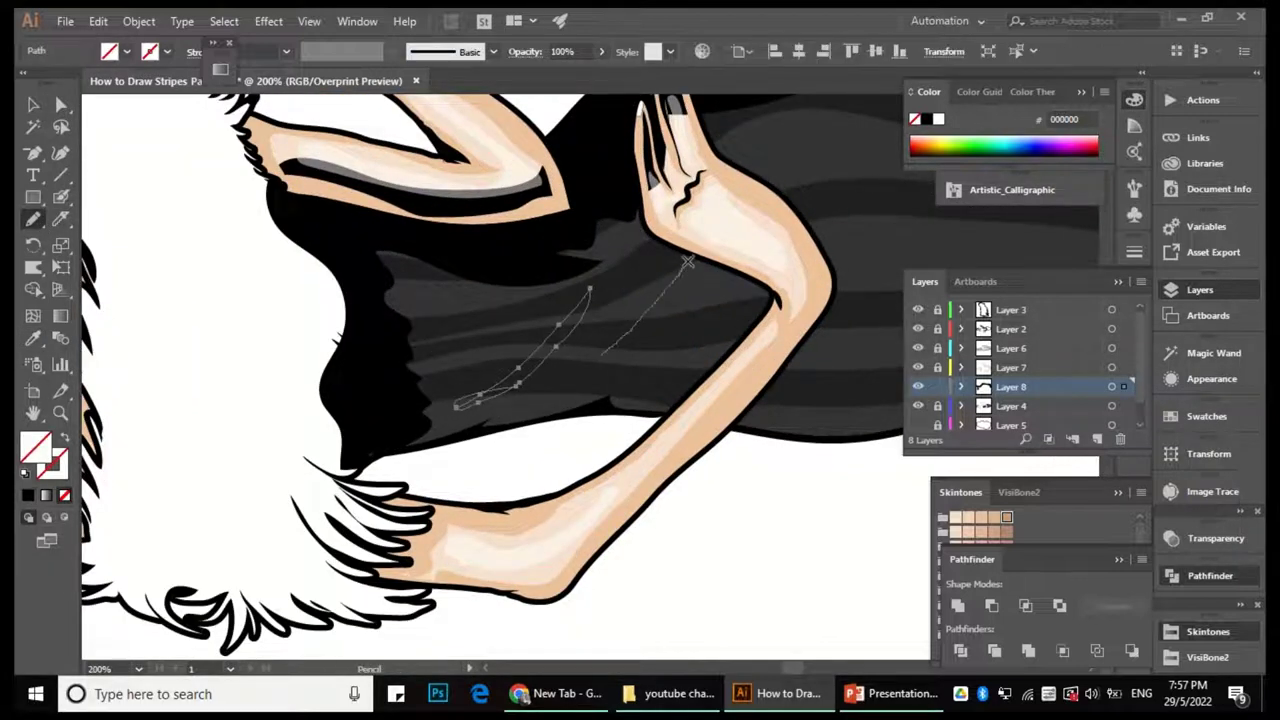
left_click_drag(604, 354, 604, 354)
Fill the arm shadow and the two waist fold shapes with black sampled from the skirt shadow.
key("ctrl+minus")
key("ctrl+minus")
key("i")
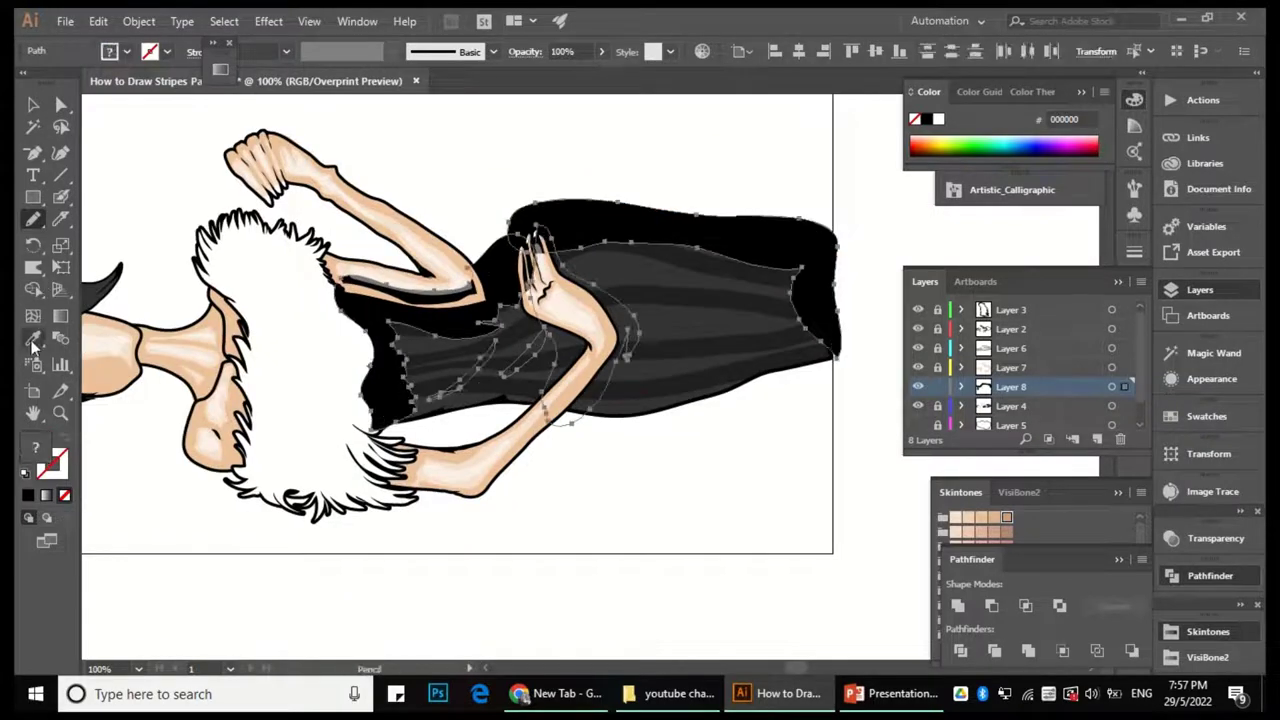
left_click(727, 228)
key("ctrl+shift+a")
Inspect the black shadow shapes across the dress and around the arms.
key("ctrl+minus")
key("v")
key("ctrl+equal")
key("ctrl+equal")
key("ctrl+minus")
key("ctrl+equal")
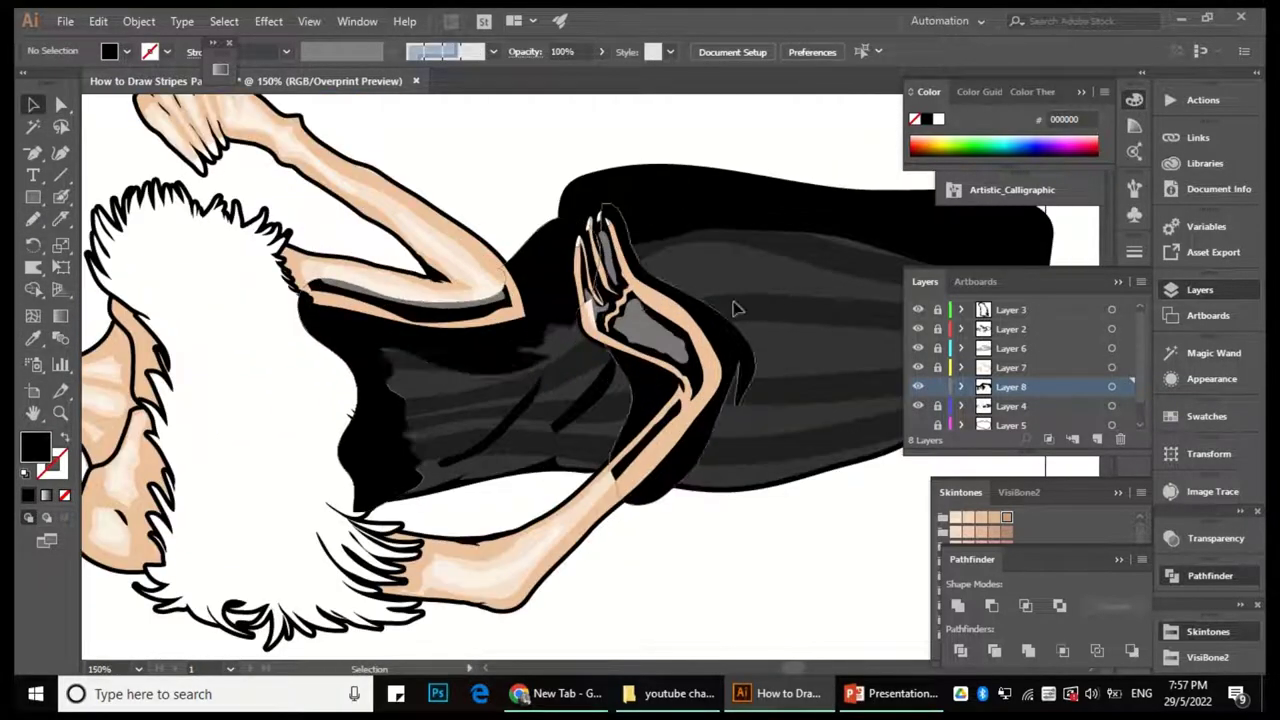
key("ctrl+minus")
key("ctrl+minus")
key("ctrl+equal")
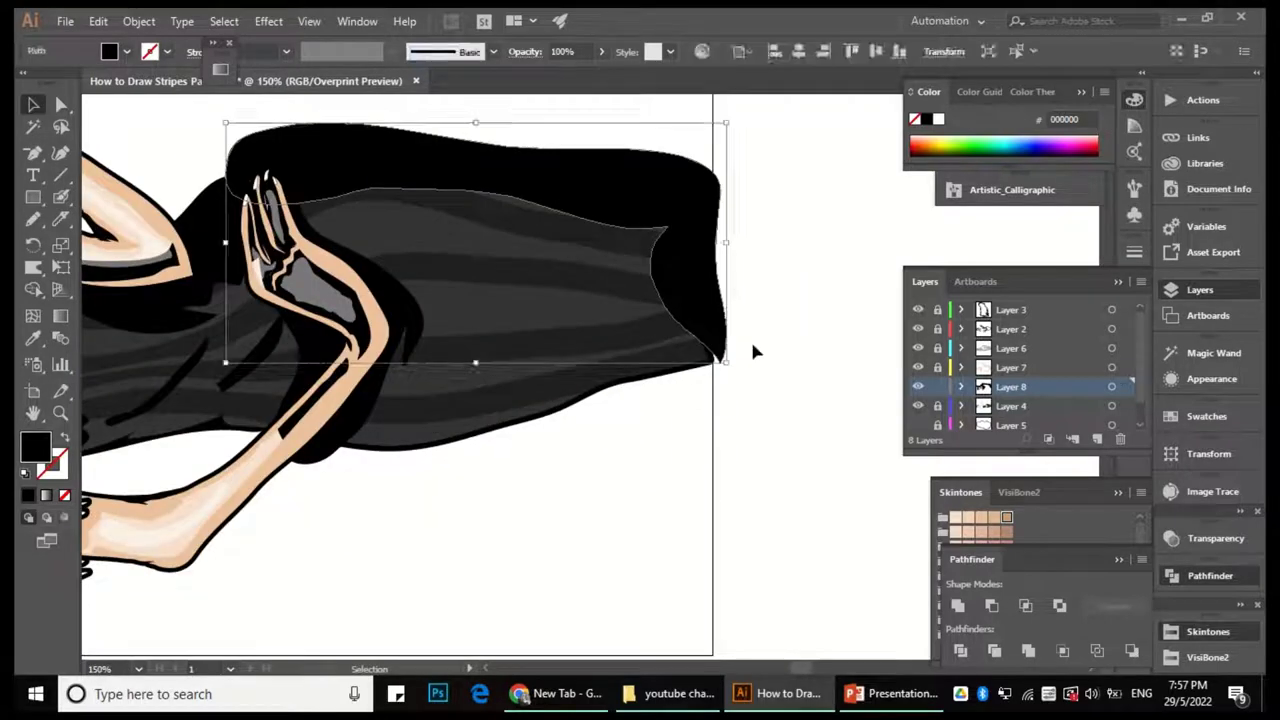
Group the black shadow shapes on Layer 8 and clear the selection.
key("ctrl+equal")
left_click(978, 390, "alt")
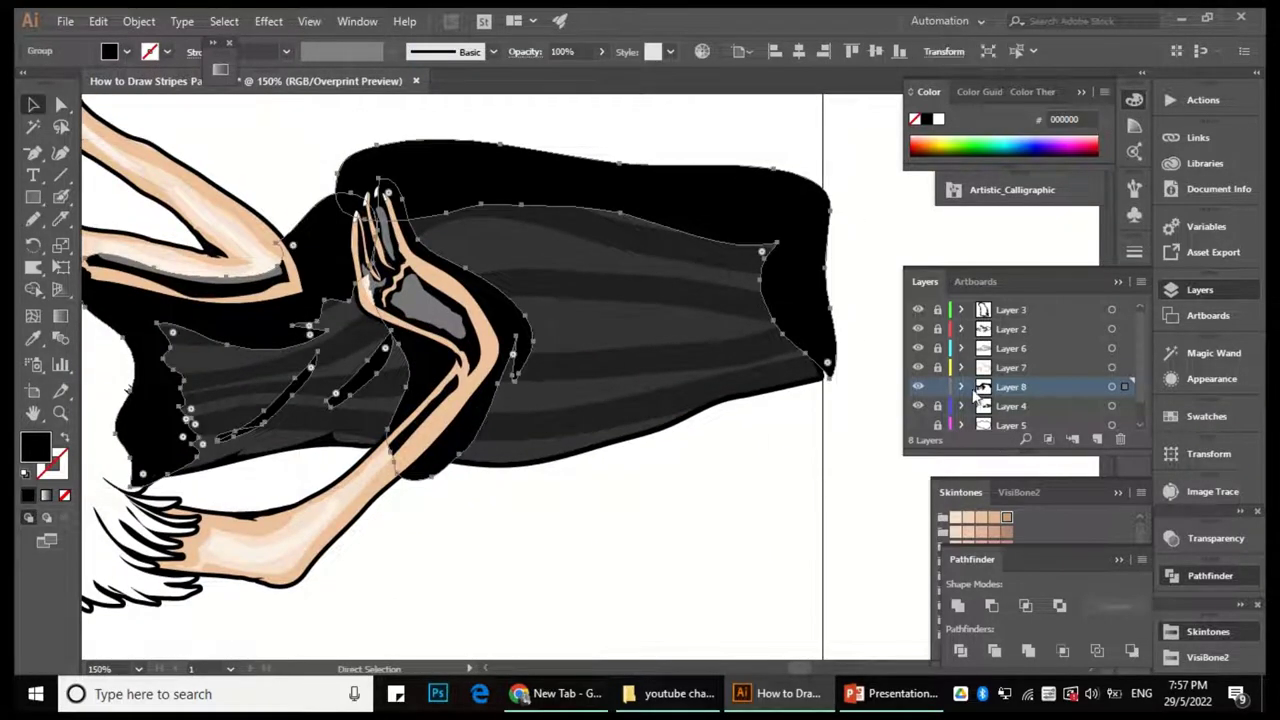
left_click(851, 386)
left_click(60, 104)
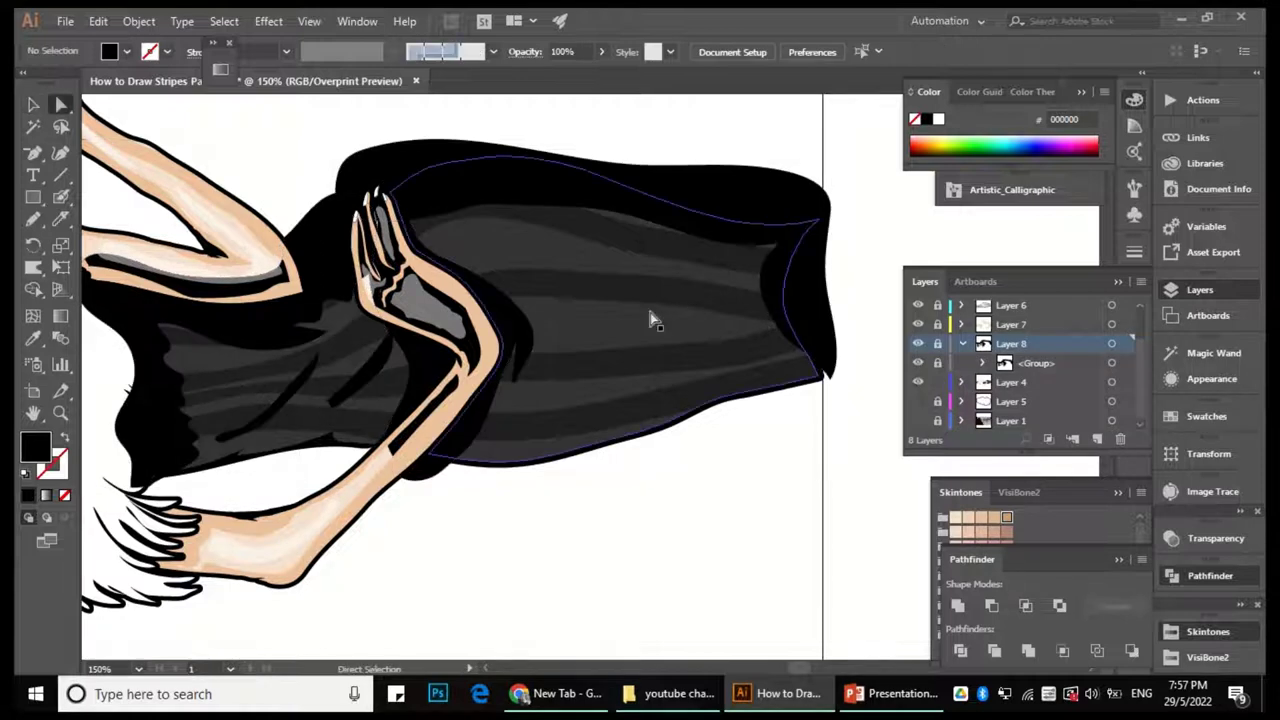
Cut away the black shadow outside the skirt with the Shape Builder, using the dress base shape as the boundary.
left_click(651, 317)
key("v")
left_click(714, 449)
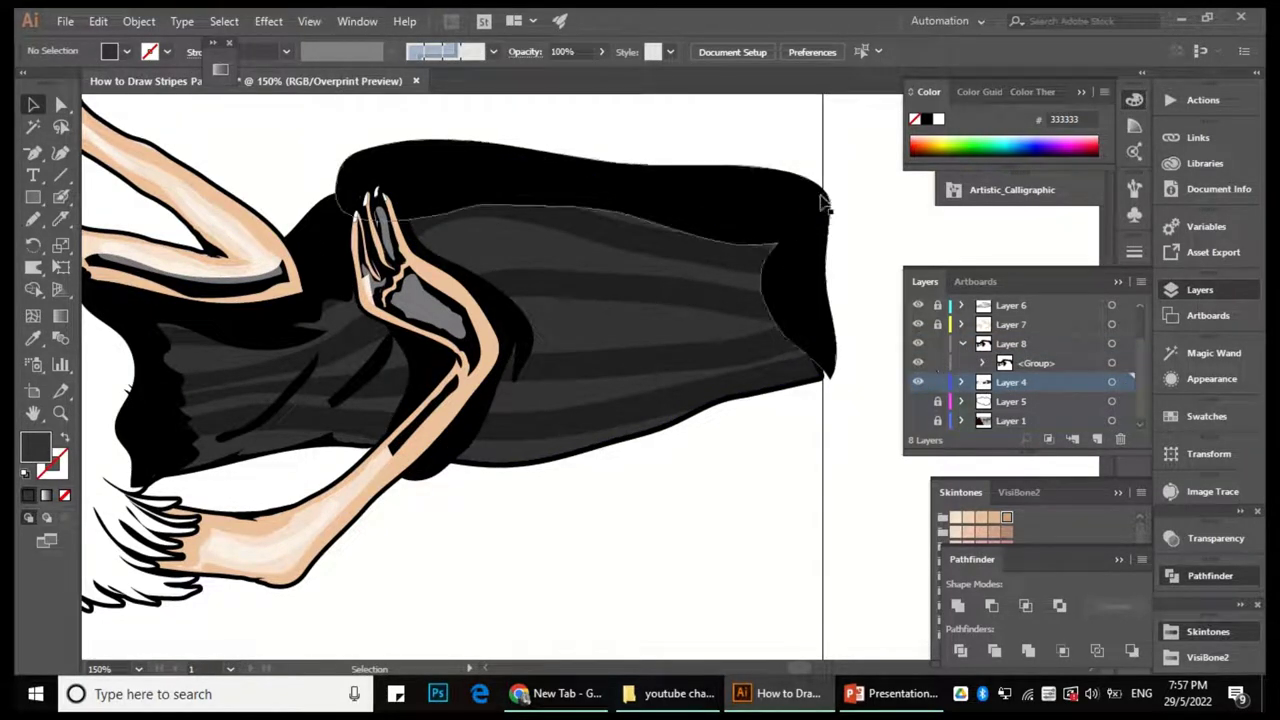
left_click(822, 205)
key("a")
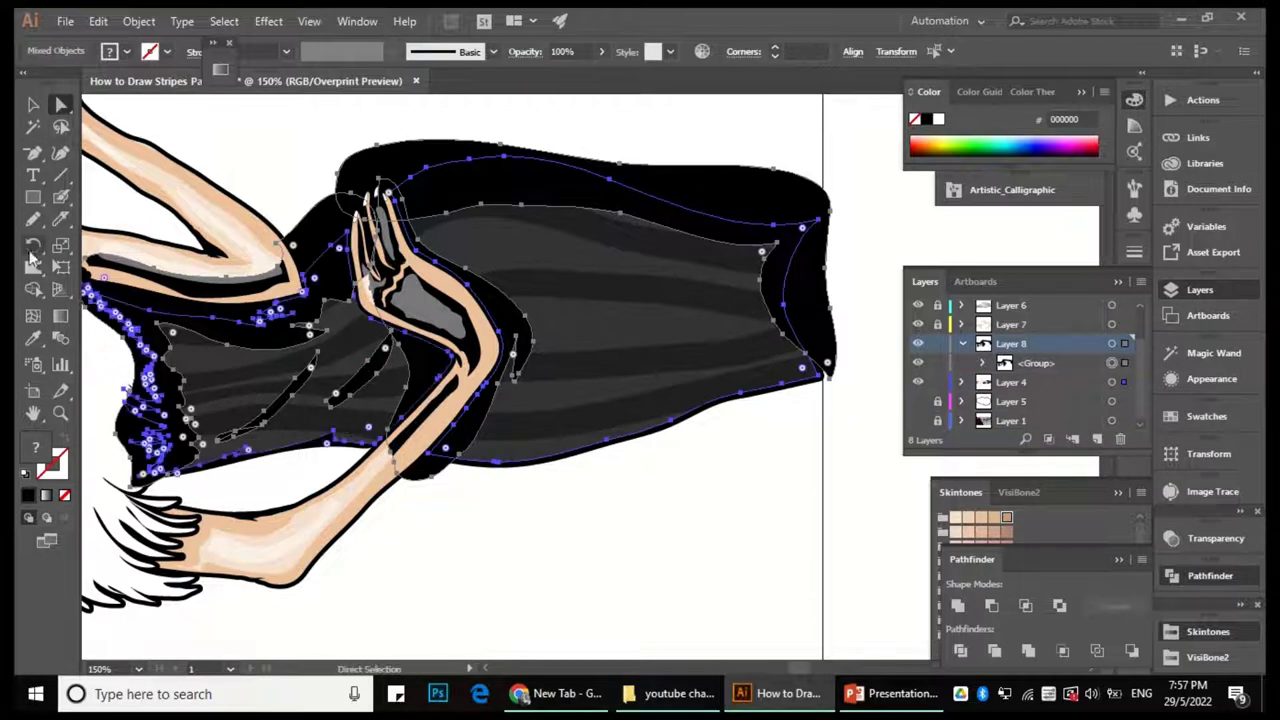
left_click(33, 289)
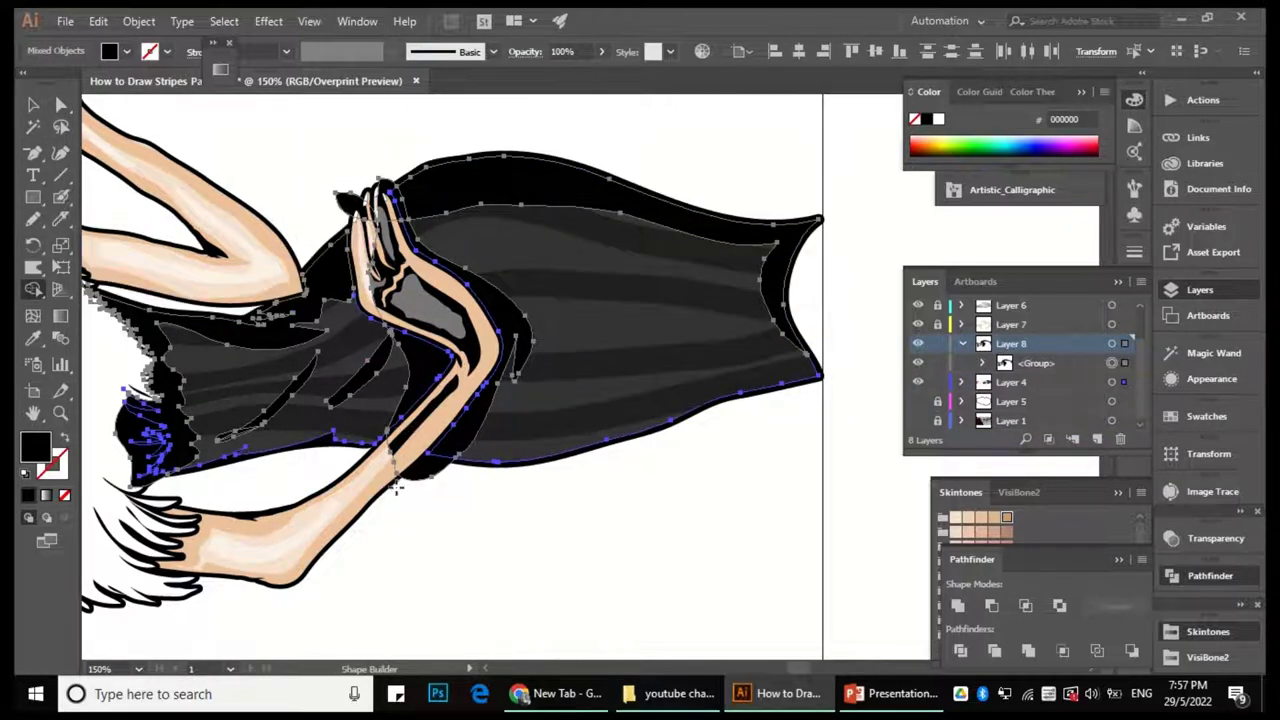
Remove the leftover shadow pieces around the fingertips, beside the fur and below the forearm with the Shape Builder.
scroll(430, 465, "up", 3)
scroll(440, 400, "down", 5)
scroll(420, 262, "up", 6)
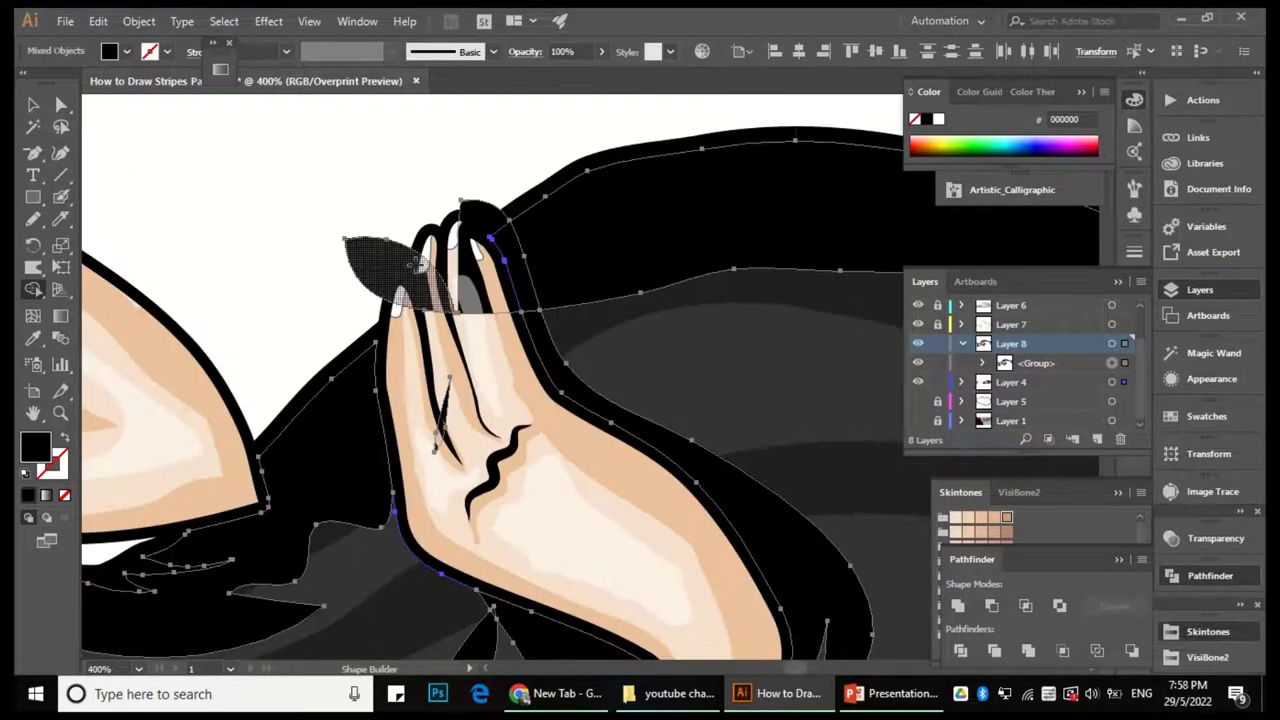
scroll(420, 262, "down", 2)
scroll(216, 469, "up", 2)
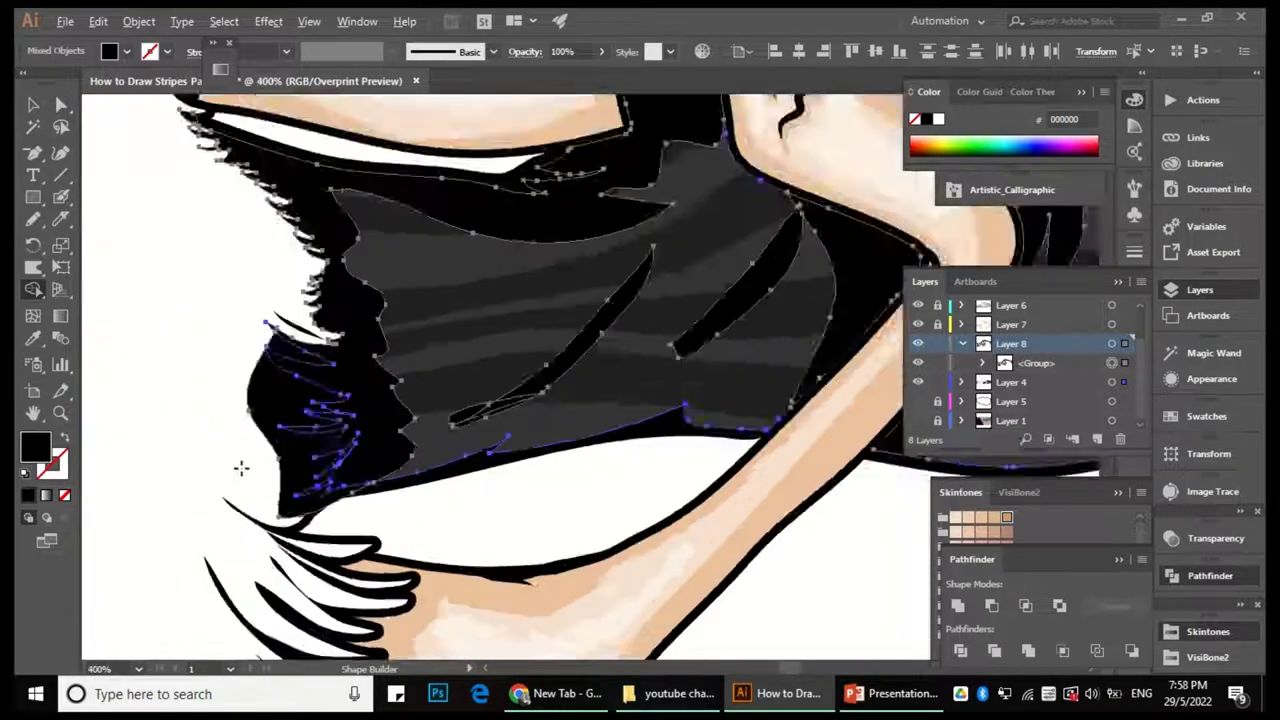
scroll(216, 469, "down", 4)
key("a")
left_click(637, 486)
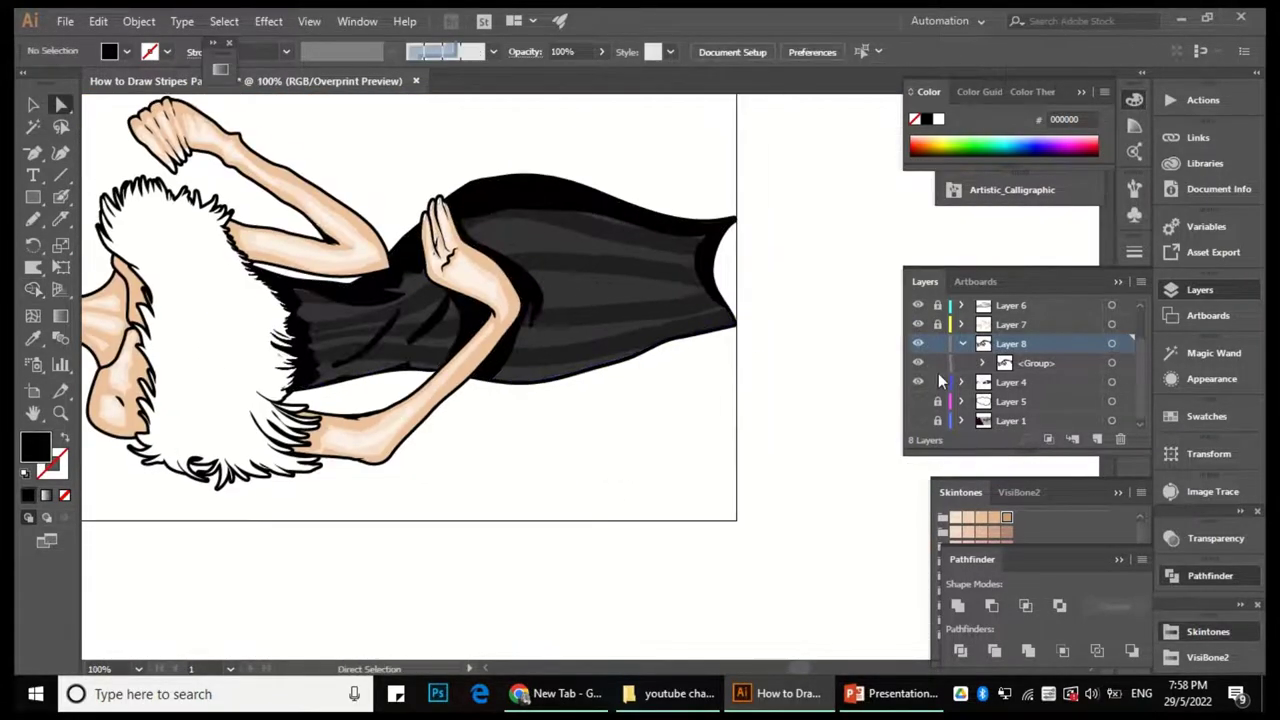
Lower the opacity of the shadow group on Layer 8 so the dress stripes show through.
scroll(586, 463, "down", 1)
scroll(617, 334, "up", 1)
left_click(617, 334)
left_click(601, 51)
left_click(680, 163)
scroll(571, 366, "down", 2)
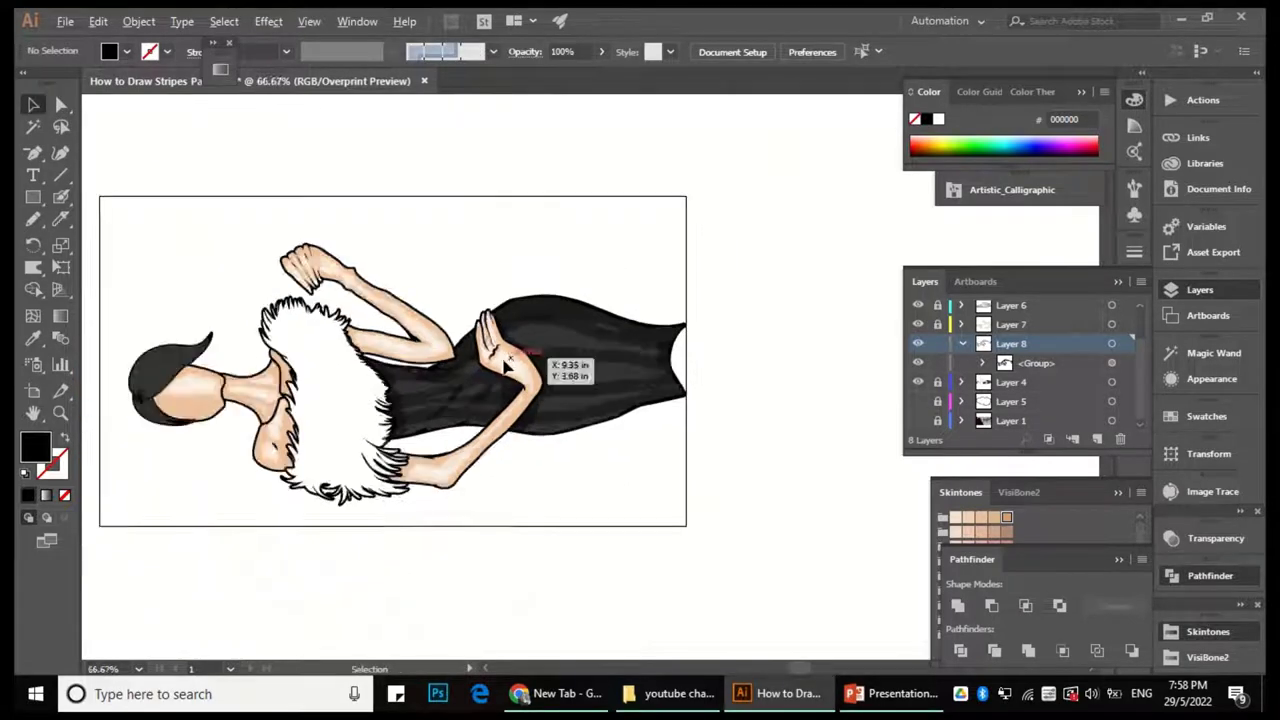
Unite the diagonal waist fold nearest the hand with the shadow inside the bent arm using Pathfinder.
scroll(465, 385, "up", 3)
left_click(465, 385)
key("n")
key("a")
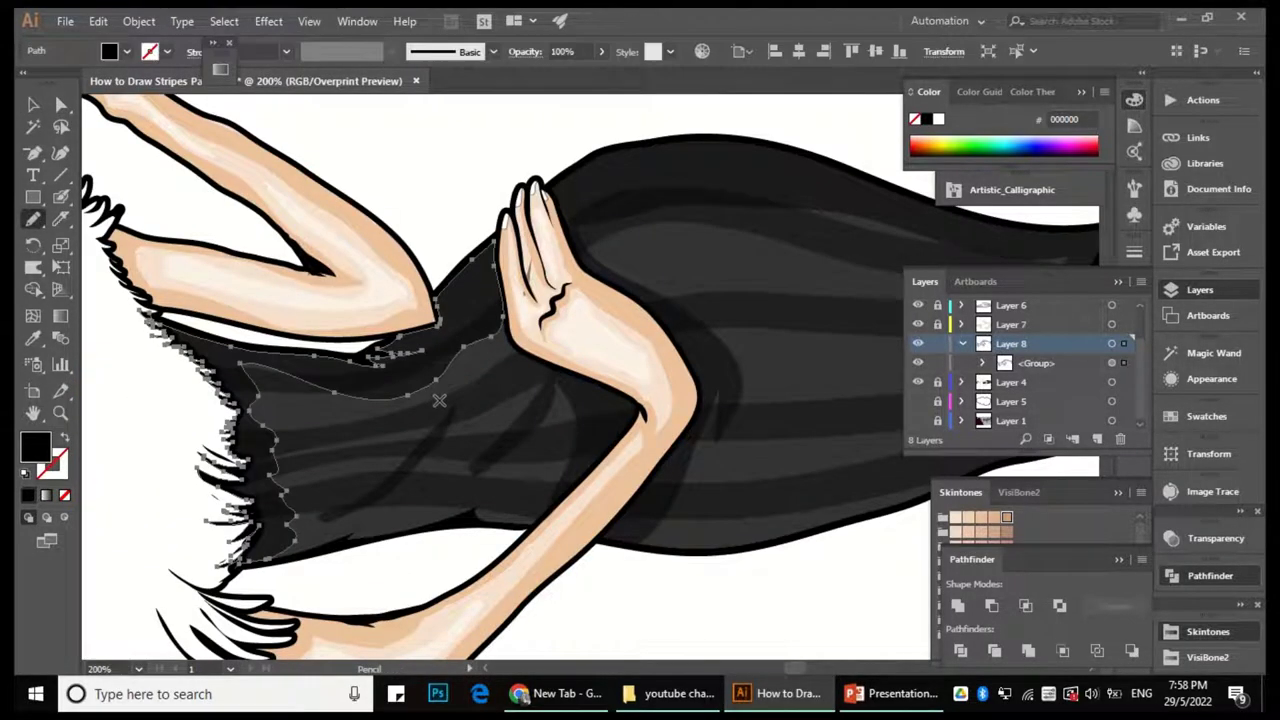
scroll(530, 260, "down", 2)
scroll(497, 338, "up", 2)
left_click(497, 338)
left_click(497, 338, "shift")
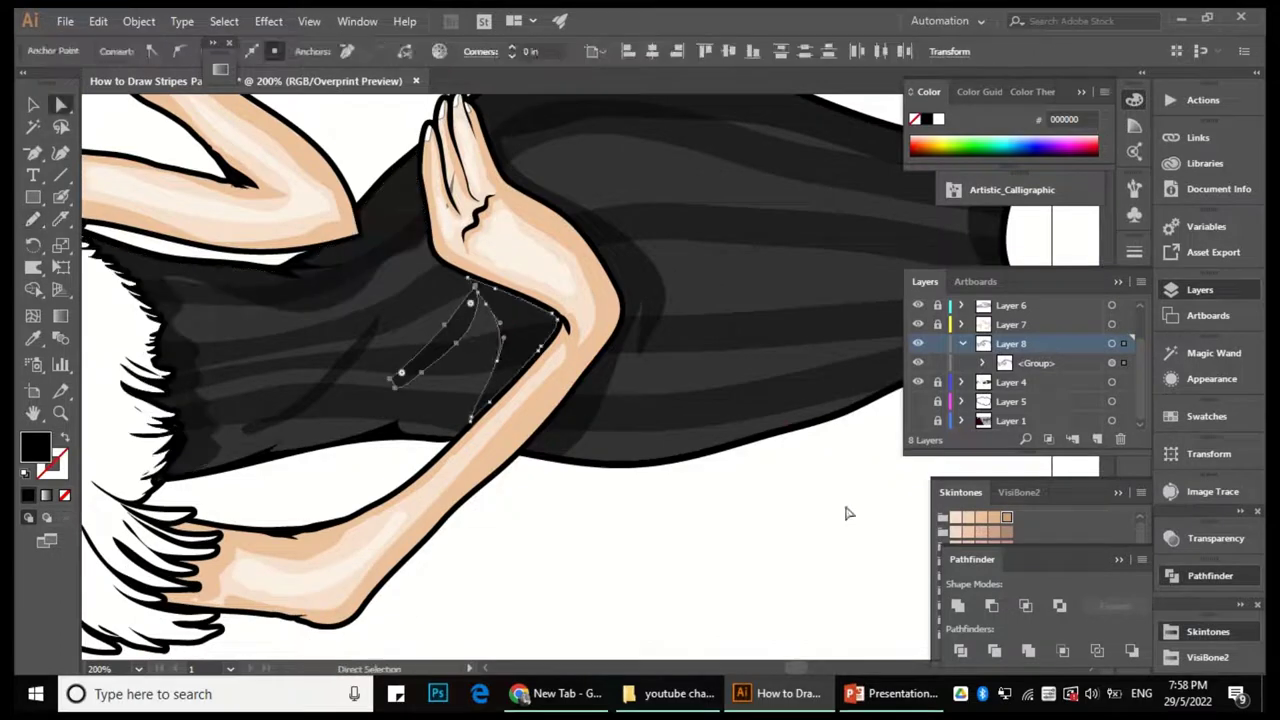
left_click(958, 605)
Redraw the united arm shadow with the Pencil tool, extending its fold in a curve to the dress's lower edge.
key("n")
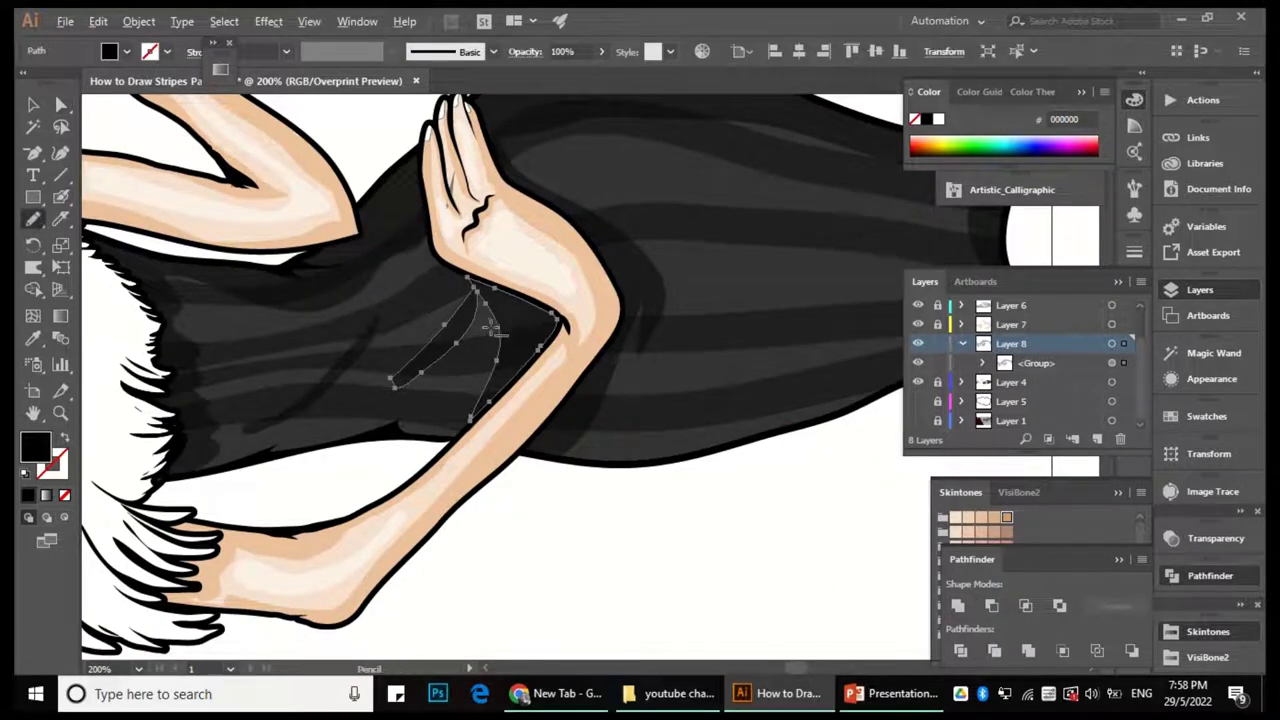
scroll(485, 312, "up", 1)
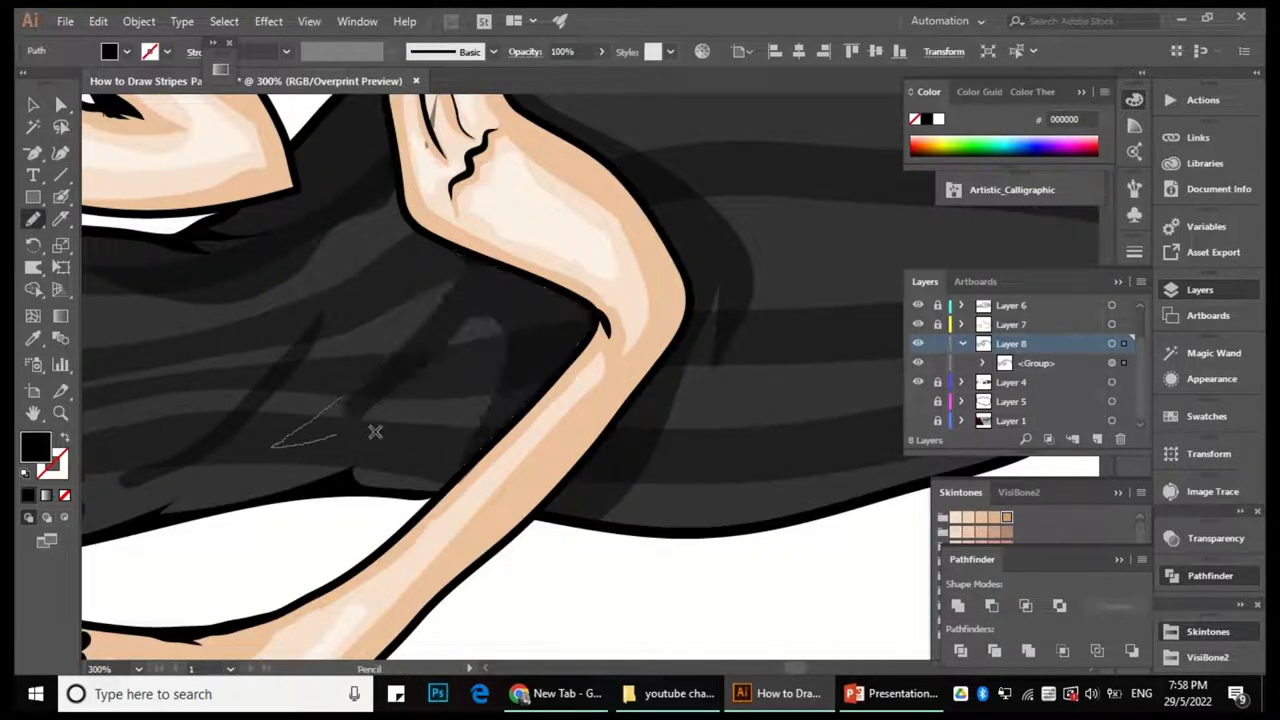
scroll(400, 385, "down", 1)
scroll(400, 385, "left", 1)
mouse_move(407, 433)
left_mouse_down()
mouse_move(396, 391)
mouse_move(423, 334)
left_mouse_up()
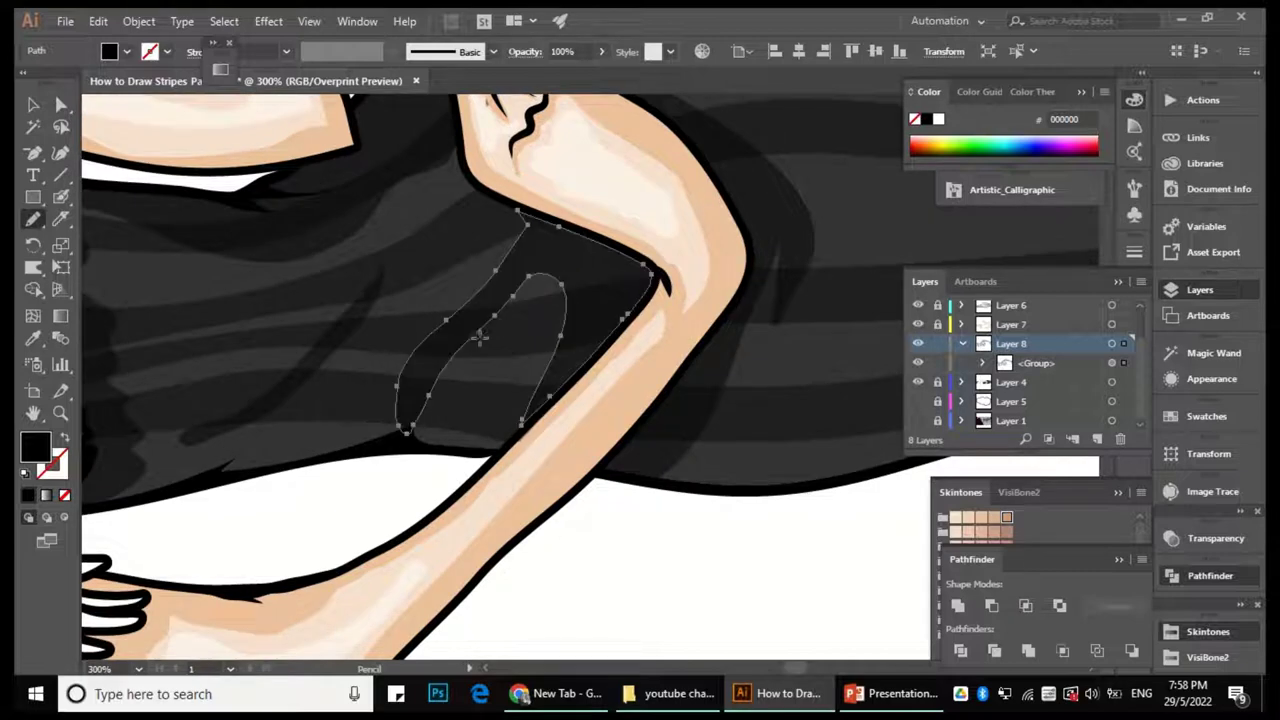
scroll(430, 442, "up", 1)
scroll(430, 442, "left", 1)
left_click_drag(350, 457, 336, 462)
scroll(350, 457, "up", 1)
scroll(559, 332, "down", 1)
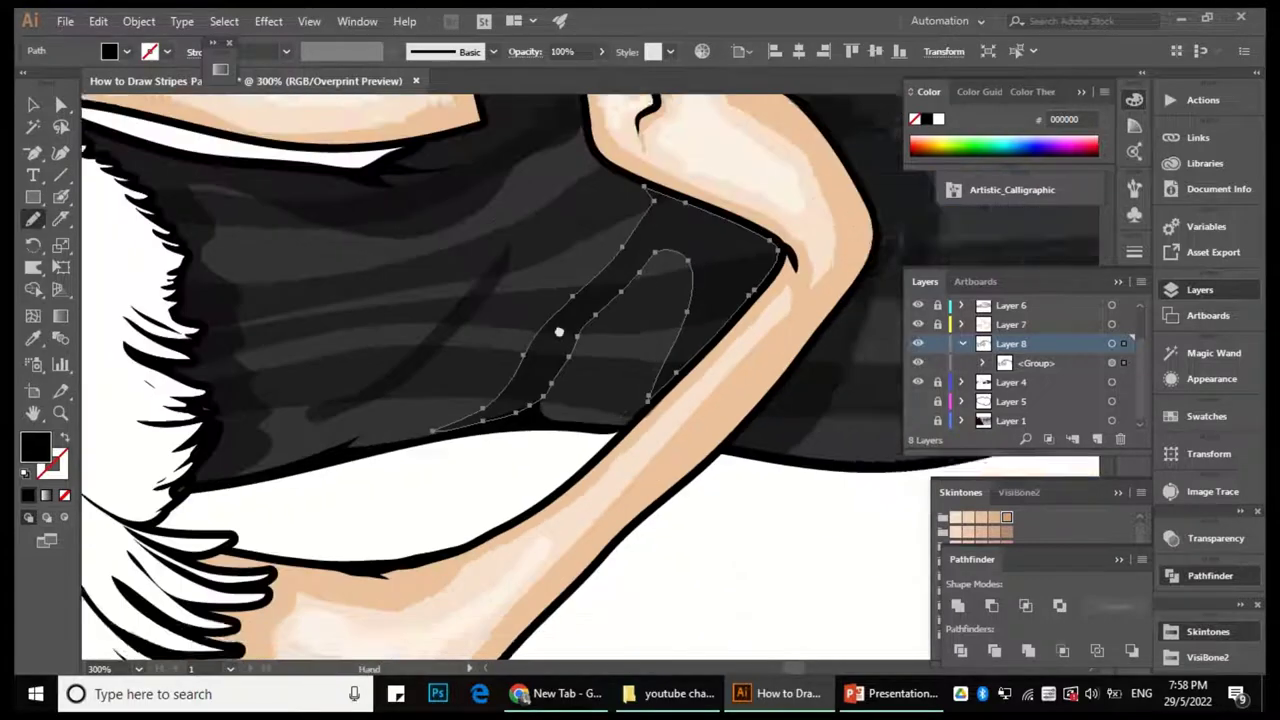
scroll(559, 332, "down", 5)
key("a")
key("ctrl+shift+a")
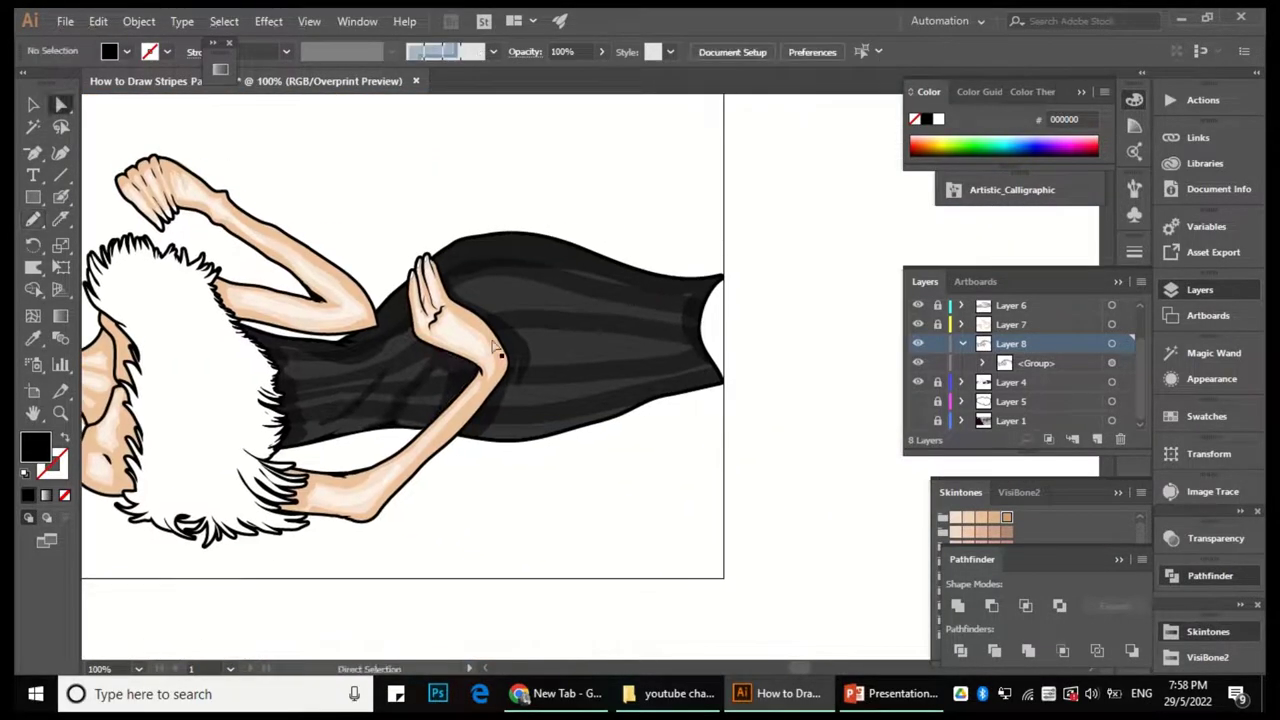
Review the whole figure's shading, then collapse and lock Layer 8.
scroll(537, 314, "down", 1)
scroll(537, 289, "up", 2)
scroll(609, 220, "down", 2)
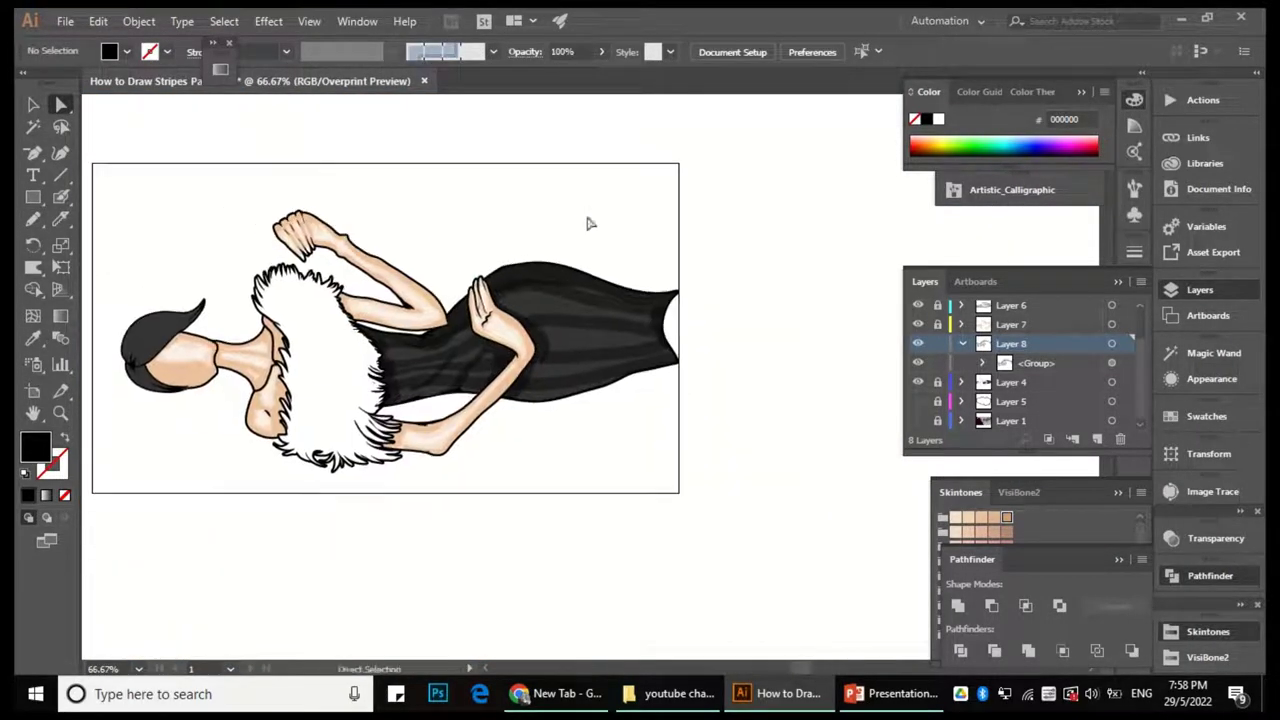
left_click(960, 344)
left_click(919, 402)
left_click(919, 402)
scroll(935, 360, "up", 1)
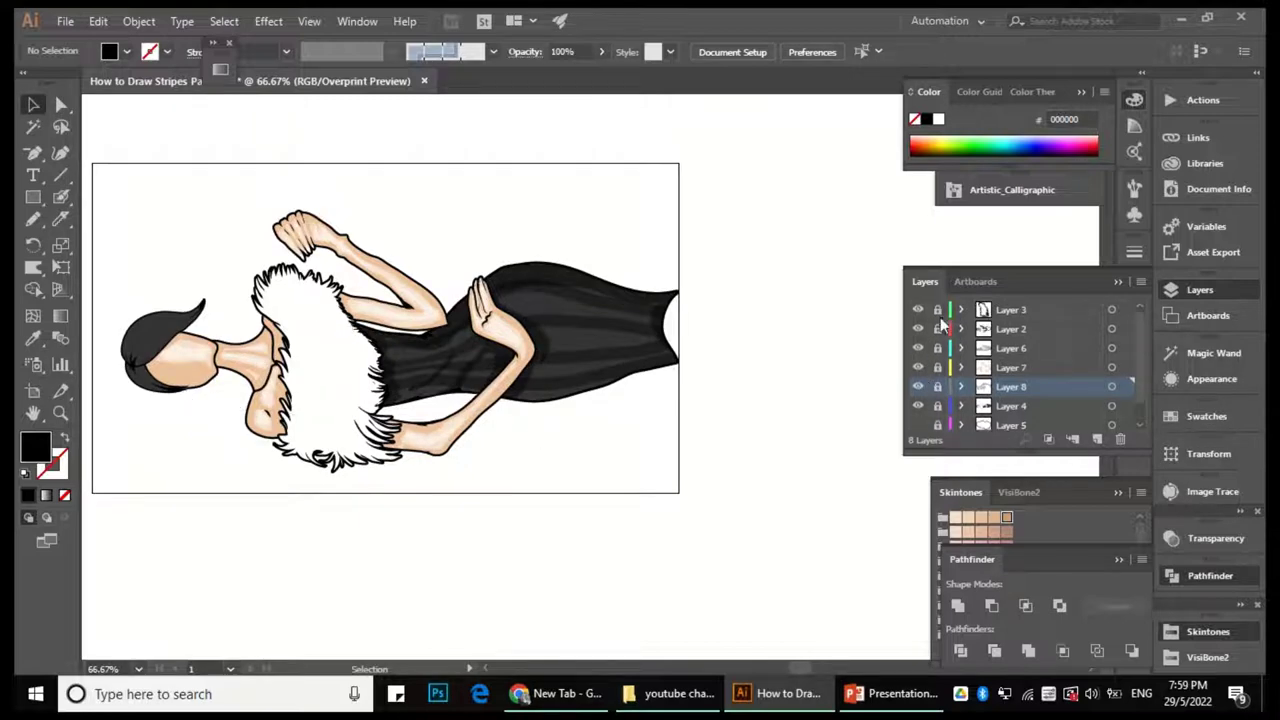
Copy the fur outline from Layer 3 and paste it in place on a new layer above Layer 2.
key("ctrl+equal")
key("ctrl+equal")
left_click(400, 300)
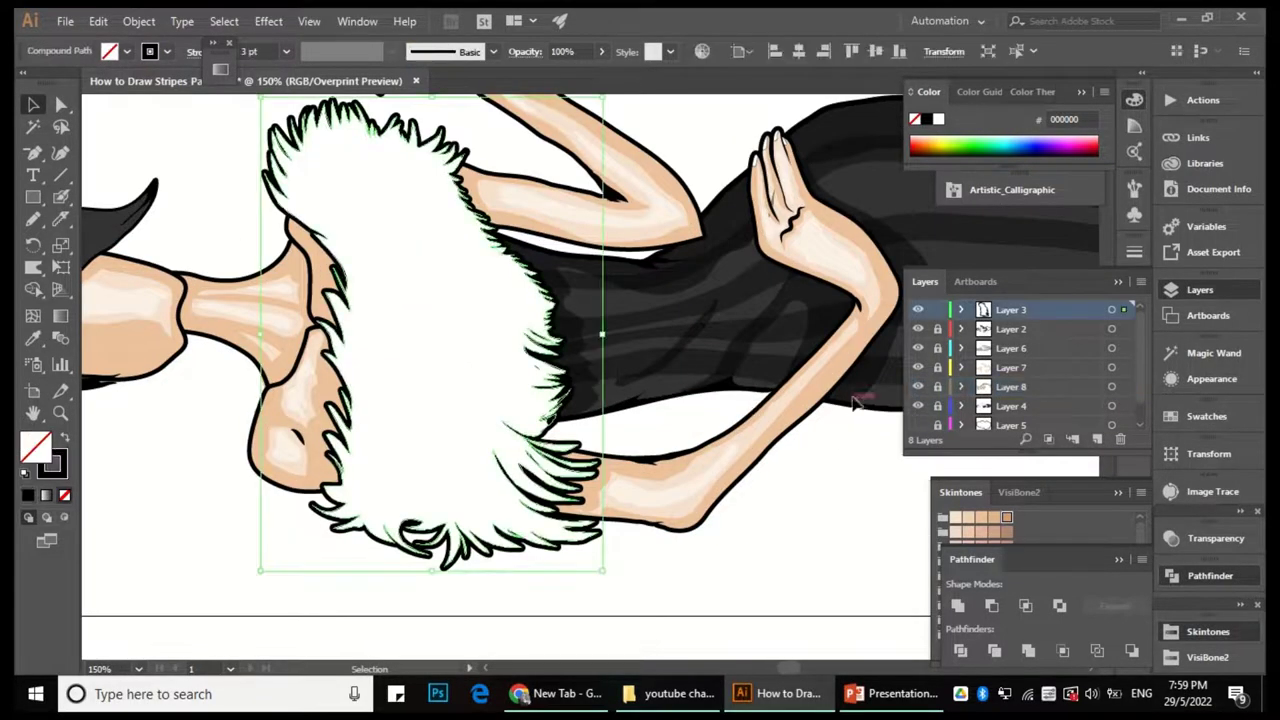
left_click(1010, 329)
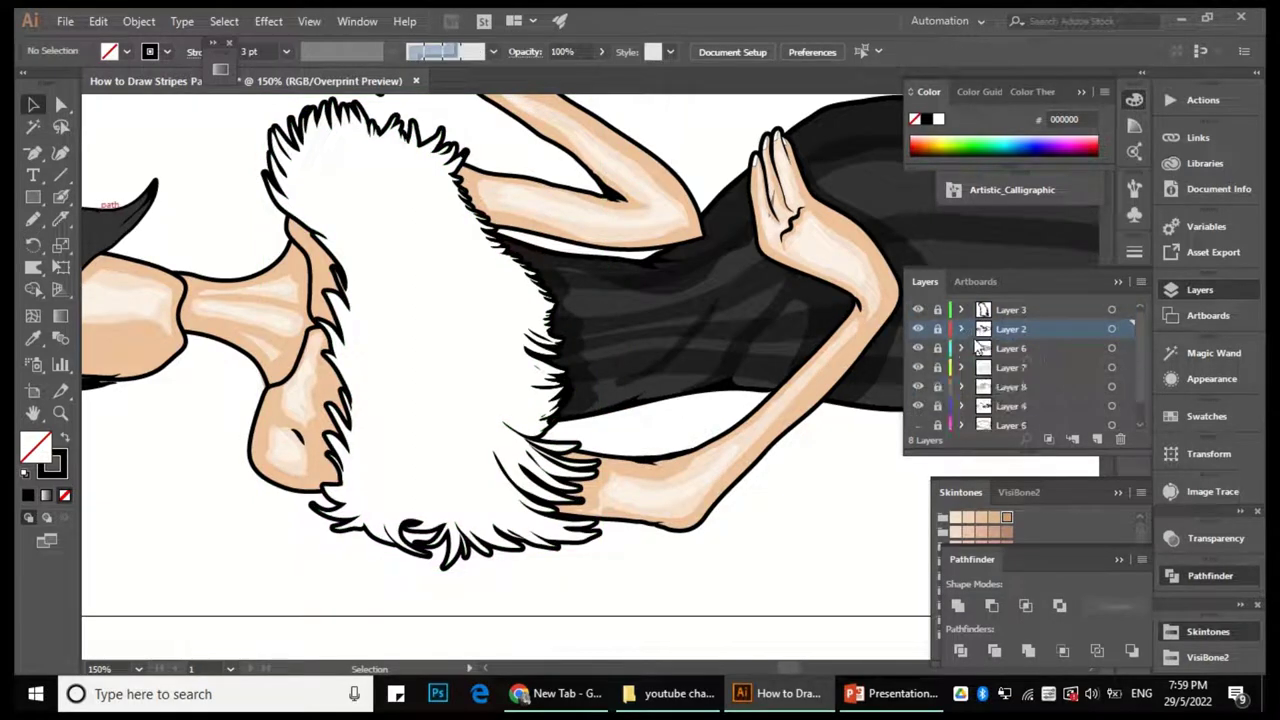
left_click(1097, 438)
key("ctrl+f")
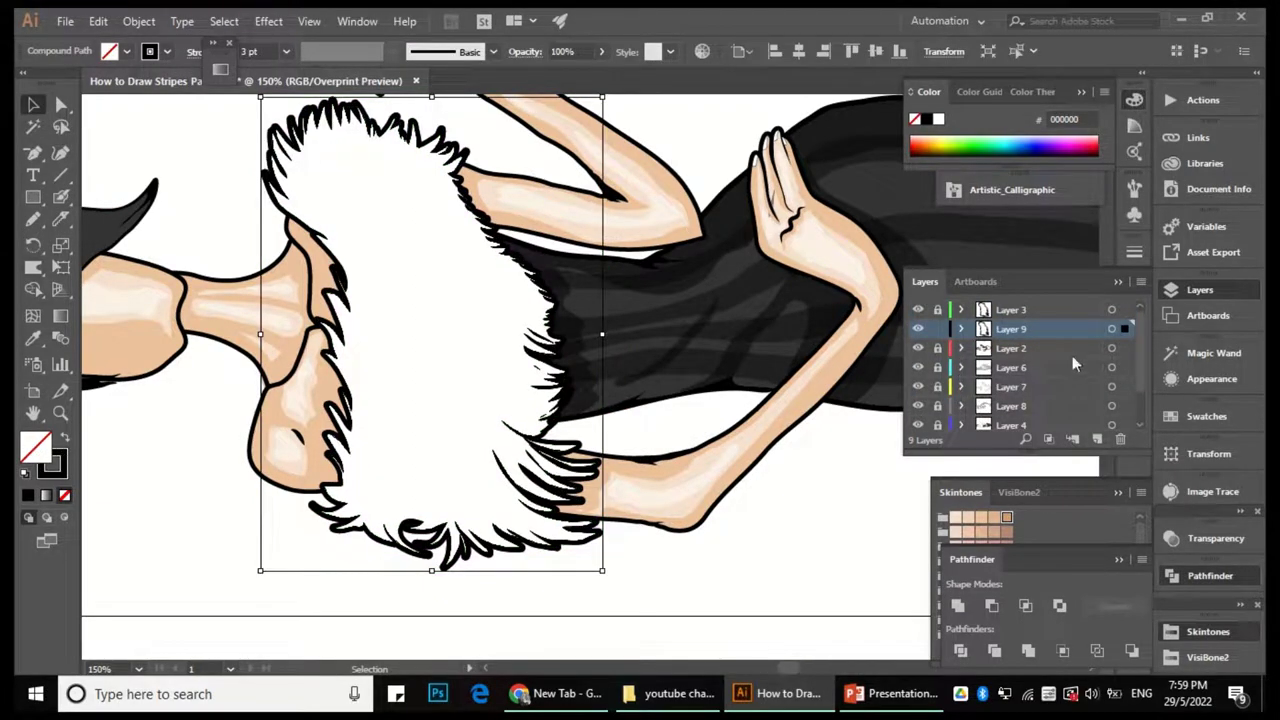
Fill the copied fur shape with the brown 996633 from the VisiBone2 swatches.
left_click(1186, 574)
left_click(1195, 453)
left_click(1195, 416)
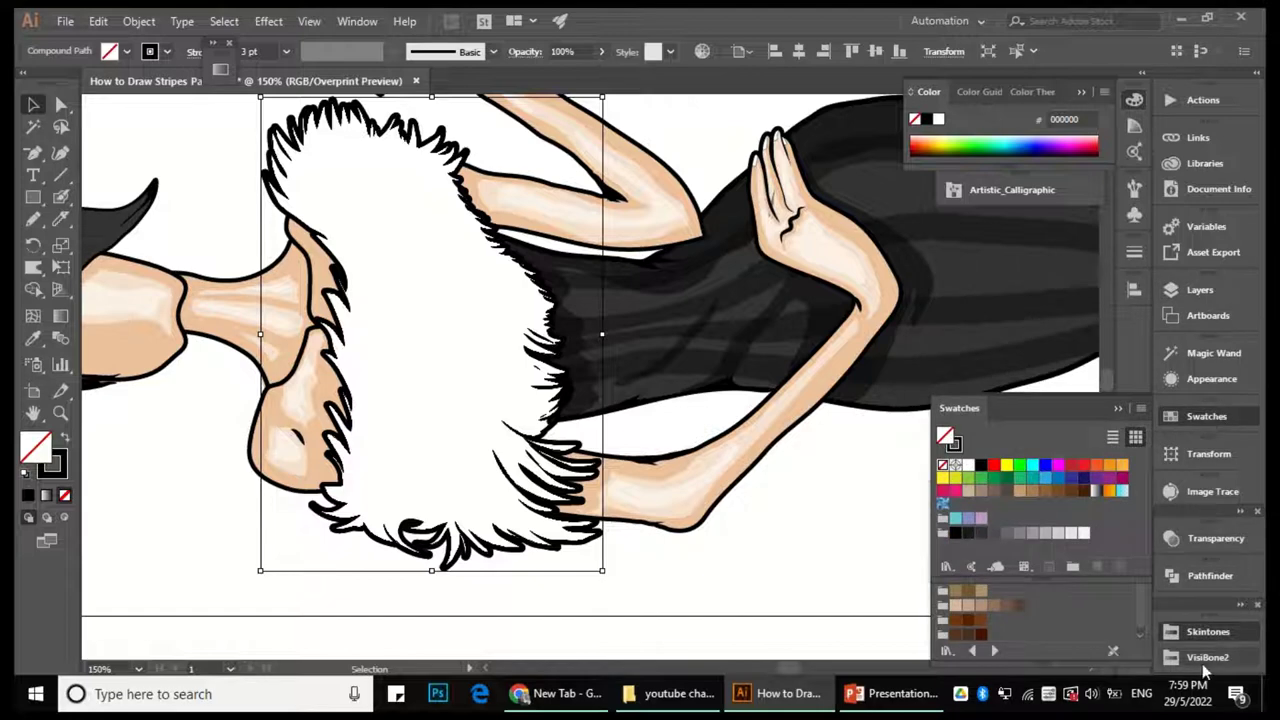
left_click(1195, 657)
left_click(1095, 571)
left_click(1084, 571)
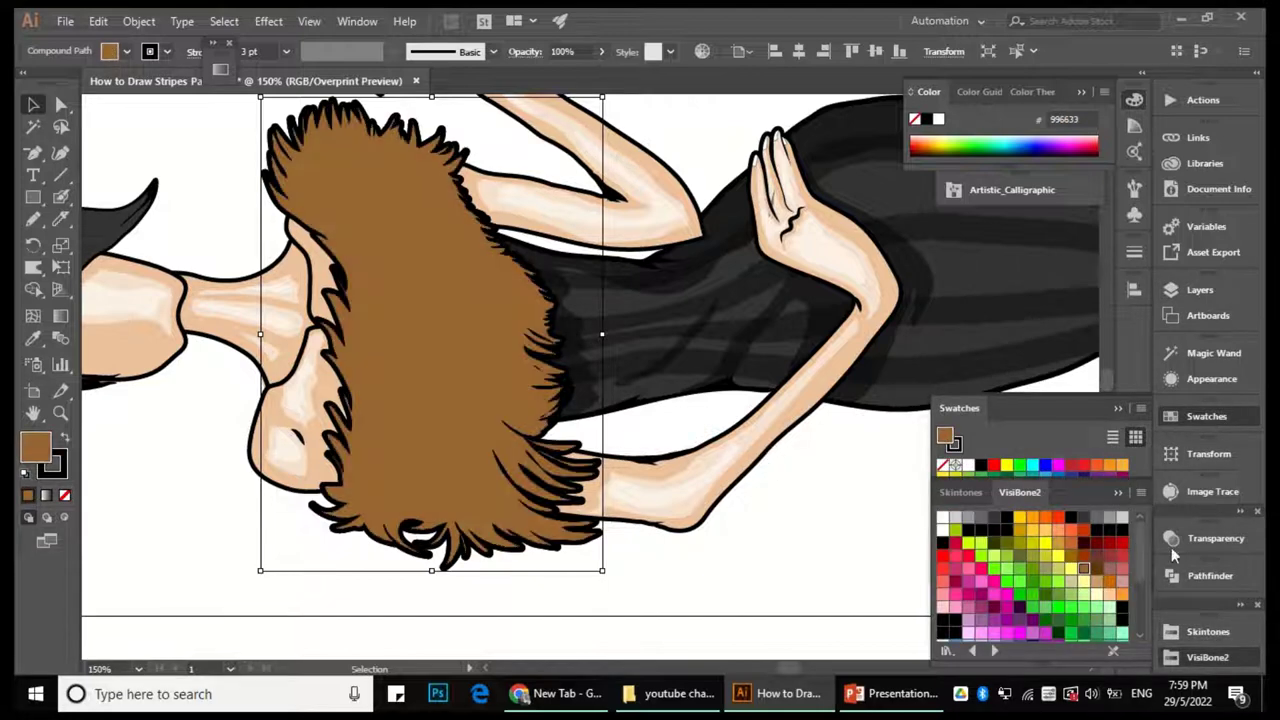
Load the Metal swatch library and fill the fur copy with gold cda349.
left_click(1195, 416)
left_click(1195, 416)
left_click(947, 566)
left_click(981, 296)
left_click(968, 532)
key("ctrl+0")
left_click(689, 471)
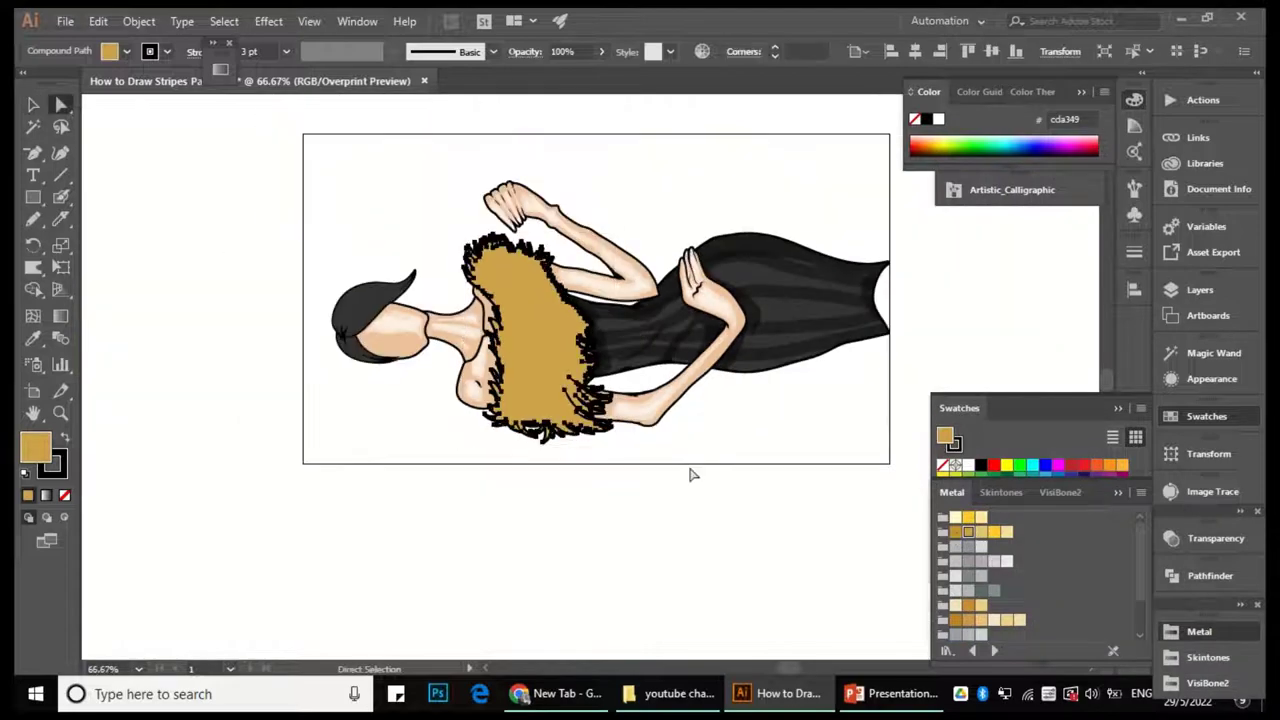
Remove the fur copy's stroke and change its fill to the light gold e2c675 from the Metal swatches.
left_click(507, 376)
scroll(603, 398, "up", 1)
left_click(64, 494)
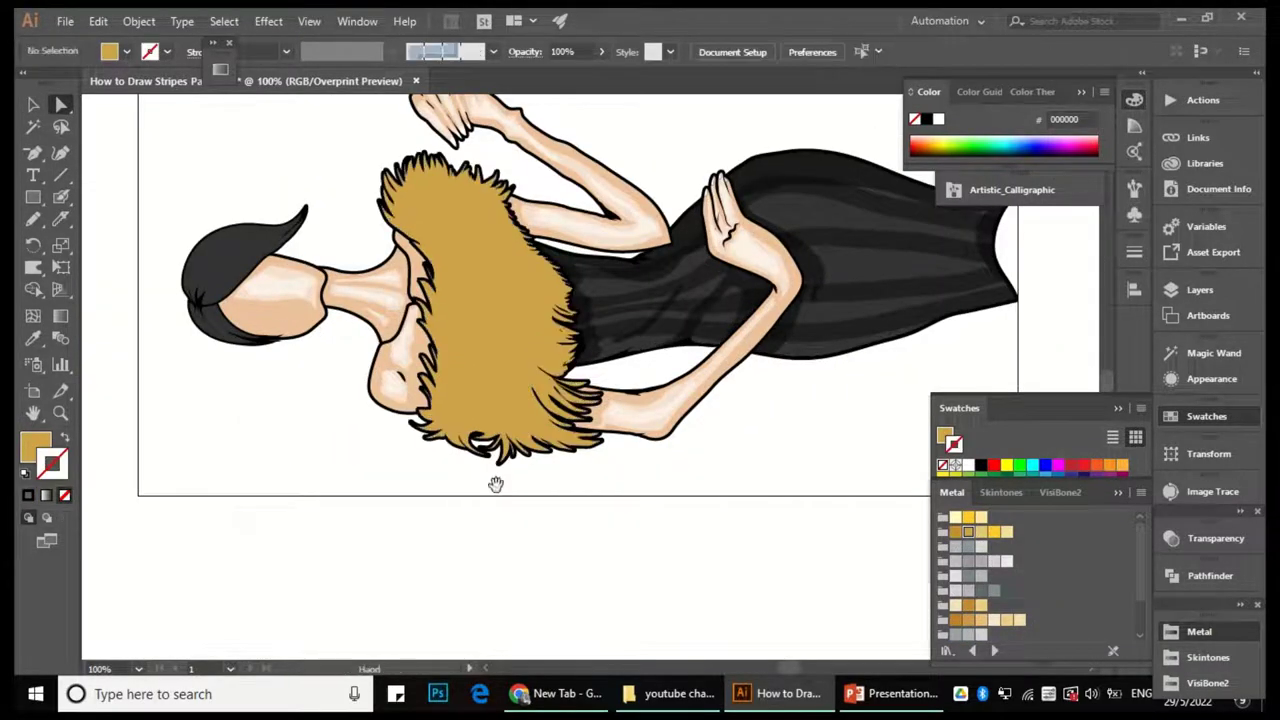
scroll(420, 354, "up", 1)
left_click(1005, 532)
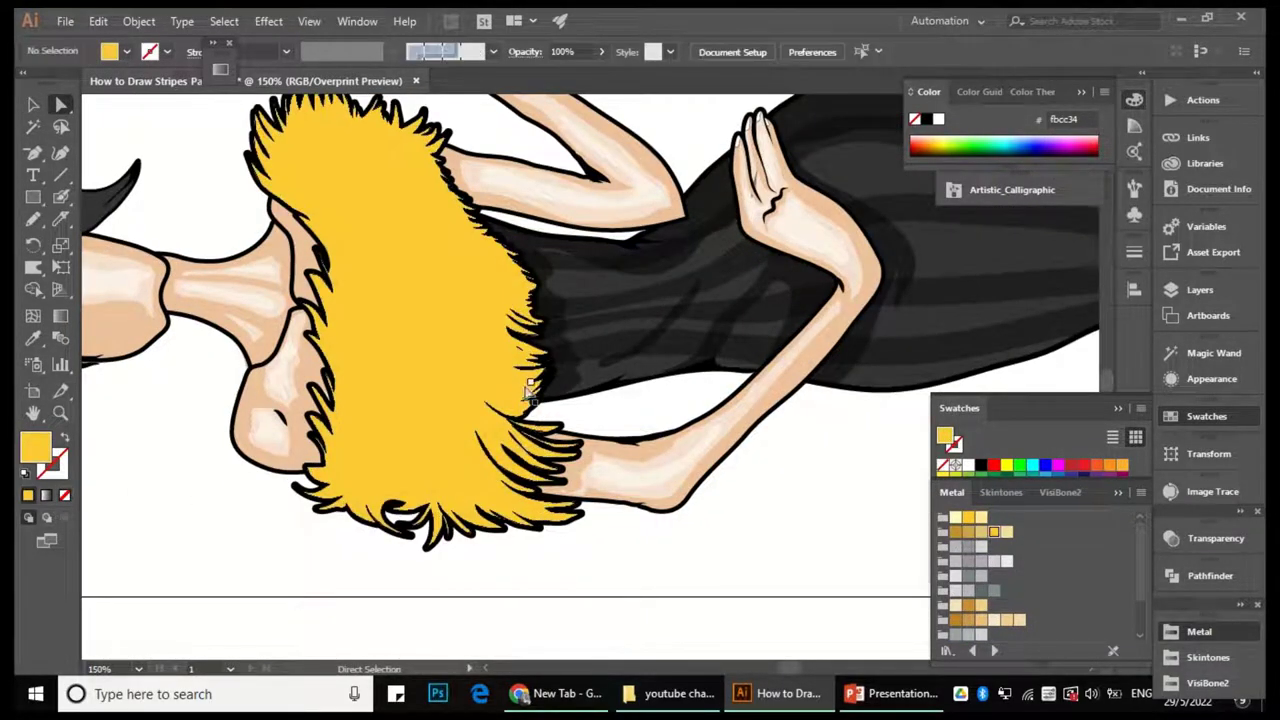
key("ctrl+minus")
left_click(700, 555)
key("ctrl+plus")
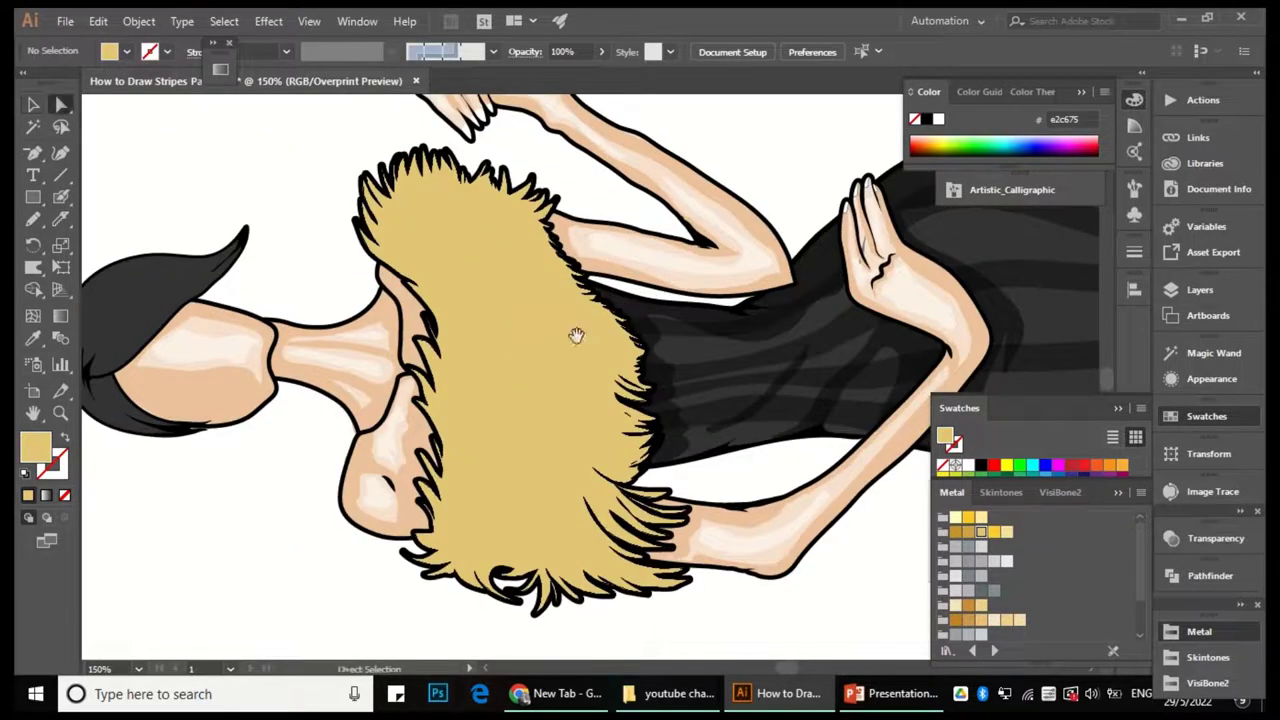
Lock the fur fill inside Layer 9 and set up the Blob Brush with the darker gold cda349.
left_click(510, 324)
left_click(1199, 289)
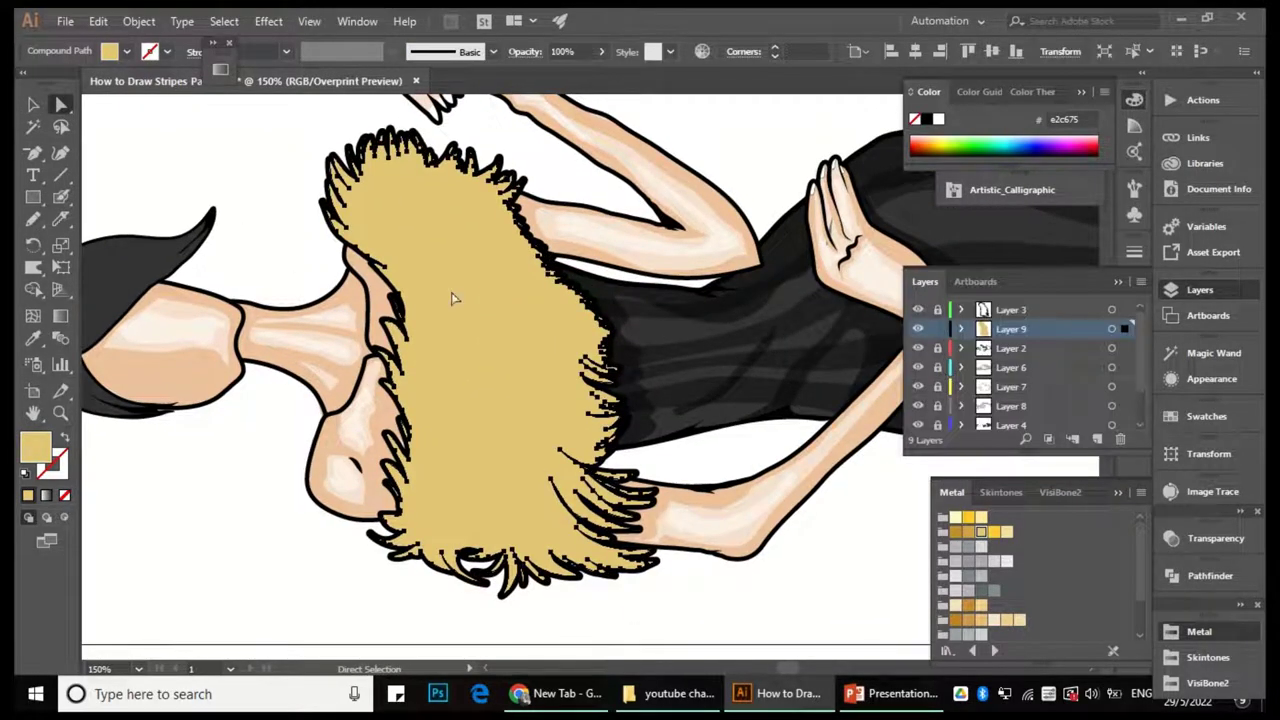
key("ctrl+shift+a")
left_click_drag(266, 227, 240, 219)
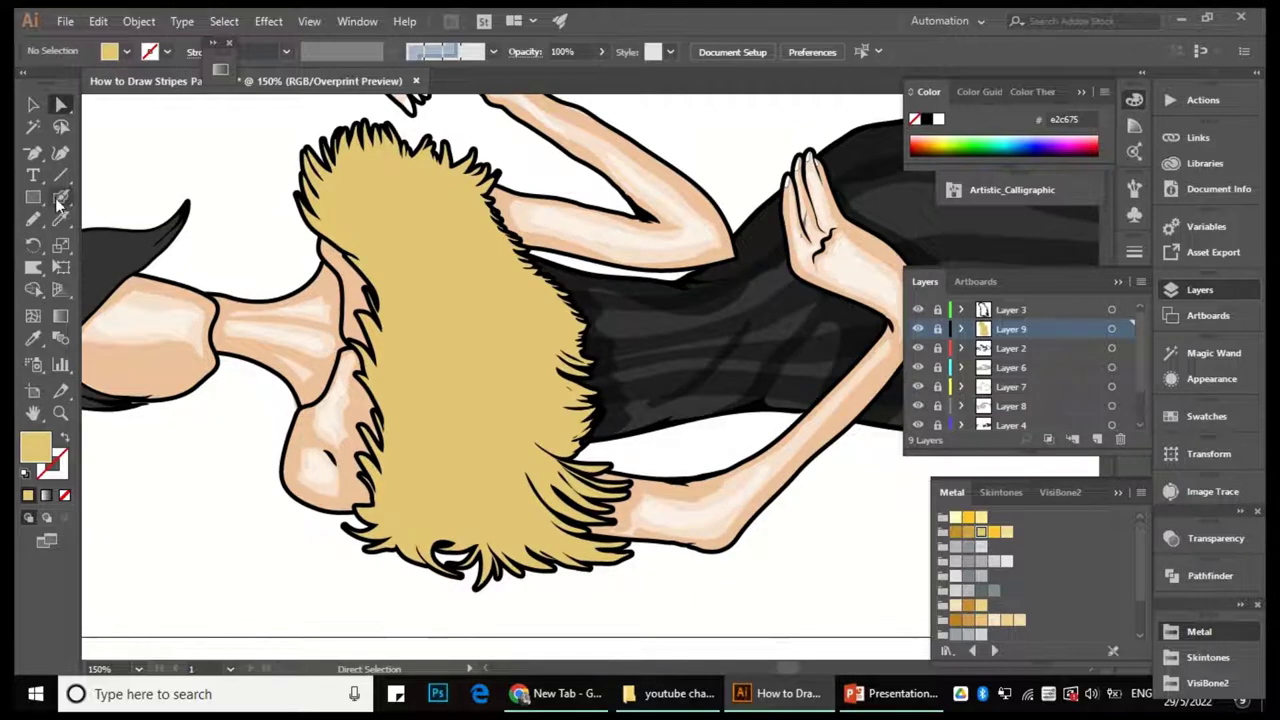
key("shift+b")
left_click(960, 348)
left_click(960, 329)
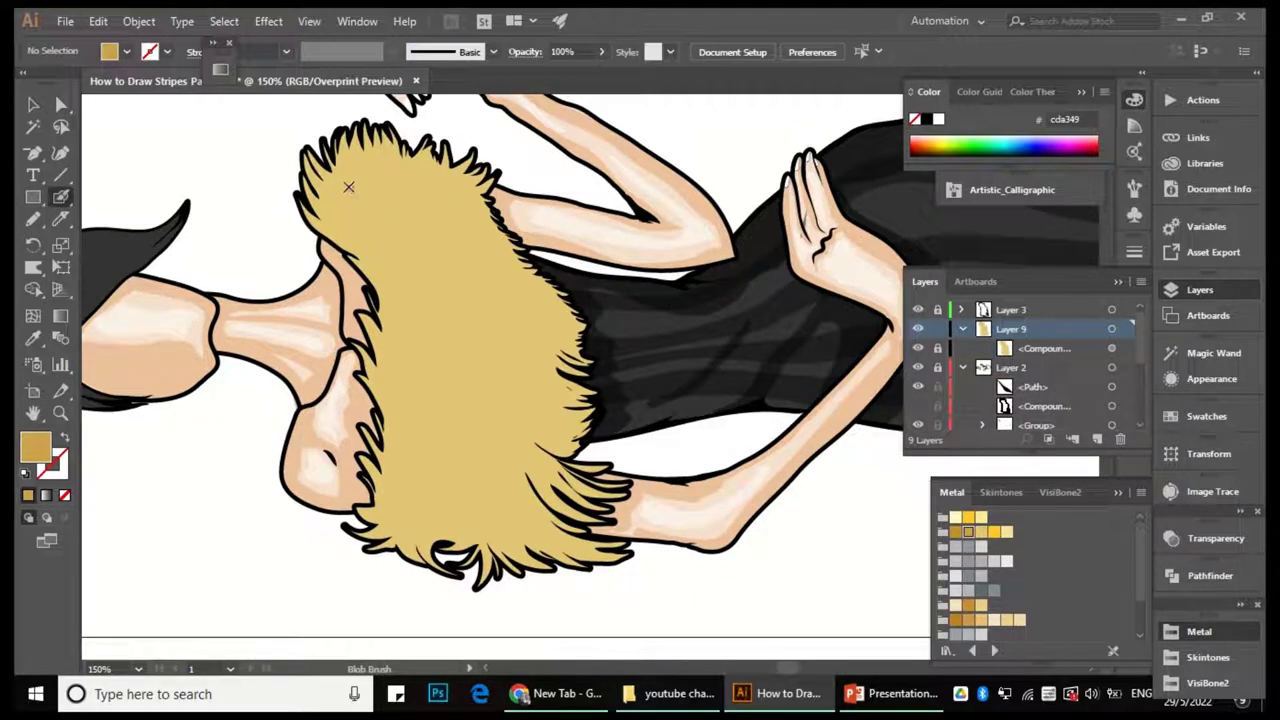
Paint zigzag shading strokes along the waist side of the fur with the Blob Brush in gold cda349.
left_click_drag(535, 331, 562, 358)
left_click_drag(528, 360, 522, 338)
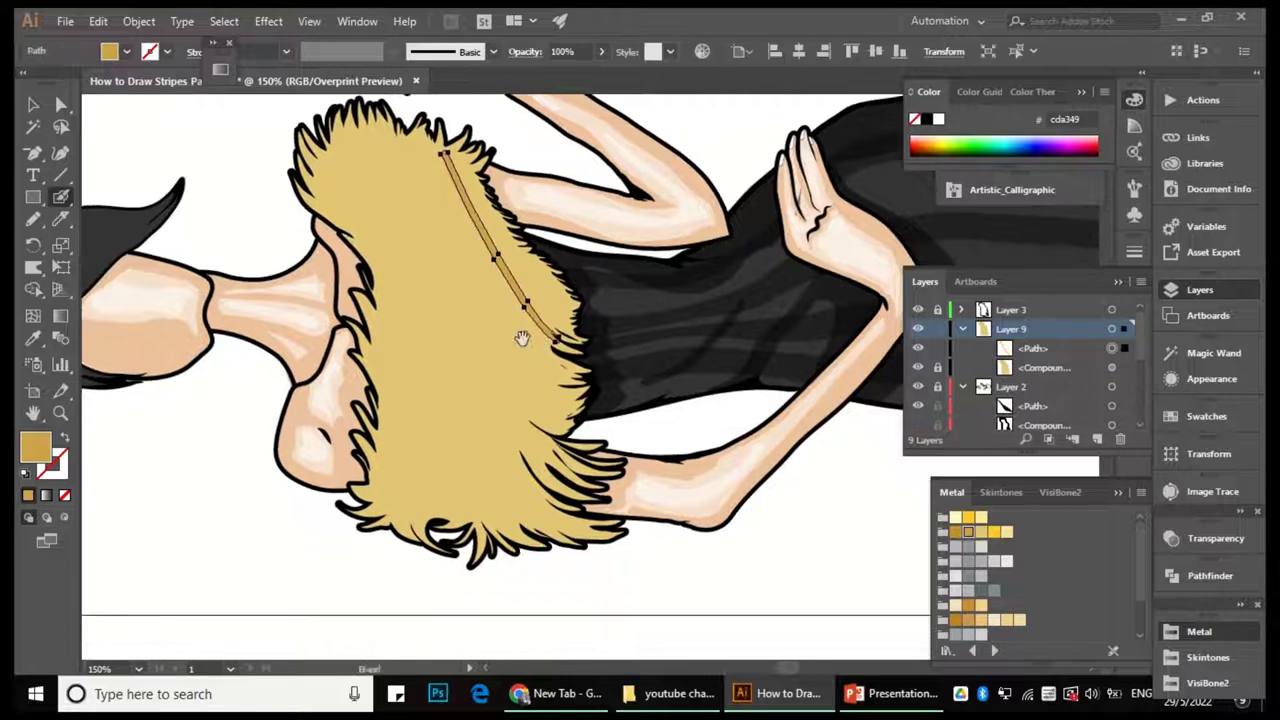
mouse_move(403, 151)
left_mouse_down()
mouse_move(430, 190)
mouse_move(460, 168)
mouse_move(457, 181)
left_mouse_up()
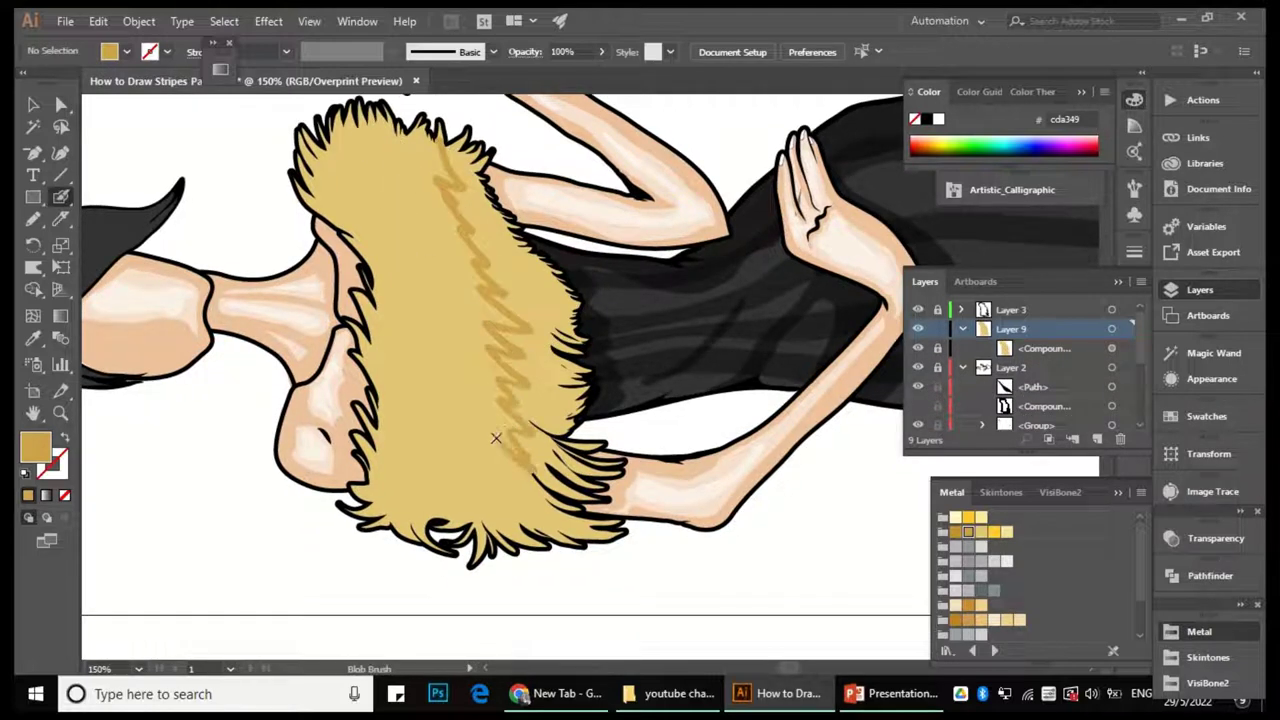
left_click_drag(466, 467, 488, 526)
mouse_move(508, 242)
left_mouse_down()
mouse_move(546, 284)
mouse_move(505, 222)
left_mouse_up()
left_click_drag(540, 298, 540, 298)
Paint more zigzag shading strokes through the middle and lower part of the fur in gold cda349.
left_click_drag(388, 167, 453, 240)
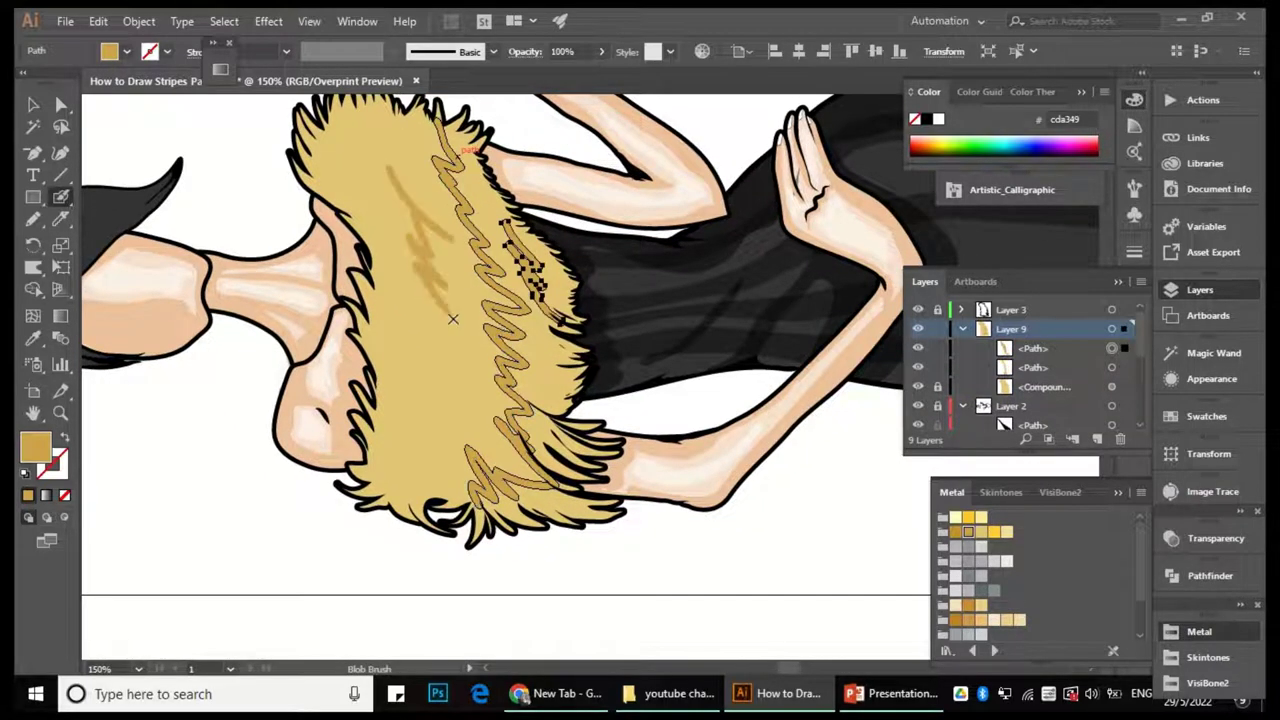
left_click_drag(453, 318, 490, 352)
scroll(456, 328, "down", 2)
scroll(478, 380, "up", 2)
key("ctrl+plus")
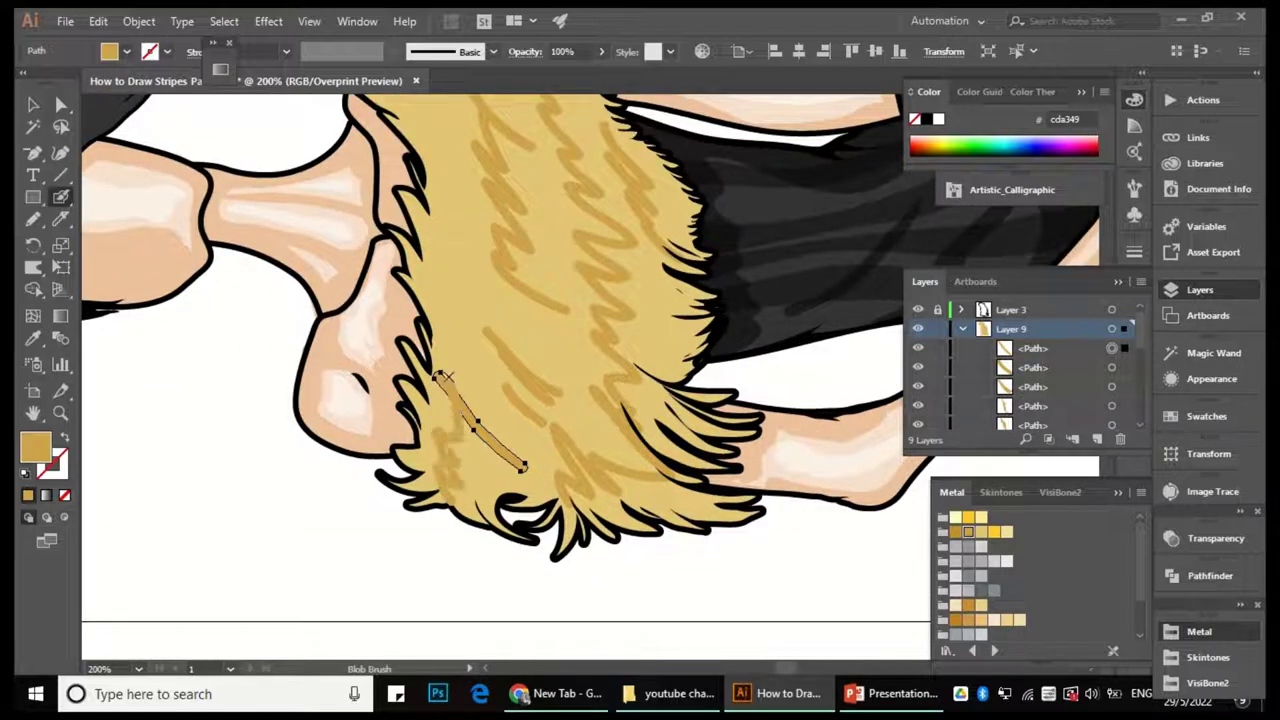
scroll(456, 410, "up", 2)
scroll(456, 410, "left", 1)
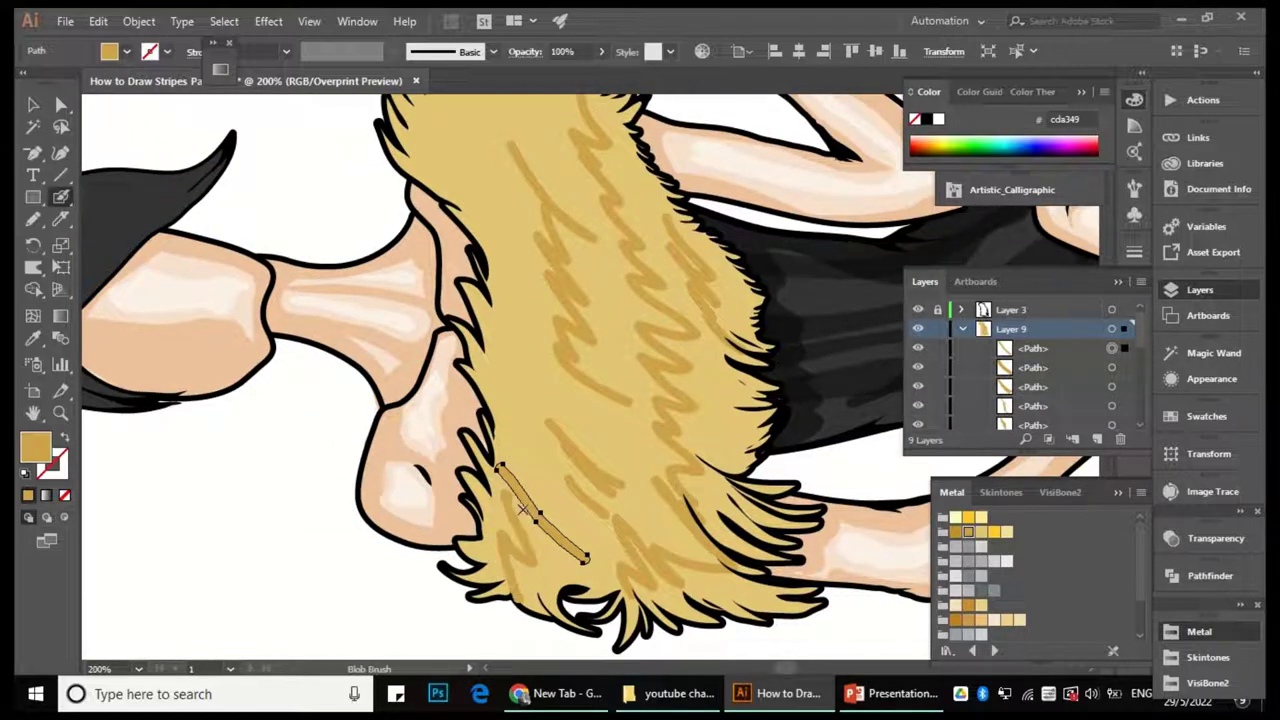
Paint a long zigzag shading stroke along the neck side of the fur up to its shoulder end.
left_click_drag(520, 343, 538, 590)
scroll(602, 412, "up", 3)
scroll(602, 412, "left", 1)
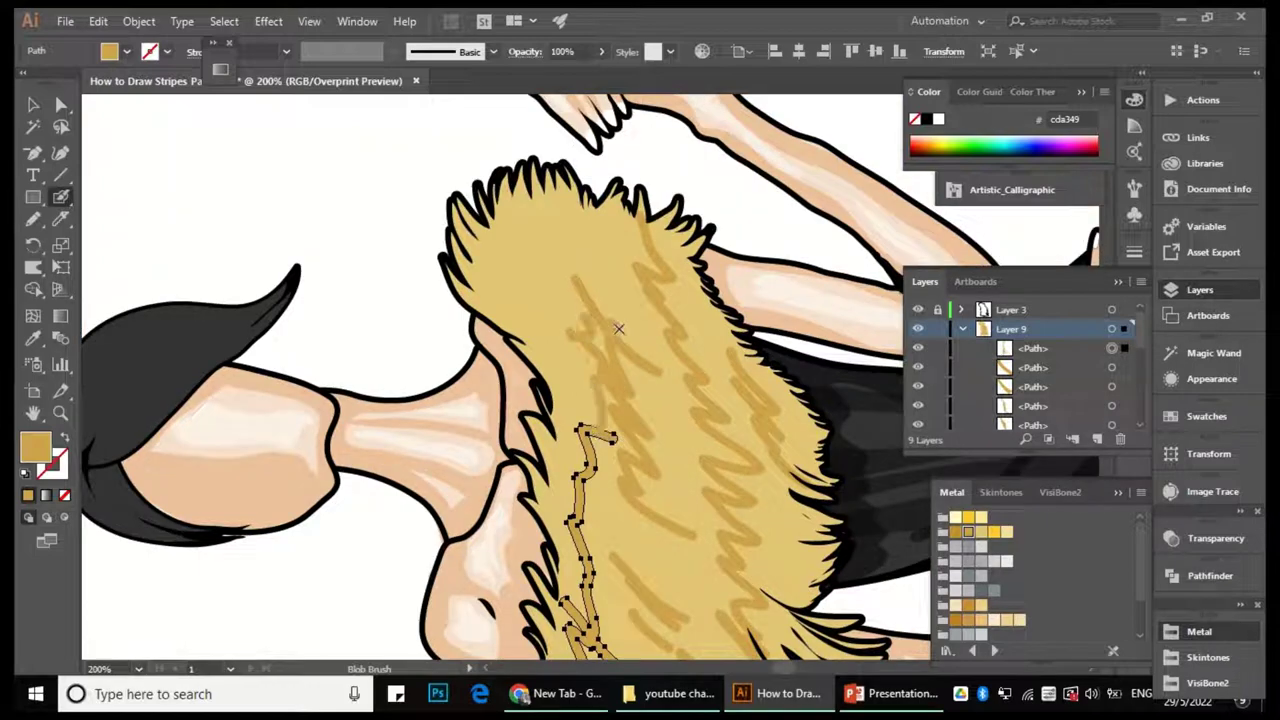
left_click_drag(613, 262, 580, 228)
scroll(636, 470, "down", 1)
scroll(636, 470, "right", 1)
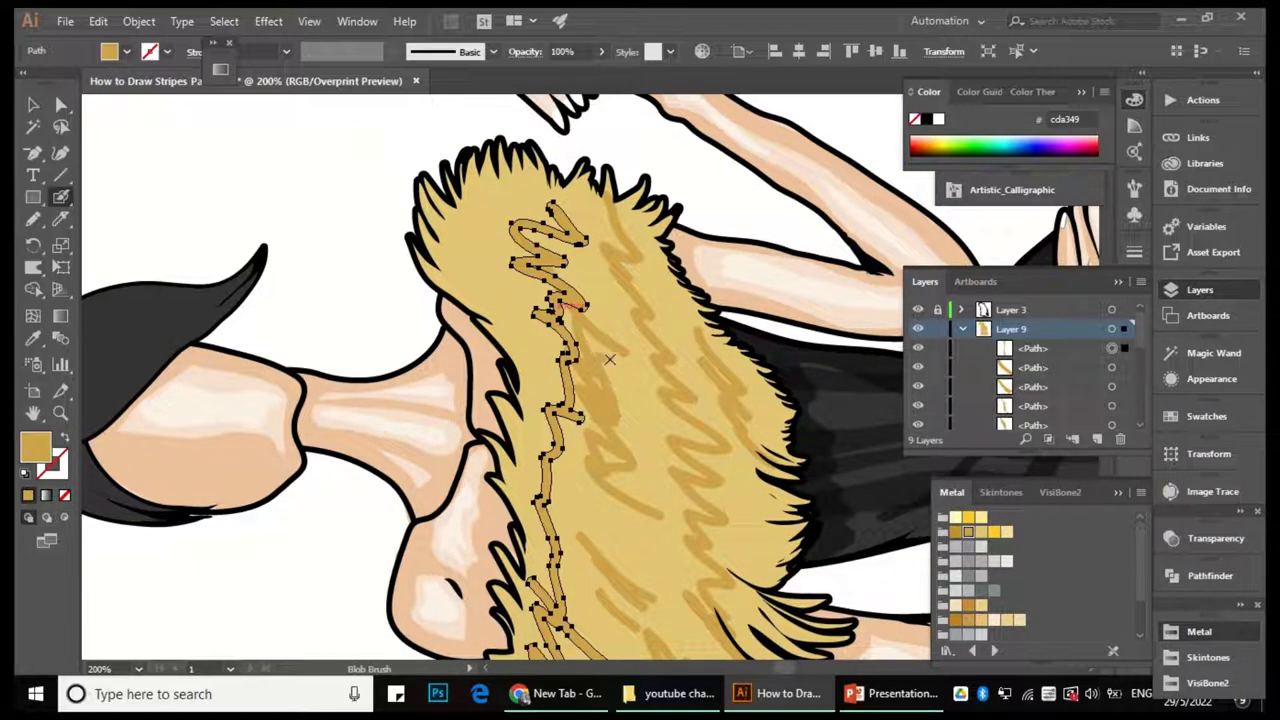
key("ctrl+minus")
key("ctrl+minus")
key("v")
left_click(634, 528)
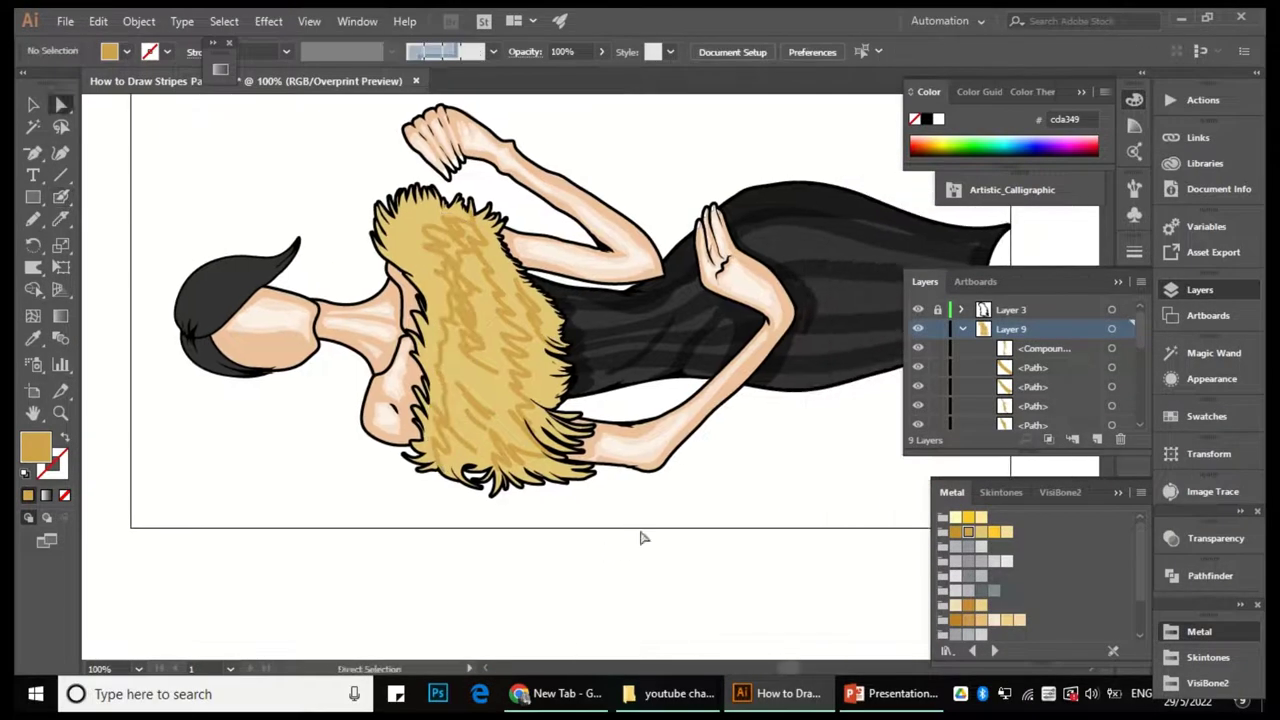
Select all the cda349 zigzag strokes on the fur and unite them with Pathfinder.
key("ctrl+equal")
key("ctrl+equal")
left_click(583, 295)
left_click(1210, 575)
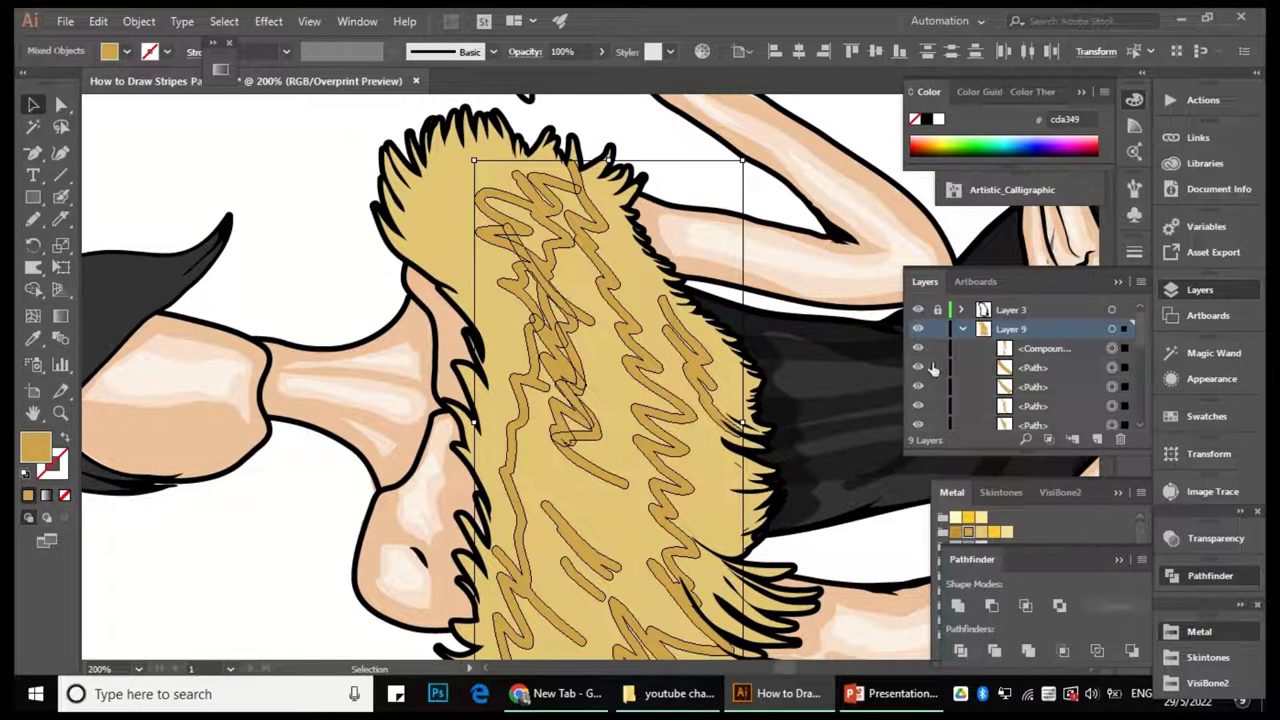
scroll(968, 371, "down", 3)
scroll(968, 371, "up", 3)
left_click(970, 608)
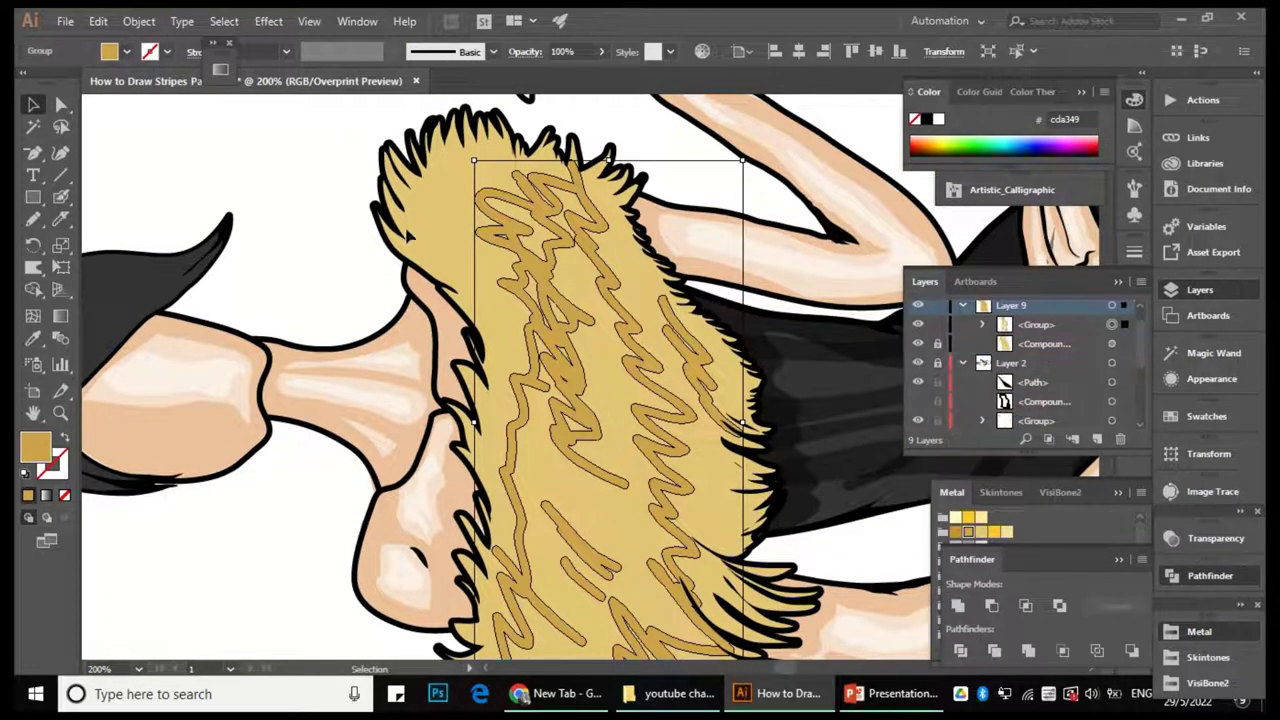
Duplicate the light fur fill inside Layer 9 and offset the copy slightly from the original.
key("ctrl+shift+a")
key("ctrl+minus")
key("ctrl+minus")
key("a")
key("ctrl+equal")
left_click_drag(445, 262, 470, 255)
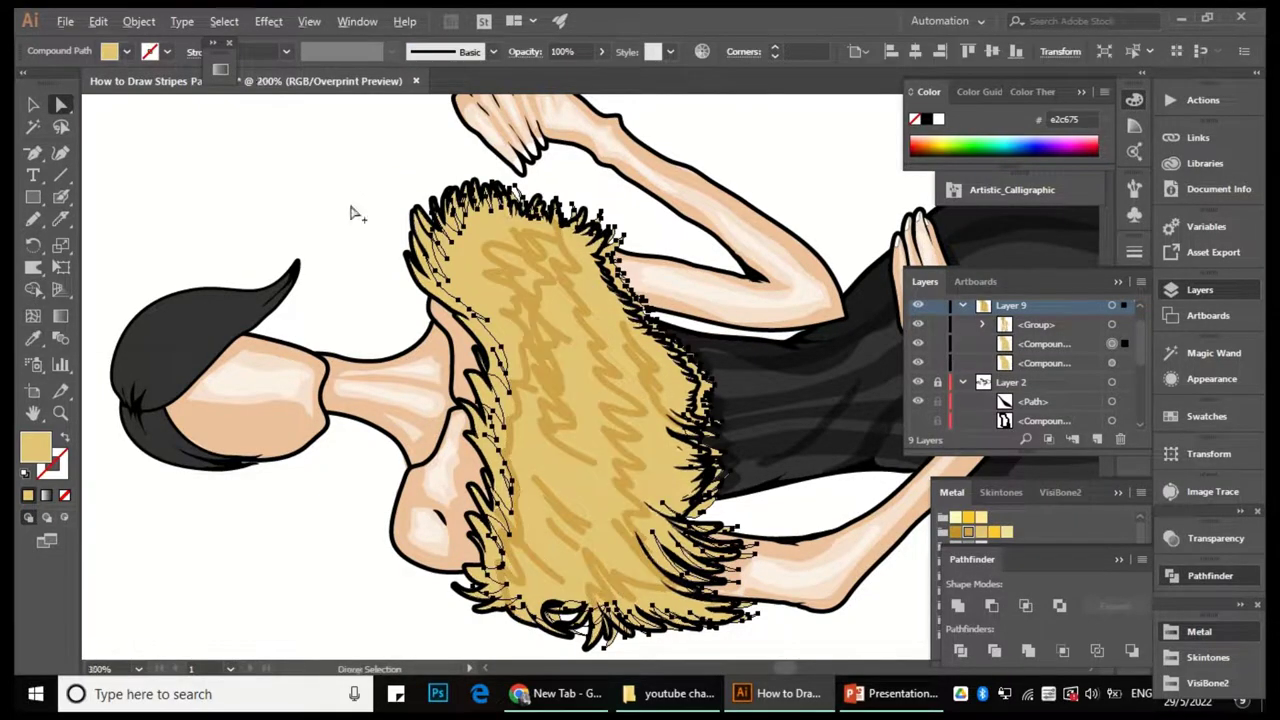
Fill the underlying fur shape with gold cda349 sampled from the zigzag strokes.
key("ctrl+equal")
key("i")
left_click(590, 283)
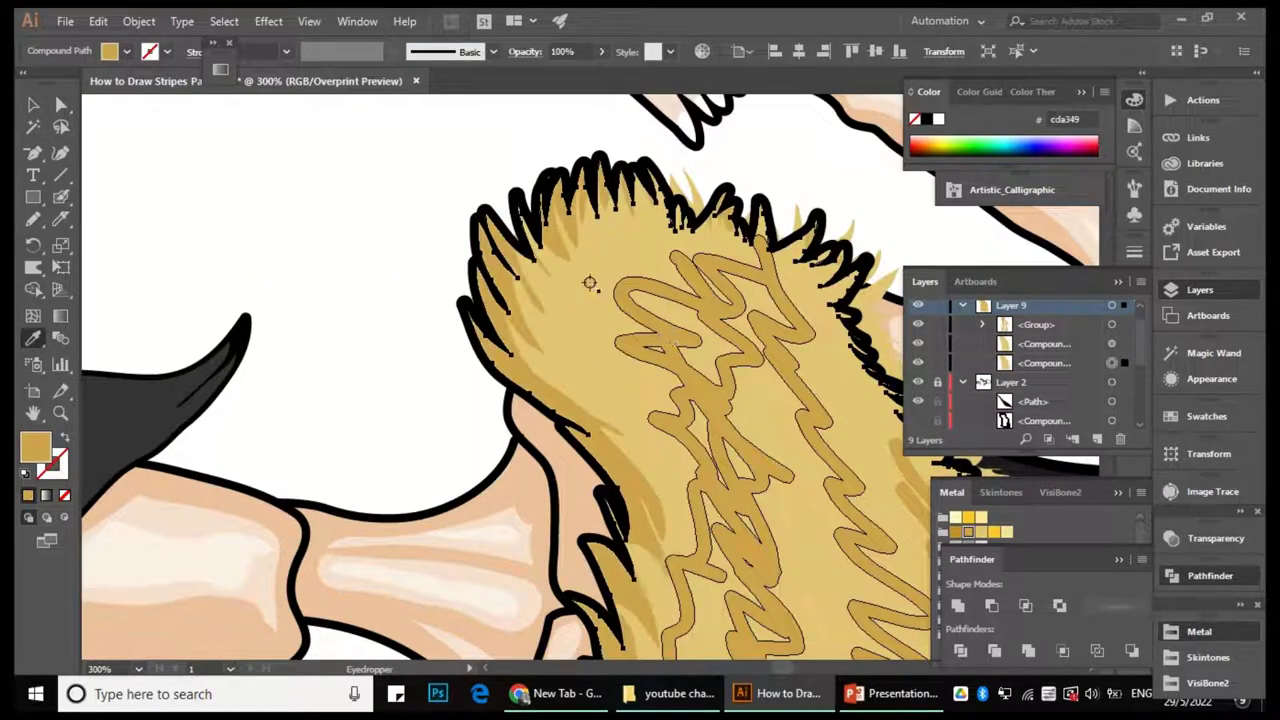
key("v")
key("ctrl+shift+a")
key("ctrl+1")
key("ctrl+equal")
key("ctrl+equal")
key("ctrl+equal")
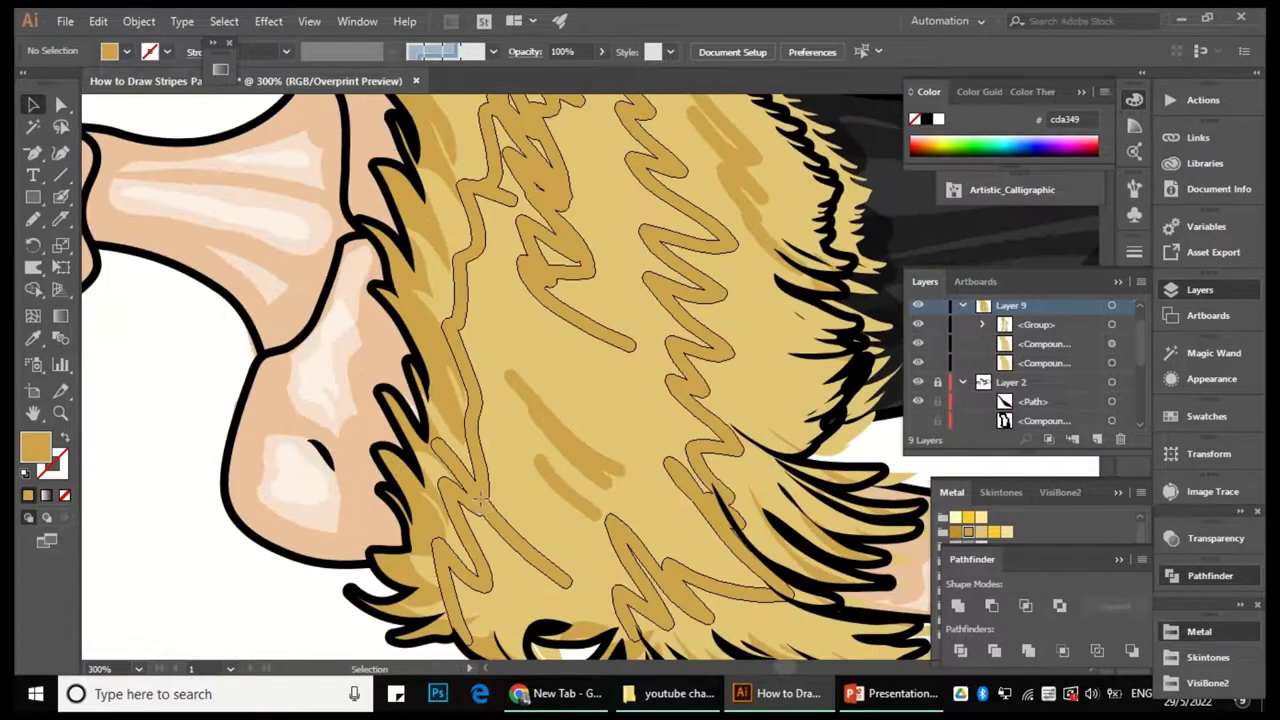
Lock the zigzag stroke group in Layer 9 and check the light fur copy's placement over the darker one.
key("ctrl+z")
key("ctrl+1")
key("ctrl+equal")
key("ctrl+equal")
key("ctrl+equal")
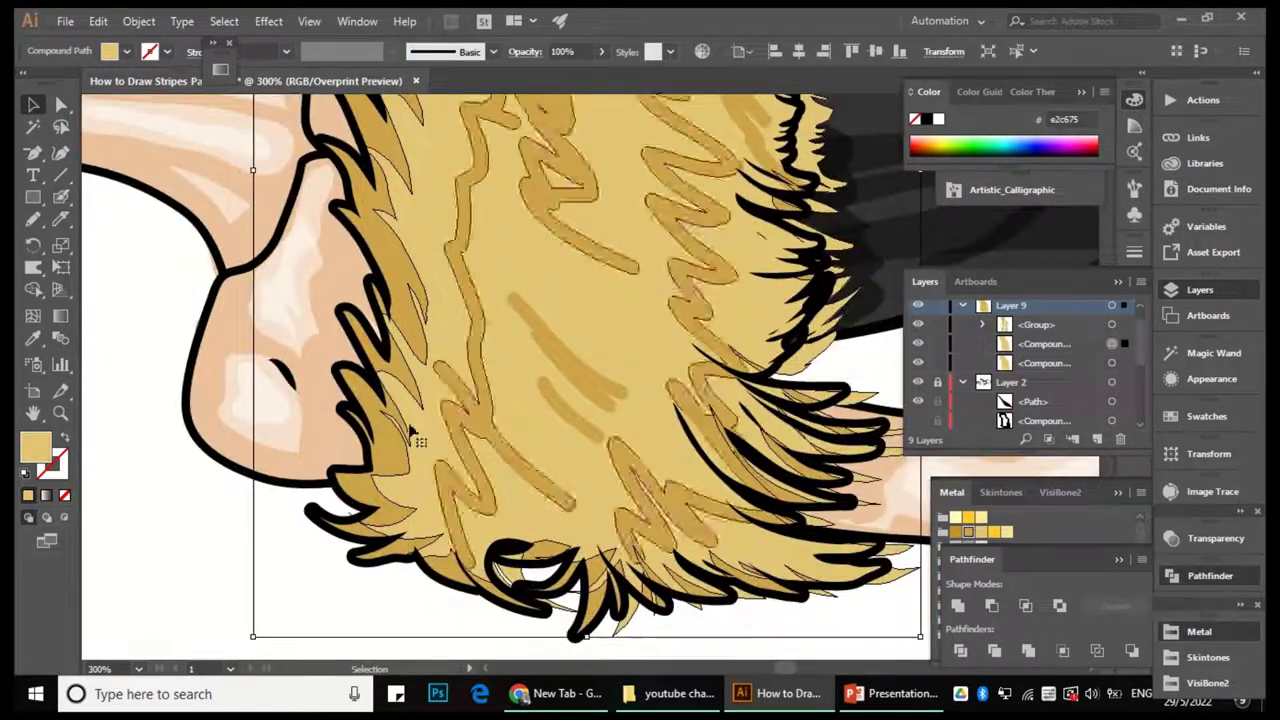
key("a")
scroll(500, 380, "right", 3)
key("ctrl+shift+a")
left_click(937, 324)
left_click(494, 451)
key("ctrl+minus")
key("ctrl+minus")
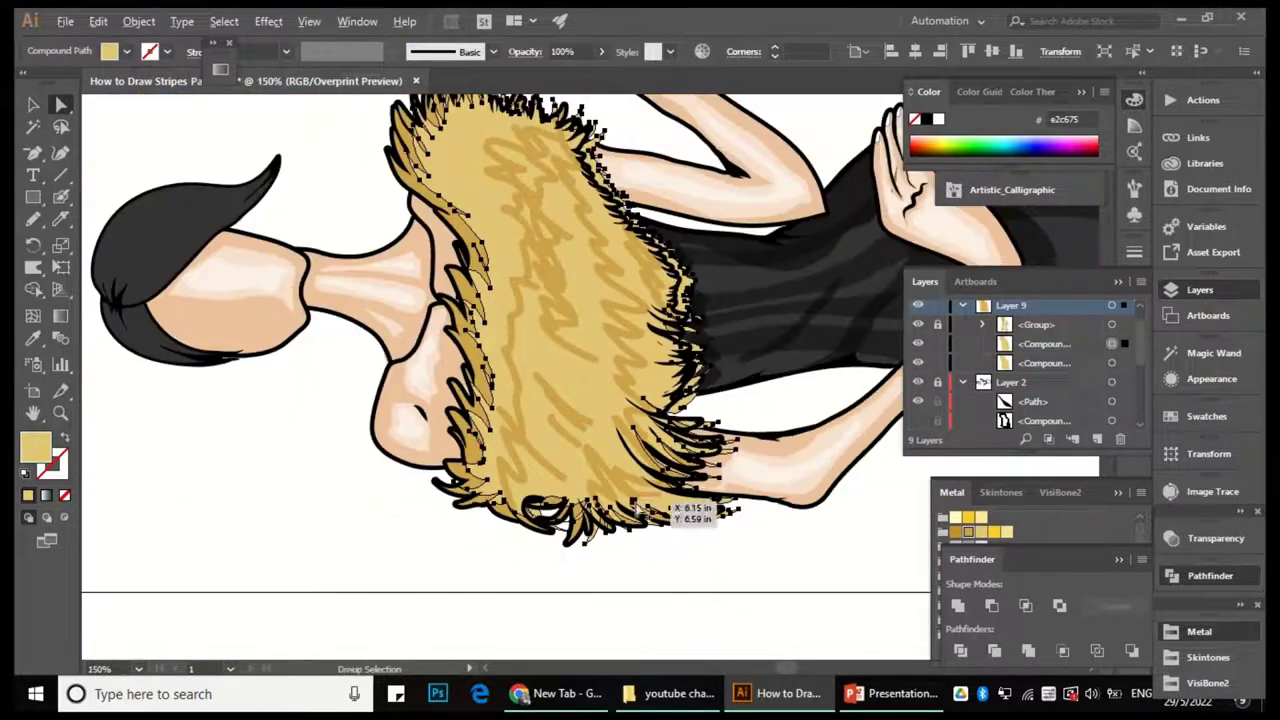
key("ctrl+shift+a")
key("ctrl+equal")
scroll(677, 594, "up", 5)
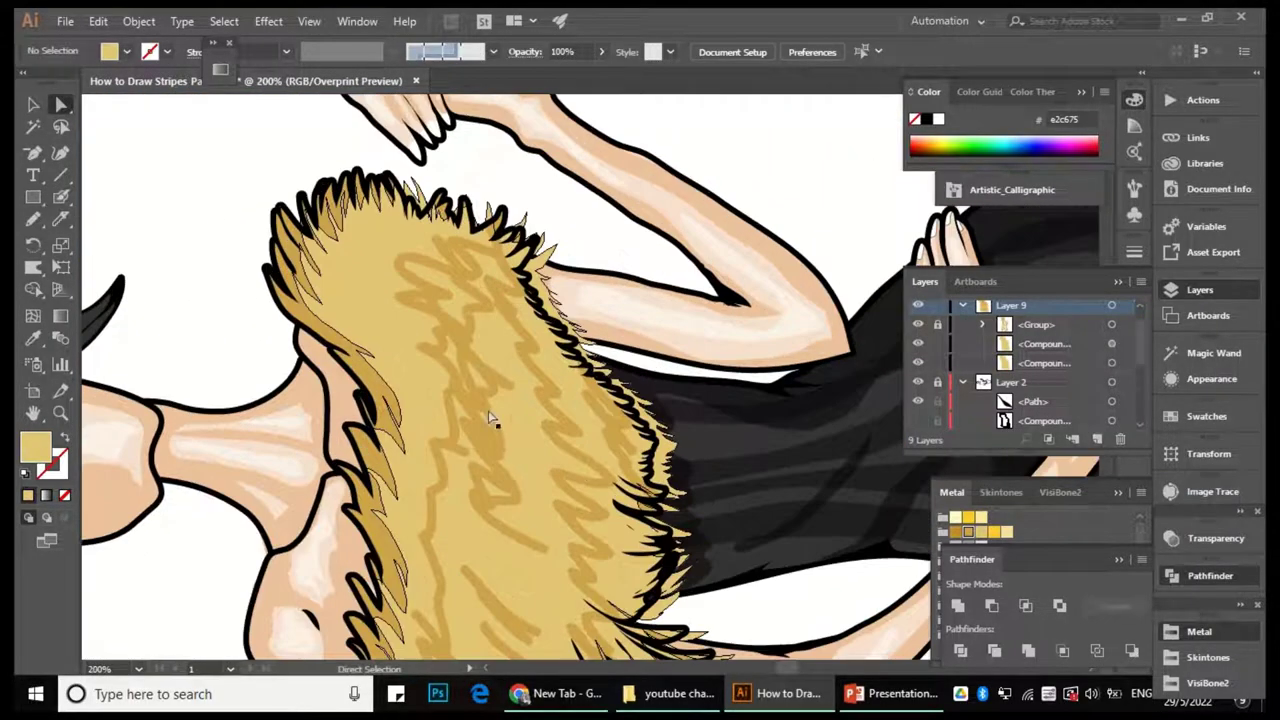
Select both fur fills and remove the light tufts overhanging the outline beside the upper arm with Shape Builder.
left_click(490, 420)
key("shift+m")
key("ctrl+equal")
key("ctrl+equal")
key("ctrl+equal")
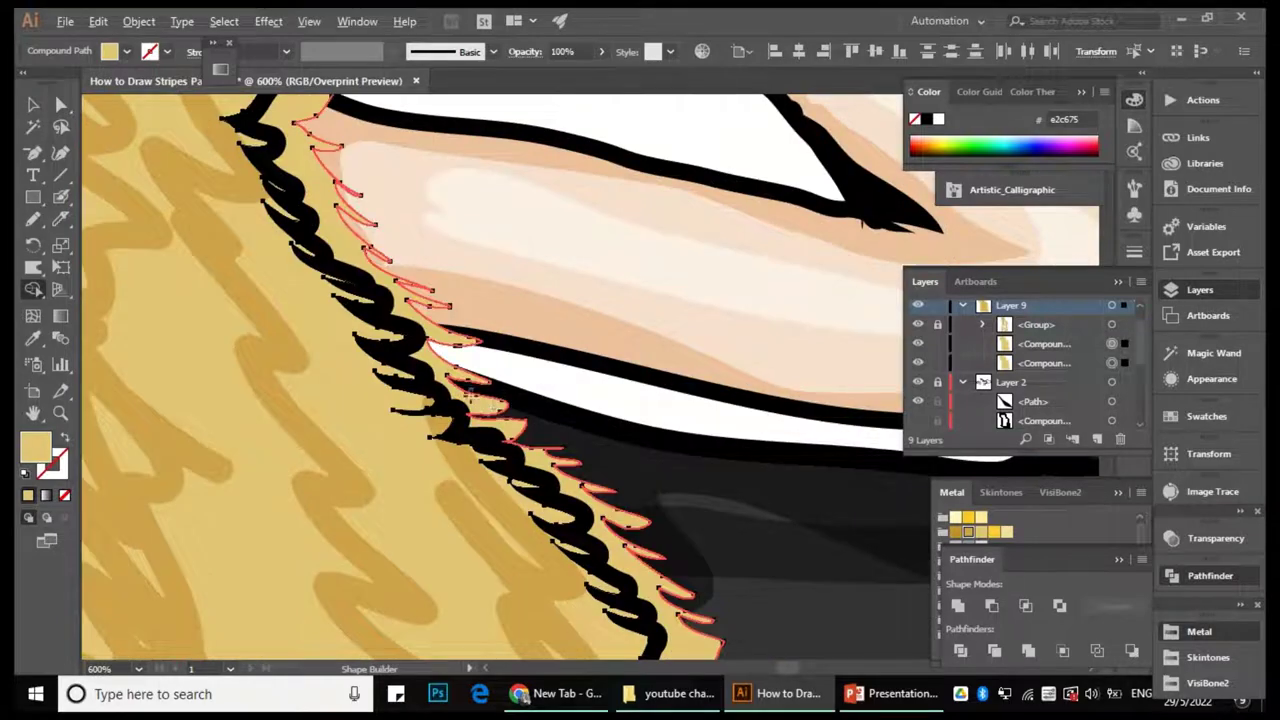
scroll(500, 309, "up", 5)
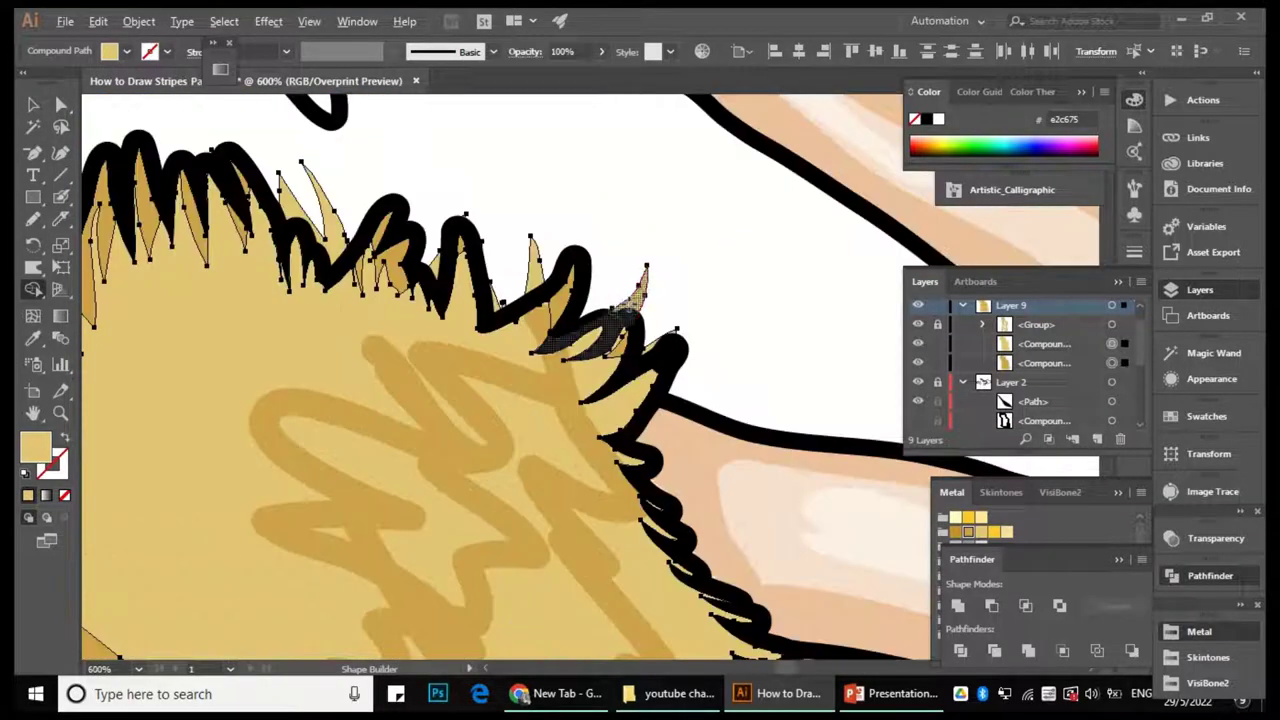
Remove the light copy's tufts sticking out beyond the fur's shoulder-end outline with Shape Builder.
scroll(535, 245, "left", 3)
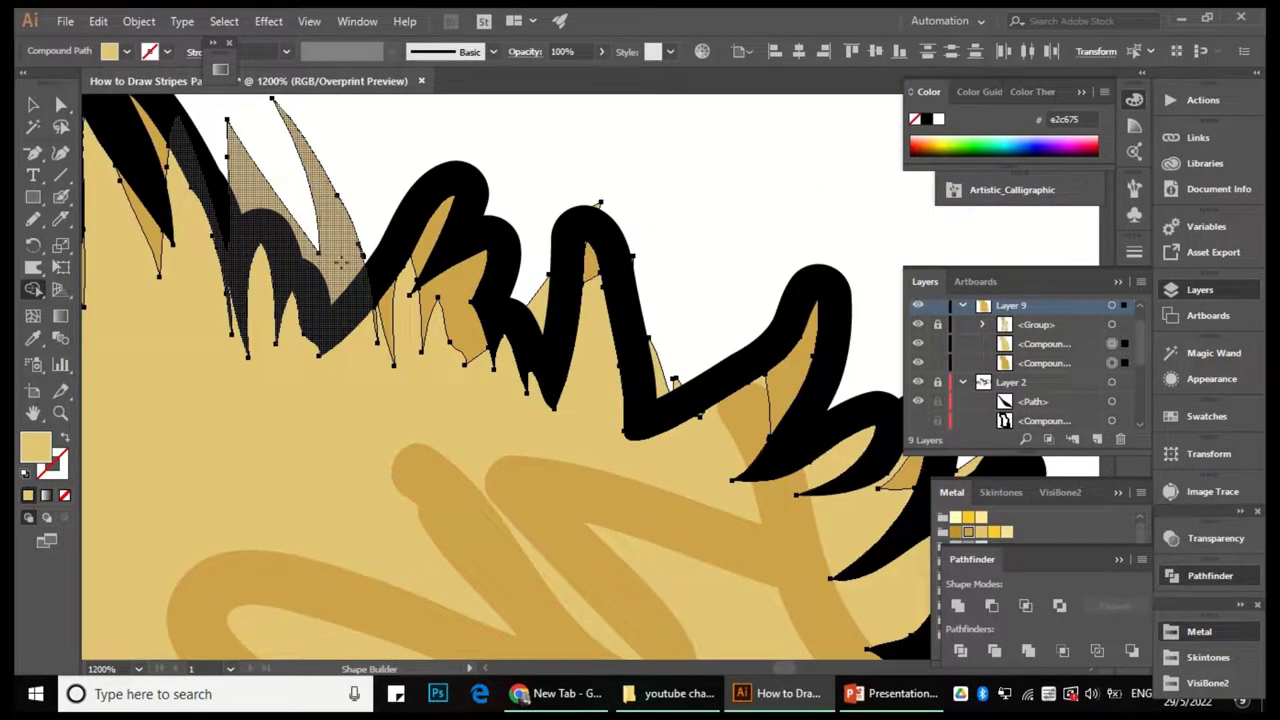
scroll(539, 253, "up", 2)
scroll(586, 286, "down", 3)
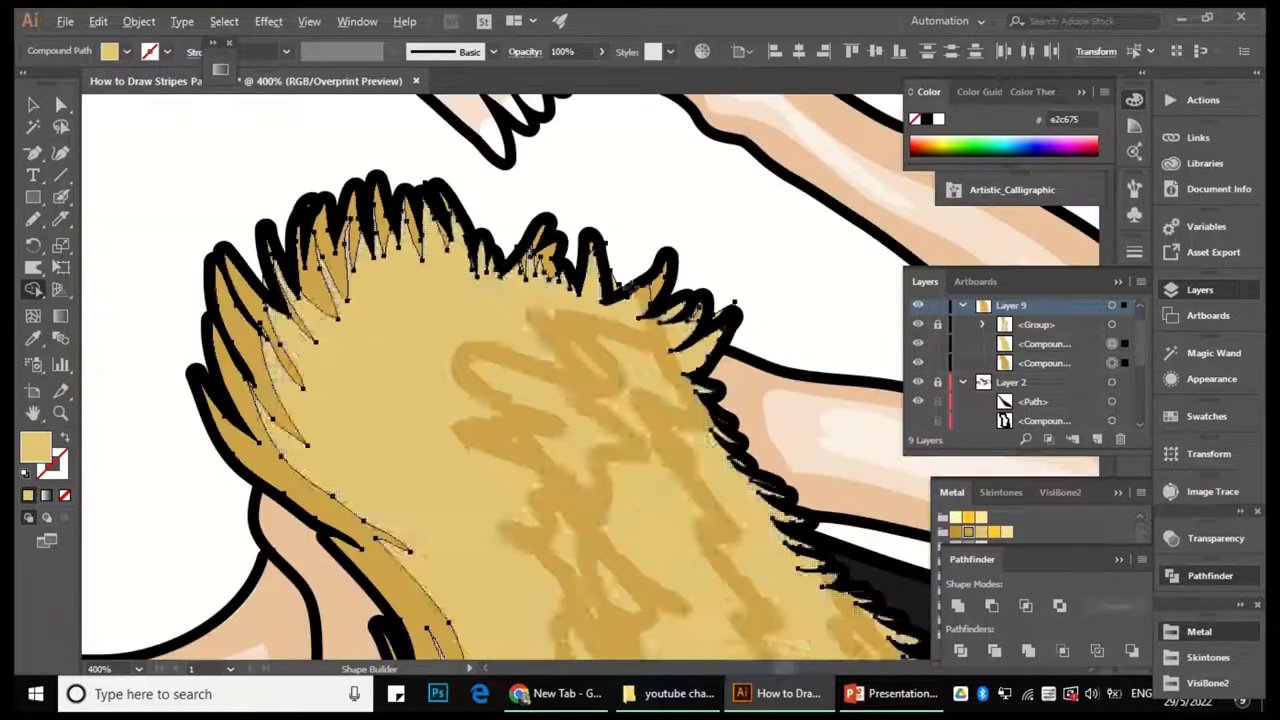
scroll(586, 286, "up", 3)
scroll(840, 347, "down", 3)
scroll(760, 380, "up", 2)
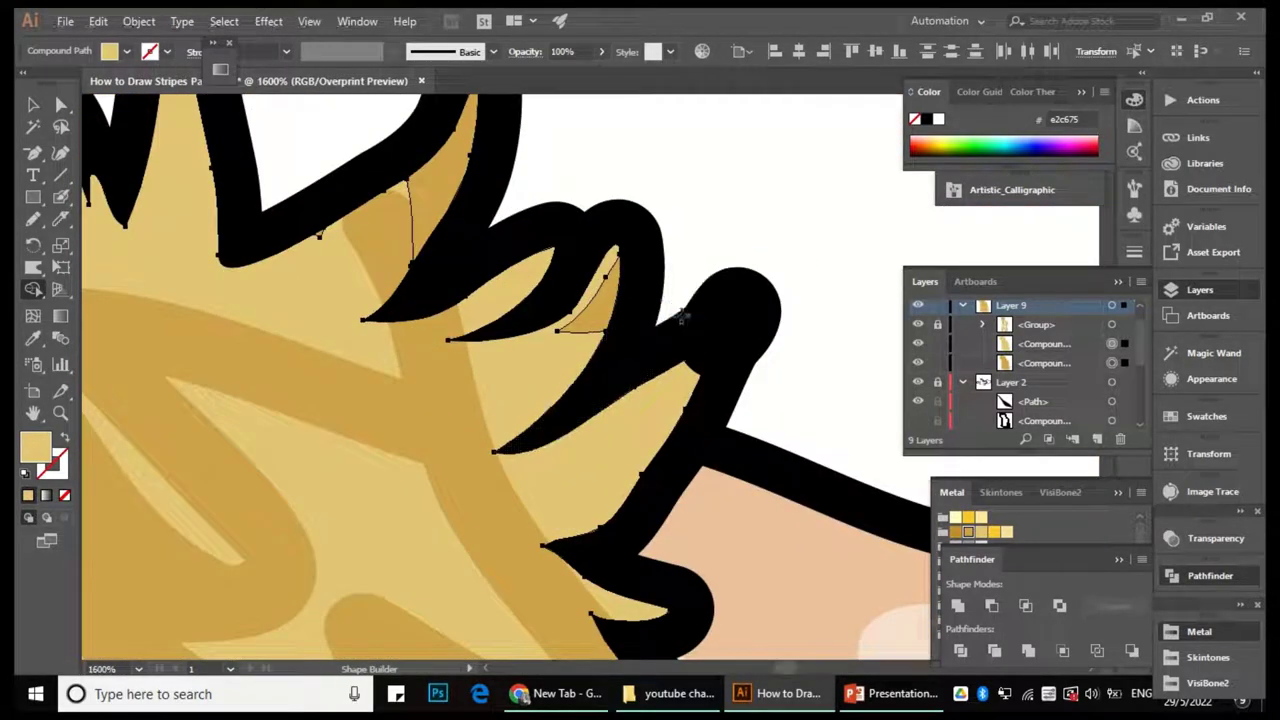
scroll(720, 420, "down", 2)
scroll(694, 442, "up", 1)
Remove the light copy's excess pieces that overlap the black dress along the fur's waist side.
scroll(694, 442, "up", 2)
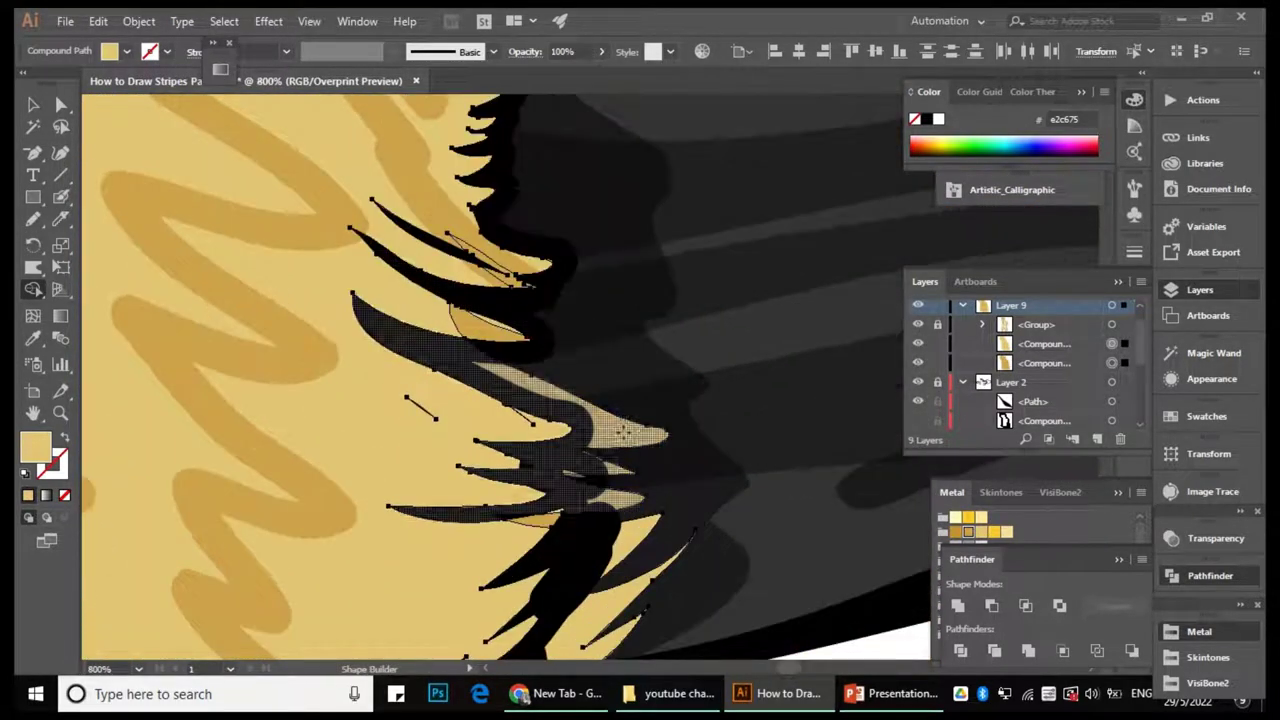
scroll(621, 430, "down", 2)
scroll(651, 528, "down", 2)
scroll(660, 420, "down", 1)
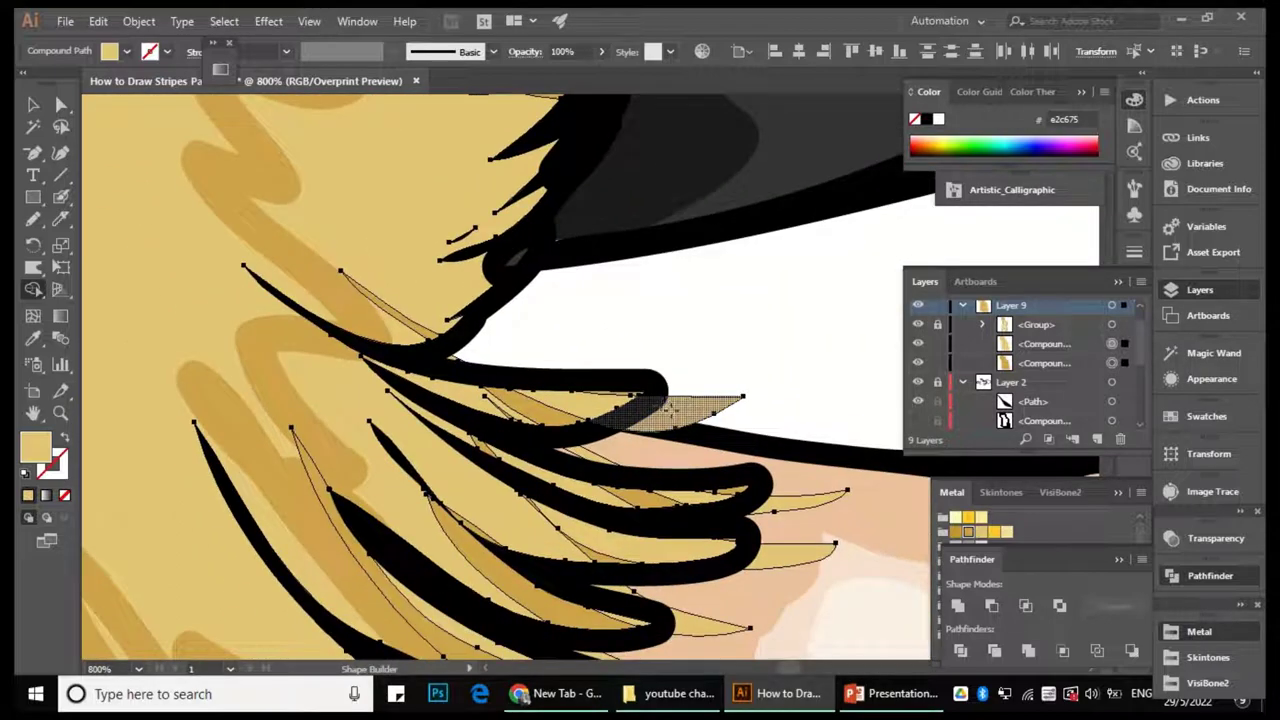
Remove the light tufts extending past the fur outline over the forearm with Shape Builder.
scroll(665, 408, "down", 3)
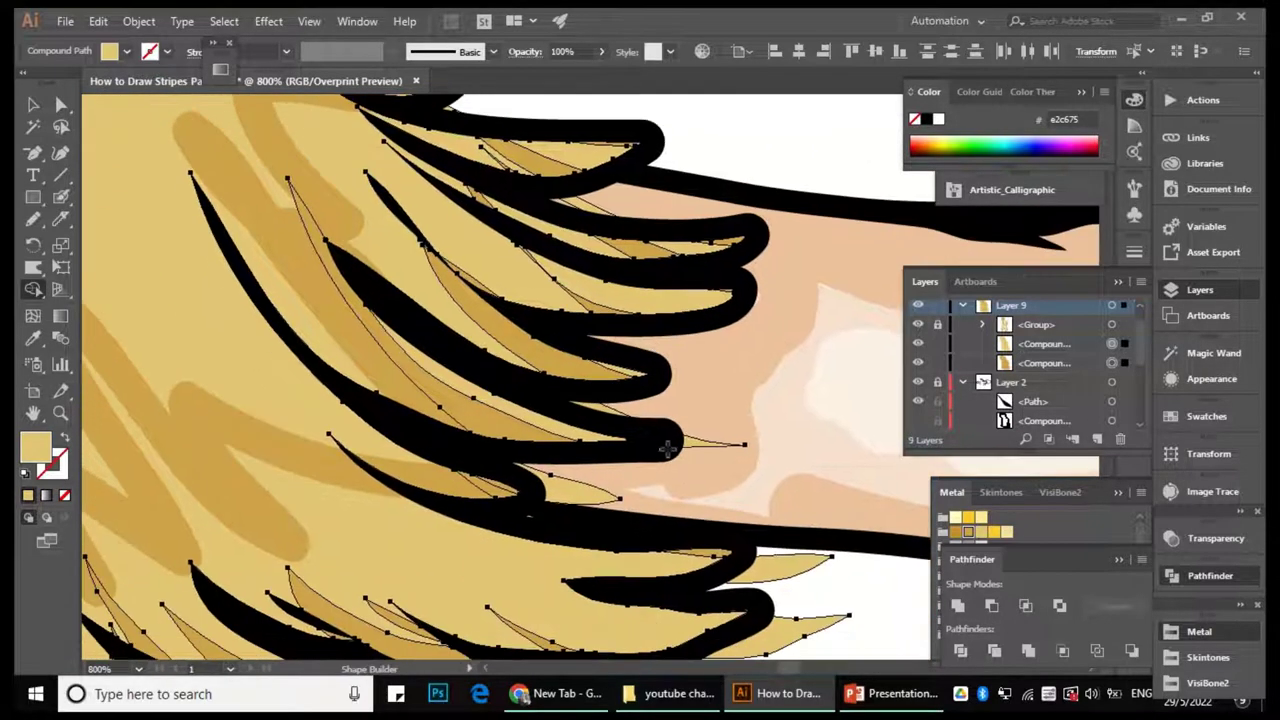
scroll(650, 366, "up", 1)
scroll(651, 489, "down", 2)
scroll(845, 528, "down", 1)
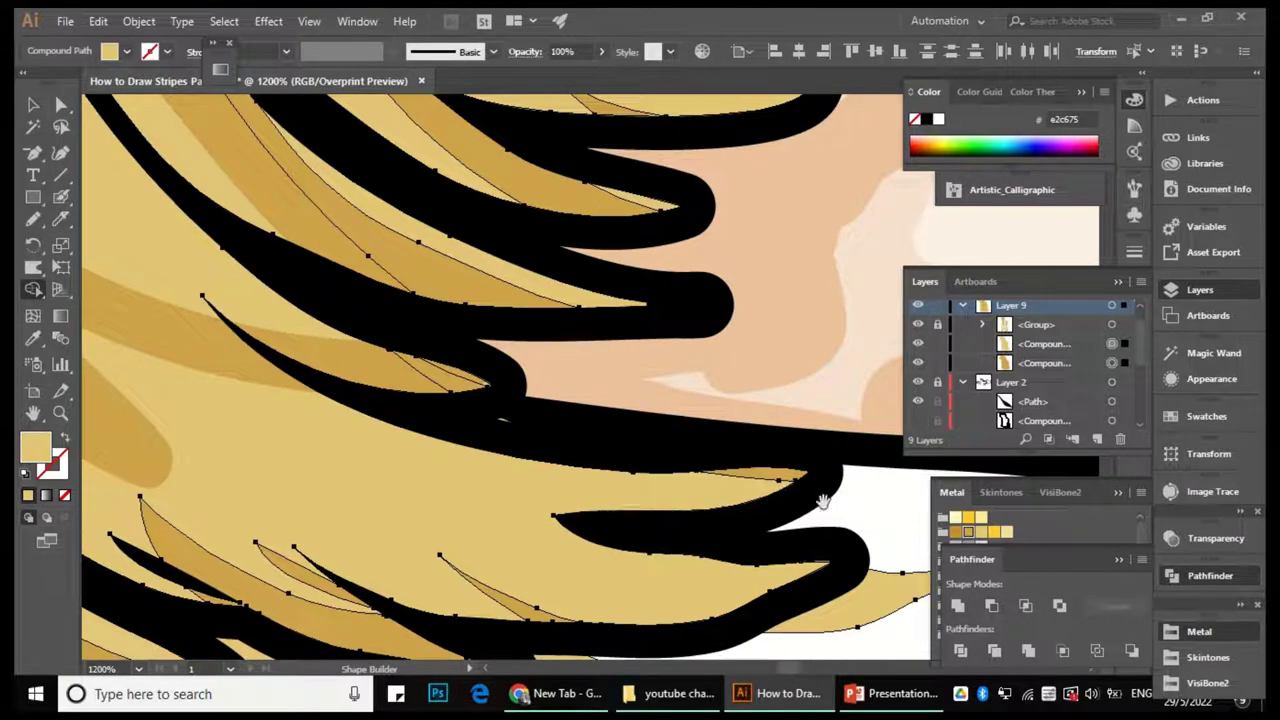
Clean up the excess light tufts and slivers outside the fur's lower edge and around its curled strand.
scroll(845, 528, "down", 1)
scroll(590, 478, "down", 1)
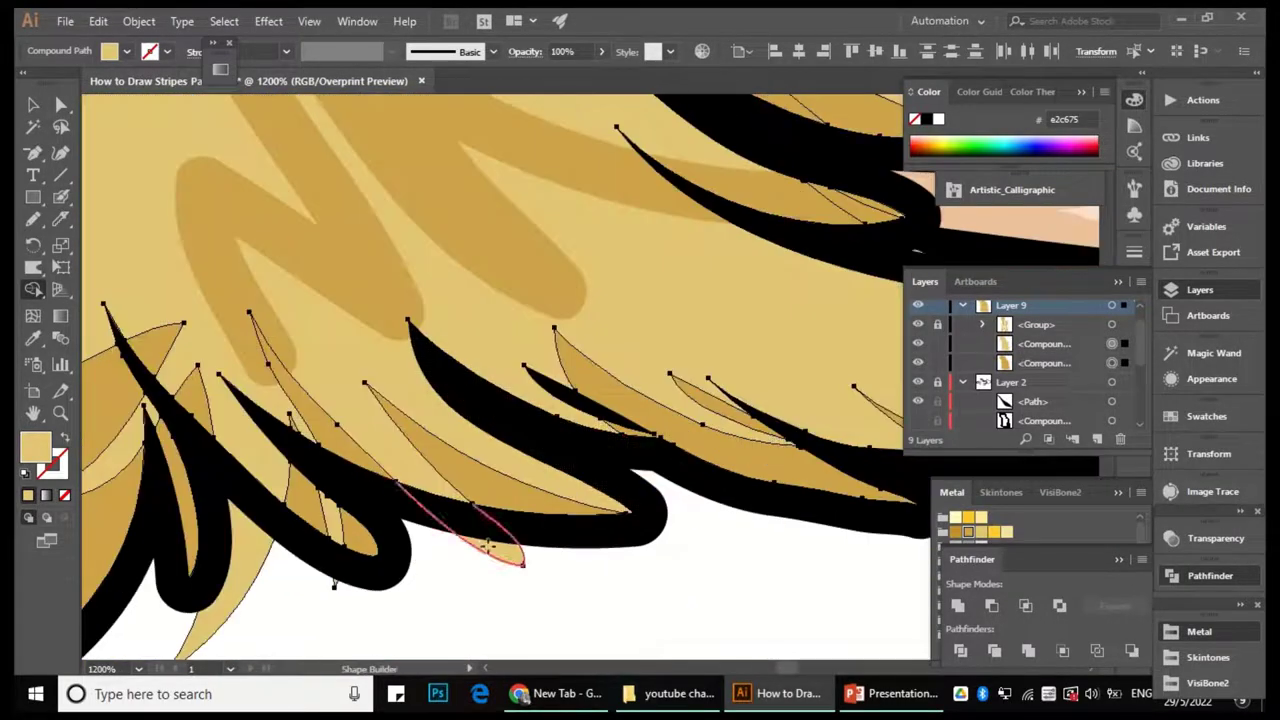
scroll(650, 500, "down", 1)
scroll(626, 500, "down", 1)
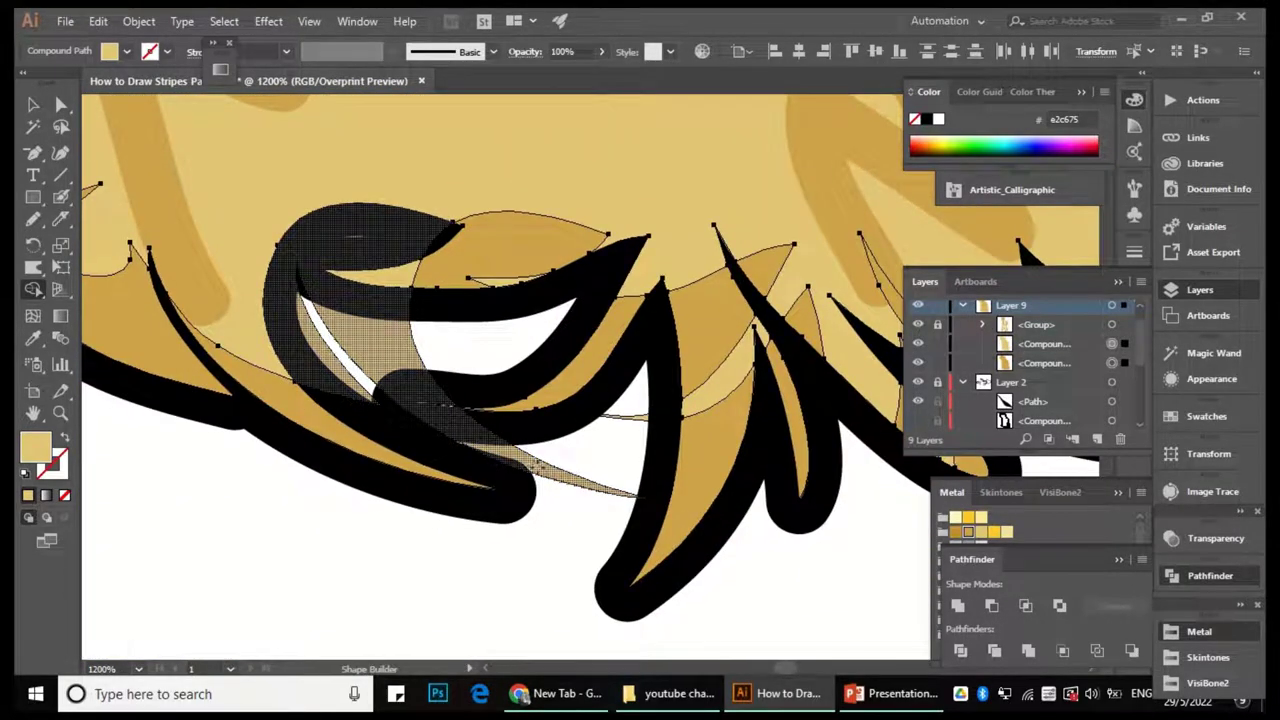
scroll(440, 405, "up", 5)
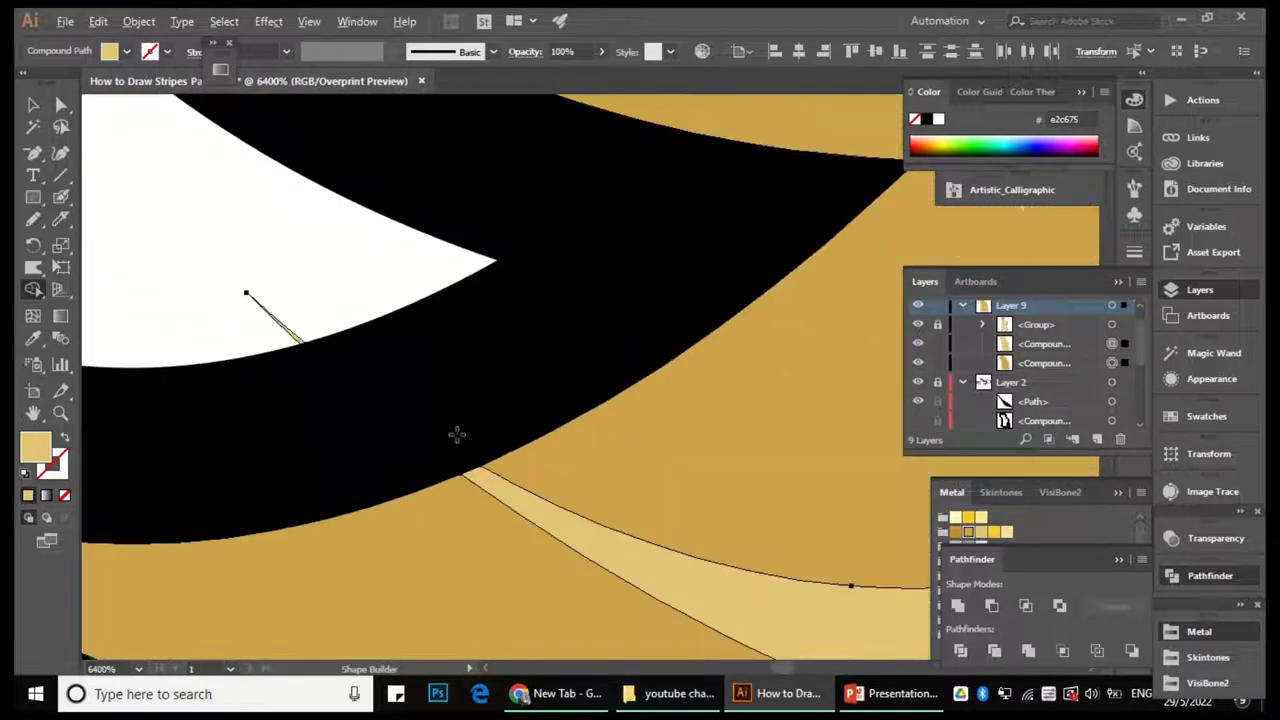
left_click_drag(456, 434, 431, 450)
Deselect the trimmed artwork and lock both fur fills in Layer 9.
key("ctrl+1")
key("a")
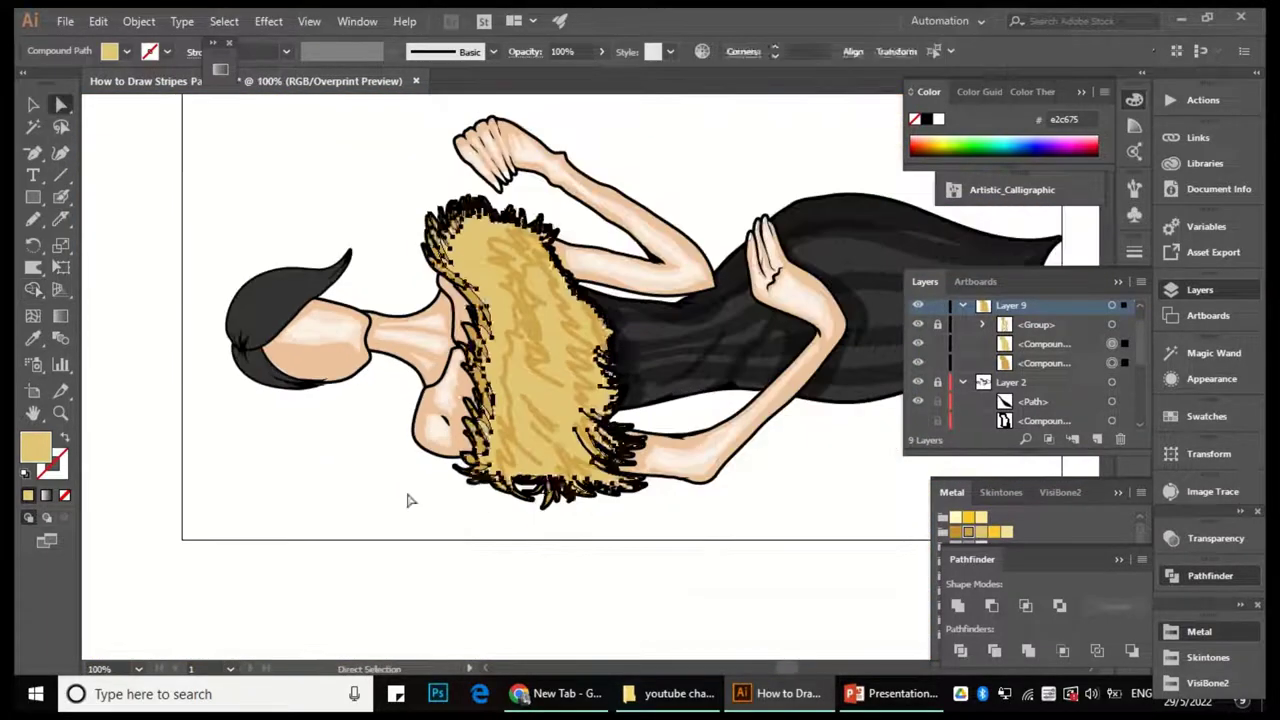
left_click(407, 500)
key("v")
scroll(645, 375, "up", 1)
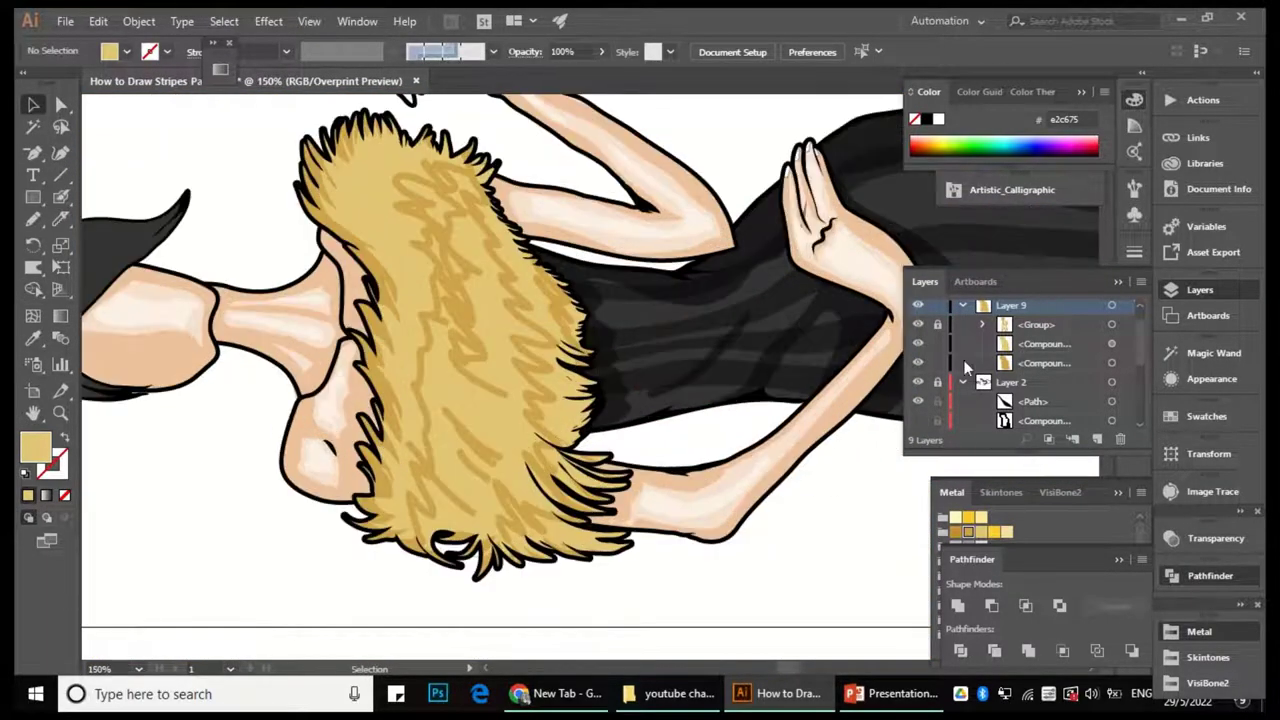
left_click_drag(474, 390, 494, 380)
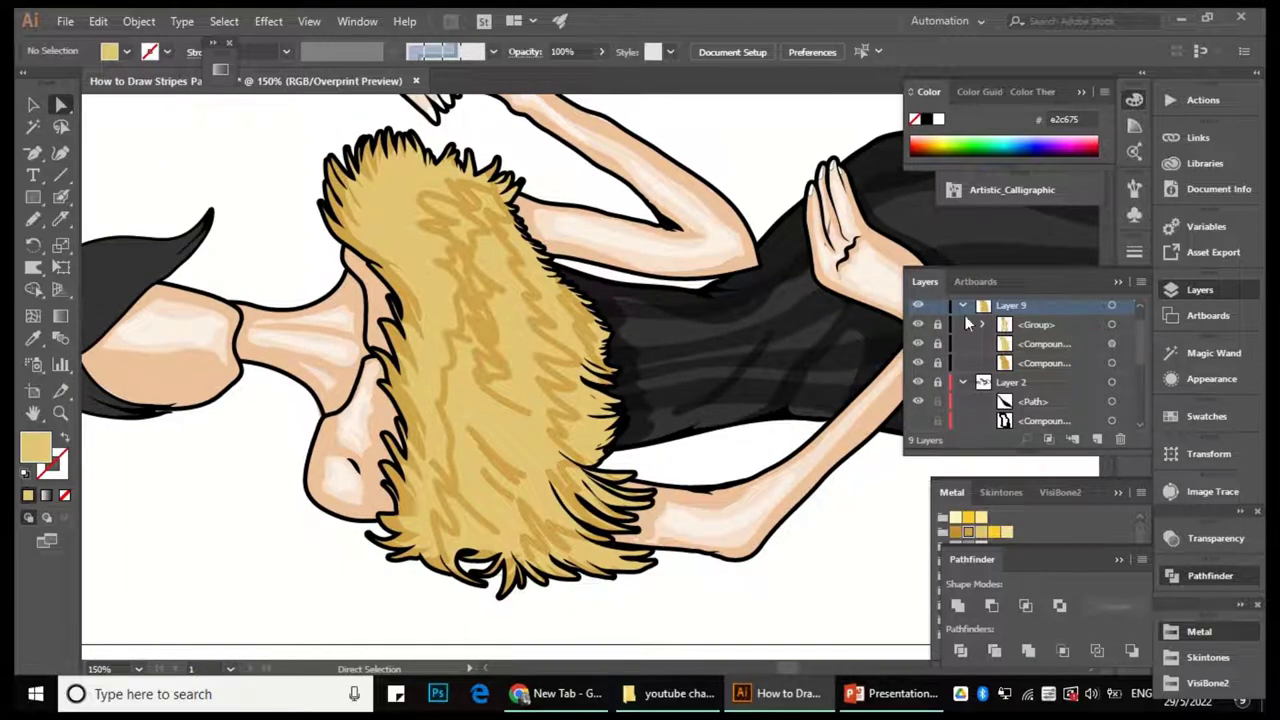
Set the Blob Brush size to 10 pt and choose the darker gold c08329 from the Metal swatches.
double_click(57, 199)
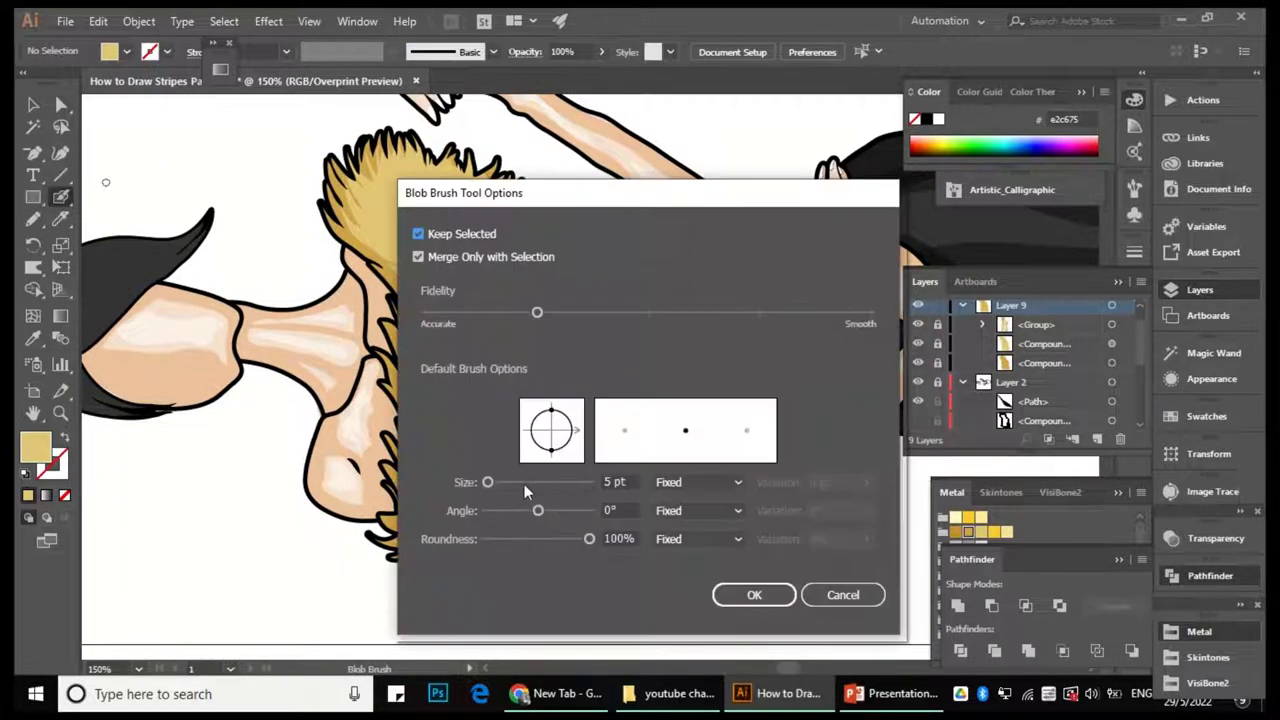
left_click_drag(524, 484, 515, 496)
type("10")
key("Return")
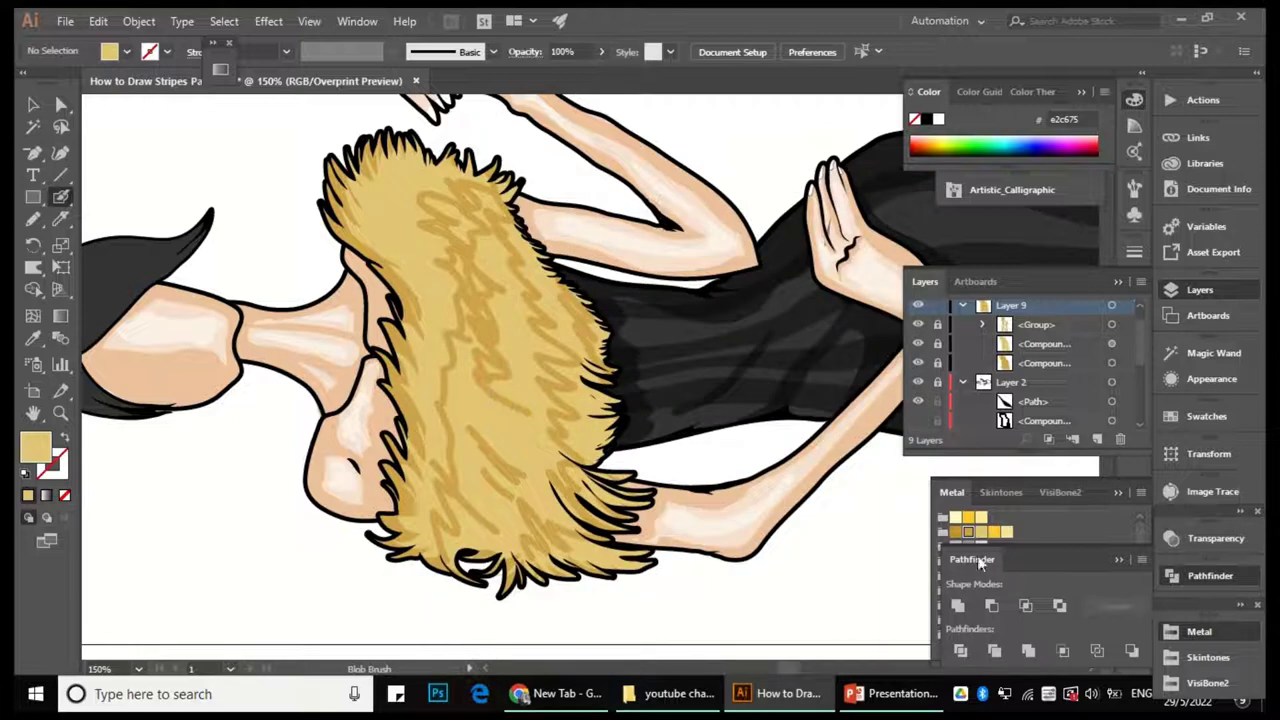
left_click(1117, 560)
left_click(956, 621)
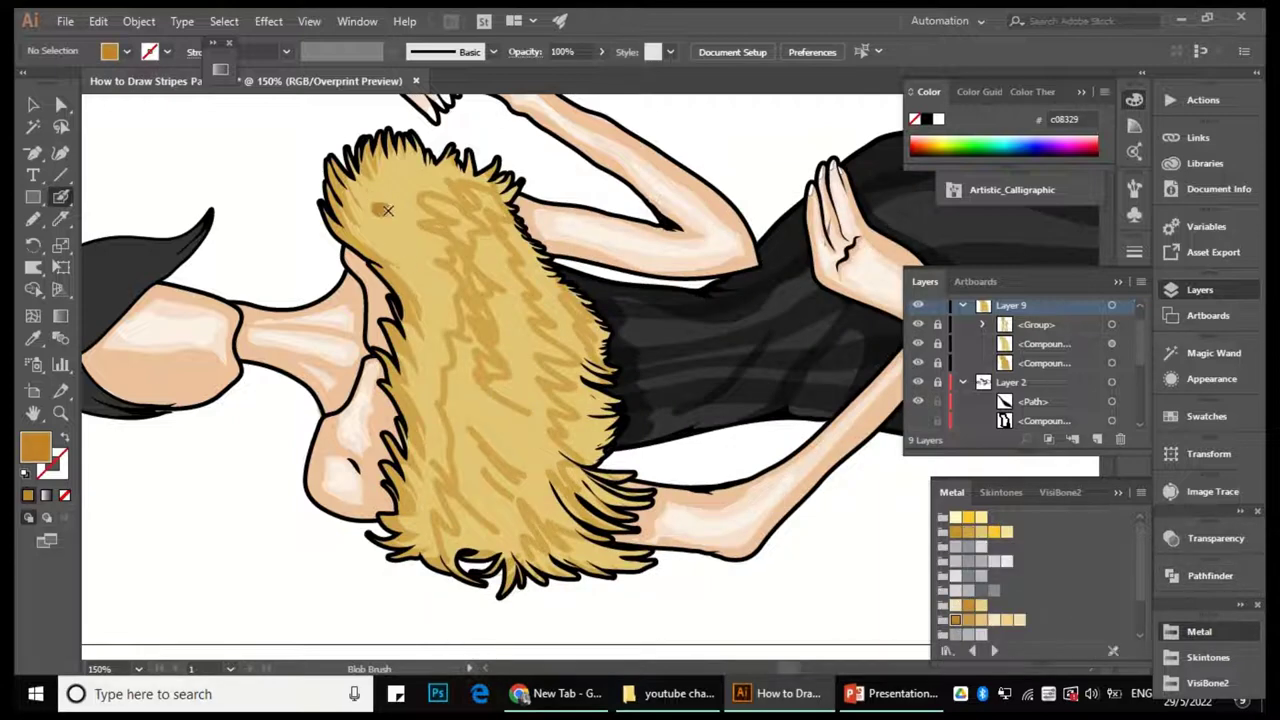
Paint three long wavy shading strokes down the length of the fur in gold c08329.
left_click_drag(442, 428, 440, 515)
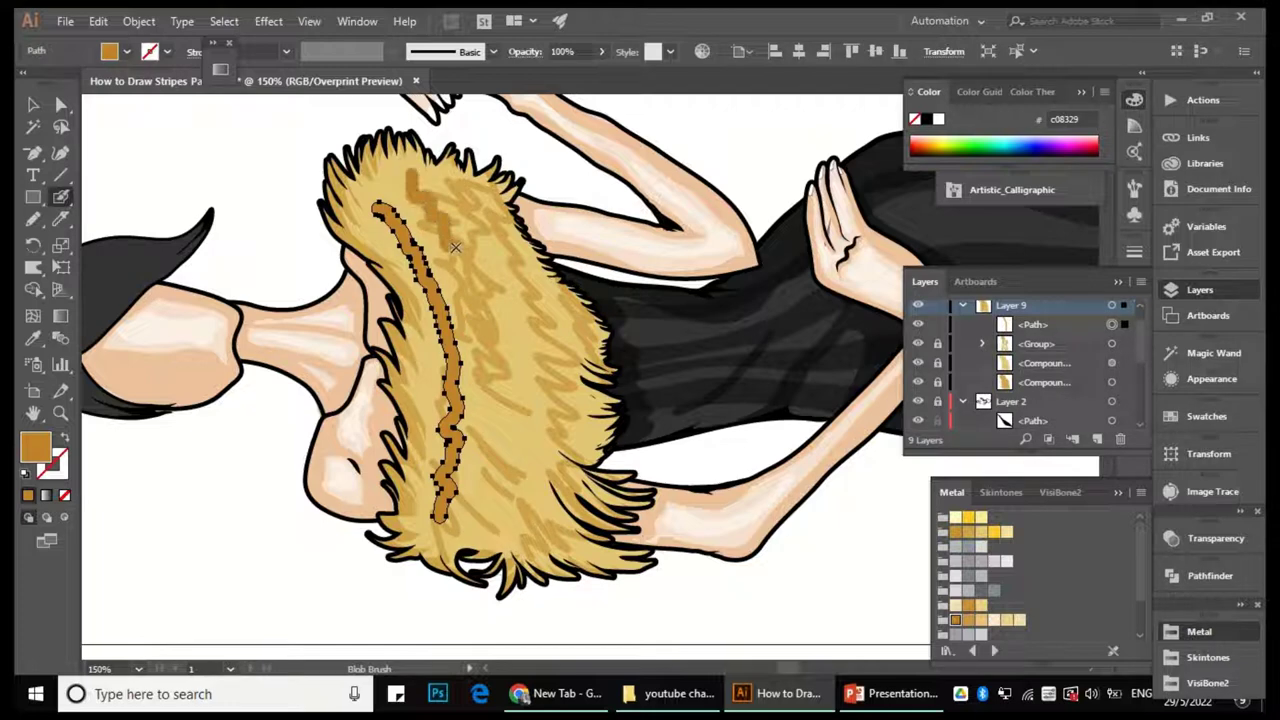
left_click_drag(408, 172, 516, 432)
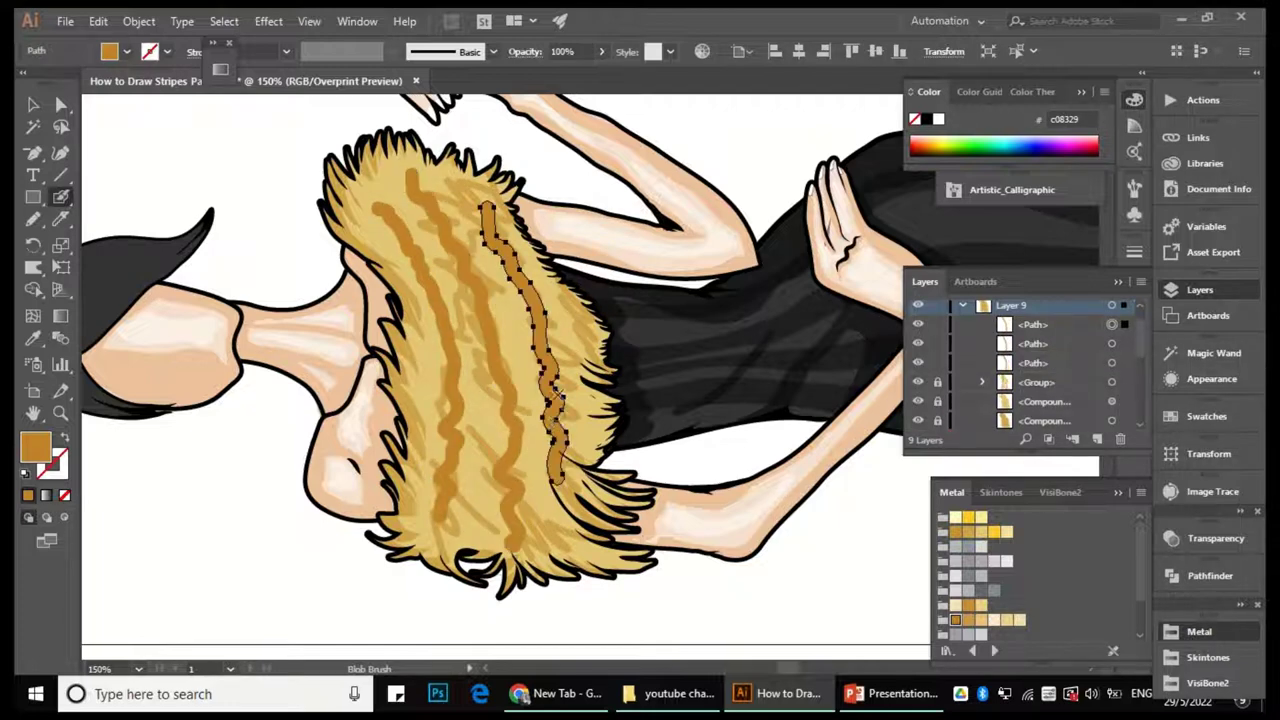
key("ctrl+minus")
Group the c08329 strokes and move the group below the zigzag stroke group in Layer 9.
key("ctrl+g")
left_click_drag(1045, 325, 1040, 352)
key("v")
key("ctrl+shift+a")
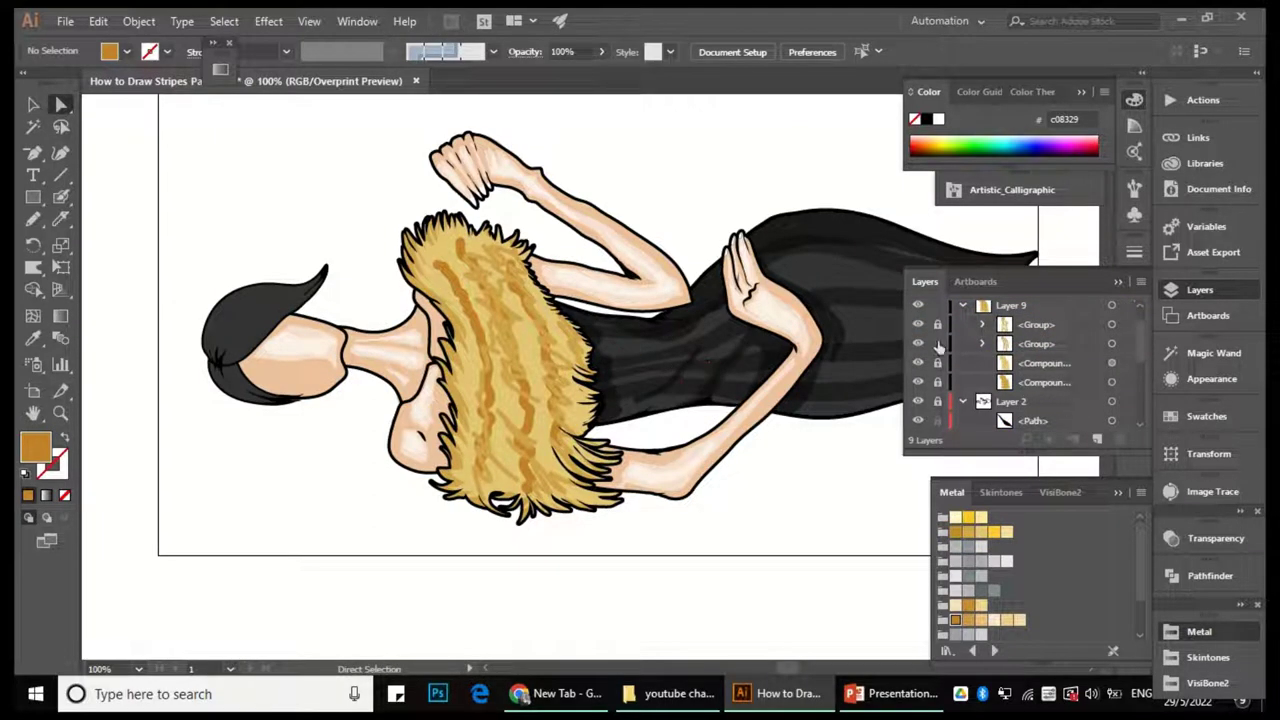
Apply a Radial Blur to the group of long wavy c08329 strokes on the fur.
left_click(1122, 346)
left_click(268, 21)
mouse_move(330, 327)
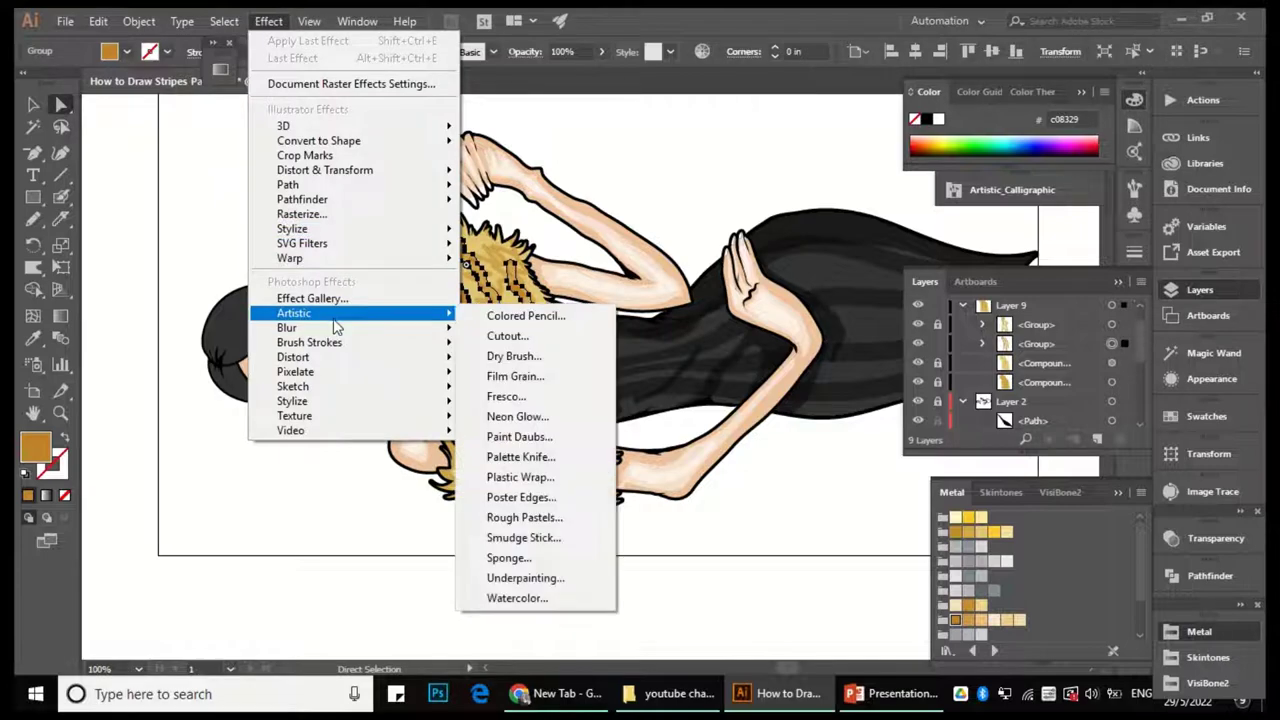
left_click(516, 350)
left_click(1054, 360)
key("ctrl+plus")
key("ctrl+plus")
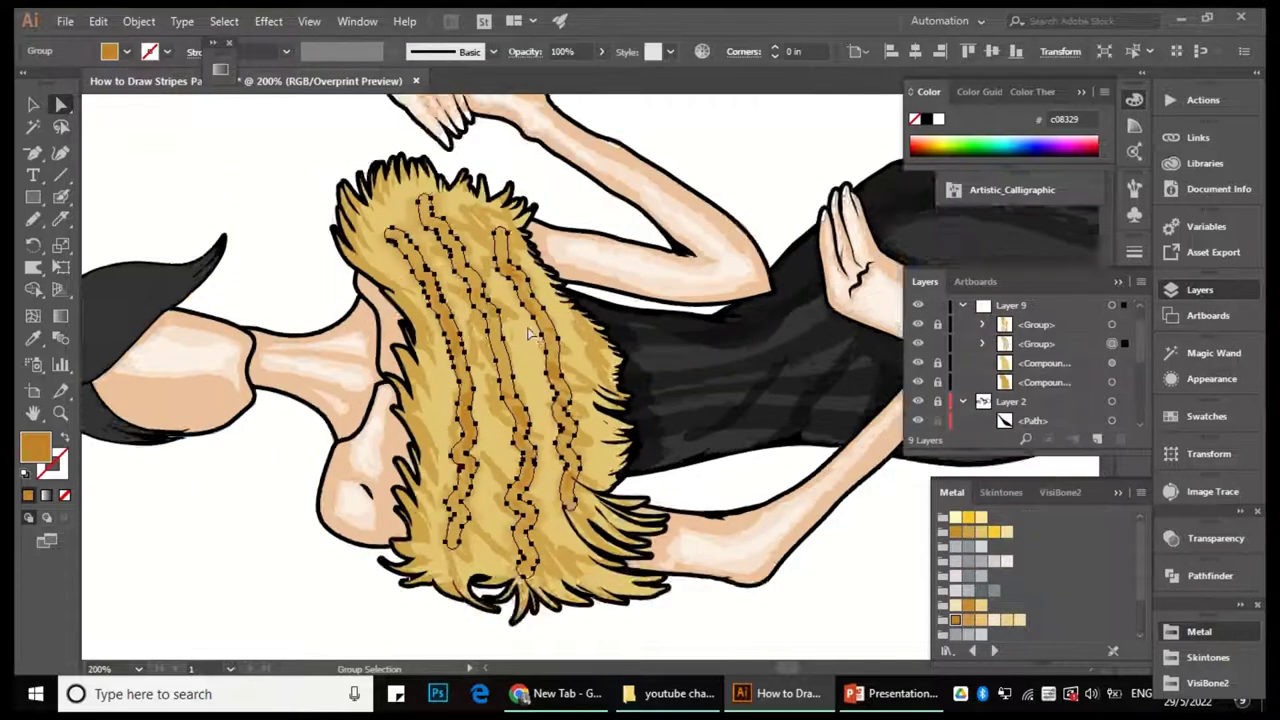
key("ctrl+minus")
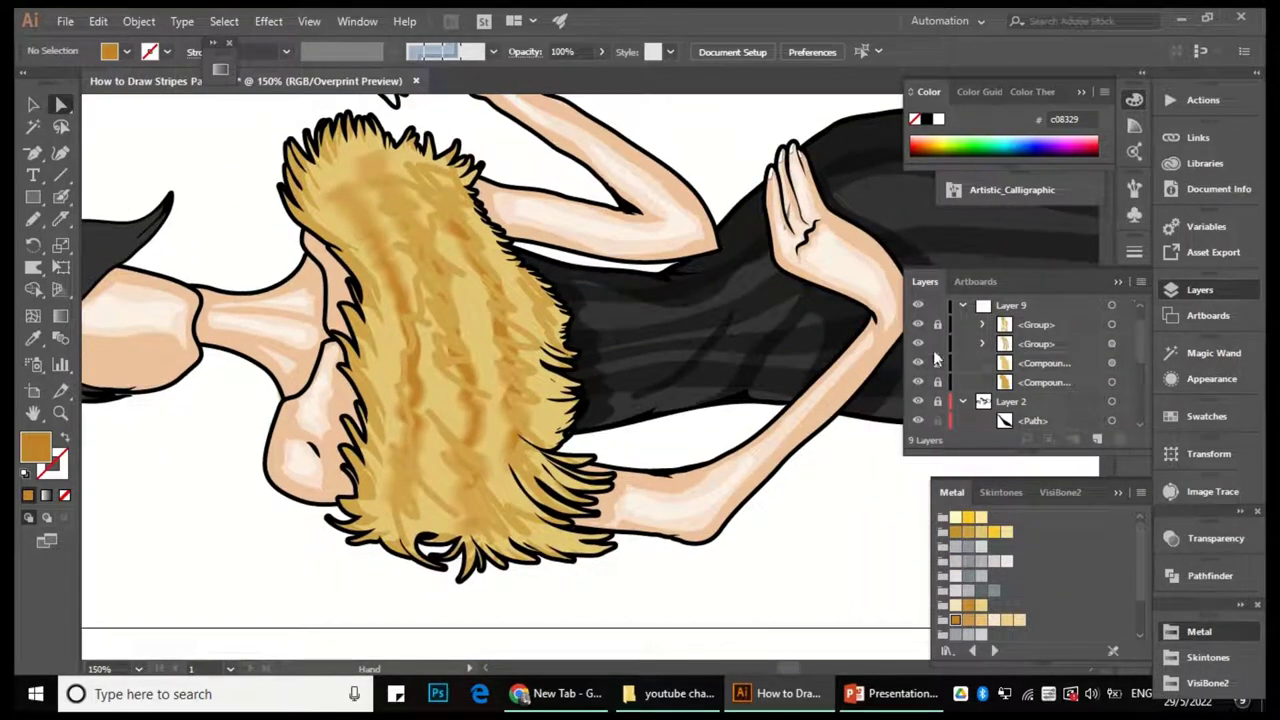
Recolor the zigzag stroke group to brown a16733 and apply a Radial Blur with amount 10, Spin method and Good quality.
key("v")
left_click(450, 350)
scroll(985, 575, "down", 3)
left_click(968, 601)
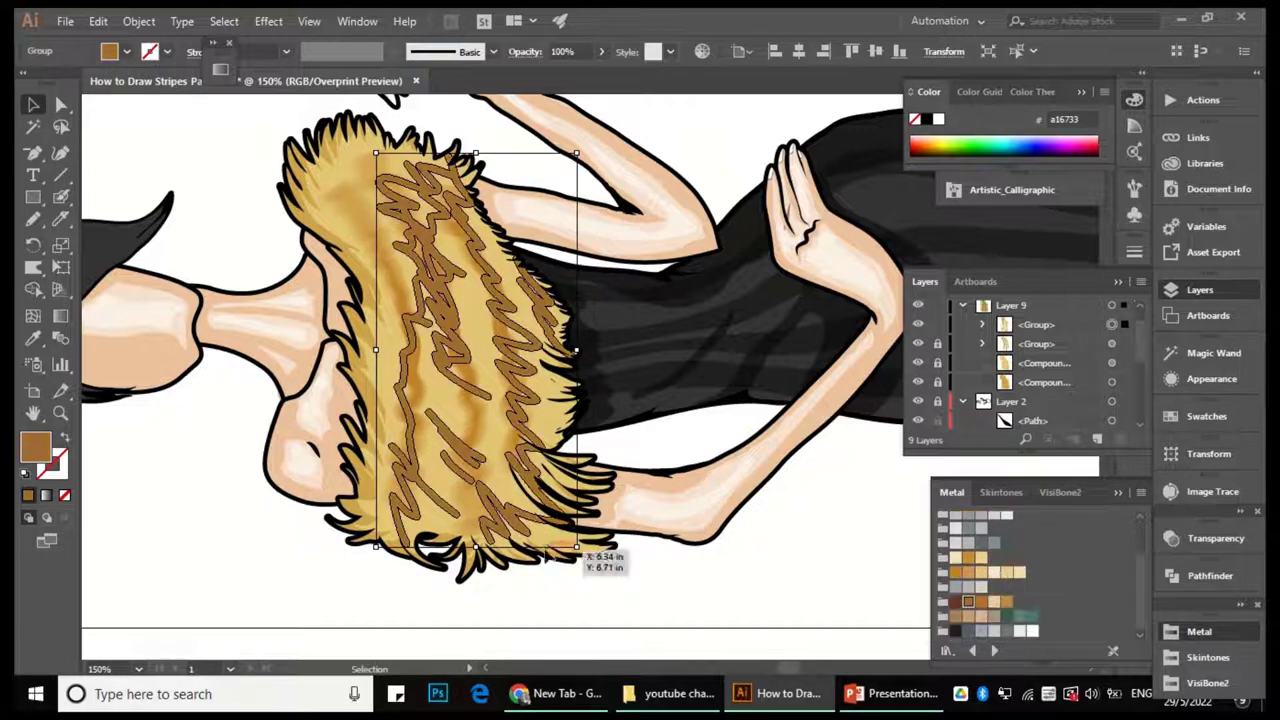
left_click(268, 21)
left_click(300, 58)
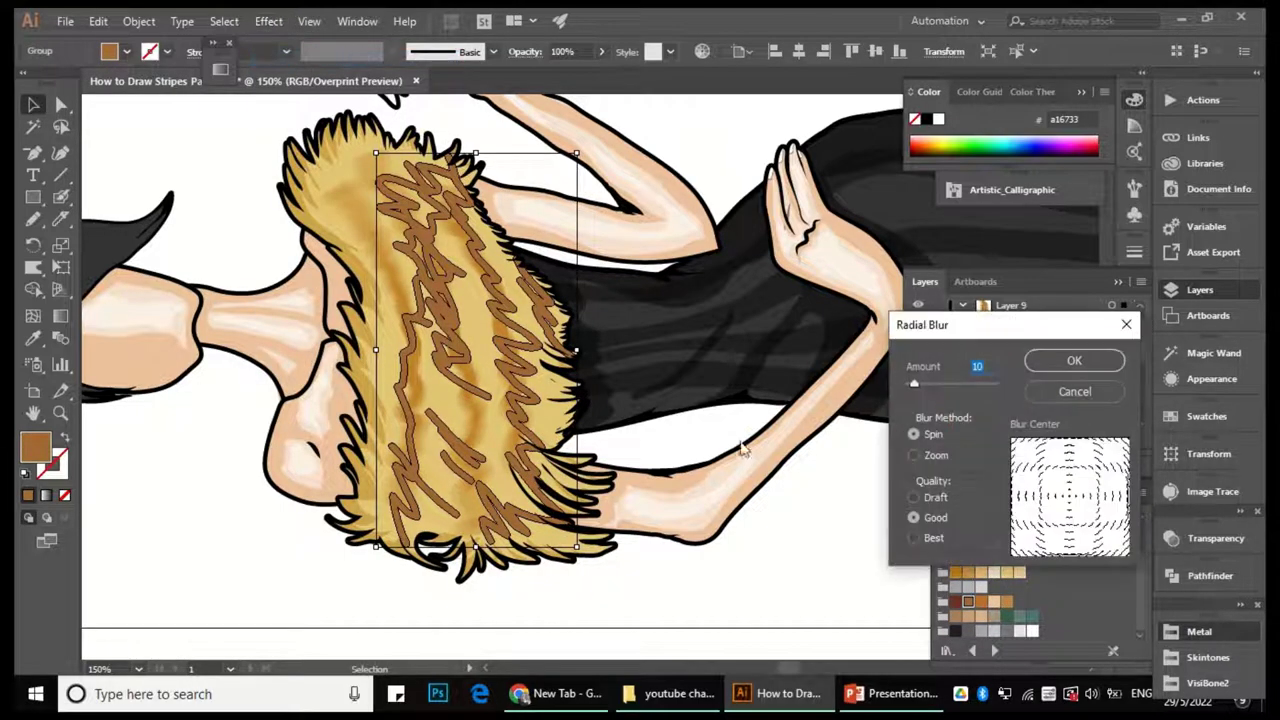
left_click(1058, 368)
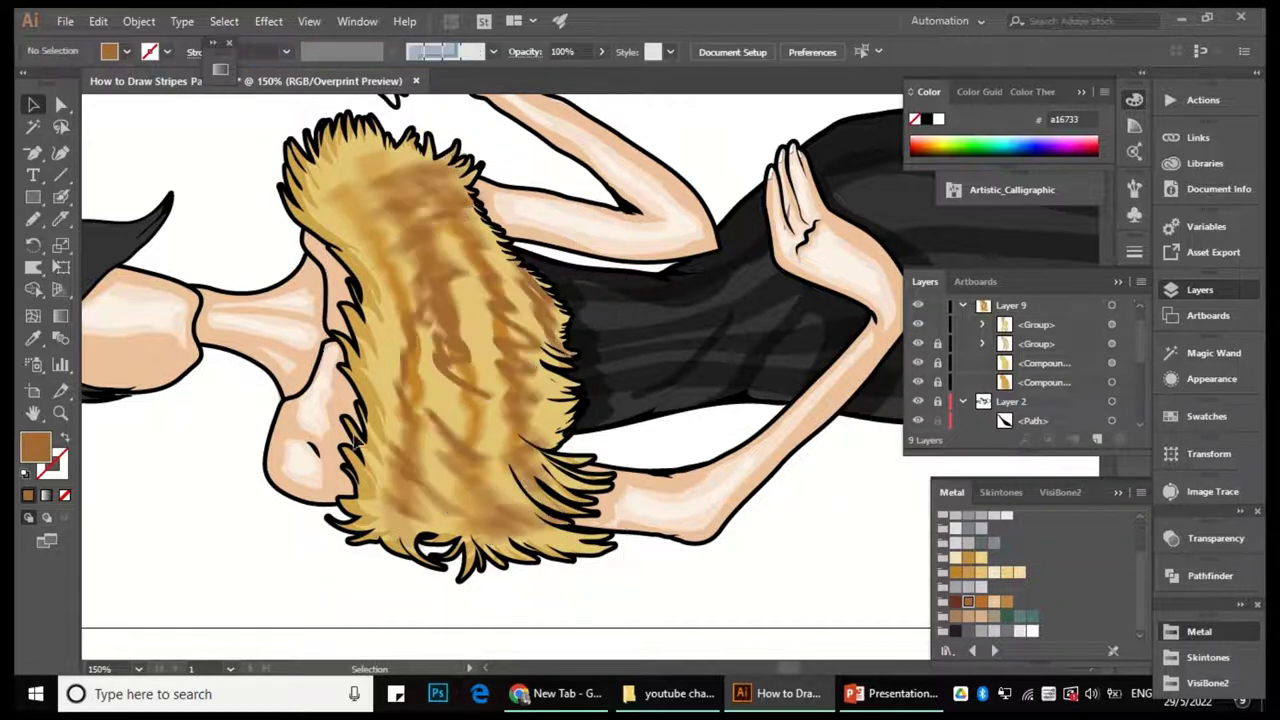
Add a Gaussian Blur with a 2-pixel radius to the brown zigzag stroke group.
key("ctrl+0")
key("ctrl+1")
left_click(224, 21)
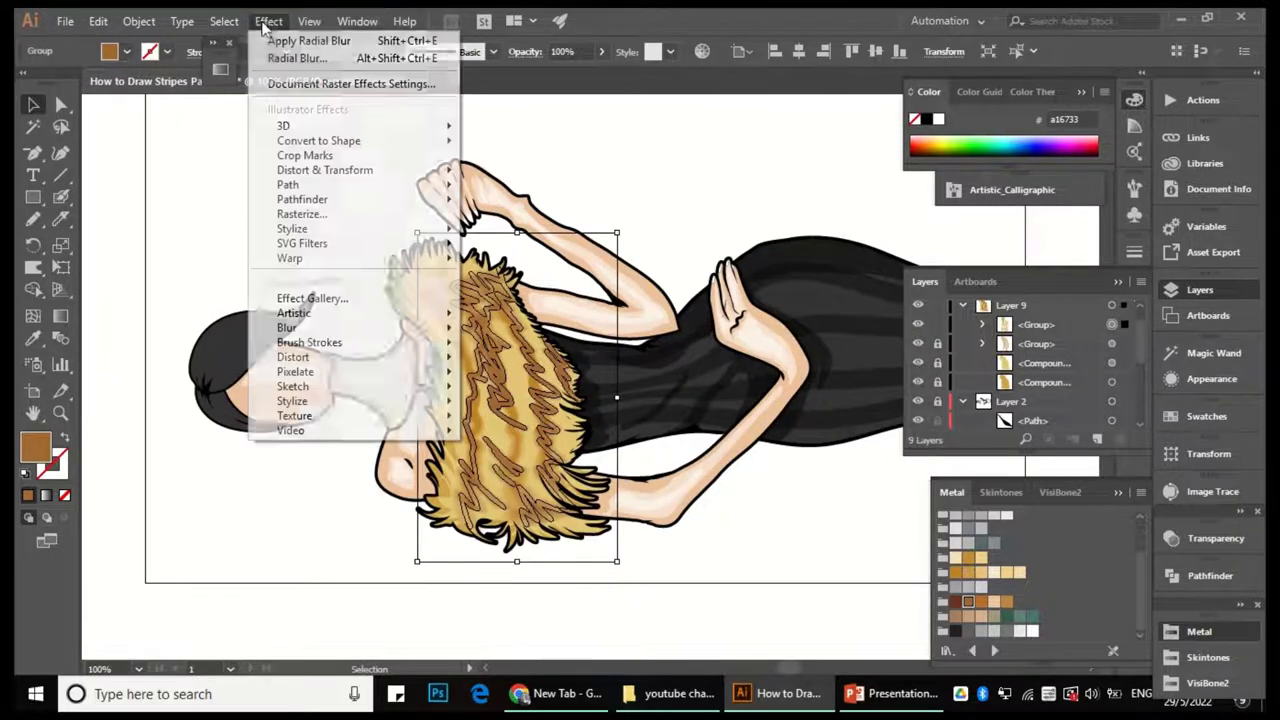
mouse_move(350, 323)
left_click(500, 331)
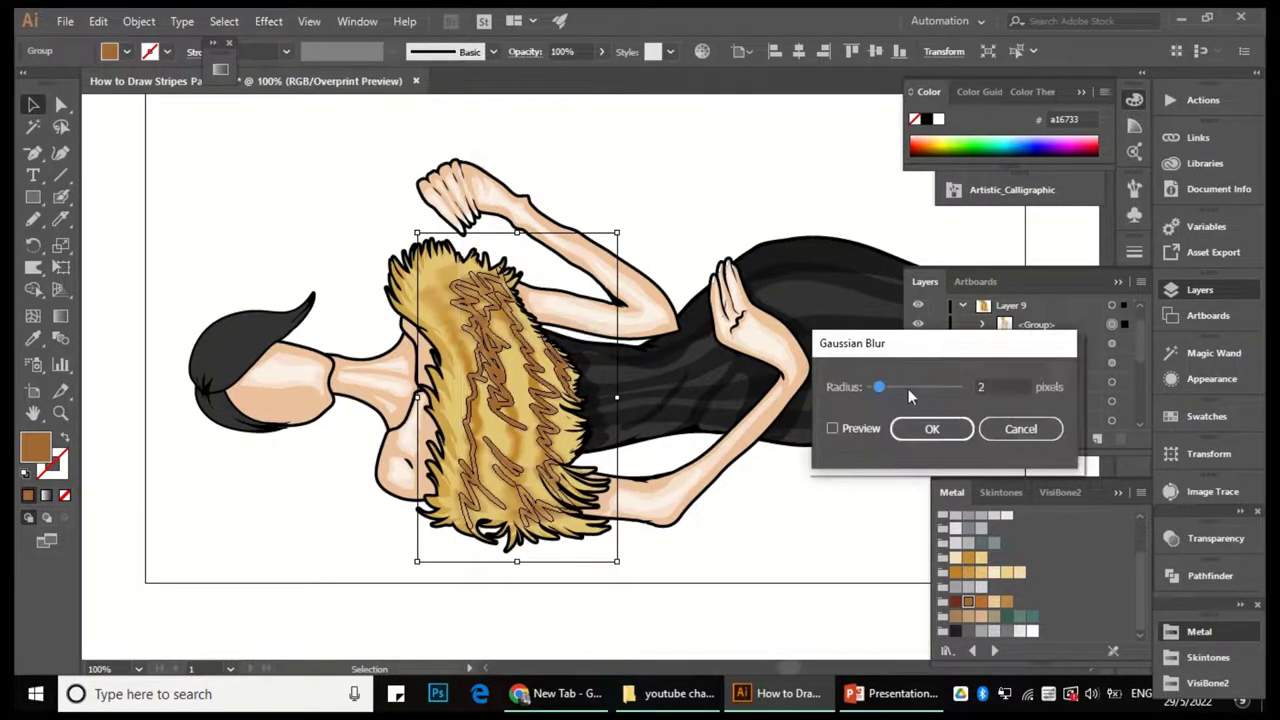
left_click(932, 430)
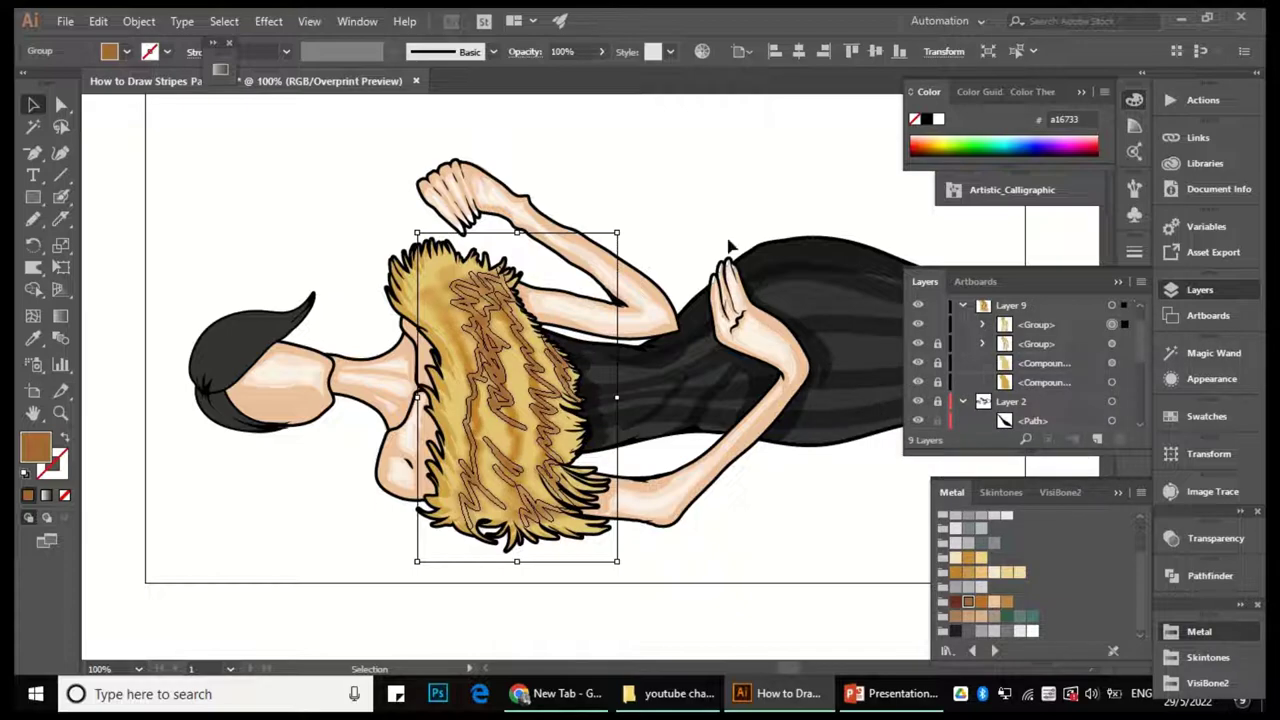
Remove the Radial Blur from the zigzag group's appearance, keep only the Gaussian Blur, and deselect the group.
key("ctrl+plus")
left_click(1212, 379)
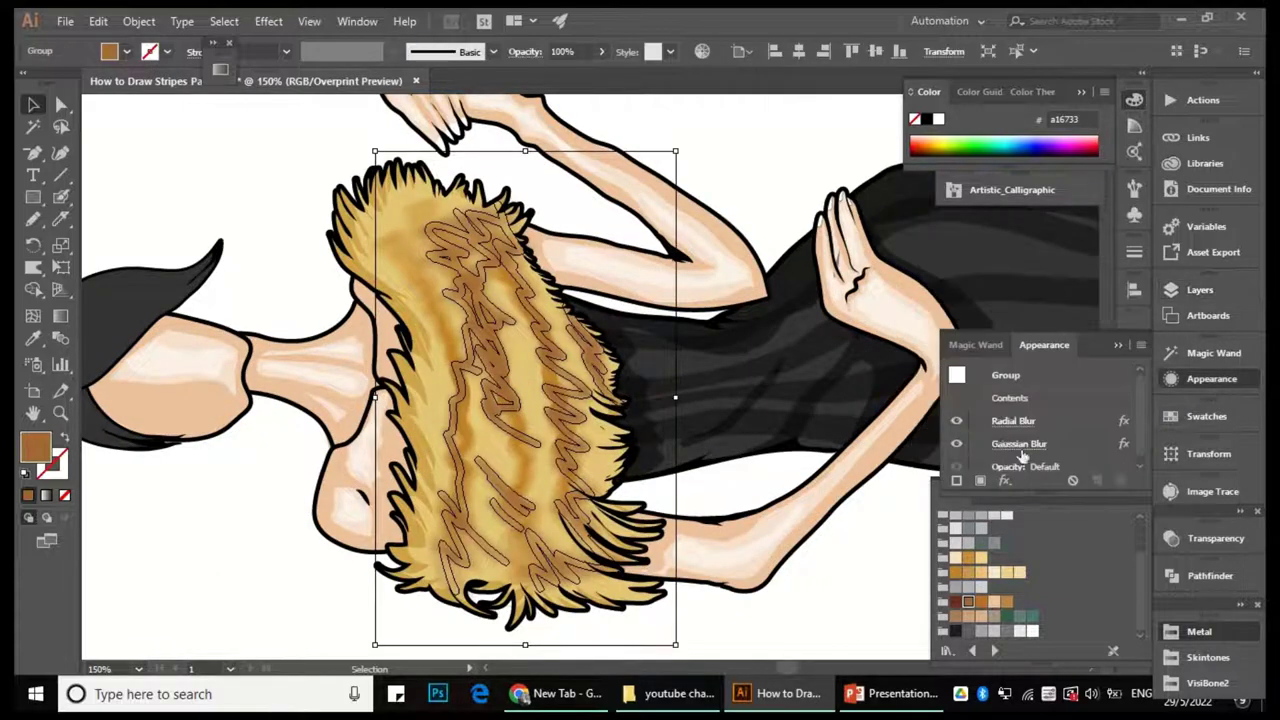
left_click(1012, 414)
left_click(1071, 360)
left_click(1119, 482)
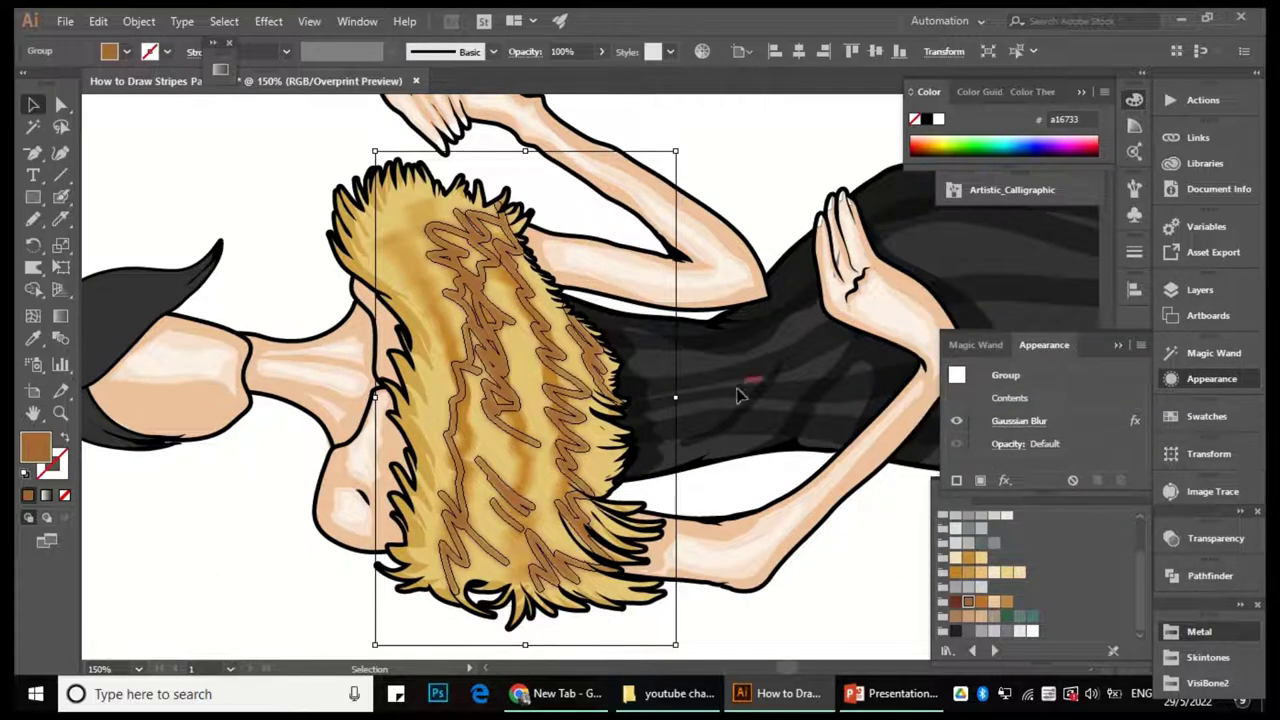
left_click(589, 193)
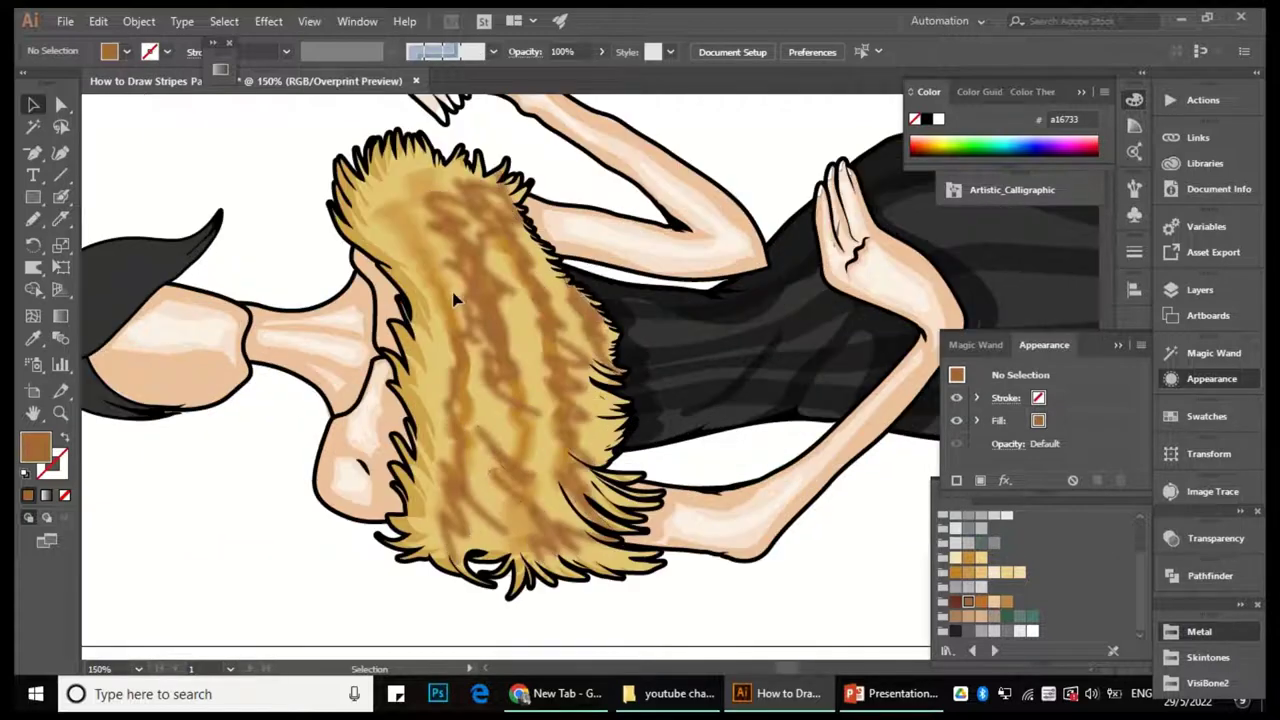
Nudge the blurred zigzag group slightly across the fur and darken its blending through its transparency settings.
left_click(484, 320)
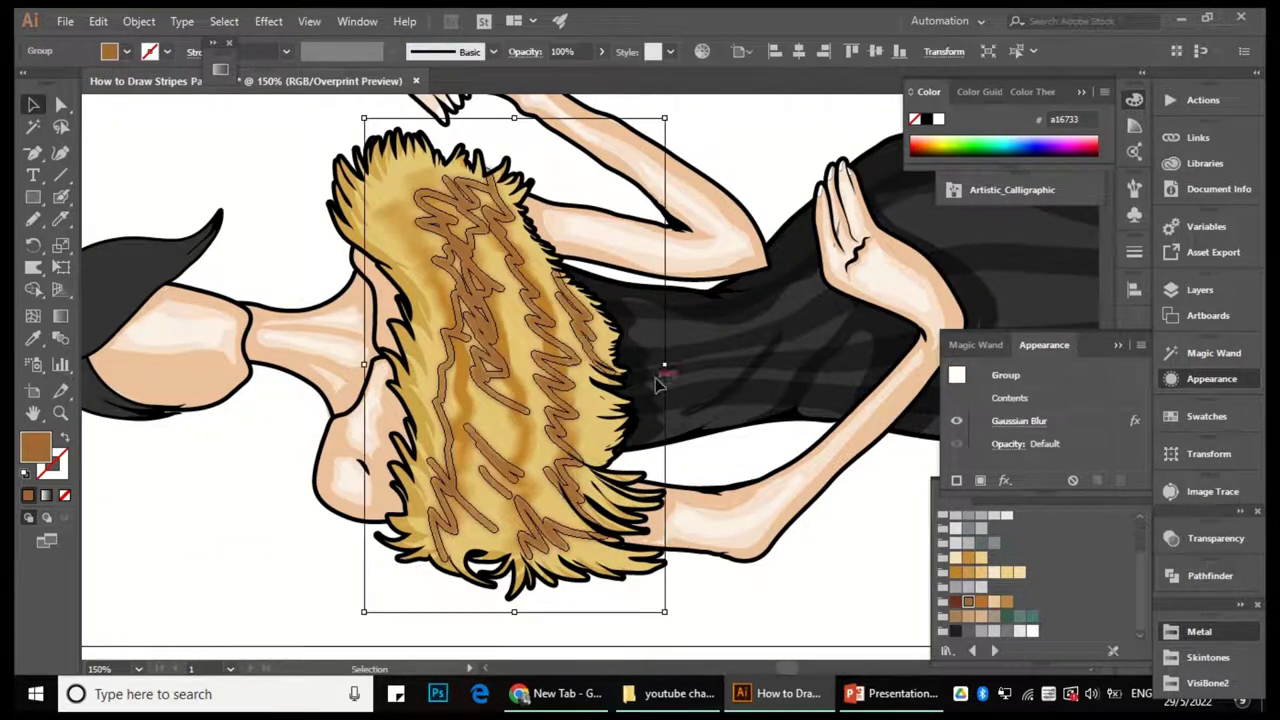
left_click_drag(620, 358, 614, 358)
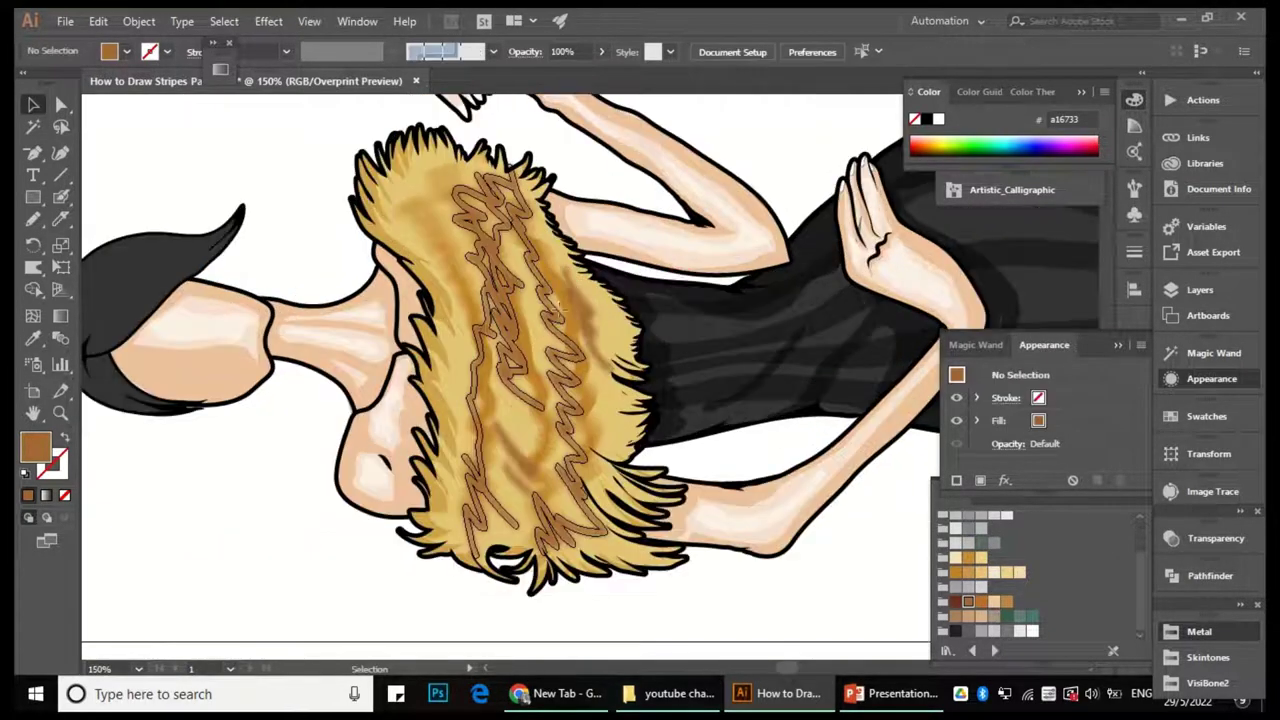
left_click(522, 51)
left_click(580, 368)
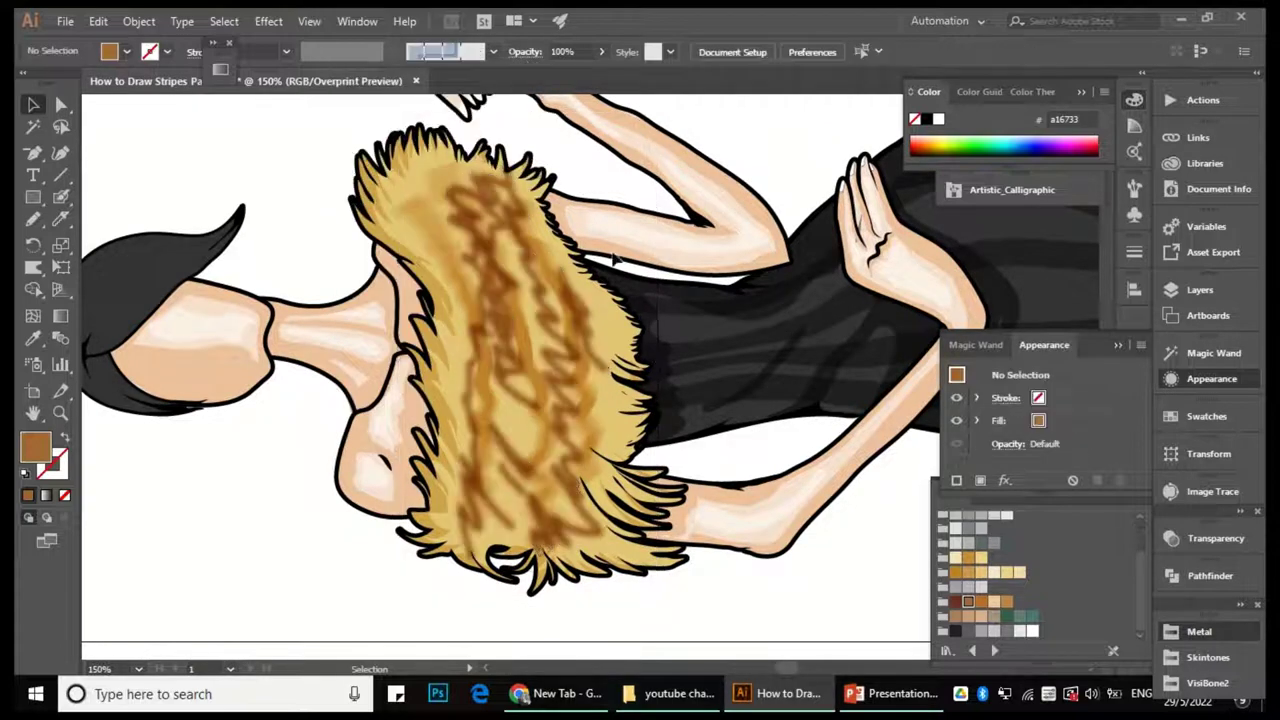
Redraw the top and upper right outline of the zigzag shading with the Pencil tool, merging its strokes into a broad brown patch.
left_click(580, 368)
key("n")
key("ctrl+plus")
key("ctrl+plus")
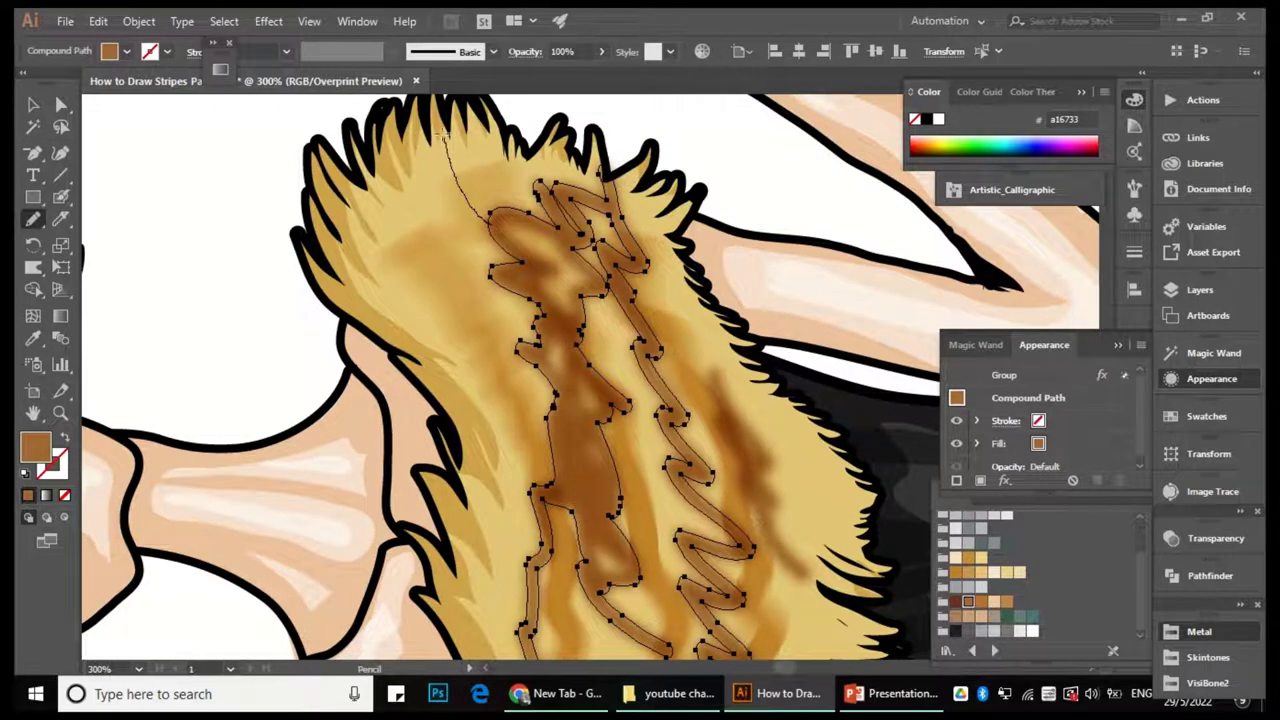
scroll(524, 181, "down", 3)
scroll(503, 241, "right", 3)
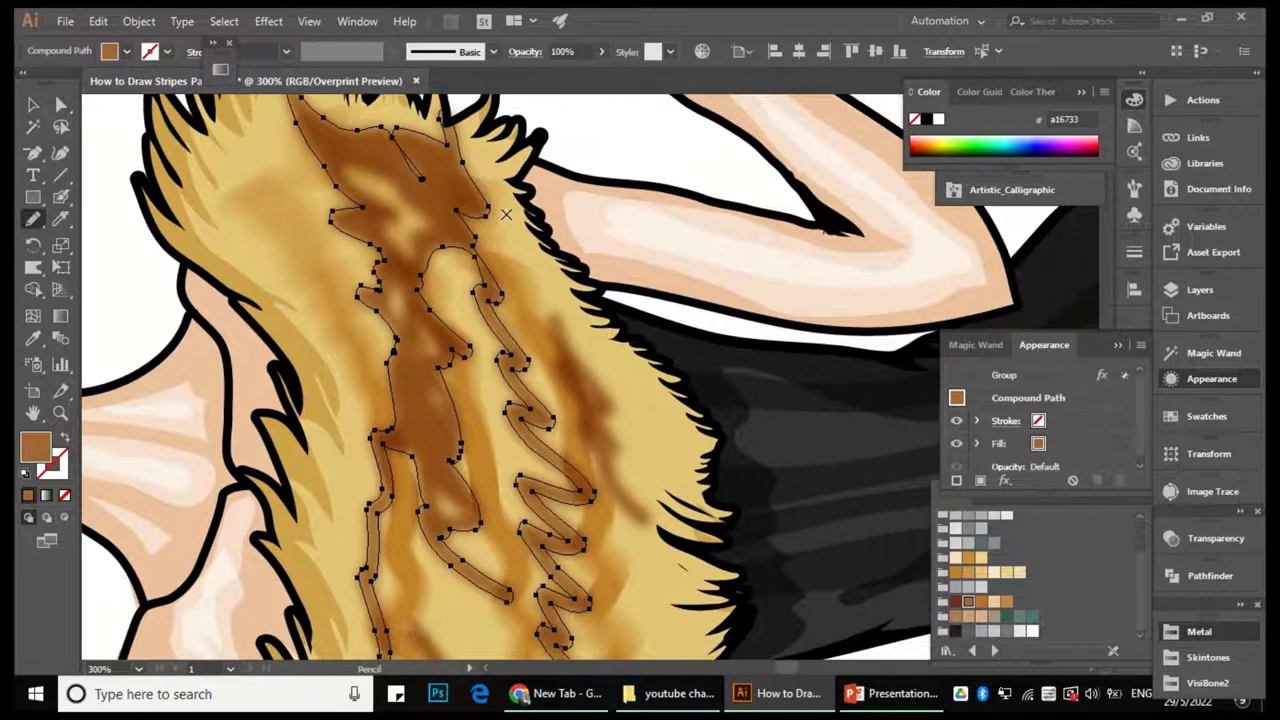
left_click_drag(620, 491, 606, 488)
Reshape the outer edge of the right-hand zigzag strand with the Pencil tool down to the fur's lower fringe.
scroll(513, 278, "down", 5)
scroll(513, 278, "right", 2)
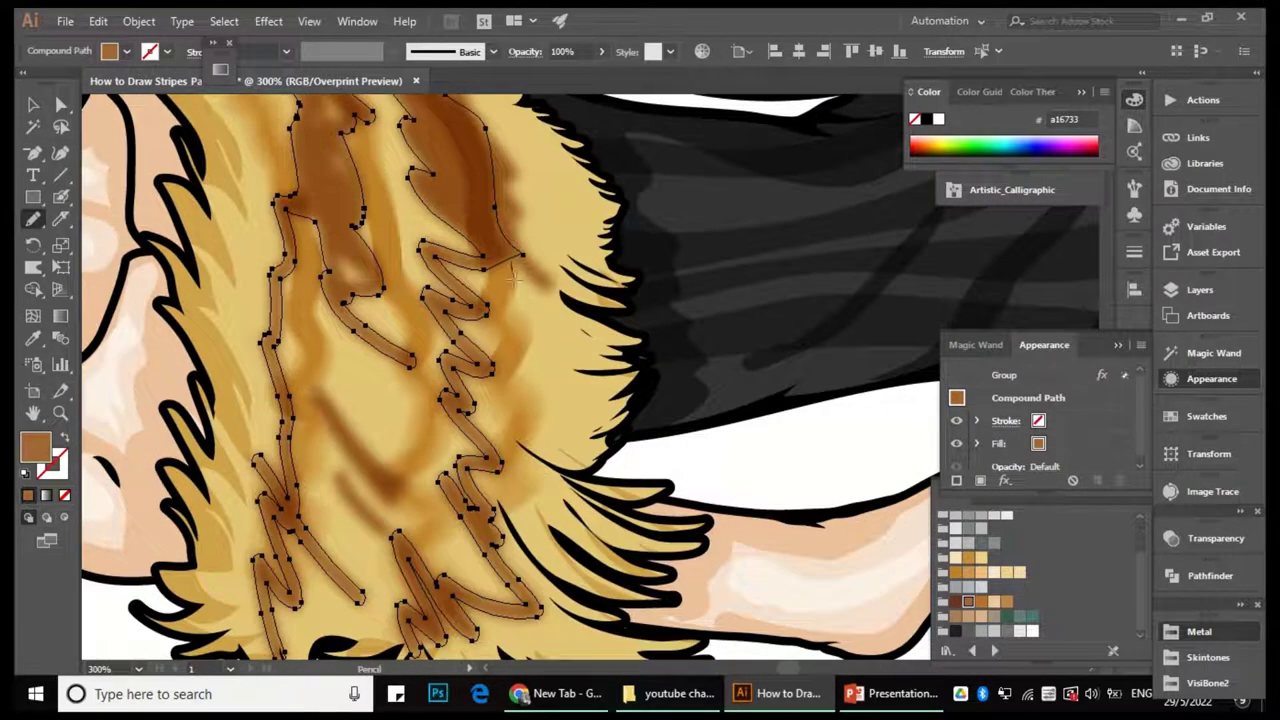
left_click_drag(535, 431, 505, 448)
scroll(510, 337, "down", 3)
scroll(510, 337, "right", 1)
left_click_drag(512, 390, 468, 378)
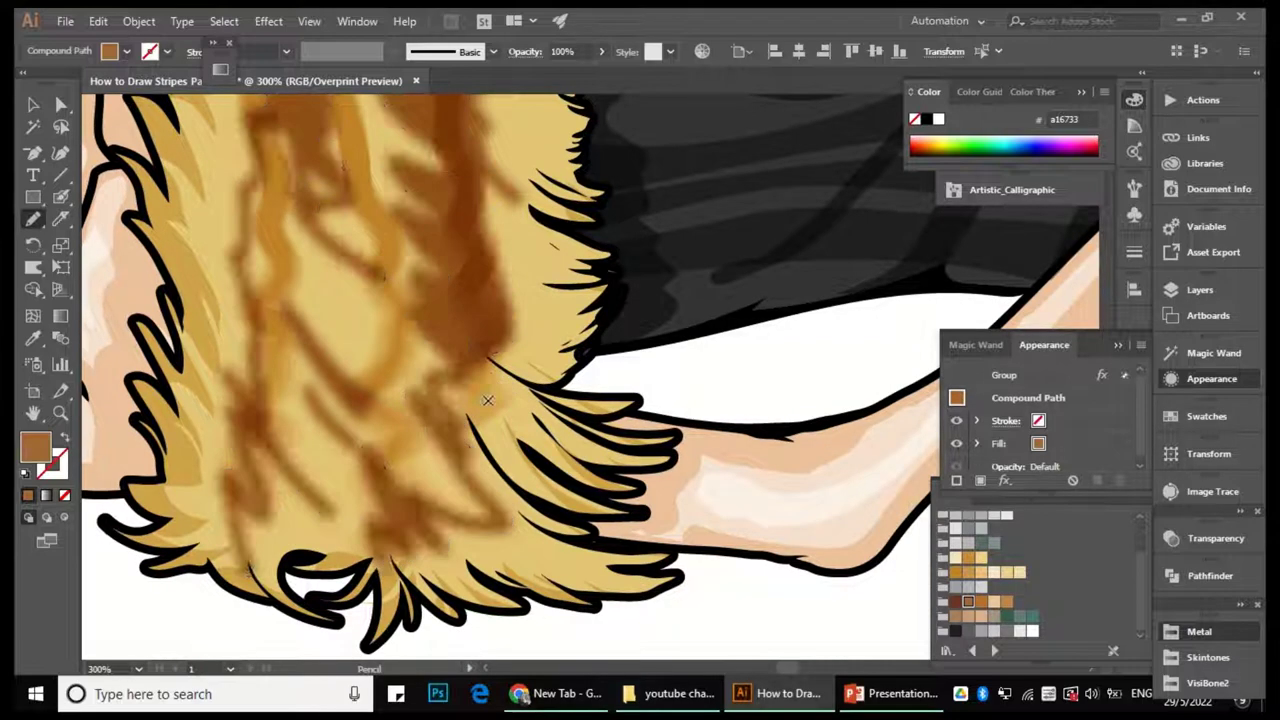
Redraw the inner edge of the right-hand strand with the Pencil tool, from the lower fringe up past the fur's middle, to widen it.
scroll(548, 420, "down", 5)
scroll(548, 420, "left", 2)
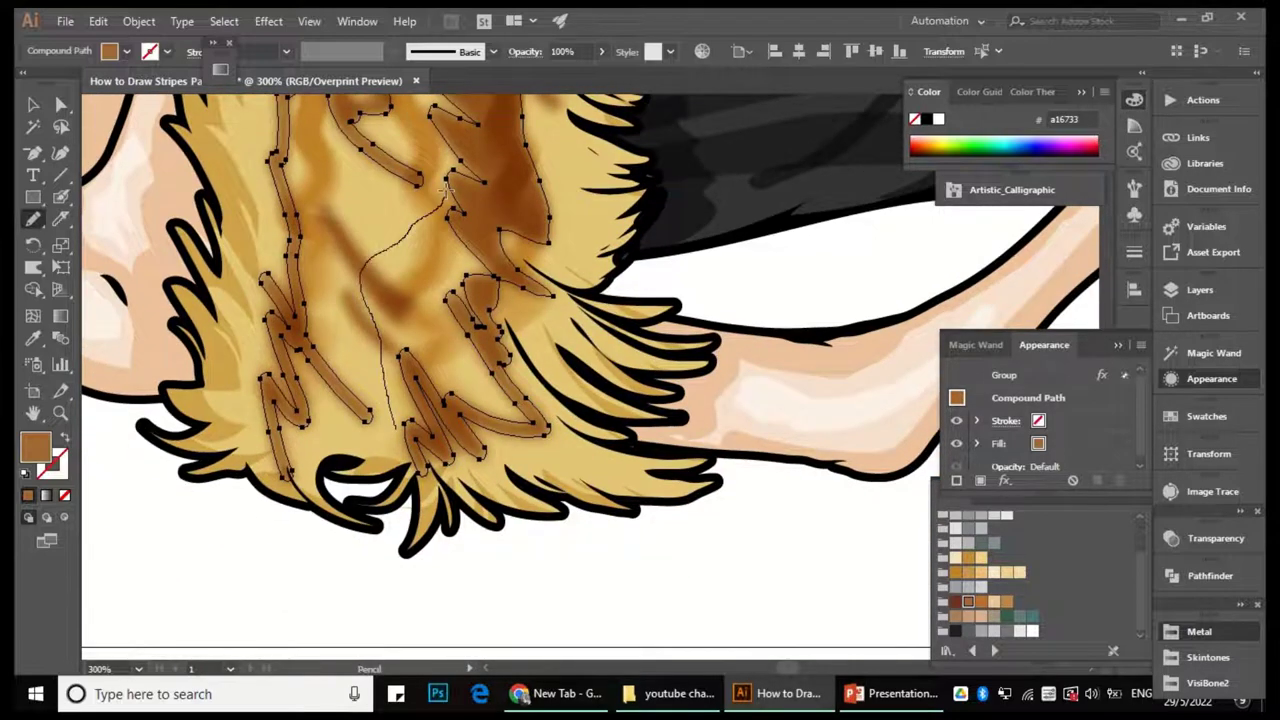
left_click_drag(447, 188, 444, 196)
scroll(546, 403, "up", 3)
scroll(546, 403, "left", 2)
left_click_drag(510, 281, 508, 202)
Reshape the left-hand strand with the Pencil tool, filling its middle and smoothing its outline near the lower fringe.
scroll(608, 383, "left", 3)
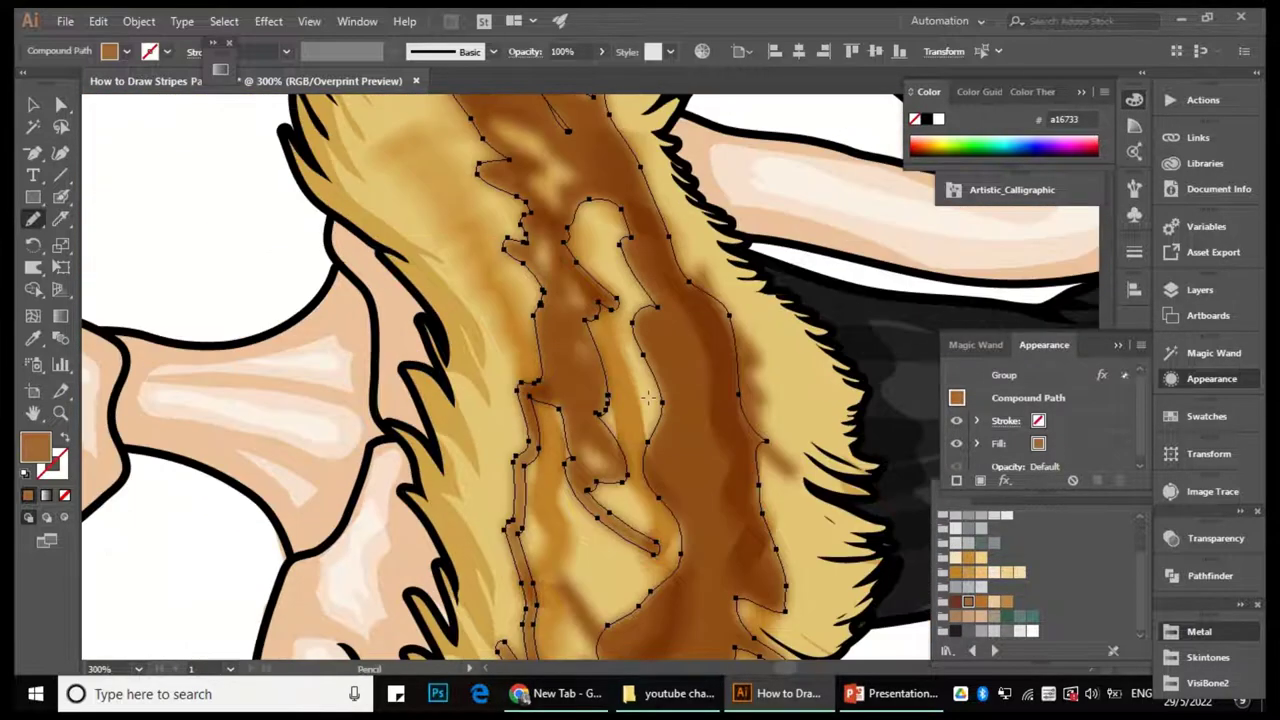
scroll(608, 383, "down", 1)
left_click_drag(607, 523, 574, 439)
scroll(574, 439, "down", 3)
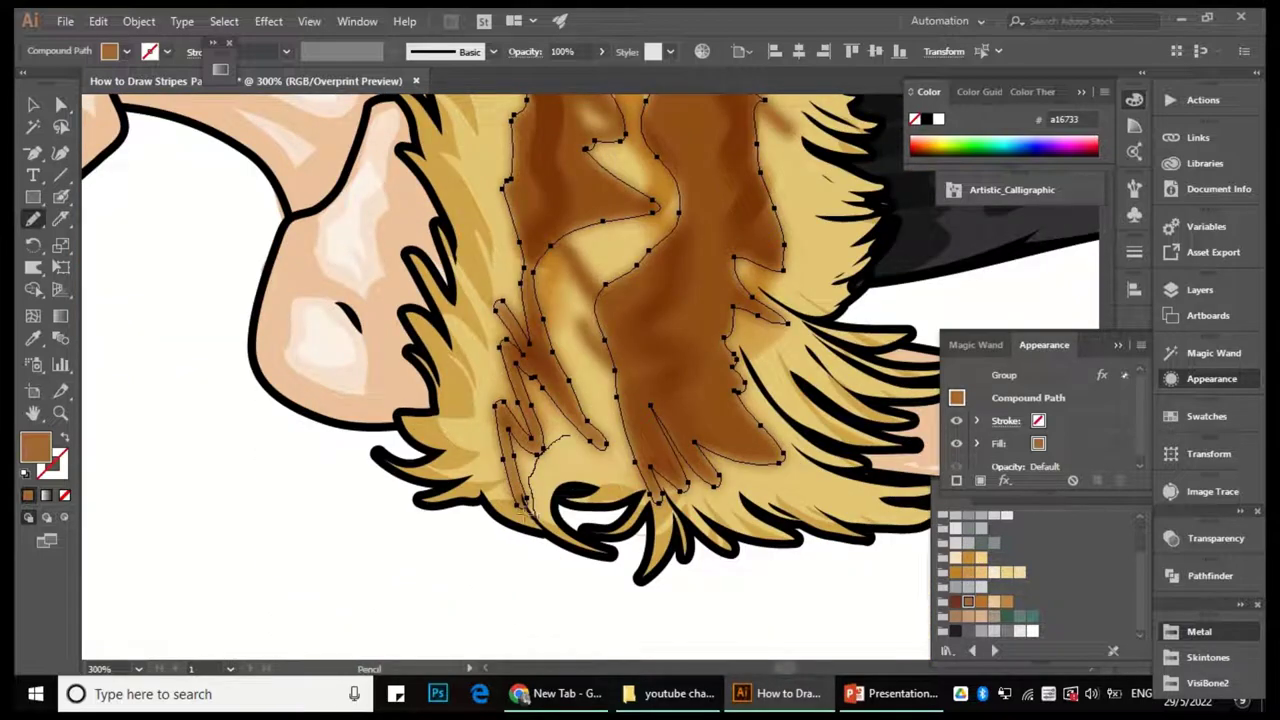
Deselect the reshaped brown shading and lock its group in Layer 9.
key("ctrl+0")
left_click(60, 102)
key("ctrl+shift+a")
scroll(514, 523, "up", 3)
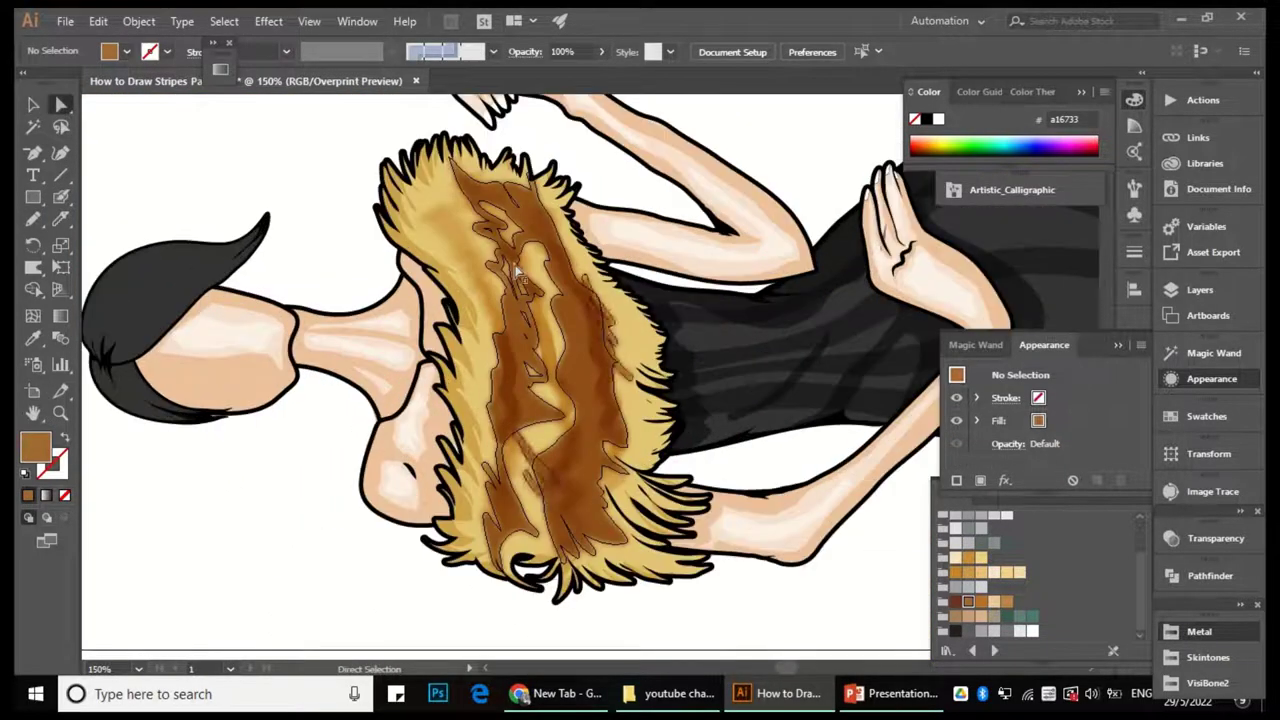
scroll(518, 270, "down", 2)
left_click(1199, 289)
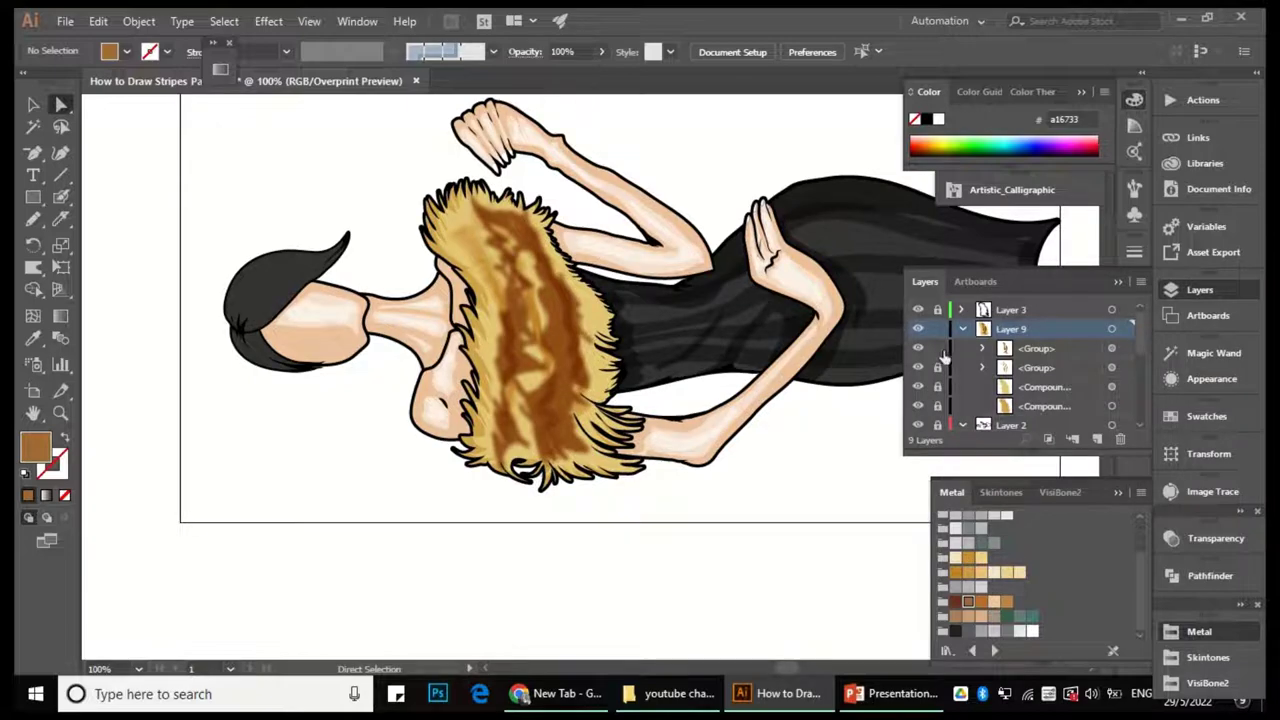
scroll(629, 407, "right", 1)
Draw short curved hair strokes with the Pencil tool over the upper part of the brown shading.
left_click(33, 219)
scroll(455, 168, "up", 3)
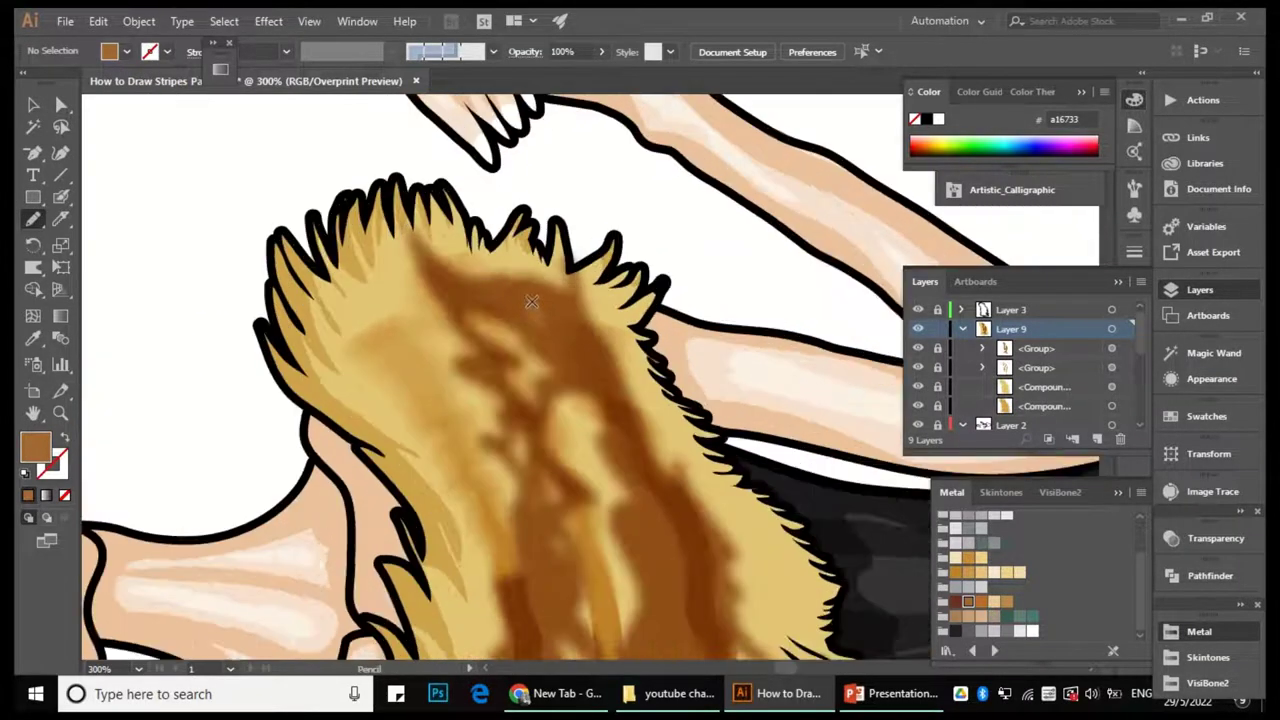
mouse_move(538, 334)
left_mouse_down()
mouse_move(605, 307)
mouse_move(650, 372)
mouse_move(639, 384)
mouse_move(562, 334)
left_mouse_up()
left_click_drag(583, 432, 633, 448)
scroll(617, 476, "down", 3)
scroll(617, 476, "right", 1)
left_click_drag(567, 350, 606, 345)
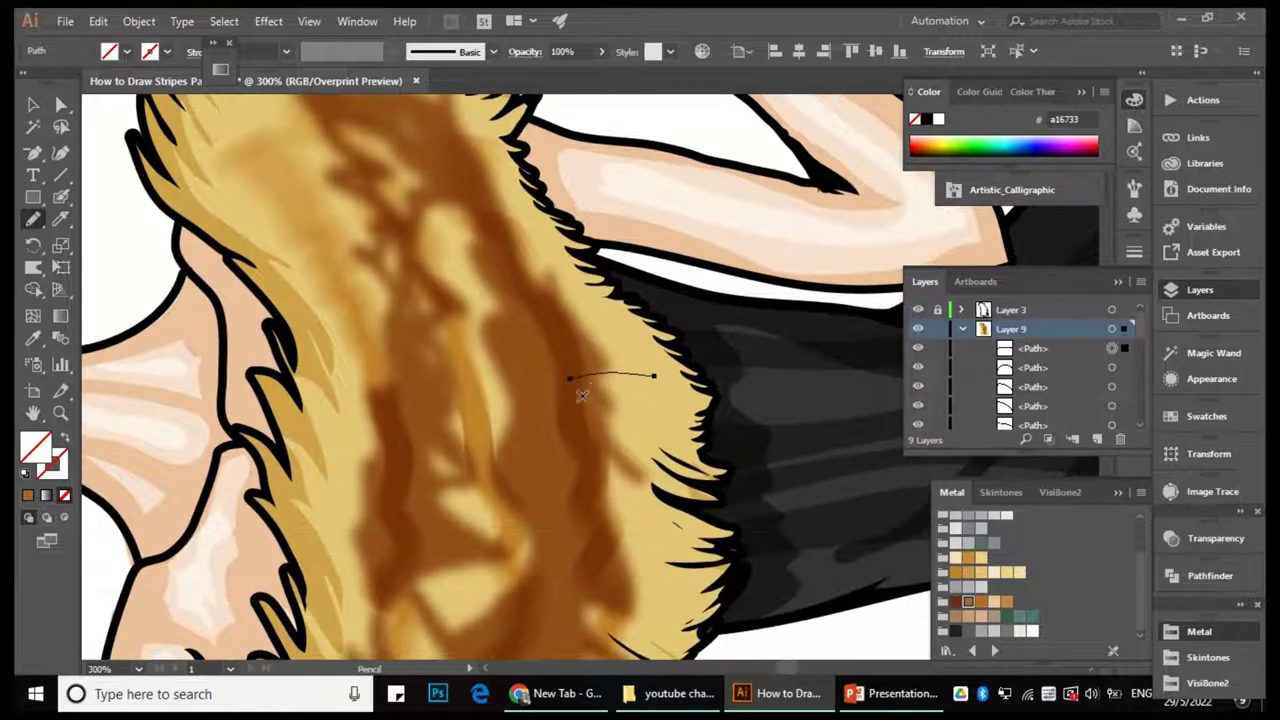
Continue the short Pencil hair strokes along the right side of the shading down to the lower fringe.
left_click_drag(584, 416, 678, 466)
scroll(600, 420, "down", 3)
left_click_drag(586, 350, 668, 408)
left_click_drag(578, 406, 654, 436)
scroll(622, 375, "up", 1)
scroll(622, 375, "down", 2)
left_click_drag(516, 418, 600, 500)
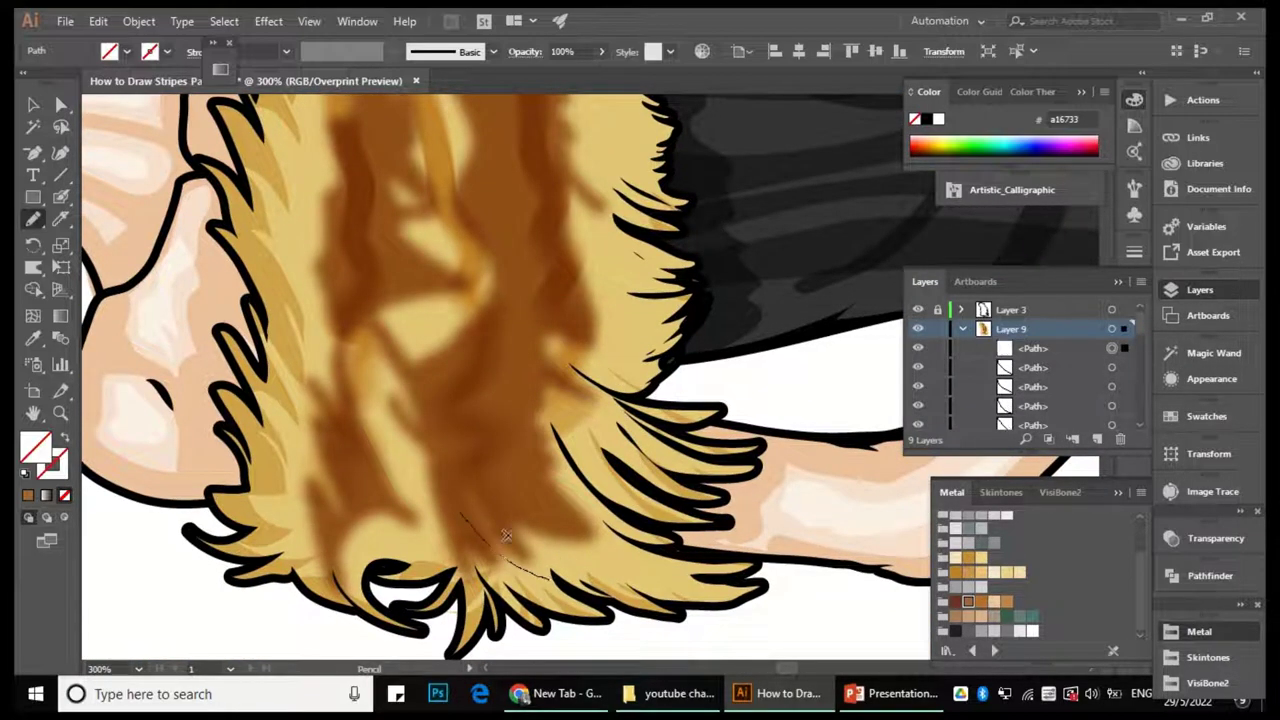
Draw more short curved Pencil hair strokes over the middle and left strand of the brown shading.
scroll(551, 578, "left", 3)
scroll(551, 578, "up", 1)
scroll(707, 430, "up", 1)
scroll(707, 430, "up", 1)
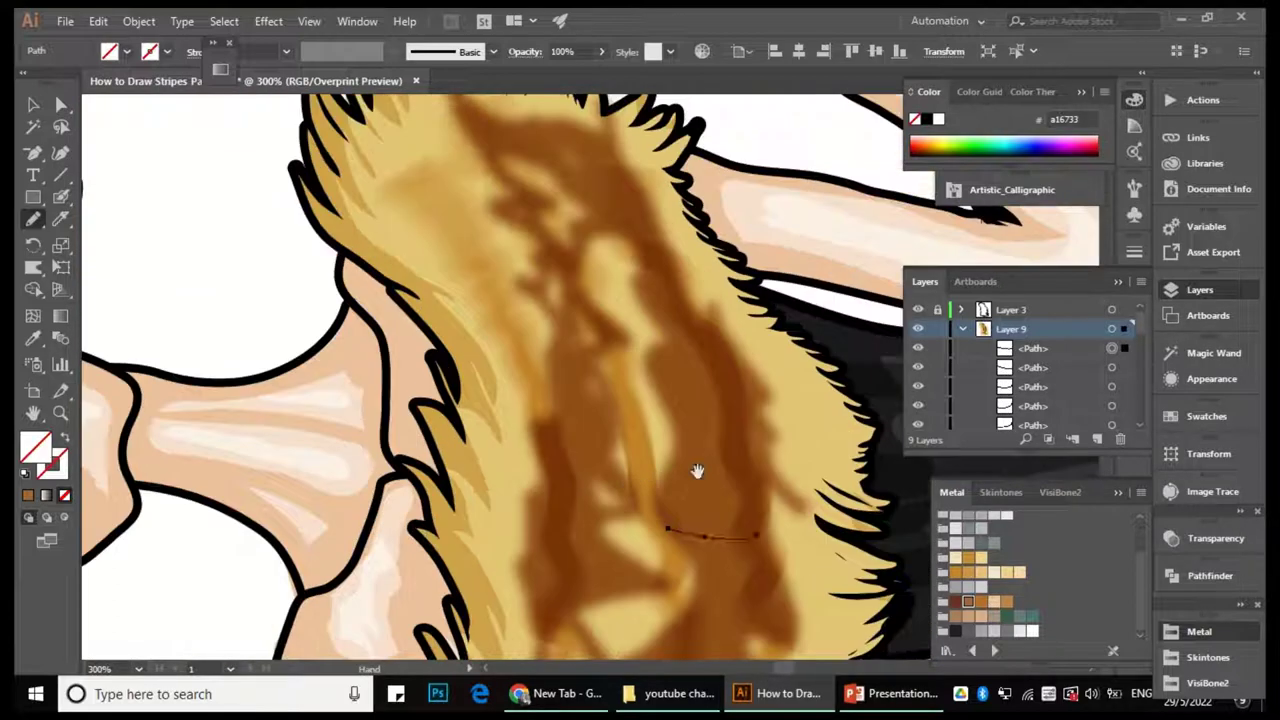
scroll(616, 323, "left", 2)
left_click_drag(580, 366, 657, 385)
scroll(609, 433, "up", 1)
scroll(660, 430, "down", 3)
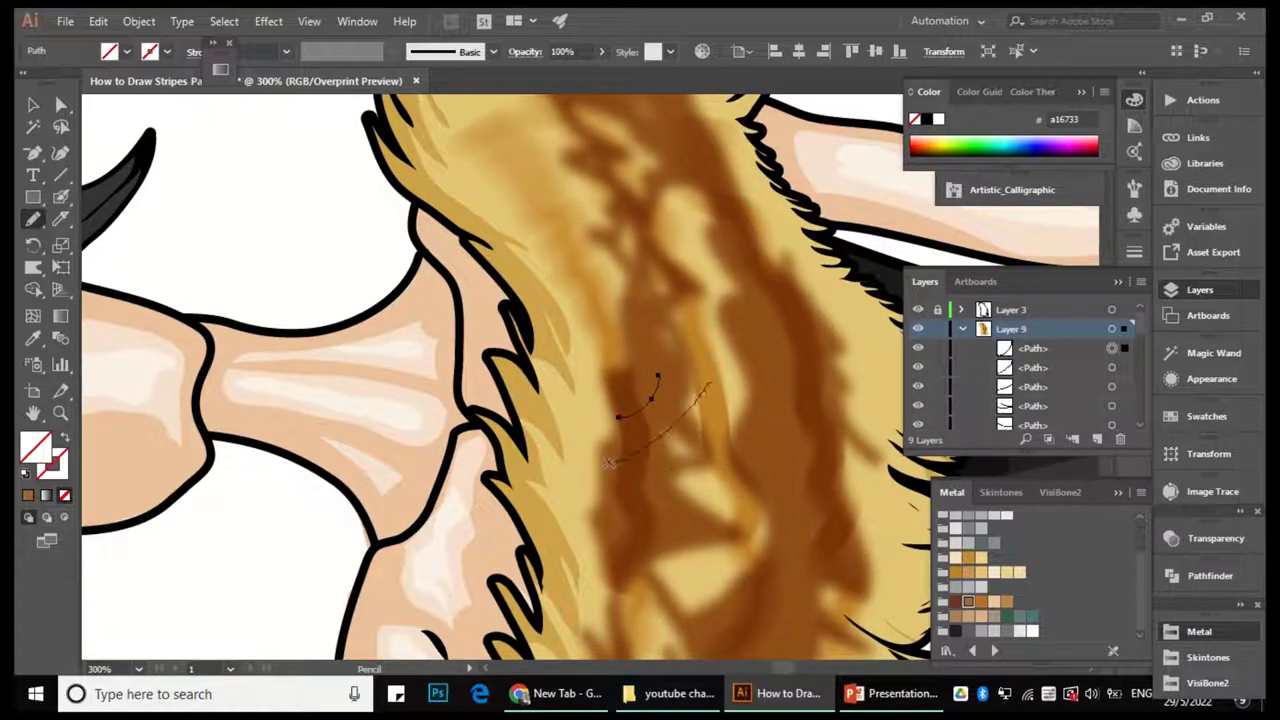
scroll(661, 415, "left", 2)
left_click_drag(710, 376, 640, 410)
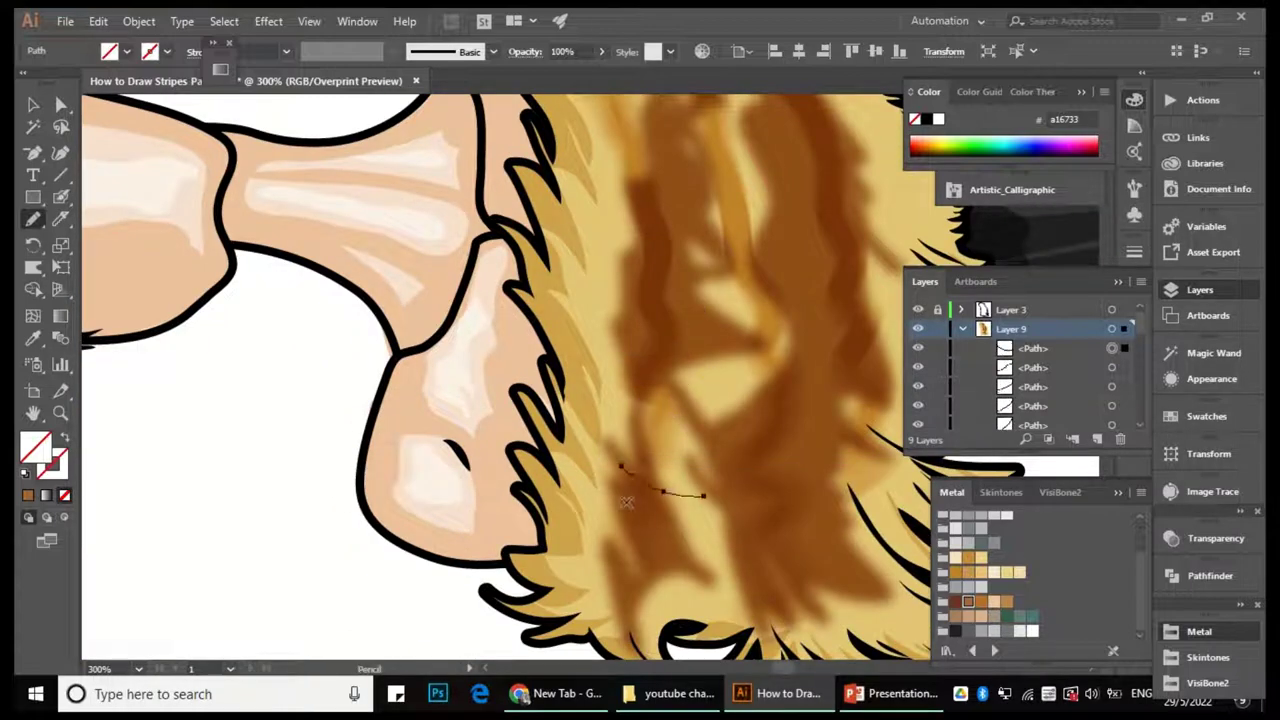
Select all the hair paths and give them a 3 pt fbcc34 stroke with a width profile tapered at both ends.
key("ctrl+minus")
key("ctrl+minus")
key("ctrl+a")
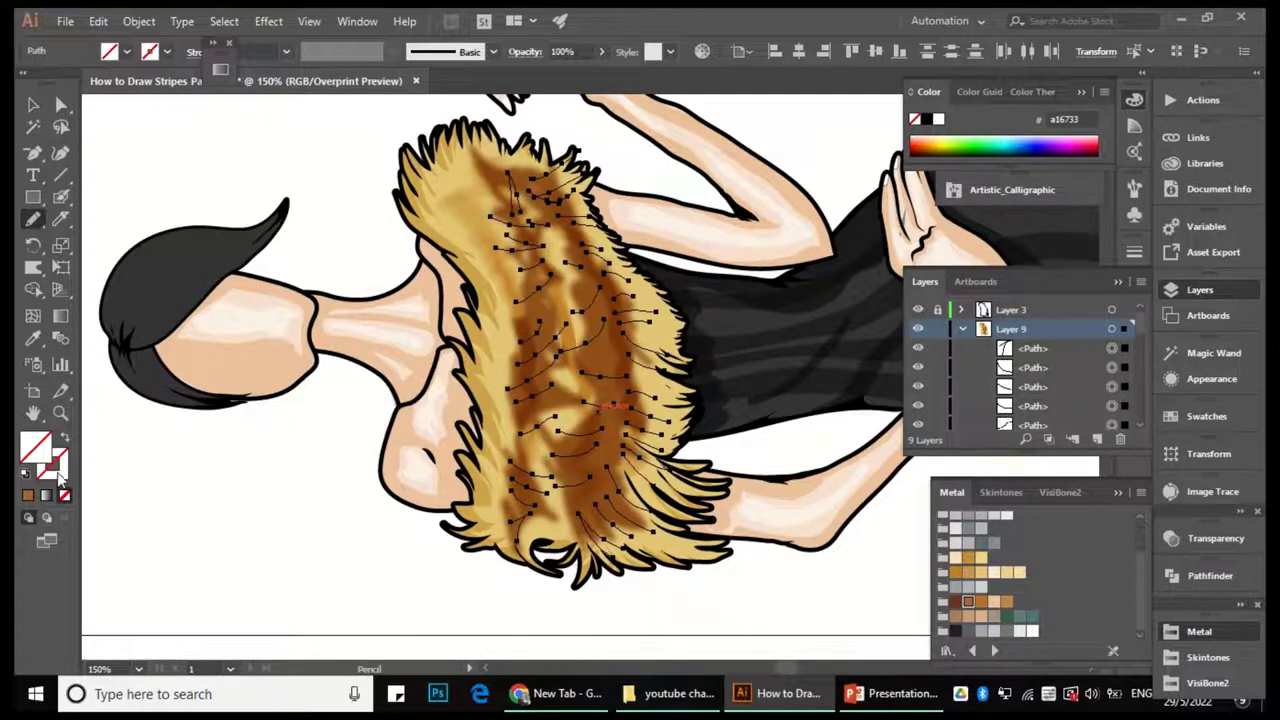
scroll(1030, 590, "up", 2)
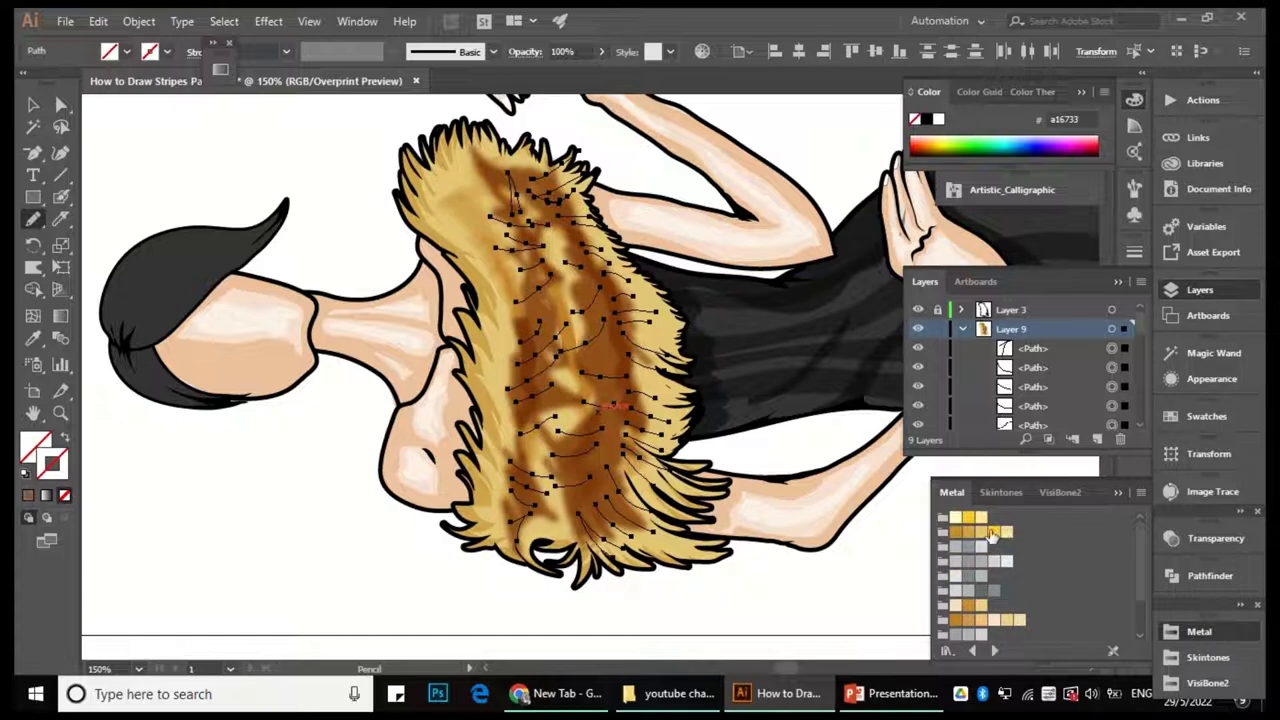
left_click(992, 533)
left_click(286, 51)
left_click(318, 165)
left_click(362, 51)
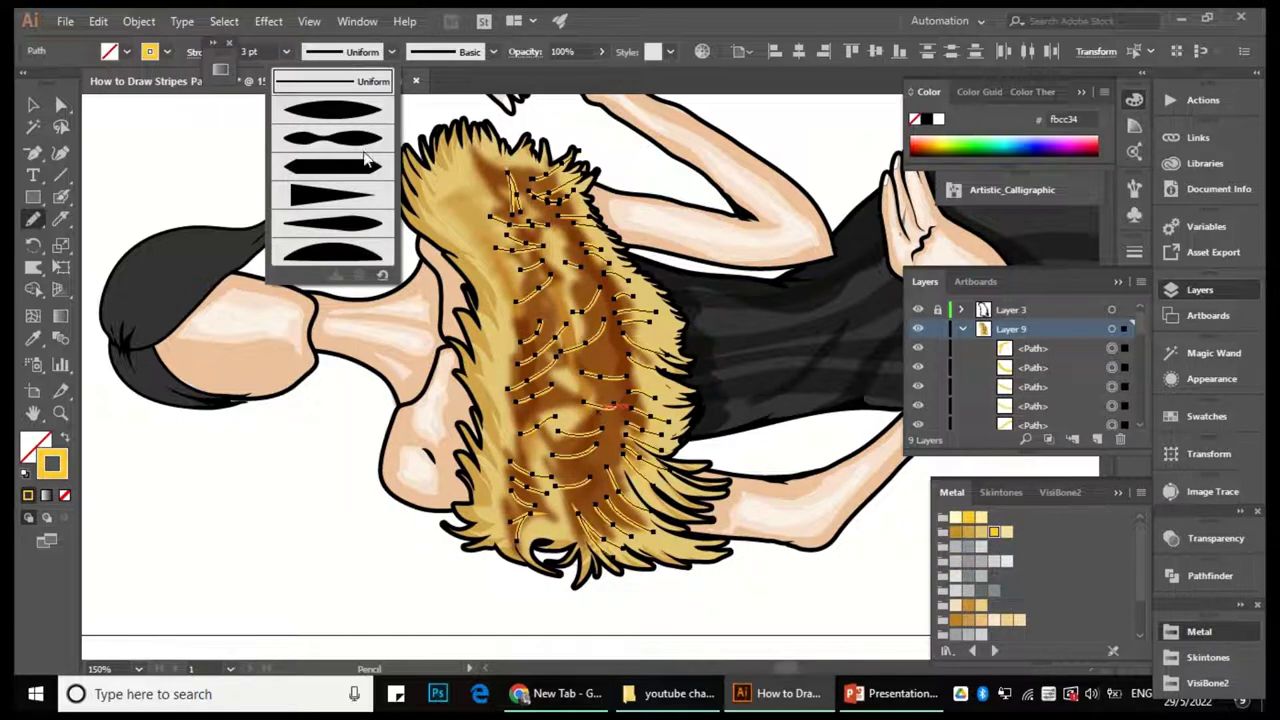
left_click(365, 160)
Change the stroke color of the hair paths to the darker gold c3922e from the Metal swatches.
key("v")
key("ctrl+0")
key("ctrl+1")
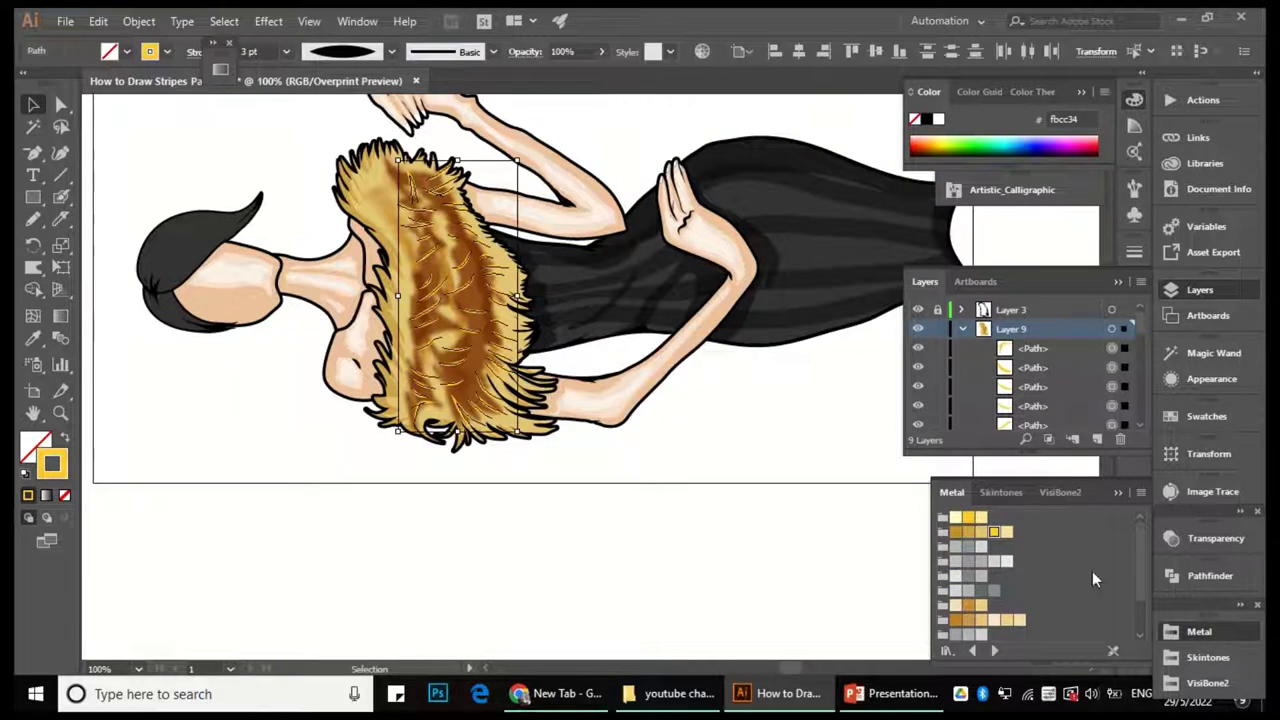
left_click(955, 533)
key("ctrl+plus")
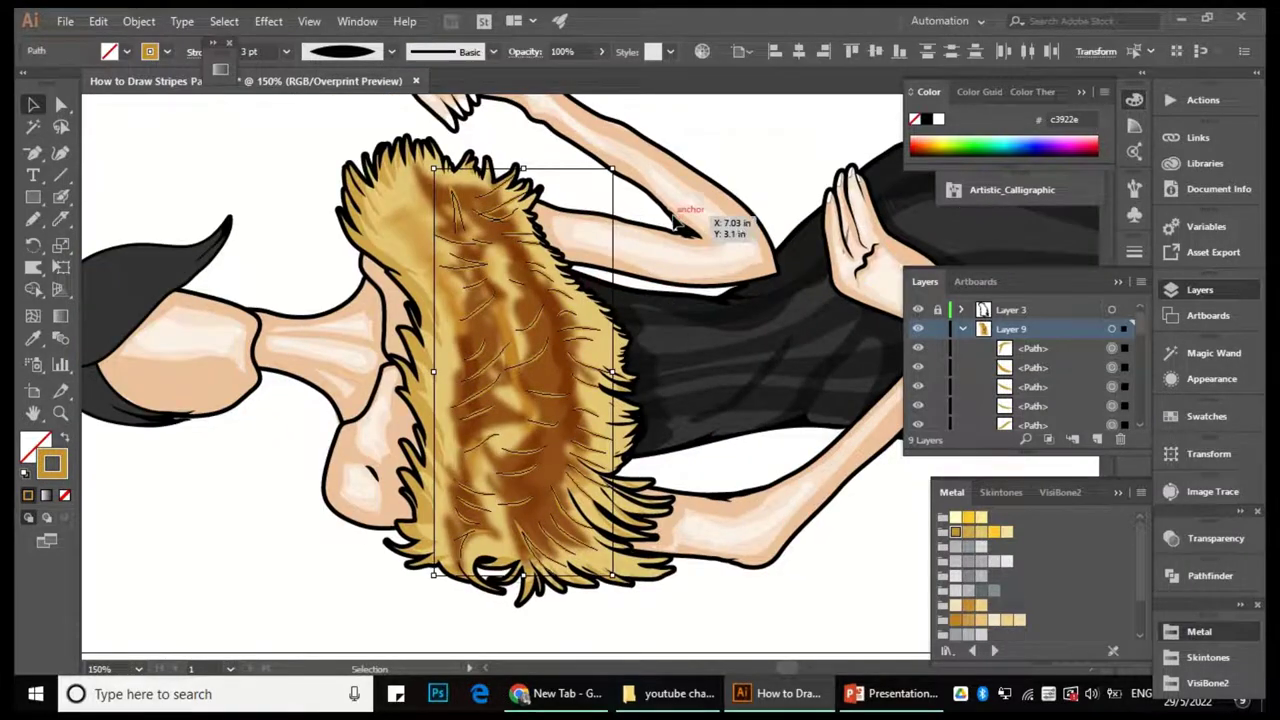
Recolor the hair paths to the gold c08329 from the Metal swatches, then group and lock them.
key("ctrl+minus")
left_click(1006, 531)
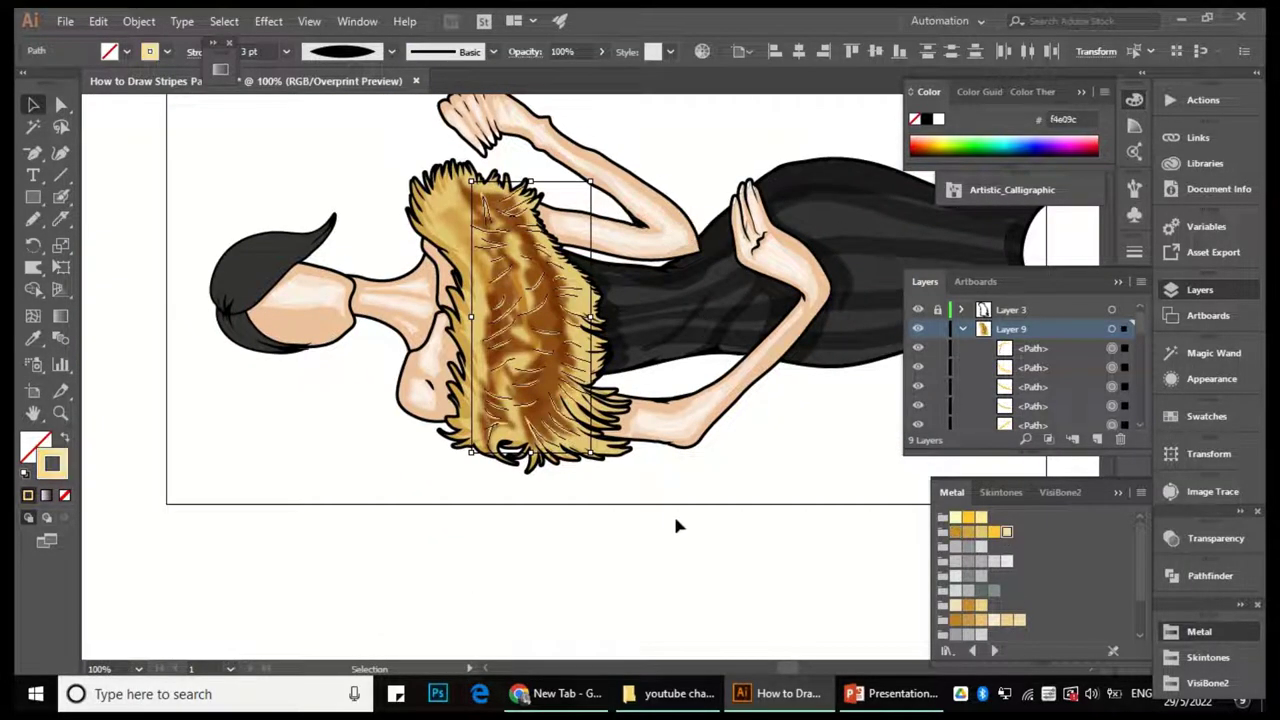
scroll(676, 526, "up", 2)
scroll(975, 563, "down", 2)
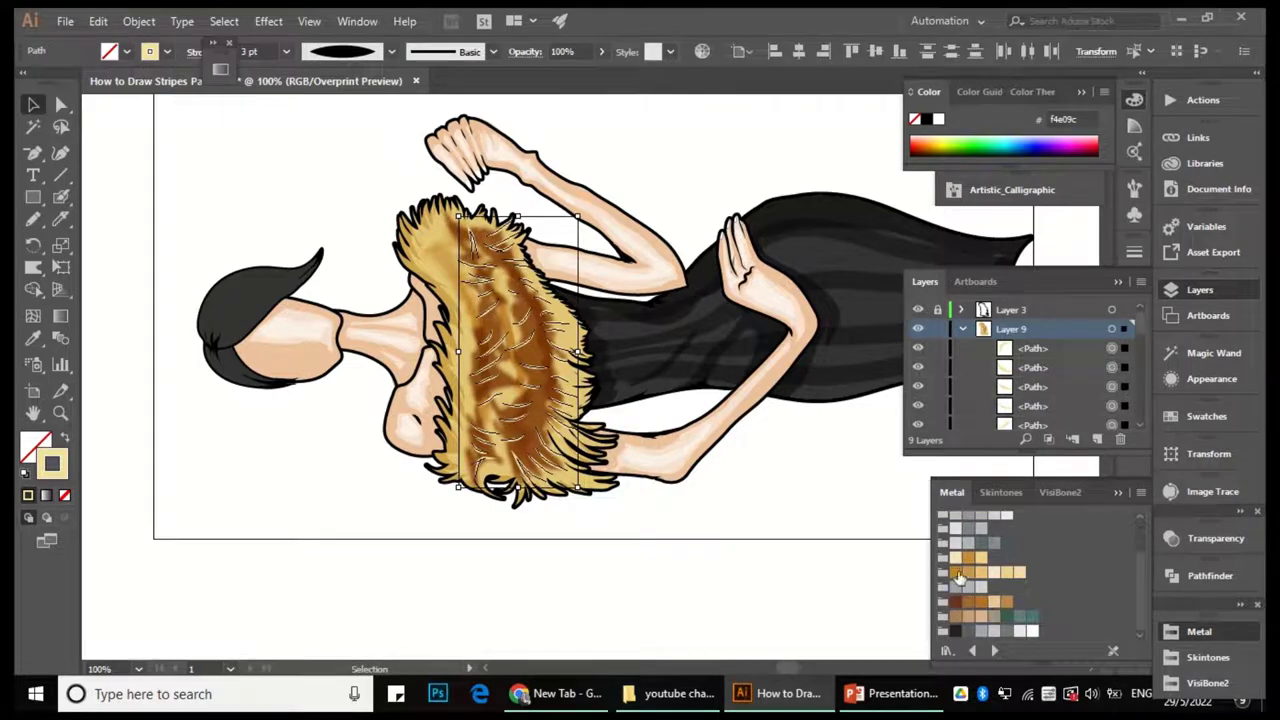
left_click(690, 495)
scroll(614, 366, "up", 1)
key("ctrl+shift+a")
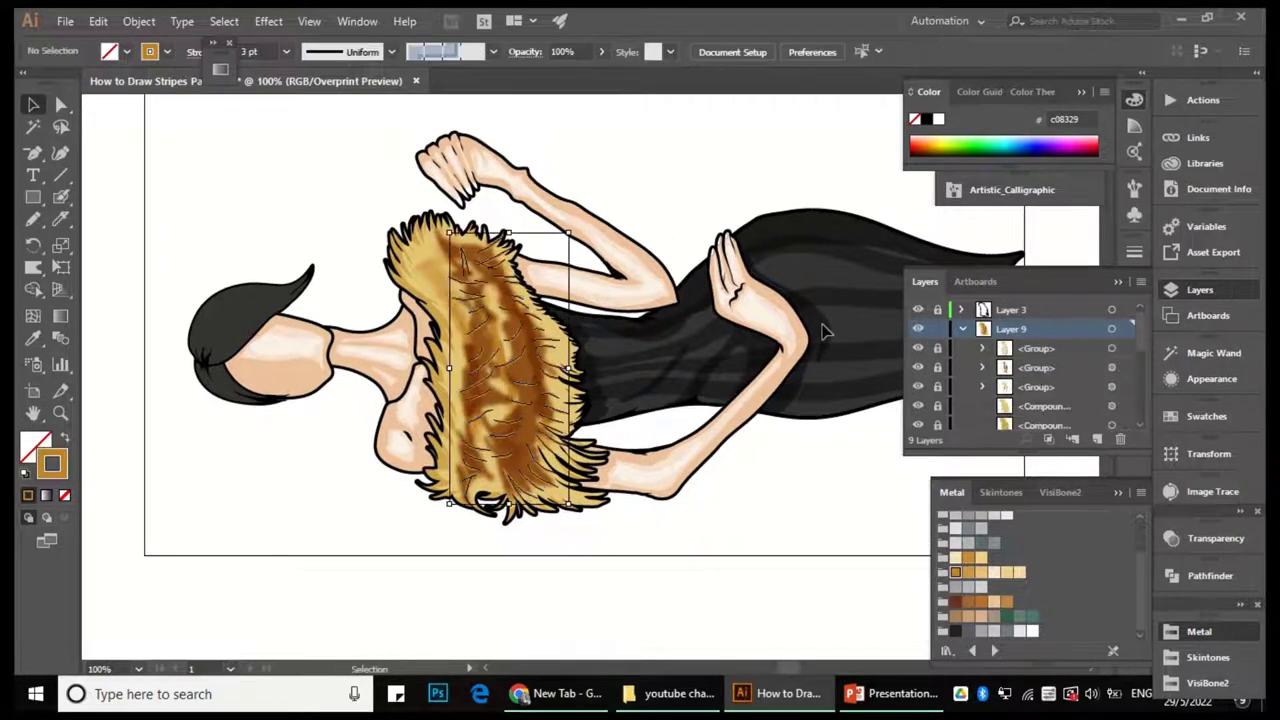
Draw thin c08329 Pencil hair strokes over the upper left fur edge of the wrap.
key("ctrl+plus")
key("n")
key("ctrl+plus")
key("ctrl+plus")
left_click_drag(366, 258, 428, 292)
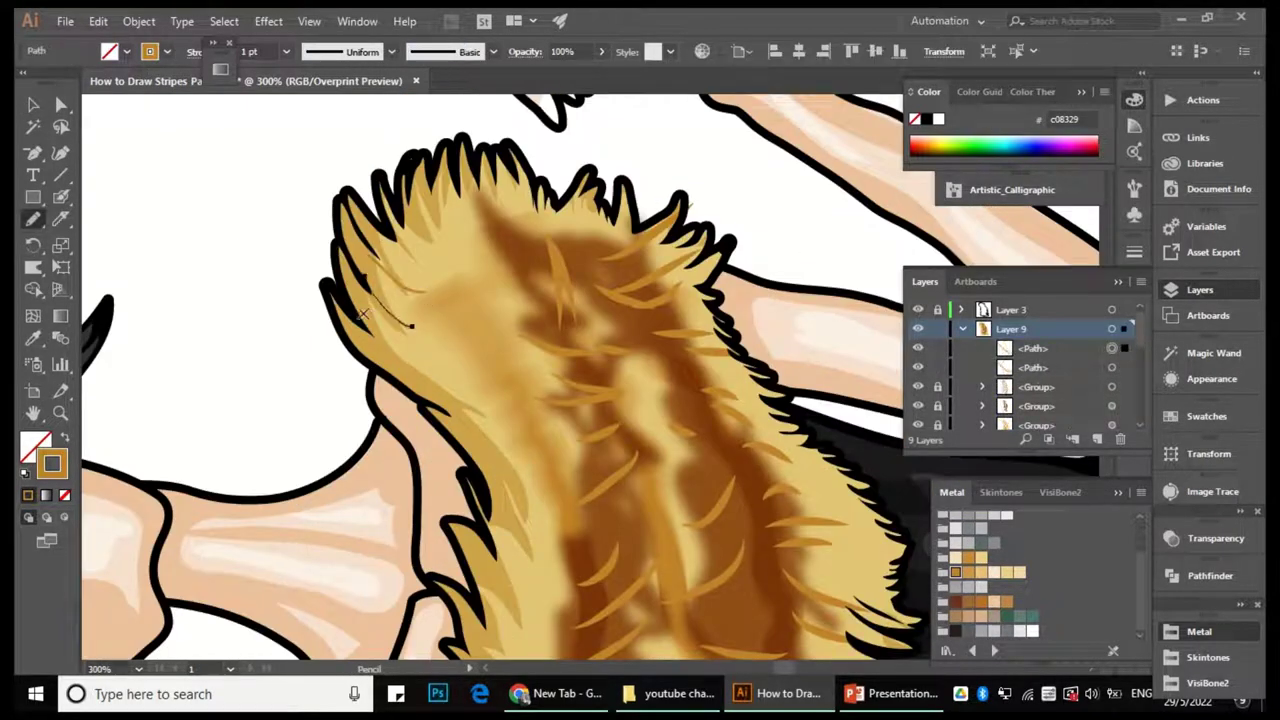
left_click_drag(390, 363, 465, 377)
left_click_drag(480, 421, 433, 301)
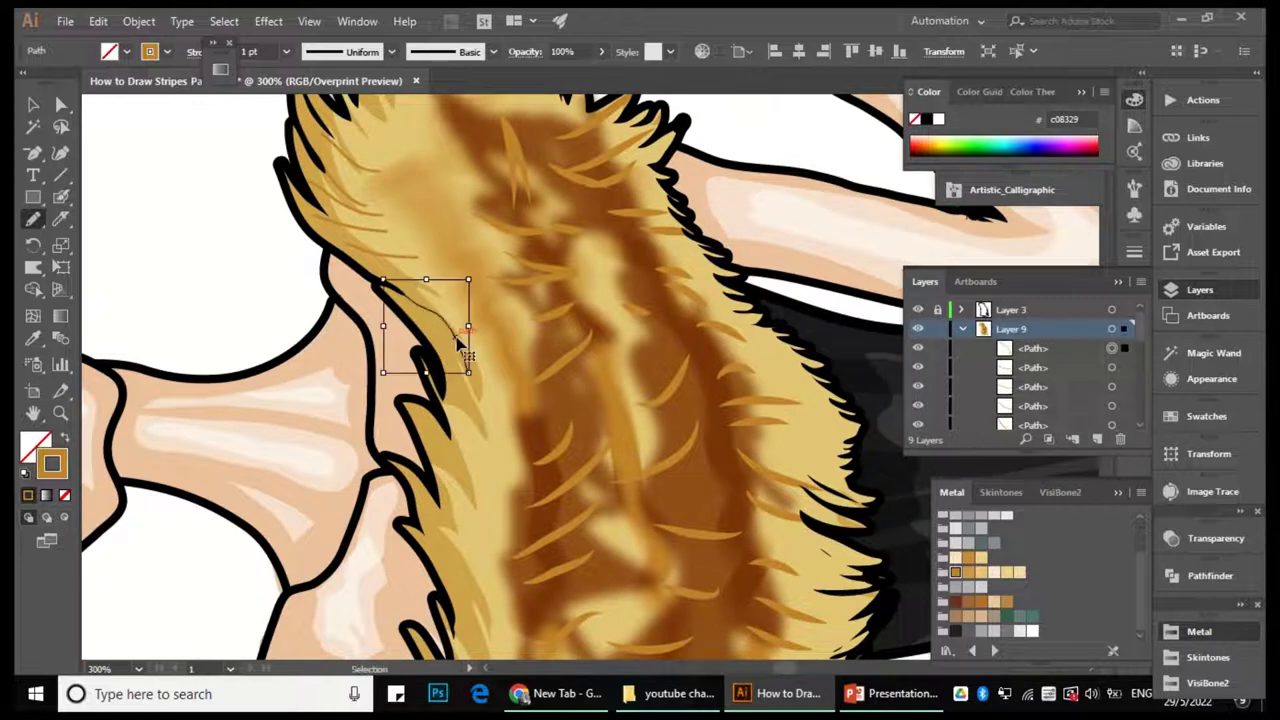
Continue the Pencil hair strokes down the wrap's left fur edge and across the left brown strand.
scroll(413, 211, "down", 2)
left_click_drag(366, 205, 432, 250)
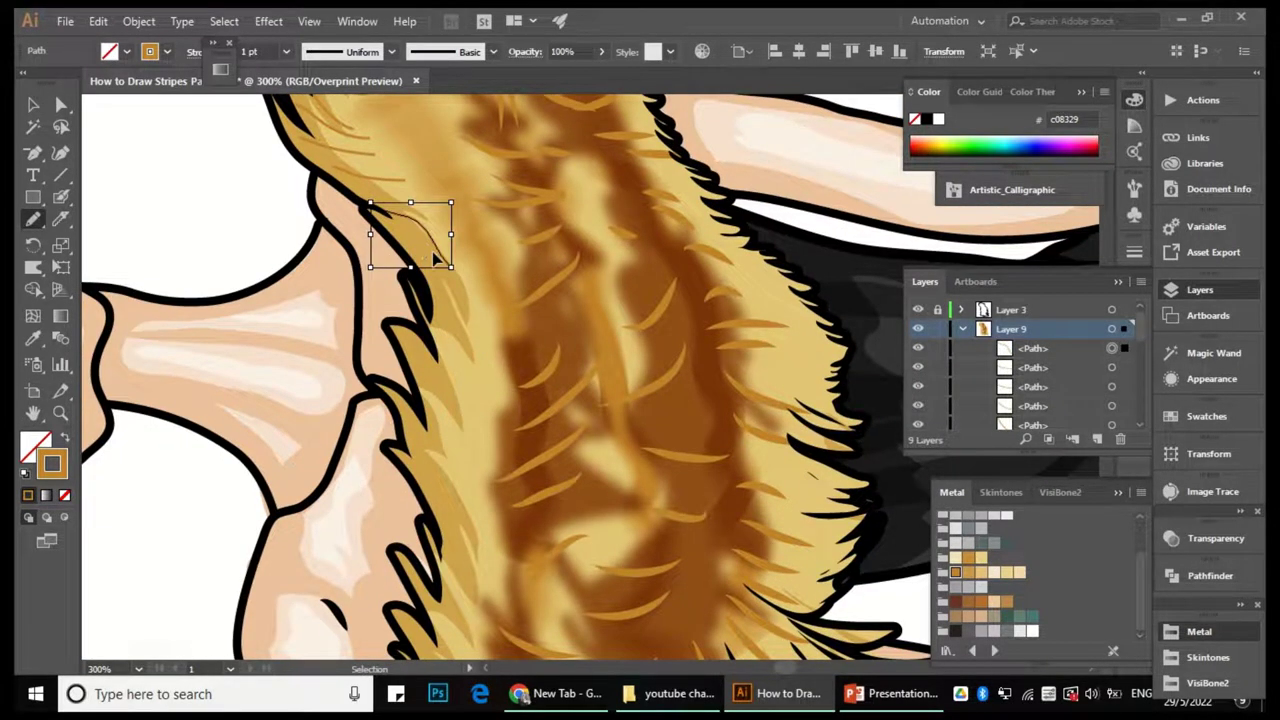
left_click_drag(366, 205, 432, 250)
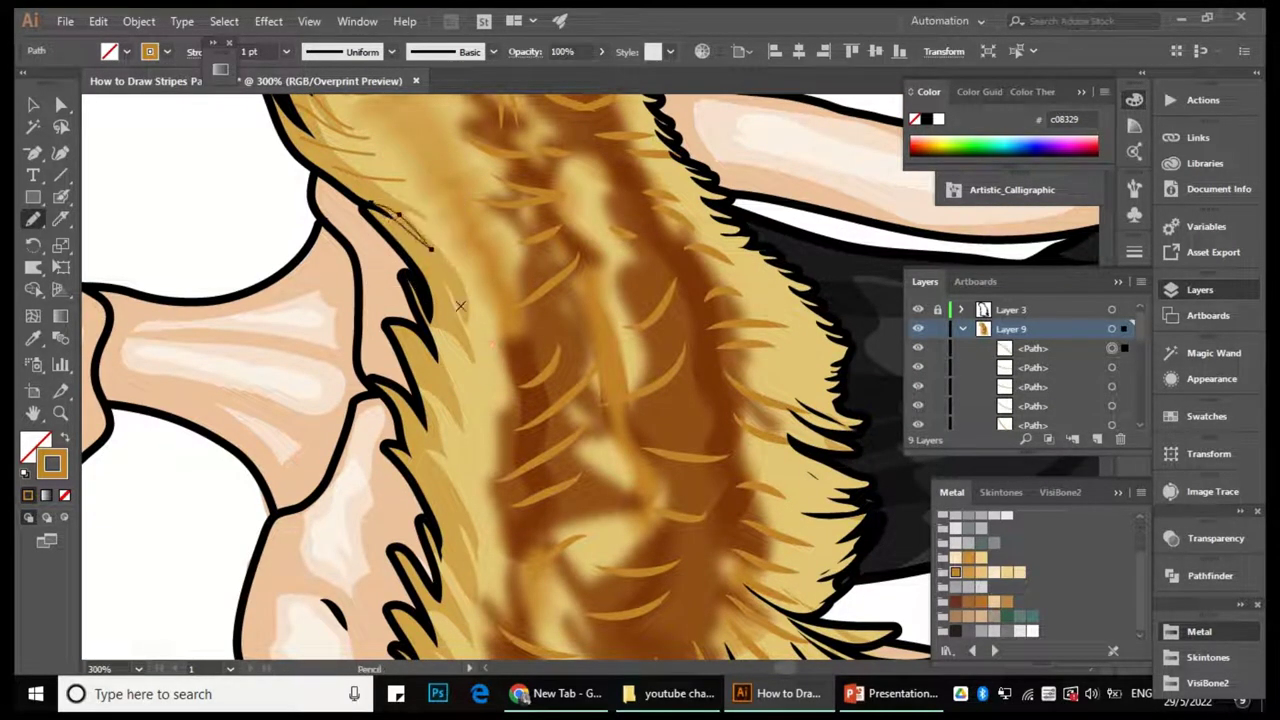
scroll(426, 336, "down", 5)
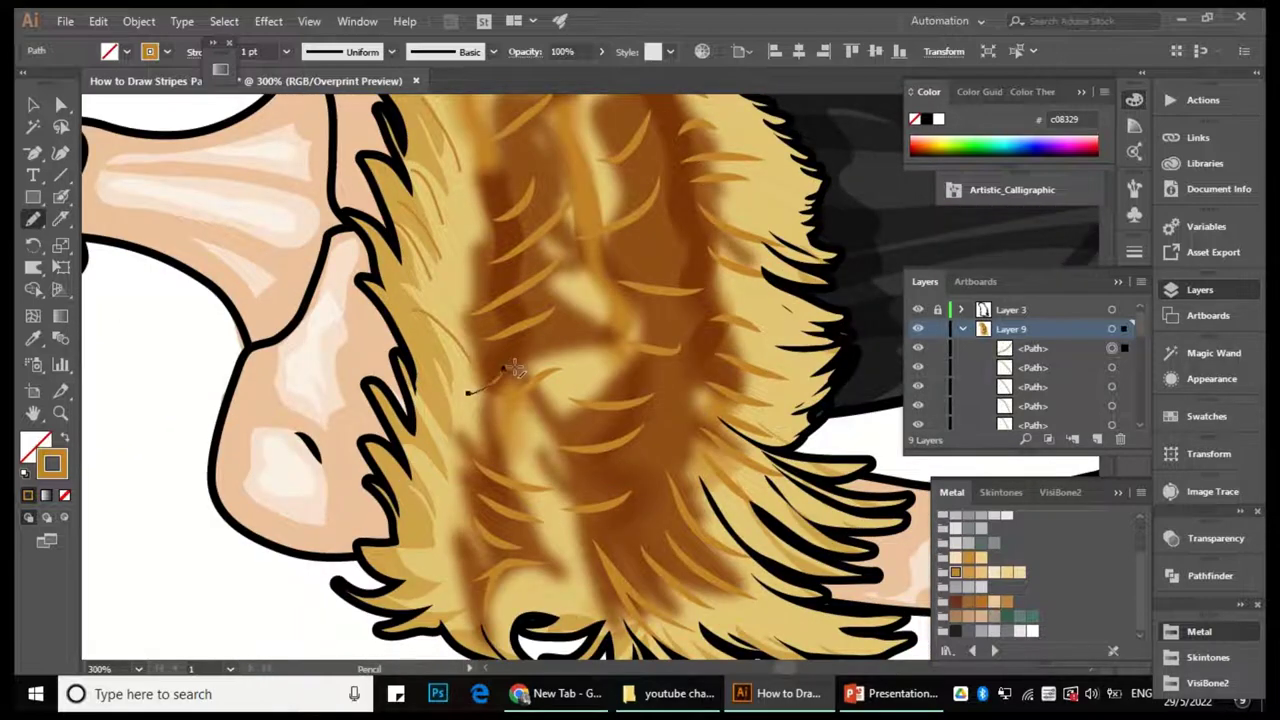
scroll(512, 370, "up", 5)
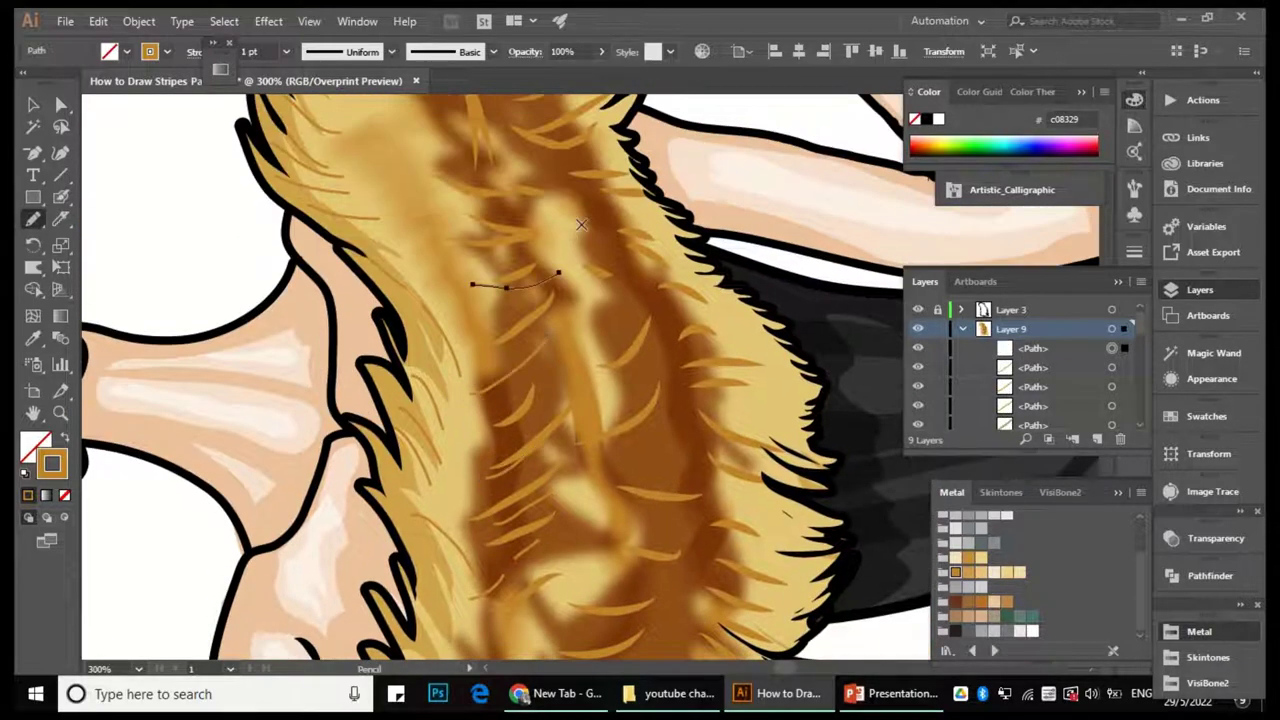
Add curved Pencil hair strokes across the top and middle of the brown shading.
scroll(578, 240, "up", 5)
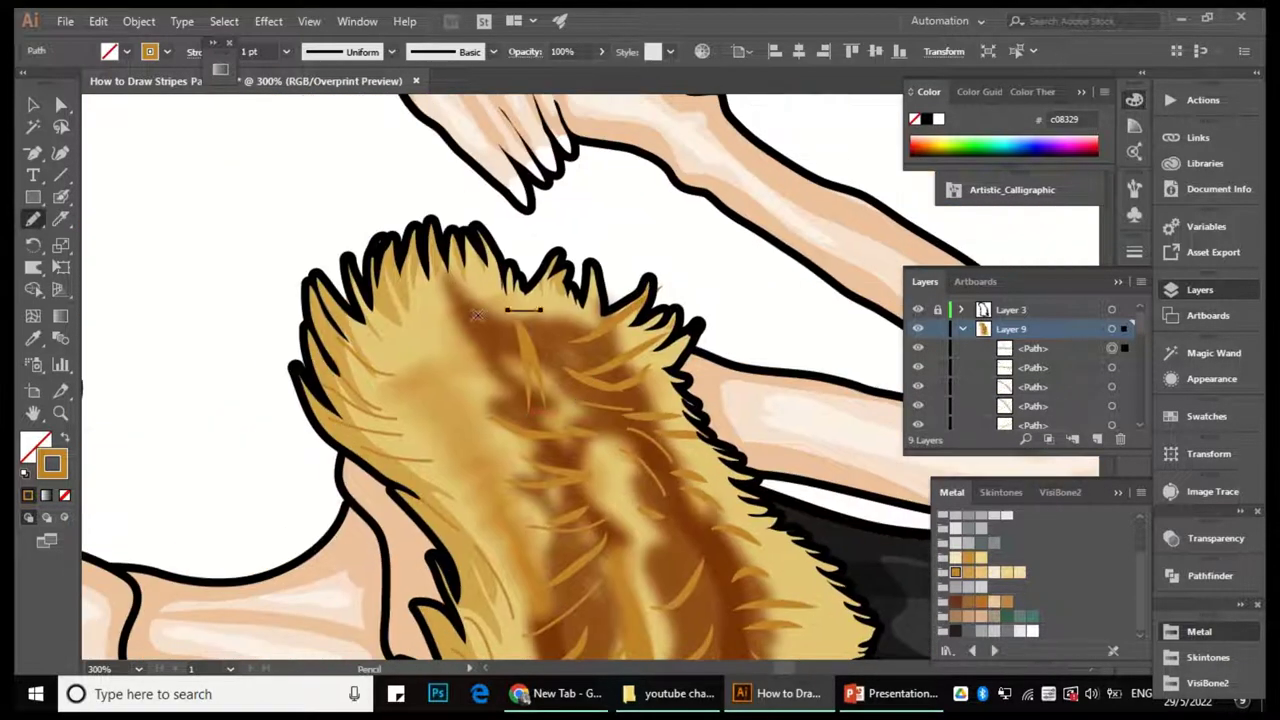
left_click_drag(432, 338, 544, 422)
scroll(487, 290, "down", 3)
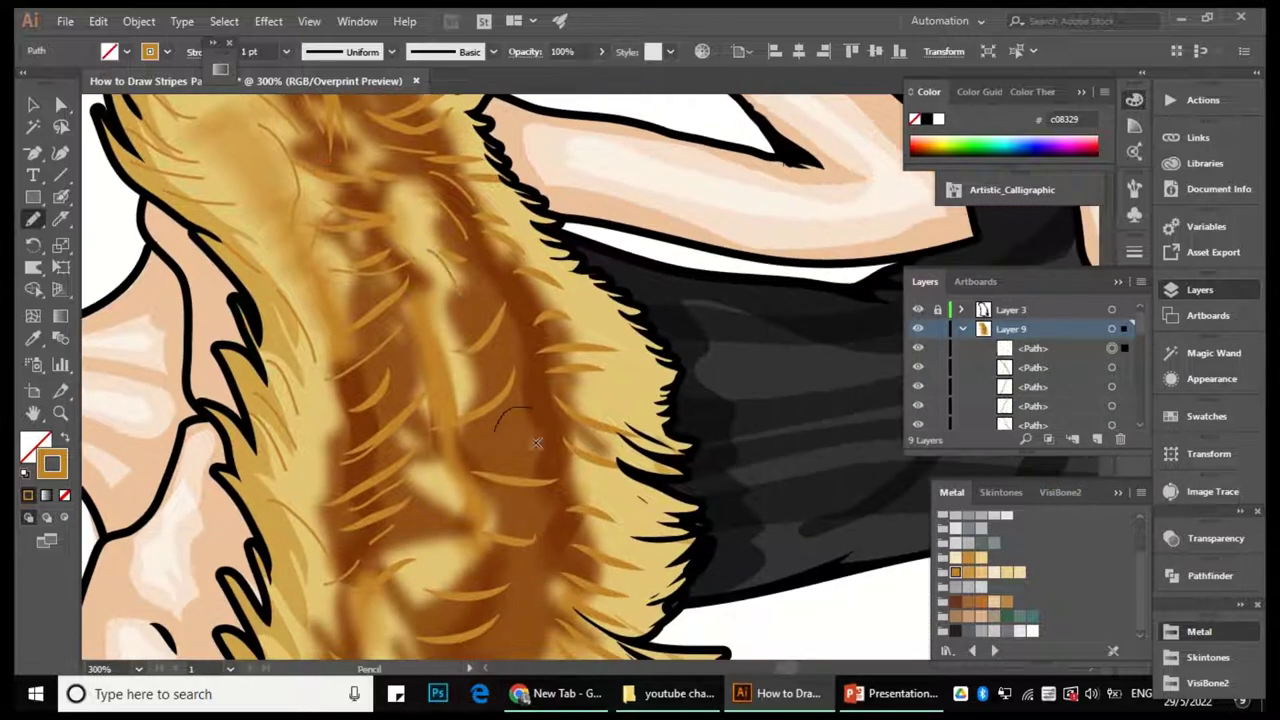
Draw Pencil hair strokes over the lower brown shading and the wrap's bottom fringe.
key("ctrl+minus")
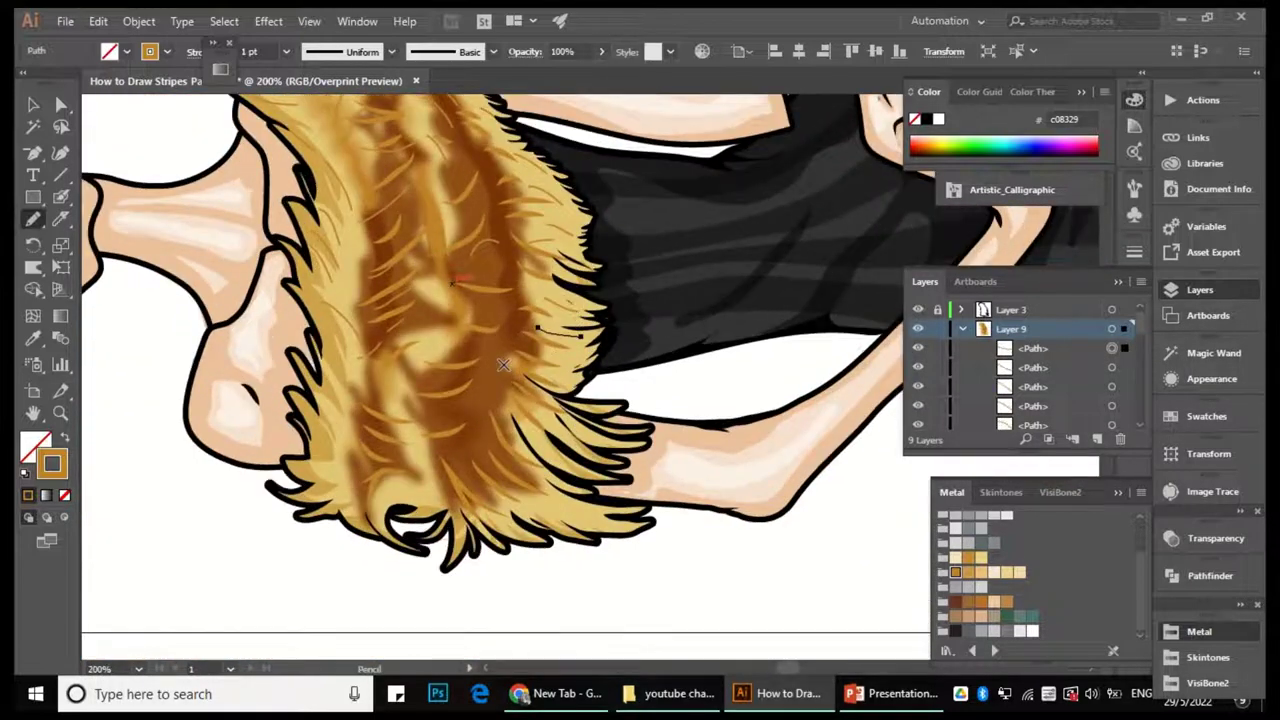
scroll(560, 452, "down", 2)
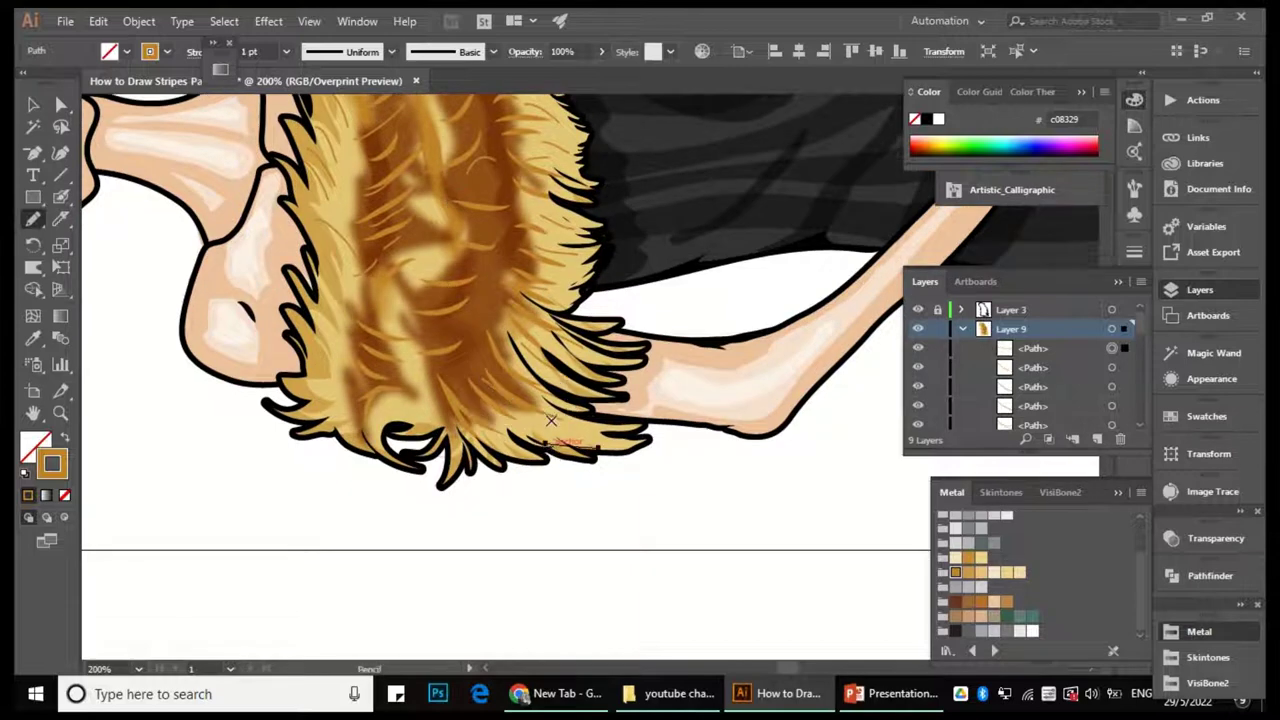
scroll(550, 420, "left", 2)
scroll(550, 420, "up", 1)
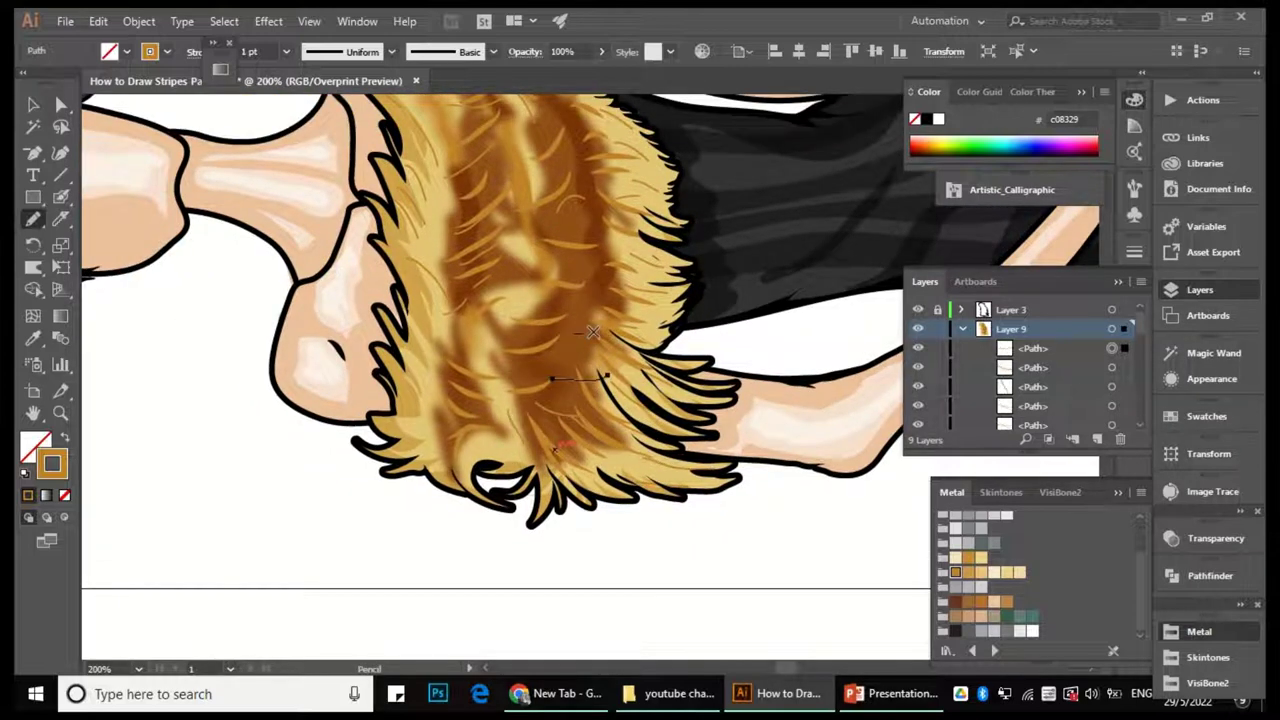
scroll(440, 483, "left", 2)
scroll(440, 483, "up", 1)
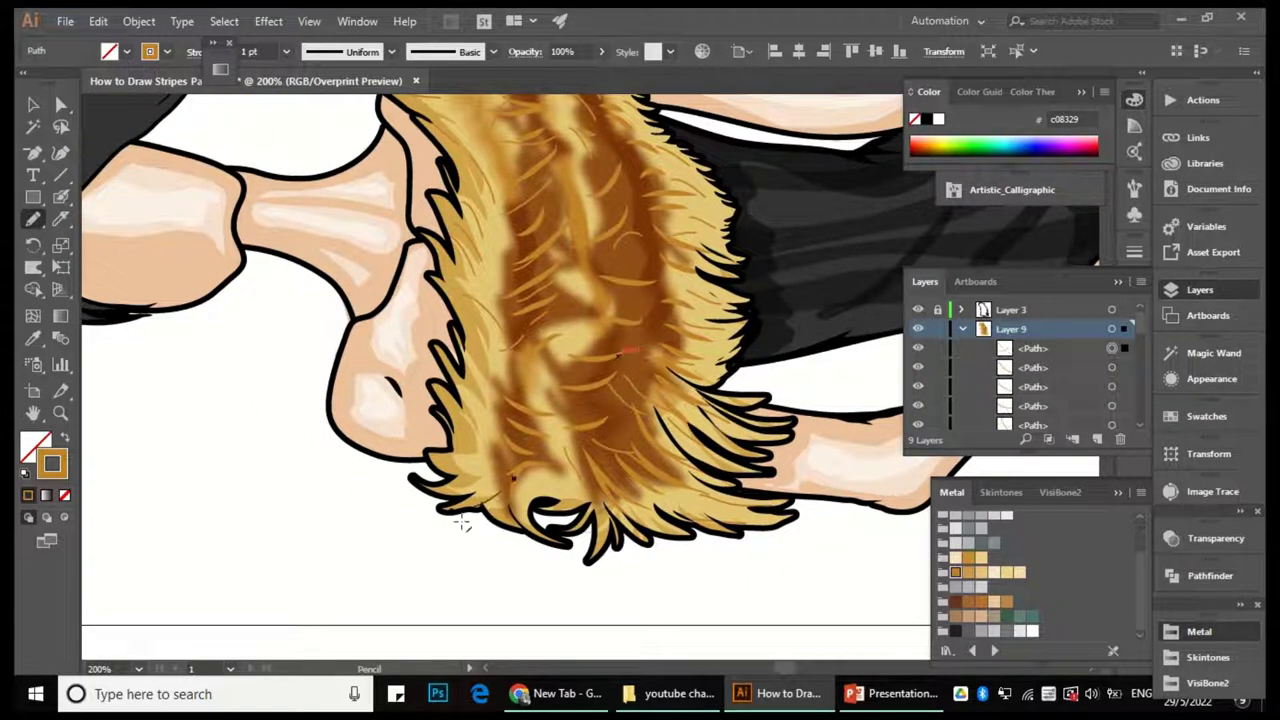
mouse_move(530, 480)
left_mouse_down()
mouse_move(500, 495)
mouse_move(437, 427)
left_mouse_up()
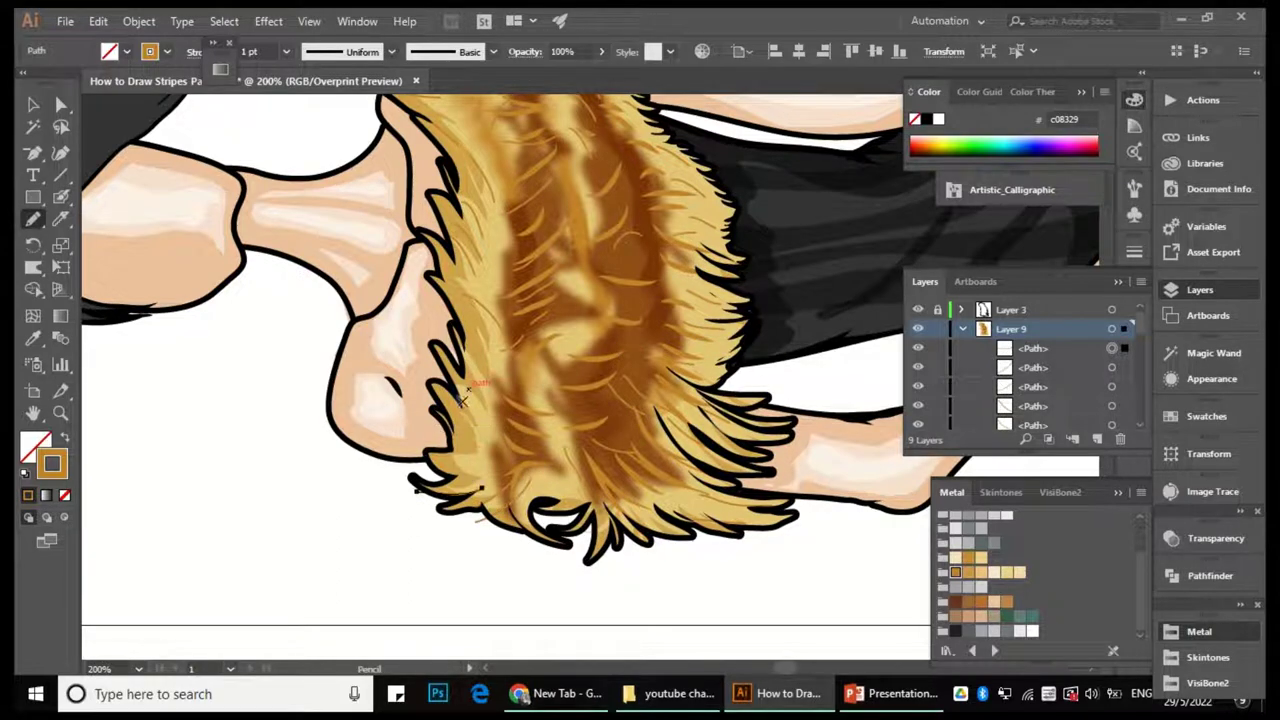
left_click_drag(498, 382, 543, 469)
Fill the wrap's upper left fur with more Pencil hair strokes, some extending past the black outline.
scroll(502, 438, "up", 1)
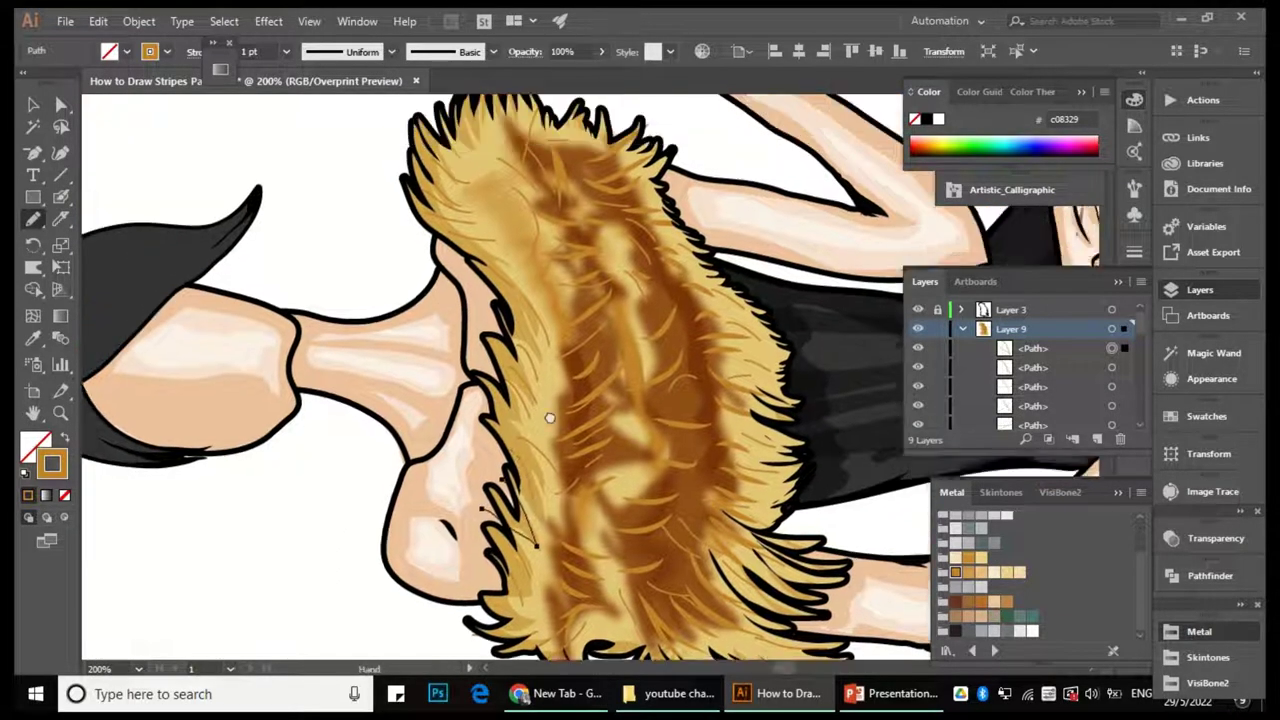
scroll(545, 398, "up", 2)
scroll(545, 398, "left", 1)
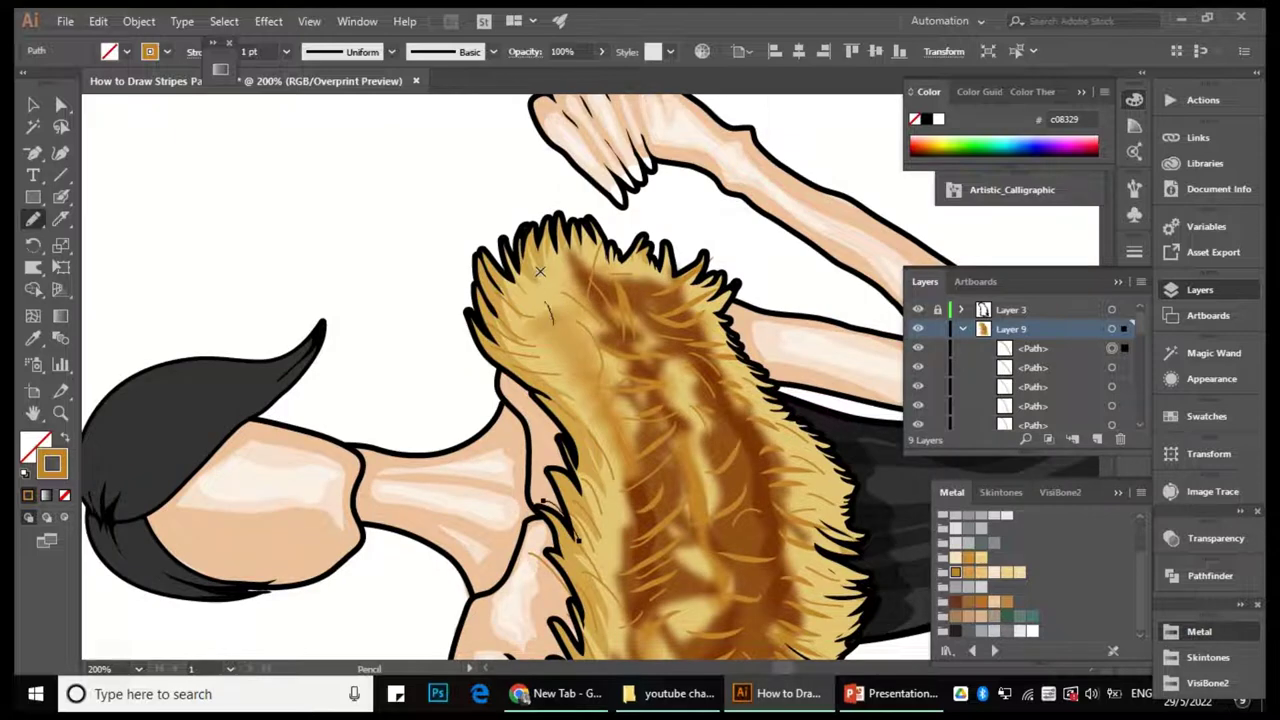
scroll(545, 398, "up", 2)
scroll(545, 398, "left", 1)
left_click_drag(620, 318, 608, 394)
Draw Pencil hair strokes along the wrap's right fur edge down to the fringe and over the upper brown shading.
scroll(623, 378, "down", 1)
scroll(623, 378, "right", 2)
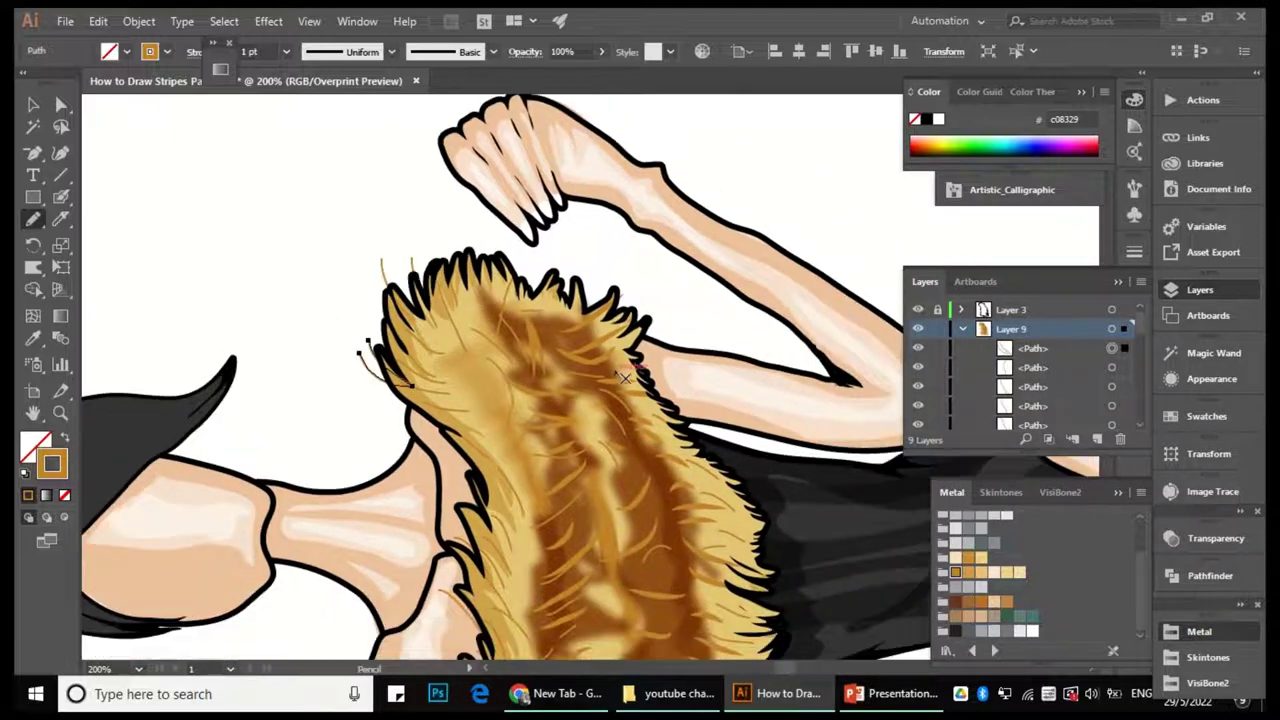
scroll(615, 368, "down", 1)
scroll(615, 368, "right", 2)
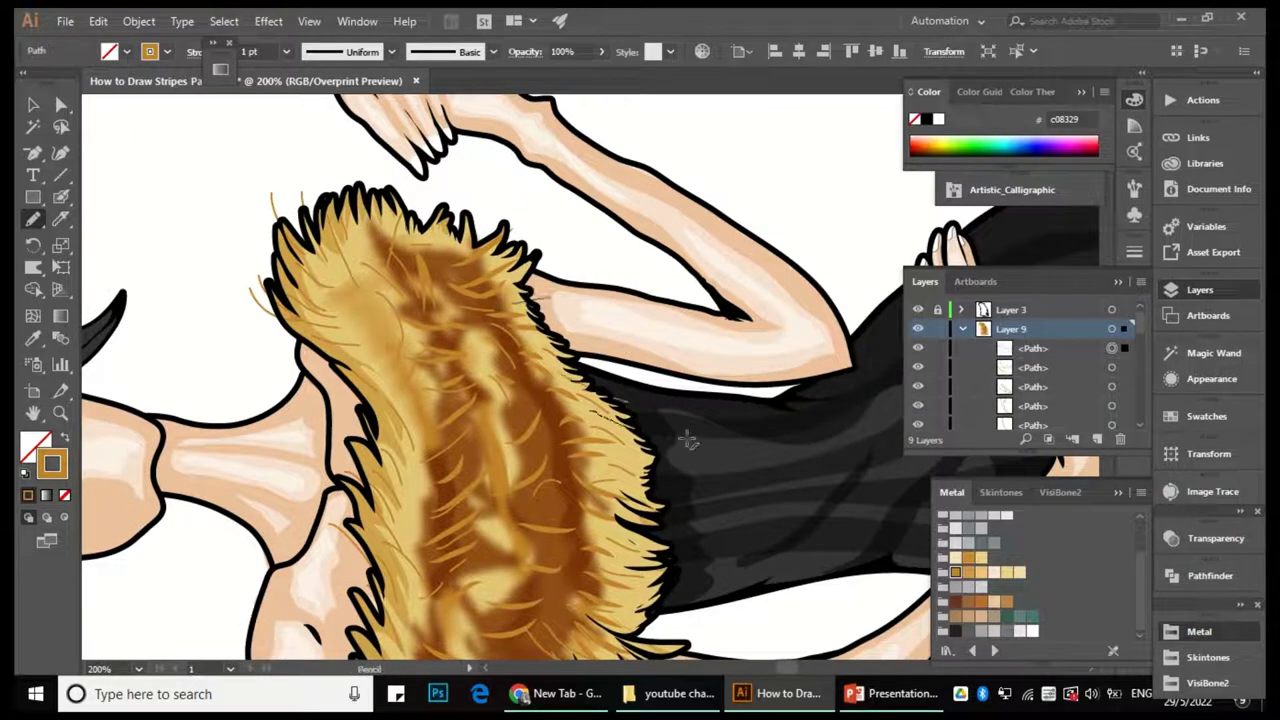
scroll(686, 465, "down", 1)
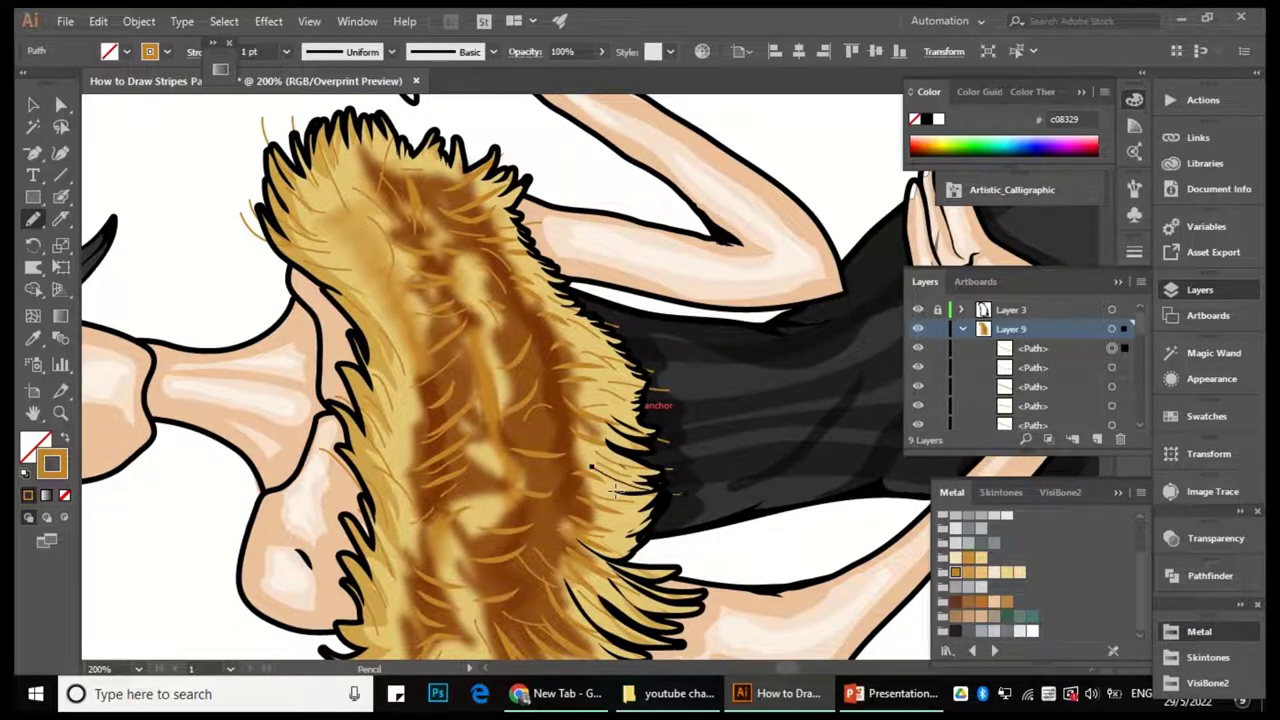
scroll(617, 490, "down", 1)
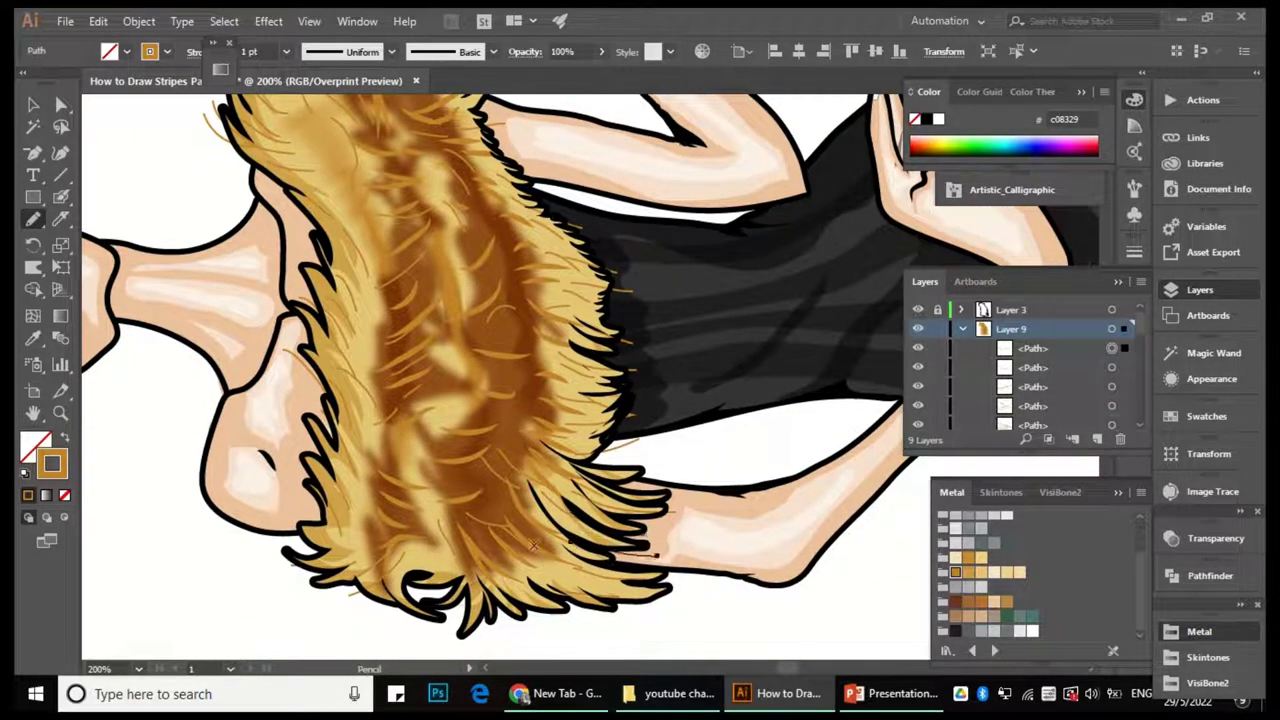
scroll(612, 546, "up", 2)
left_click_drag(657, 486, 657, 486)
mouse_move(665, 432)
left_mouse_down()
mouse_move(591, 432)
mouse_move(566, 406)
left_mouse_up()
Select all the new hair paths and give them a 3 pt fbcc34 stroke with a width profile tapered at both ends.
key("ctrl+minus")
key("ctrl+minus")
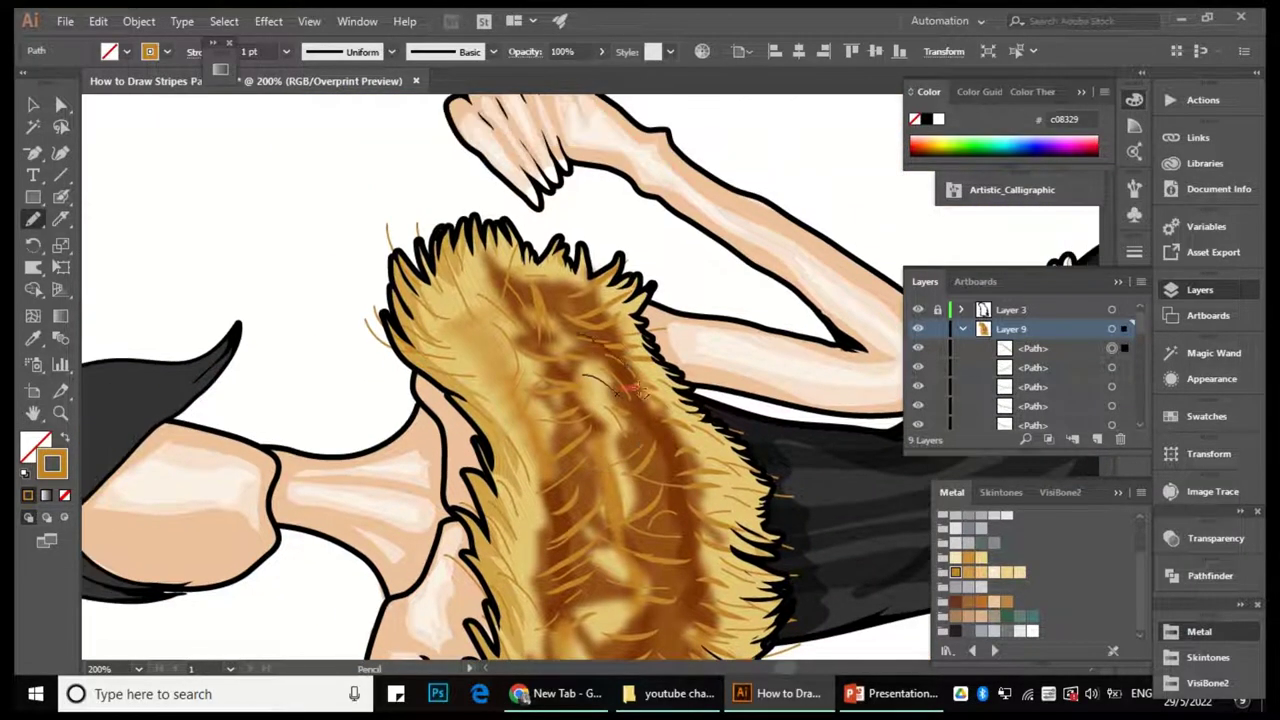
scroll(1033, 566, "down", 2)
left_click(993, 531)
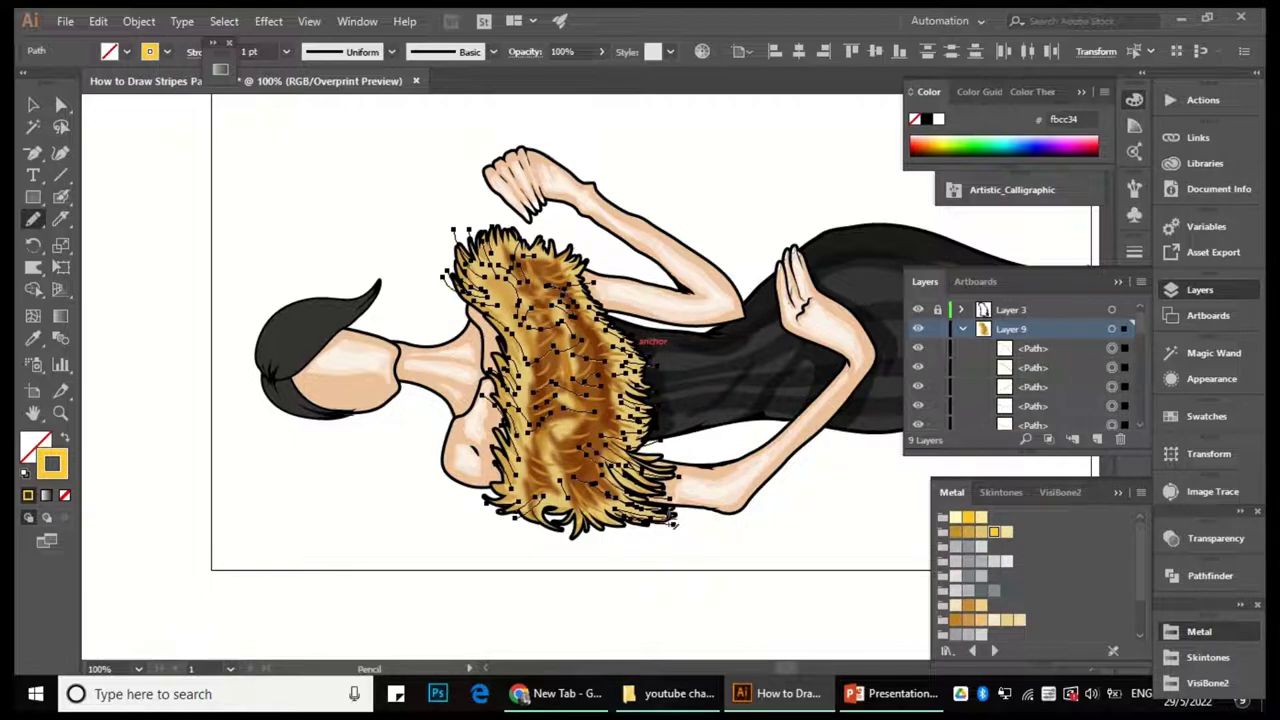
key("a")
left_click_drag(464, 190, 420, 200)
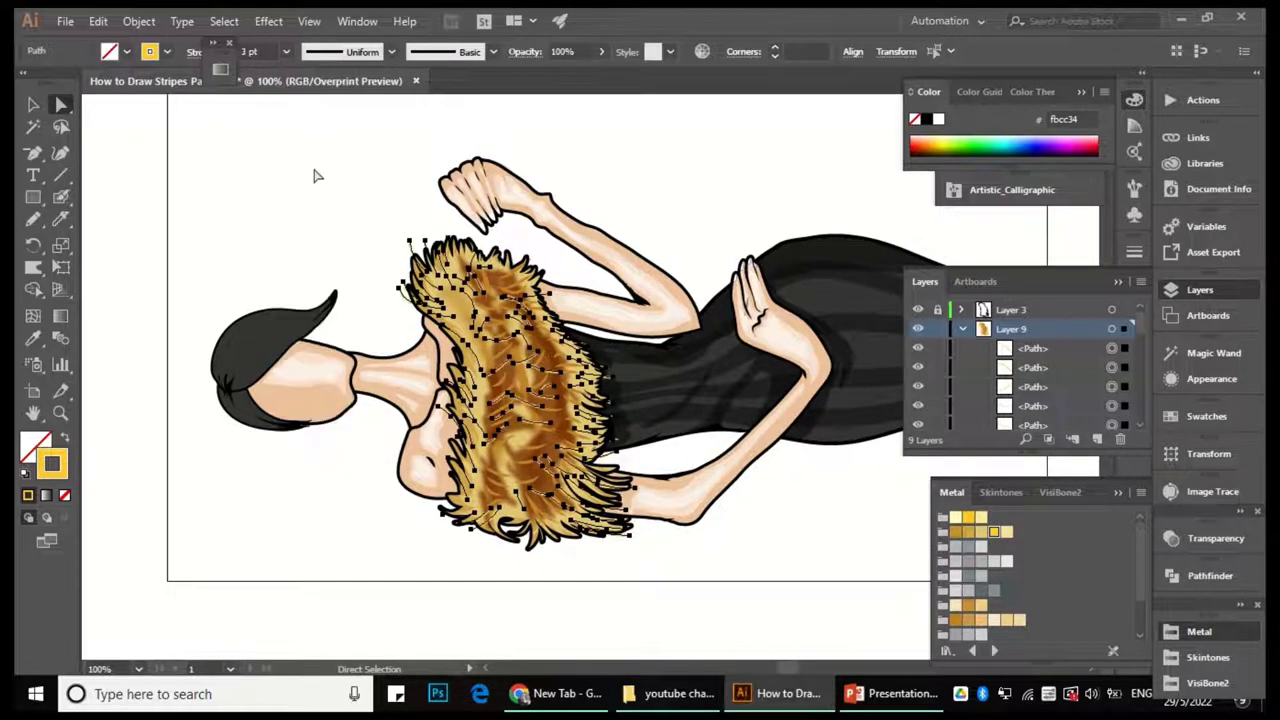
left_click(418, 229)
scroll(405, 272, "up", 2, "alt")
scroll(323, 205, "down", 1, "alt")
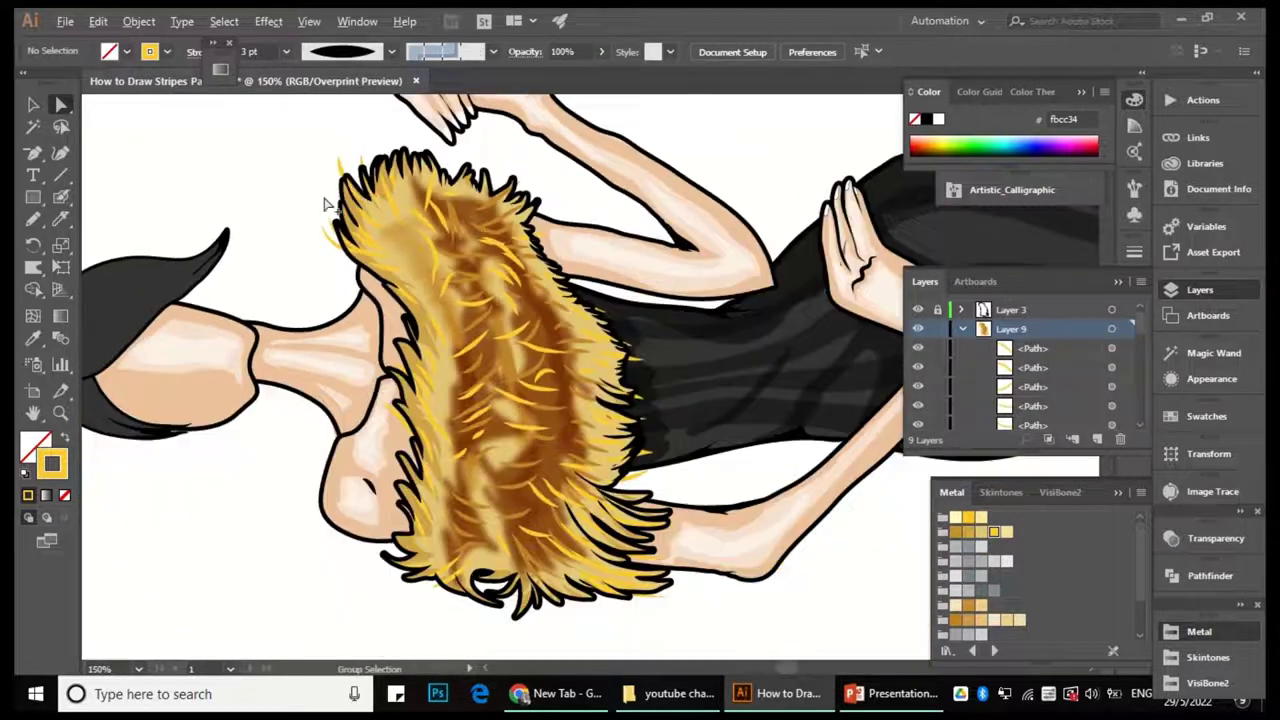
Recolor the new hair paths to the pale gold f4e09c, then group and lock them.
scroll(570, 245, "down", 1, "alt")
left_click(471, 371)
left_click(1006, 531)
key("ctrl+shift+a")
left_click(652, 463)
key("ctrl+shift+a")
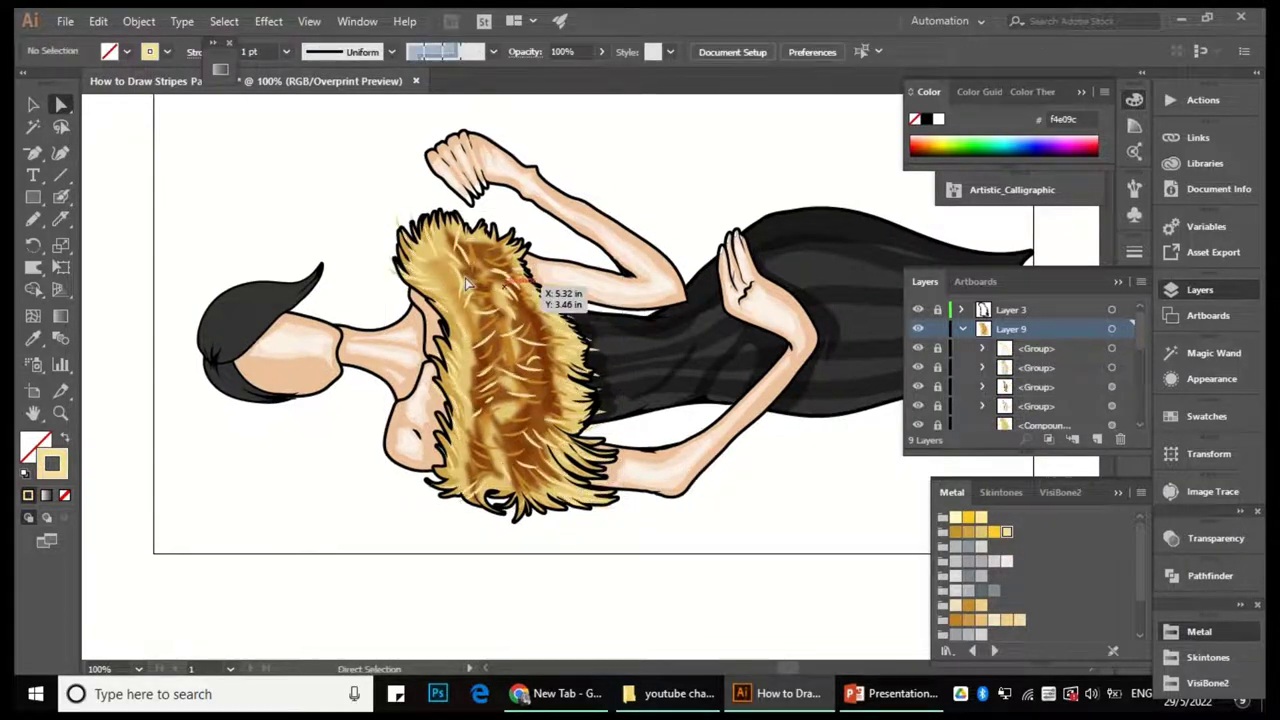
Draw thin f4e09c Pencil hair strokes from the top of the wrap down the middle of the brown shading.
scroll(360, 262, "up", 2, "alt")
scroll(360, 262, "up", 2, "alt")
key("n")
mouse_move(565, 250)
left_mouse_down()
mouse_move(570, 325)
mouse_move(535, 265)
mouse_move(580, 318)
mouse_move(435, 240)
left_mouse_up()
mouse_move(520, 348)
left_mouse_down()
mouse_move(642, 393)
mouse_move(602, 203)
left_mouse_up()
mouse_move(483, 427)
left_mouse_down()
mouse_move(443, 371)
mouse_move(575, 418)
left_mouse_up()
left_click_drag(597, 344, 597, 244)
left_click_drag(510, 410, 580, 490)
left_click_drag(507, 518, 505, 418)
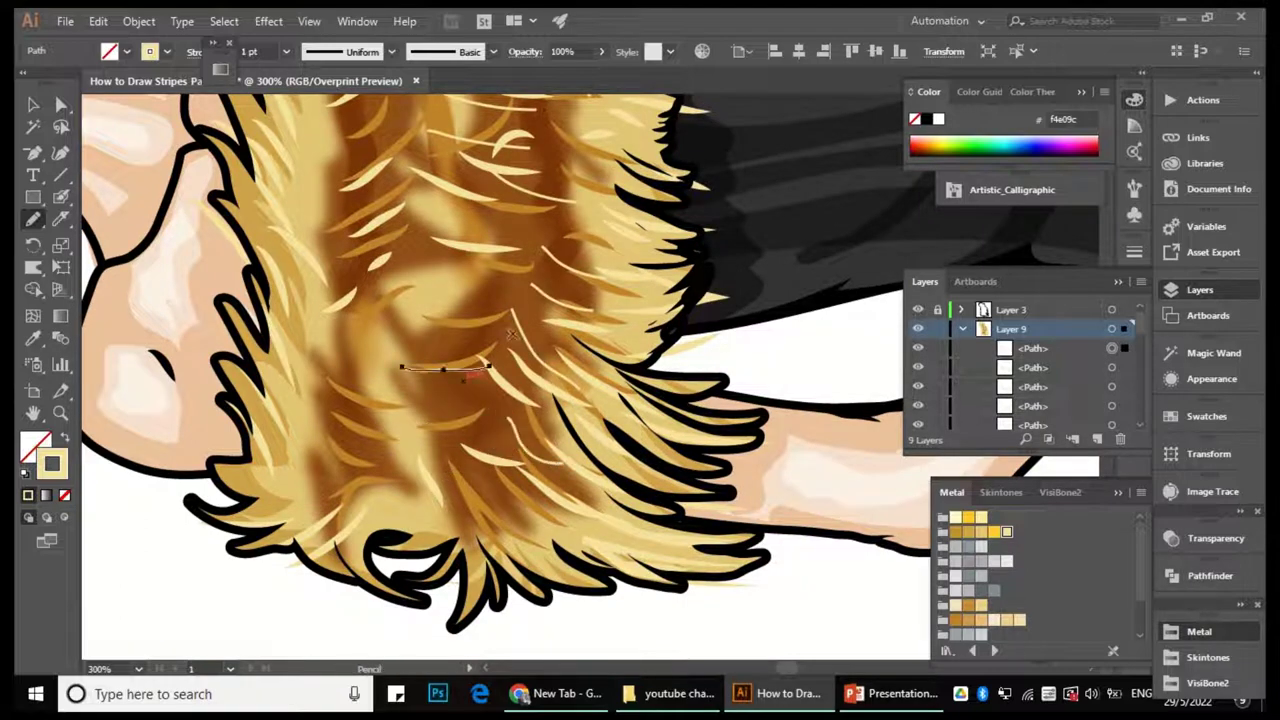
Add pale gold Pencil hair strokes across the lower and left parts of the brown shading.
left_click_drag(432, 274, 500, 274)
mouse_move(556, 441)
left_mouse_down()
mouse_move(521, 386)
mouse_move(607, 508)
mouse_move(500, 440)
left_mouse_up()
left_click_drag(454, 337, 529, 472)
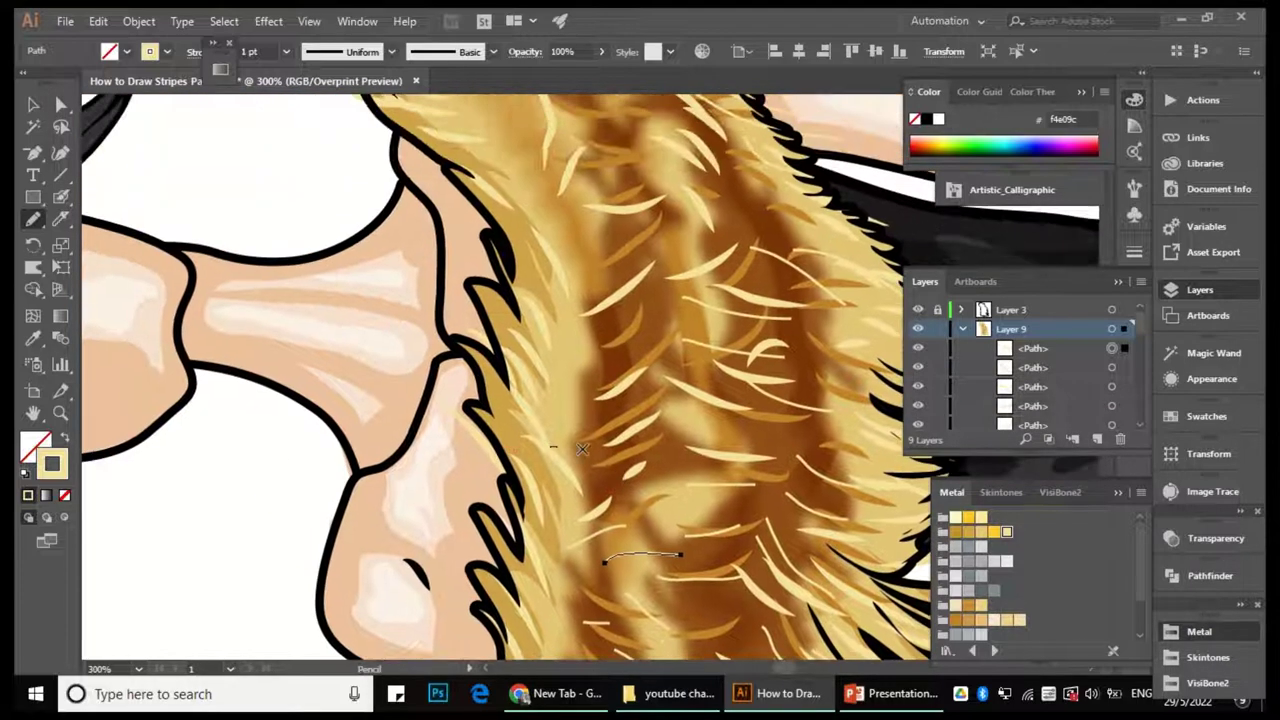
Draw pale gold Pencil hair strokes over the wrap's left fur edge and down into the lower right fringe.
mouse_move(634, 456)
left_mouse_down()
mouse_move(548, 436)
mouse_move(630, 610)
left_mouse_up()
mouse_move(588, 330)
left_mouse_down()
mouse_move(638, 364)
mouse_move(700, 481)
left_mouse_up()
left_click_drag(550, 343, 602, 350)
left_click_drag(530, 288, 615, 300)
mouse_move(752, 404)
left_mouse_down()
mouse_move(617, 392)
mouse_move(547, 322)
left_mouse_up()
left_click_drag(620, 400, 550, 330)
left_click_drag(673, 476, 603, 406)
left_click_drag(560, 490, 530, 340)
left_click_drag(540, 500, 520, 370)
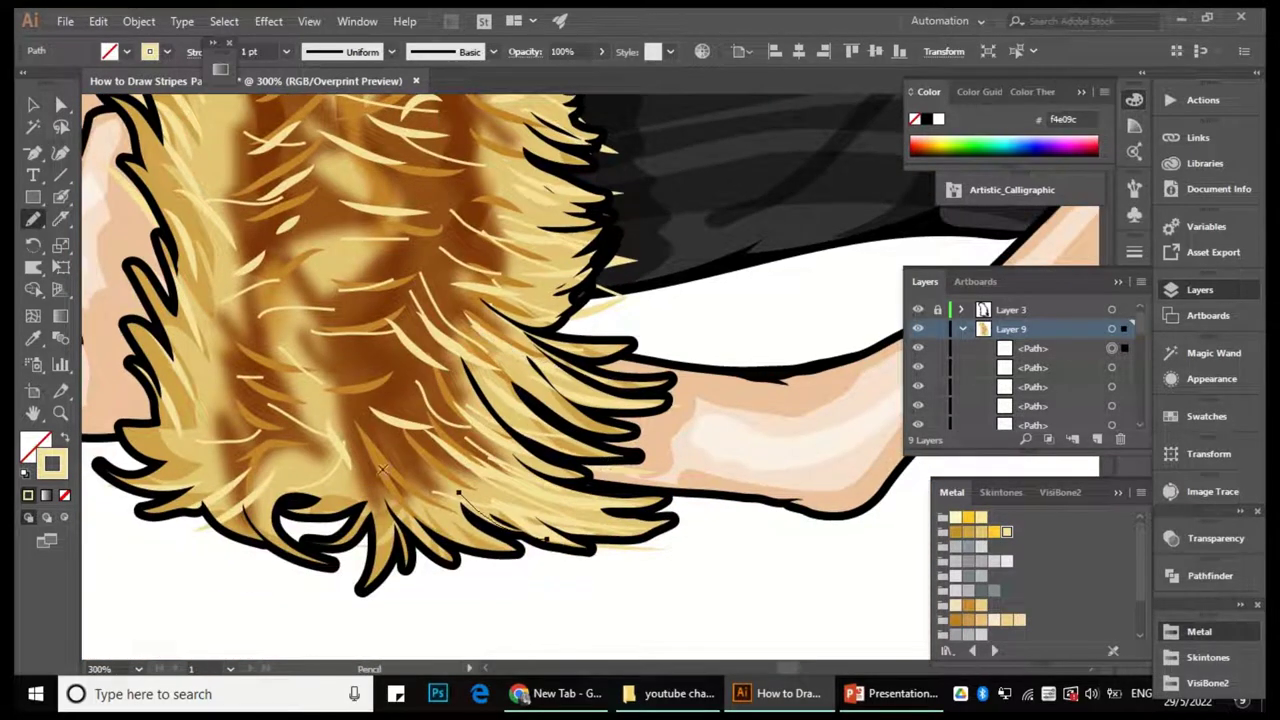
Draw pale gold Pencil hair strokes over the lower left fringe around the curled tuft.
left_click_drag(342, 480, 562, 490)
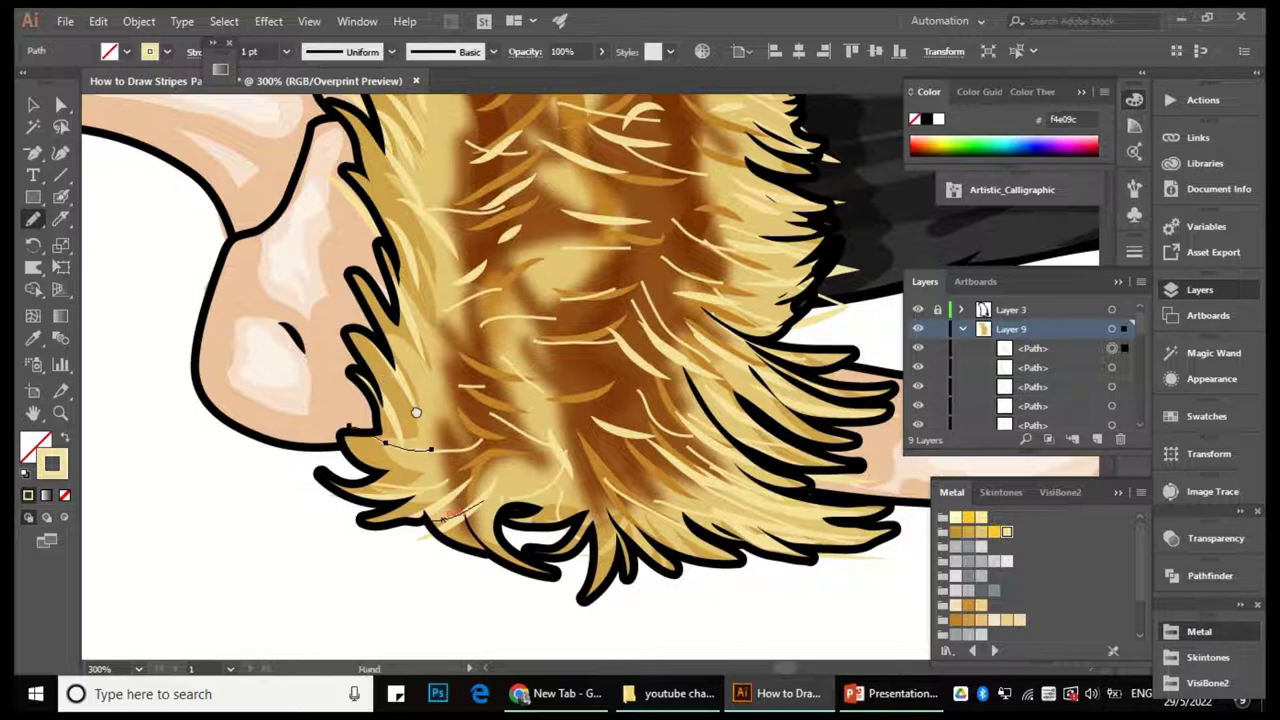
left_click_drag(400, 440, 530, 490)
left_click_drag(575, 335, 585, 432)
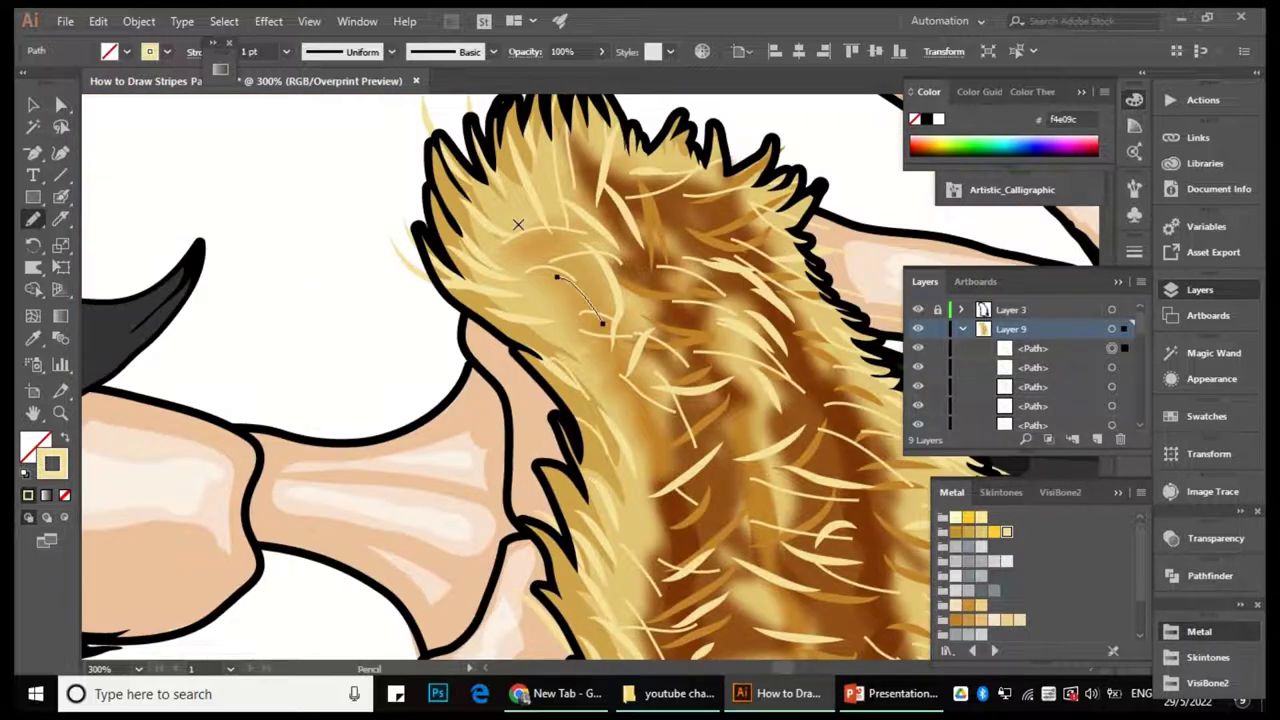
Add pale gold Pencil hair strokes to the wrap's upper left fur and along its edge beside the neck.
left_click_drag(530, 262, 563, 362)
left_click_drag(480, 437, 586, 477)
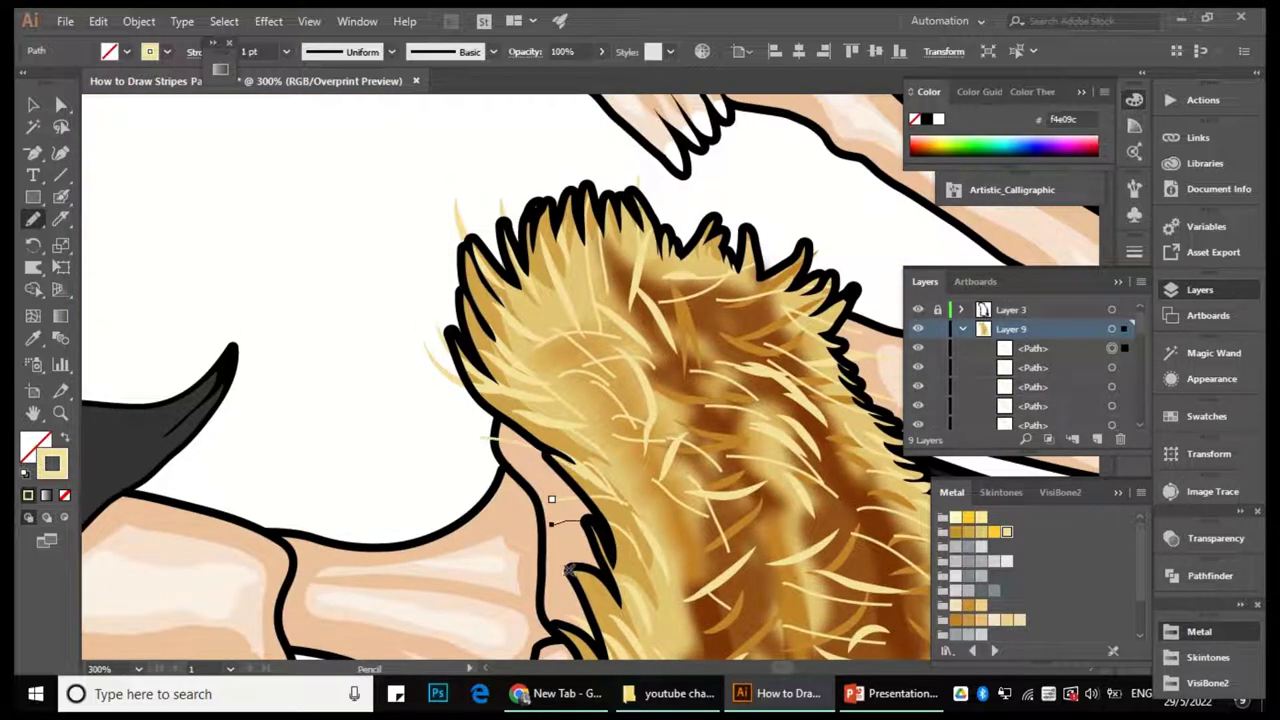
left_click_drag(568, 569, 512, 454)
Draw pale gold Pencil hair strokes along the wrap's fur edge beside the neck and shoulder and down into the lower fringe.
left_click_drag(600, 543, 585, 393)
left_click_drag(585, 520, 560, 390)
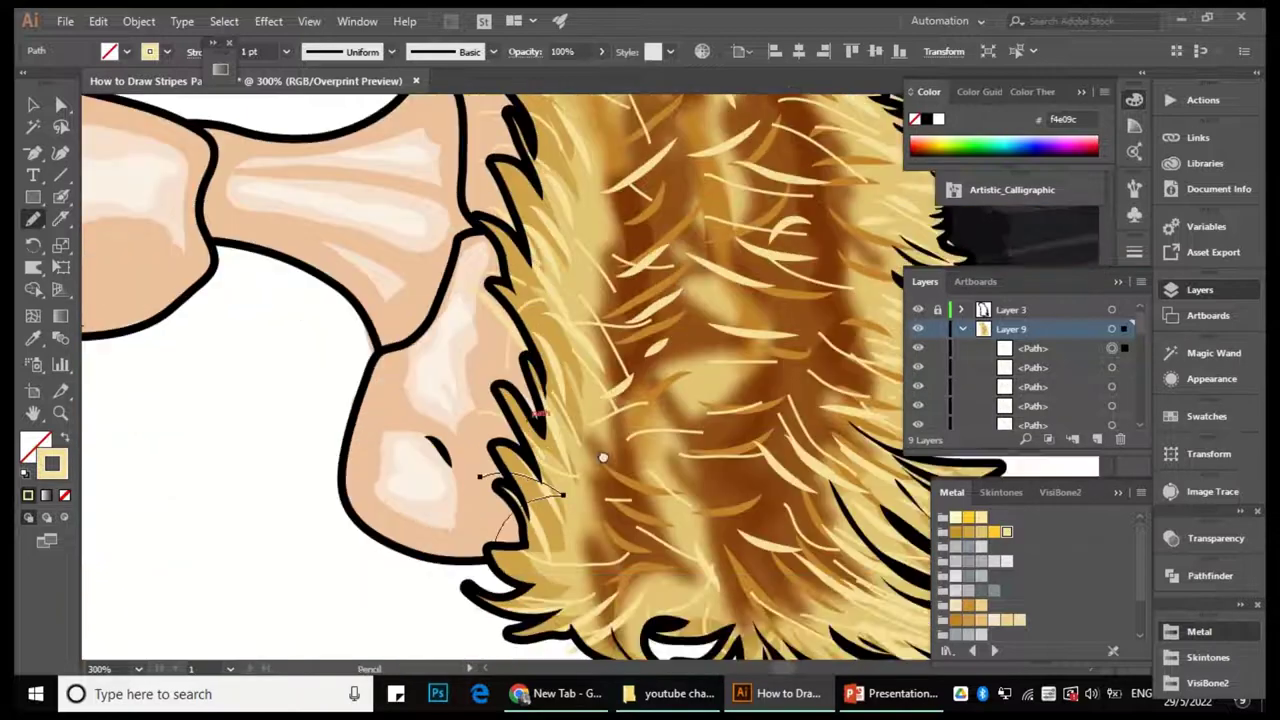
left_click_drag(540, 497, 504, 521)
left_click_drag(610, 550, 523, 423)
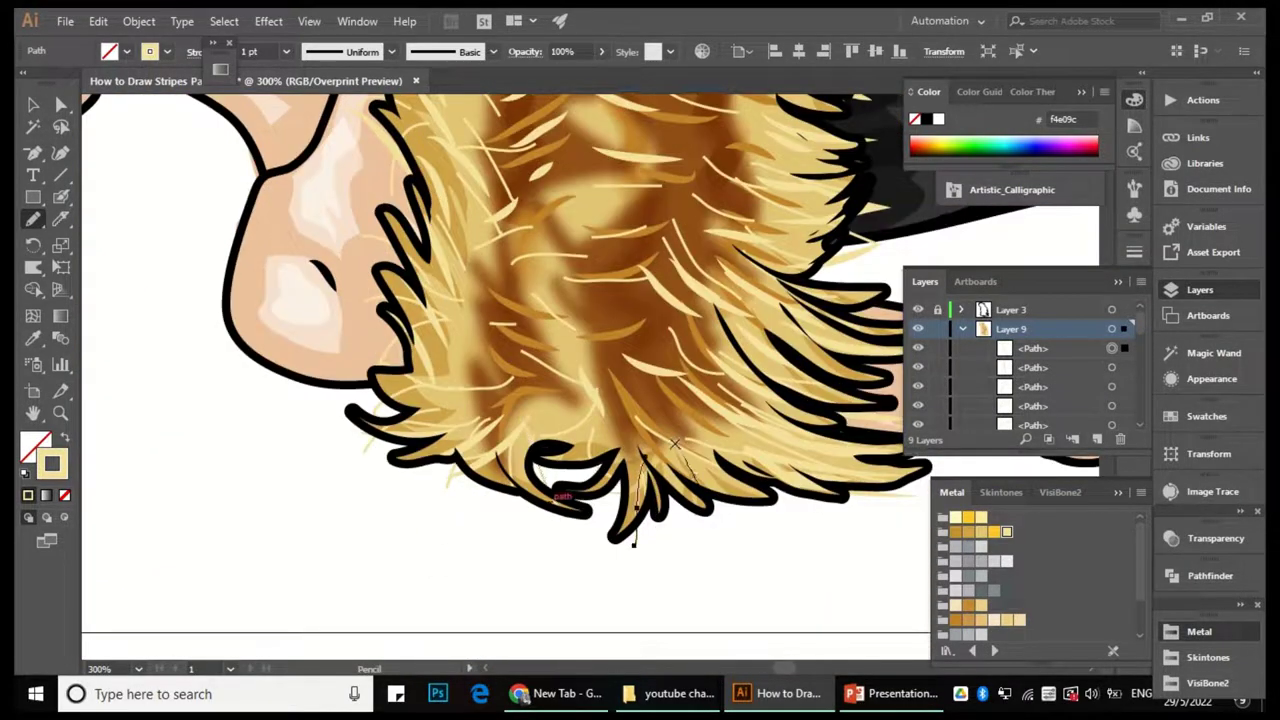
Give the Pencil hair strokes across the wrap a dark brown colour (6c301e), 2 pt weight and tapered width profile.
key("ctrl+minus")
key("ctrl+minus")
key("ctrl+a")
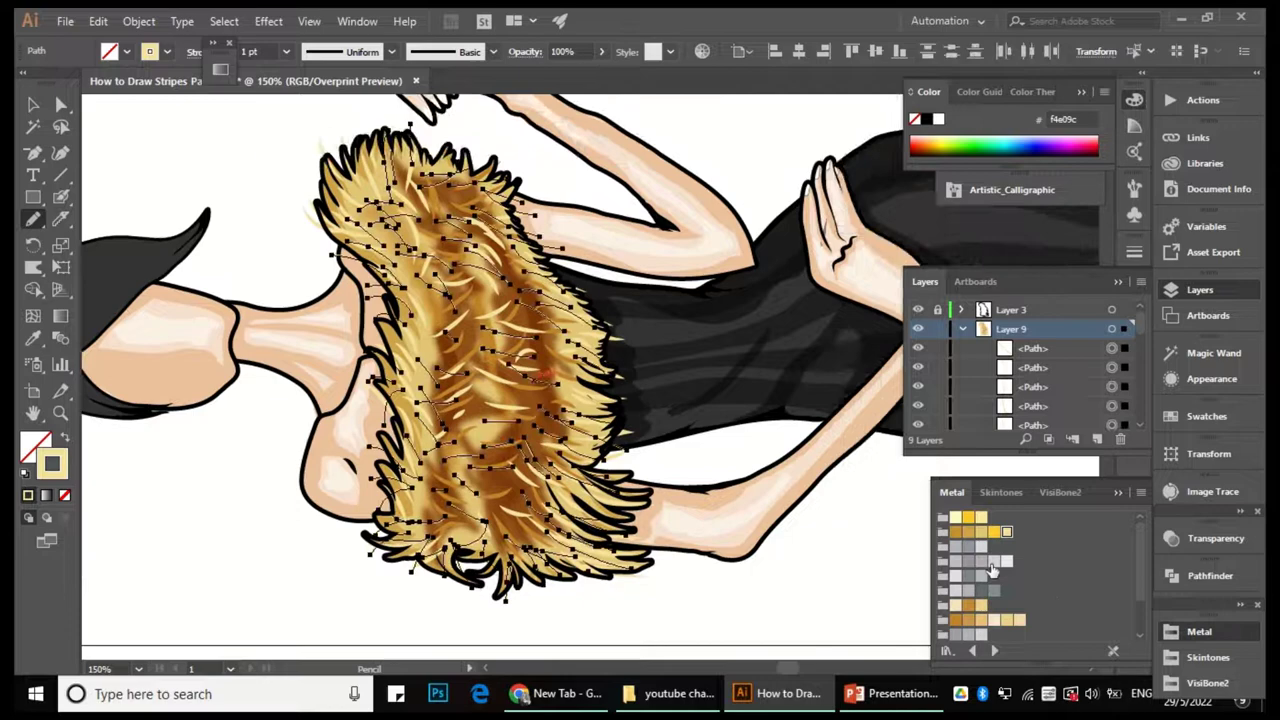
scroll(992, 568, "down", 2)
left_click(964, 605)
left_click(286, 51)
left_click(310, 157)
left_click(391, 51)
left_click(343, 104)
key("v")
key("ctrl+minus")
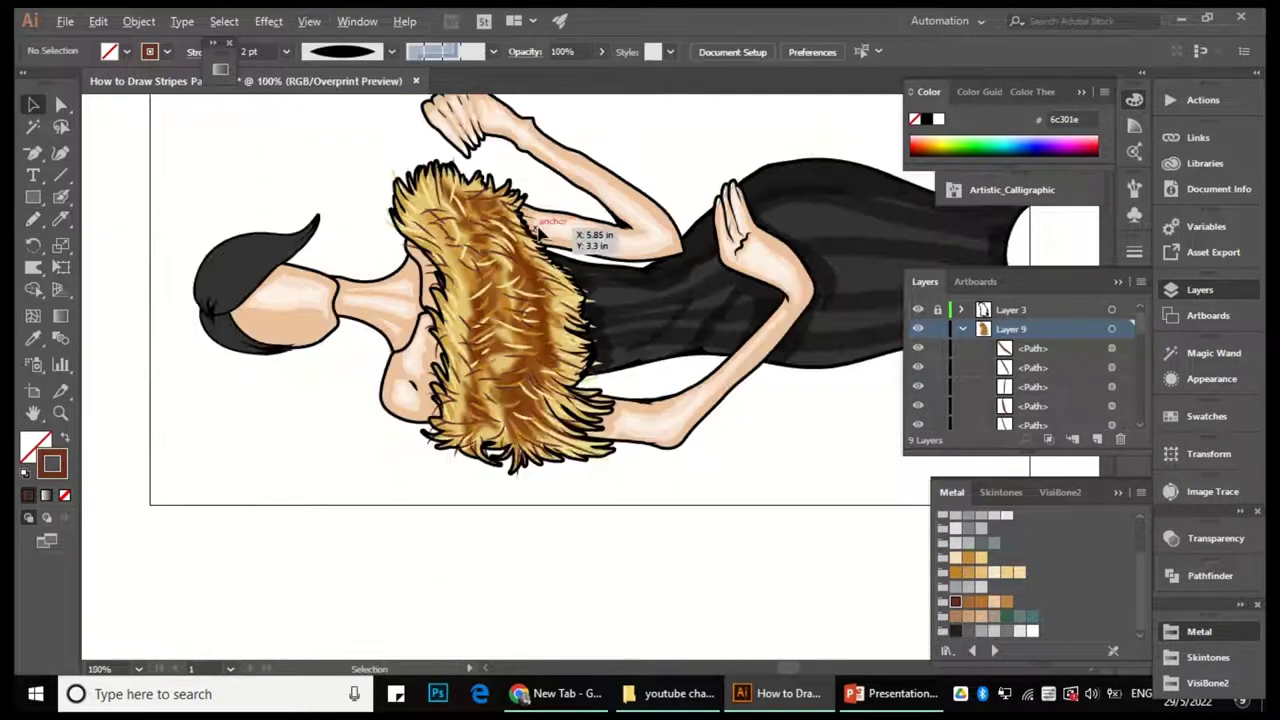
Set the dark brown hair strokes to a 3 pt weight and lock their group.
left_click(286, 51)
left_click(310, 173)
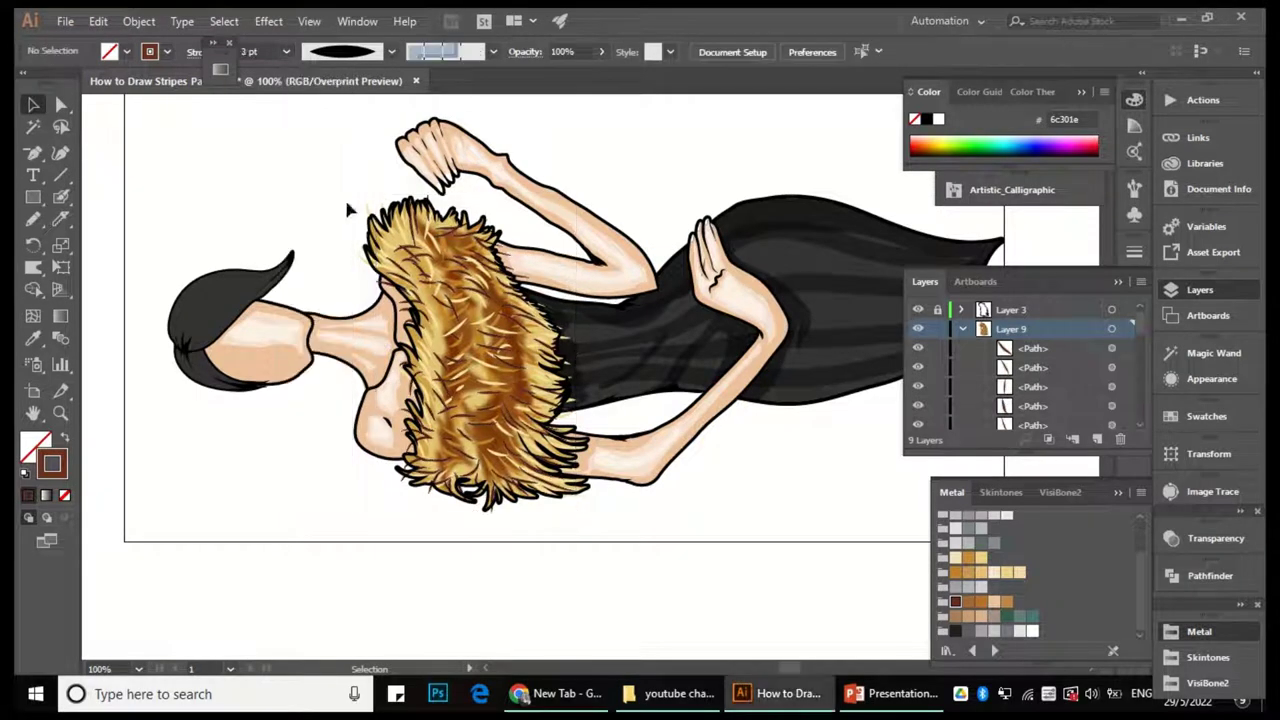
key("a")
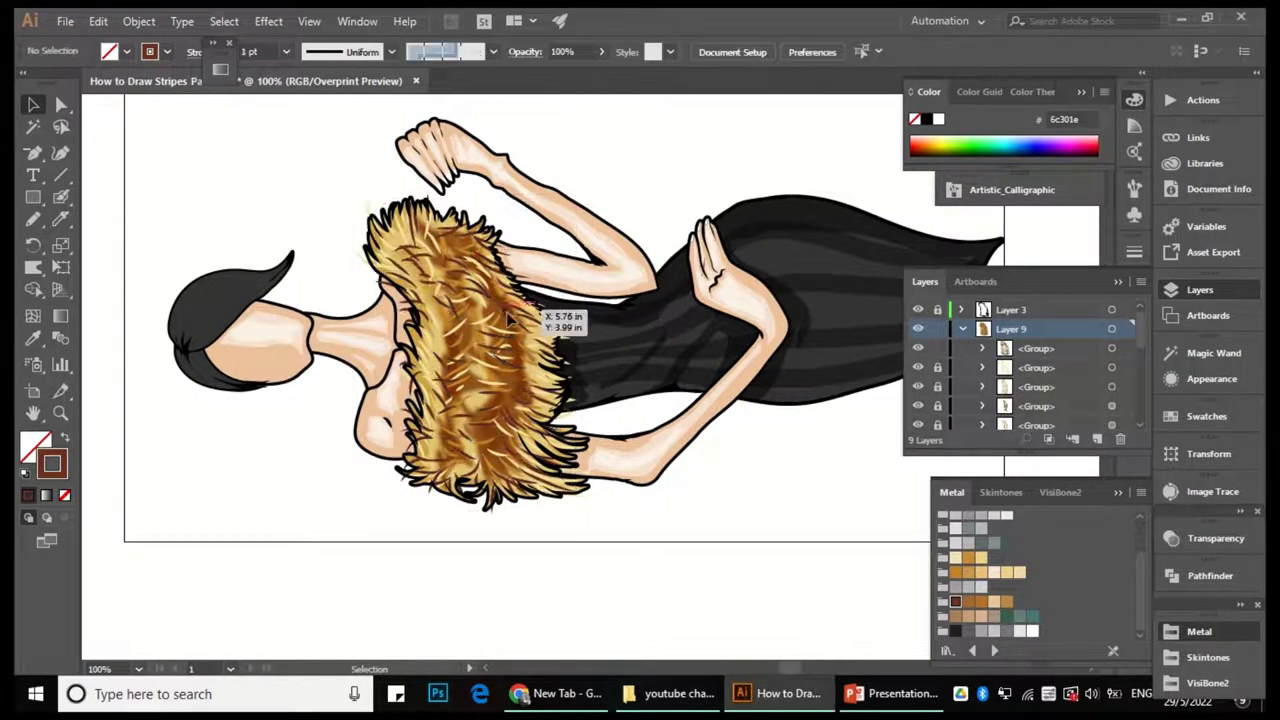
key("v")
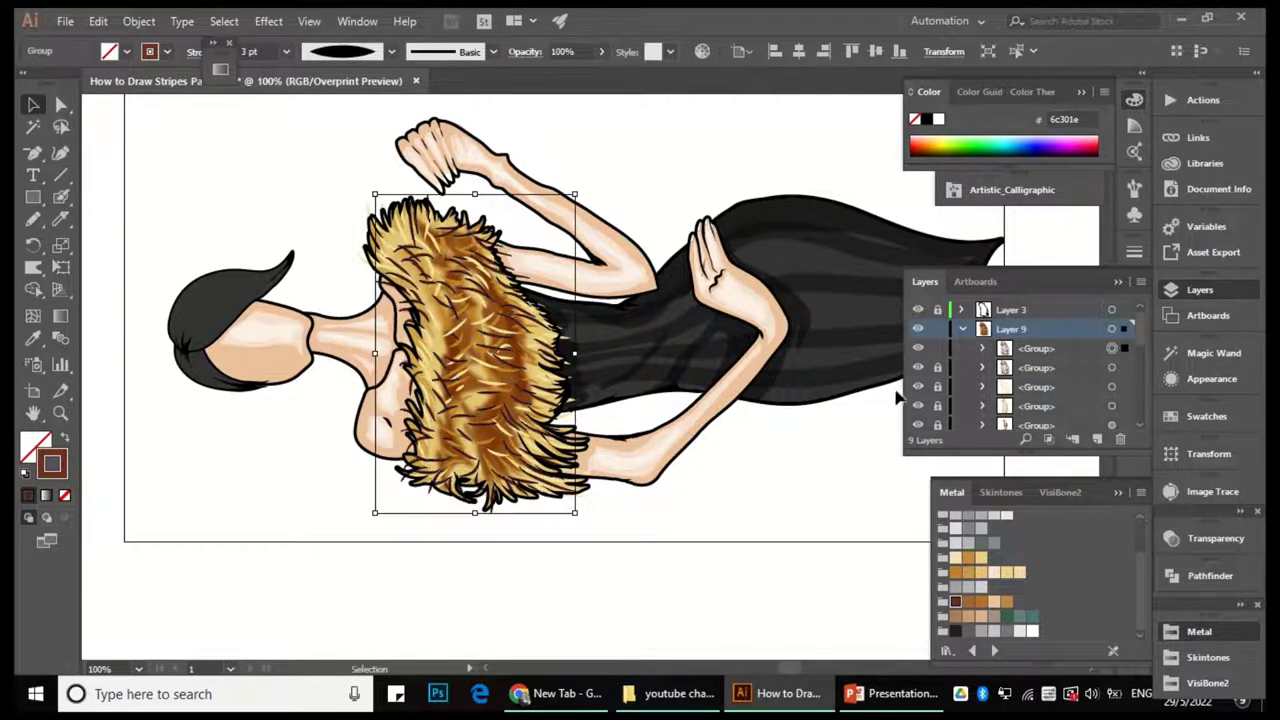
left_click(937, 348)
Recolour the duplicate group beneath the dark brown hair strokes to medium brown (a16733).
key("ctrl+plus")
left_click(1111, 367)
left_click(968, 601)
Apply a Gaussian Blur to the medium brown hair-stroke group.
left_click(268, 21)
left_click(300, 54)
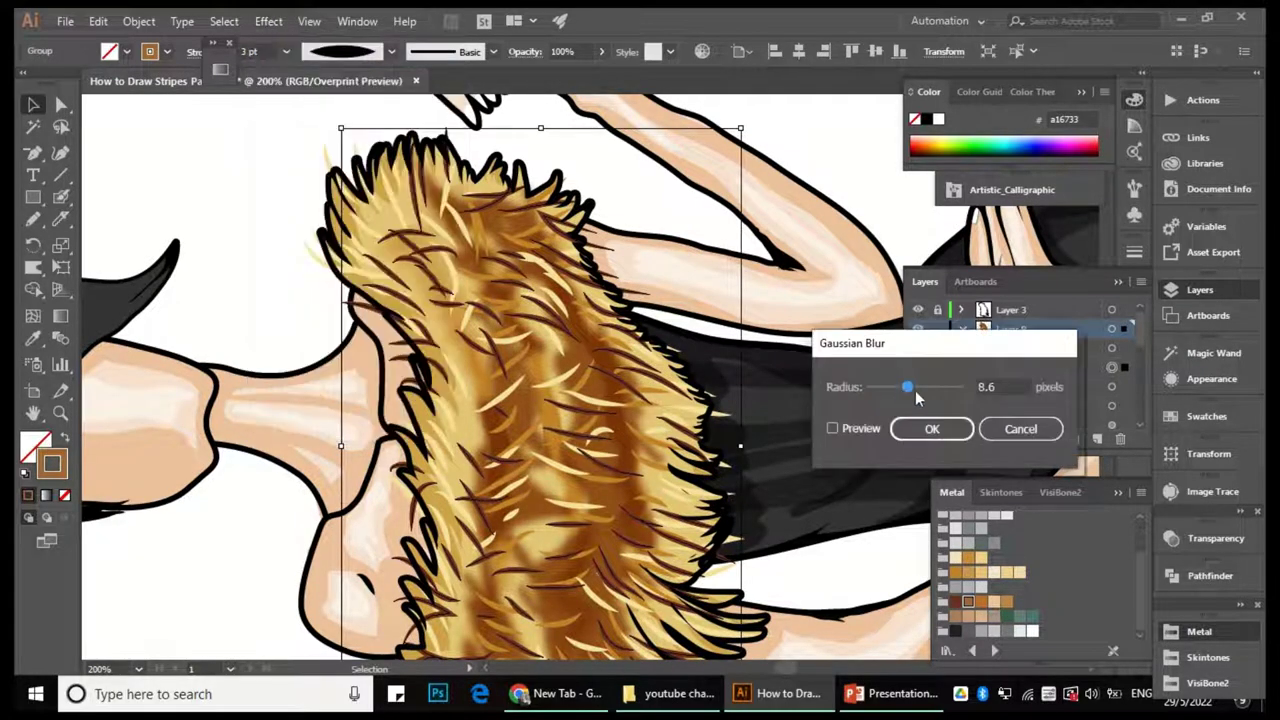
left_click(850, 429)
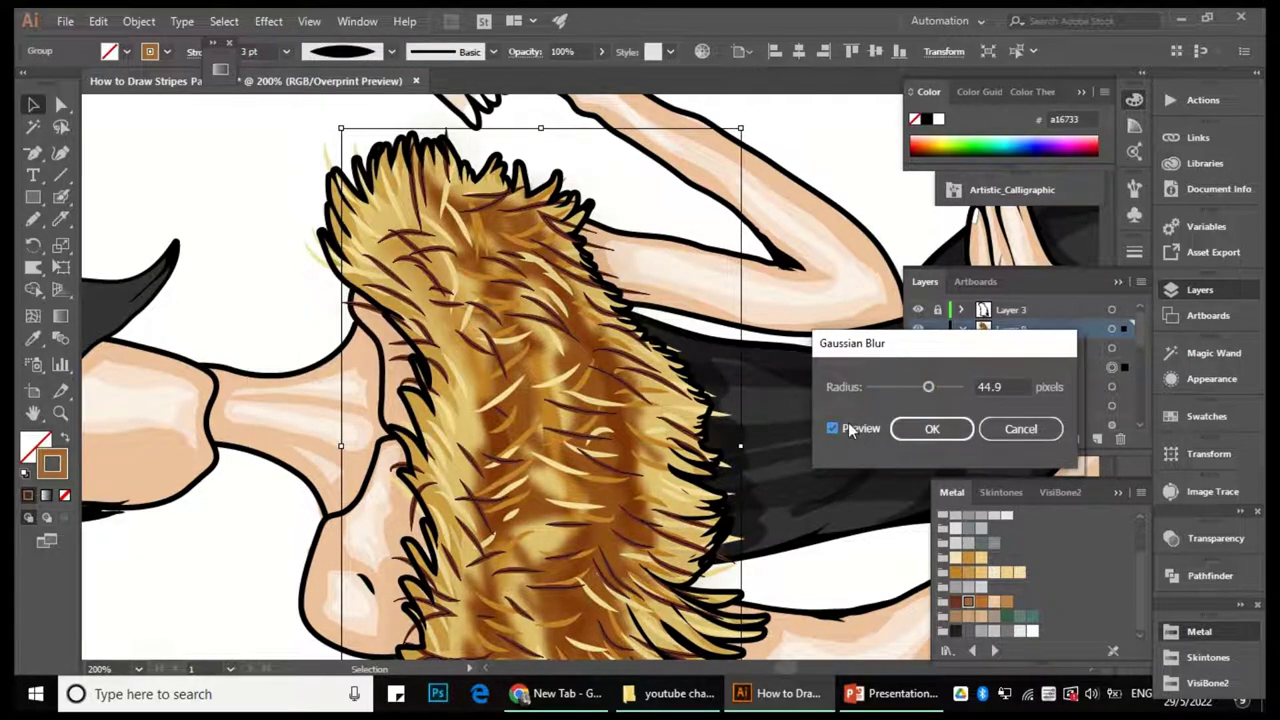
left_click(930, 429)
left_click(283, 221)
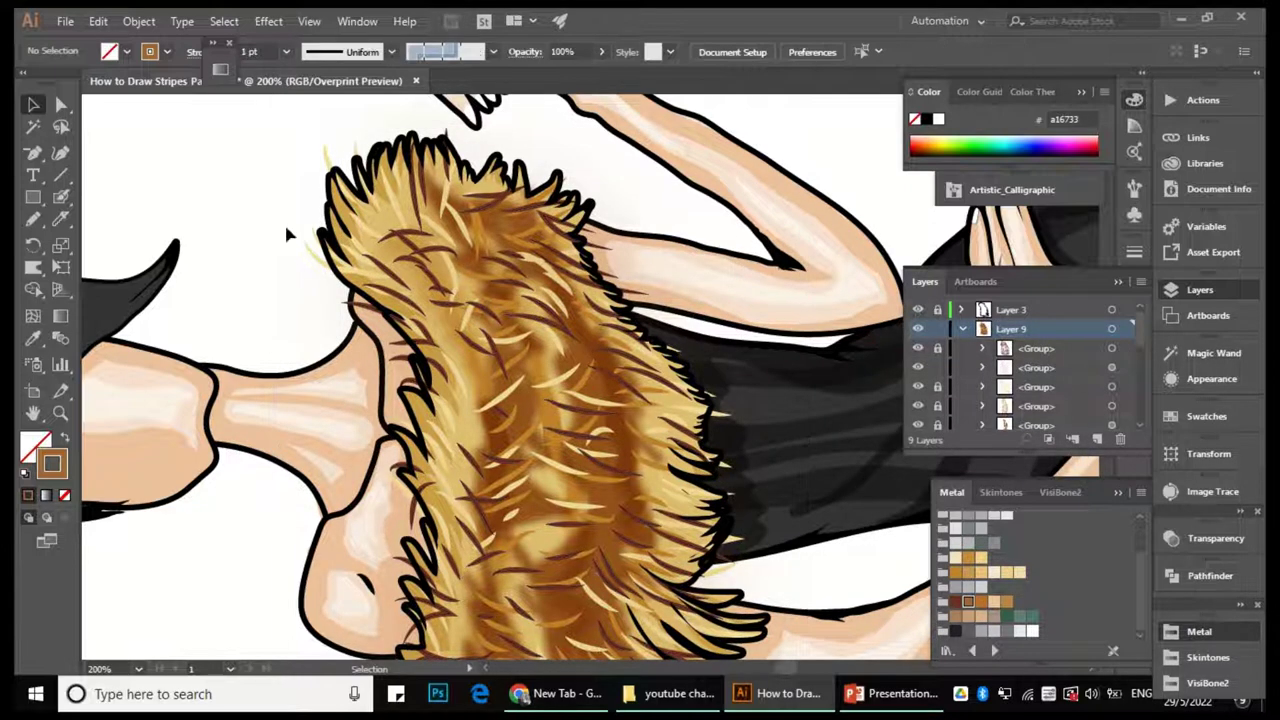
Try a Gaussian Blur radius of 8.2 pixels on the medium brown hair-stroke group.
key("ctrl+plus")
key("ctrl+plus")
key("ctrl+plus")
left_click(1111, 367)
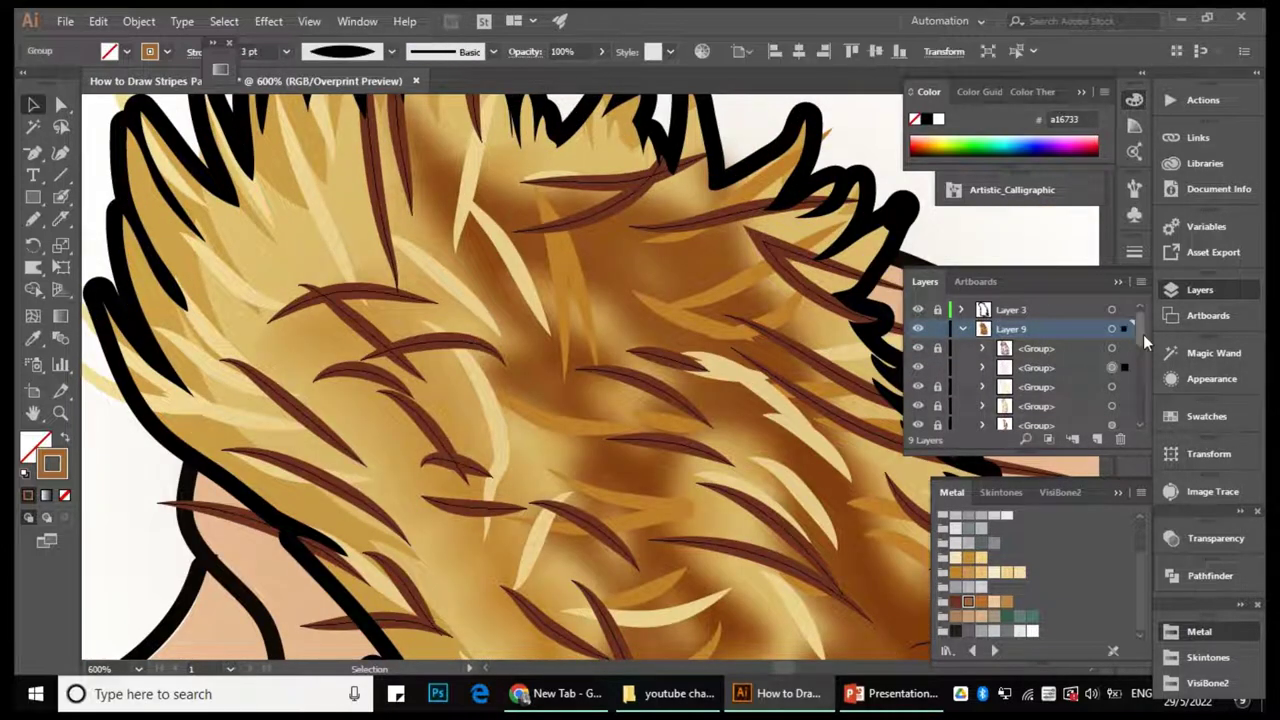
left_click(1210, 380)
left_click(995, 420)
left_click(853, 427)
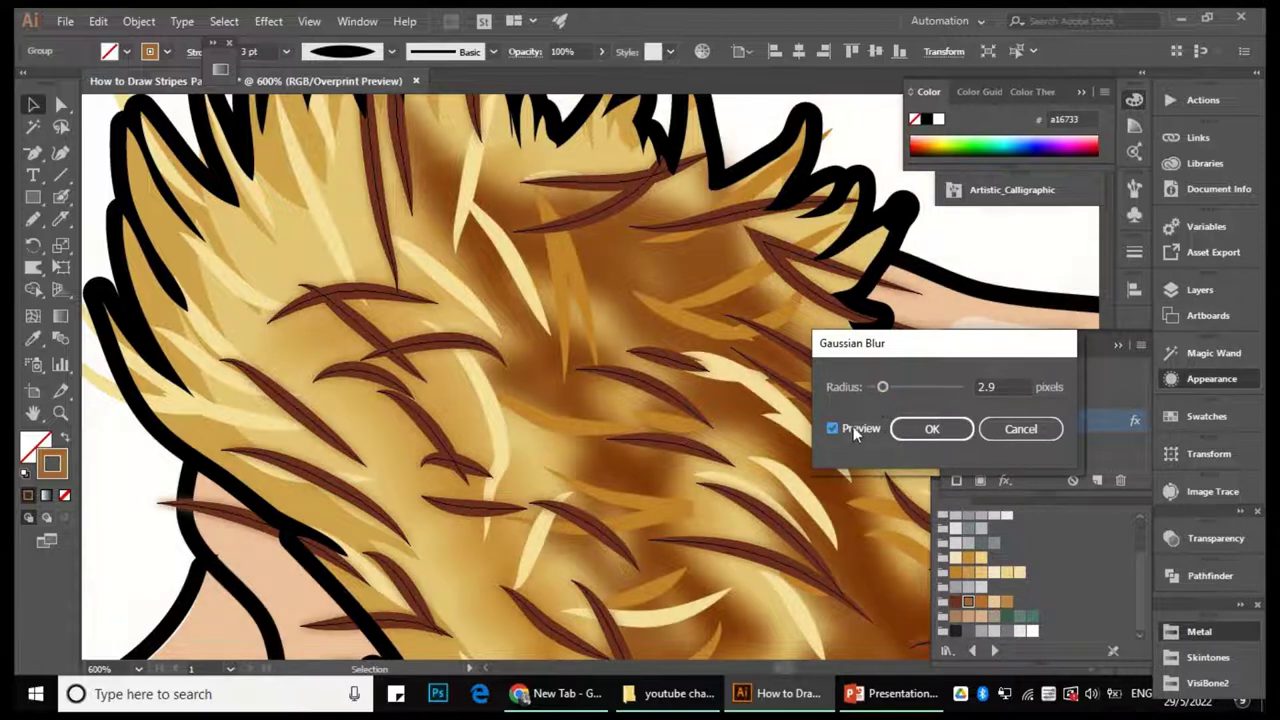
left_click_drag(882, 386, 908, 398)
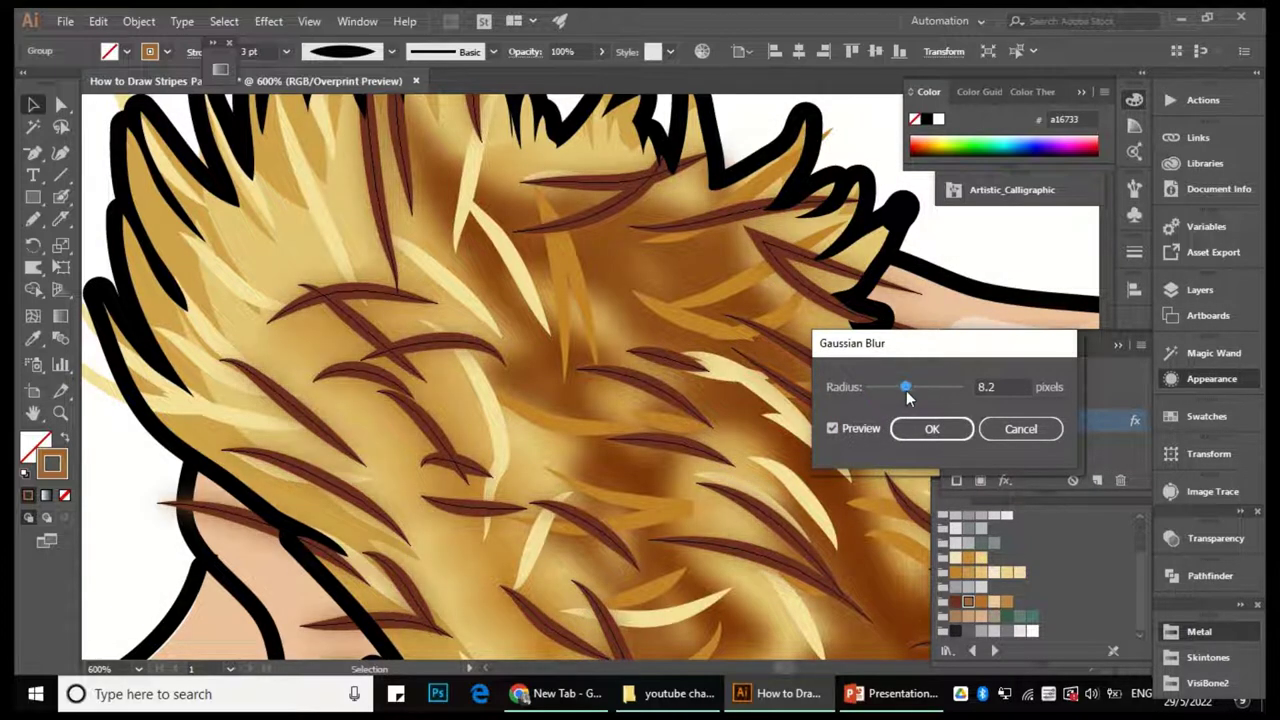
left_click(1020, 428)
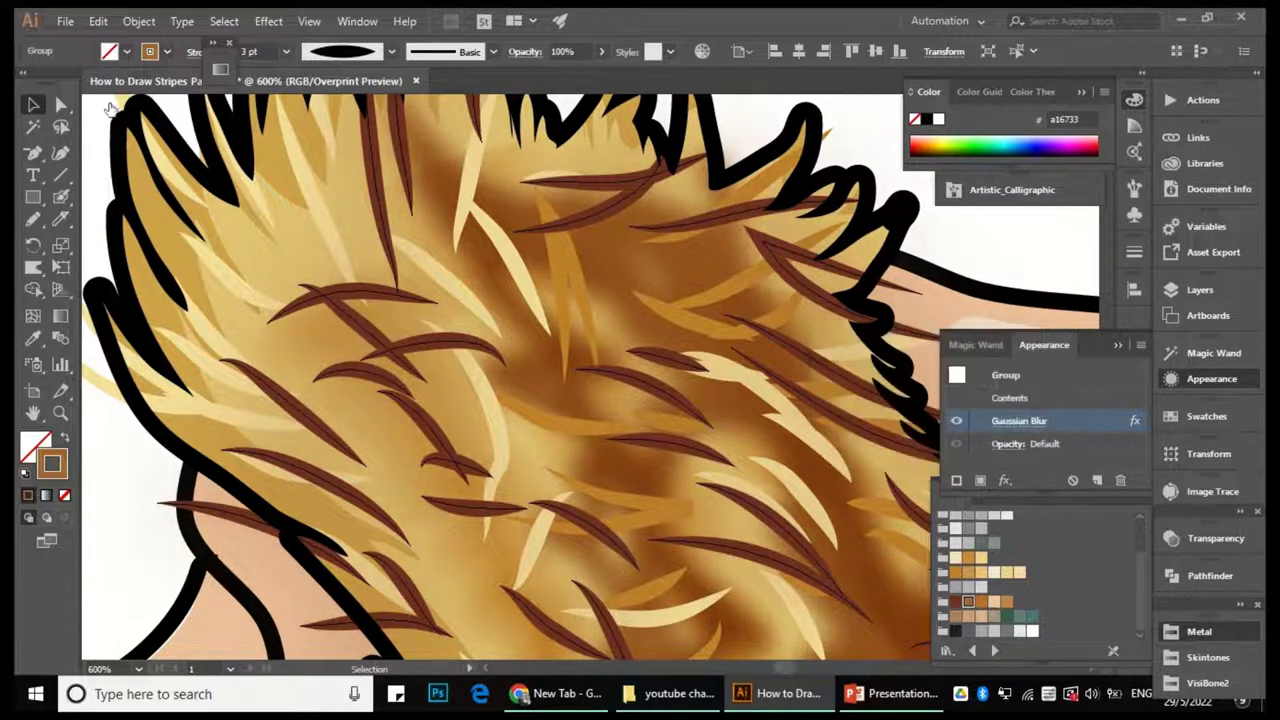
Remove the Gaussian Blur effect from the medium brown hair-stroke group.
key("ctrl+minus")
key("ctrl+minus")
left_click(1120, 480)
Apply a Radial Blur to the medium brown hair-stroke group and deselect it.
left_click(268, 21)
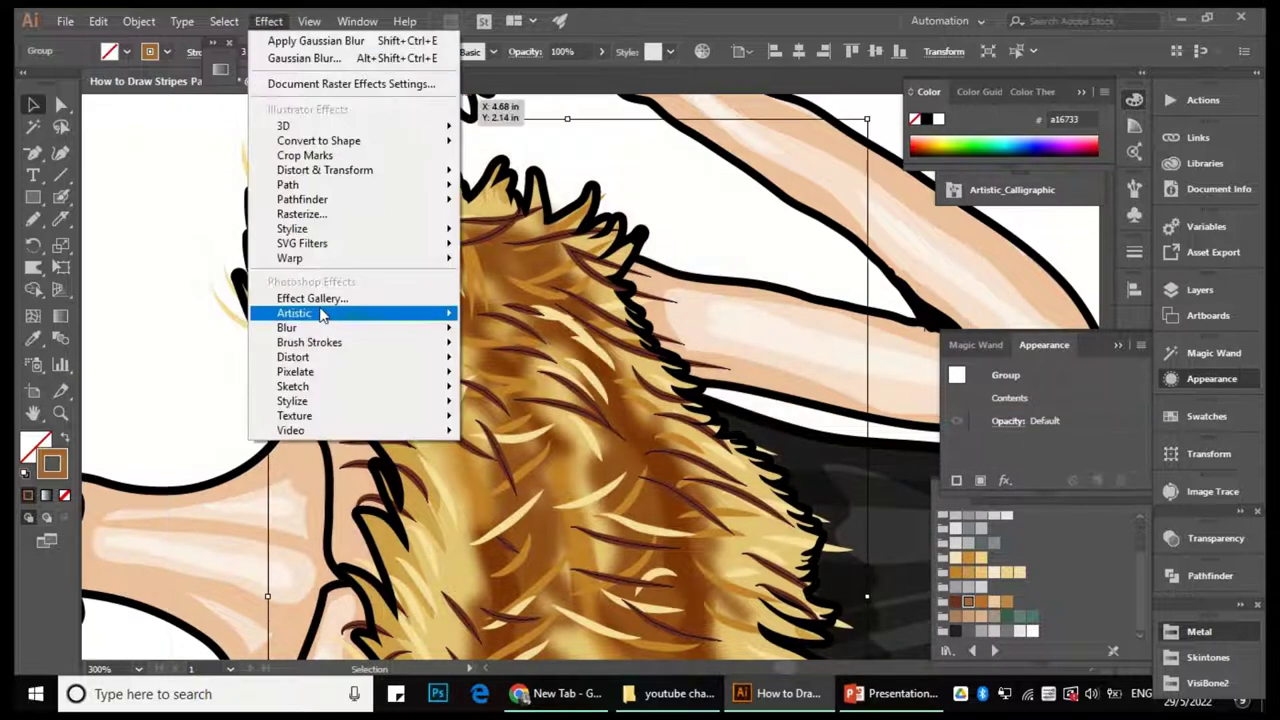
mouse_move(290, 327)
left_click(540, 349)
left_click(1052, 366)
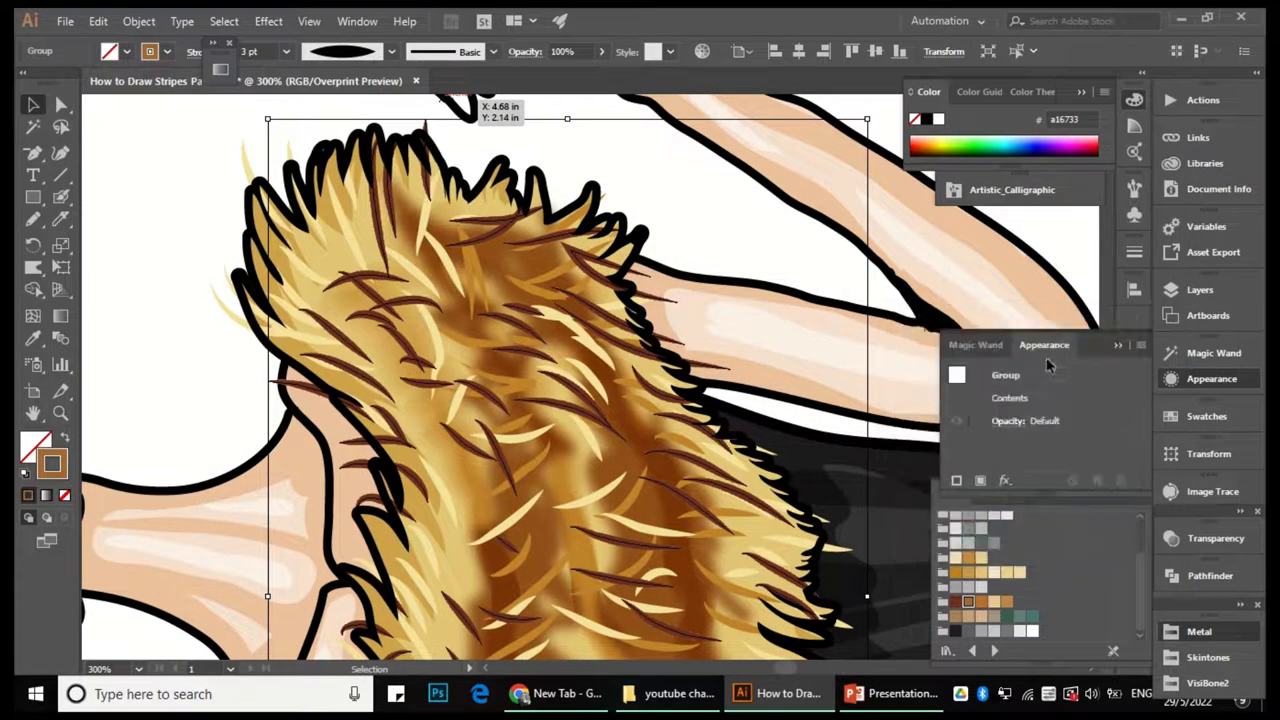
key("ctrl+shift+a")
key("ctrl+minus")
key("ctrl+minus")
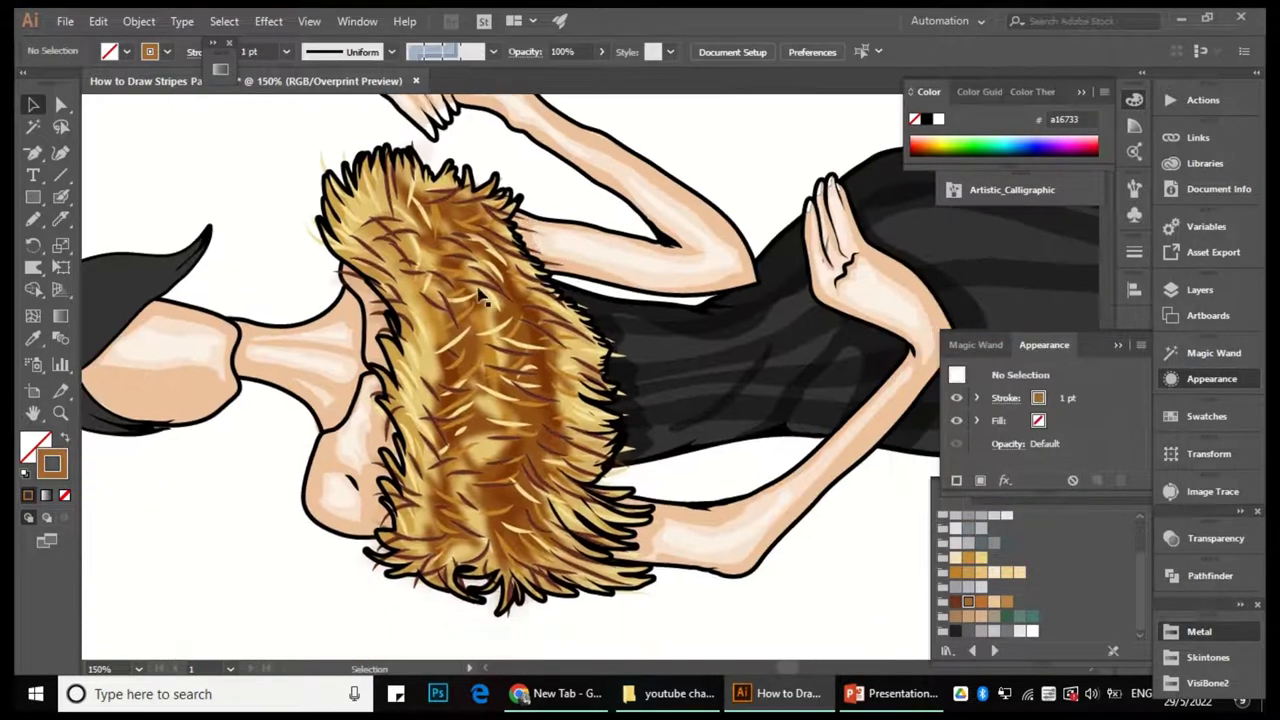
key("ctrl+minus")
Recolour the topmost dark brown hair-stroke group to cream (fffac2).
left_click(1190, 415)
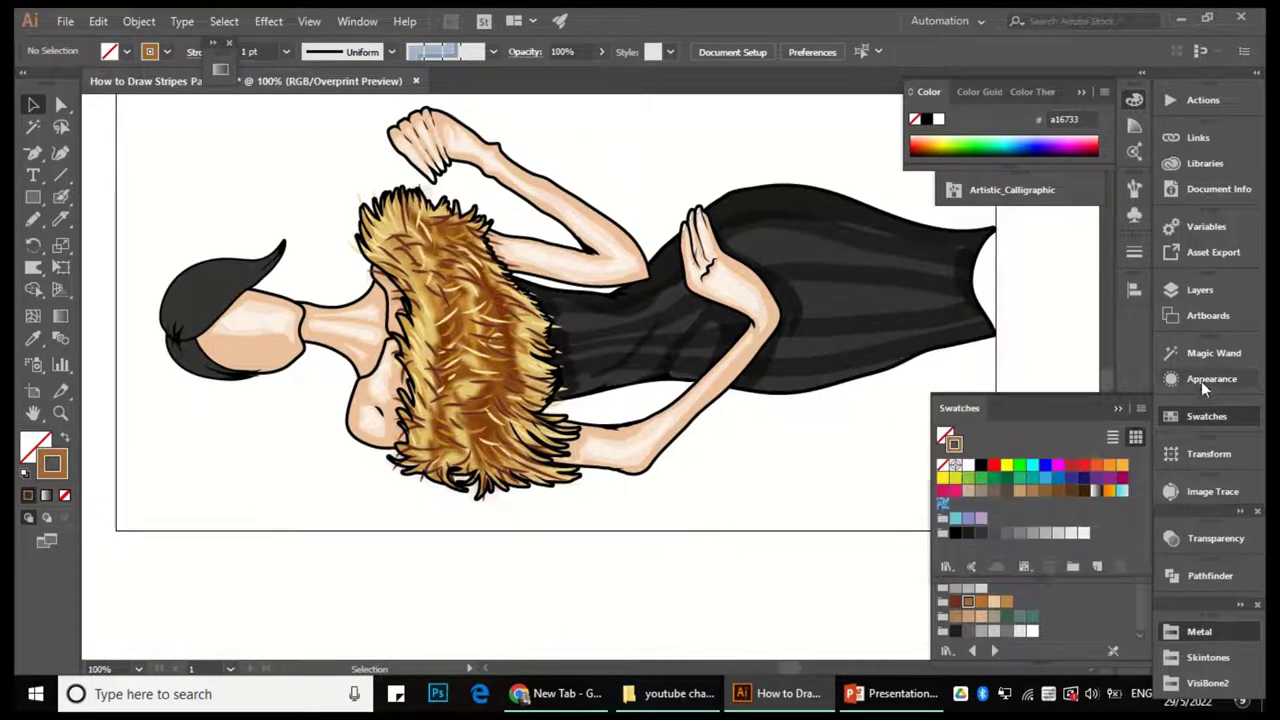
left_click(1198, 290)
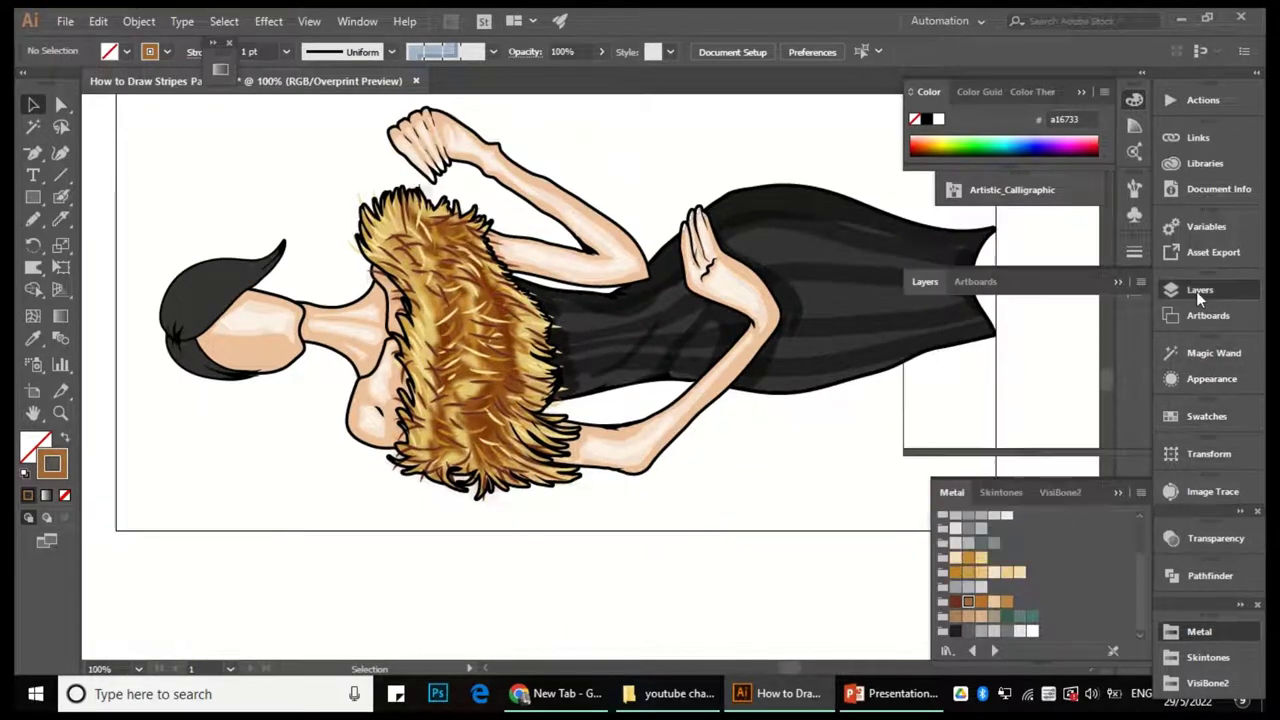
left_click(500, 395)
scroll(955, 520, "up", 2)
left_click(955, 518)
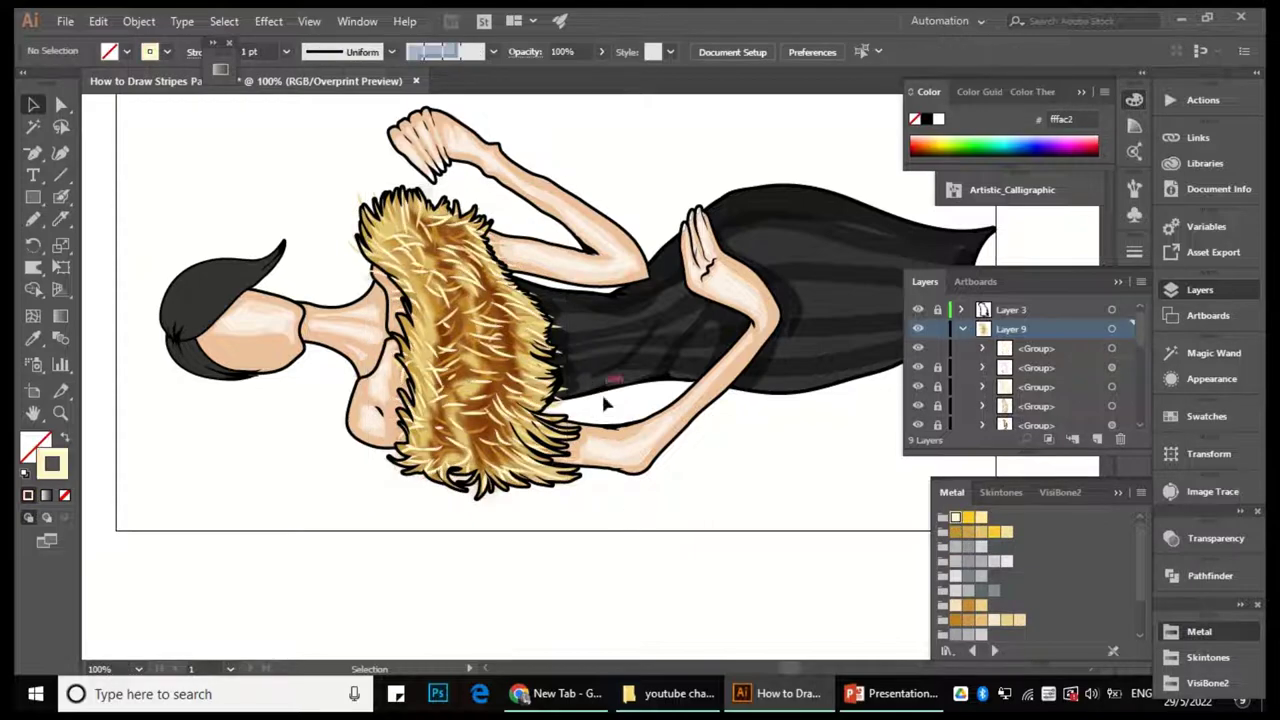
Try light gold (e2c675) on the topmost hair-stroke group.
key("ctrl+plus")
key("ctrl+plus")
left_click(980, 532)
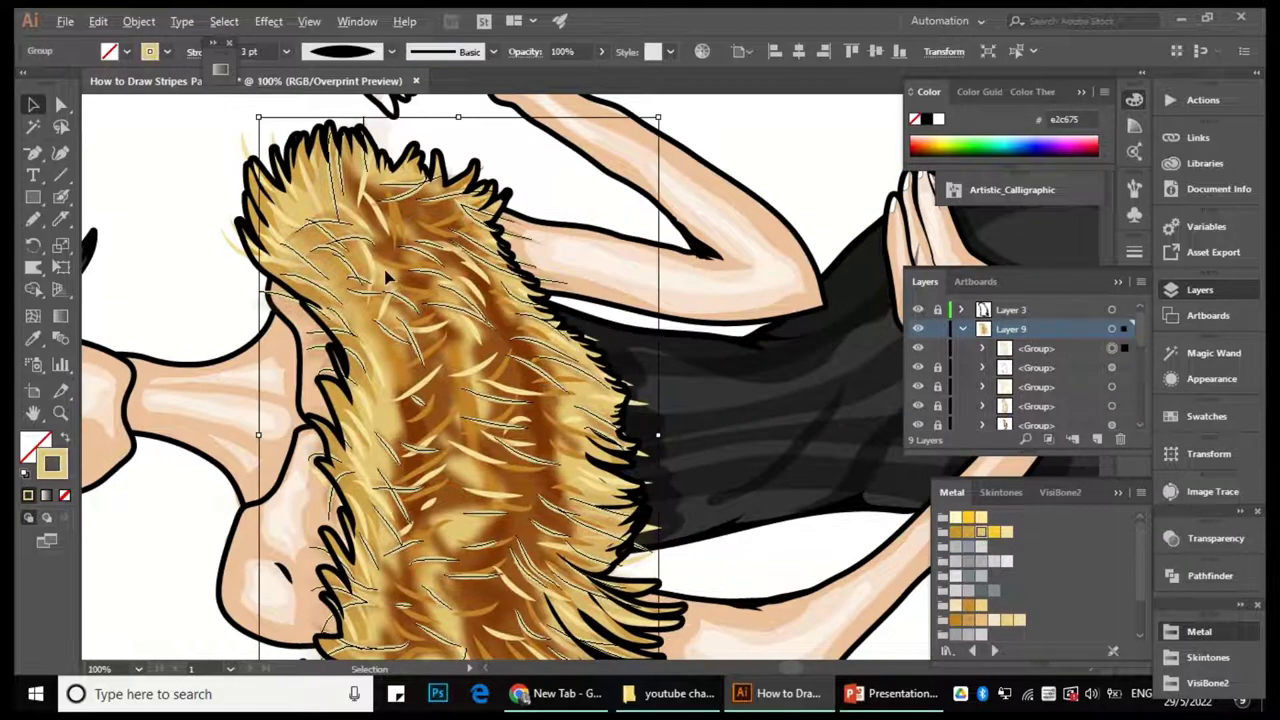
key("ctrl+shift+a")
key("ctrl+minus")
key("ctrl+minus")
key("ctrl+plus")
Recolour the topmost hair-stroke group to golden brown (b96e2b) and lock it.
left_click(627, 441)
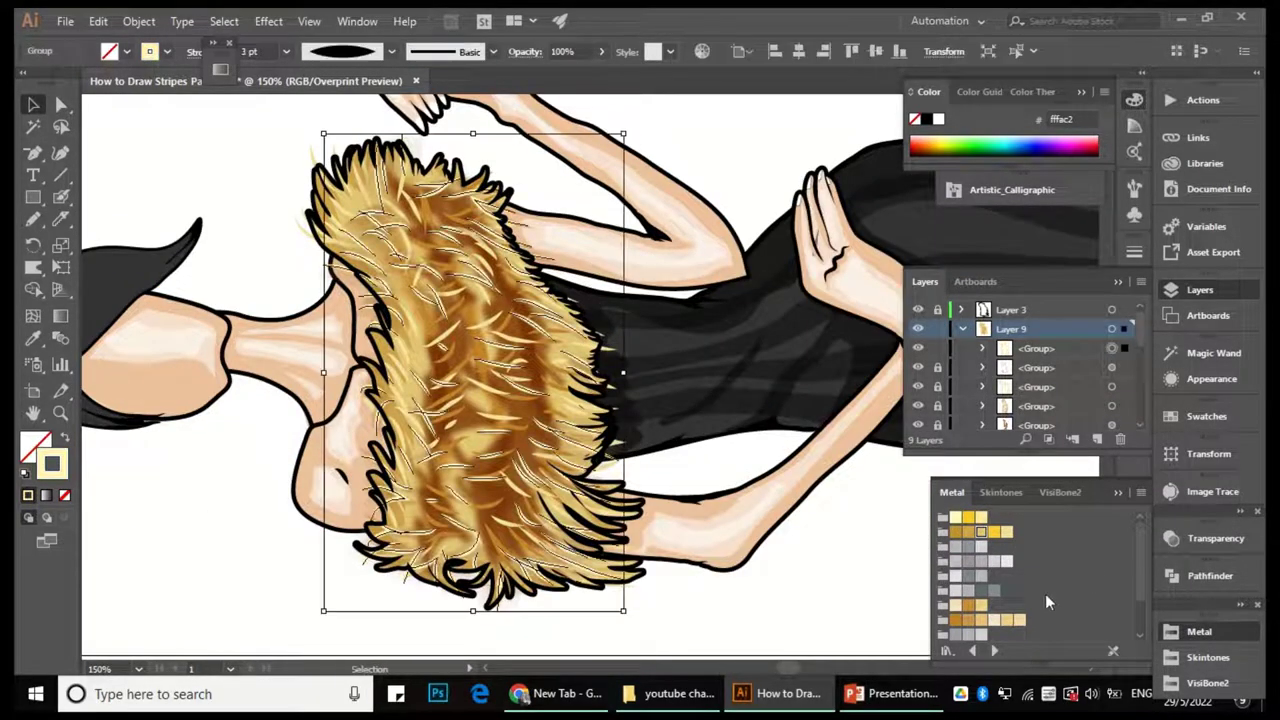
scroll(980, 555, "down", 2)
left_click(981, 603)
key("ctrl+shift+a")
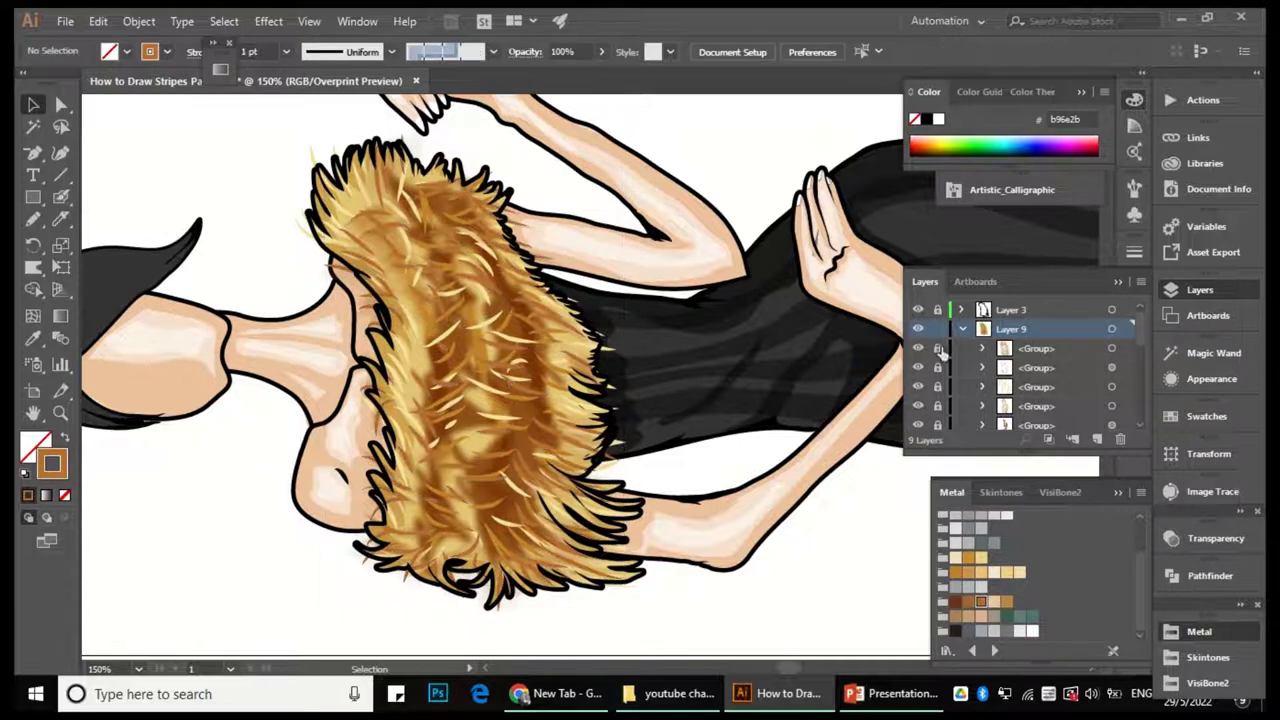
Recolour the pale gold hair-stroke group to golden yellow (fbcc34) and place a duplicate group beneath it.
left_click(625, 452)
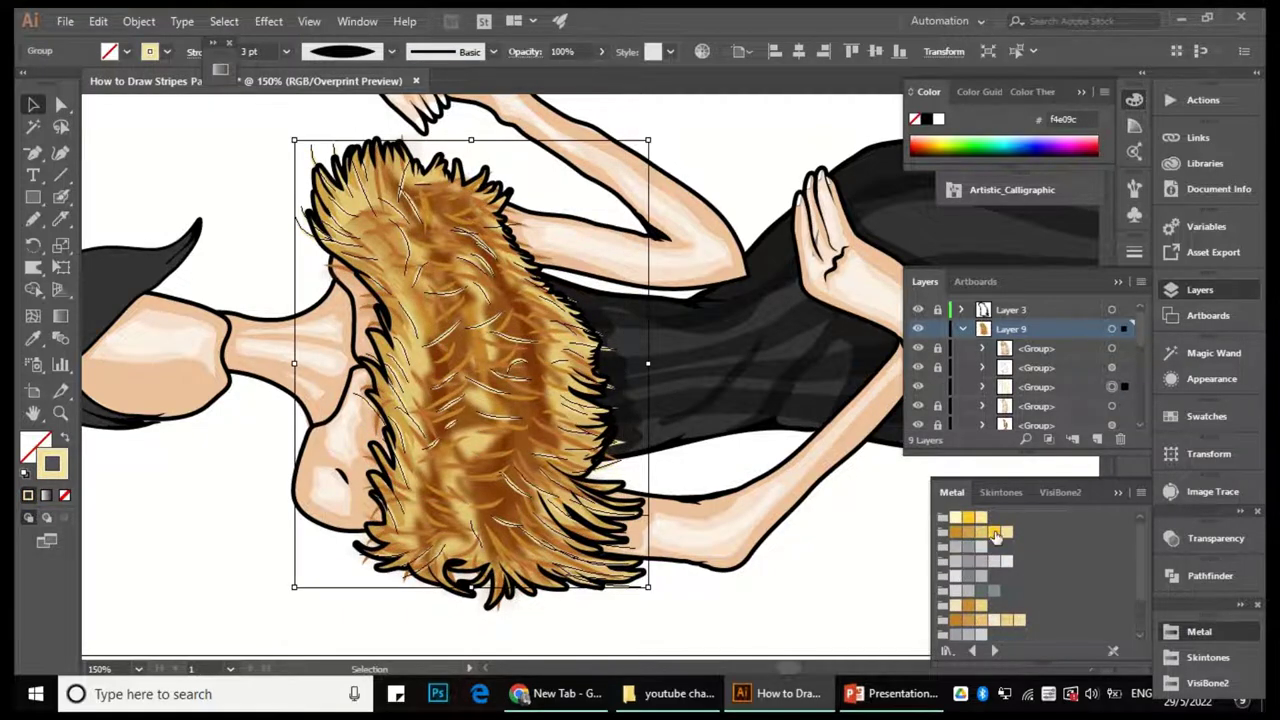
key("ctrl+0")
key("ctrl+1")
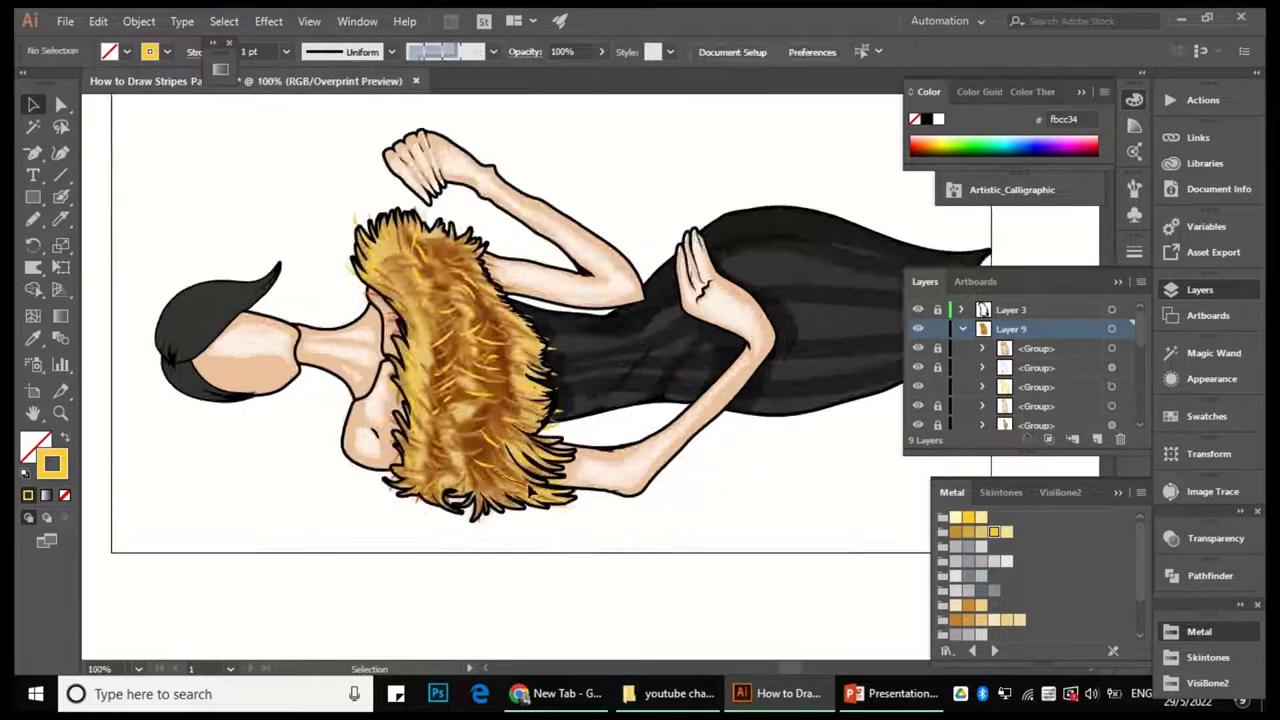
key("a")
key("v")
key("ctrl+shift+a")
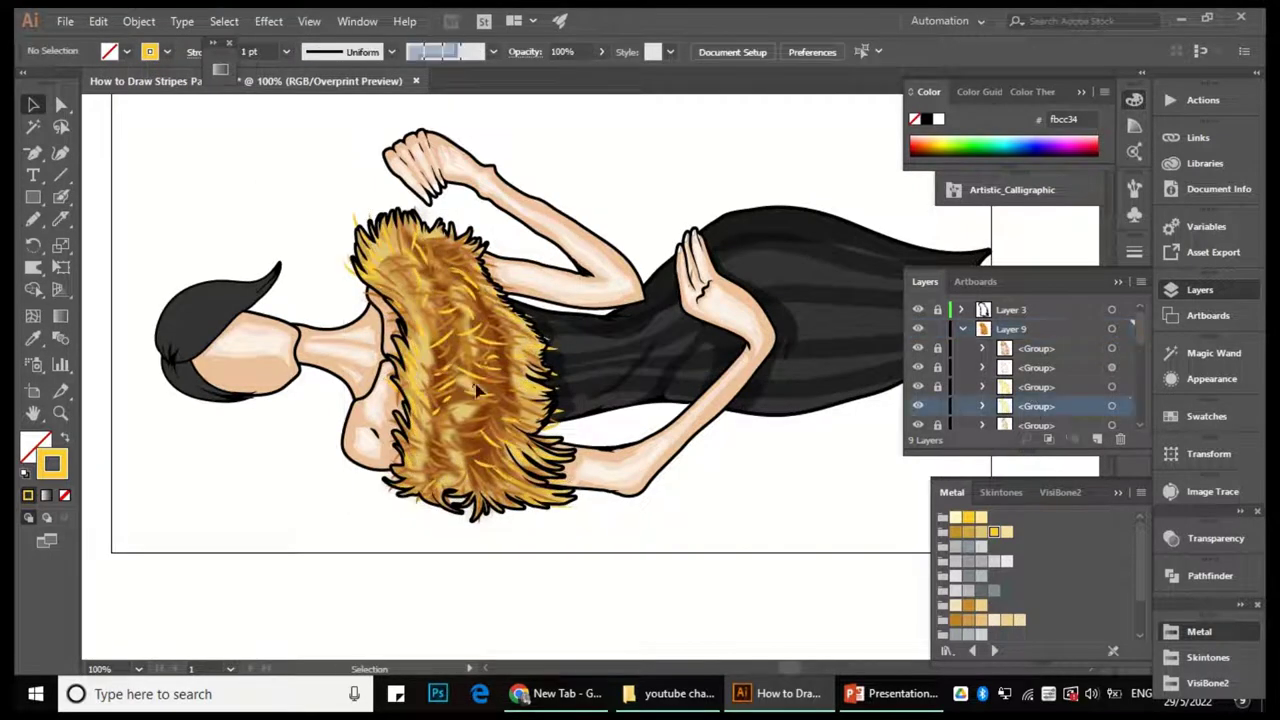
Apply a Radial Blur with amount 10, Spin method and Good quality to the lower golden yellow hair-stroke group.
left_click(490, 405)
left_click(268, 21)
left_click(300, 56)
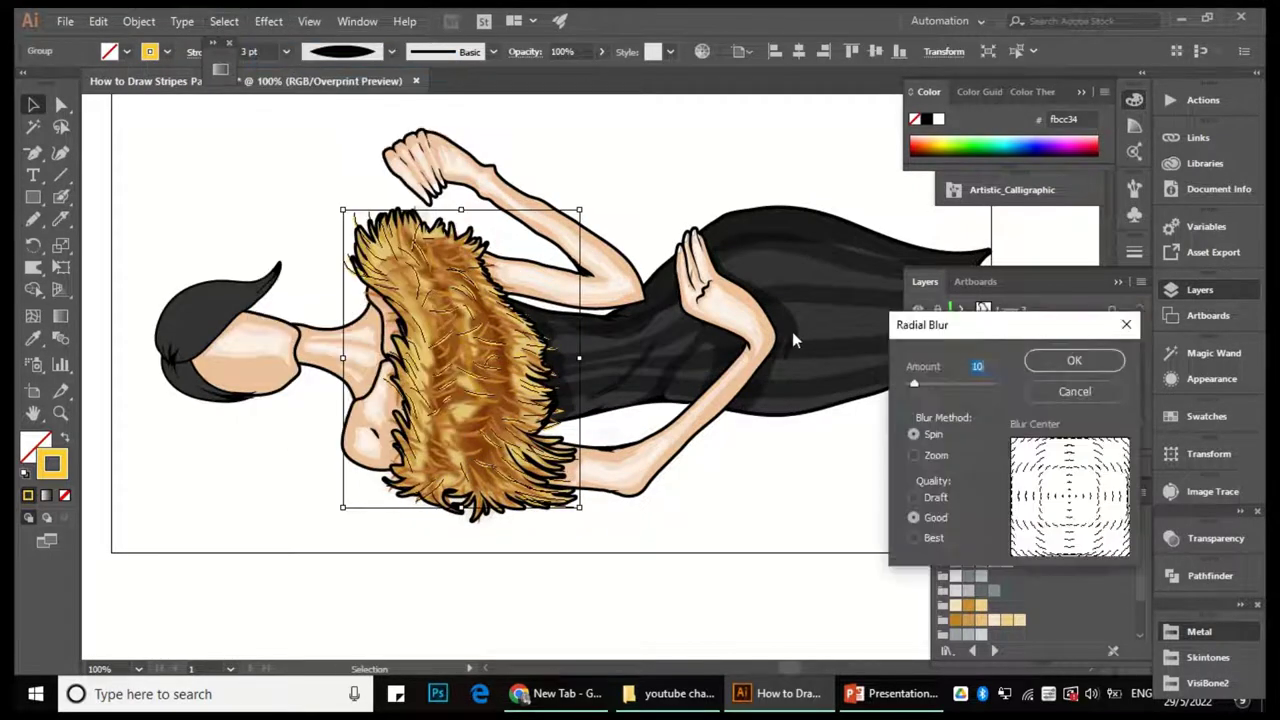
left_click(1048, 366)
key("ctrl+shift+a")
key("ctrl+0")
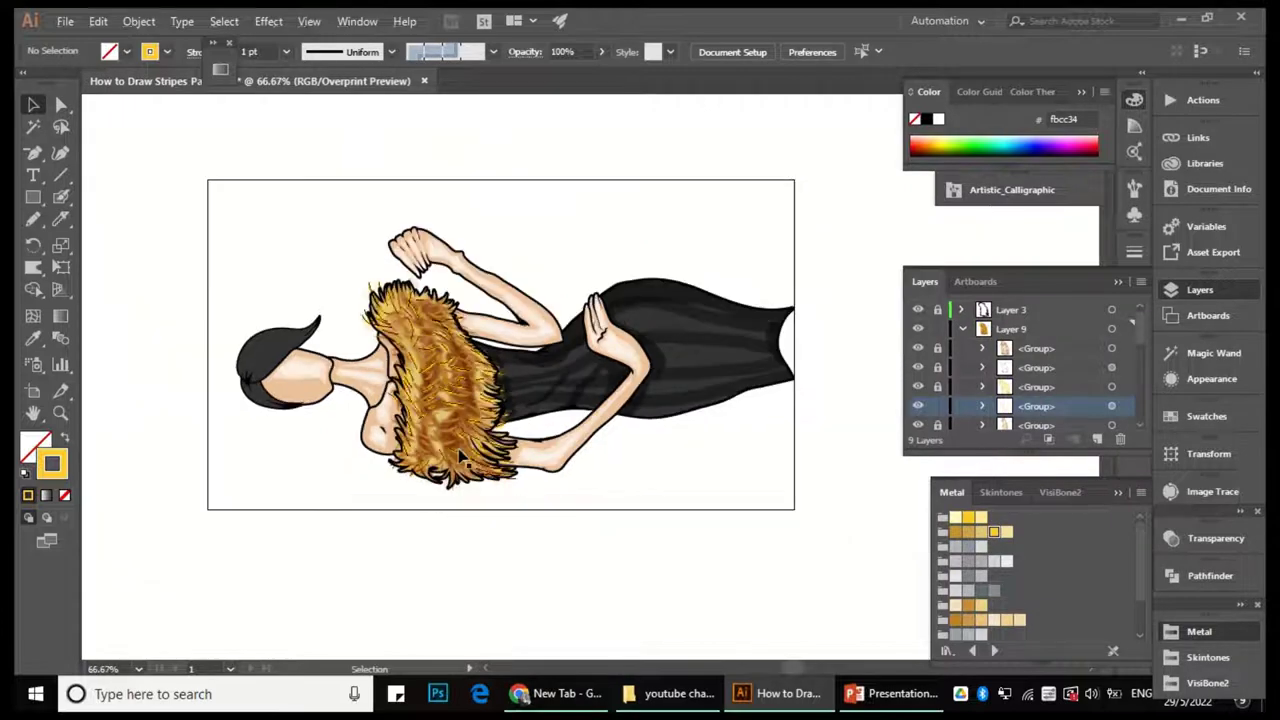
key("ctrl+1")
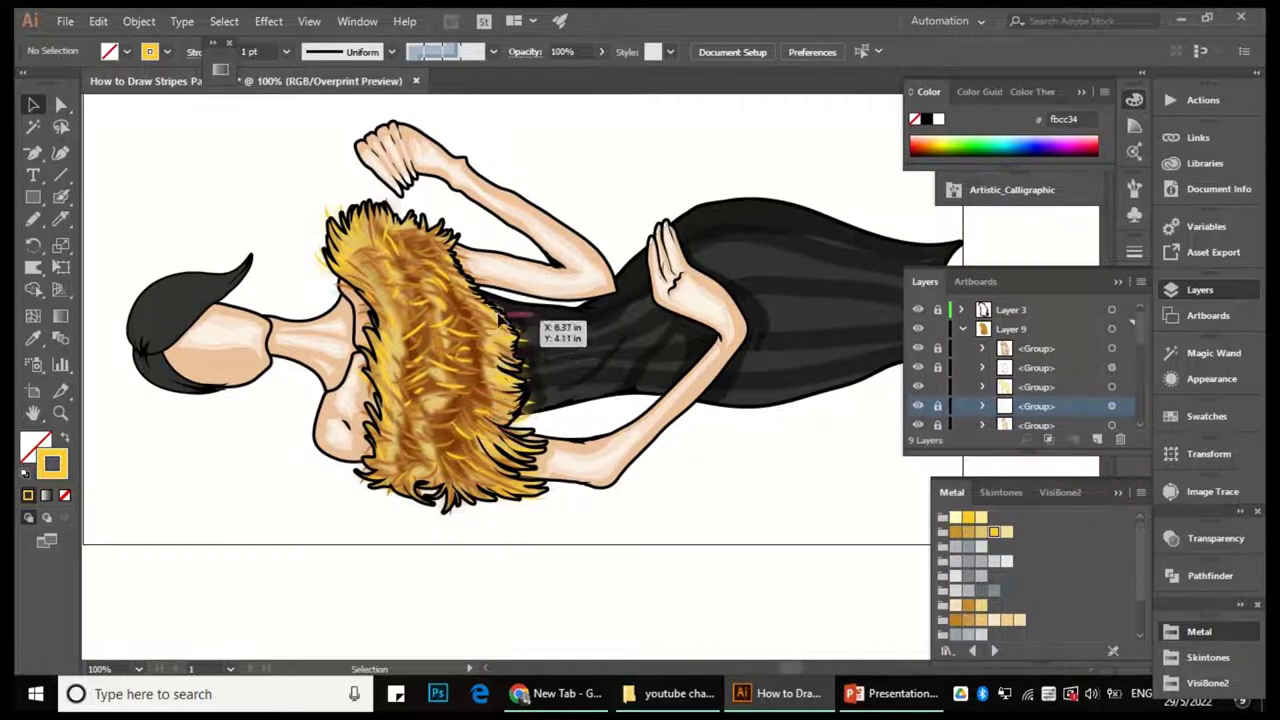
scroll(500, 335, "down", 1)
scroll(500, 335, "up", 2)
Recolour the blurred golden yellow hair-stroke group to light yellow (ffff66) from the VisiBone2 swatches.
left_click(485, 360)
left_click(1210, 415)
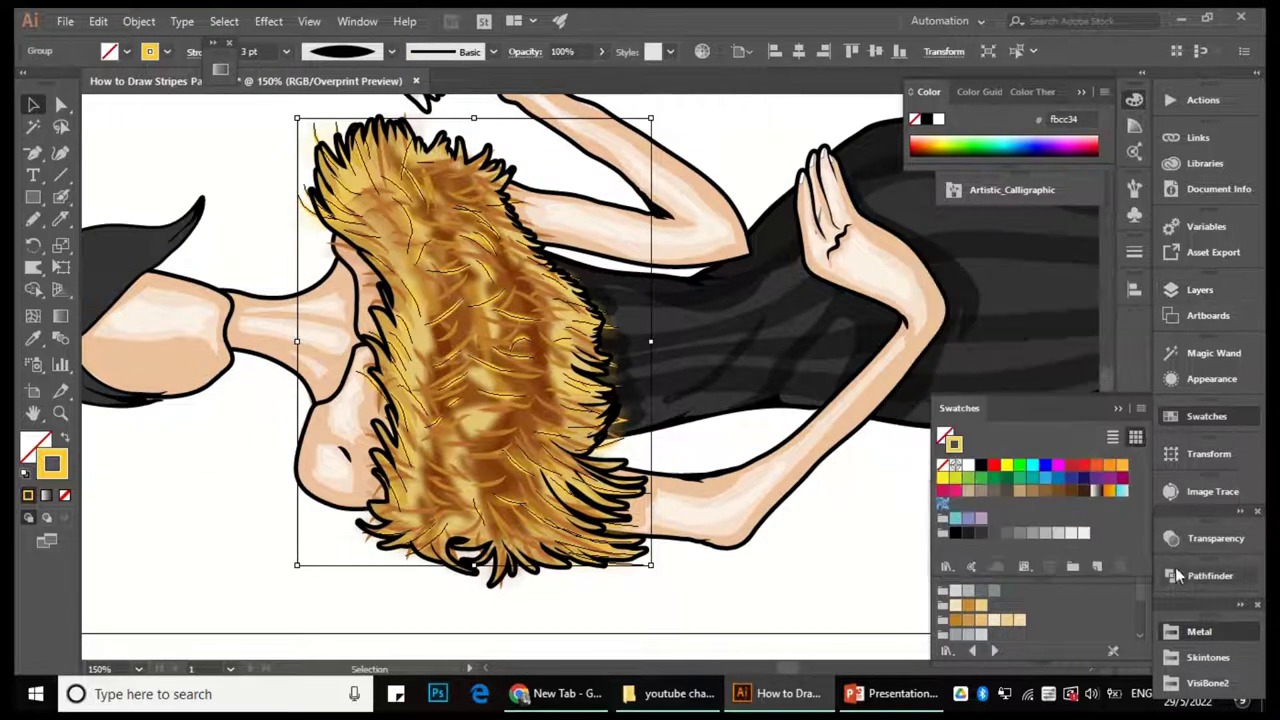
left_click(1207, 683)
left_click(1058, 556)
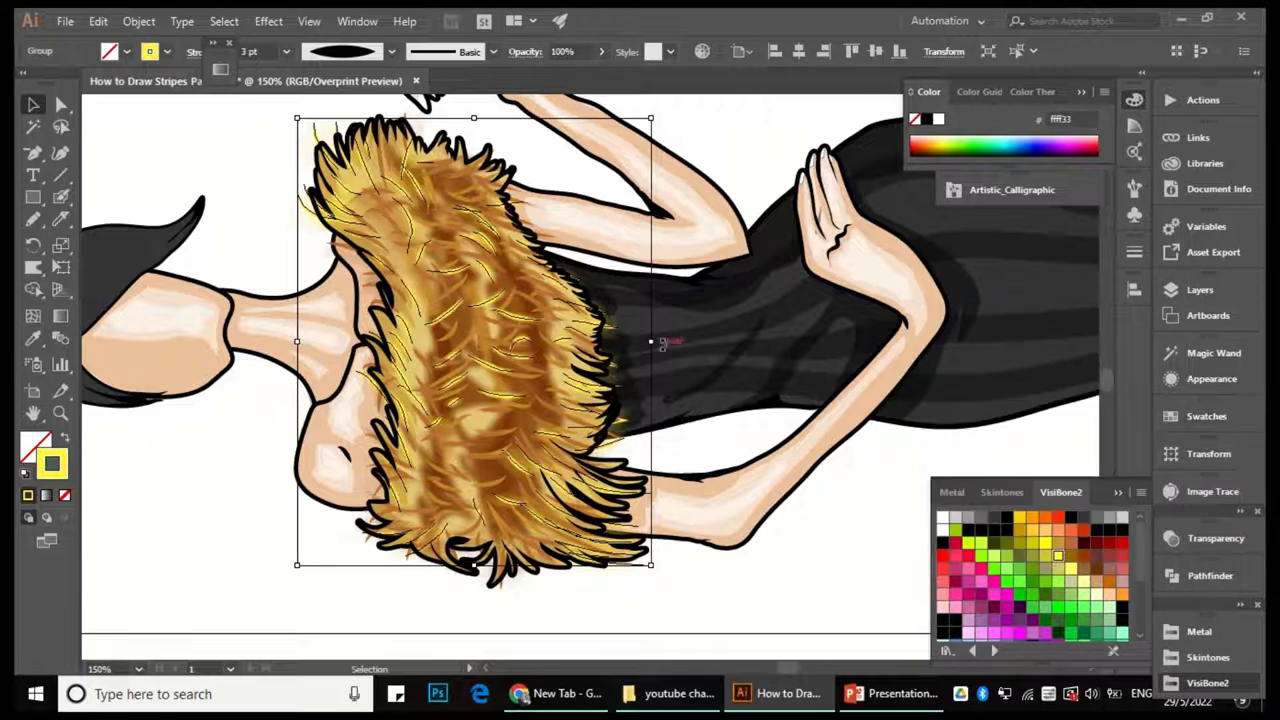
key("ctrl+shift+a")
scroll(451, 463, "down", 2)
scroll(523, 460, "left", 1)
scroll(482, 330, "up", 1)
scroll(480, 330, "down", 2)
scroll(452, 325, "up", 1)
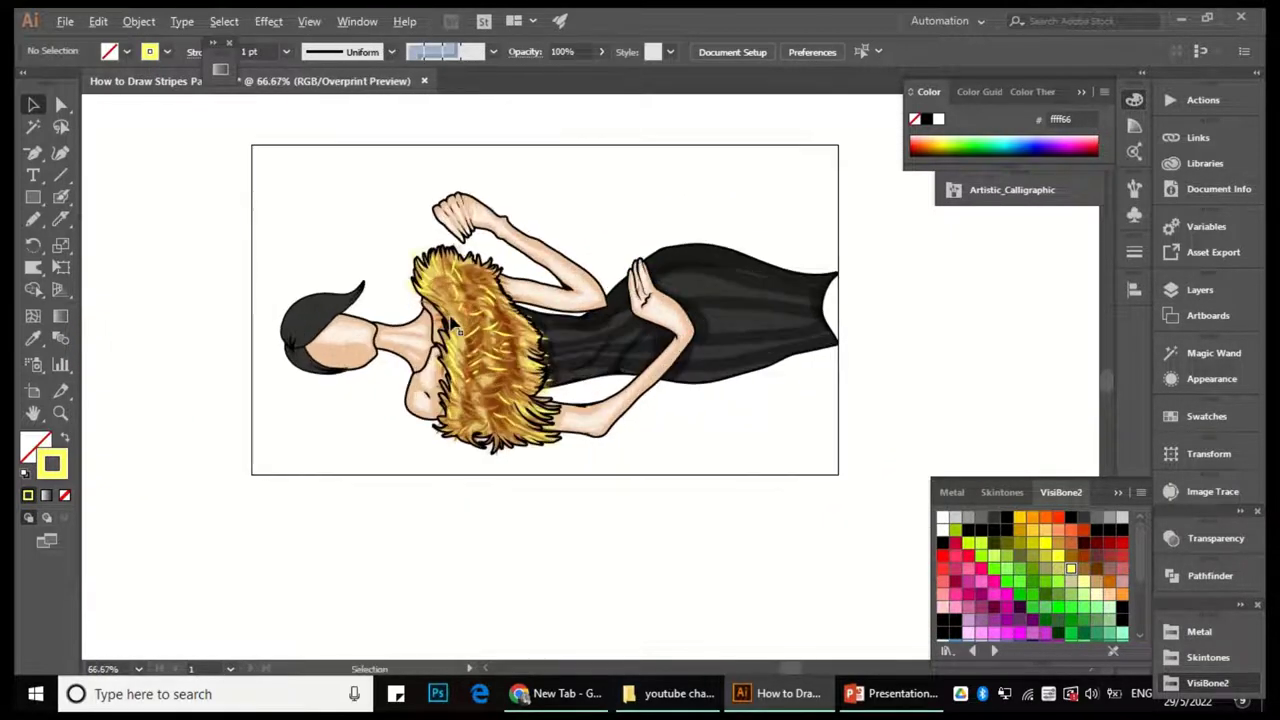
Show and unlock Layer 5, which holds the hair shape behind the neck.
left_click(1200, 290)
left_click(962, 329)
scroll(930, 420, "down", 2)
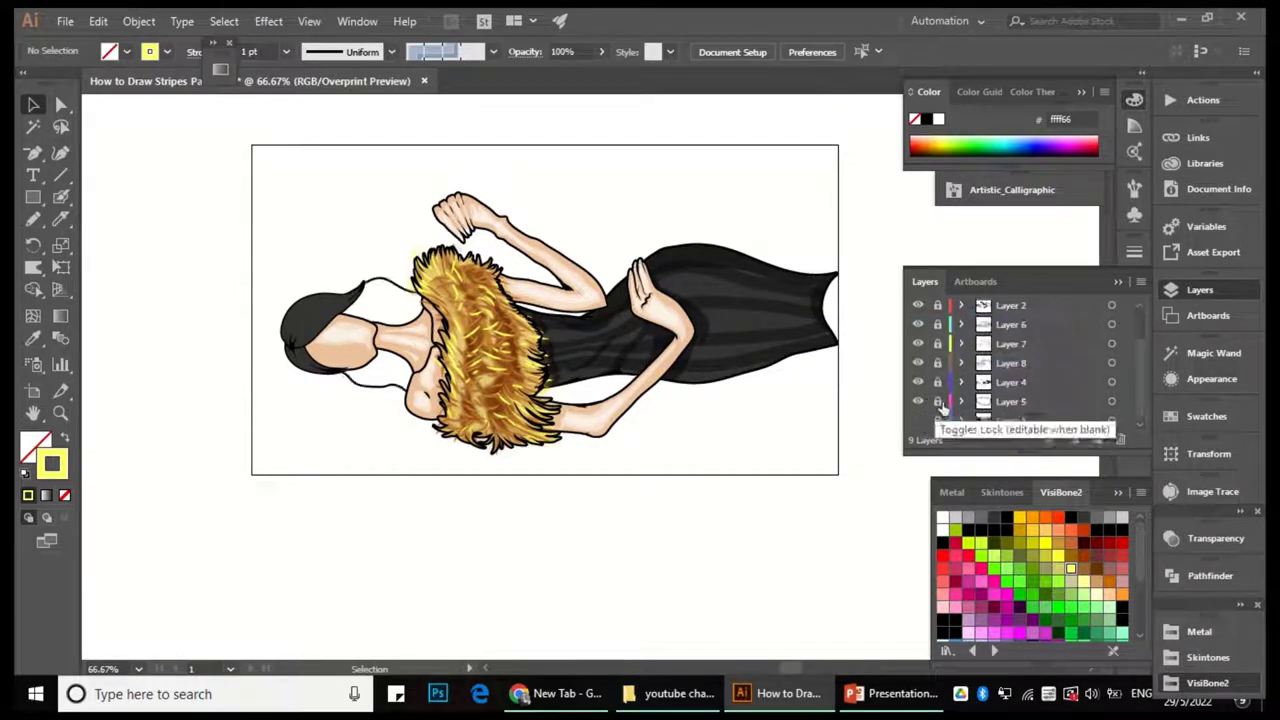
Fill the hair shape behind the neck and shoulders with black (000000).
key("a")
left_click(397, 293)
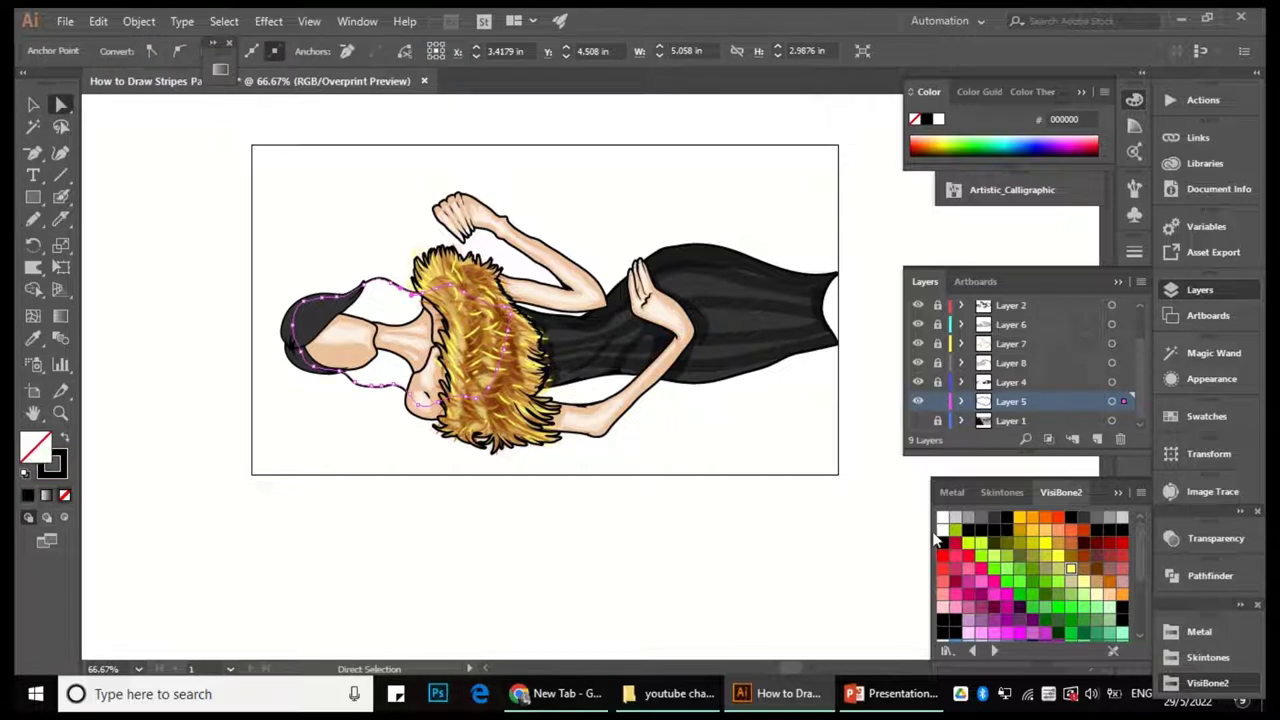
left_click(981, 518)
left_click(1006, 517)
left_click(671, 443)
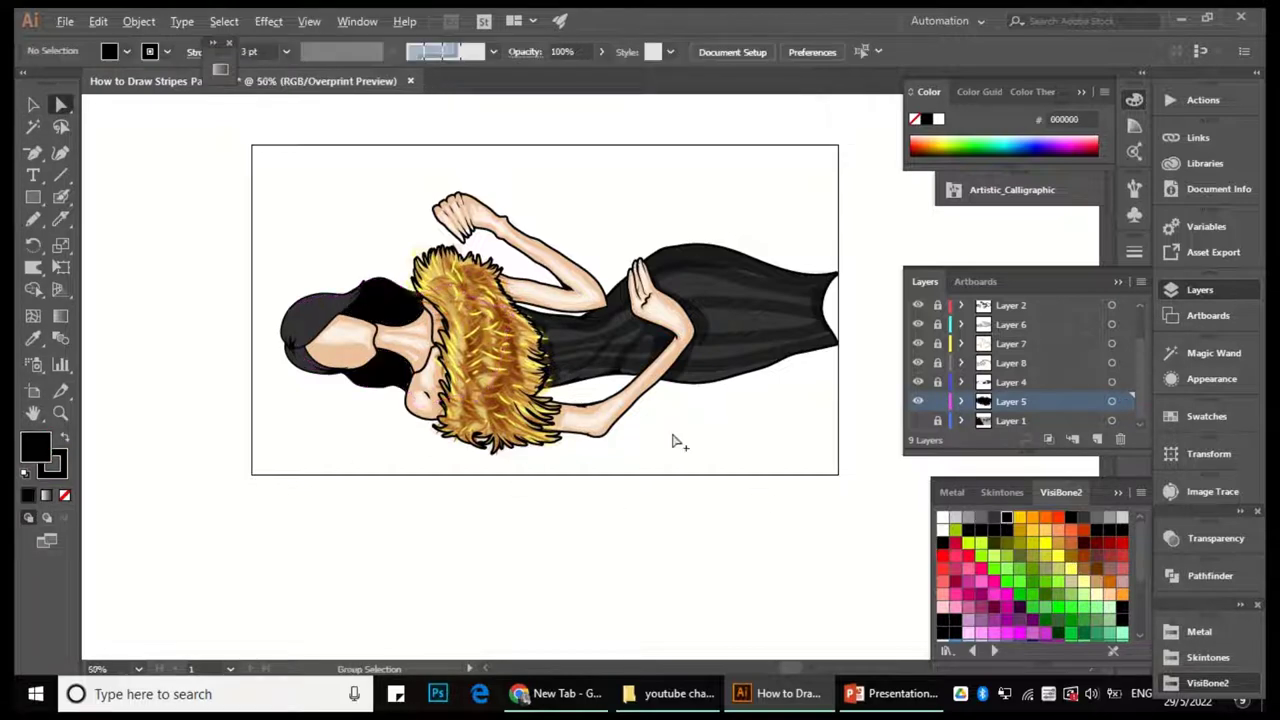
Unlock Layer 8 and apply a Gaussian Blur with a 4.4-pixel radius to the dress shading group.
key("v")
key("ctrl+1")
scroll(478, 391, "up", 1)
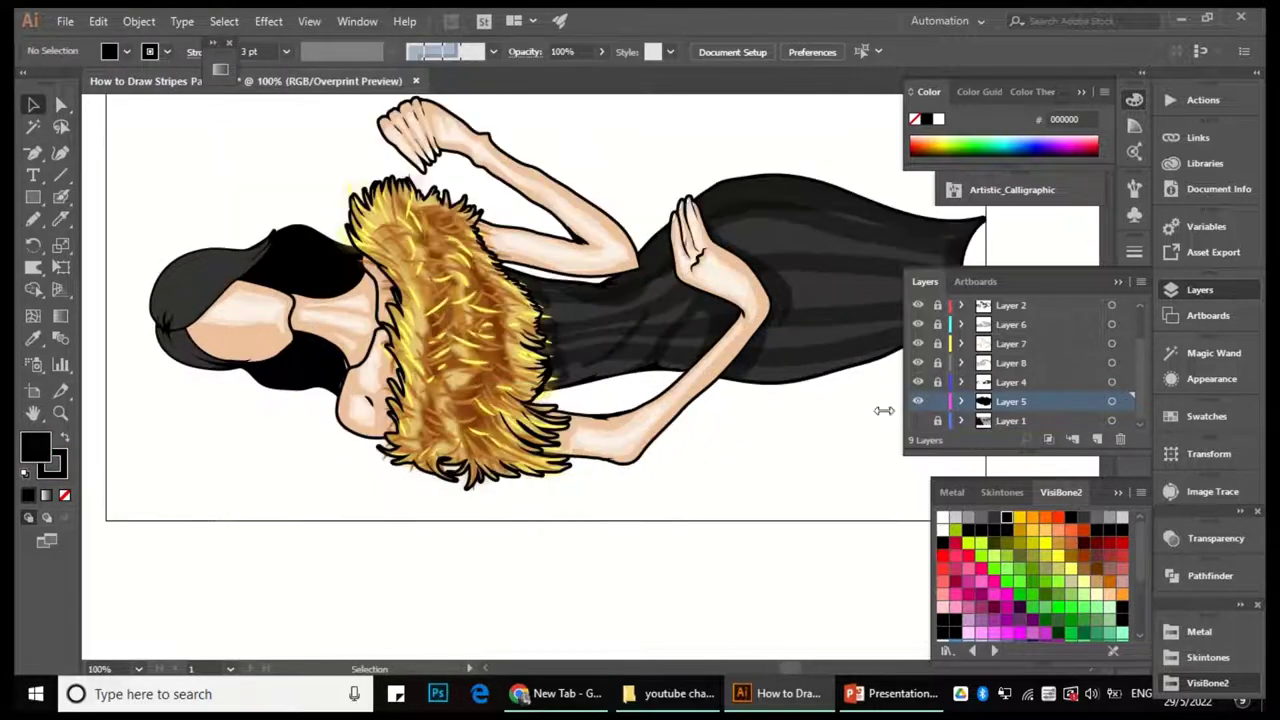
key("ctrl+minus")
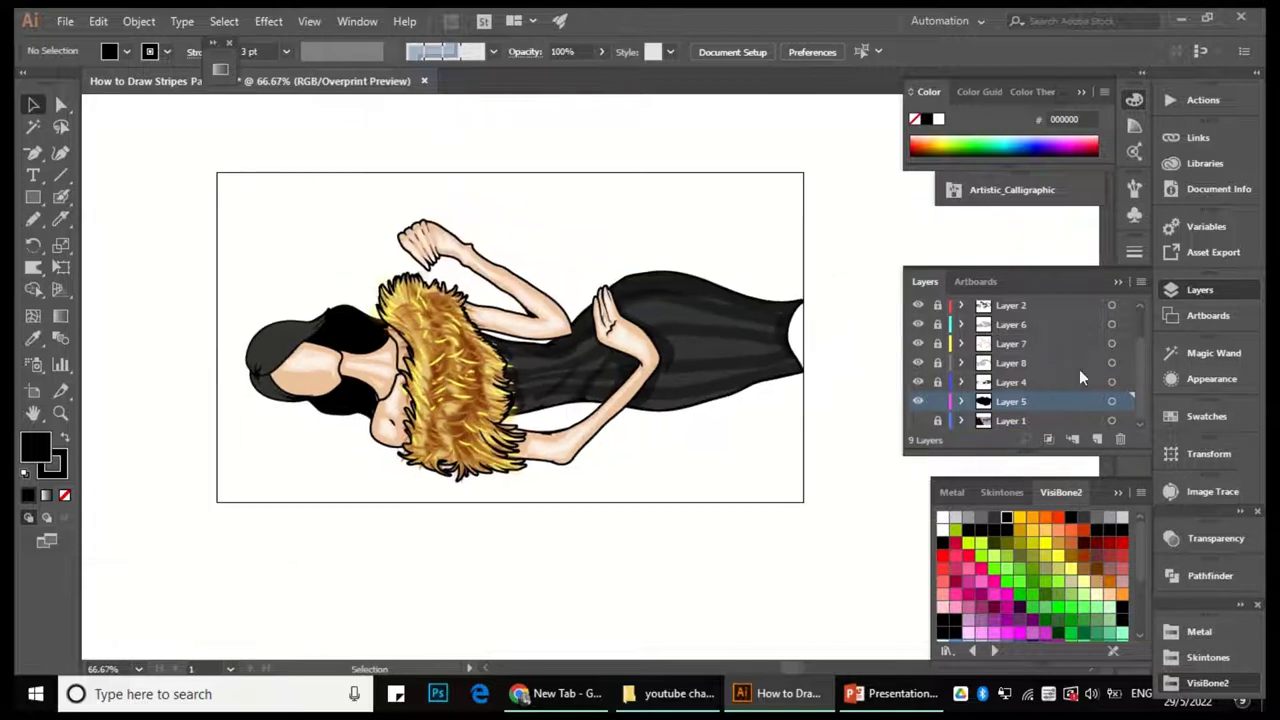
left_click(797, 344)
left_click(268, 21)
left_click(290, 55)
left_click(1078, 360)
left_click(271, 22)
mouse_move(343, 323)
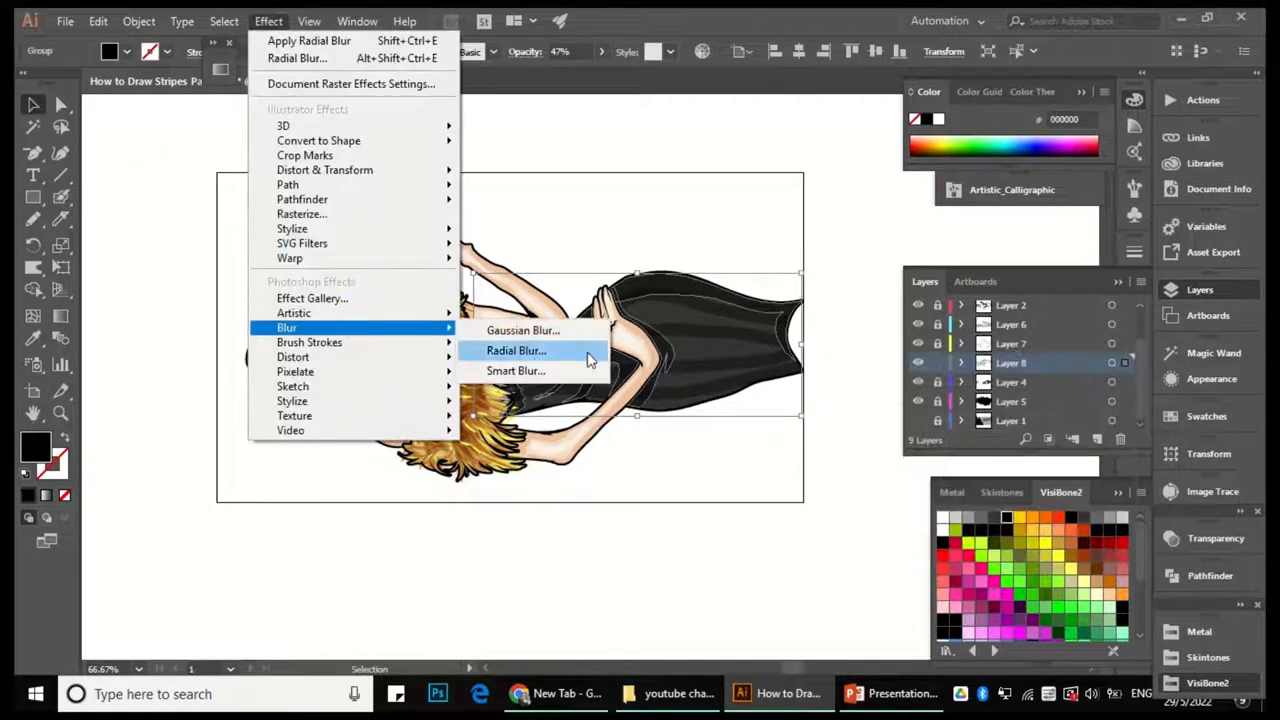
left_click(528, 329)
left_click(862, 429)
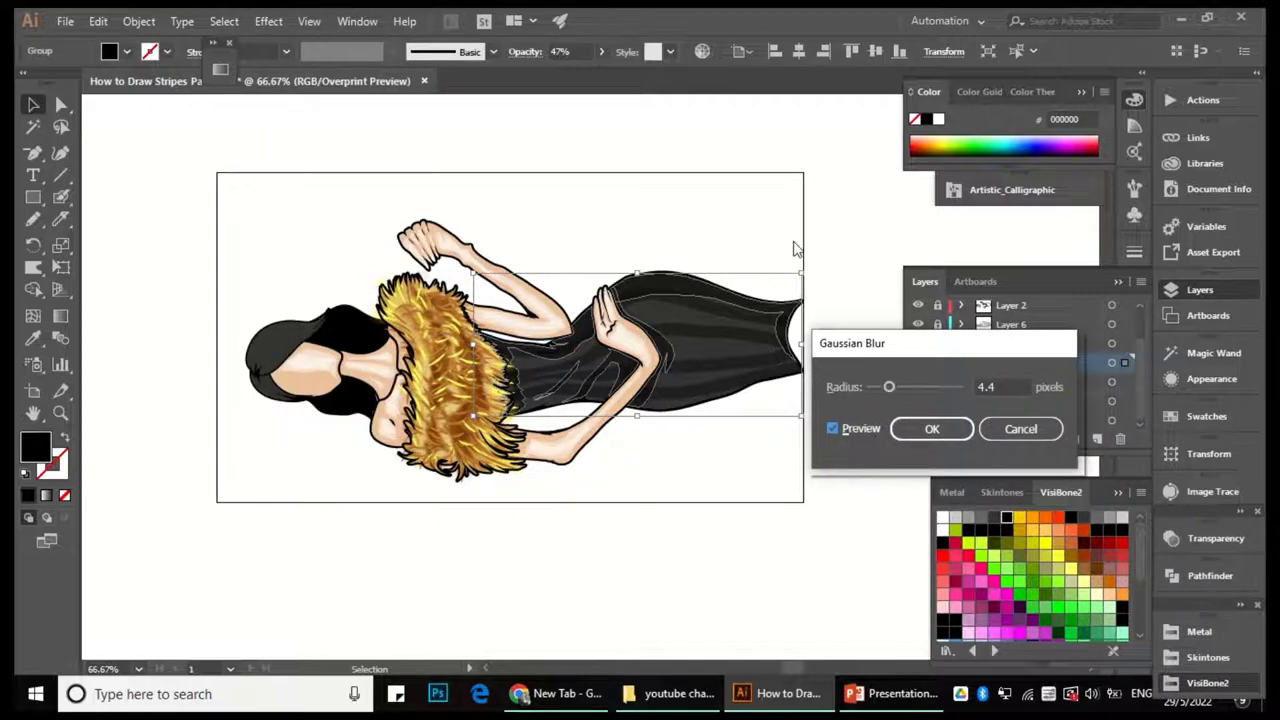
left_click(931, 428)
key("ctrl+plus")
key("ctrl+plus")
left_click(656, 206)
scroll(656, 206, "up", 1)
scroll(646, 217, "down", 3)
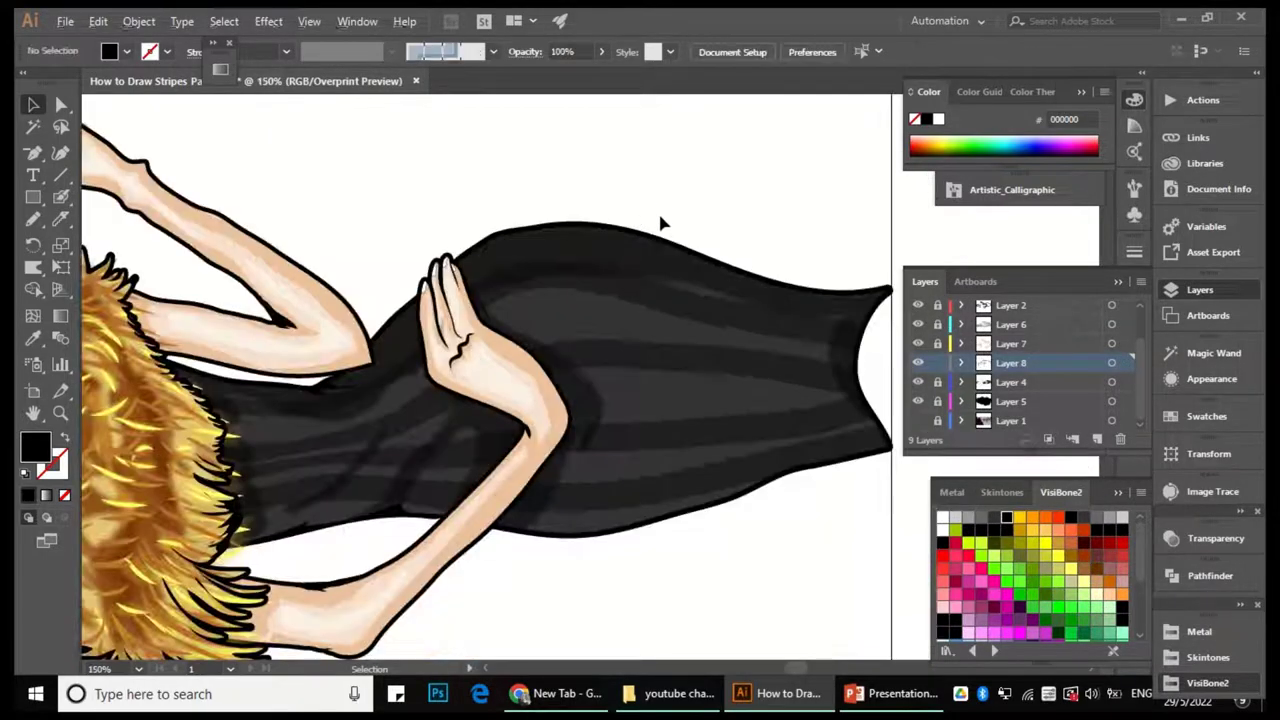
scroll(640, 405, "up", 2)
scroll(395, 326, "down", 2)
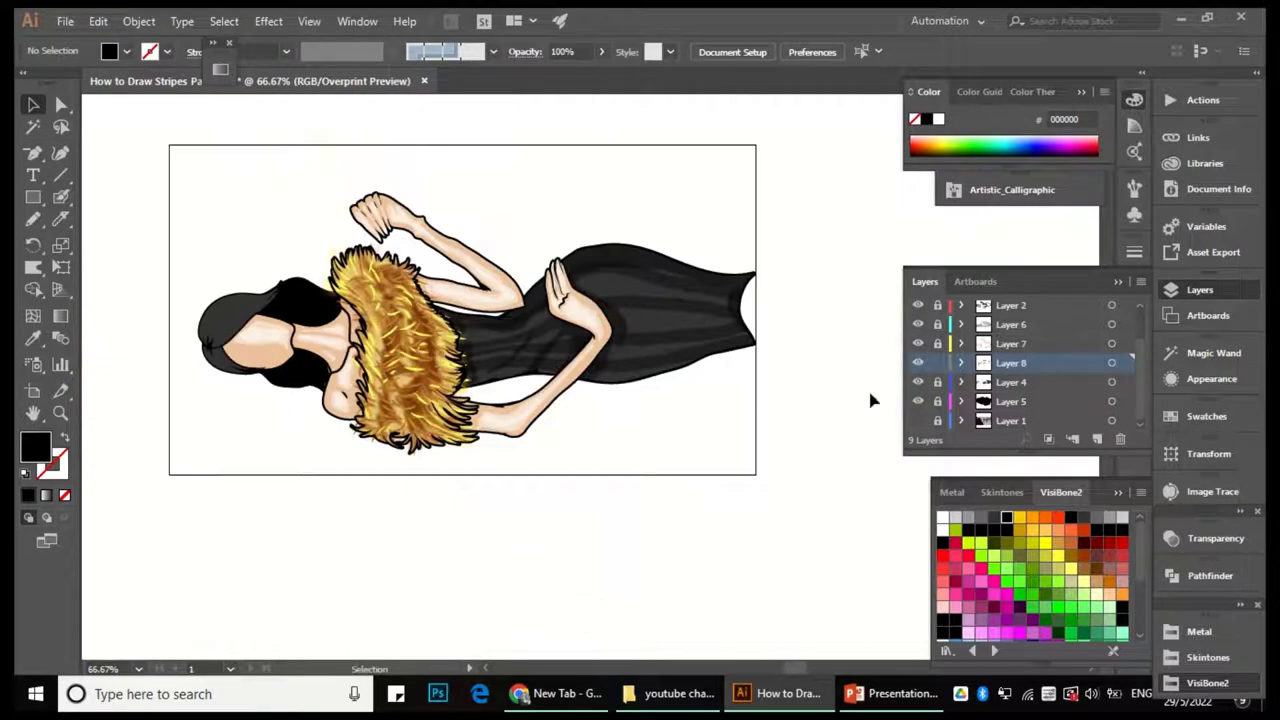
Lock Layer 8, duplicate the gold fur base shape in Layer 9 and shift the copy toward the neck and shoulder.
scroll(695, 258, "down", 1)
scroll(582, 300, "up", 1)
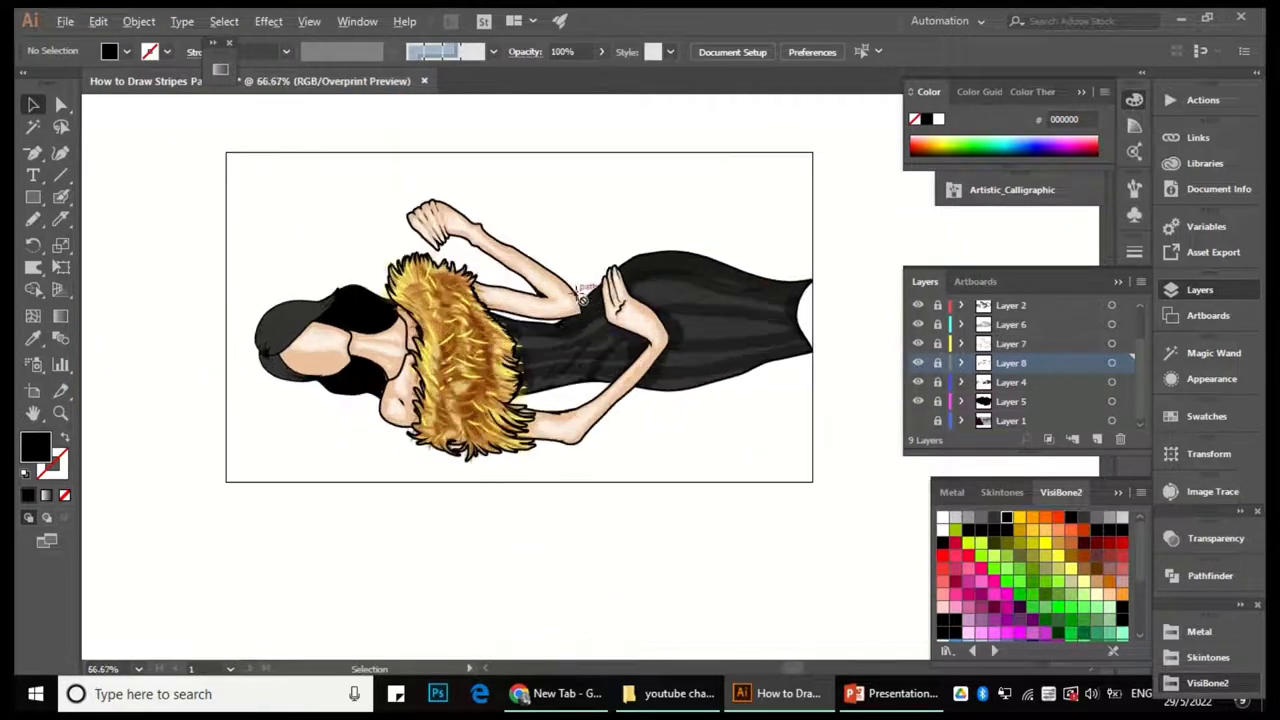
scroll(965, 365, "up", 2)
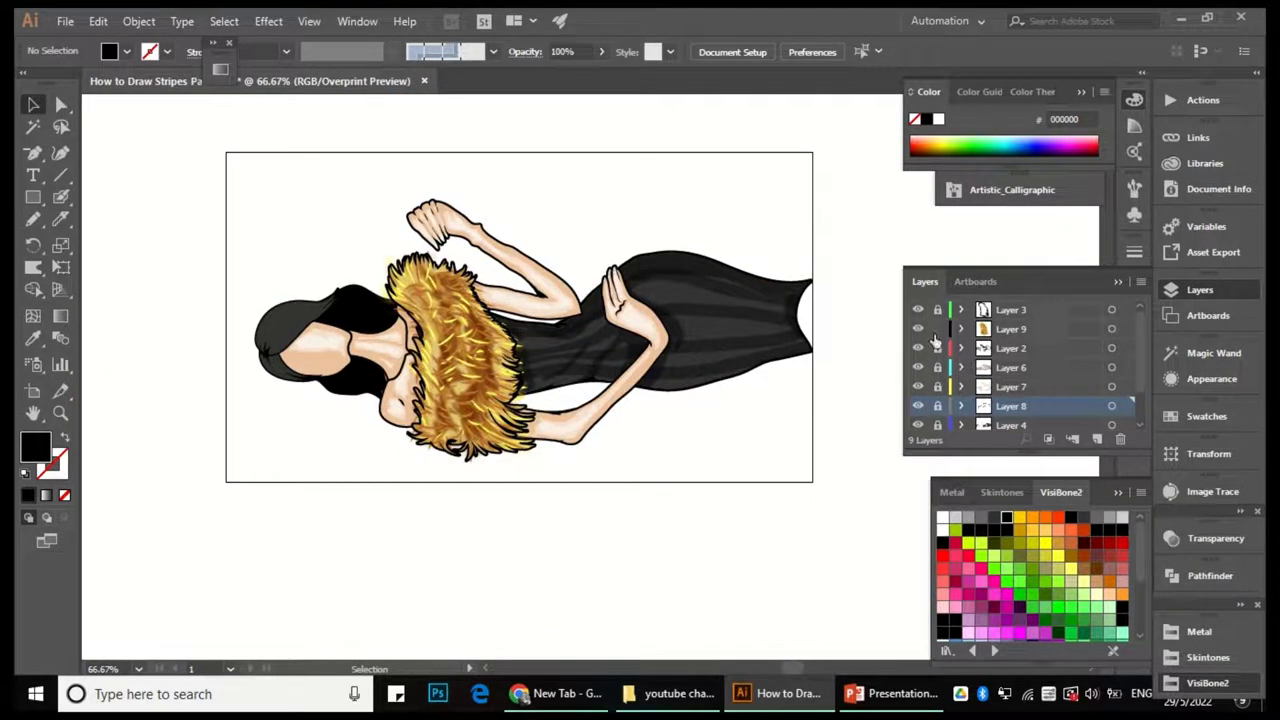
scroll(382, 350, "up", 3)
key("a")
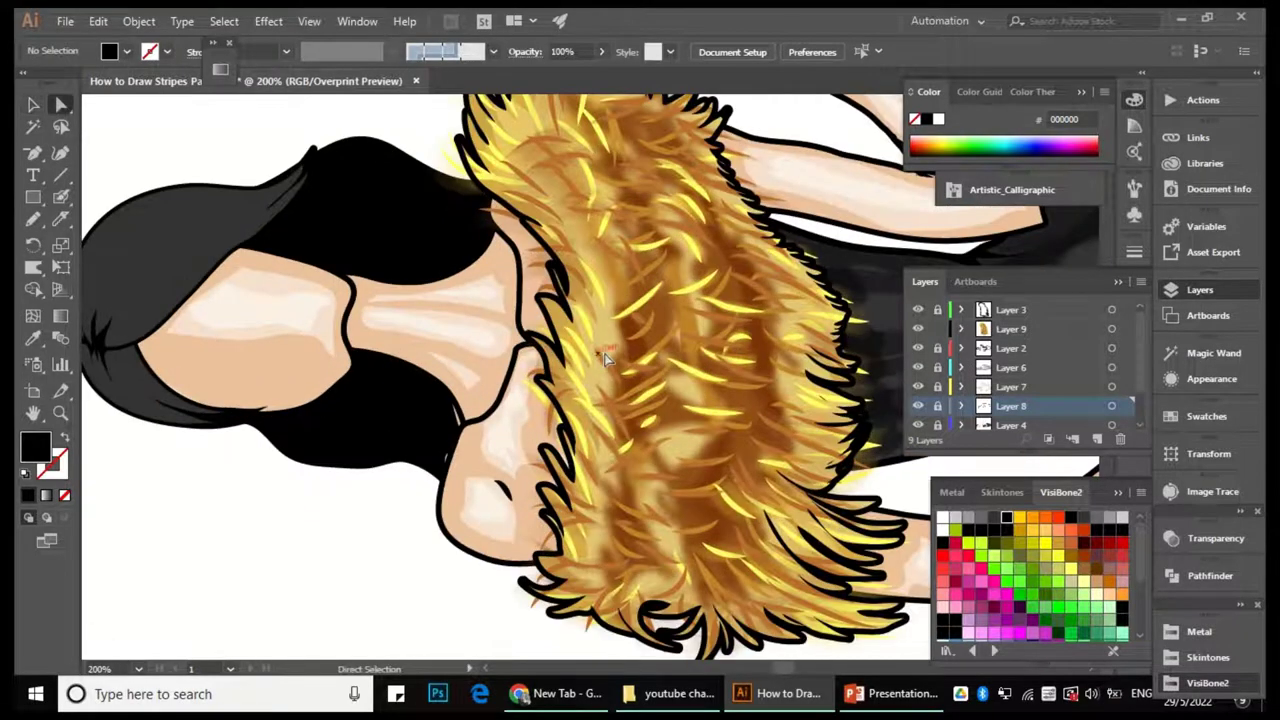
left_click(961, 329)
scroll(935, 392, "down", 1)
left_click_drag(660, 366, 584, 338)
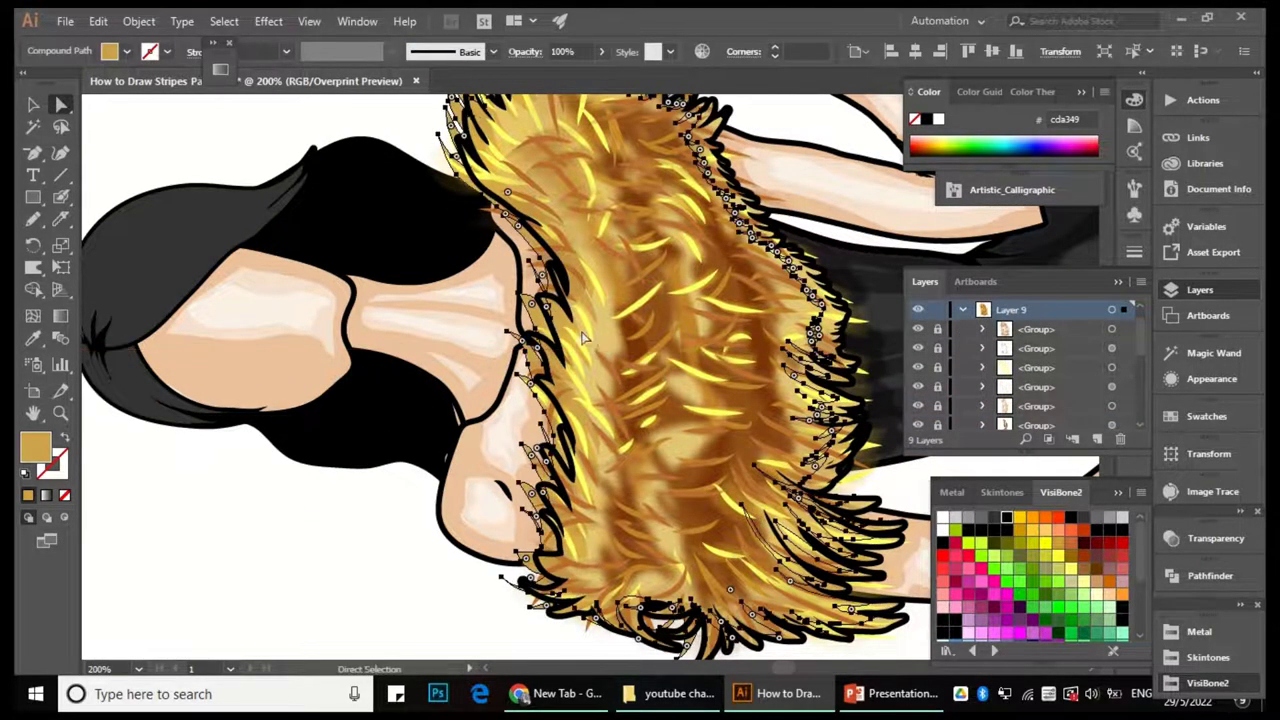
Fill the shifted fur copy with the skin tone sampled from the face (ecc19c) and adjust its blending mode.
left_click(33, 340)
left_click(245, 378)
left_click(525, 51)
left_click(380, 82)
left_click(375, 140)
left_click(374, 540)
key("ctrl+z")
Move the skin-tone fur copy slightly further toward the neck and recolour it to a darker tan (d1a98b).
key("ctrl+shift+a")
key("a")
key("ctrl+minus")
scroll(1002, 360, "down", 3)
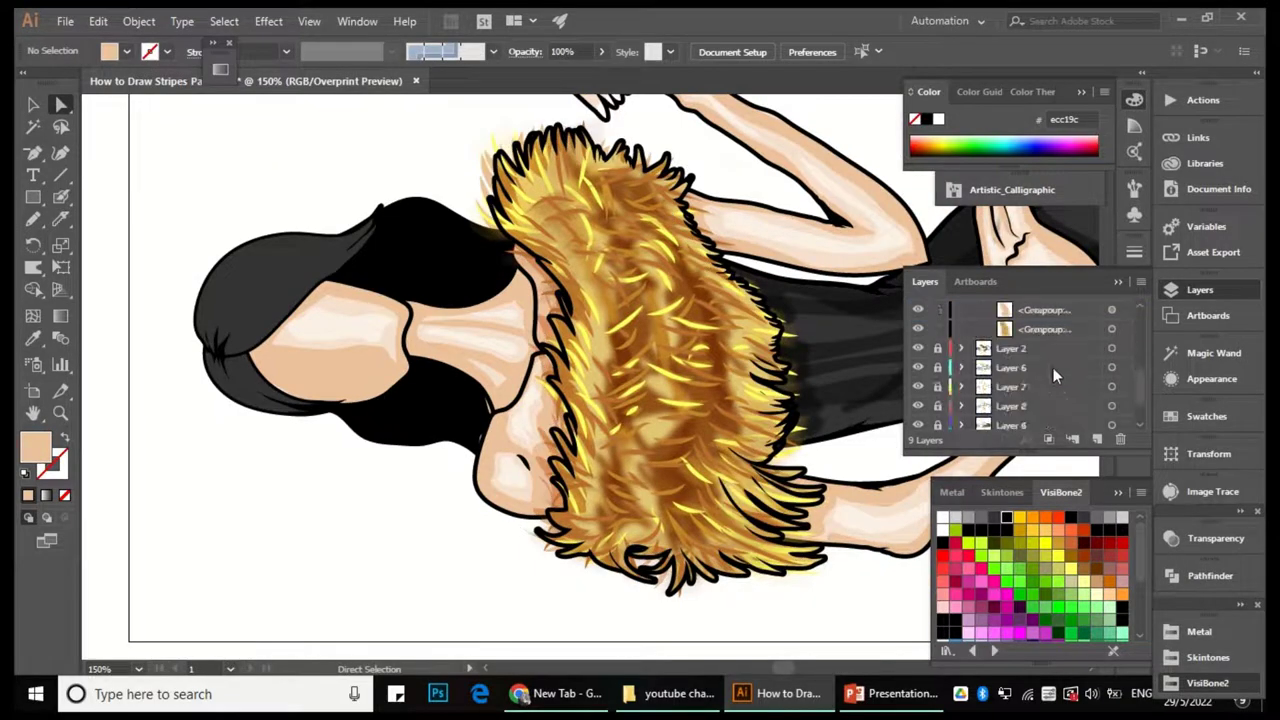
left_click(1041, 372)
left_click(449, 573)
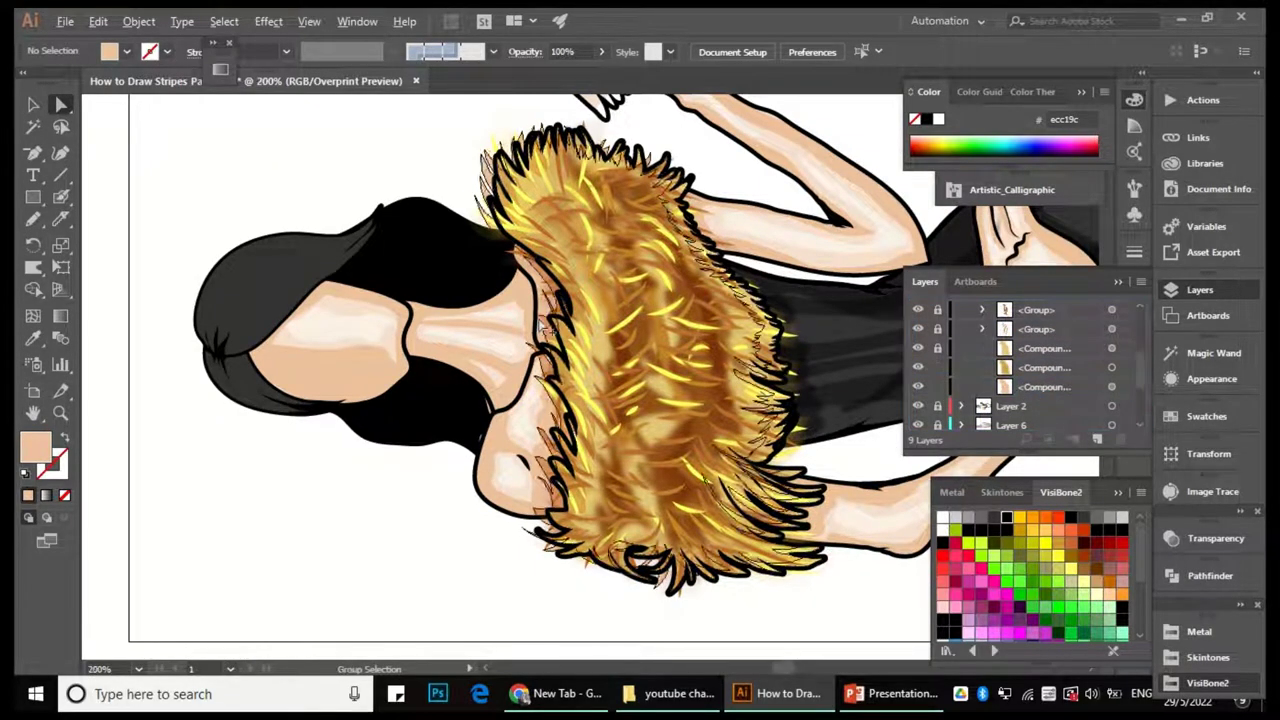
key("ctrl+plus")
left_click(623, 349)
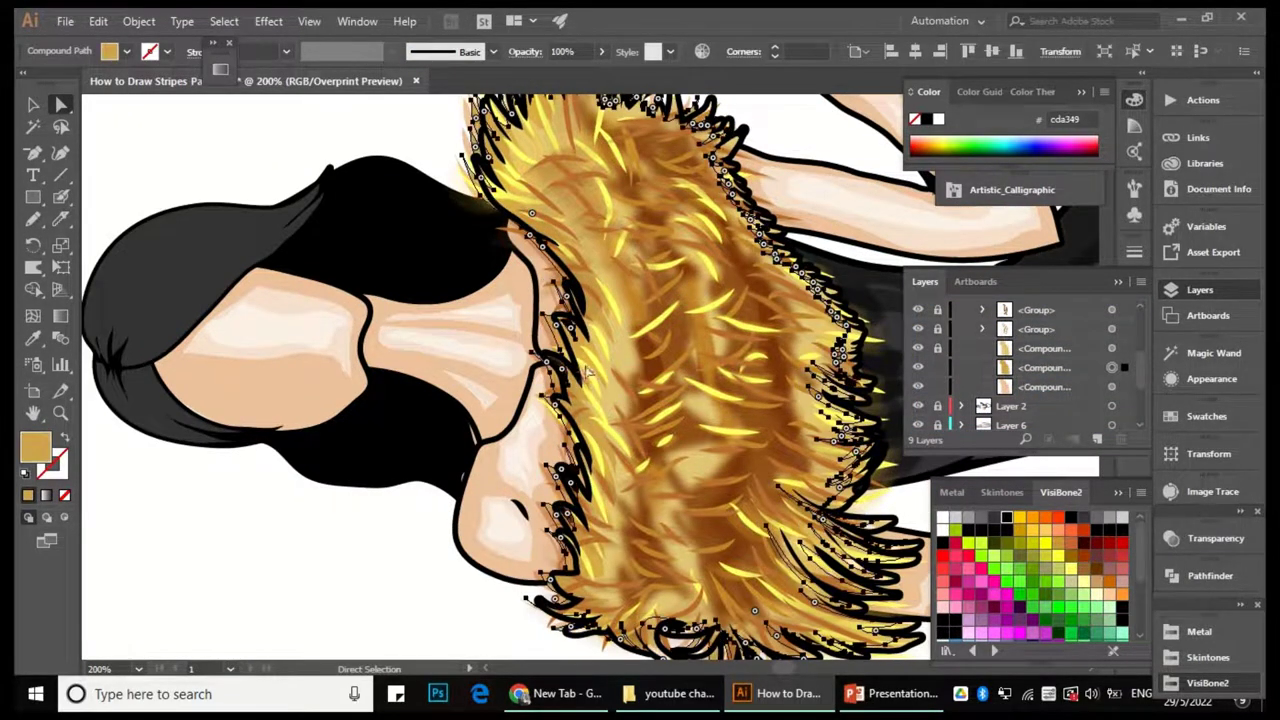
left_click_drag(667, 406, 648, 404)
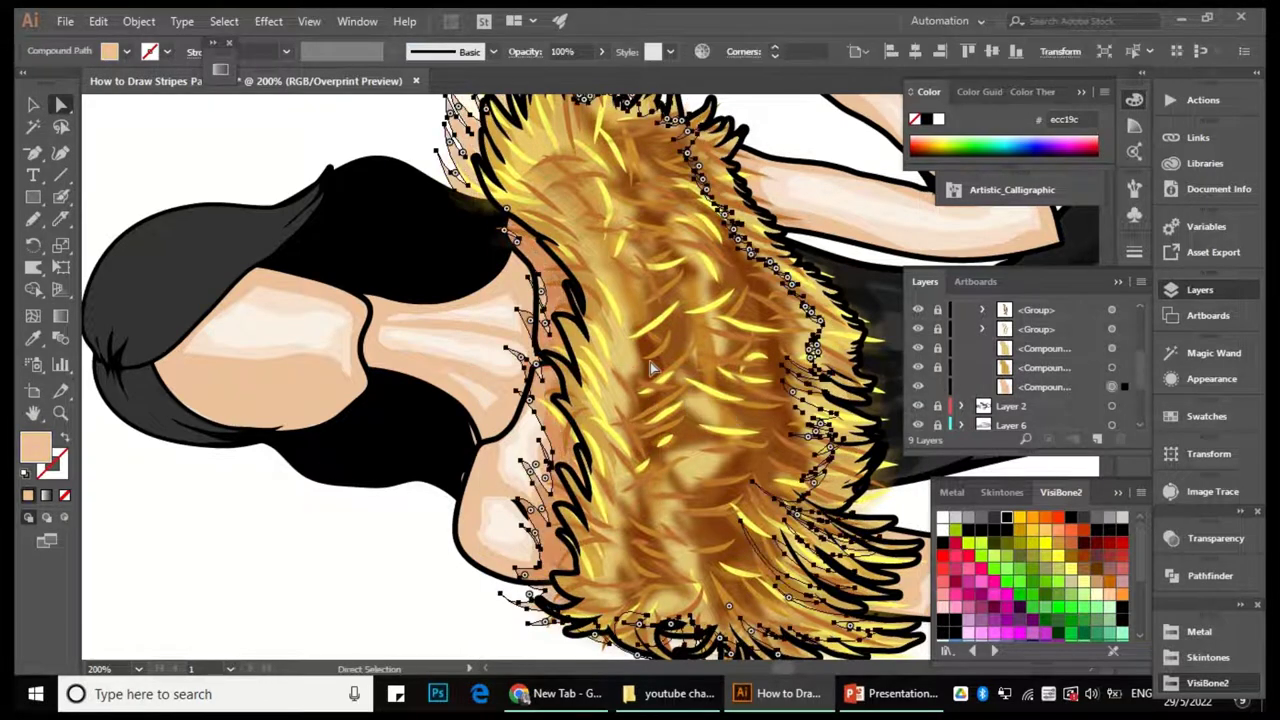
double_click(30, 452)
left_click(494, 309)
key("Return")
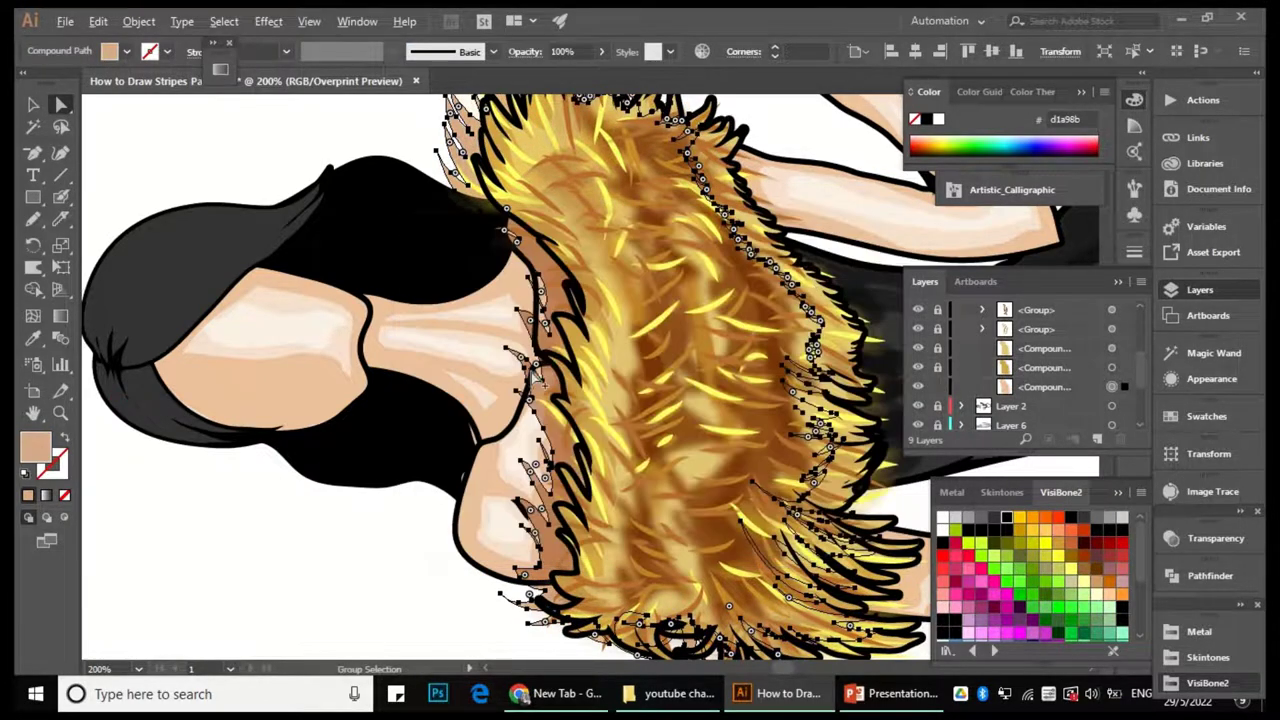
Copy the unlocked gold fur shape together with the tan copy and paste both into a new document.
key("ctrl+1")
key("ctrl+plus")
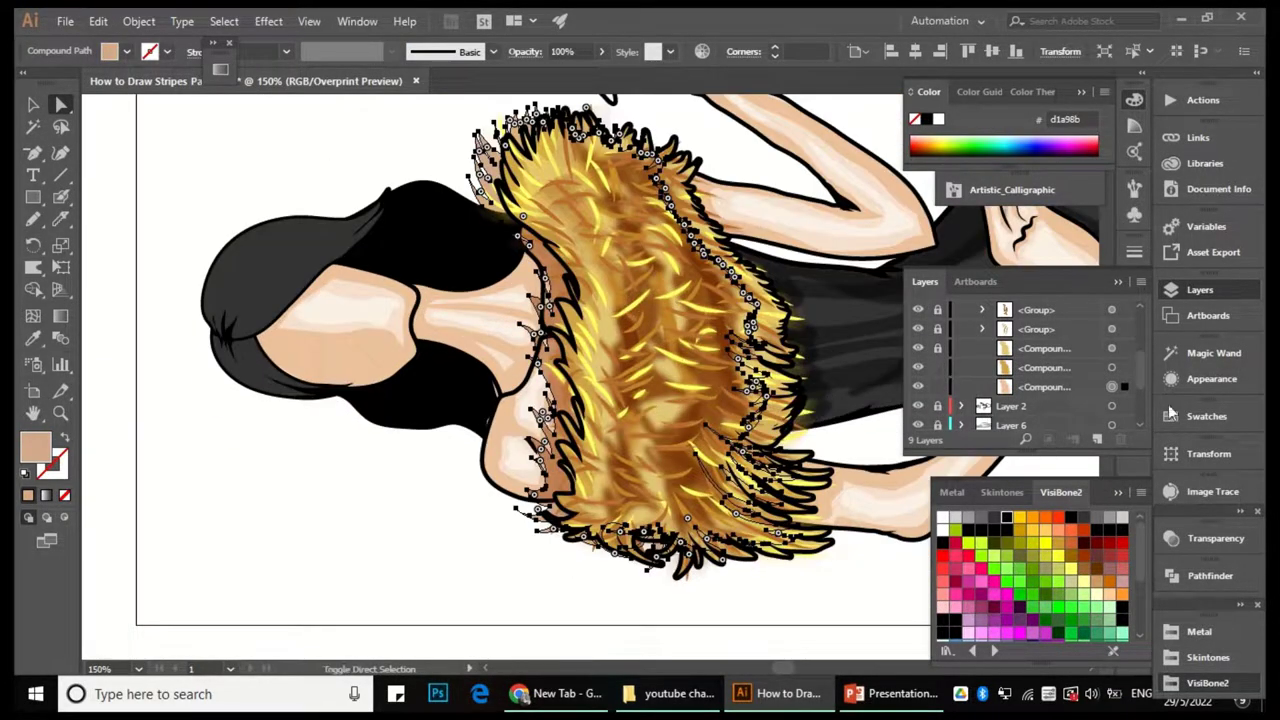
left_click(1125, 368, "shift")
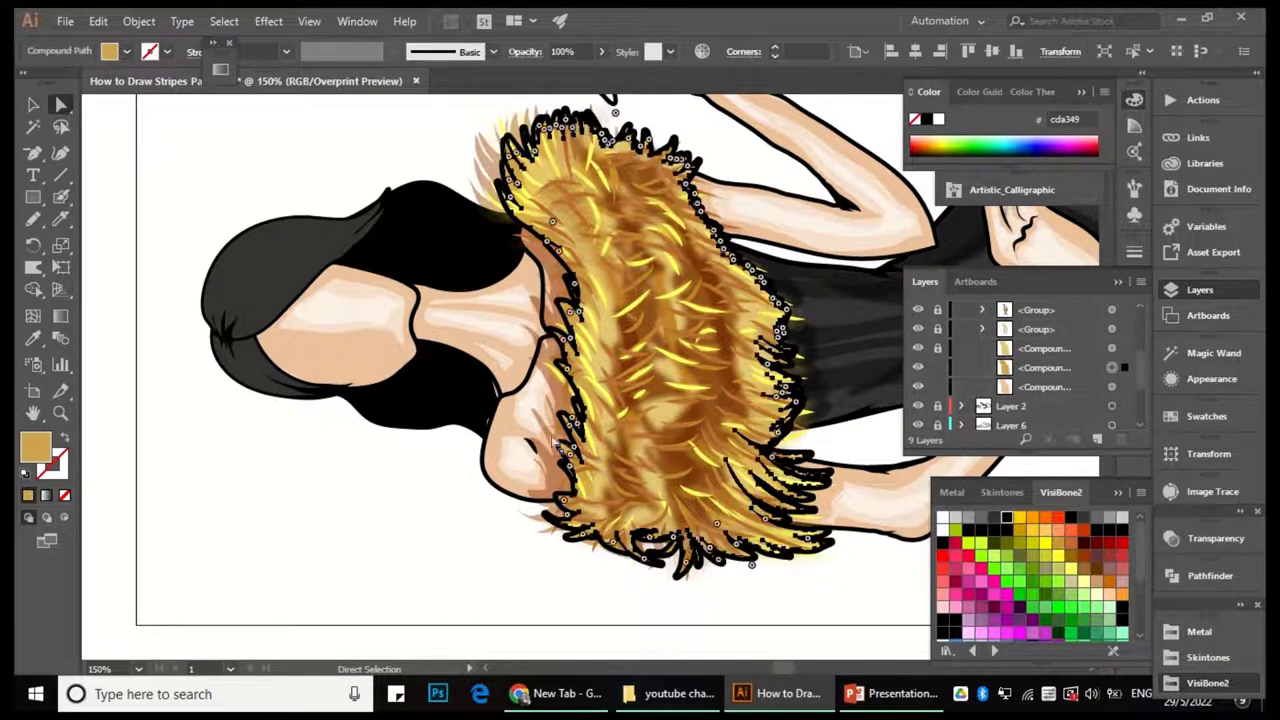
key("ctrl+plus")
left_click(64, 21)
left_click(96, 42)
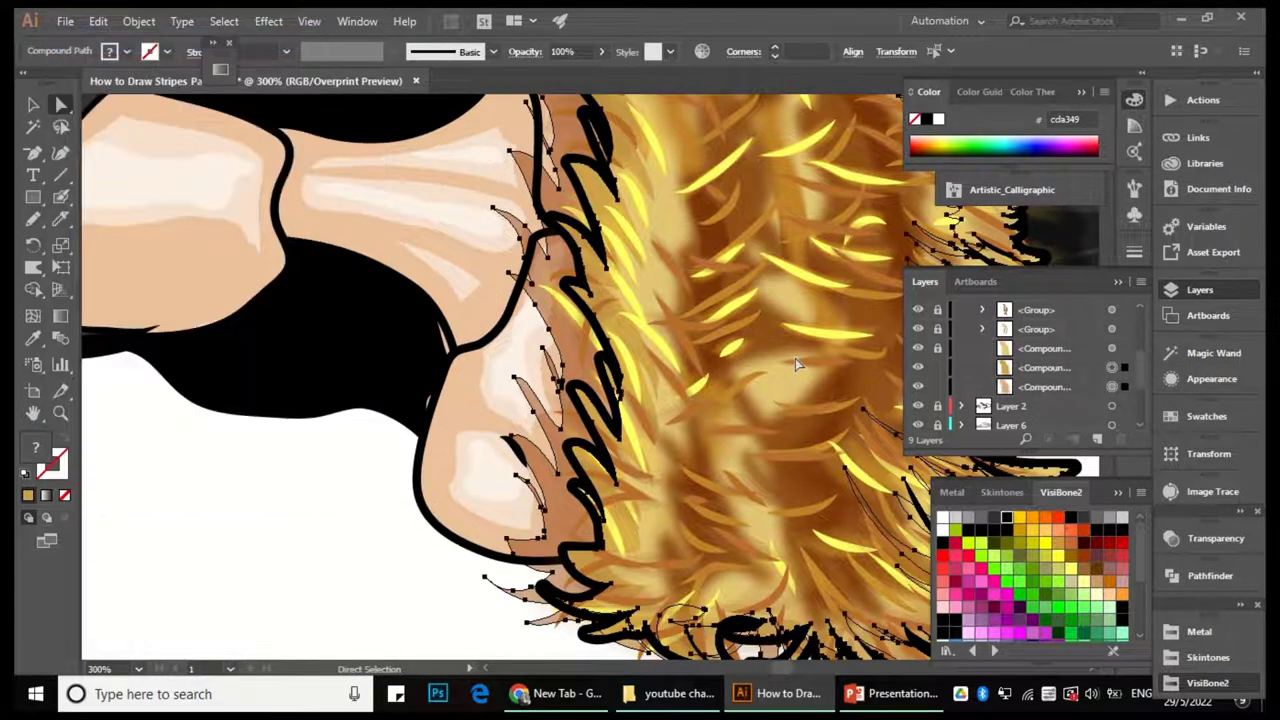
left_click(1086, 634)
key("ctrl+v")
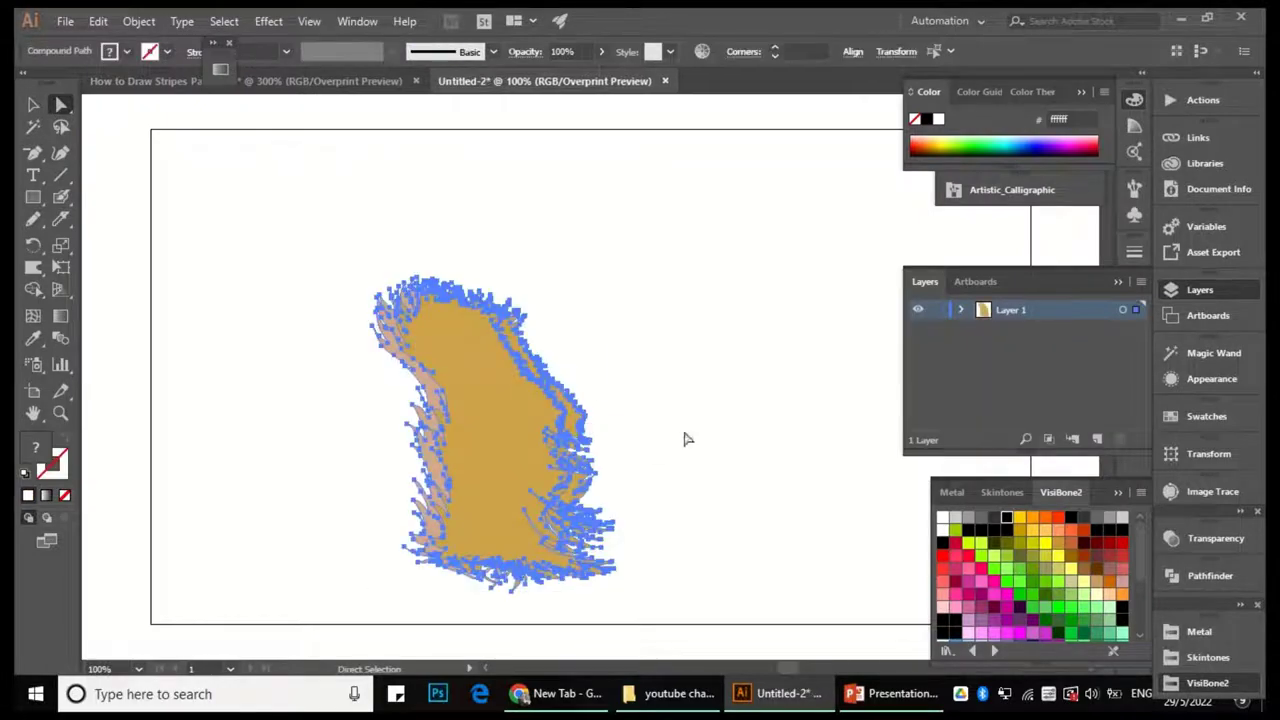
Delete the large area where the gold and tan fur shapes overlap, using the Shape Builder tool.
key("ctrl+plus")
key("shift+m")
left_click(466, 328, "alt")
scroll(552, 237, "up", 3)
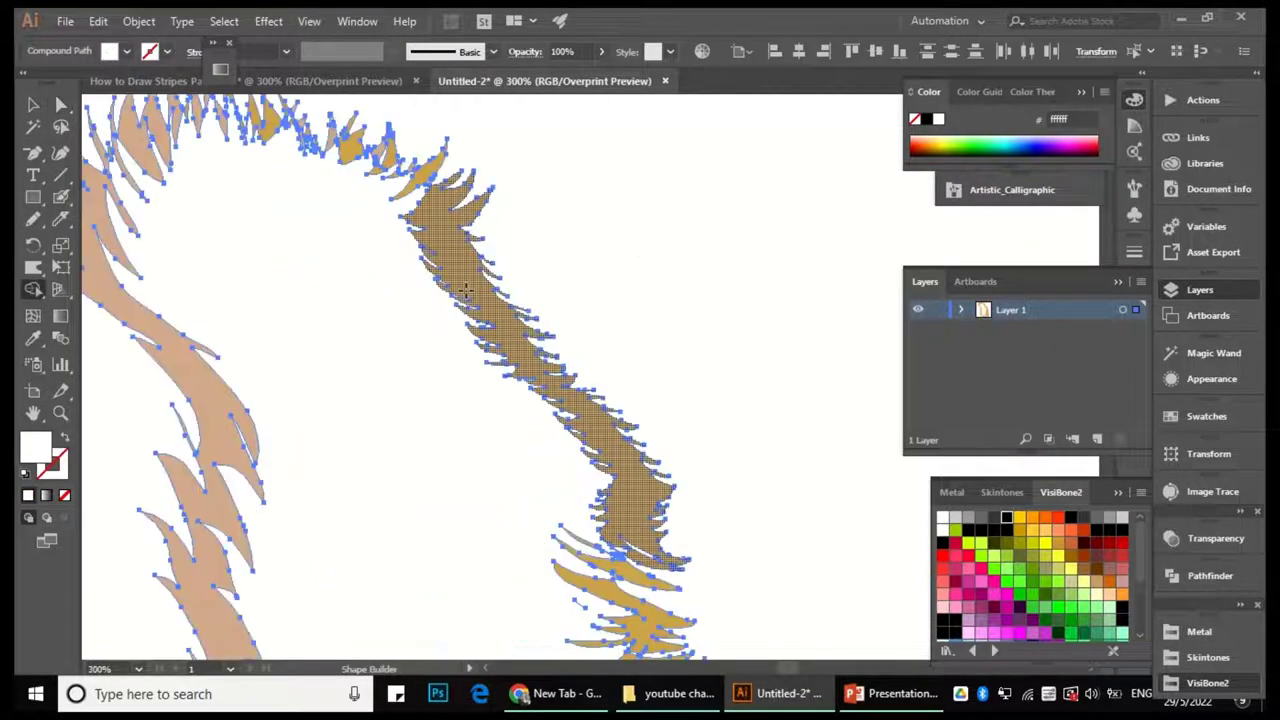
scroll(552, 237, "down", 3)
scroll(562, 242, "up", 2)
scroll(562, 242, "down", 3)
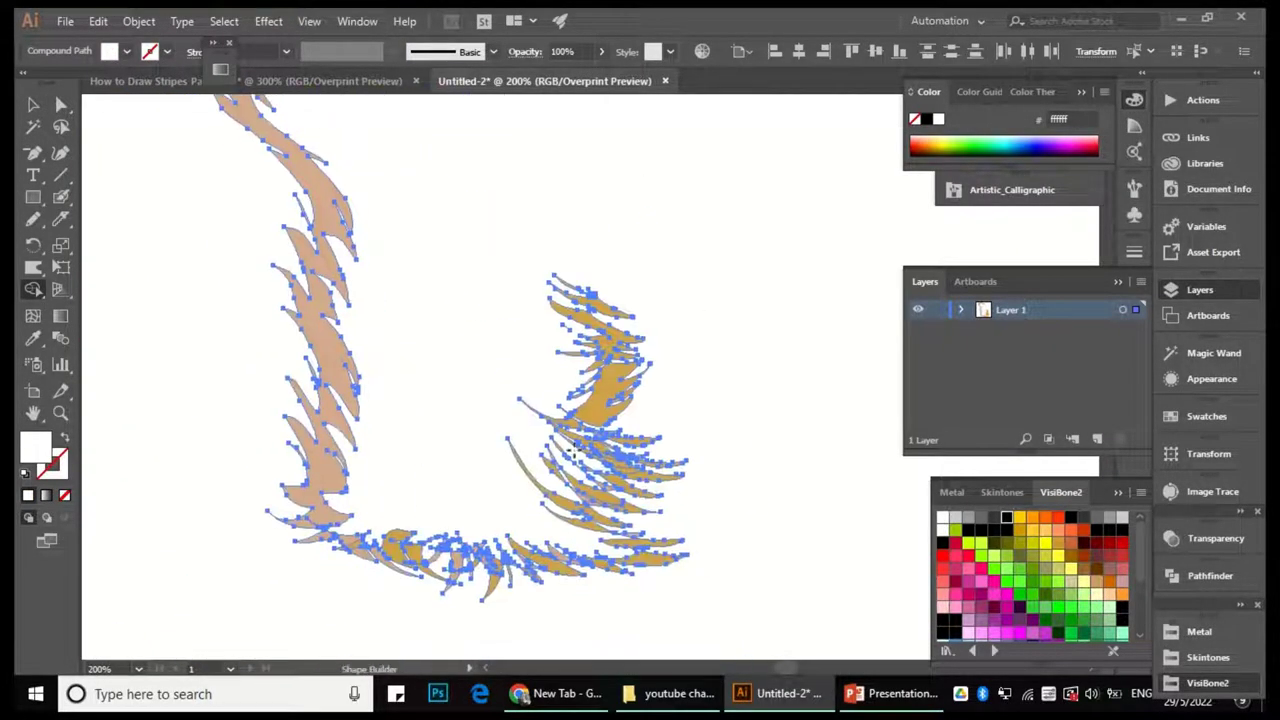
Transfer the trimmed tan shadow shape from the new document back into the illustration's Layer 9 and hide the untrimmed tan copy.
key("a")
key("ctrl+shift+a")
left_click(323, 350)
key("v")
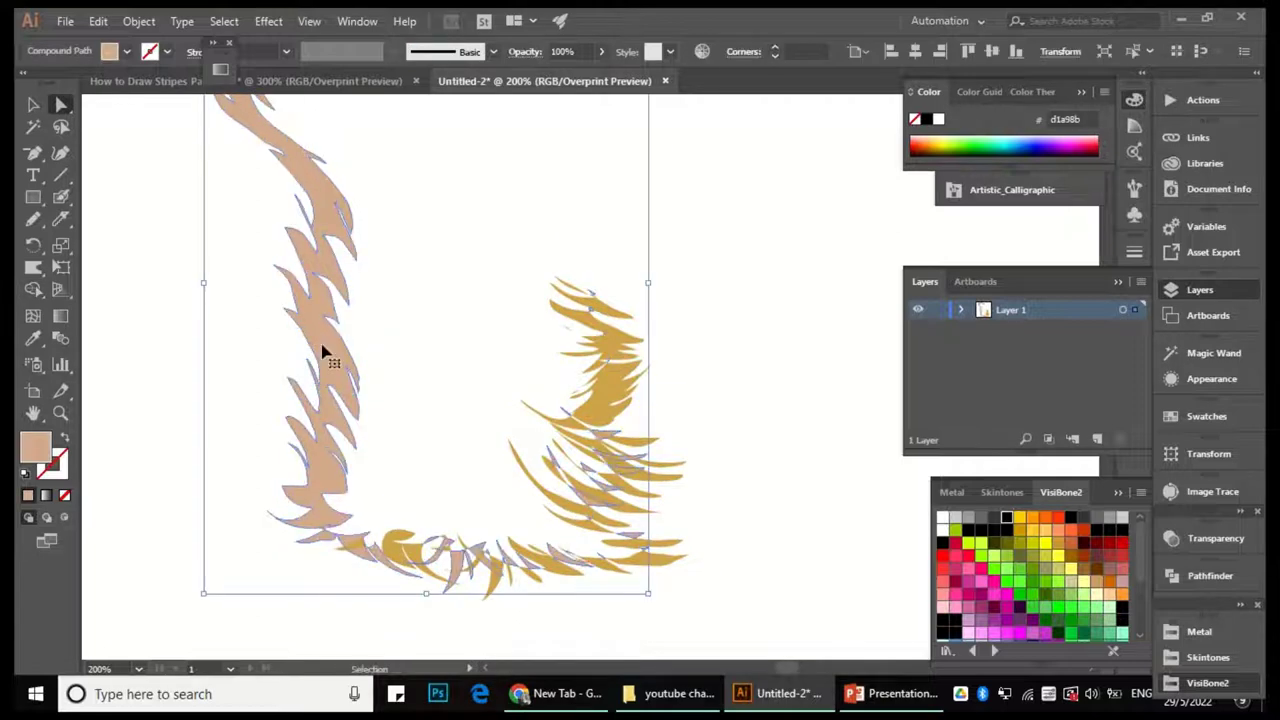
key("ctrl+x")
key("ctrl+Tab")
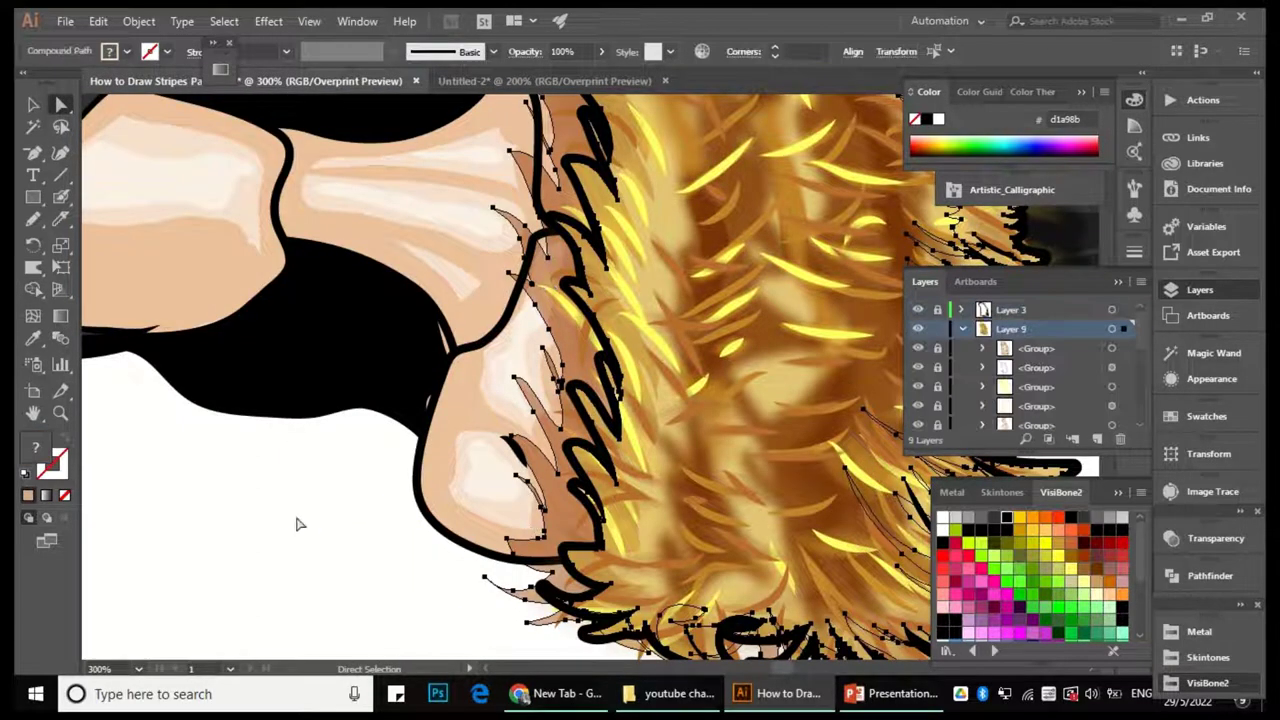
key("ctrl+v")
scroll(1018, 387, "down", 5)
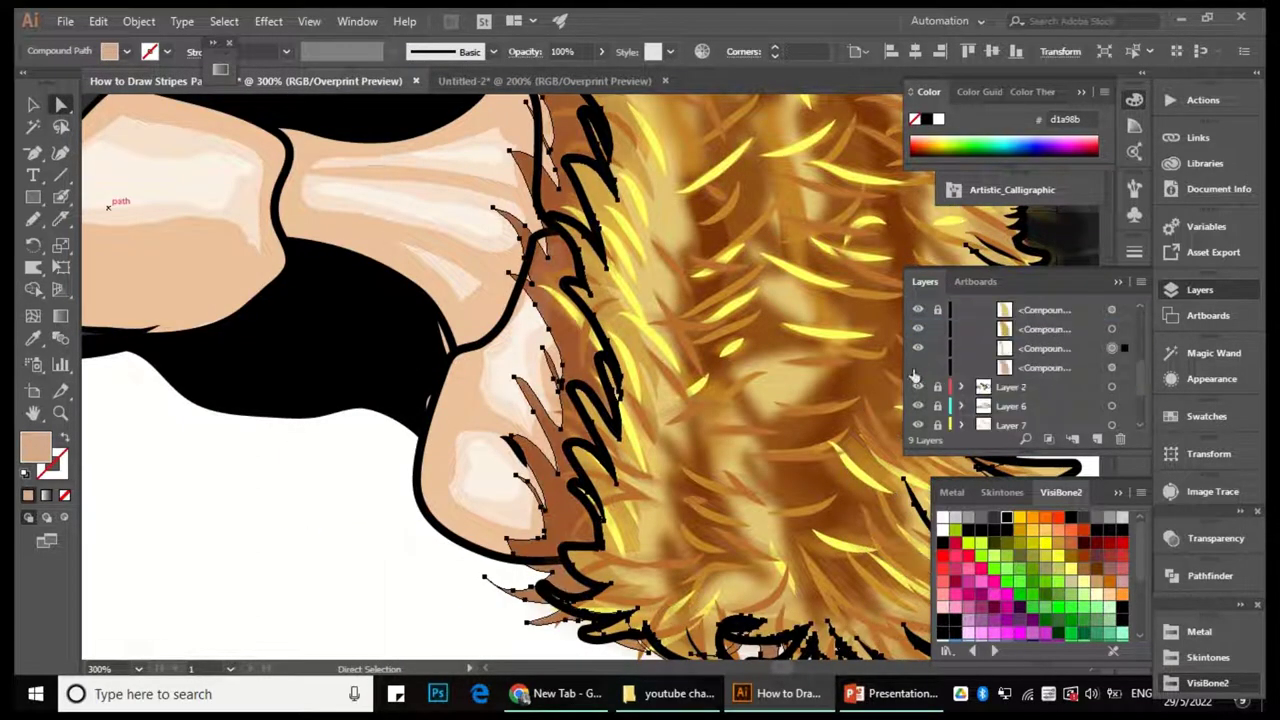
Erase the tan shadow strands that stick out beyond the upper end of the fur wrap.
key("ctrl+minus")
key("ctrl+minus")
key("ctrl+minus")
key("ctrl+minus")
key("ctrl+plus")
key("ctrl+plus")
key("ctrl+plus")
key("ctrl+plus")
left_click(61, 219)
left_click_drag(61, 219, 110, 220)
mouse_move(486, 417)
left_mouse_down()
mouse_move(433, 365)
mouse_move(537, 237)
mouse_move(513, 244)
mouse_move(537, 170)
left_mouse_up()
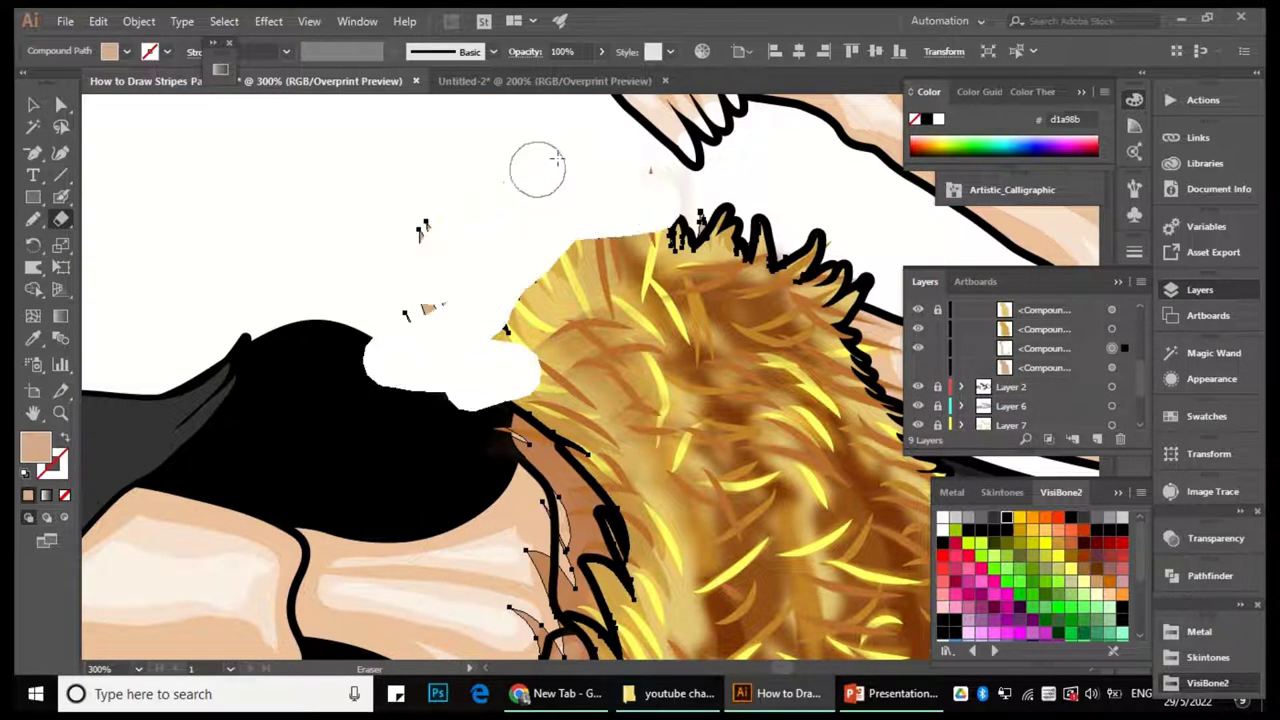
key("ctrl+z")
key("ctrl+shift+a")
key("ctrl+minus")
key("ctrl+minus")
key("ctrl+minus")
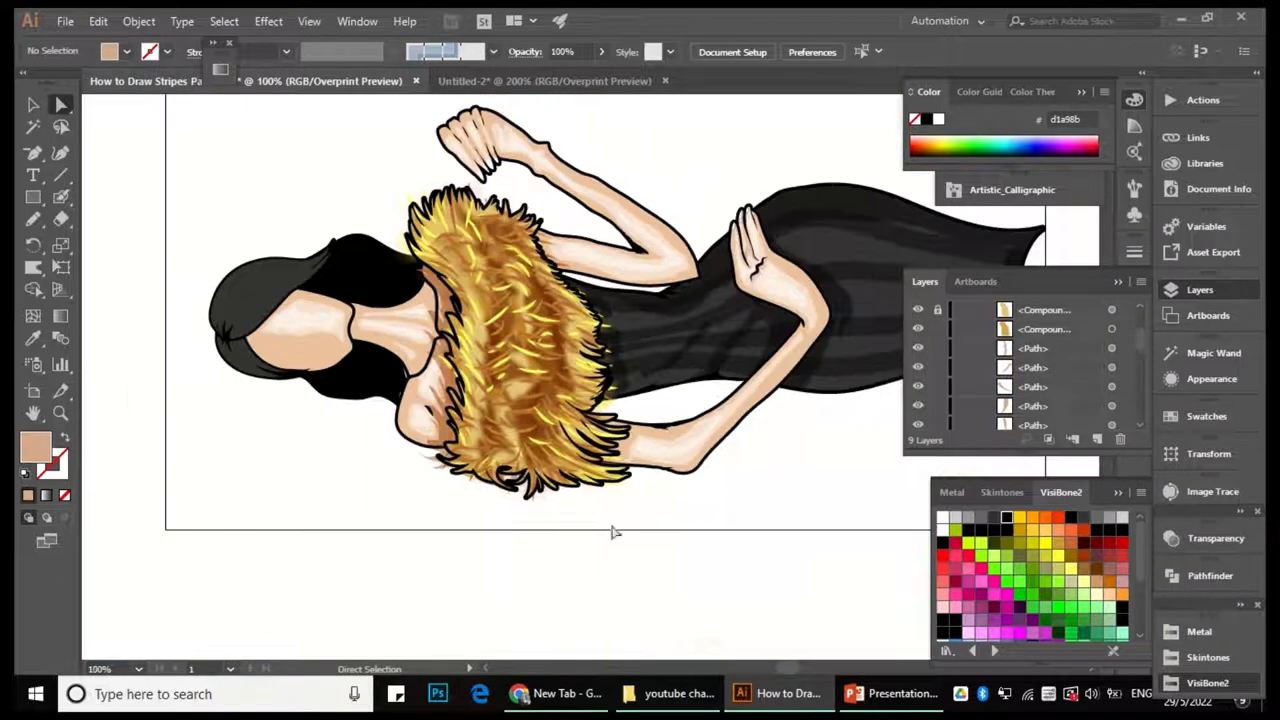
key("ctrl+minus")
Lock the gold fur copy in Layer 9 and group the separated tan shadow paths.
key("v")
scroll(969, 355, "down", 3)
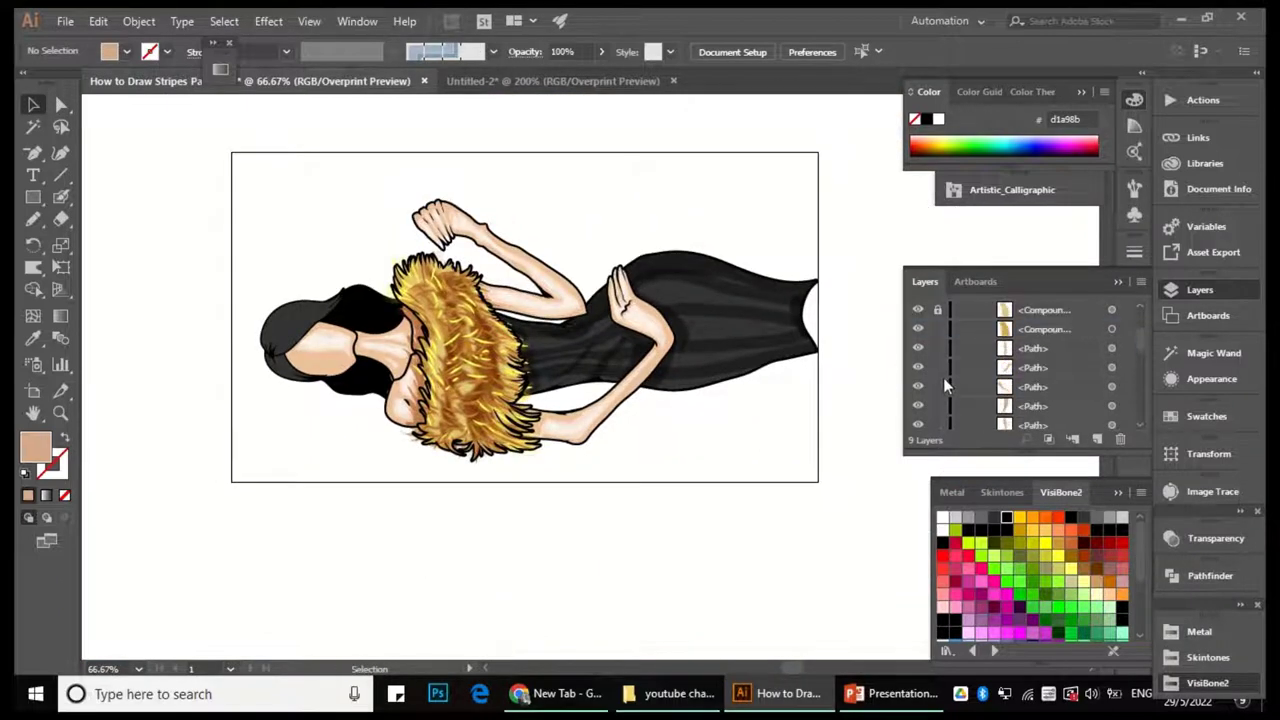
left_click(402, 388)
scroll(1016, 405, "down", 3)
scroll(1008, 390, "up", 3)
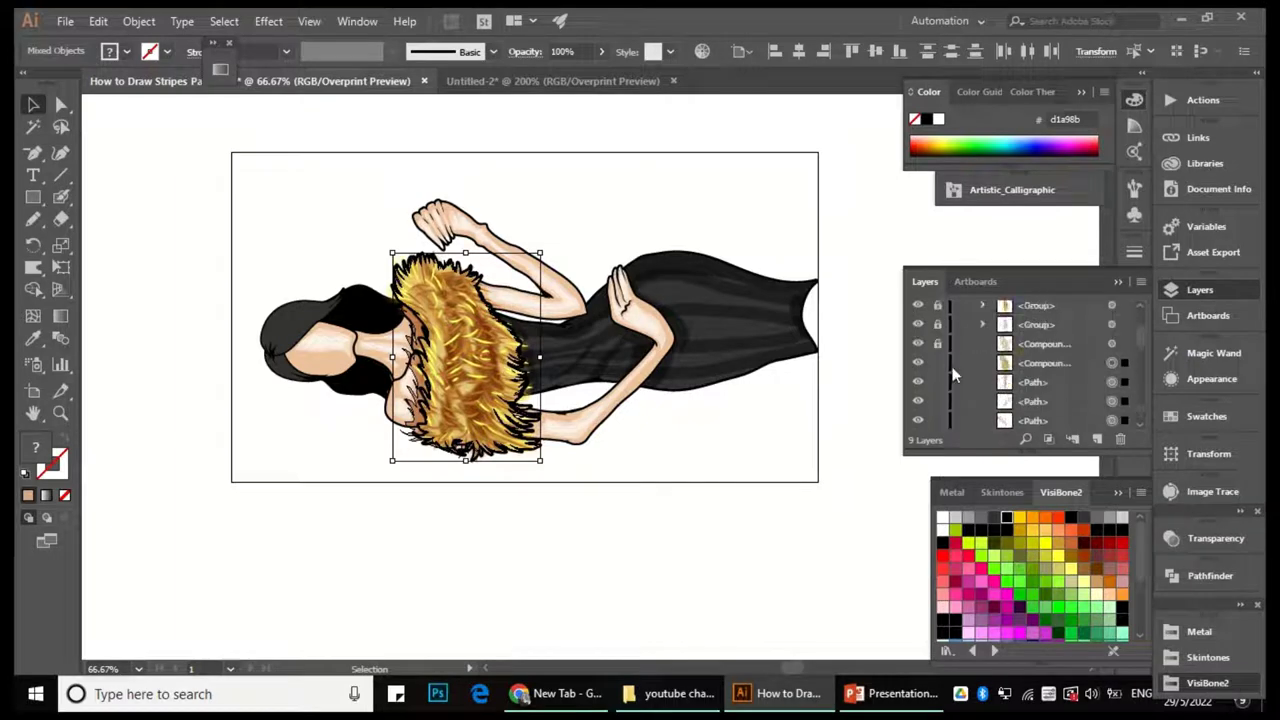
key("ctrl+shift+a")
Try to erase the tan shadow strands along the lower edge of the fur wrap.
scroll(360, 395, "up", 2)
scroll(418, 540, "up", 3)
key("a")
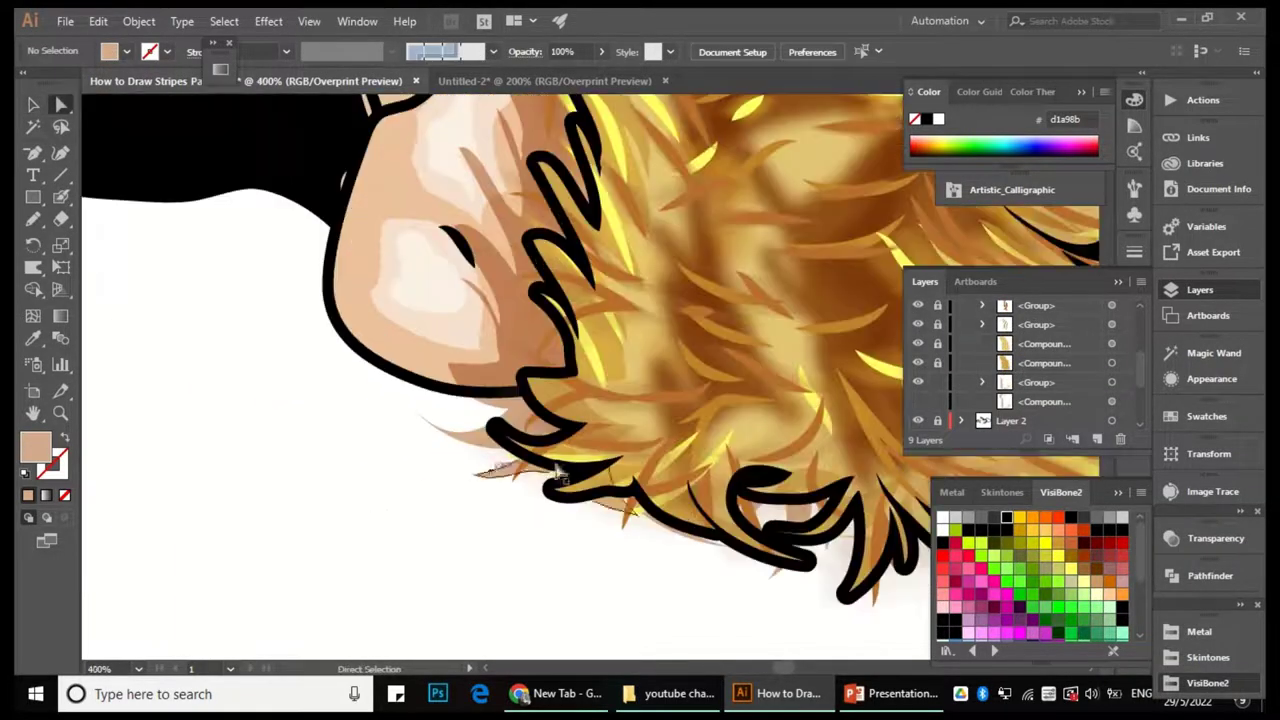
key("ctrl+a")
key("shift+e")
mouse_move(470, 425)
left_mouse_down()
mouse_move(550, 426)
mouse_move(587, 464)
mouse_move(757, 529)
left_mouse_up()
key("ctrl+z")
scroll(438, 424, "down", 1)
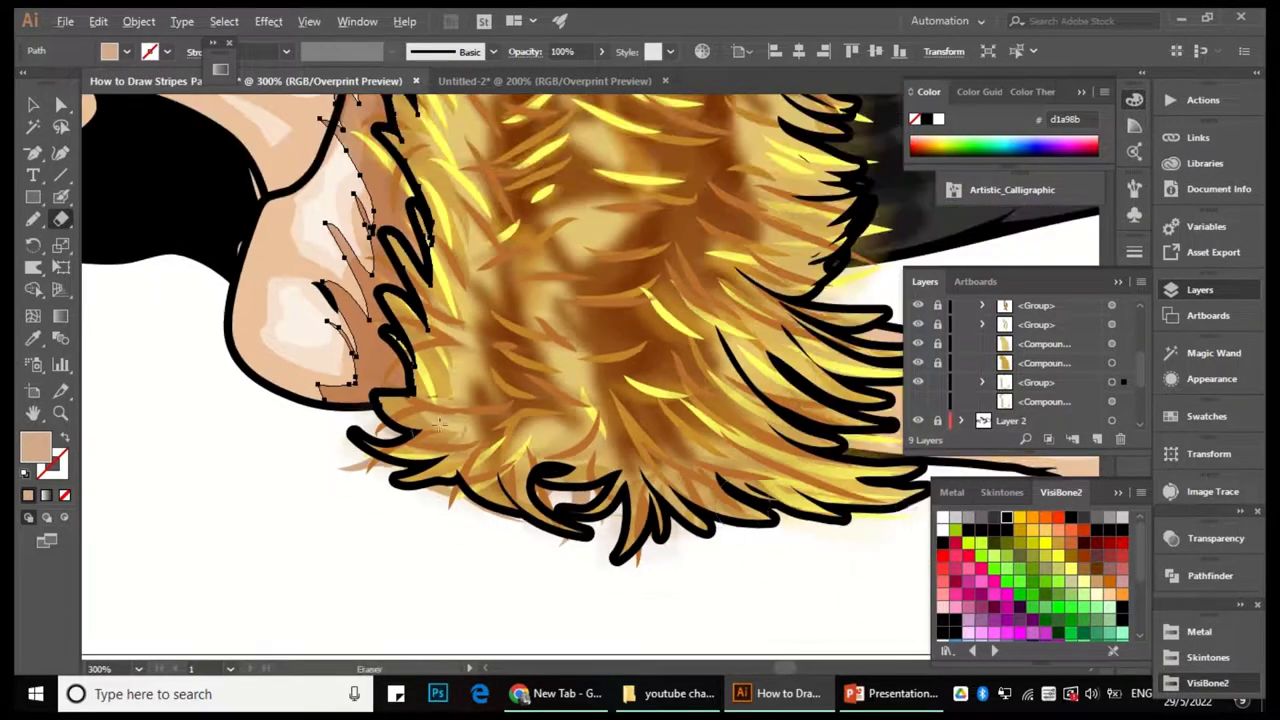
key("a")
left_click(600, 528)
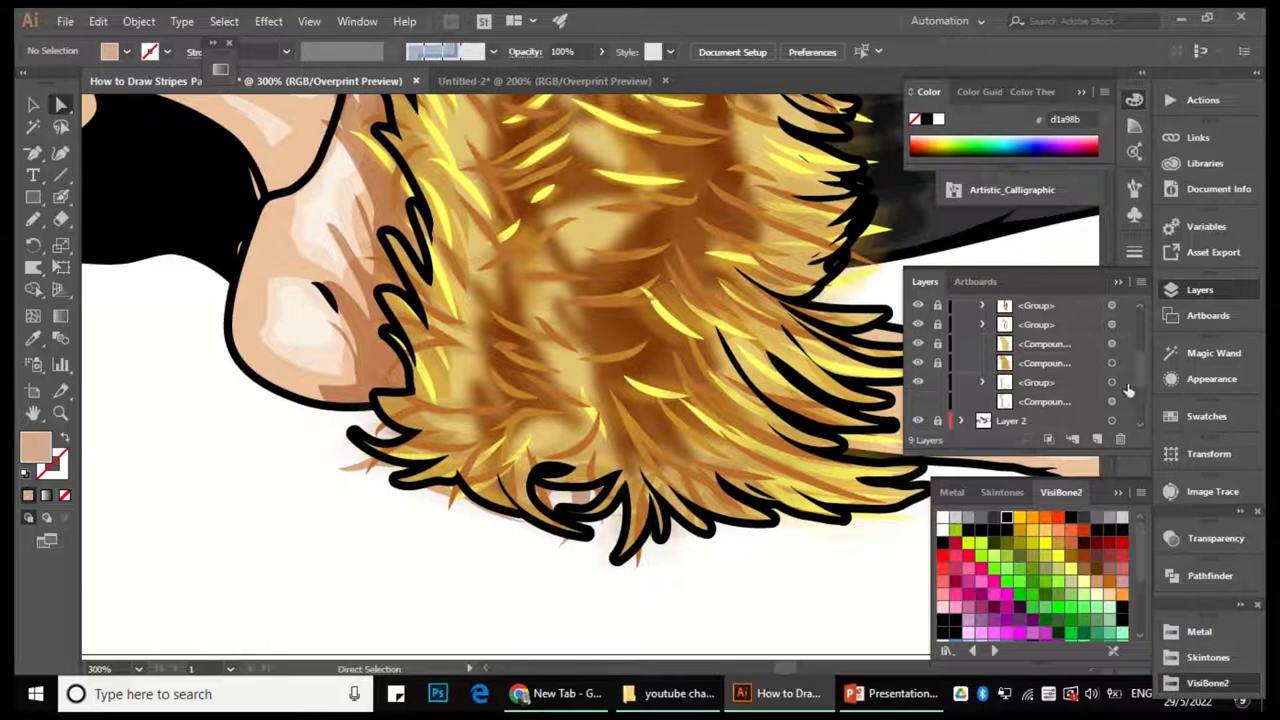
Select the grouped tan shadow and erase its strands that stick out below the fur wrap's lower edge.
left_click(1125, 384)
key("shift+e")
mouse_move(350, 452)
left_mouse_down()
mouse_move(411, 477)
mouse_move(697, 522)
left_mouse_up()
key("ctrl+1")
mouse_move(445, 497)
left_mouse_down()
mouse_move(320, 505)
mouse_move(622, 417)
mouse_move(675, 372)
mouse_move(662, 310)
left_mouse_up()
key("a")
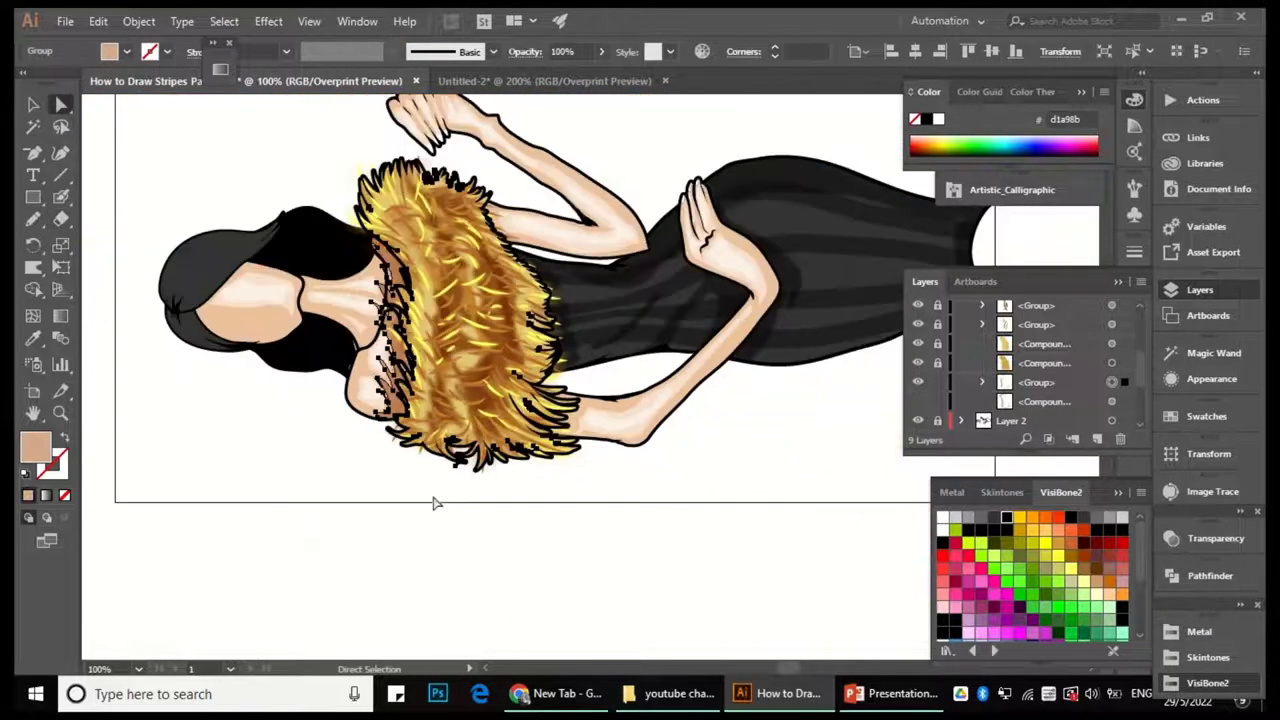
key("v")
left_click(446, 494)
Examine the fur wrap's edges and the tan shadow cast on the neck and shoulder.
key("ctrl+equal")
key("ctrl+equal")
key("ctrl+equal")
key("ctrl+minus")
key("ctrl+minus")
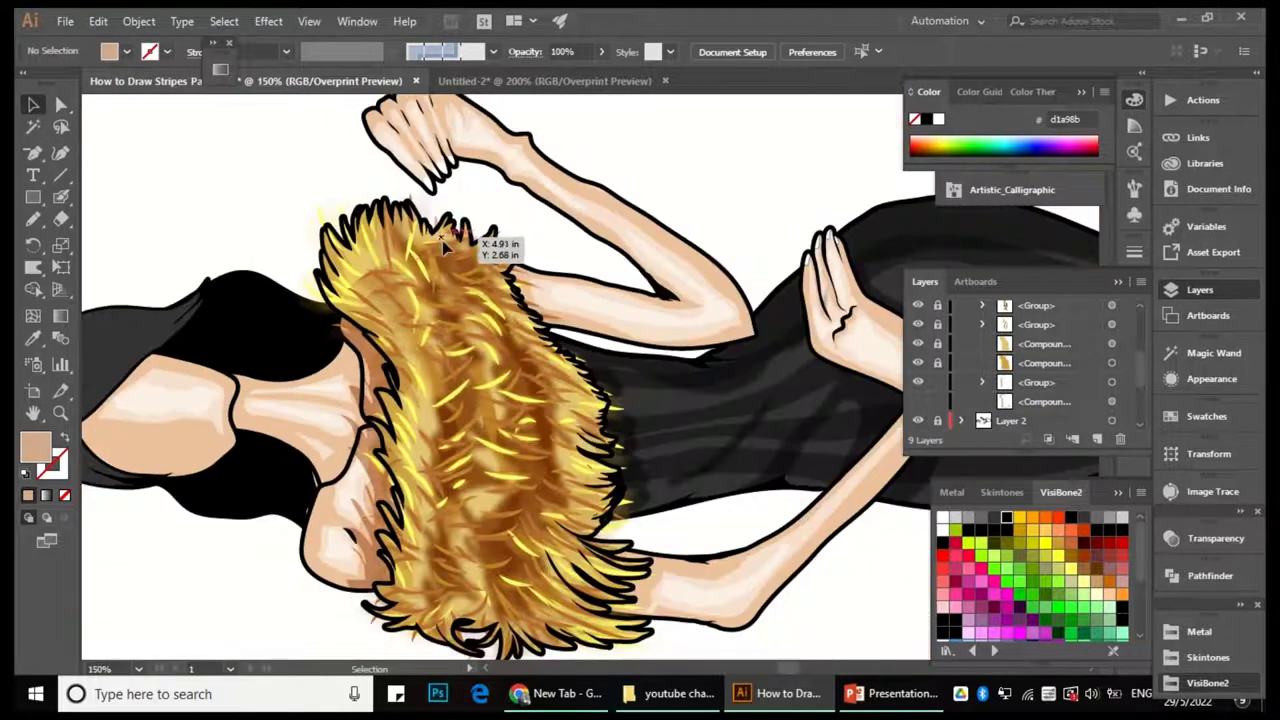
key("ctrl+minus")
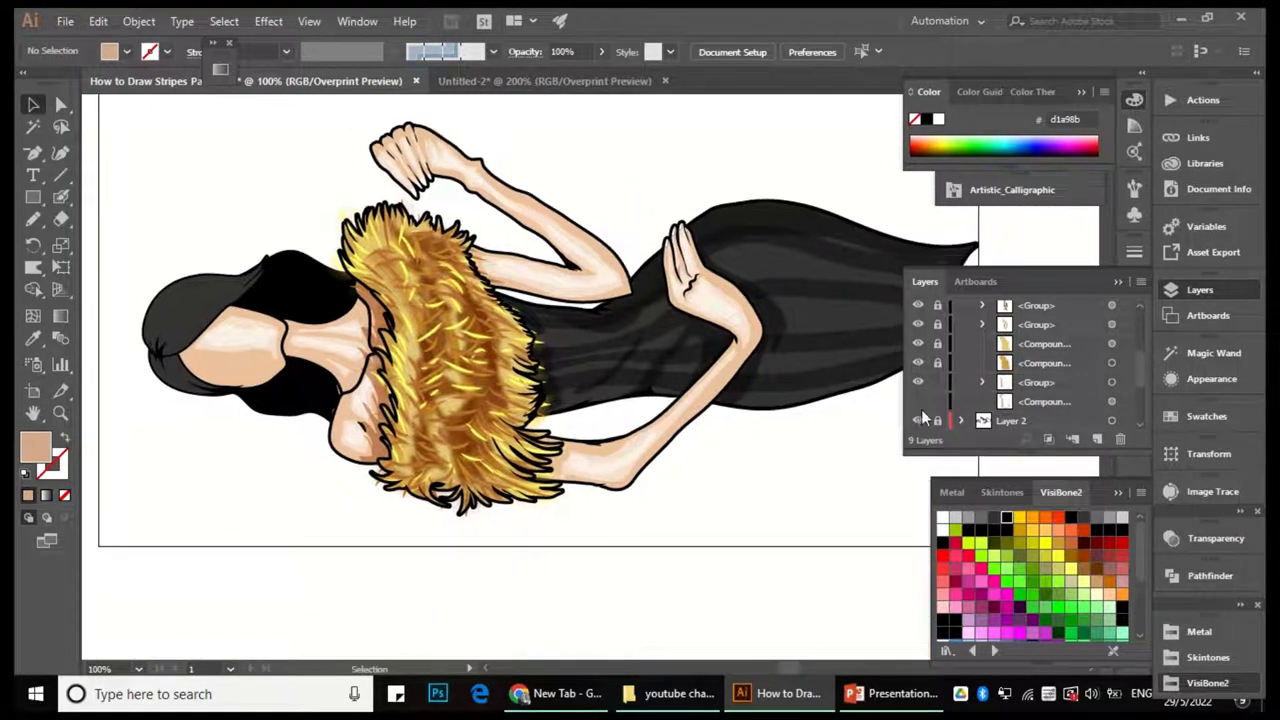
key("ctrl+minus")
key("ctrl+minus")
key("ctrl+equal")
key("ctrl+equal")
key("ctrl+equal")
key("ctrl+minus")
Make Layer 9, which holds the fur wrap, the active layer.
scroll(1076, 365, "up", 3)
left_click(1007, 335)
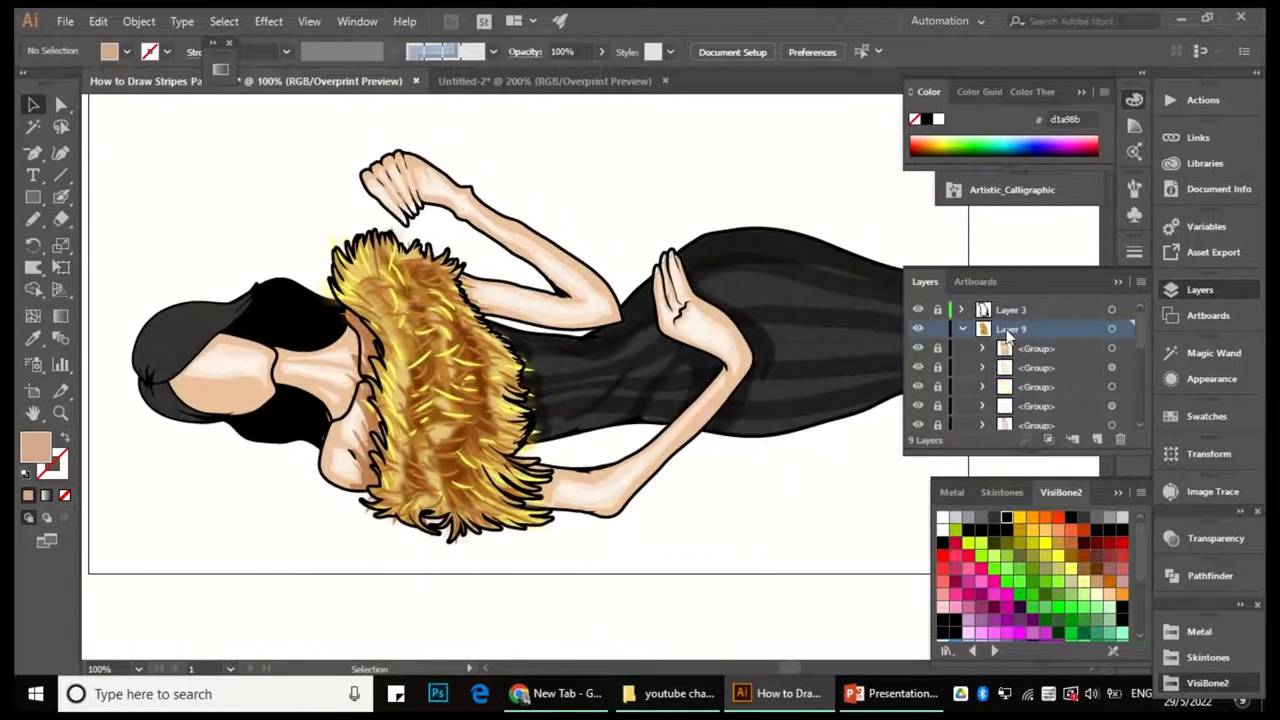
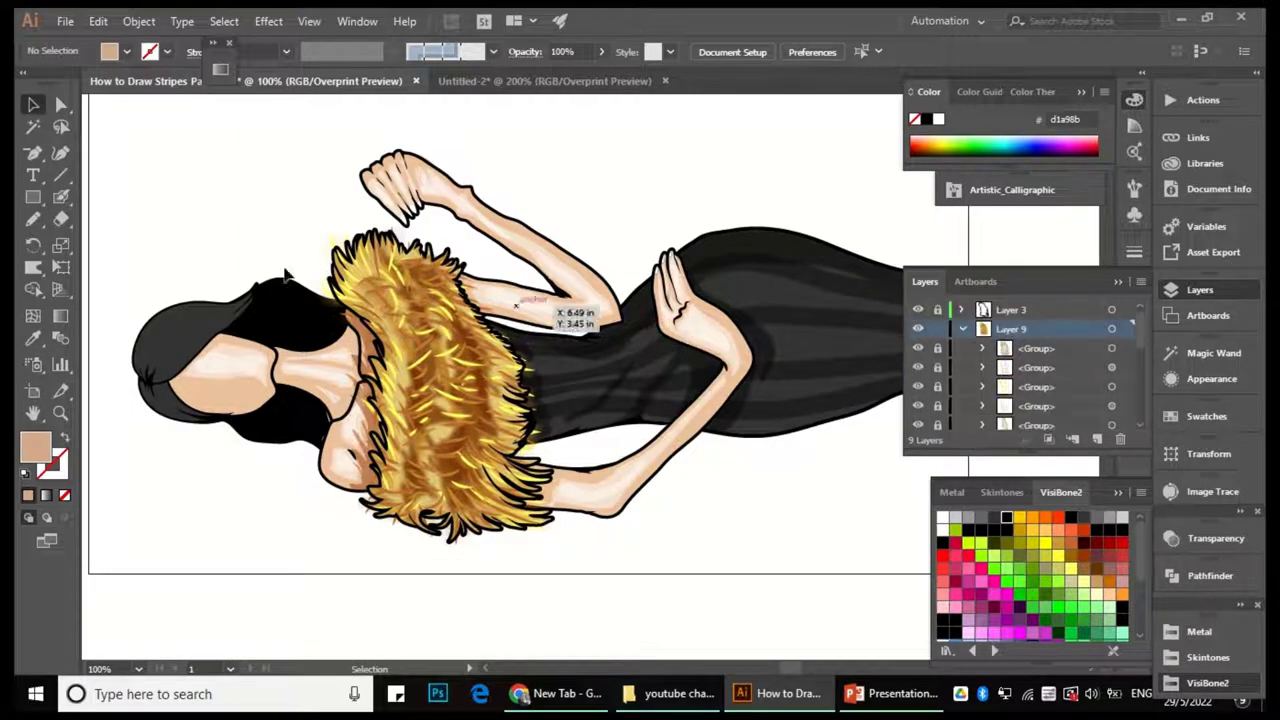
Draw short curved Pencil strands across the upper and middle parts of the gold fur wrap on Layer 9.
key("n")
key("ctrl+equal")
key("ctrl+equal")
key("ctrl+equal")
left_click_drag(420, 370, 486, 396)
scroll(486, 396, "down", 2)
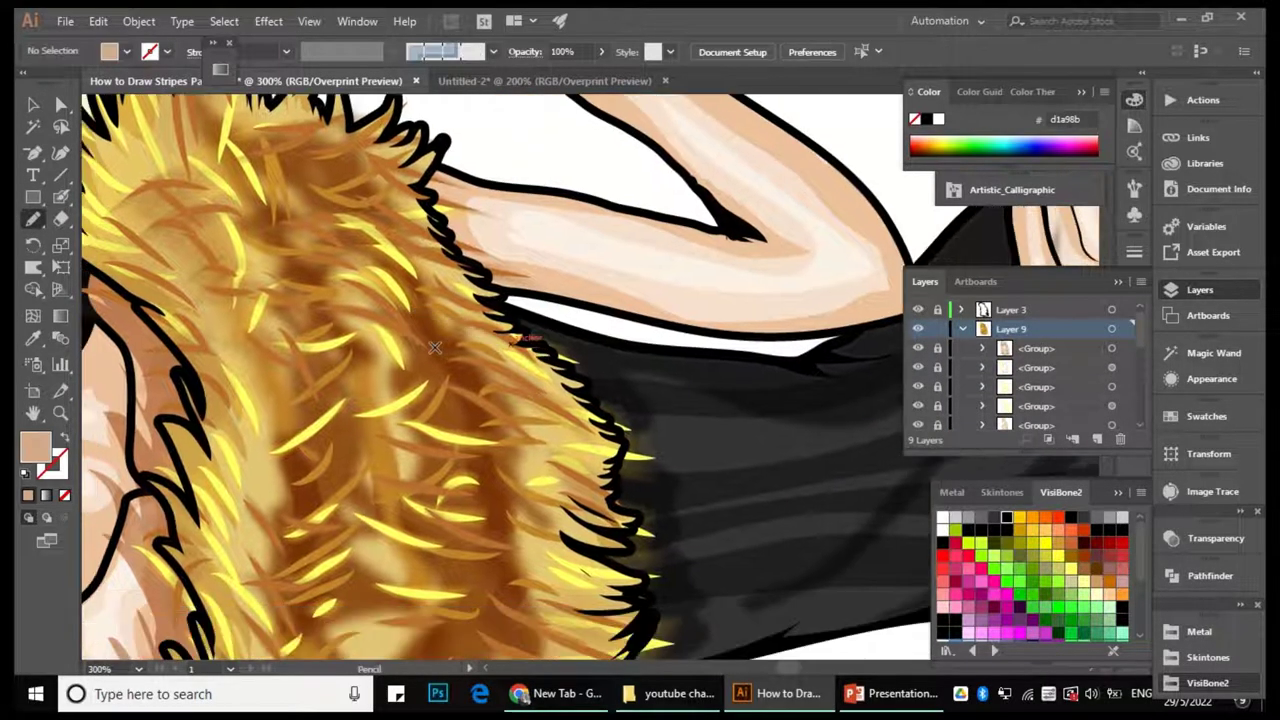
scroll(542, 490, "down", 2)
mouse_move(470, 472)
left_mouse_down()
mouse_move(562, 526)
mouse_move(596, 524)
left_mouse_up()
scroll(508, 342, "up", 5)
mouse_move(439, 345)
left_mouse_down()
mouse_move(494, 380)
mouse_move(550, 380)
left_mouse_up()
scroll(494, 380, "up", 1)
scroll(470, 380, "down", 3)
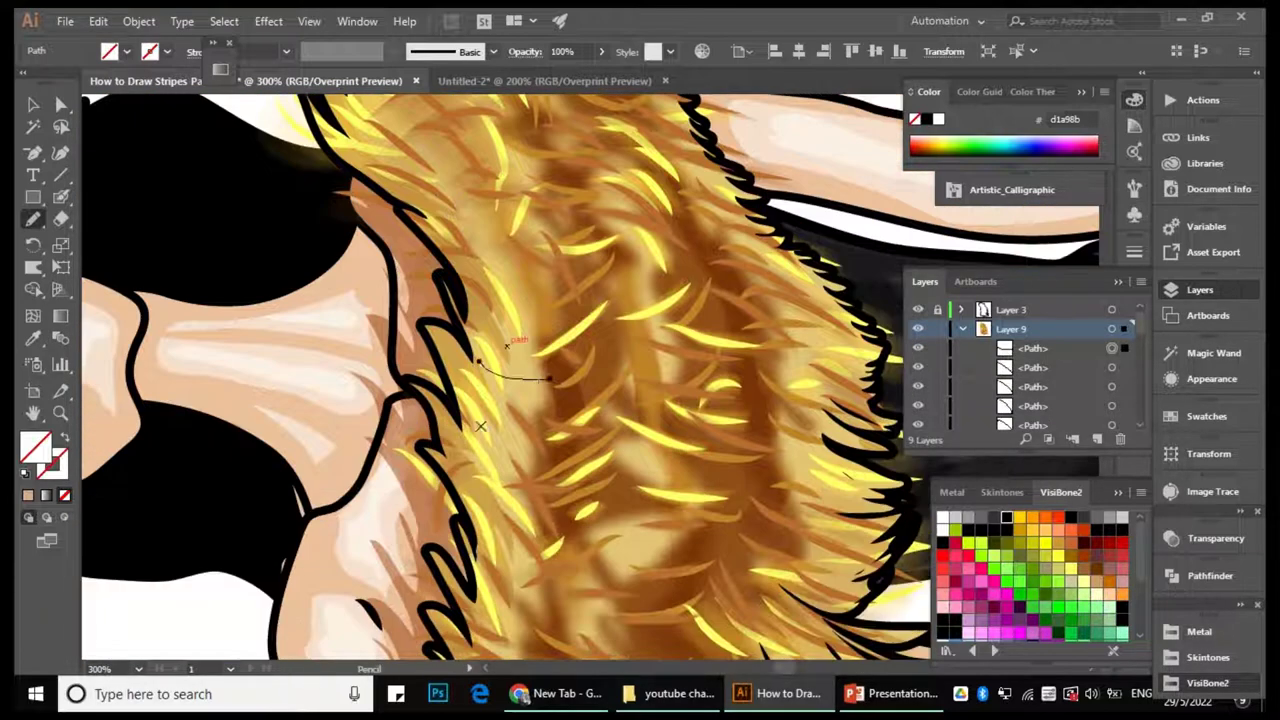
Add more short Pencil strands over the fur wrap's lower end and back up its centre.
scroll(563, 470, "down", 3)
left_click_drag(525, 291, 547, 372)
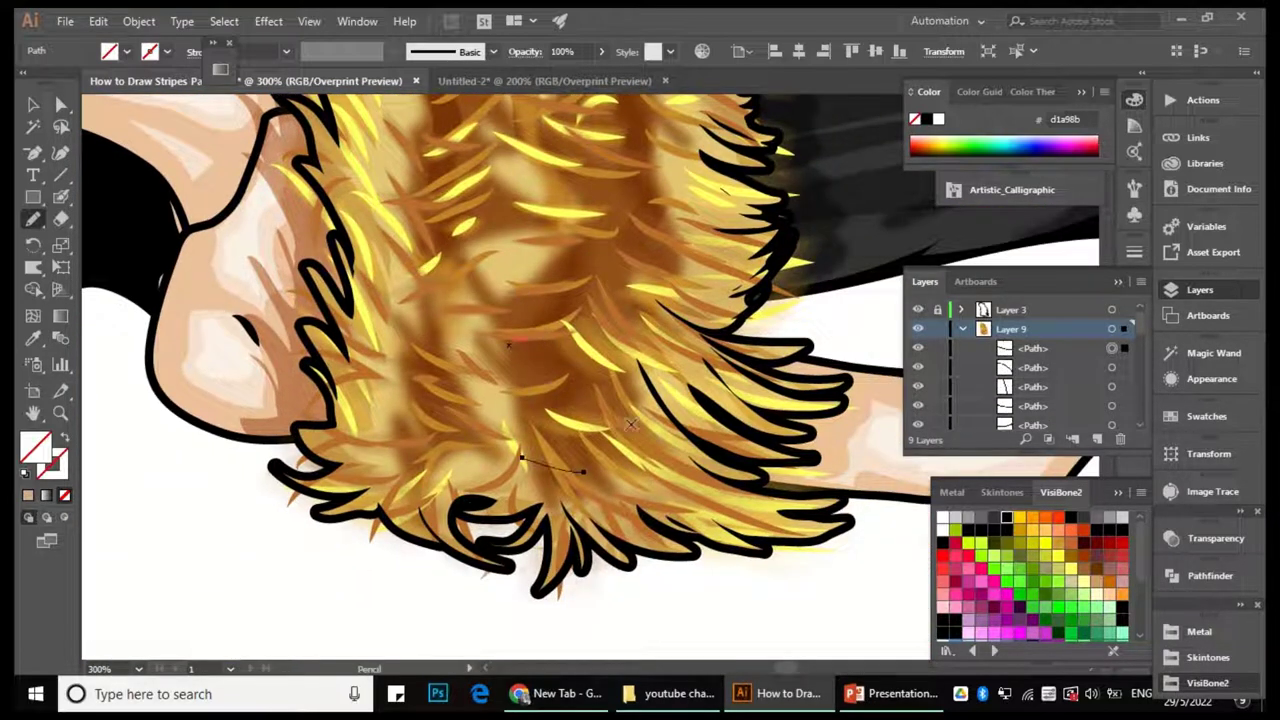
left_click_drag(650, 318, 706, 390)
scroll(706, 390, "up", 1)
scroll(468, 487, "up", 3)
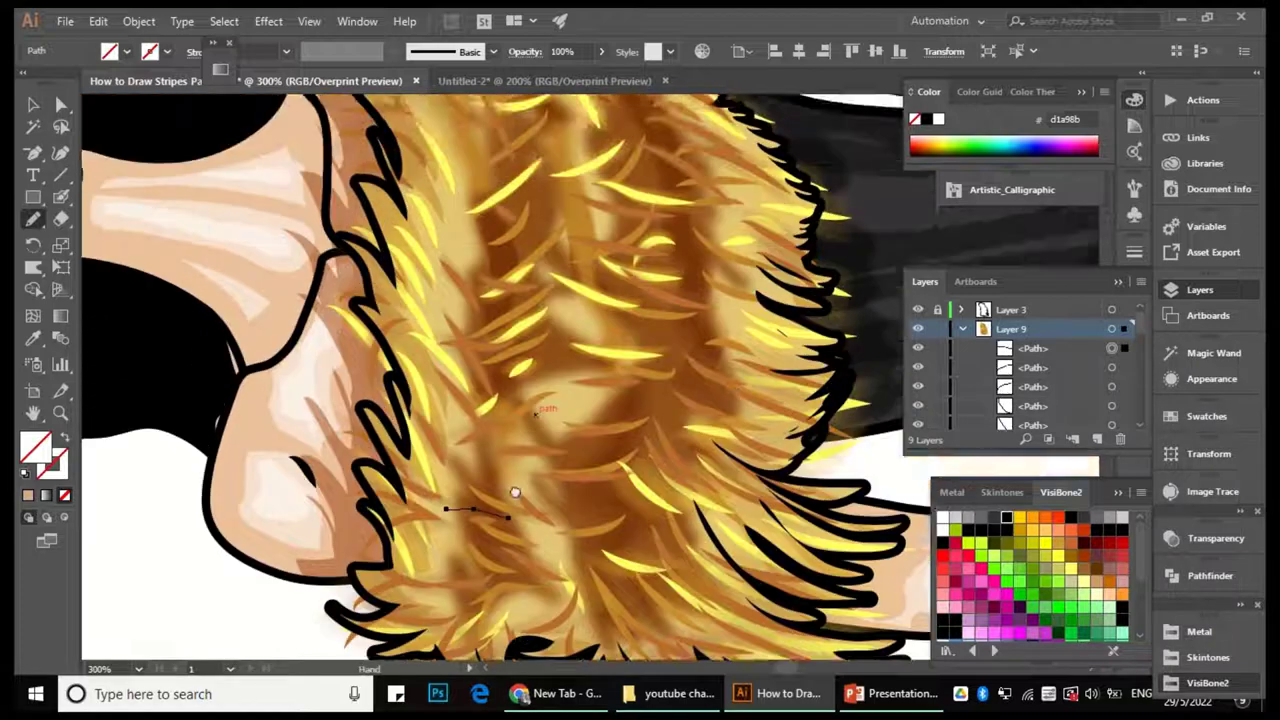
scroll(468, 487, "up", 2)
left_click_drag(566, 355, 612, 398)
scroll(600, 300, "up", 1)
left_click_drag(567, 240, 632, 268)
Give all the new fur strands a 1 pt black stroke with a tapered width profile.
key("ctrl+minus")
key("ctrl+minus")
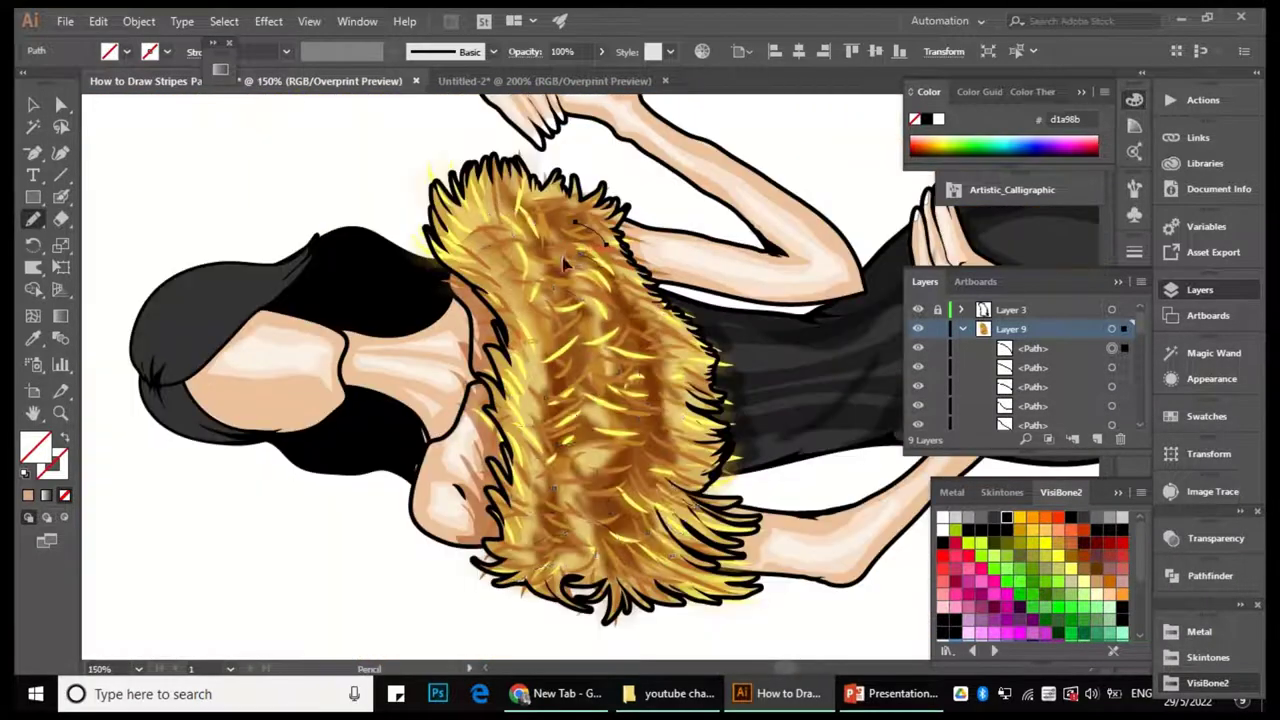
key("ctrl+a")
left_click(286, 51)
left_click(300, 134)
left_click(376, 56)
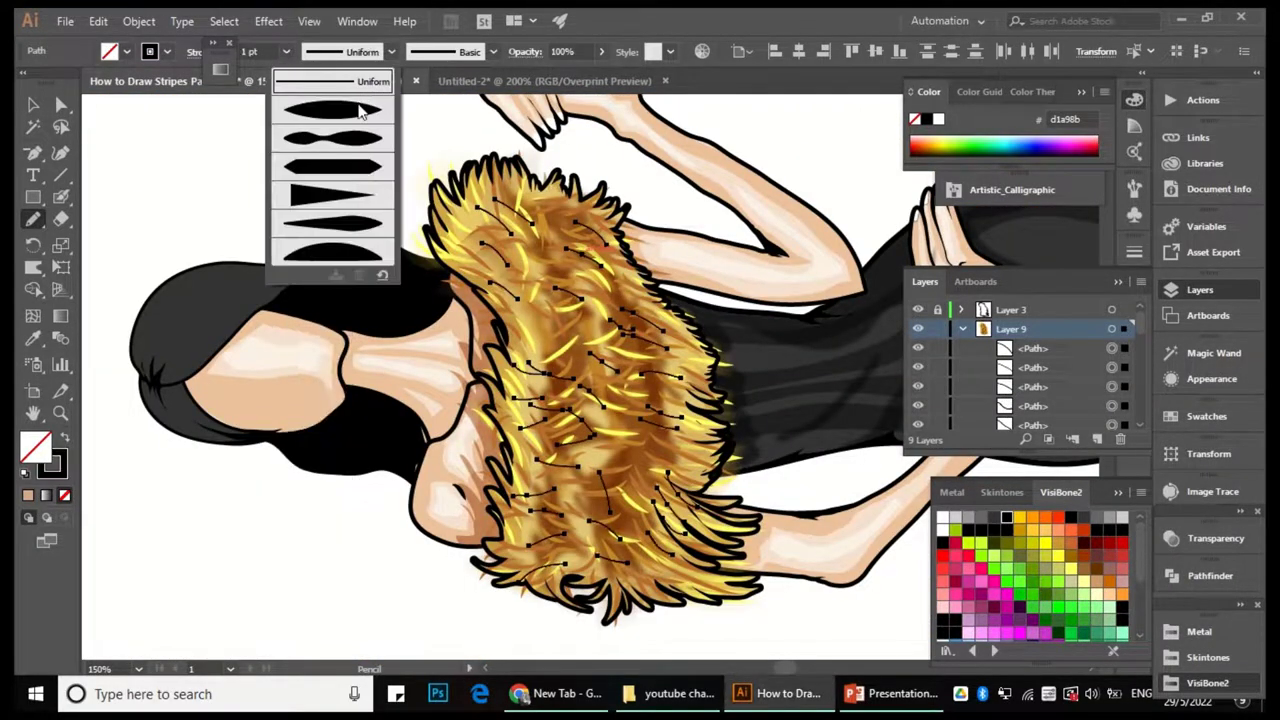
left_click(345, 108)
left_click_drag(720, 360, 652, 343)
Adjust the black strands' stroke weight, and group and lock them.
left_click(286, 51)
left_click(300, 154)
key("a")
left_click_drag(657, 273, 600, 265)
left_click(286, 51)
left_click(300, 138)
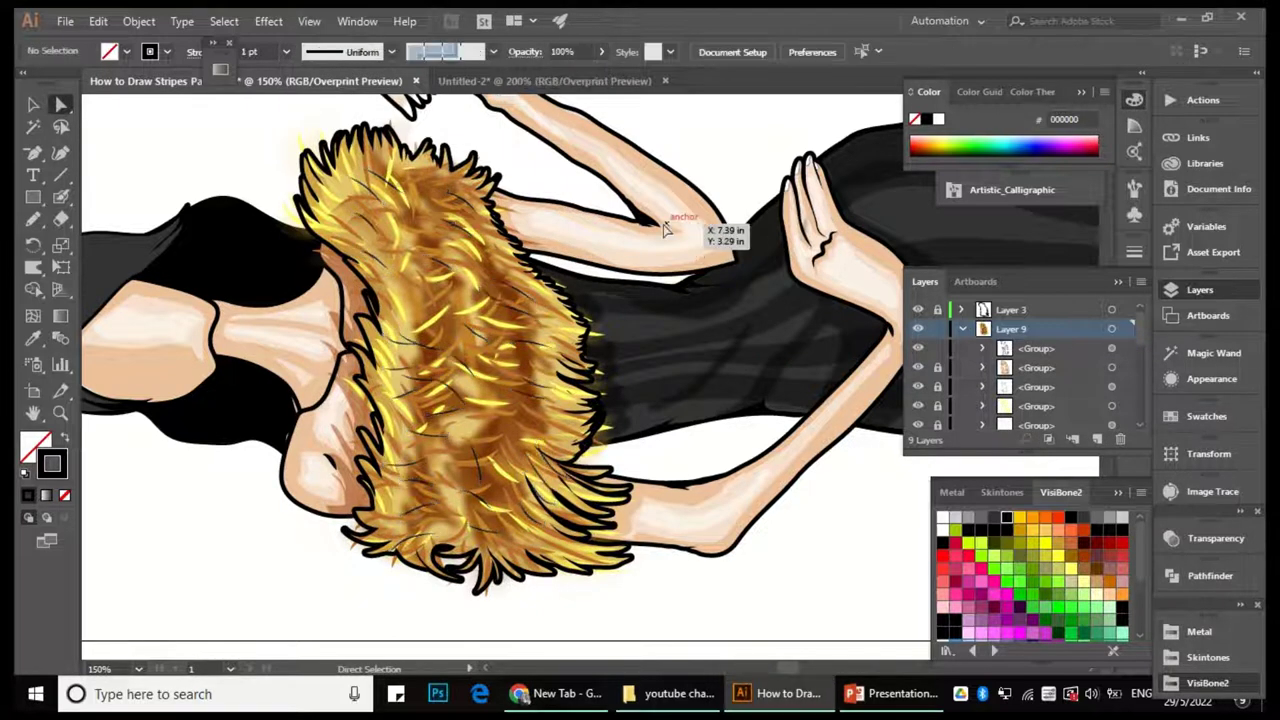
left_click_drag(660, 354, 652, 350)
key("ctrl+shift+a")
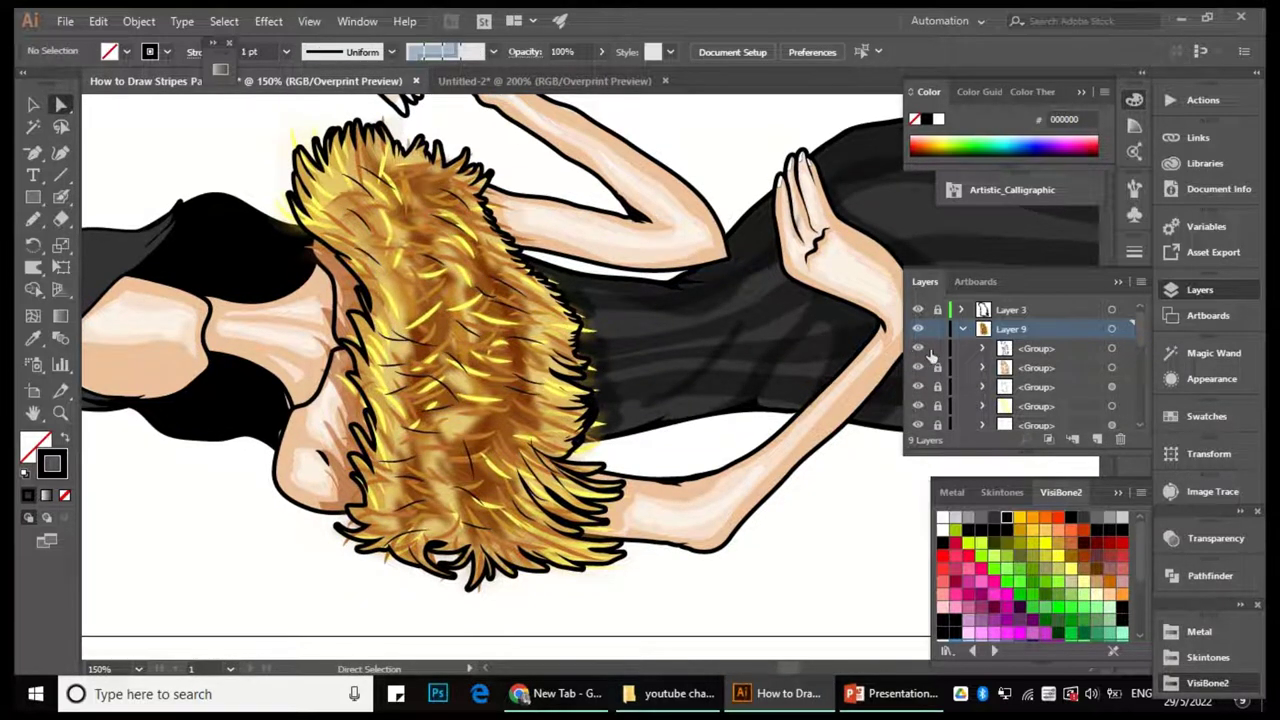
Draw another set of short Pencil strands through the middle of the fur wrap for highlights.
key("n")
key("ctrl+=")
left_click_drag(418, 244, 441, 289)
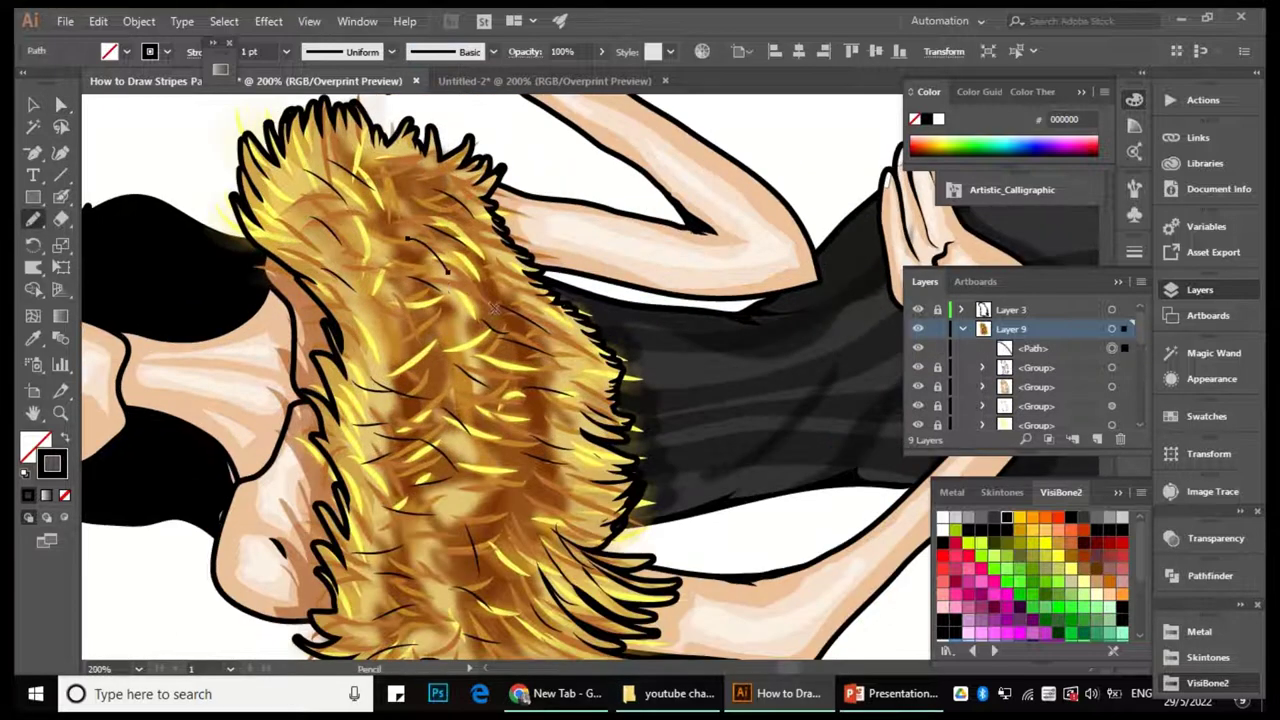
left_click_drag(483, 372, 540, 418)
left_click_drag(537, 540, 497, 480)
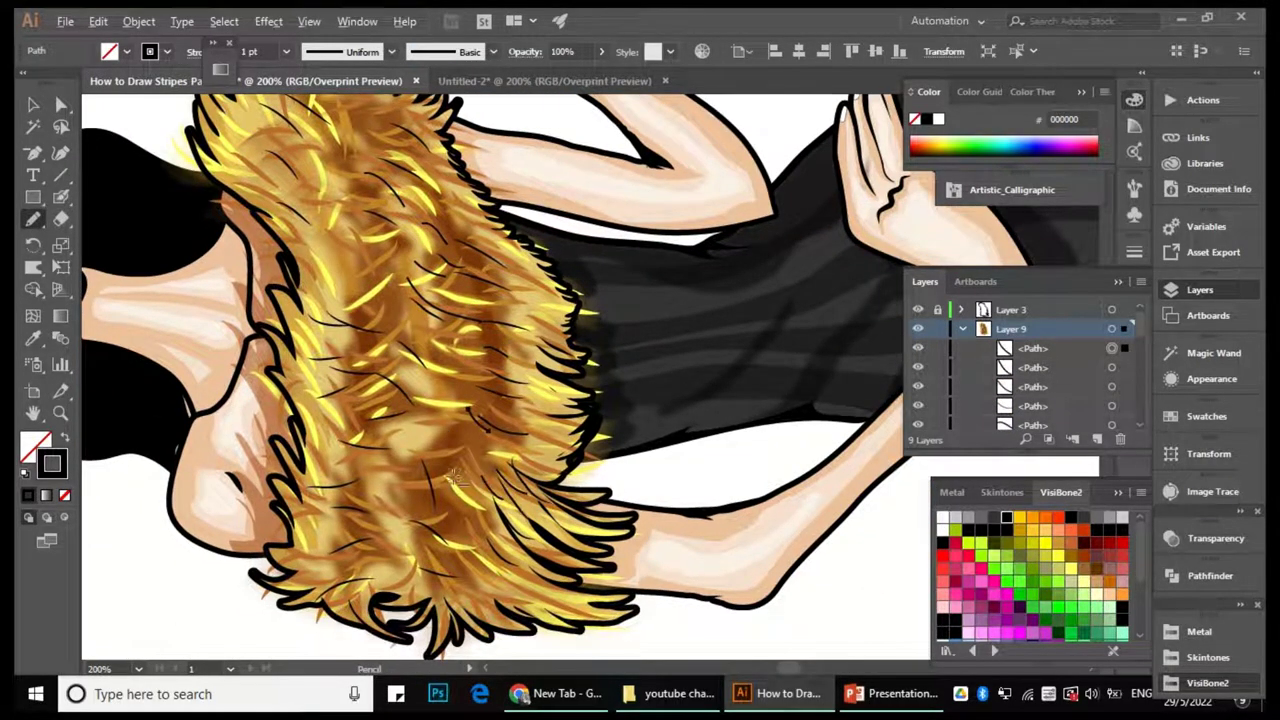
scroll(453, 475, "up", 1)
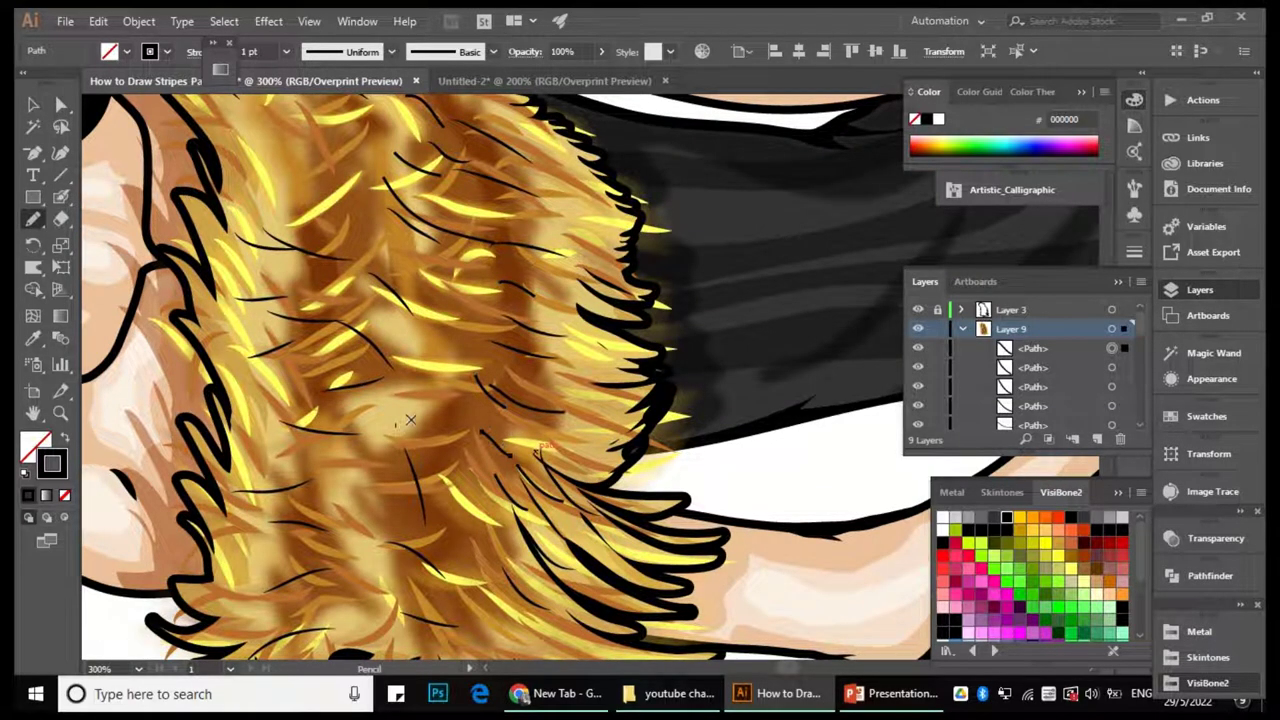
scroll(480, 405, "up", 1)
scroll(620, 390, "up", 2)
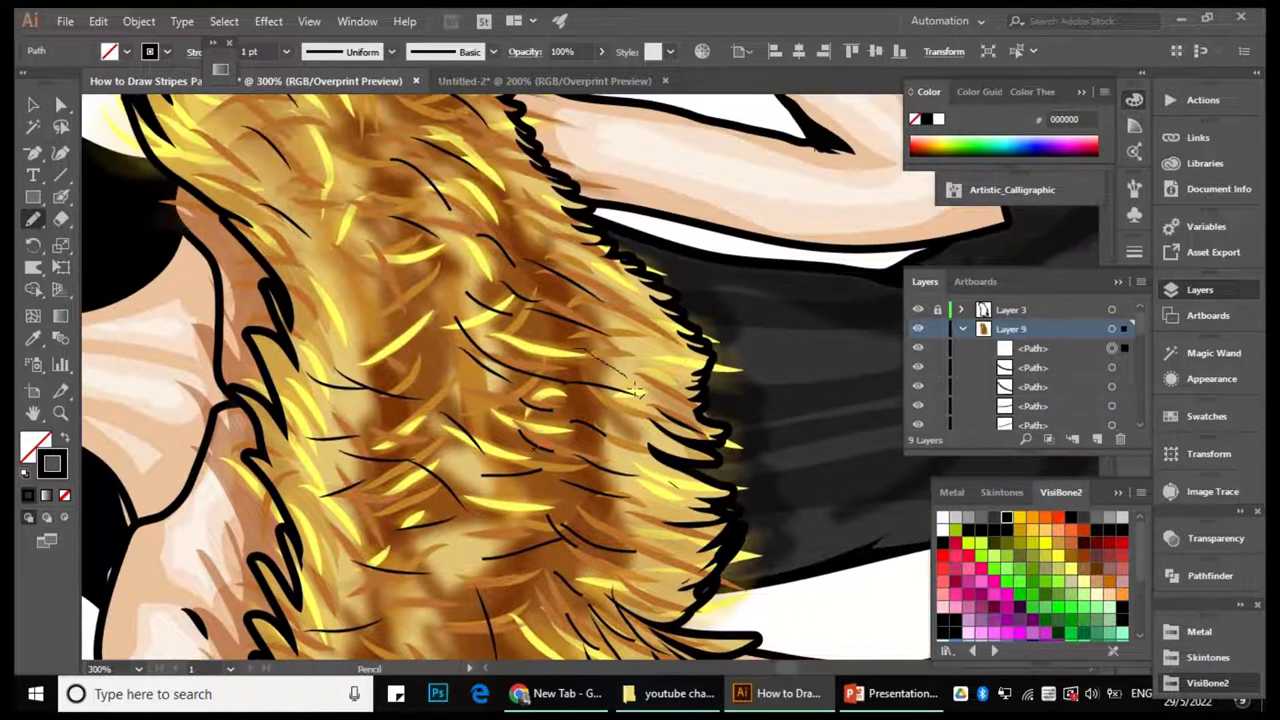
left_click_drag(635, 390, 636, 391)
Extend the new set of Pencil strands over the fur wrap's upper and lower ends.
scroll(458, 360, "left", 3)
scroll(463, 333, "up", 2)
scroll(463, 333, "left", 2)
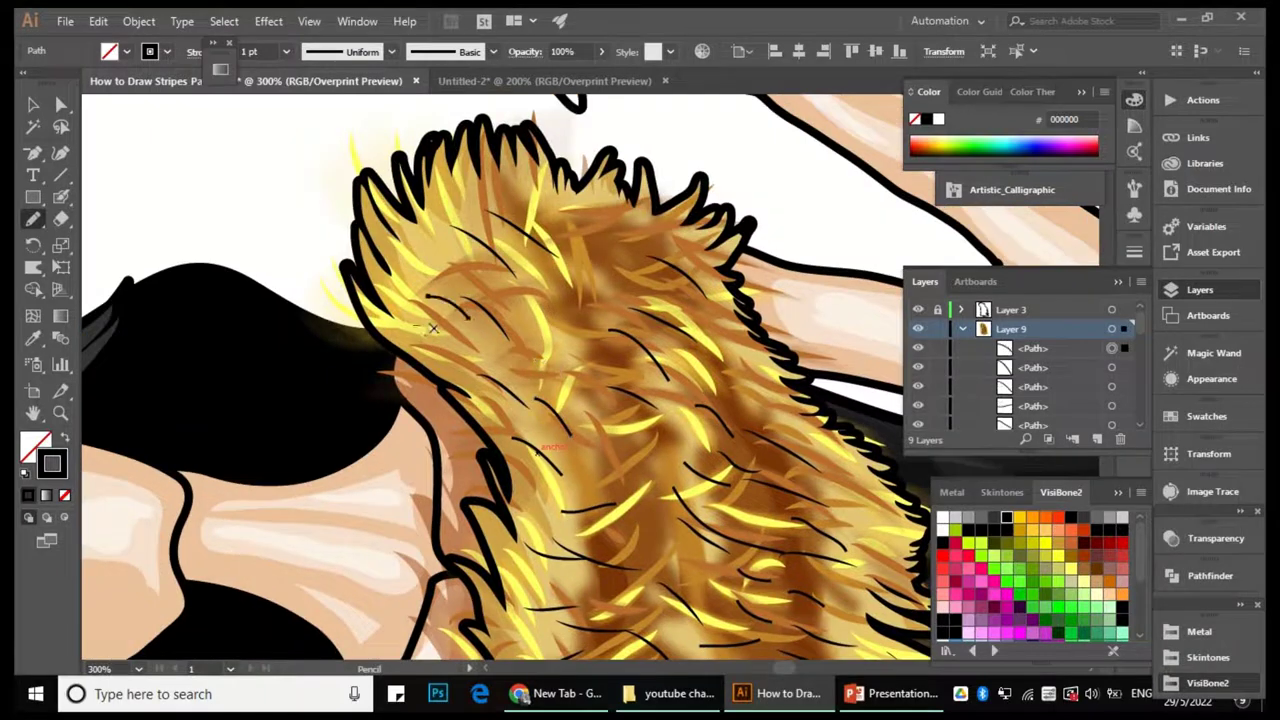
scroll(470, 330, "up", 2)
scroll(566, 416, "down", 2)
scroll(572, 370, "right", 2)
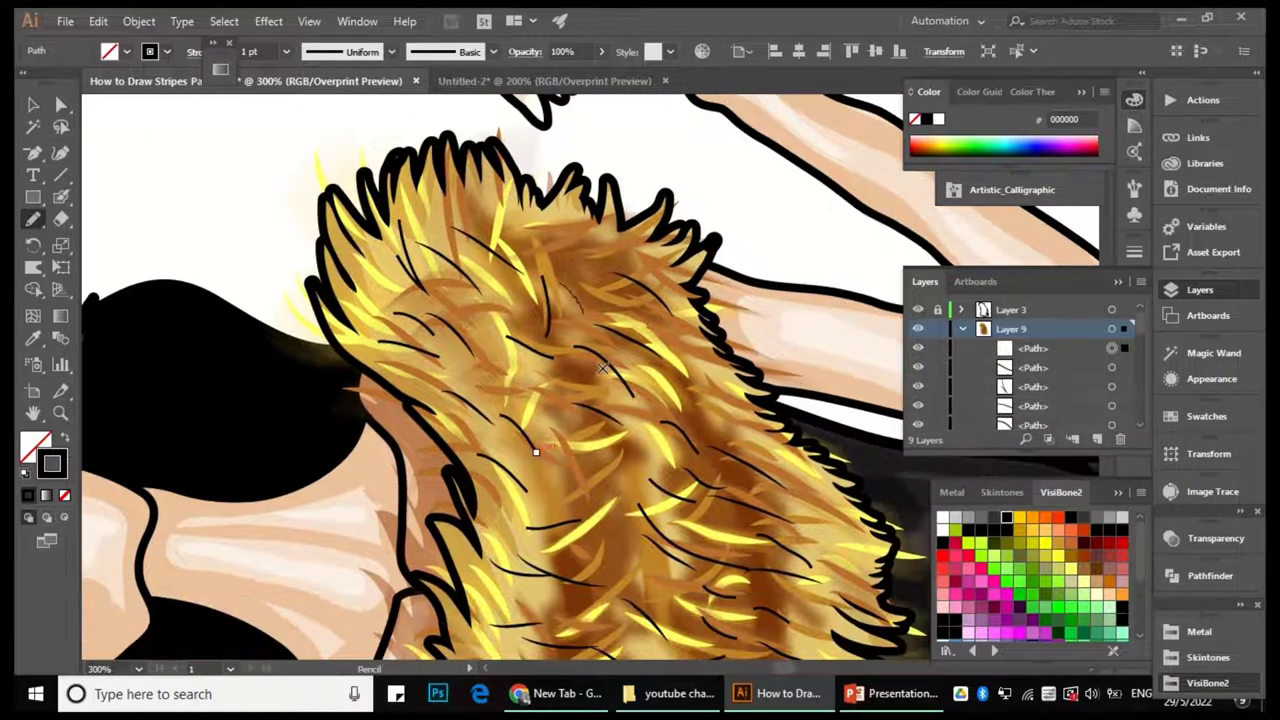
scroll(536, 452, "down", 5)
scroll(558, 480, "down", 3)
scroll(558, 480, "right", 1)
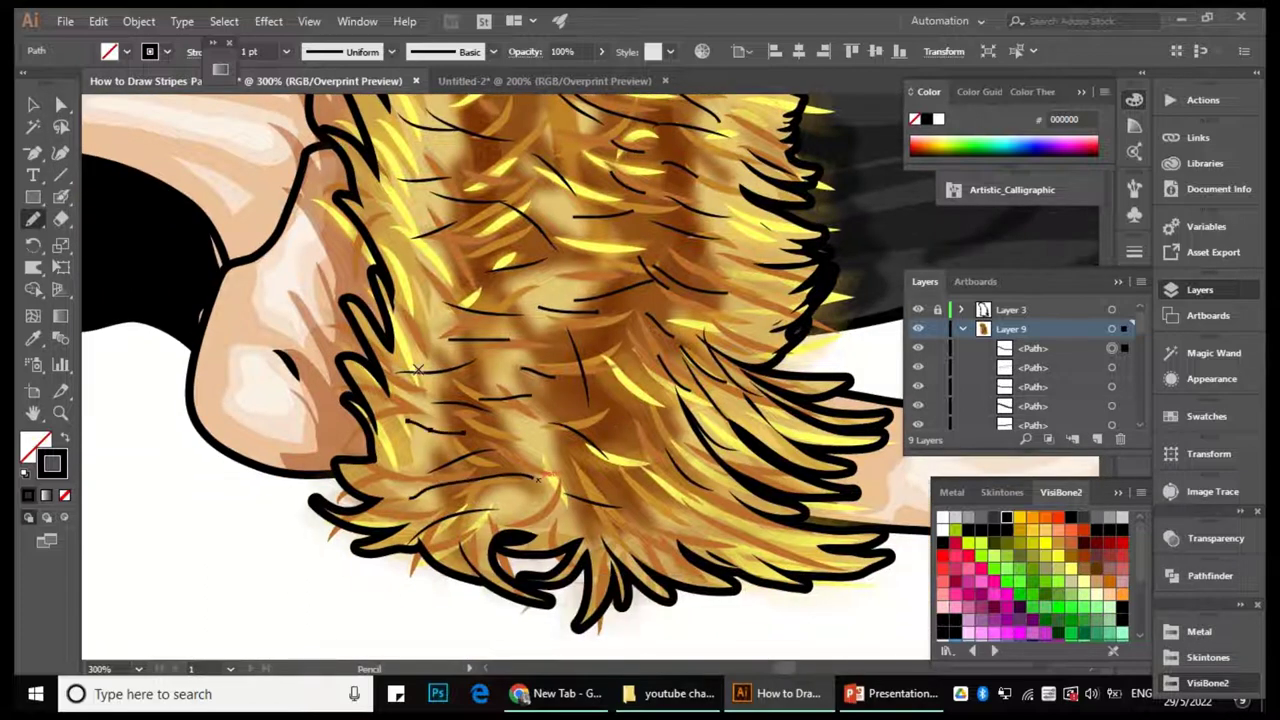
left_click_drag(418, 370, 527, 484)
Change the new strands' stroke to white, adjust its weight and group the strands.
key("ctrl+minus")
key("ctrl+minus")
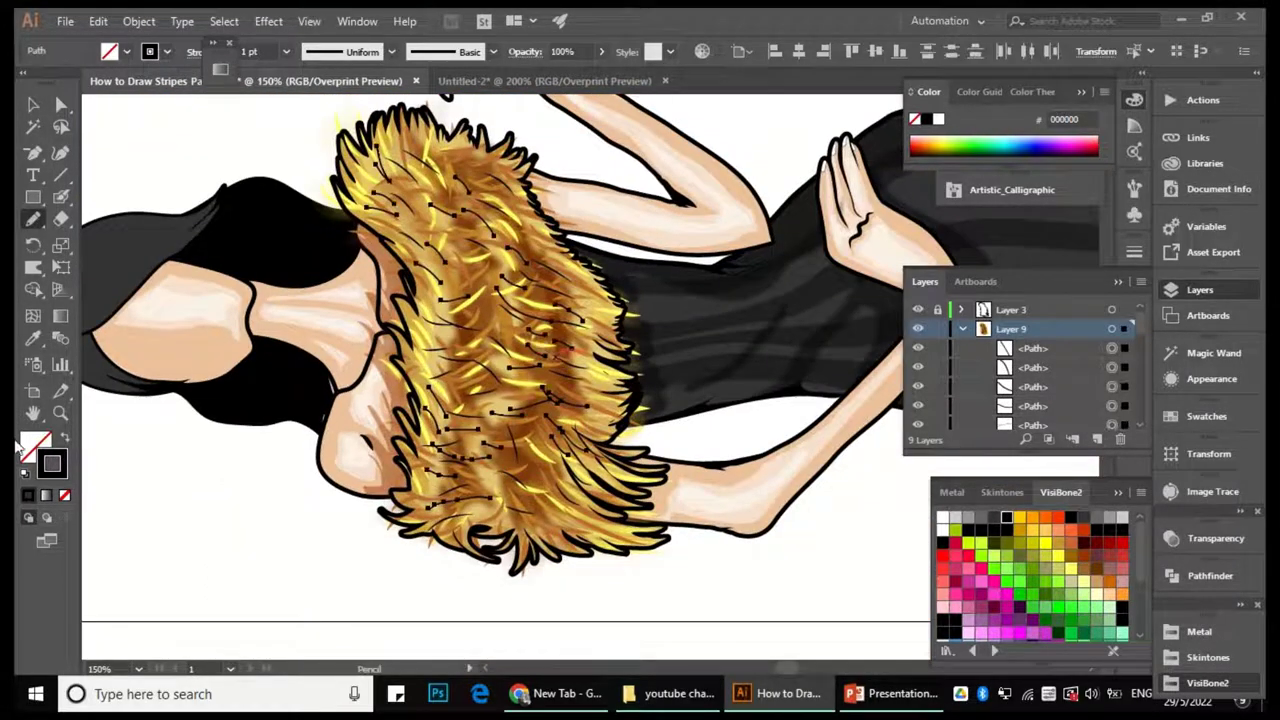
left_click(938, 119)
left_click(286, 51)
left_click(330, 170)
left_click(57, 100)
key("ctrl+minus")
key("ctrl+minus")
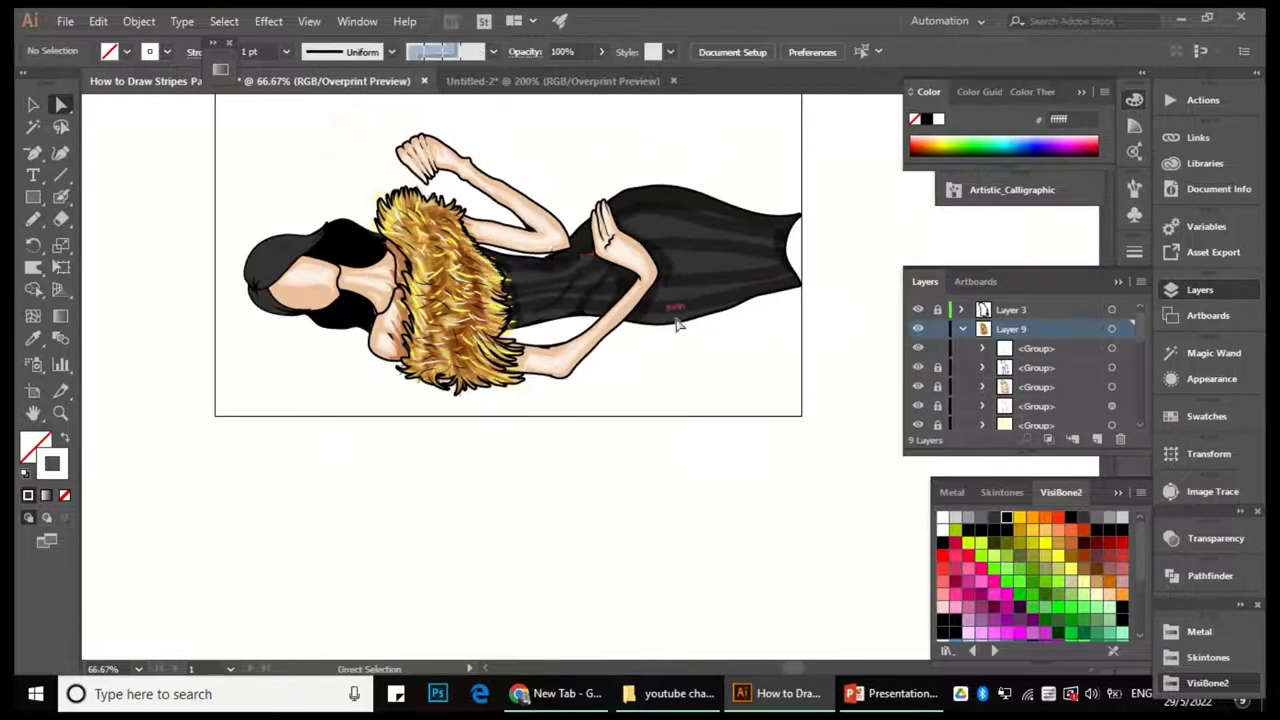
Unlock the grouped brown (b96e2b) strands in Layer 9 and set their stroke weight to 2.2 pt.
key("v")
key("ctrl+plus")
key("ctrl+plus")
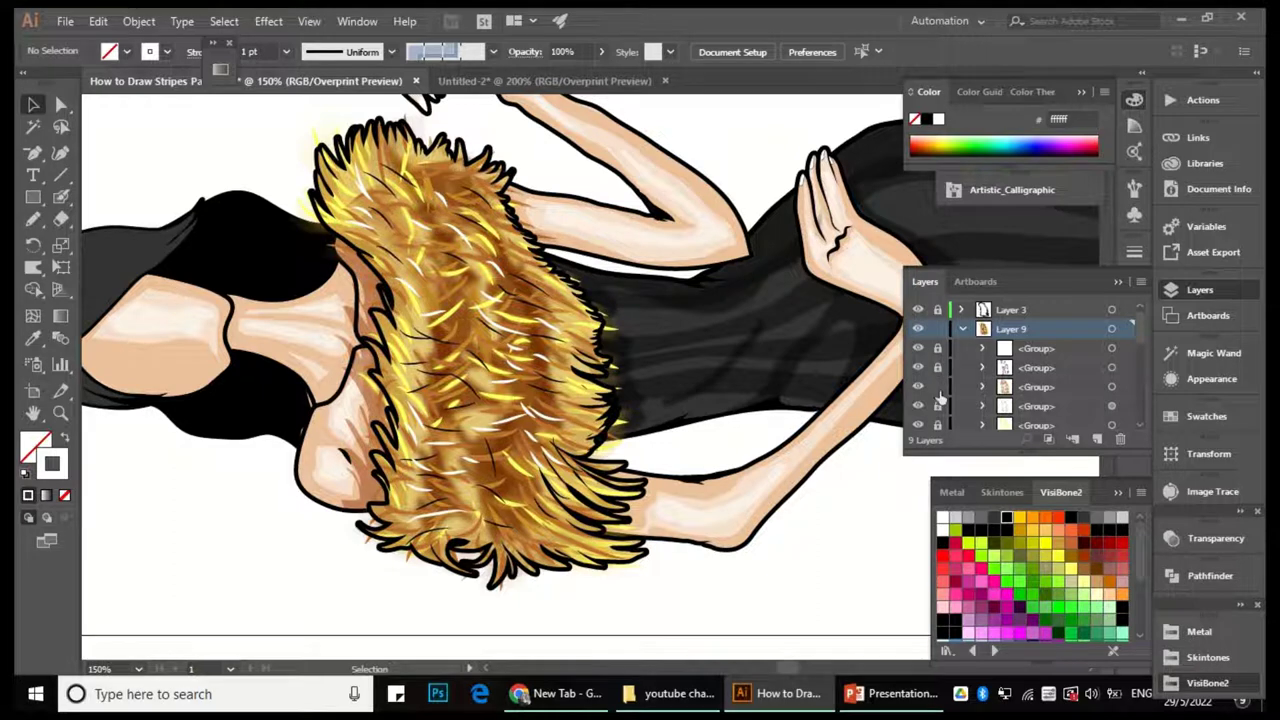
left_click(1111, 386)
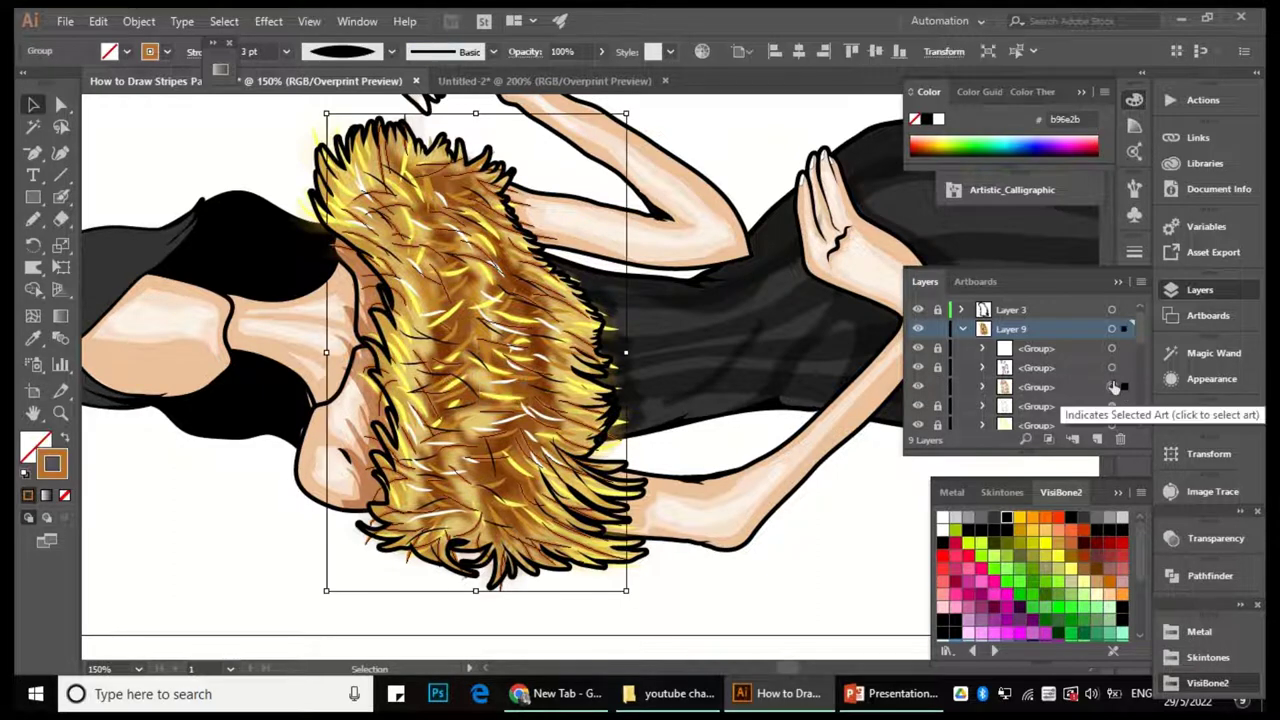
type("2.2")
key("Return")
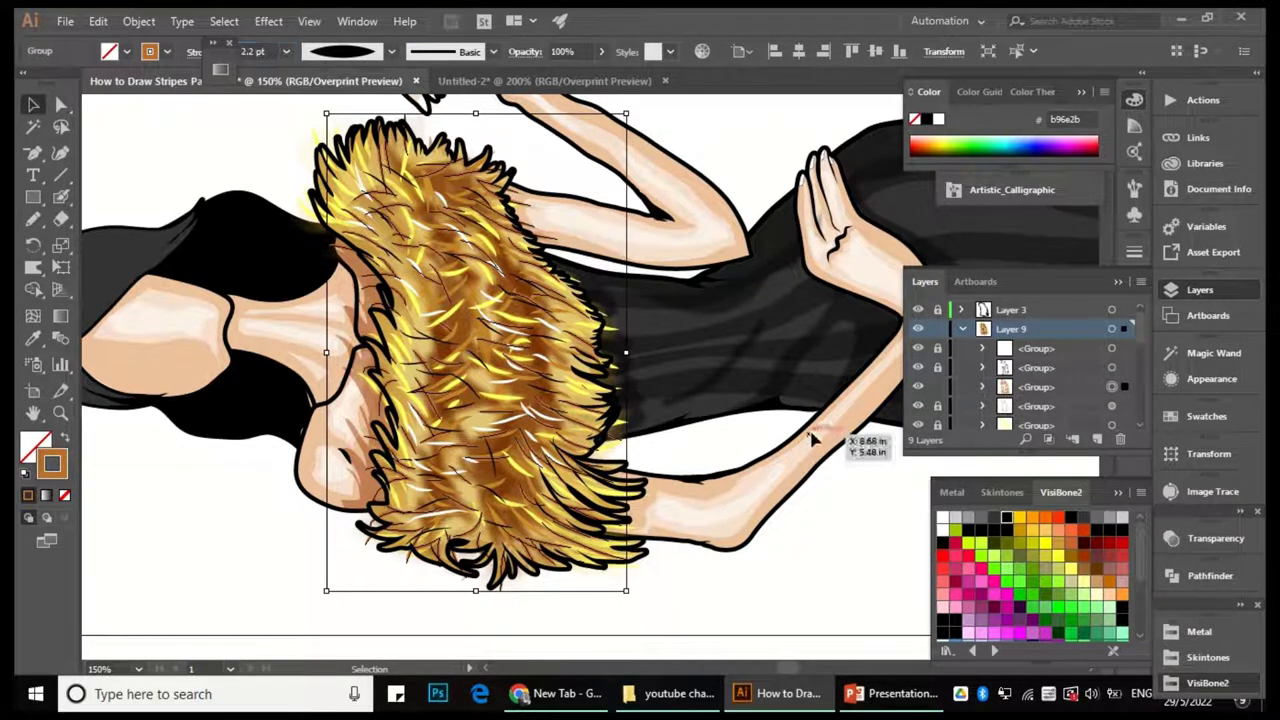
key("ctrl+shift+a")
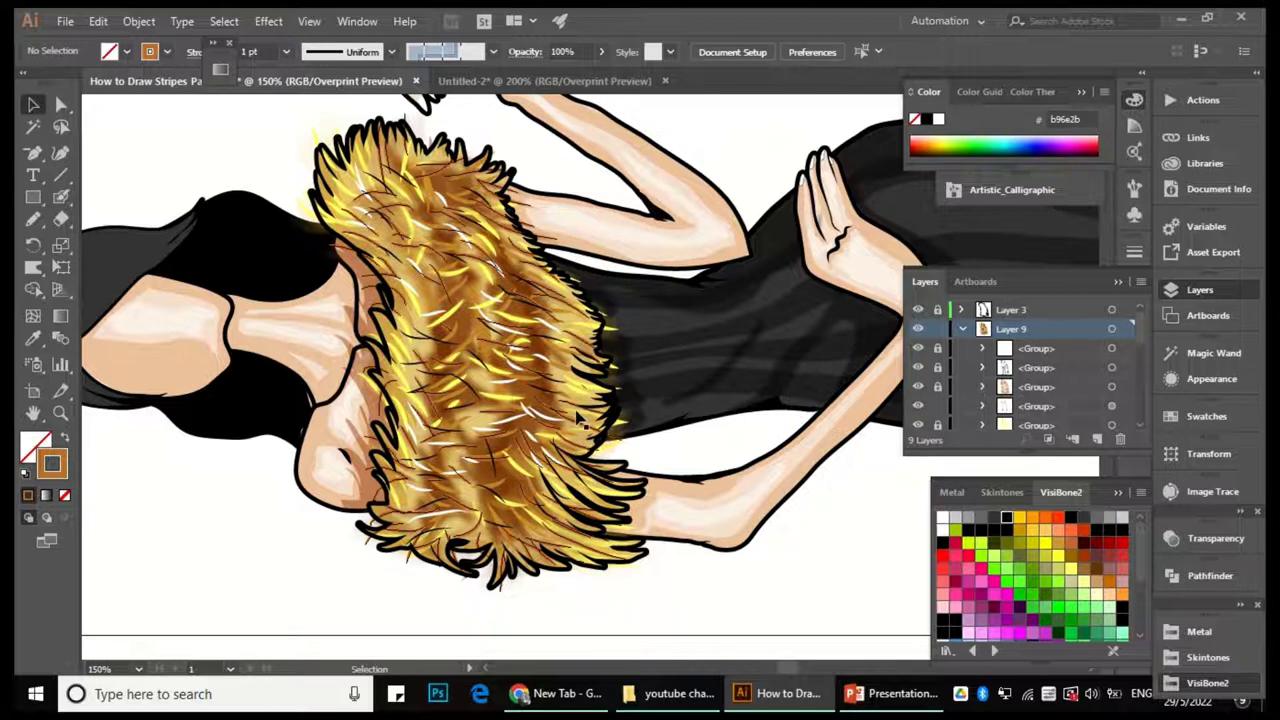
Undo the last two changes to the fur strands and lock the strand group again.
key("ctrl+z")
key("ctrl+z")
left_click(940, 412)
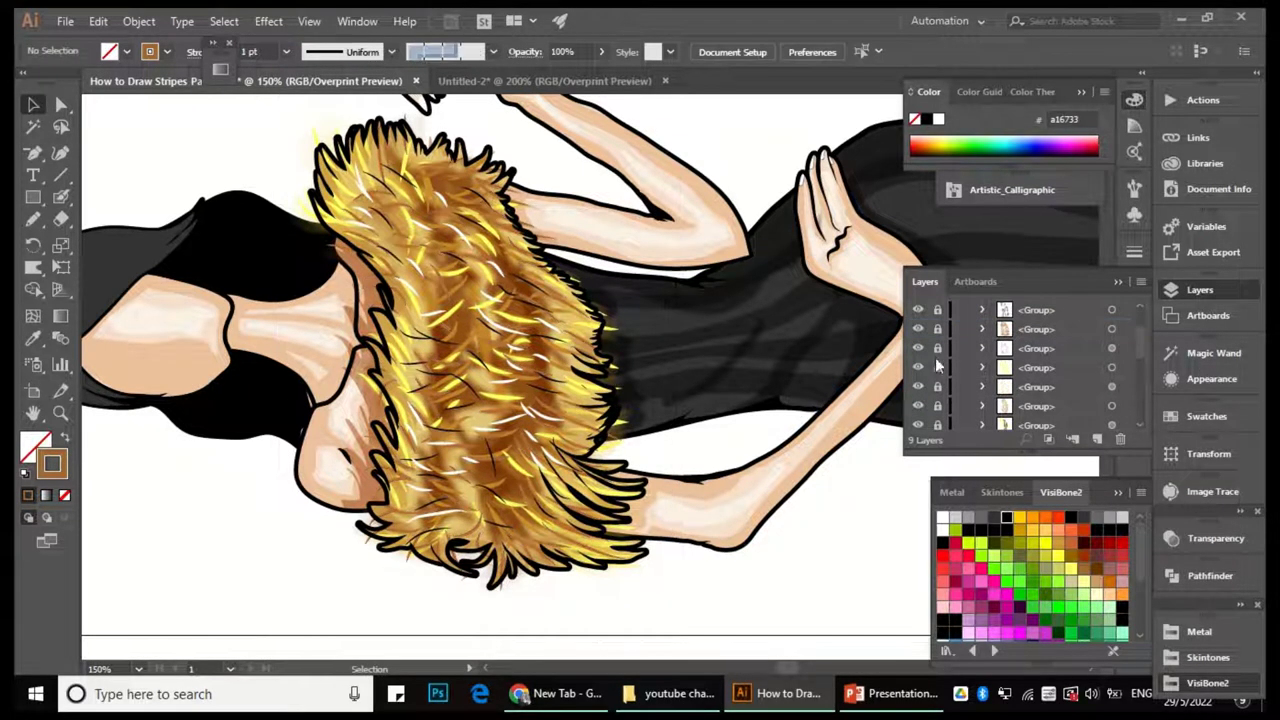
Reduce the stroke weight of the grouped bright yellow (ffff66) strands on the fur wrap.
left_click(605, 395)
key("Return")
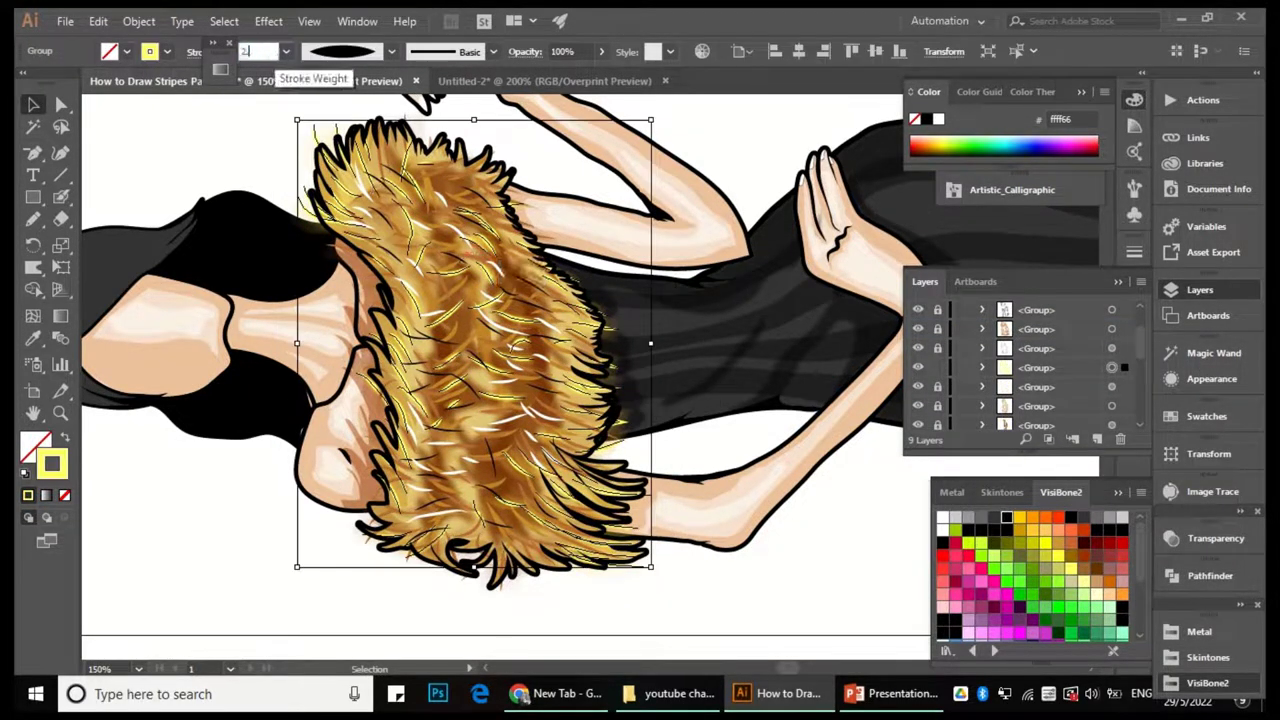
key("ctrl+shift+a")
scroll(443, 429, "down", 3)
scroll(480, 355, "up", 3)
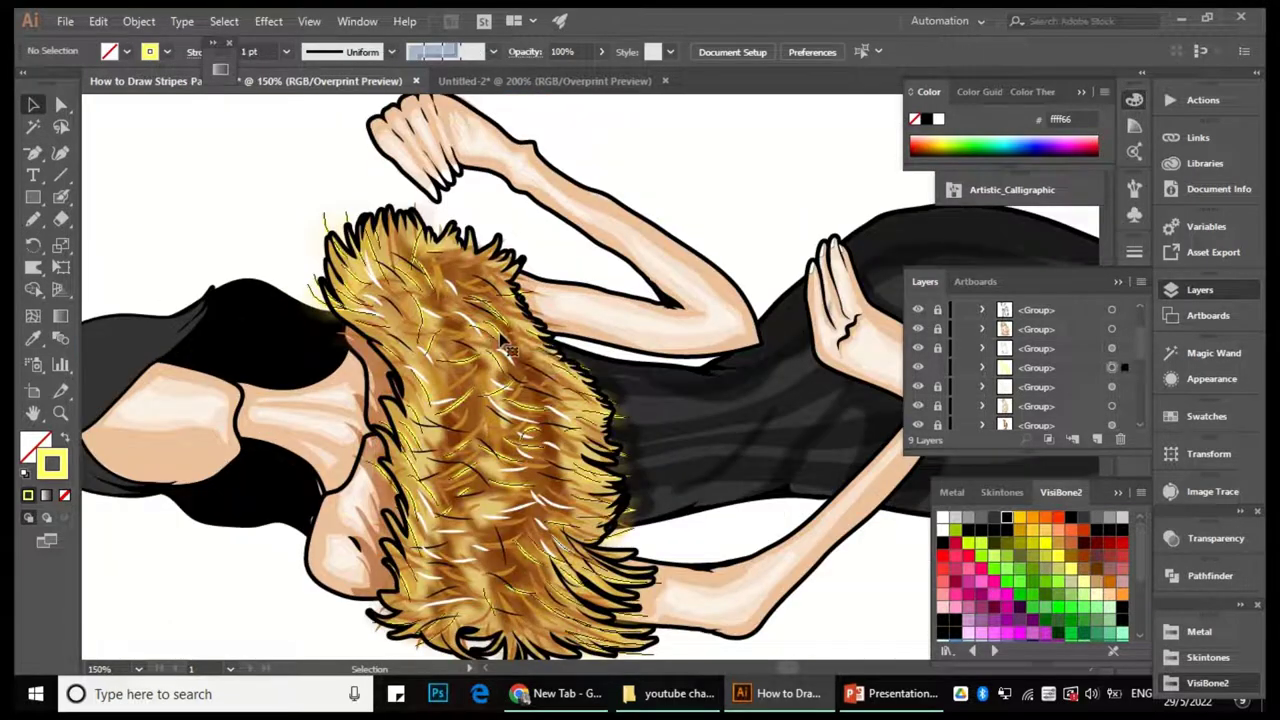
left_click(480, 355)
left_click(262, 51)
key("ctrl+shift+a")
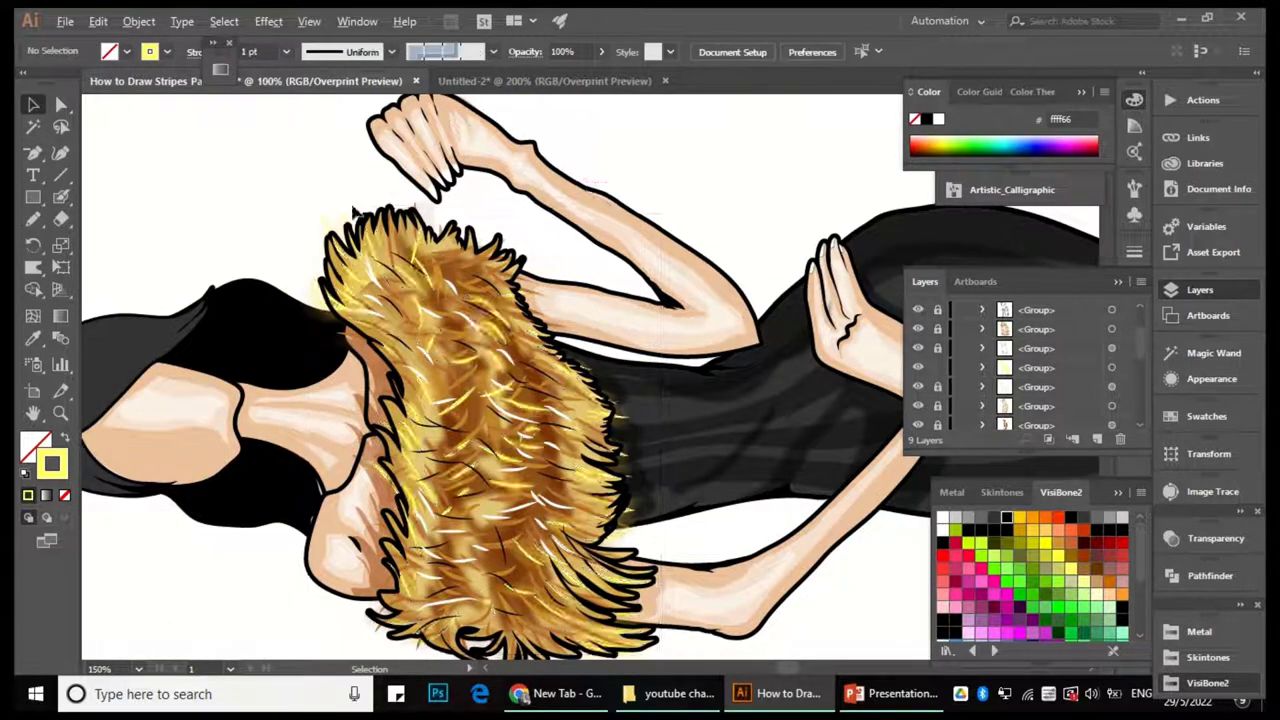
Examine the complete illustration on the full artboard.
key("ctrl+minus")
key("ctrl+minus")
scroll(966, 371, "up", 3)
key("ctrl+minus")
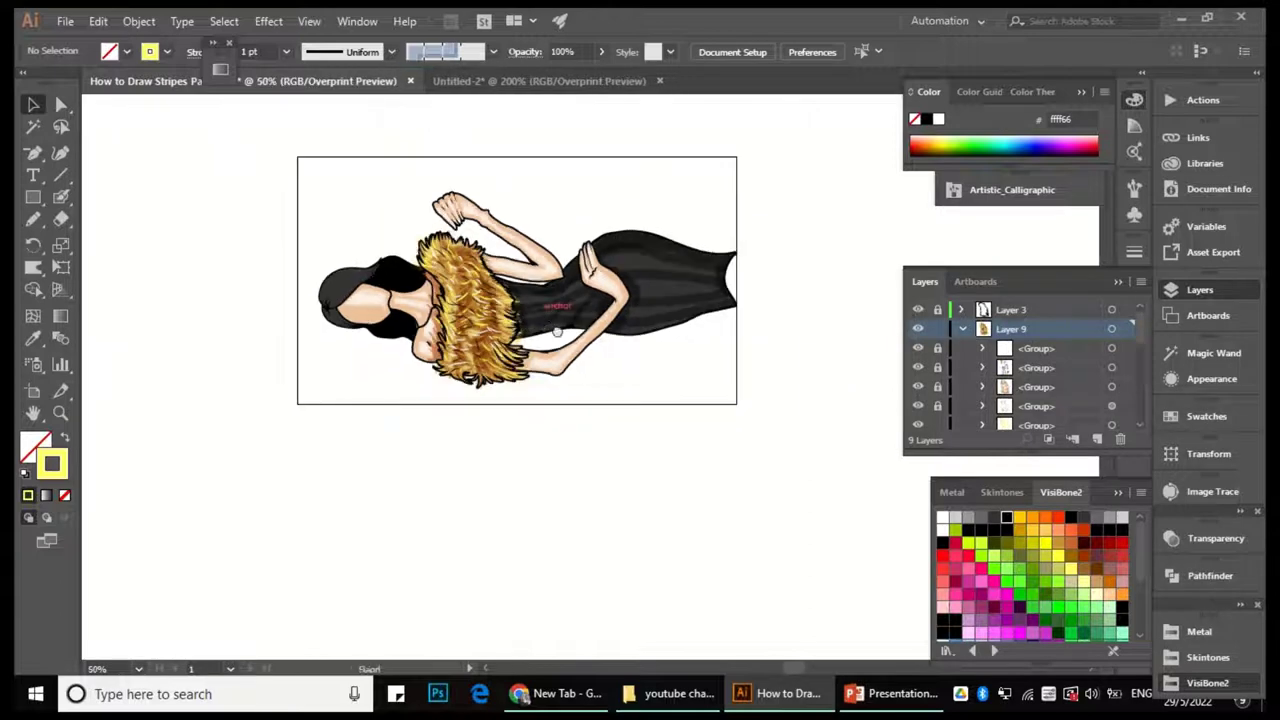
key("ctrl+plus")
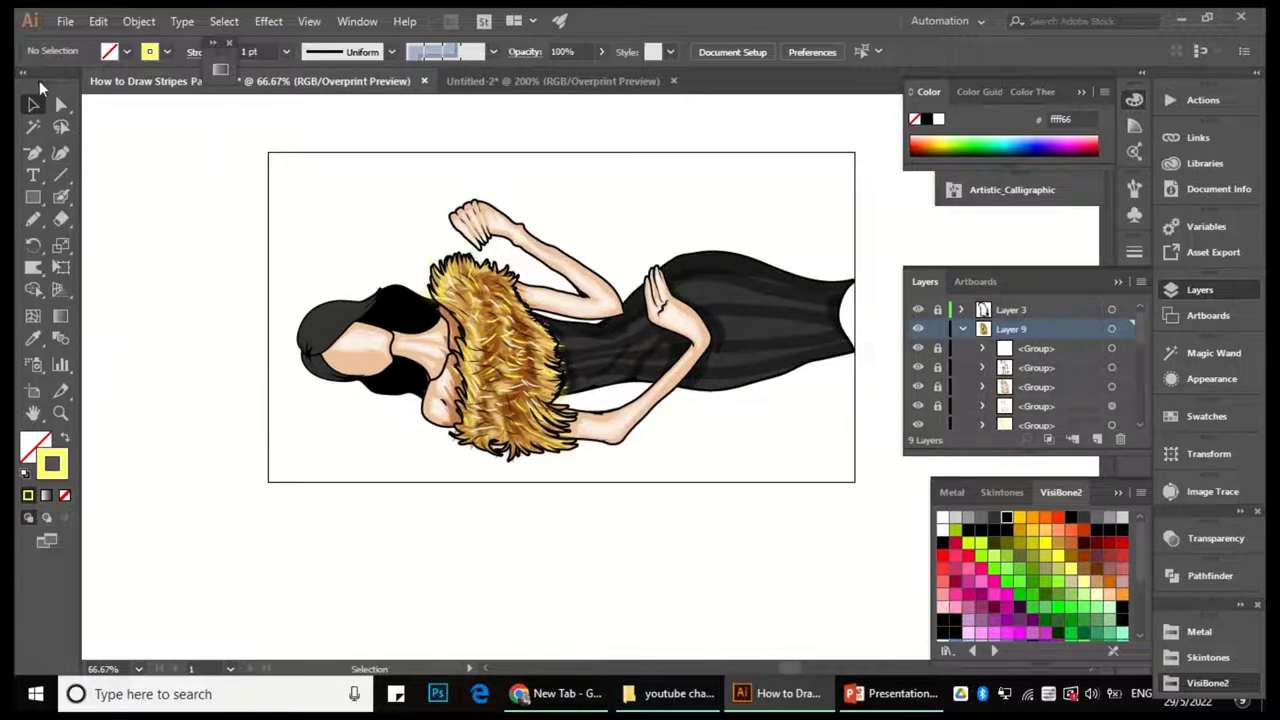
left_click(64, 21)
mouse_move(480, 55)
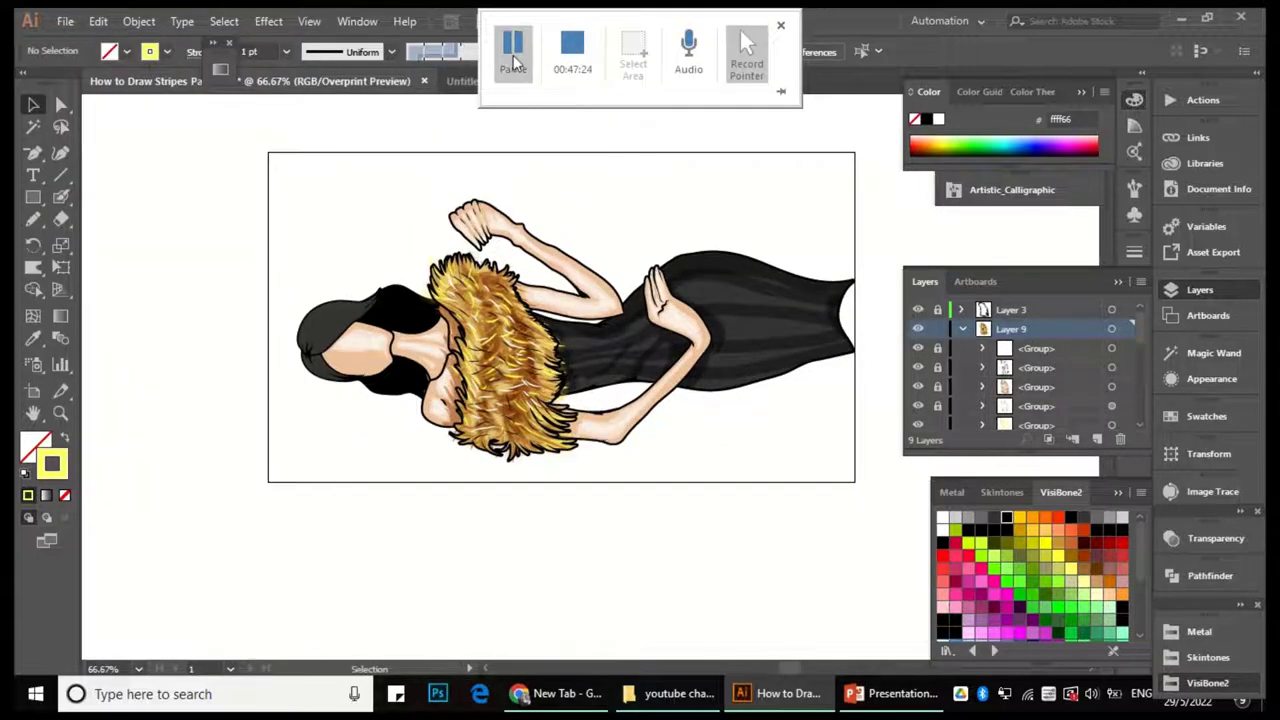